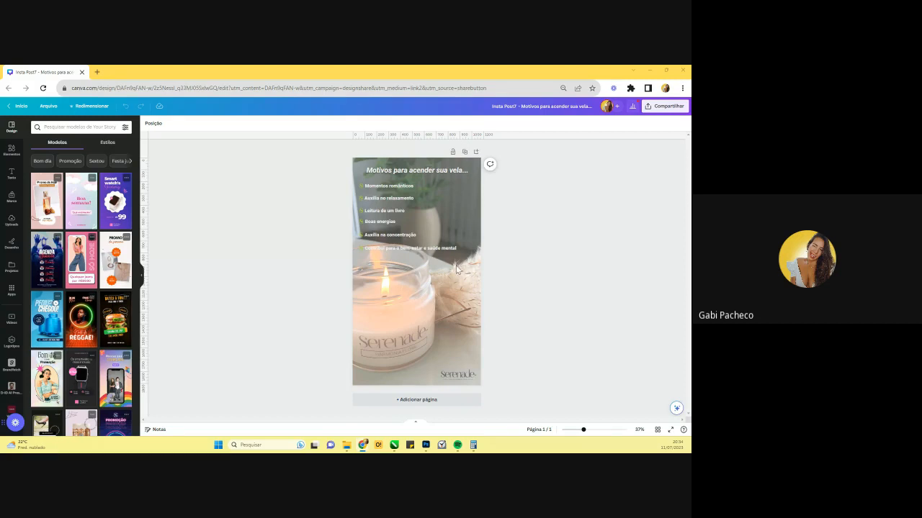
- Hide the template sidebar, enlarge the view to 50%, and examine the candle post from its title to the logo
left_click(142, 281)
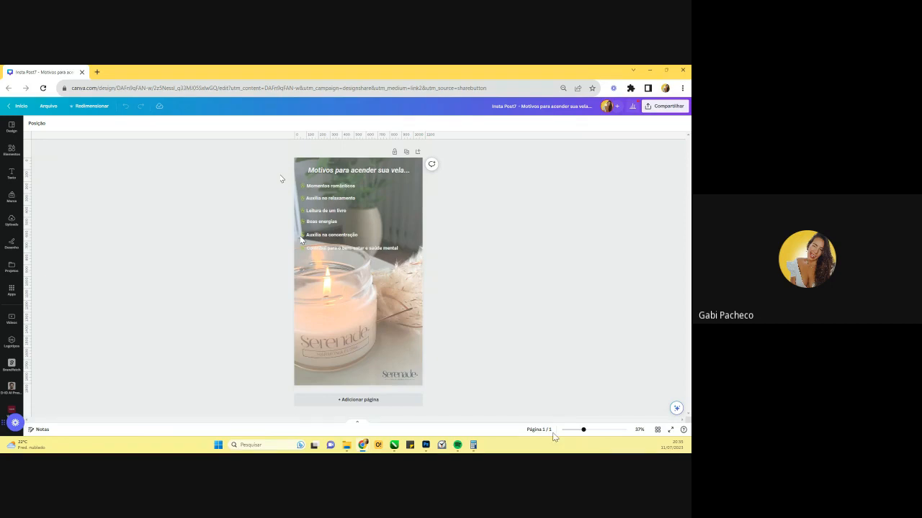
left_click_drag(583, 429, 589, 431)
scroll(425, 298, "up", 1)
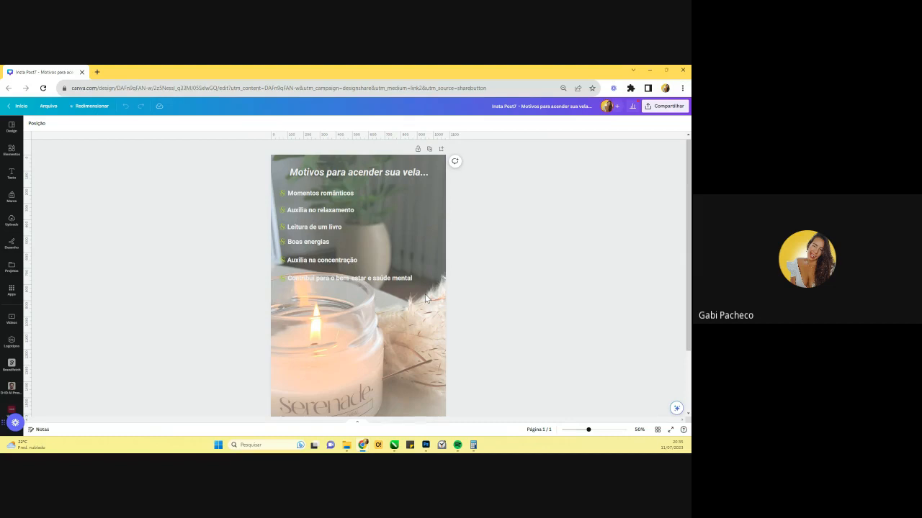
scroll(425, 299, "up", 1)
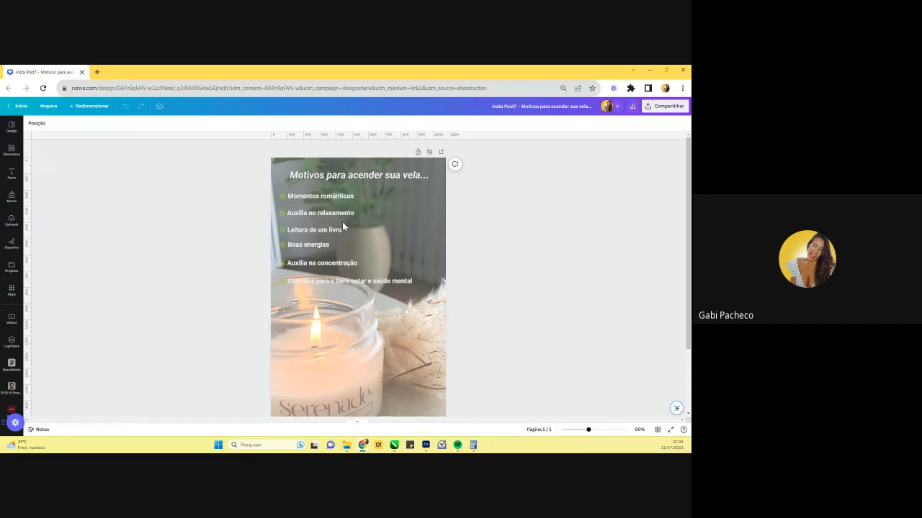
scroll(355, 298, "down", 1)
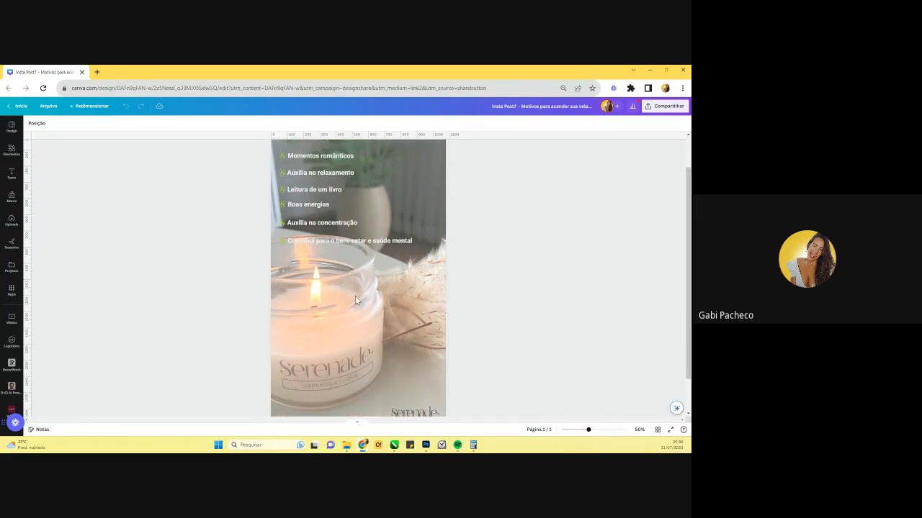
scroll(355, 300, "down", 1)
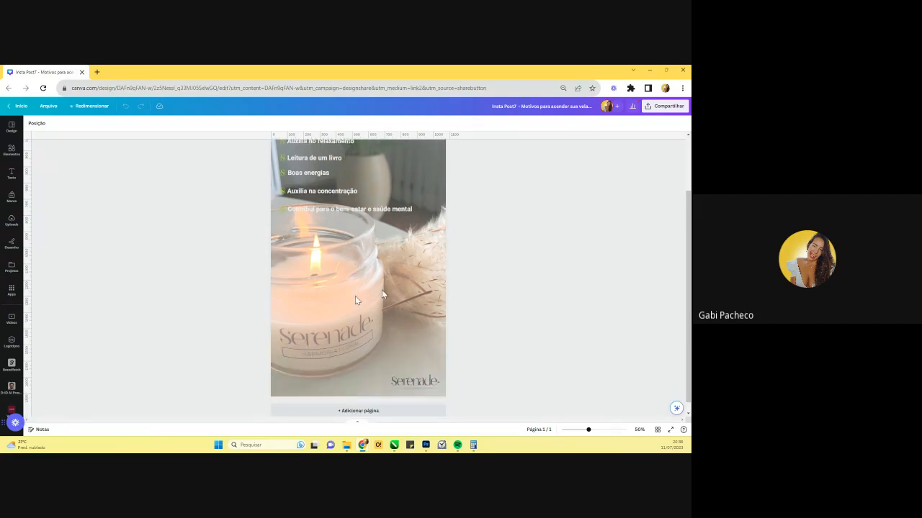
scroll(355, 300, "up", 1)
scroll(400, 347, "up", 2)
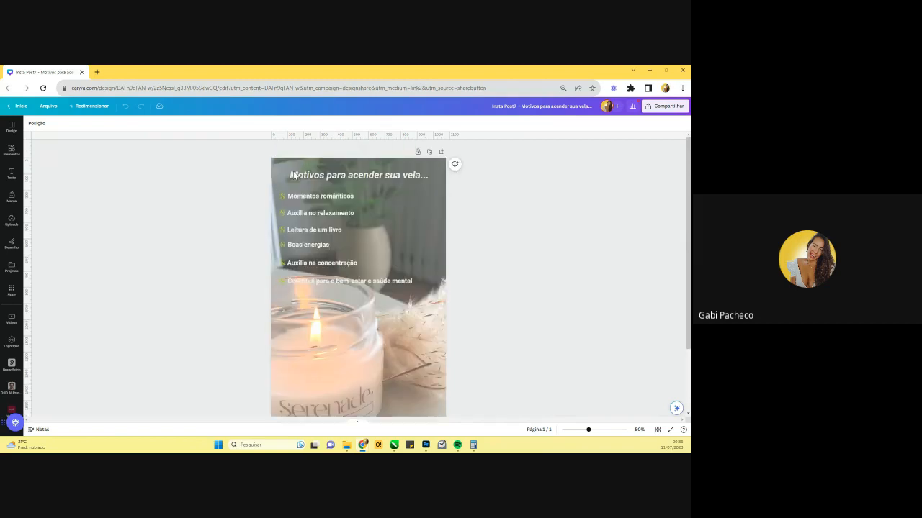
- Check the transparency setting of the candle background photo and duplicate the page
left_click(416, 216)
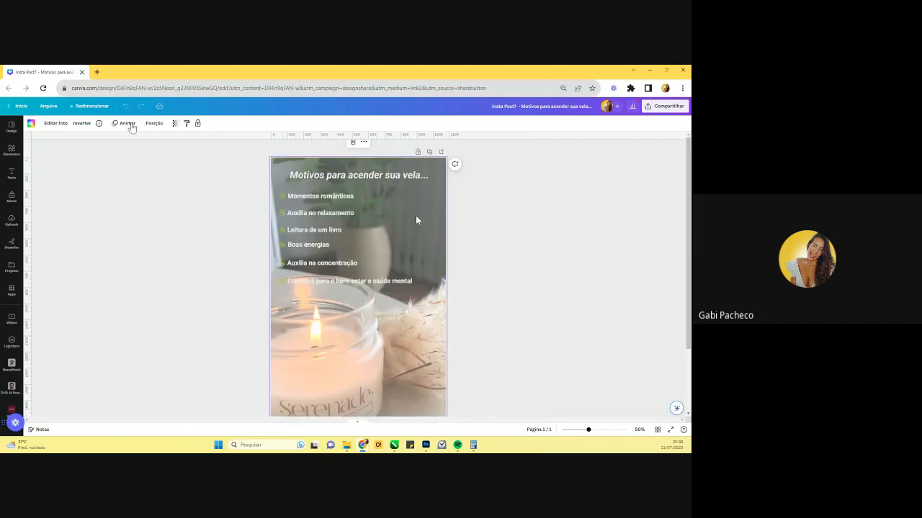
left_click(175, 125)
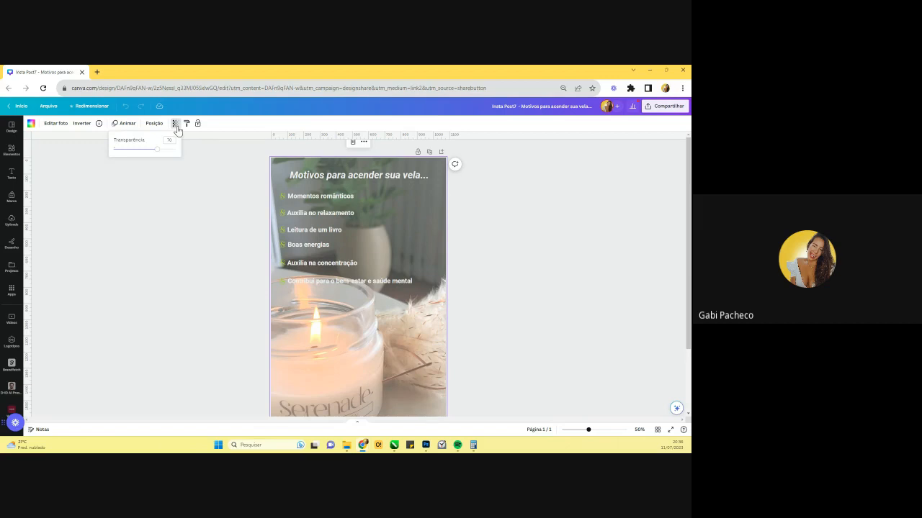
left_click(159, 173)
left_click(430, 152)
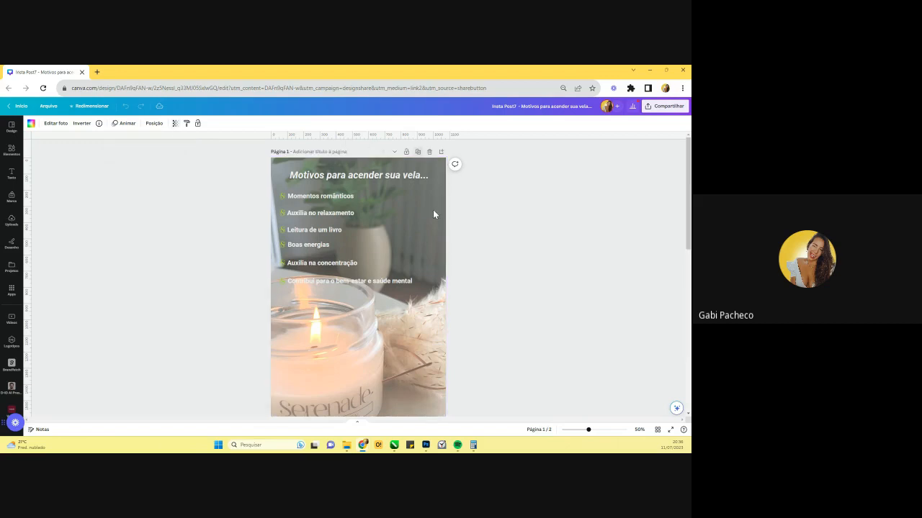
- Set the transparency value of page 2's background photo to 100
left_click(175, 124)
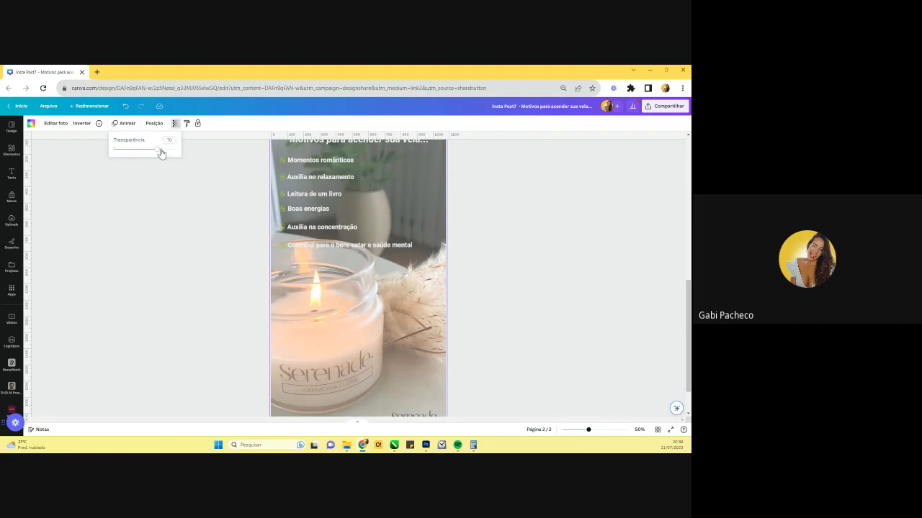
left_click_drag(162, 153, 198, 154)
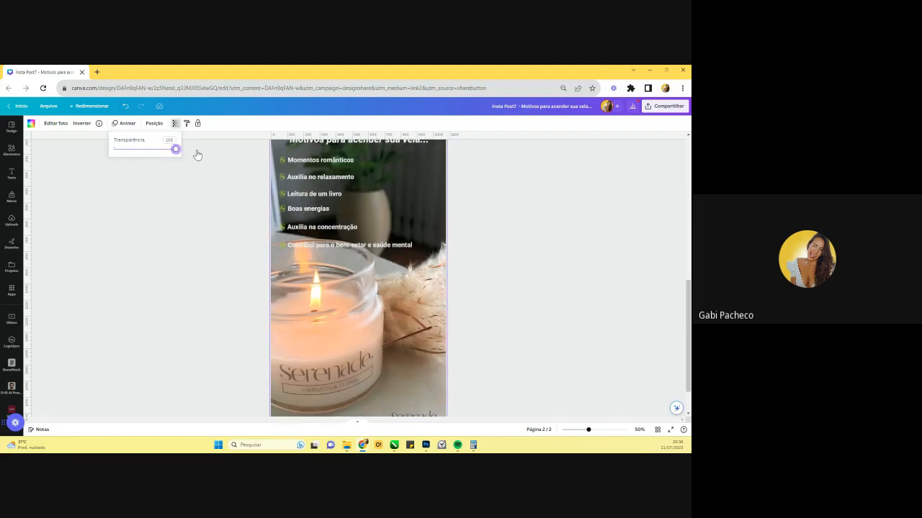
left_click_drag(212, 157, 165, 157)
left_click(485, 296)
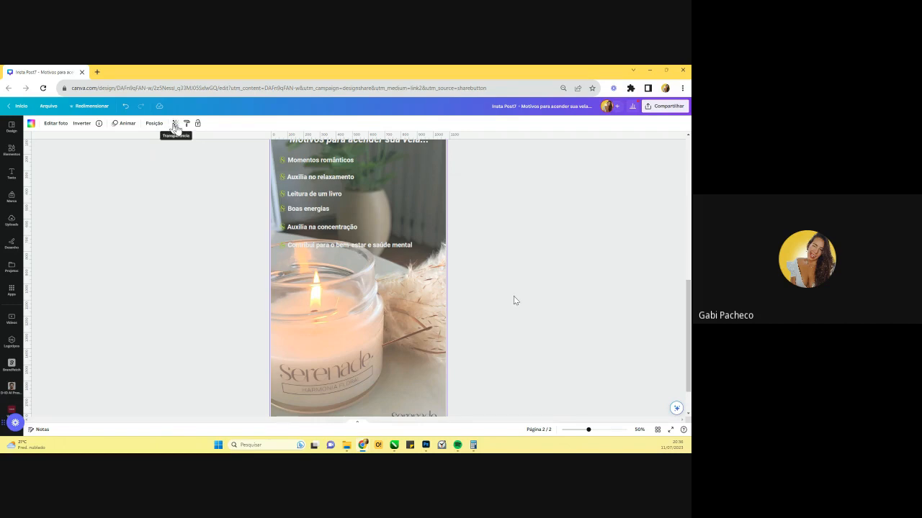
left_click(174, 124)
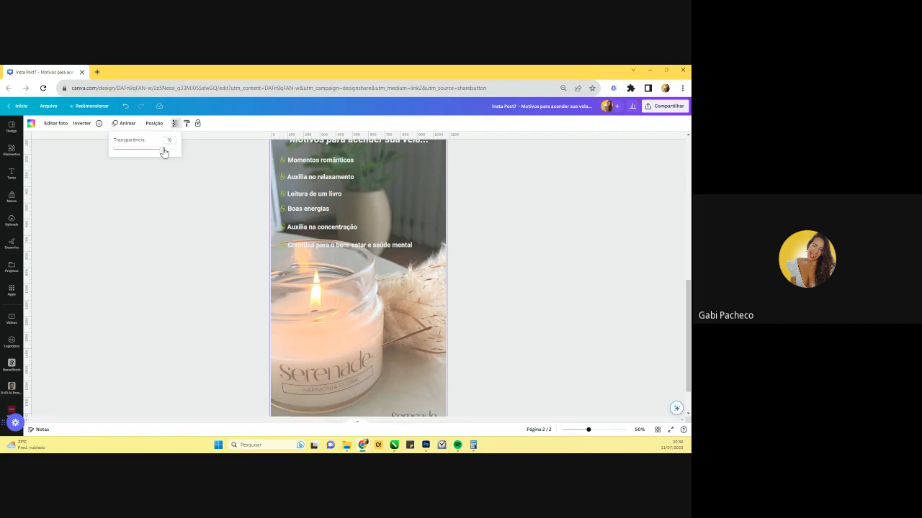
left_click_drag(161, 149, 193, 165)
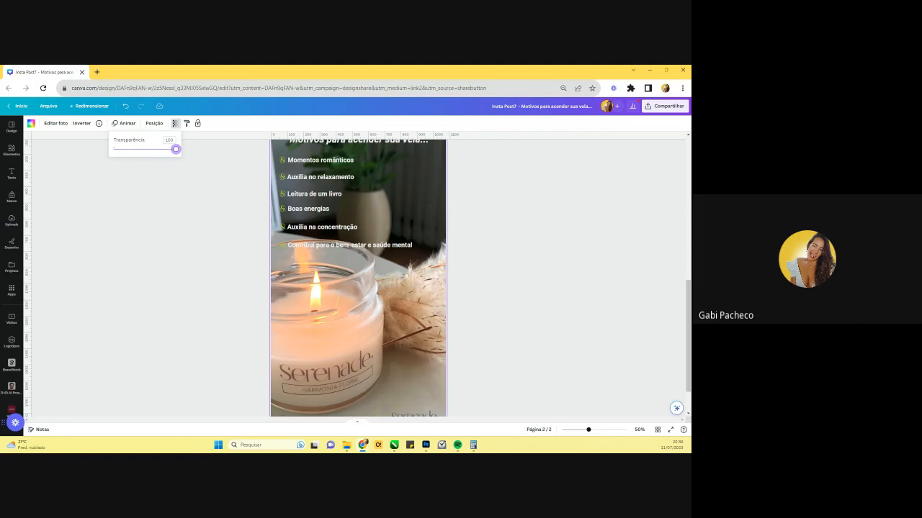
left_click_drag(175, 149, 233, 188)
scroll(391, 247, "up", 3)
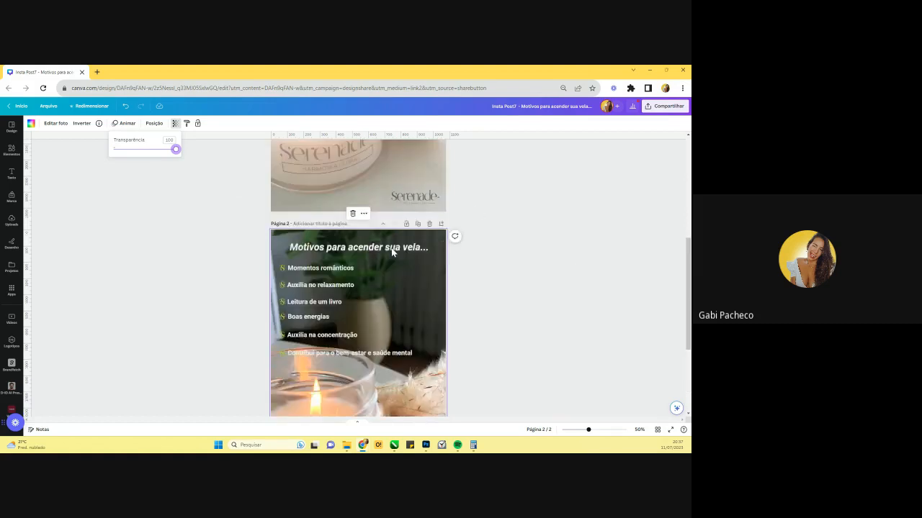
scroll(391, 248, "down", 3)
left_click(391, 242)
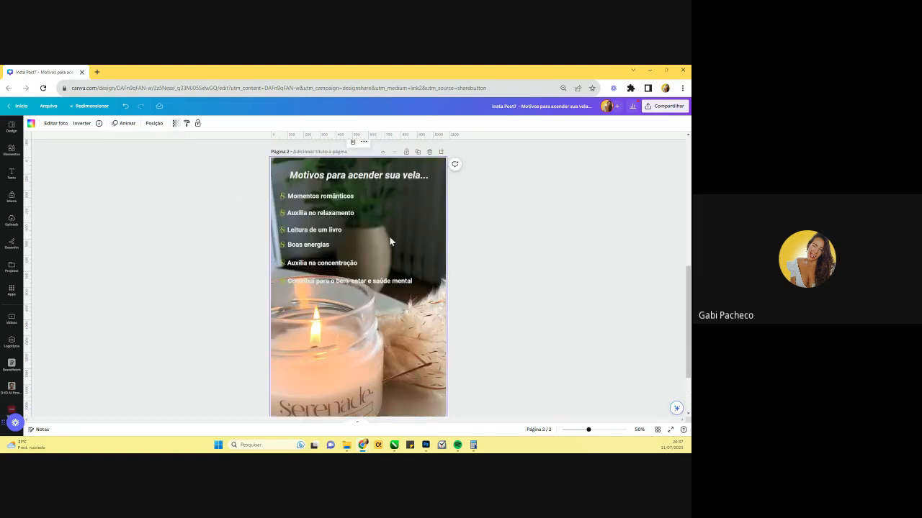
- Detach the candle photo from page 2's background so that it becomes a free image
right_click(406, 258)
left_click(465, 368)
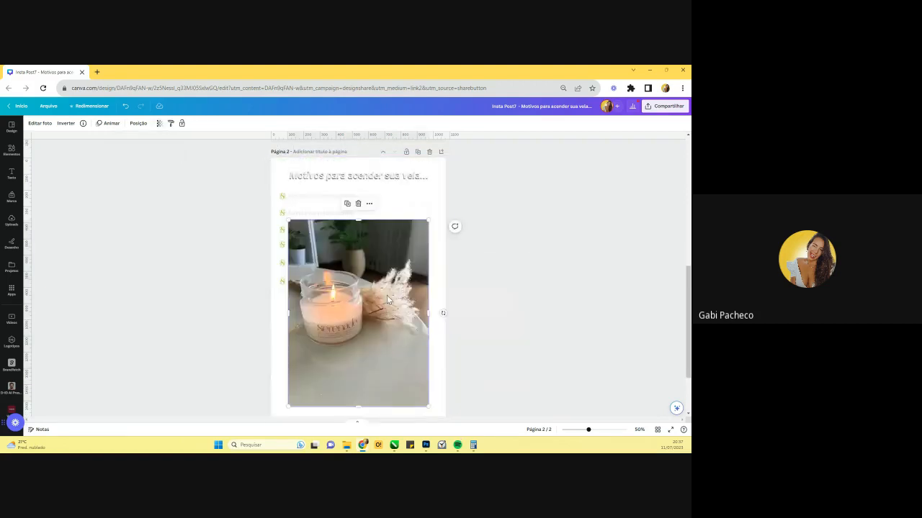
scroll(393, 288, "down", 3)
scroll(401, 281, "up", 2)
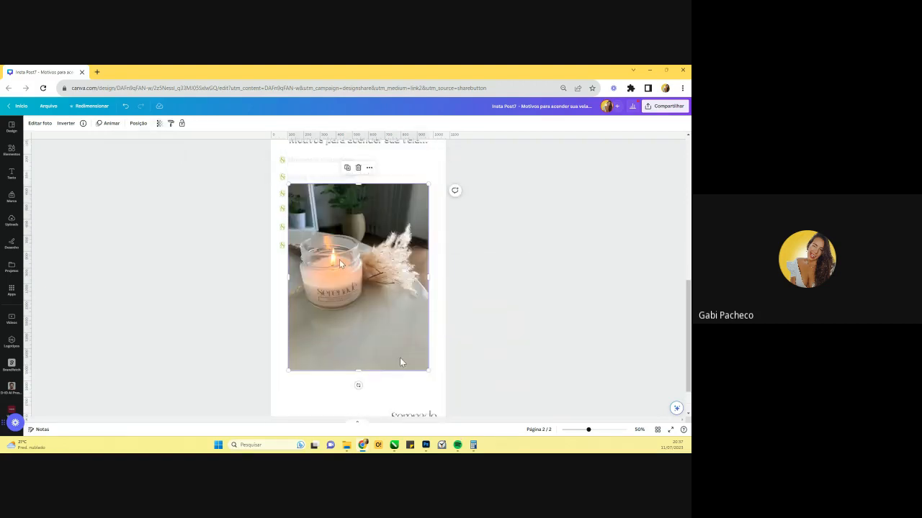
- Enlarge the detached candle photo proportionally and move it down against the page's right edge
left_click_drag(340, 264, 346, 279)
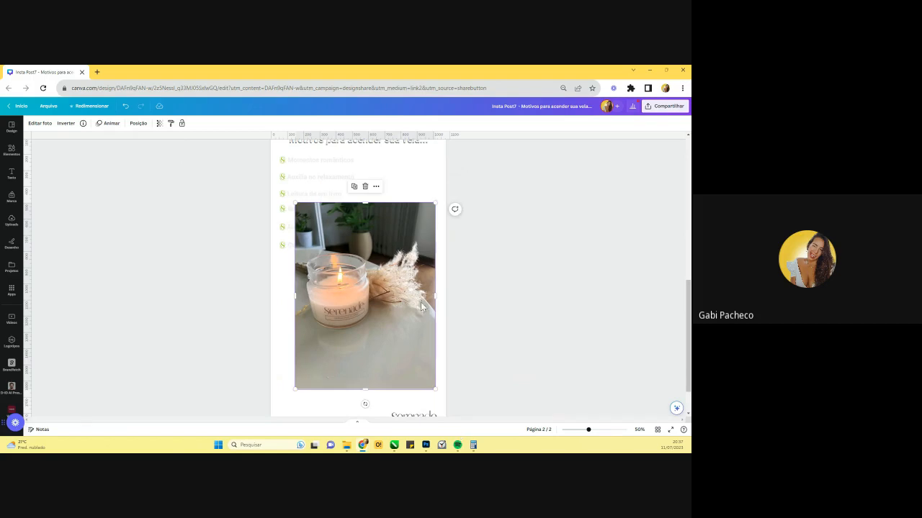
left_click_drag(294, 202, 261, 187)
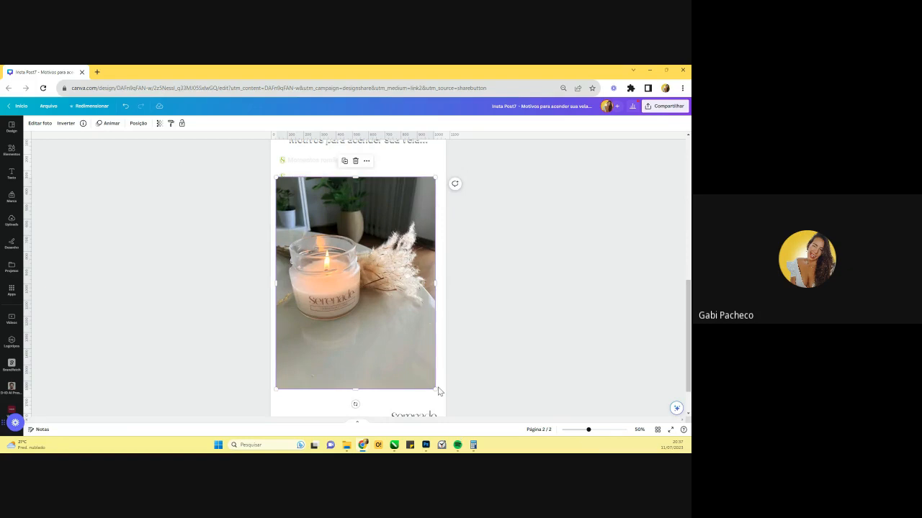
left_click_drag(439, 391, 443, 398)
scroll(393, 326, "down", 1)
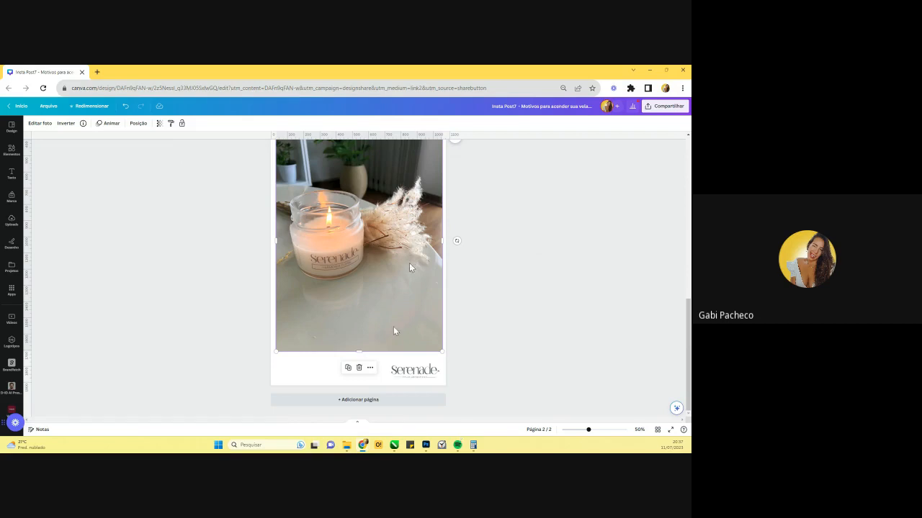
left_click_drag(356, 258, 360, 283)
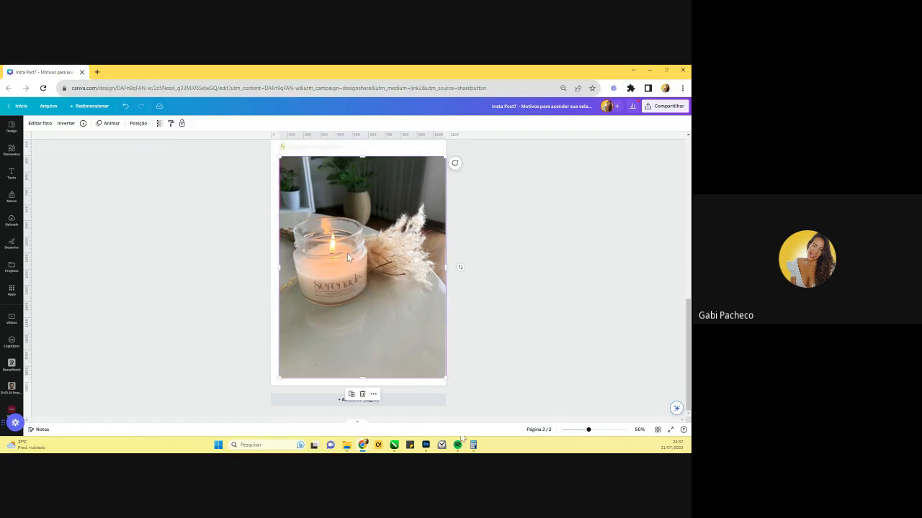
- Set the detached candle photo as the background of page 2
right_click(347, 253)
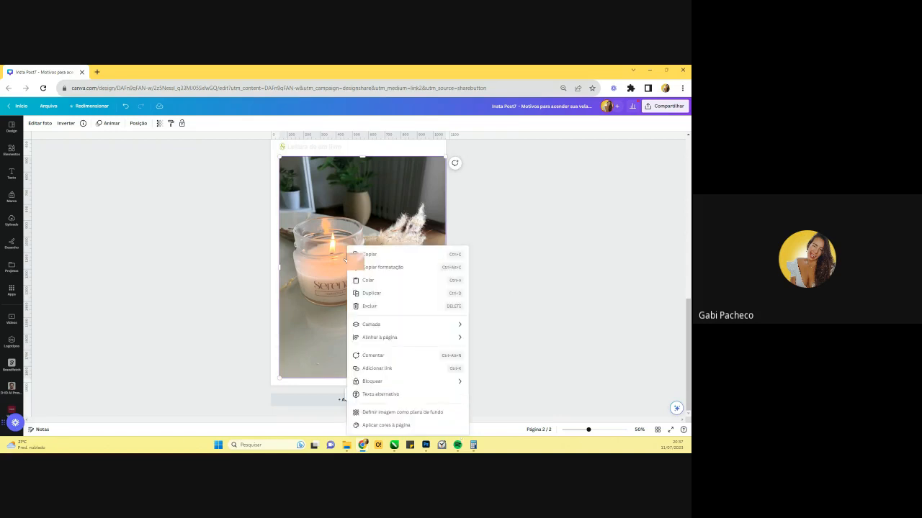
left_click(591, 329)
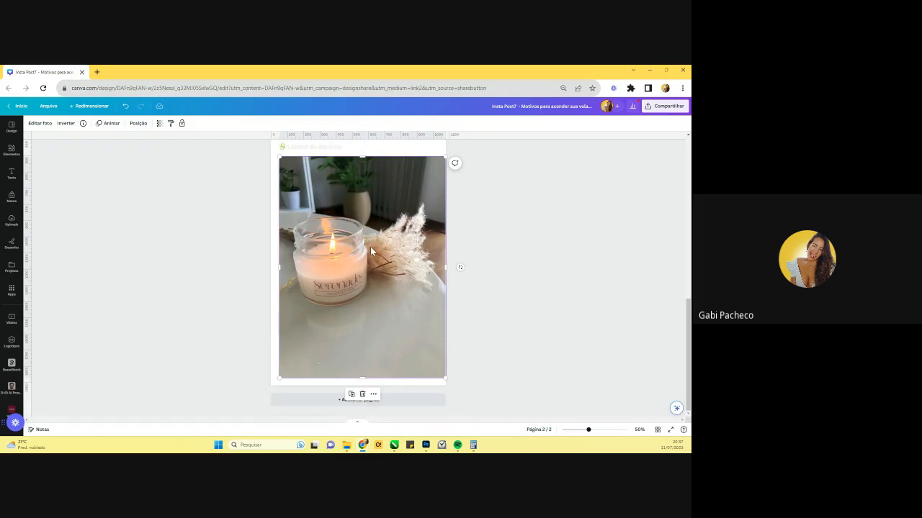
right_click(371, 246)
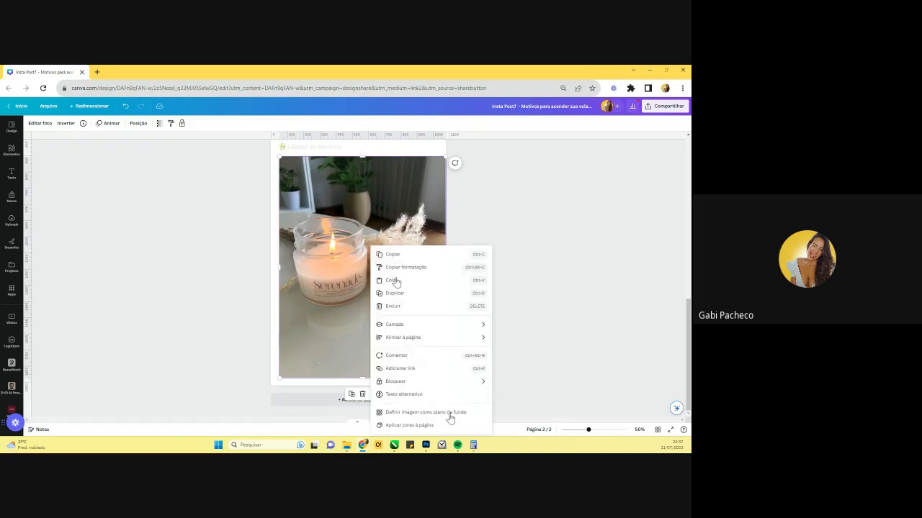
left_click(451, 418)
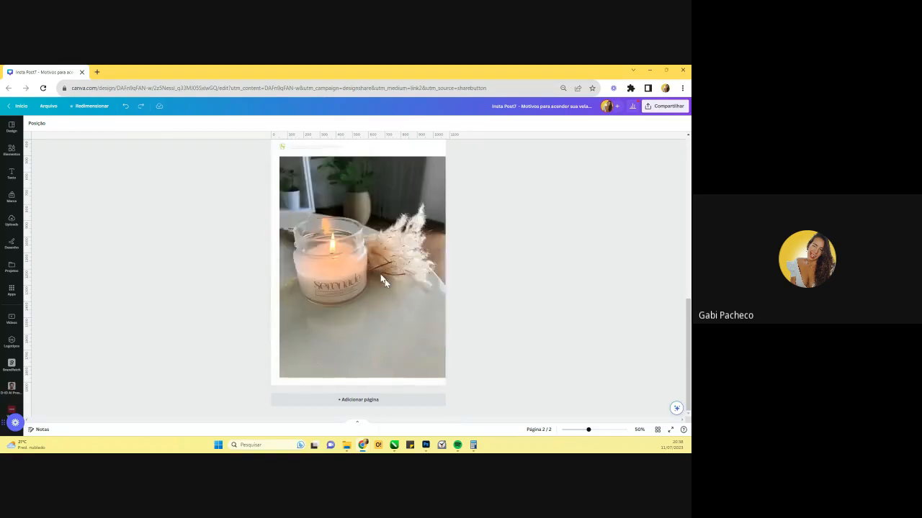
right_click(382, 279)
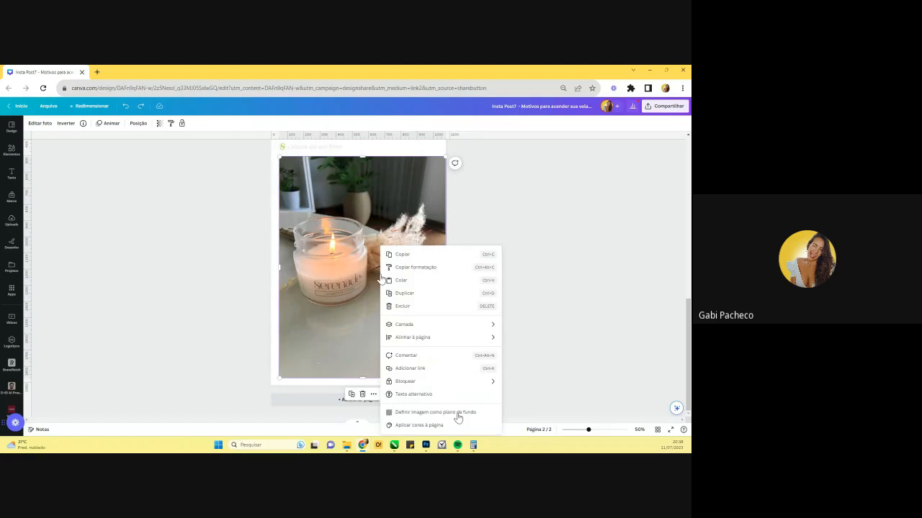
left_click(458, 415)
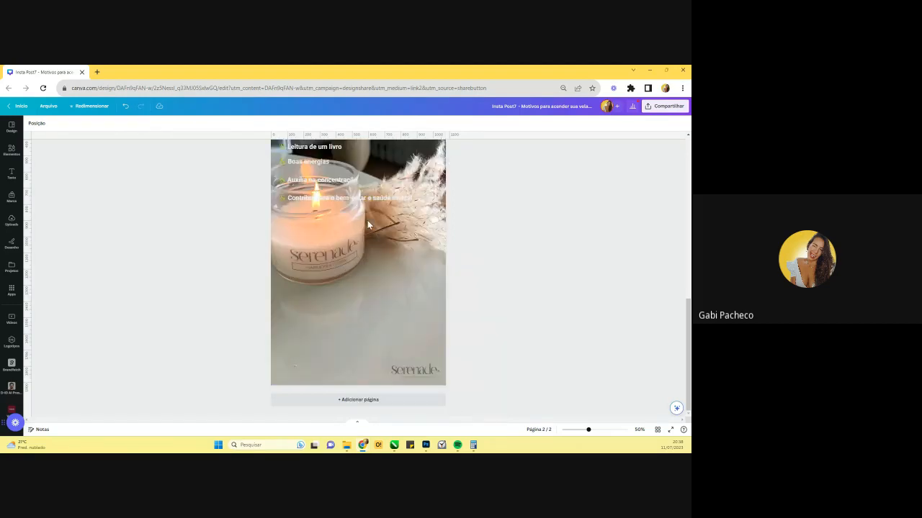
- Open page 2's background photo for cropping and shift it right until its left edge meets the page's left edge
scroll(382, 252, "up", 3)
scroll(332, 304, "down", 3)
scroll(337, 299, "up", 2)
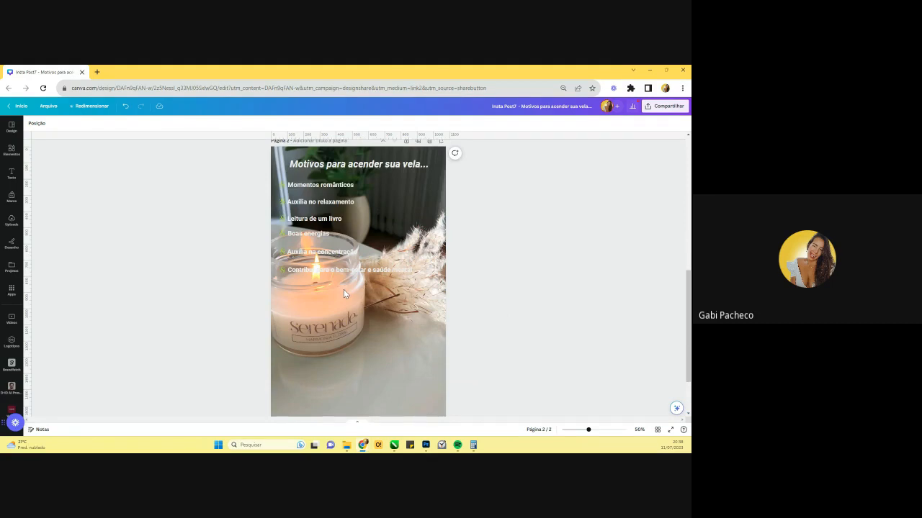
scroll(365, 344, "down", 1)
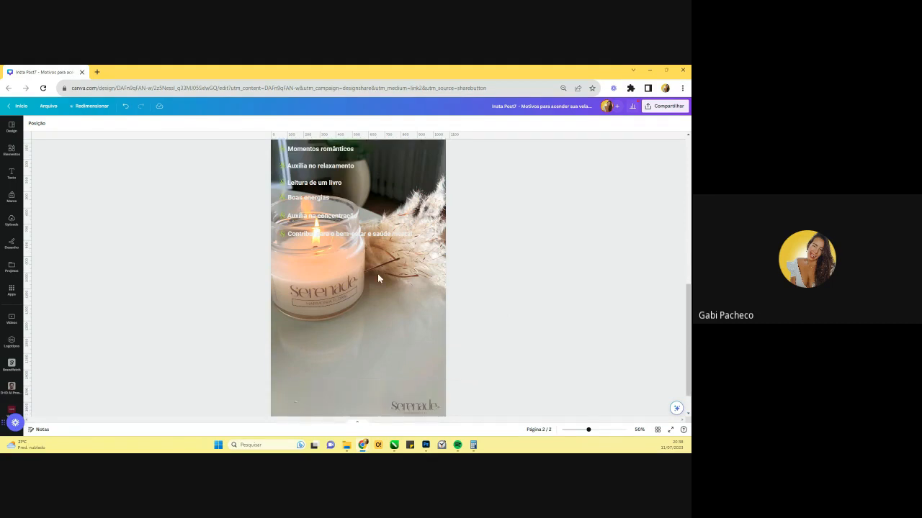
left_click(360, 317)
double_click(359, 315)
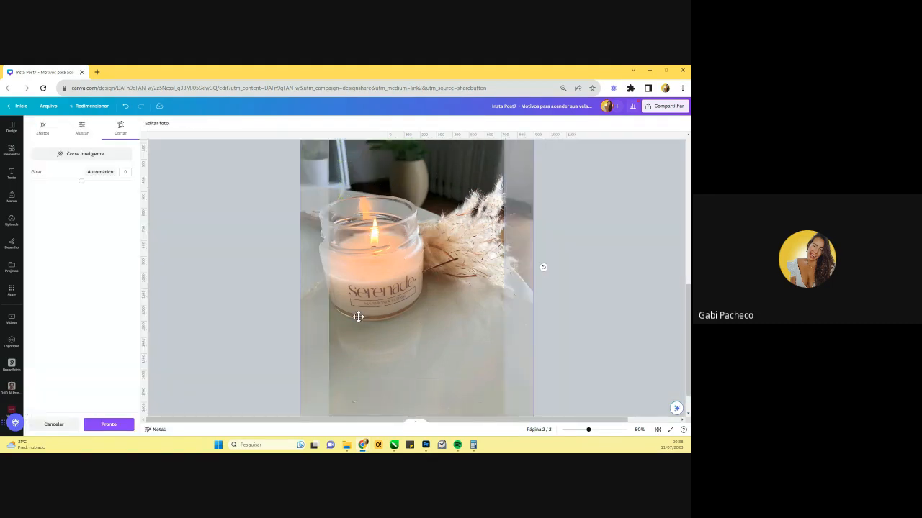
left_click_drag(358, 317, 393, 321)
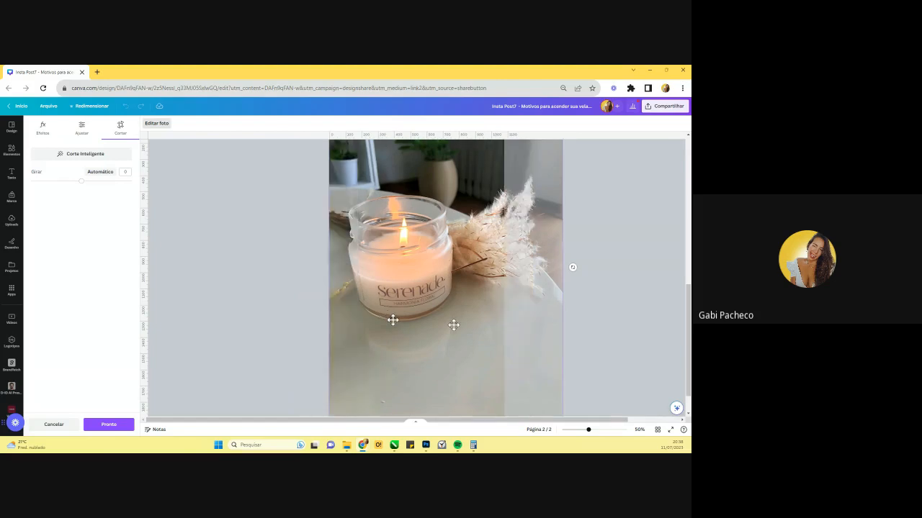
left_click_drag(462, 367, 461, 367)
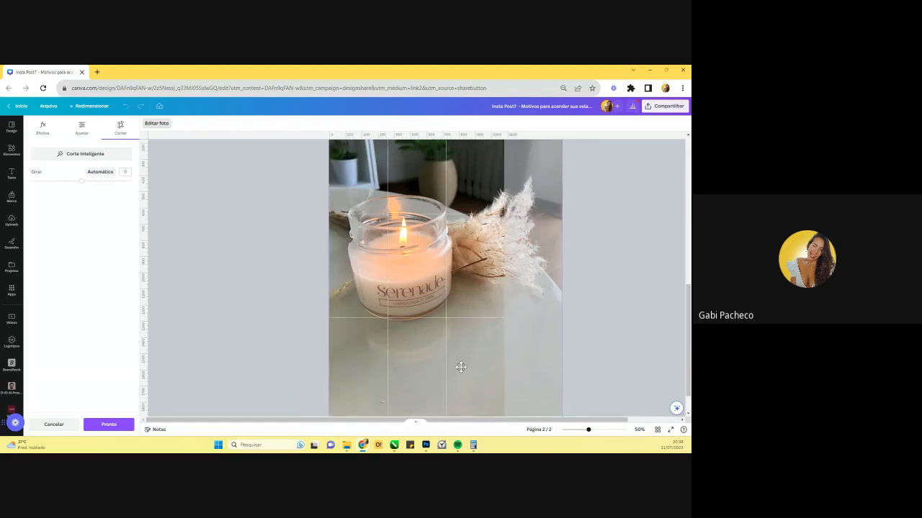
- Enlarge page 2's background photo beyond the page's right edge, move it down so the candle sits lower, and finish cropping
scroll(461, 367, "up", 2)
scroll(462, 366, "up", 2)
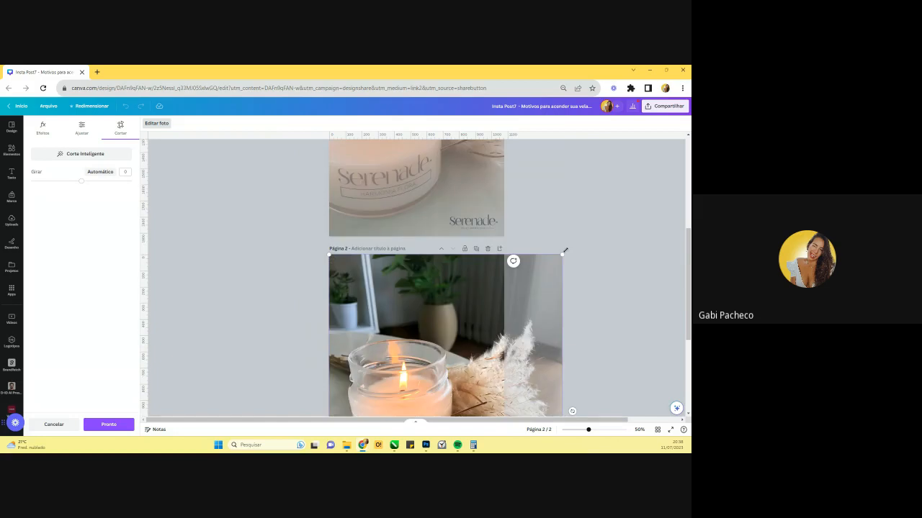
left_click_drag(562, 254, 633, 160)
scroll(482, 214, "down", 2)
left_click_drag(447, 230, 446, 345)
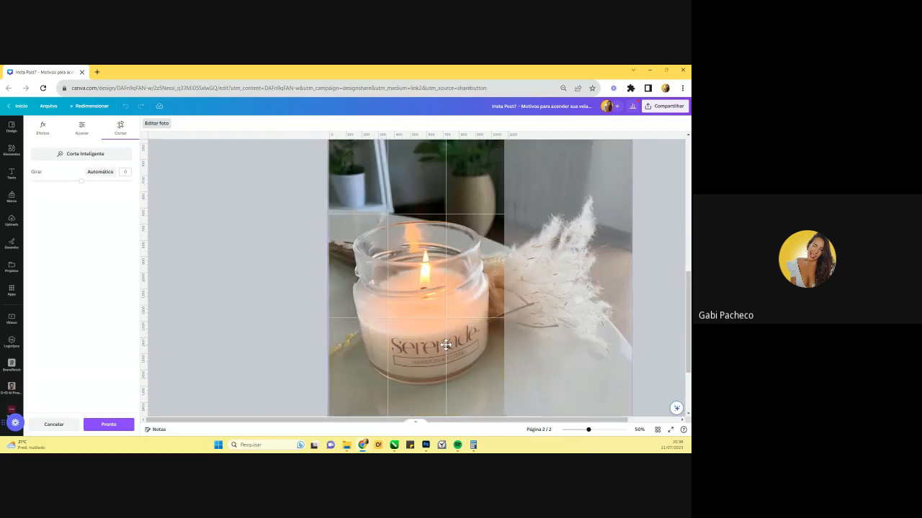
scroll(561, 303, "down", 2)
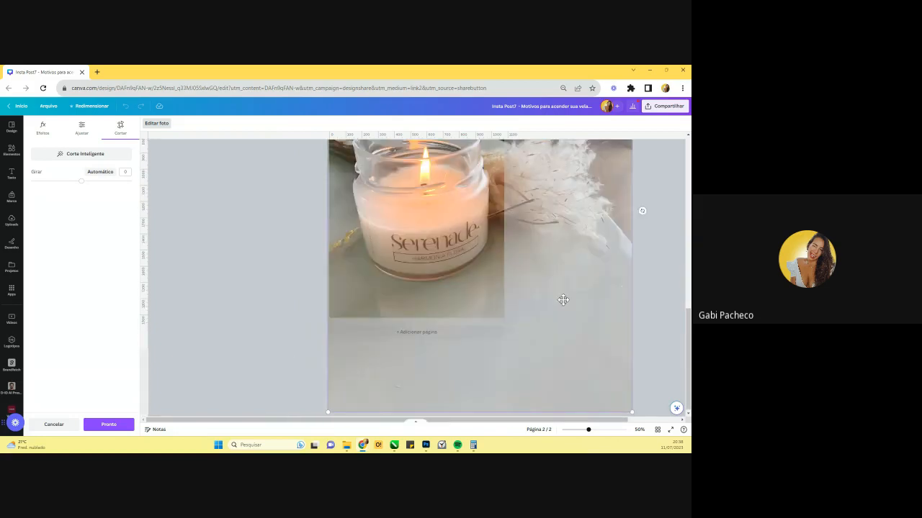
left_click(676, 332)
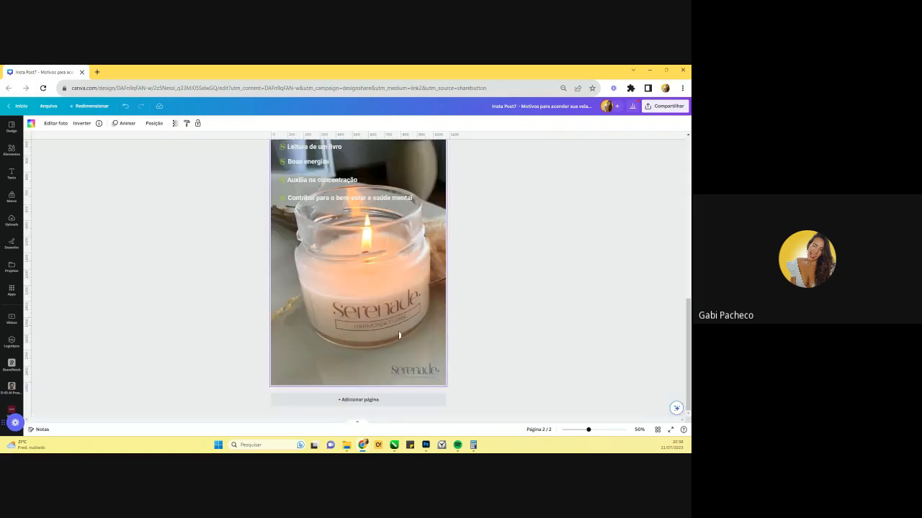
- Compare page 2 with page 1 and examine how page 1's title and list lines are built as separate text boxes
scroll(401, 329, "up", 2)
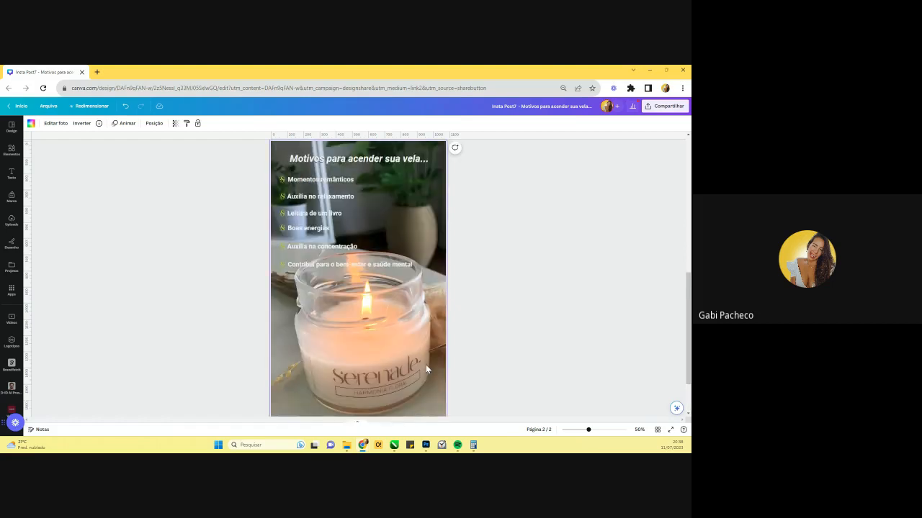
scroll(411, 327, "up", 8)
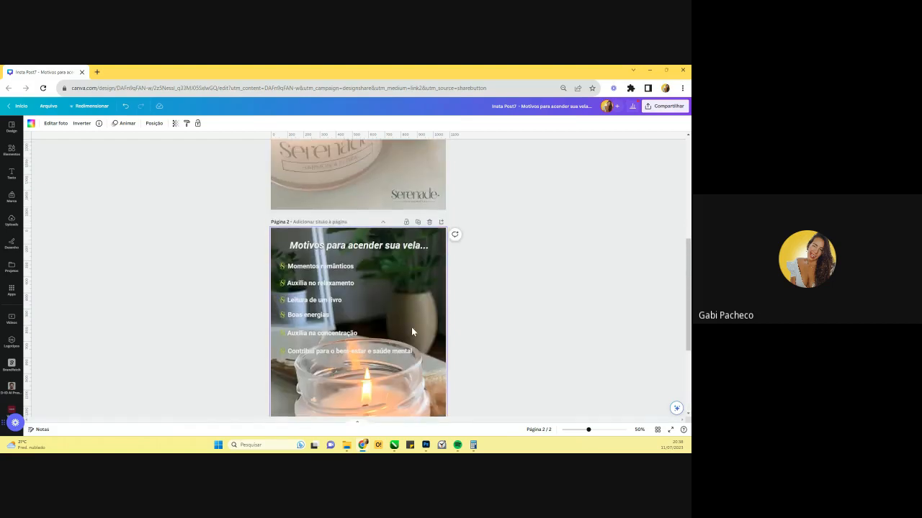
scroll(411, 327, "up", 1)
left_click(360, 175)
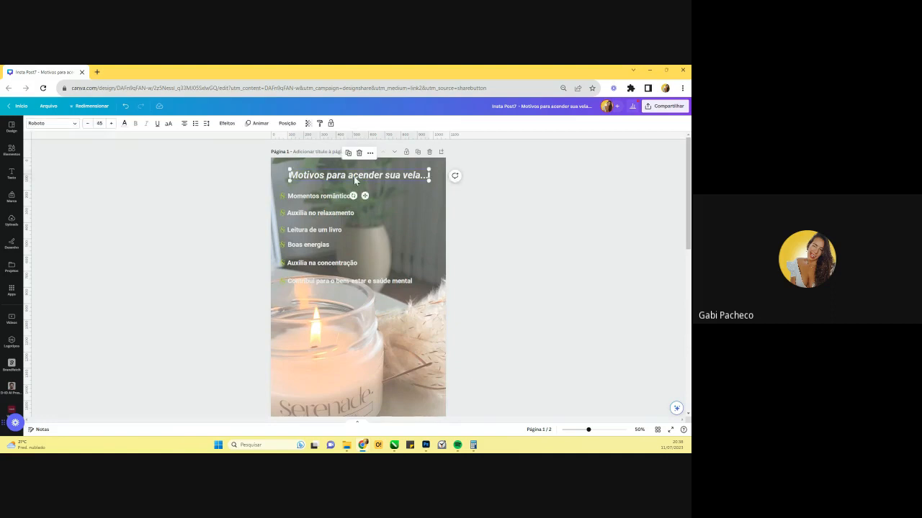
left_click(314, 198)
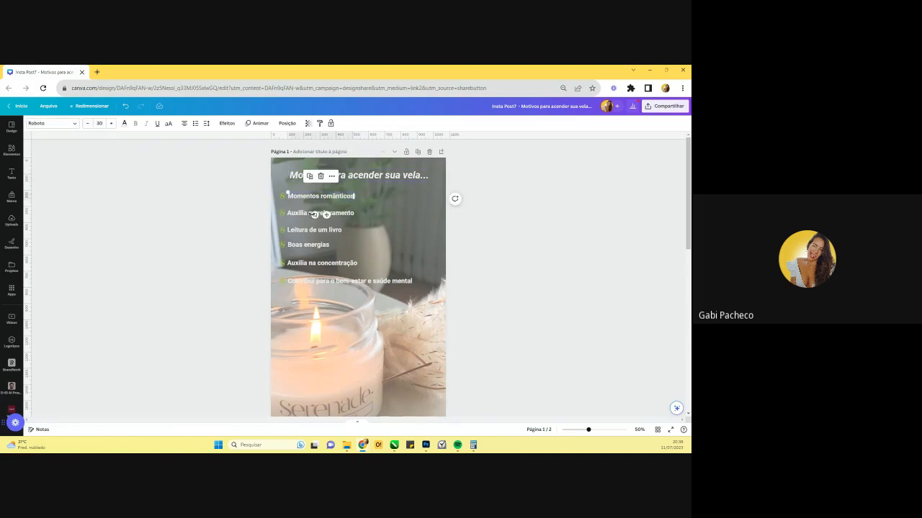
left_click(302, 213)
left_click(303, 231)
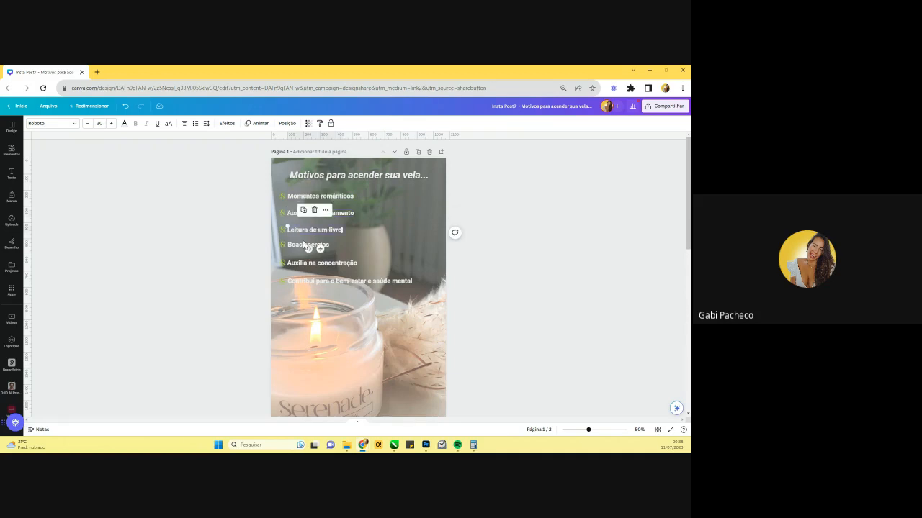
left_click(304, 245)
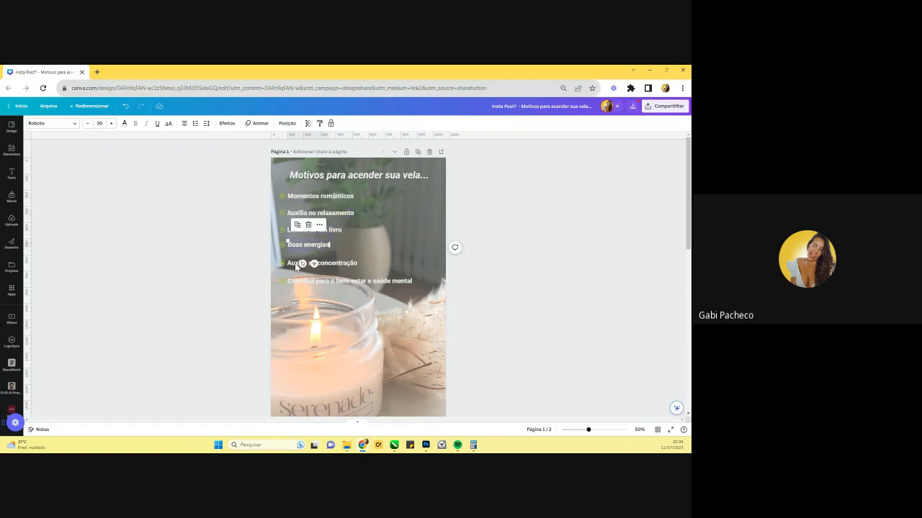
left_click(296, 283)
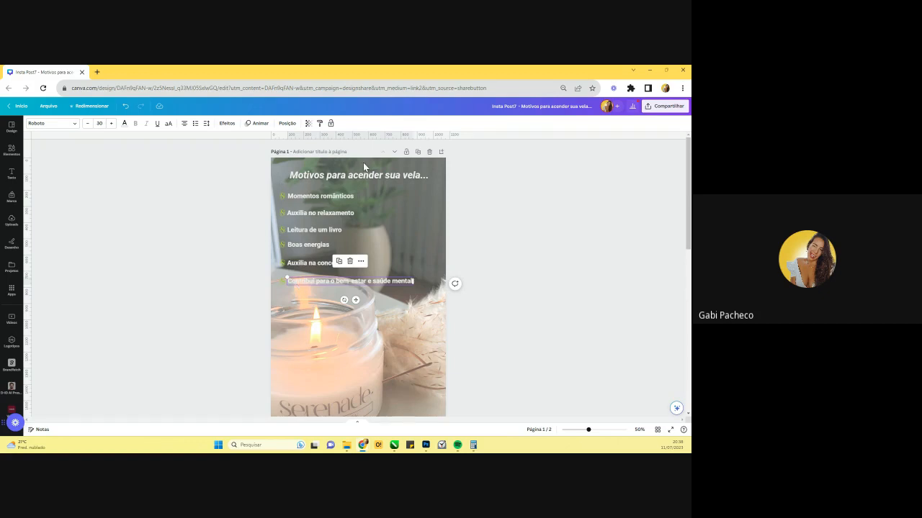
- Try enlarging page 1's white title to font size 59.7 and moving it down off the dark duplicate behind it
left_click(376, 178)
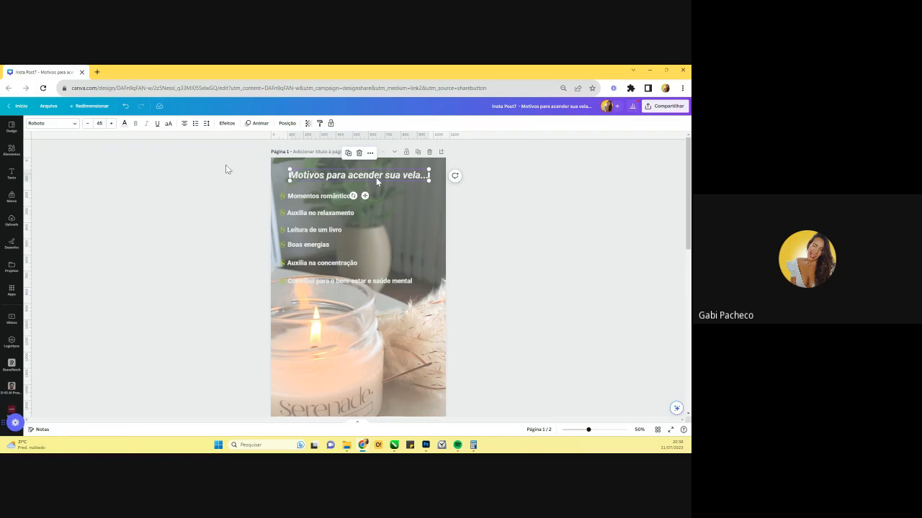
left_click_drag(289, 180, 241, 198)
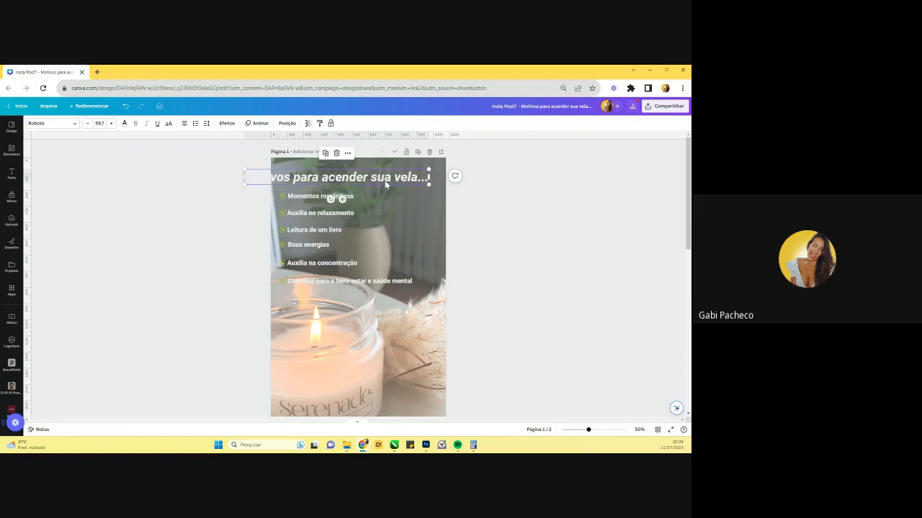
left_click_drag(385, 182, 407, 194)
left_click_drag(589, 430, 601, 431)
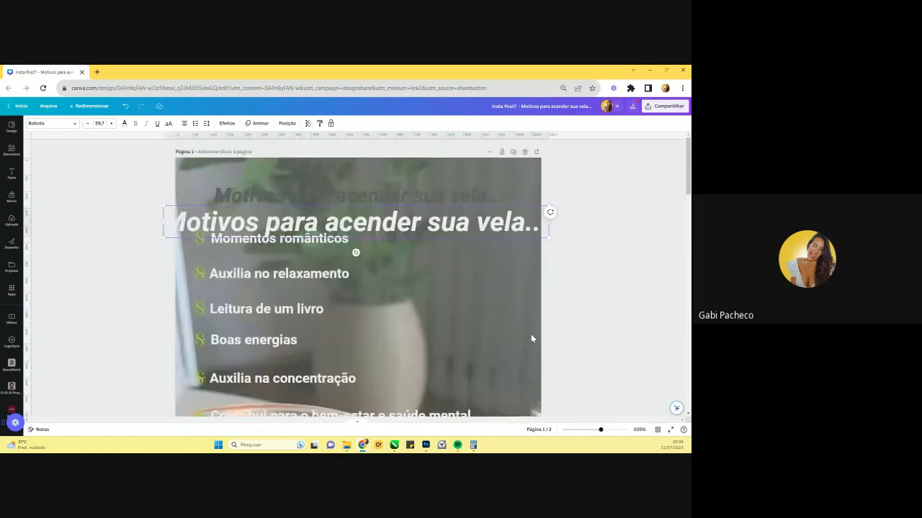
left_click(338, 203)
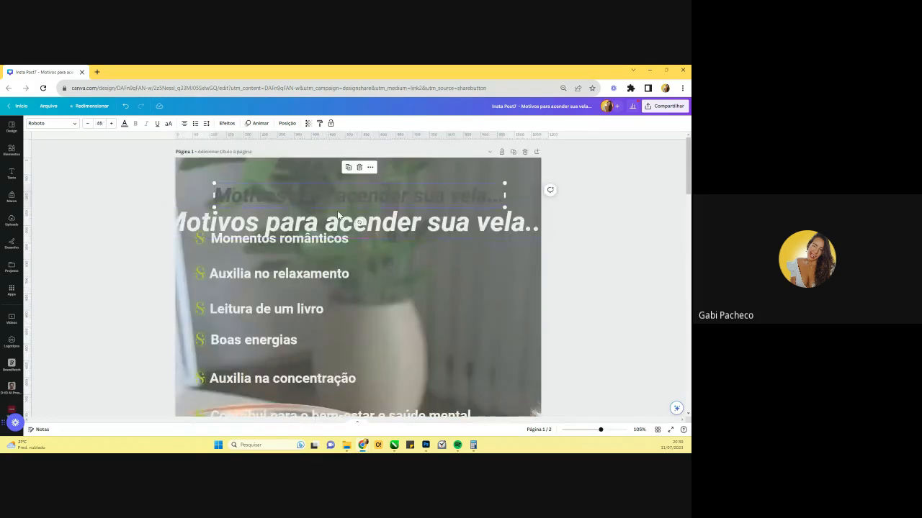
left_click(608, 431)
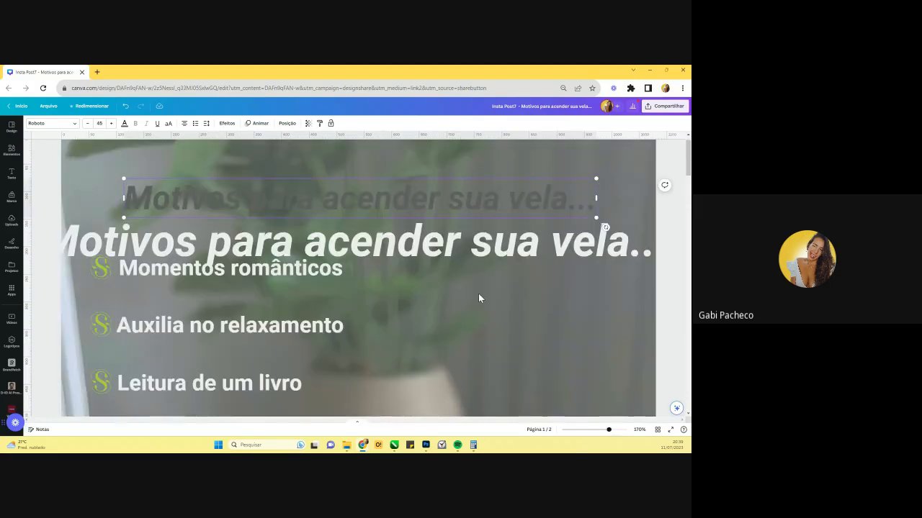
key("ctrl+z")
- Pull the dark title duplicate out from behind page 1's white title, delete it, and move the white title slightly down
left_click_drag(332, 217, 370, 256)
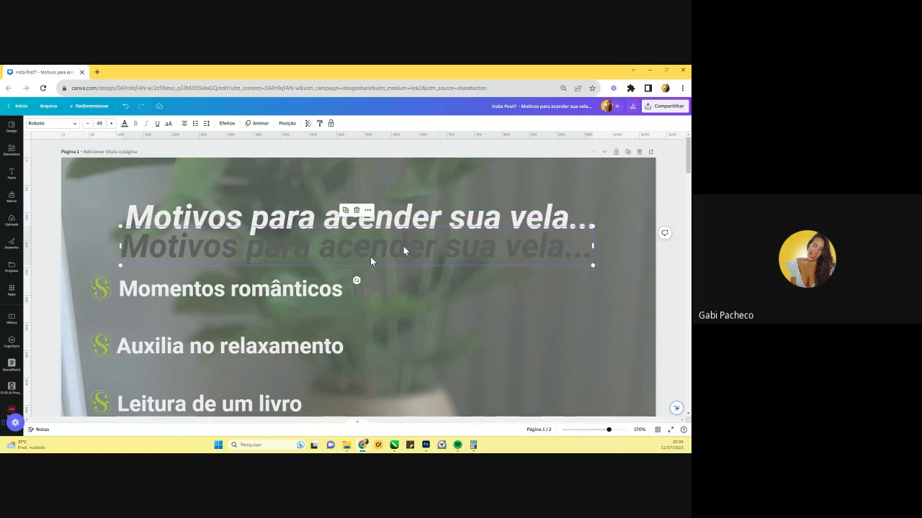
key("ctrl+z")
left_click_drag(403, 251, 385, 249)
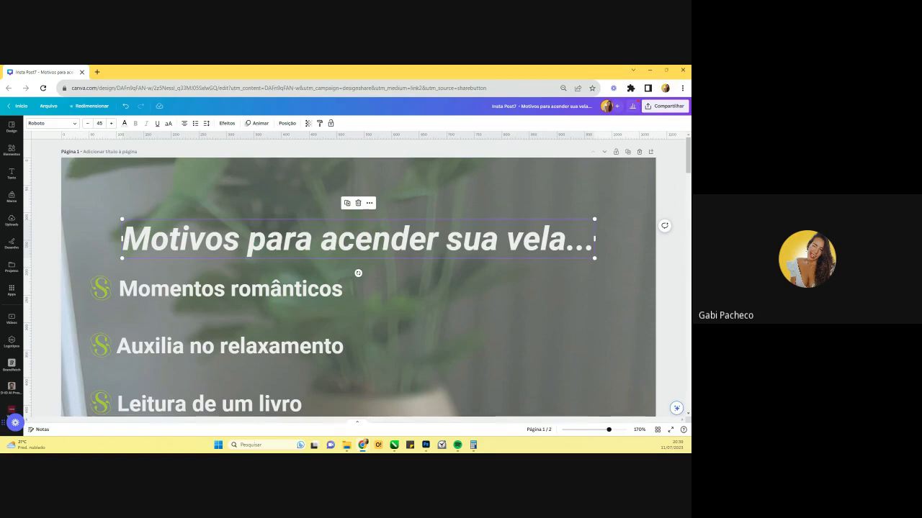
- Apply the Sombreado text effect to page 1's title and shift the title slightly down and left
left_click(227, 123)
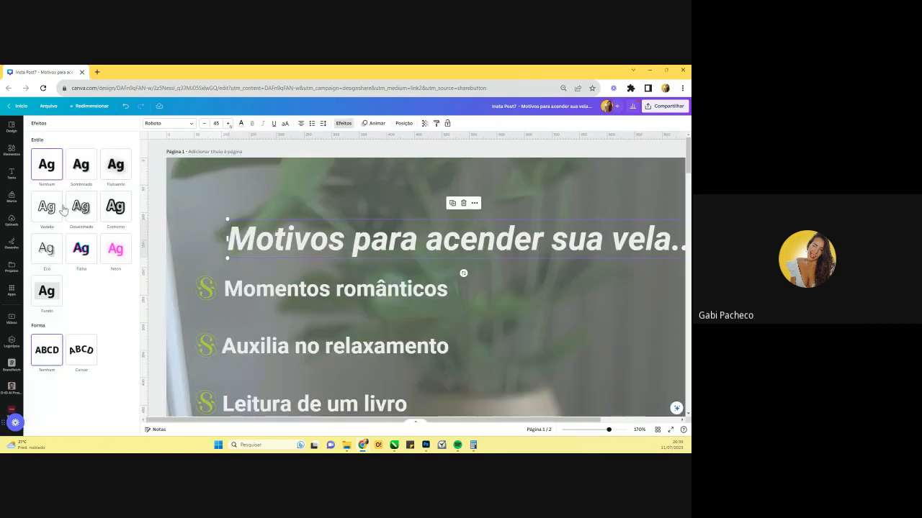
left_click(91, 177)
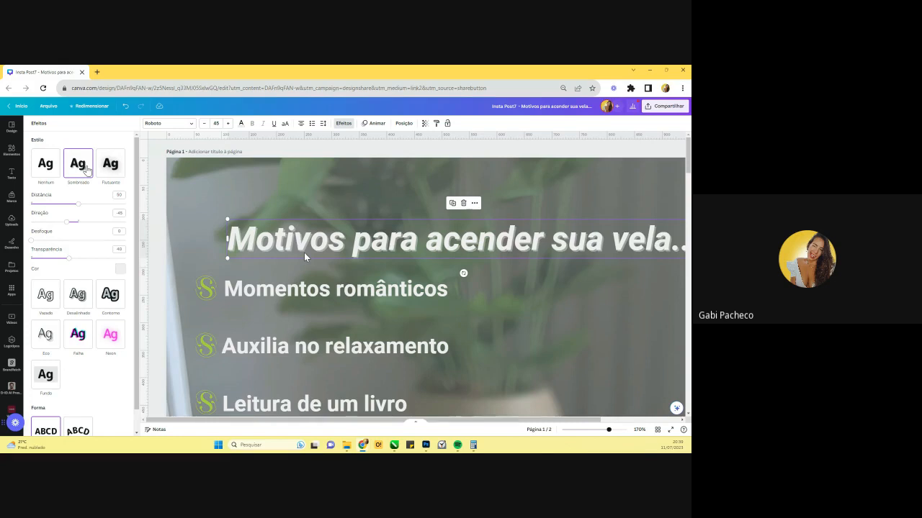
key("alt+Tab")
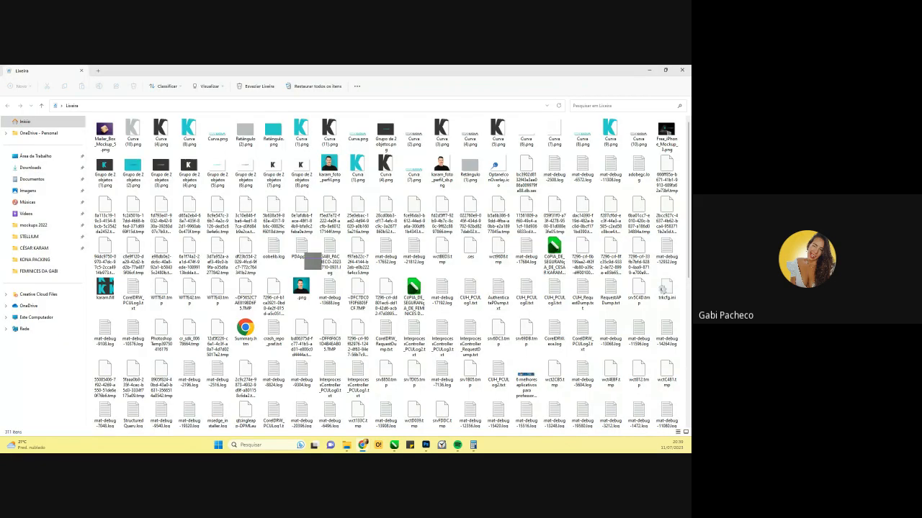
key("alt+Tab")
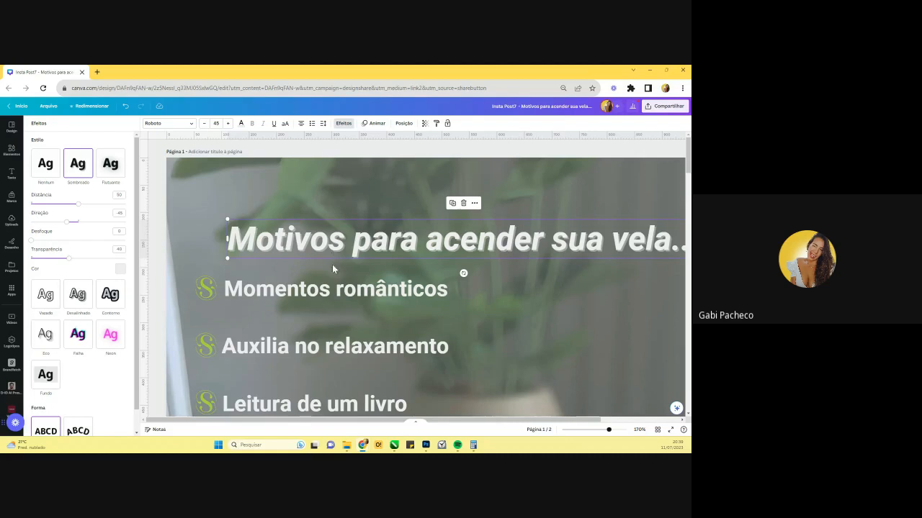
left_click_drag(339, 244, 310, 249)
- Try replacing the shadowed title's text with "sdfdsfgsdgsd" and undo the replacement
double_click(310, 249)
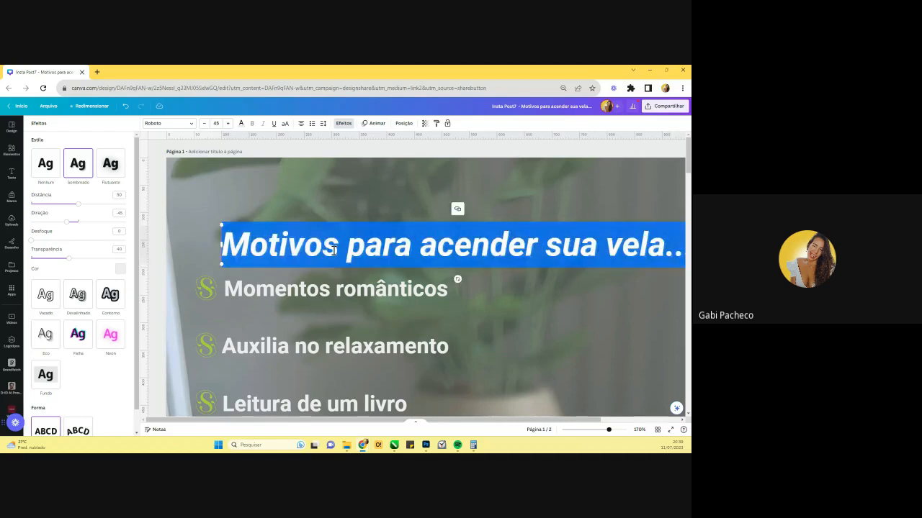
type("sdfdsfgsdgsd")
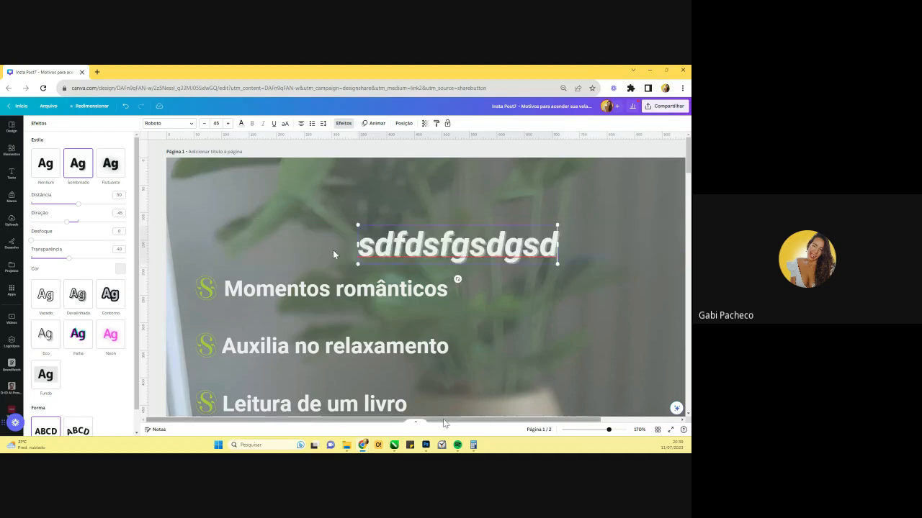
key("ctrl+z")
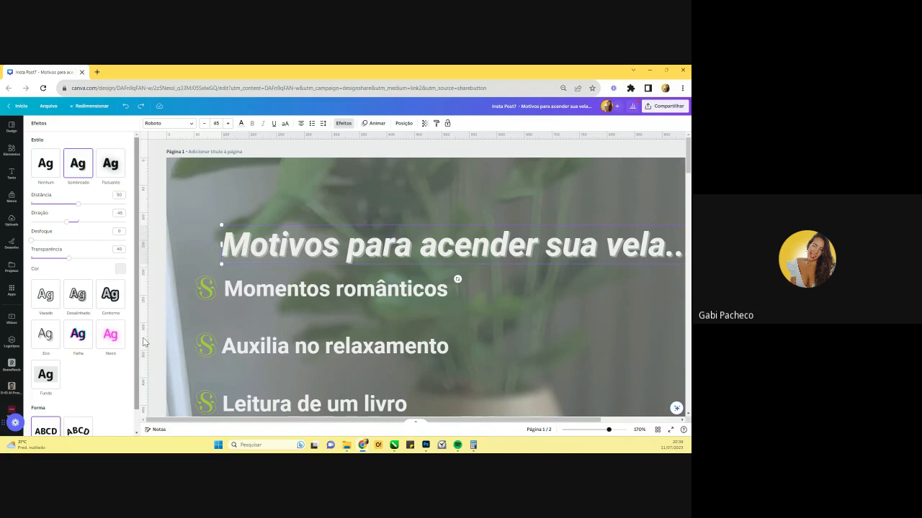
- Set the title shadow's direction to -69 and its blur to 25, keeping the distance at 50
left_click_drag(608, 430, 618, 430)
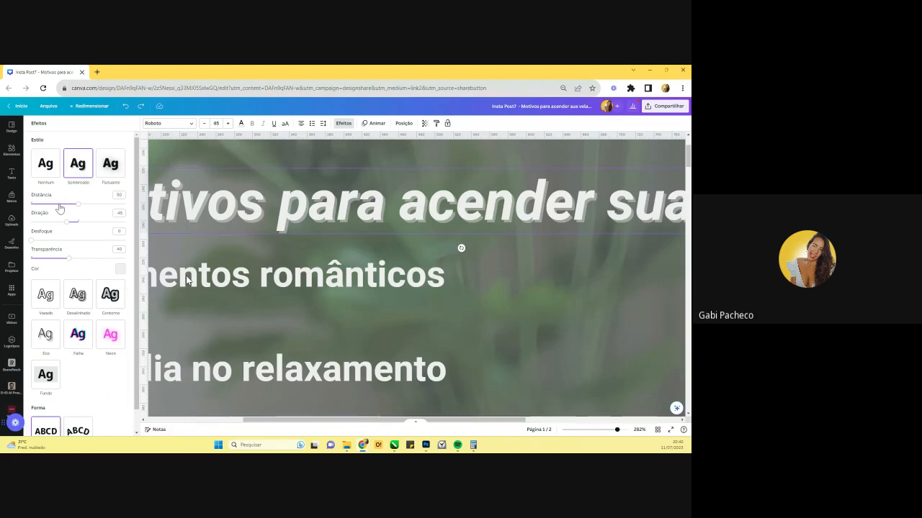
mouse_move(75, 205)
left_mouse_down()
mouse_move(152, 207)
mouse_move(32, 209)
mouse_move(83, 214)
left_mouse_up()
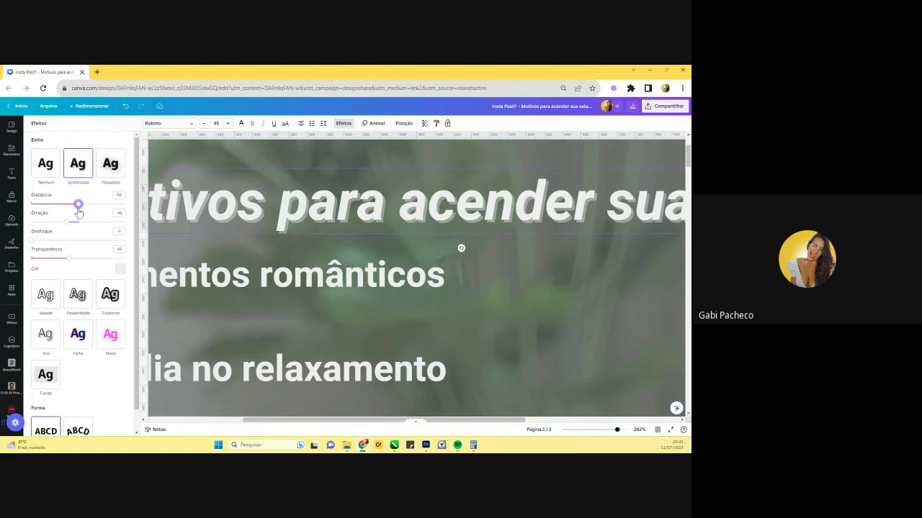
left_click_drag(67, 221, 56, 241)
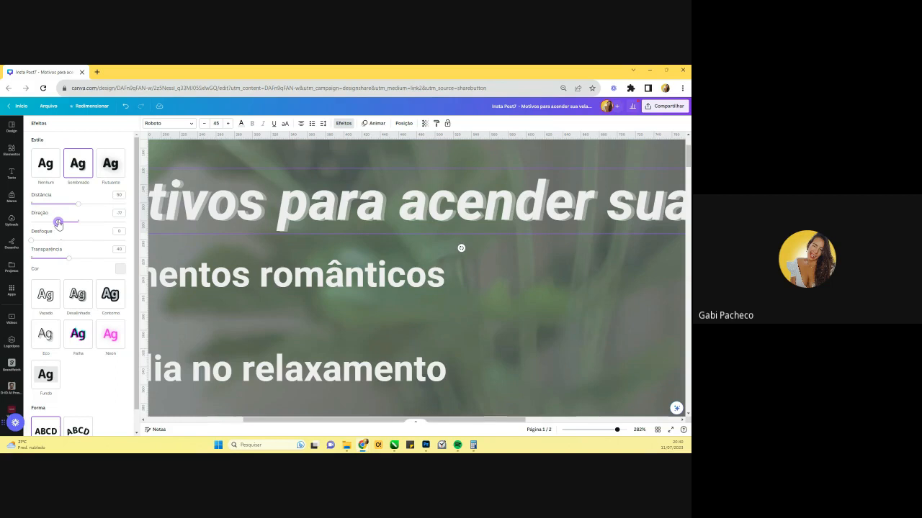
left_click_drag(60, 222, 83, 254)
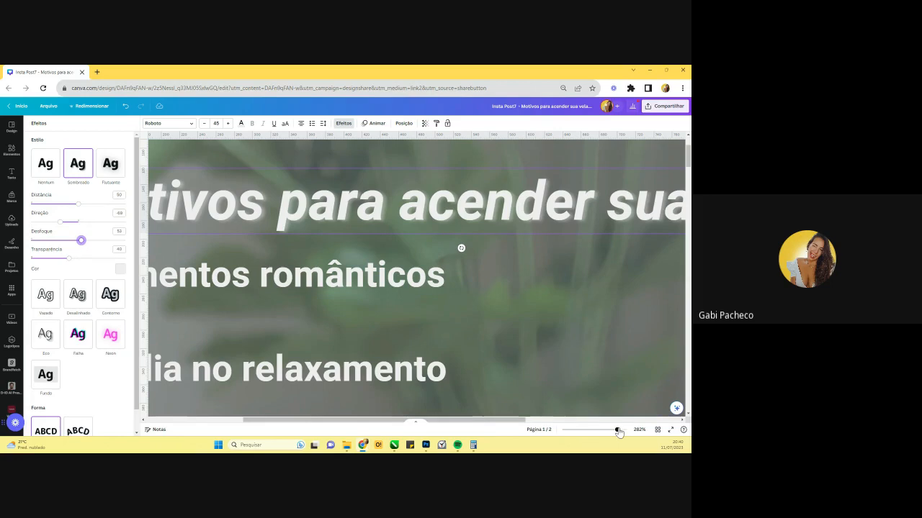
scroll(461, 248, "up", 3)
scroll(445, 262, "up", 2)
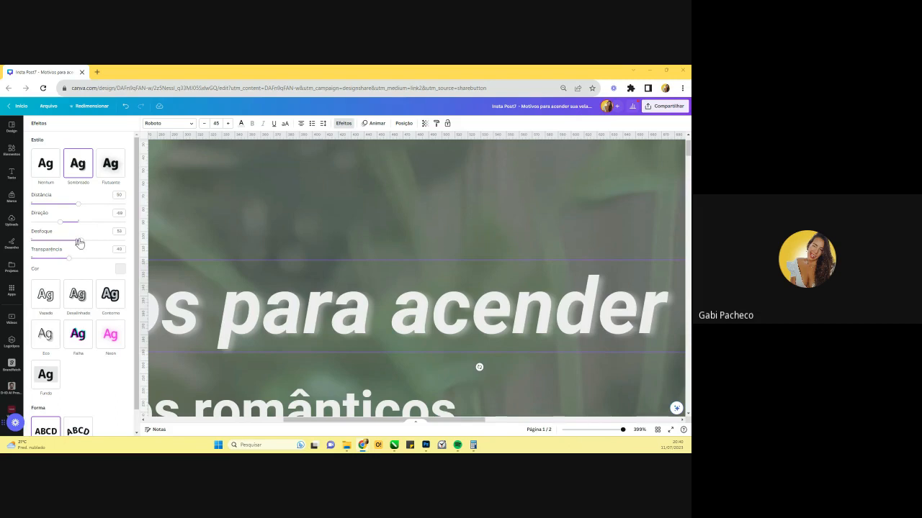
left_click_drag(81, 242, 53, 264)
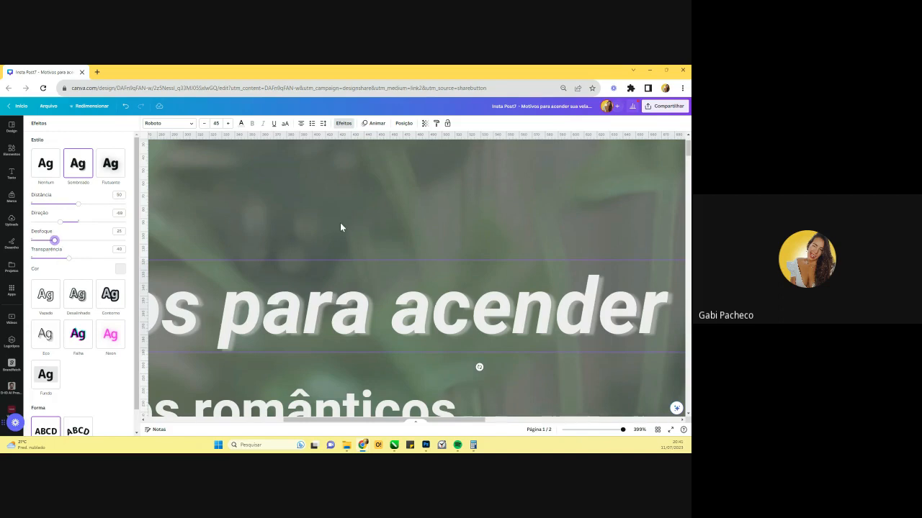
scroll(340, 222, "down", 1)
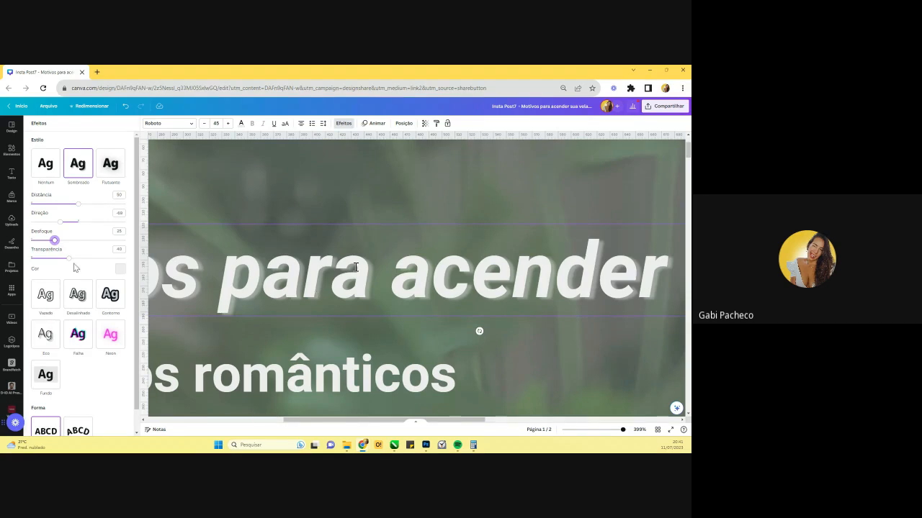
- Set the title shadow's transparency to 92 and its color to the dark gray from the document colors
left_click_drag(69, 258, 112, 270)
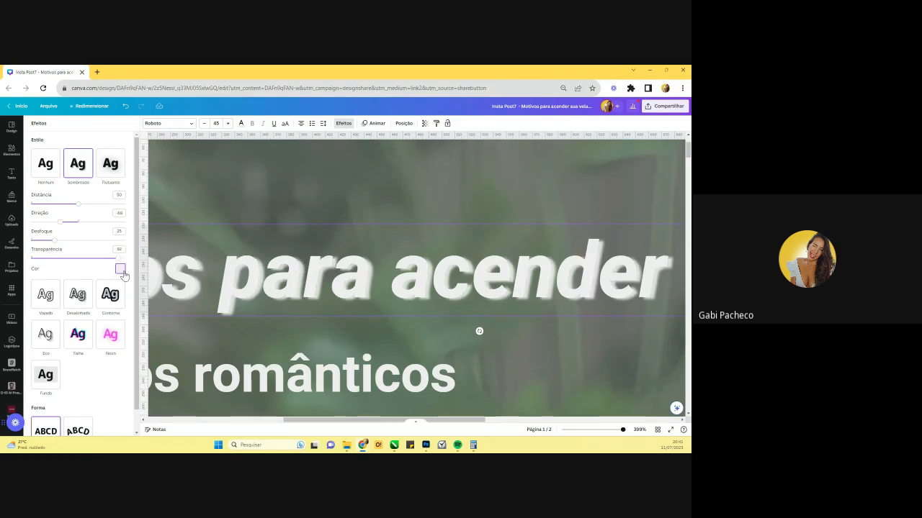
left_click(121, 270)
left_click(52, 304)
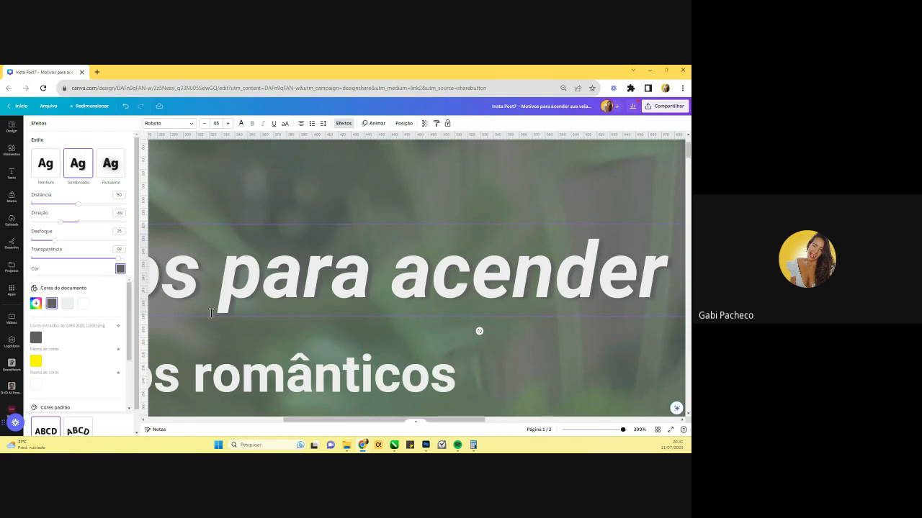
- Try pink and black as the title's shadow color and lower the shadow's transparency to about 49
left_click(120, 269)
scroll(91, 322, "down", 1)
scroll(70, 324, "up", 1)
scroll(51, 334, "down", 1)
scroll(51, 333, "down", 2)
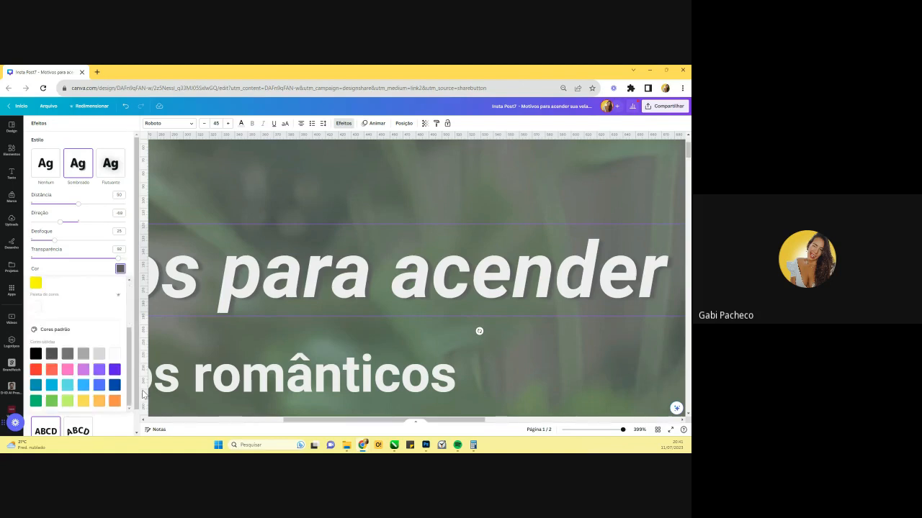
left_click(68, 370)
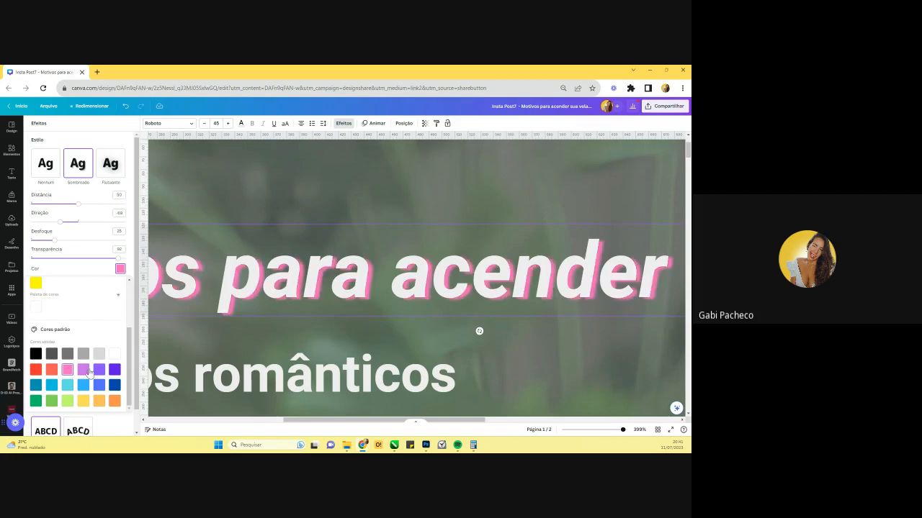
left_click(36, 354)
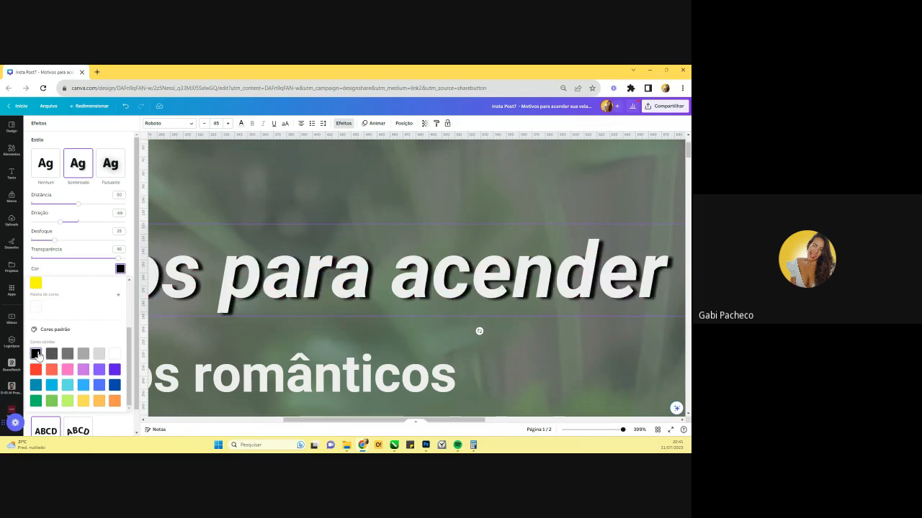
left_click_drag(118, 259, 77, 272)
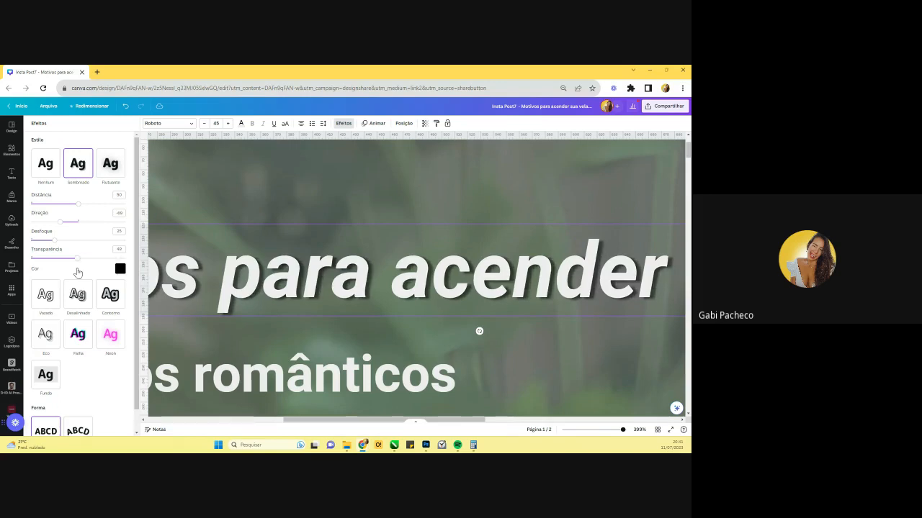
- Try the Flutuante effect on page 1's title with the intensity set to 100
left_click(111, 166)
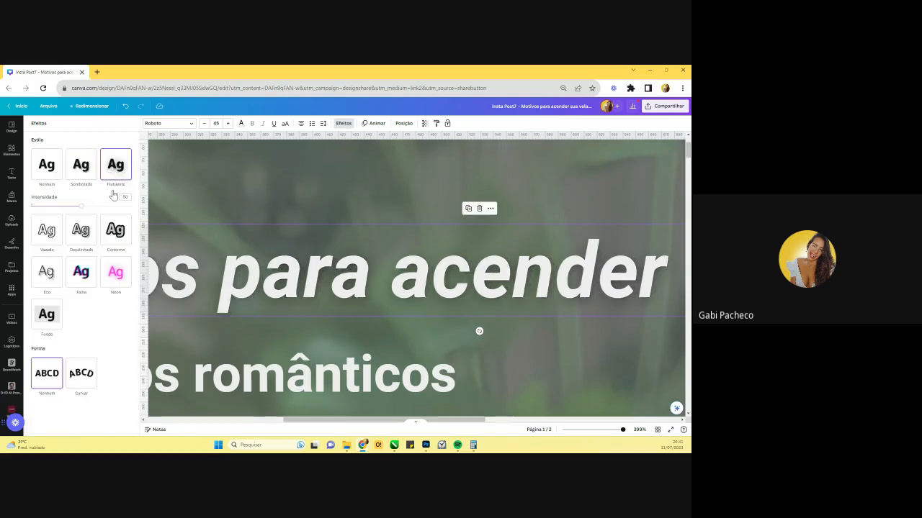
left_click_drag(84, 209, 179, 209)
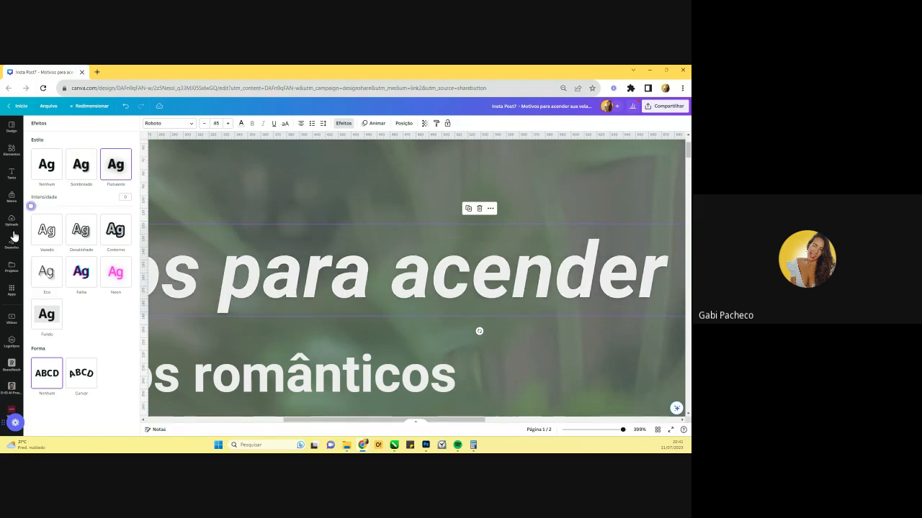
left_click_drag(624, 431, 631, 433)
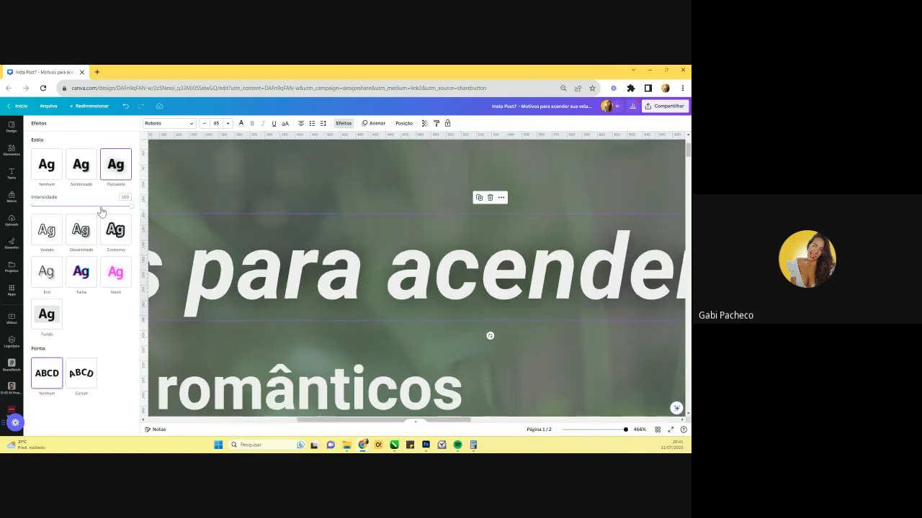
- Reapply the Sombreado effect to the title with a black shadow, blur 21 and transparency 56
left_click(78, 165)
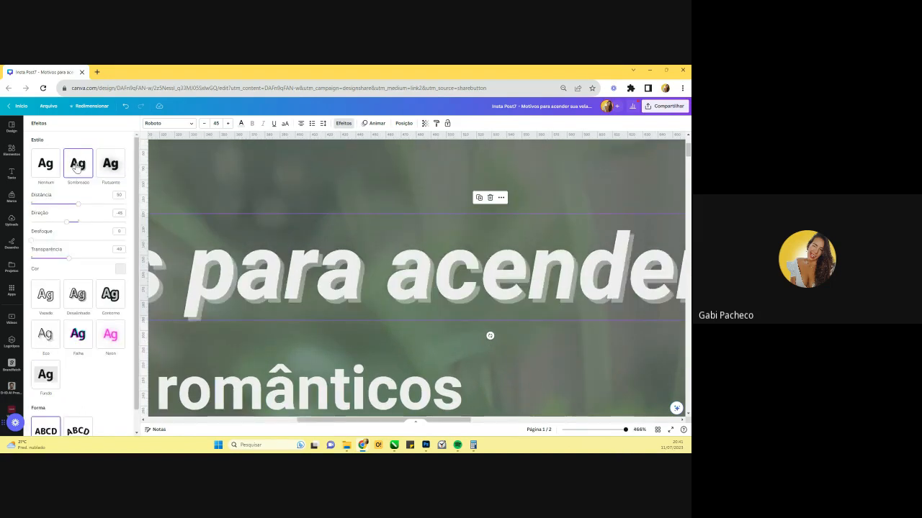
left_click(120, 269)
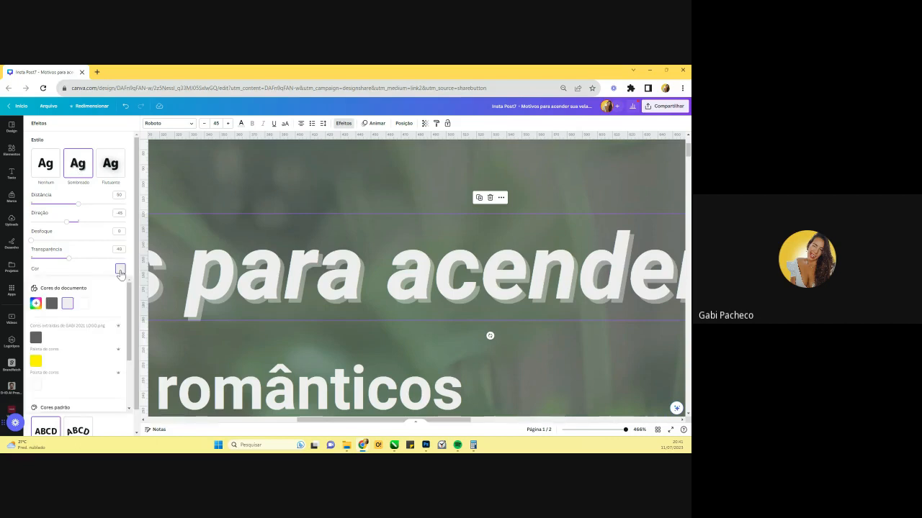
left_click(35, 359)
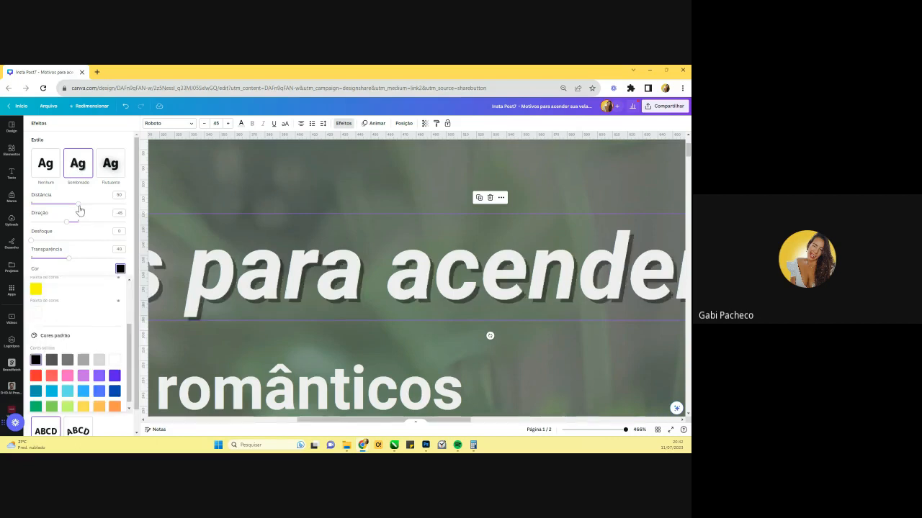
left_click_drag(32, 241, 84, 259)
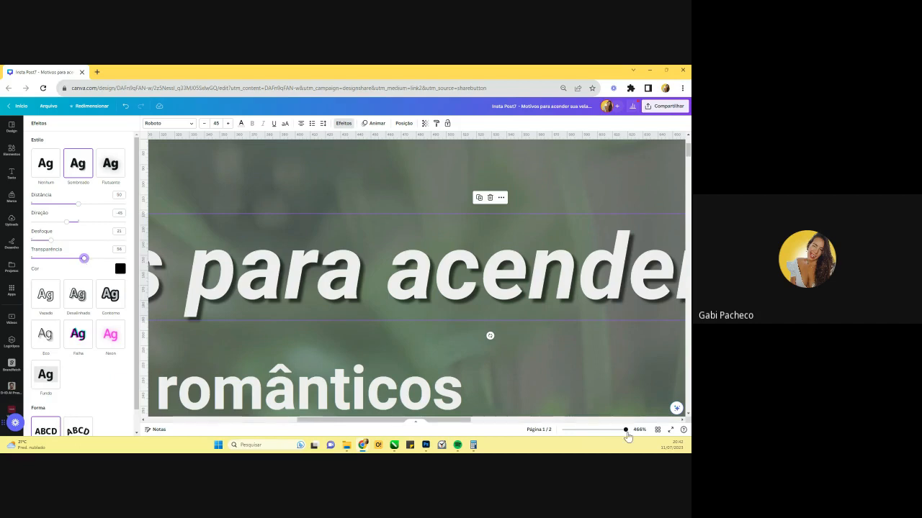
left_click_drag(627, 433, 607, 432)
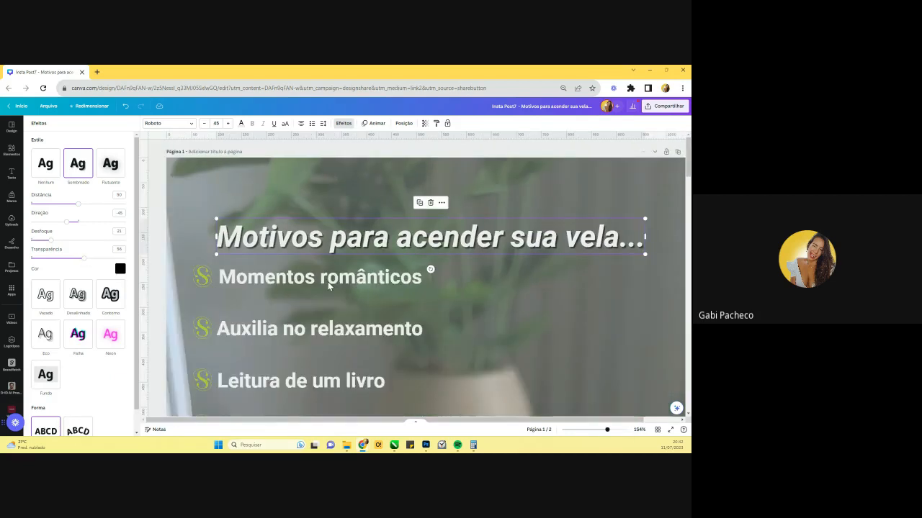
- Try duplicating the "Momentos românticos" line over itself as a manual text shadow and discard the extra copy
scroll(327, 281, "down", 3)
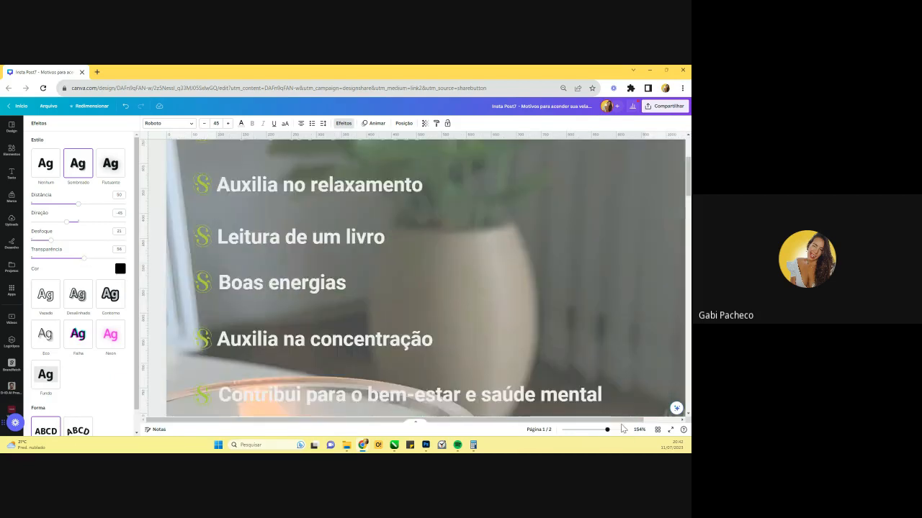
scroll(476, 356, "up", 3)
left_click(278, 286)
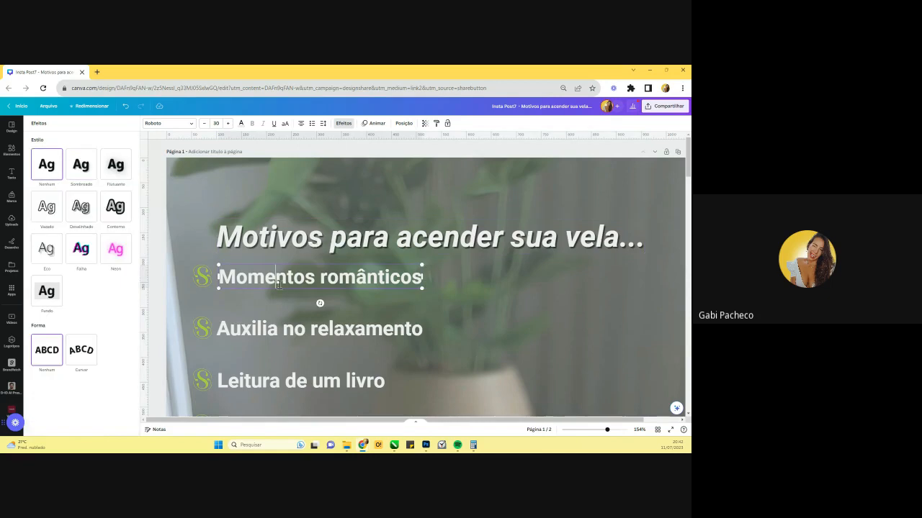
left_click(333, 263)
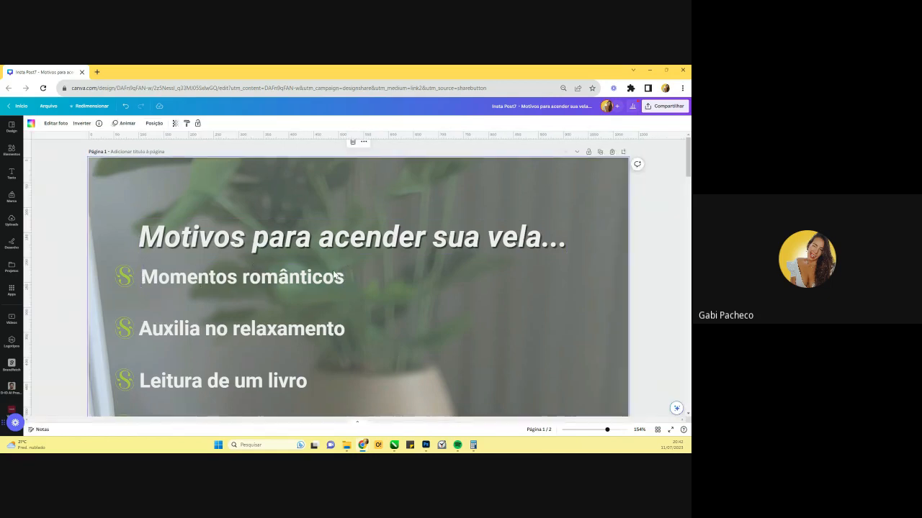
left_click(333, 274)
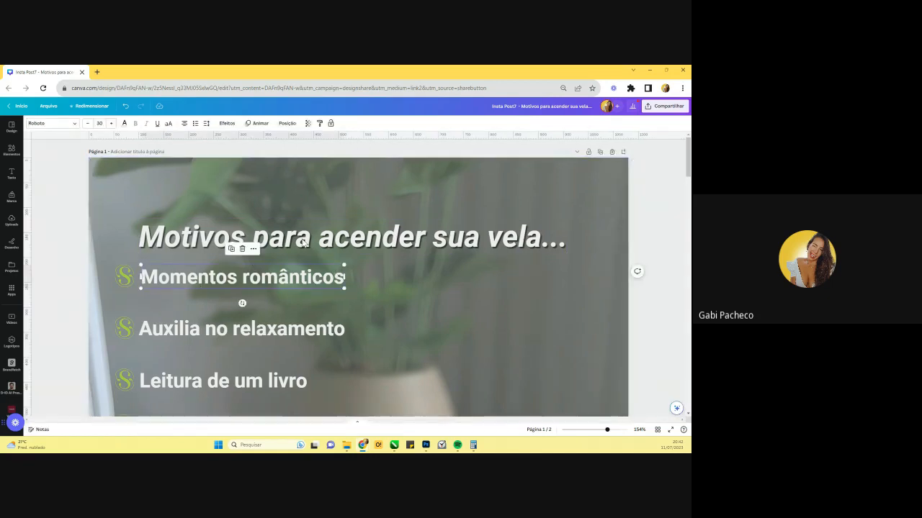
key("ctrl+d")
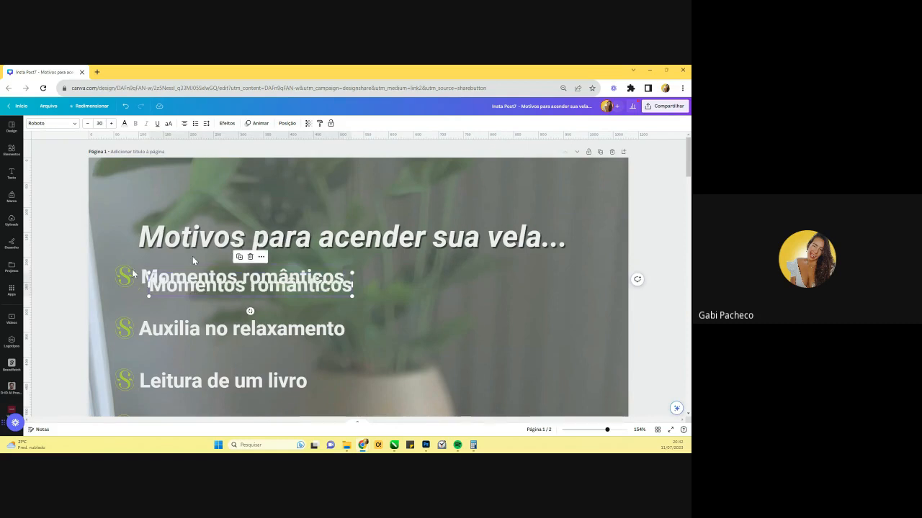
left_click(125, 123)
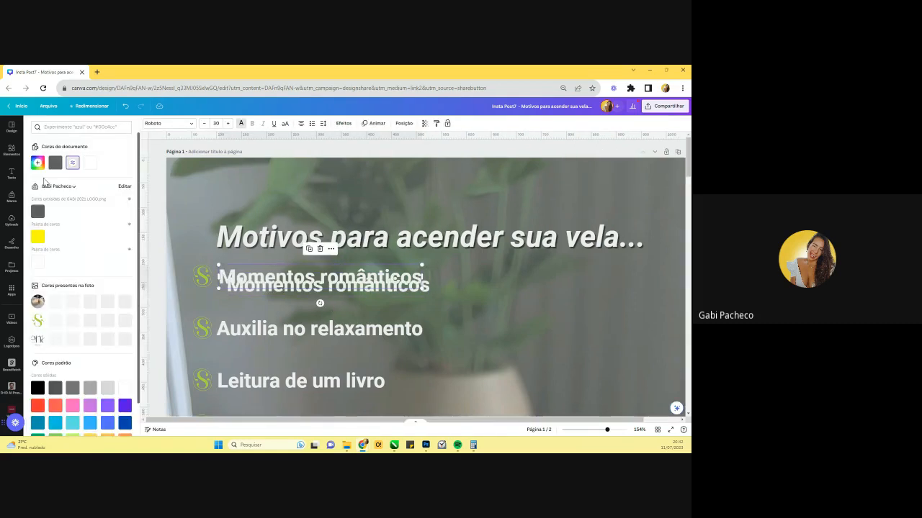
left_click_drag(311, 286, 297, 285)
- Try replacing part of the shadowed title's text with "fsdfsd" and undo the replacement
double_click(415, 239)
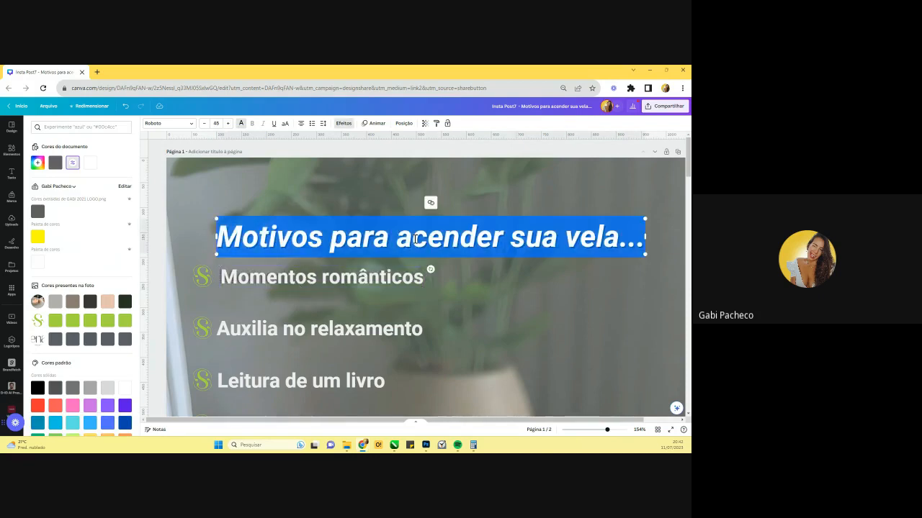
left_click(476, 238)
left_click(543, 239)
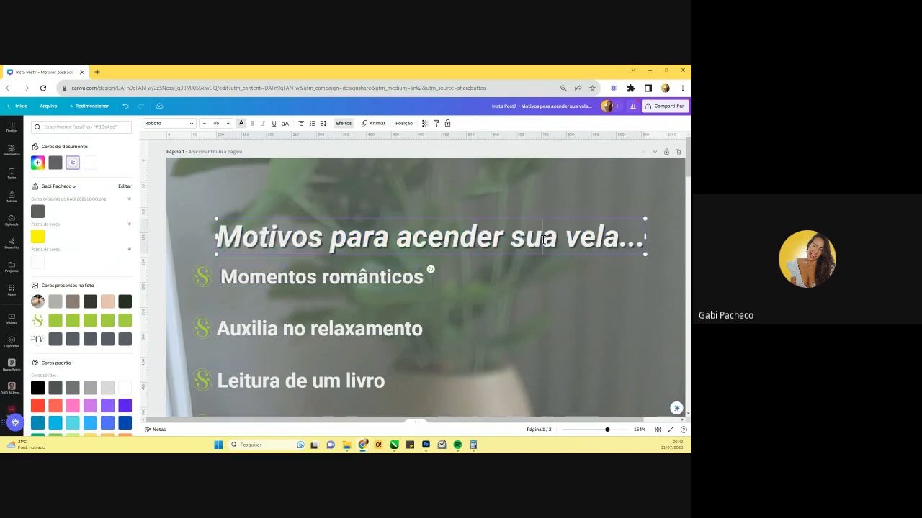
left_click_drag(542, 239, 352, 247)
type("fsdfsd")
key("ctrl+z")
left_click(475, 299)
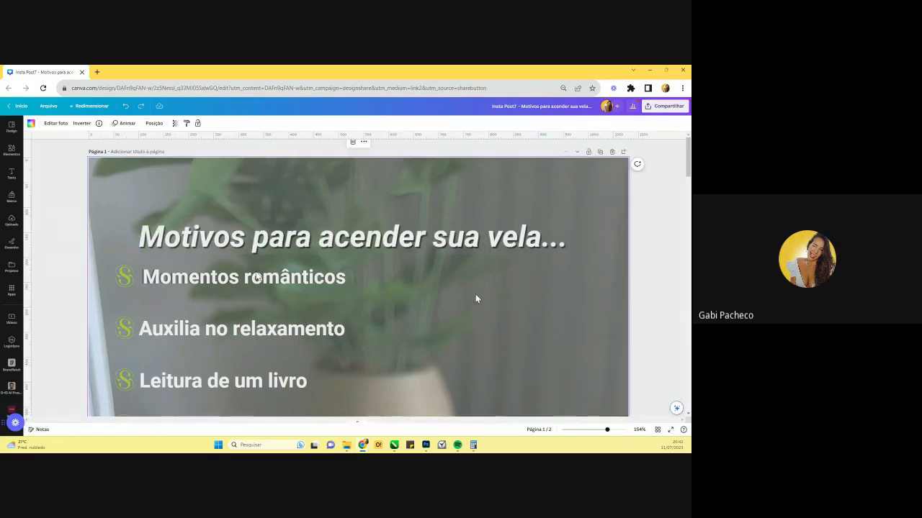
- Shift the "Momentos românticos" line slightly up and left to line up with the list item below it
left_click(184, 279)
left_click_drag(183, 278, 181, 278)
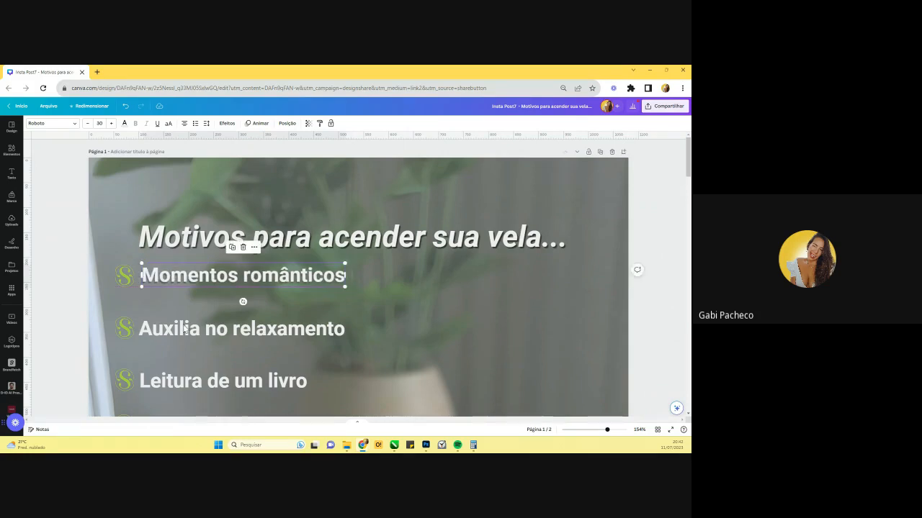
left_click(186, 329)
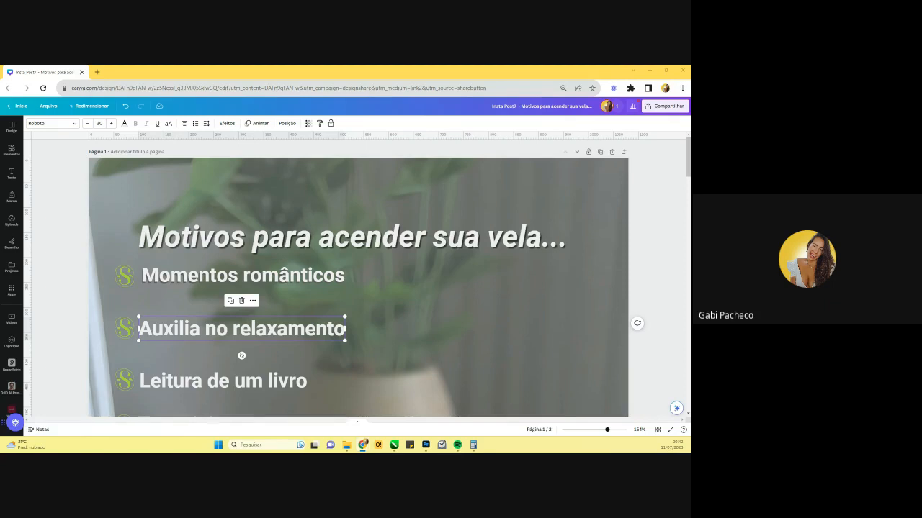
left_click(315, 279)
double_click(315, 279)
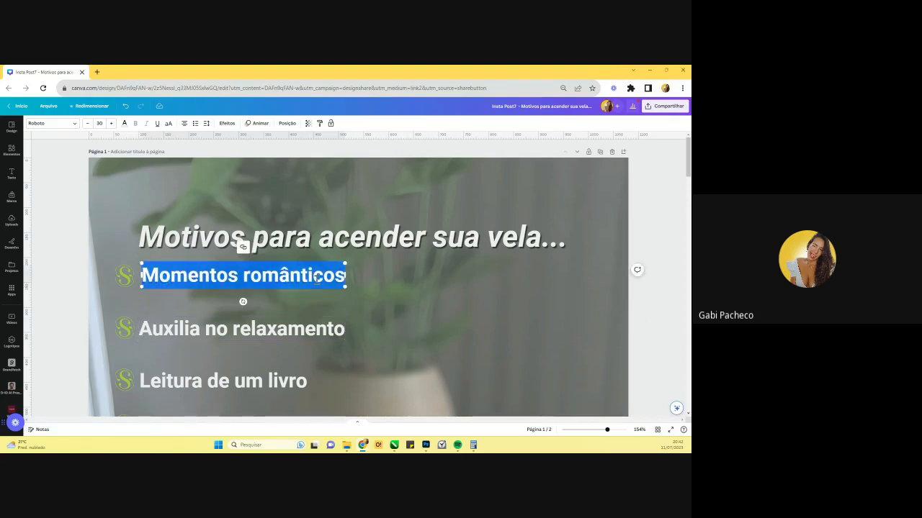
key("Escape")
left_click(327, 281)
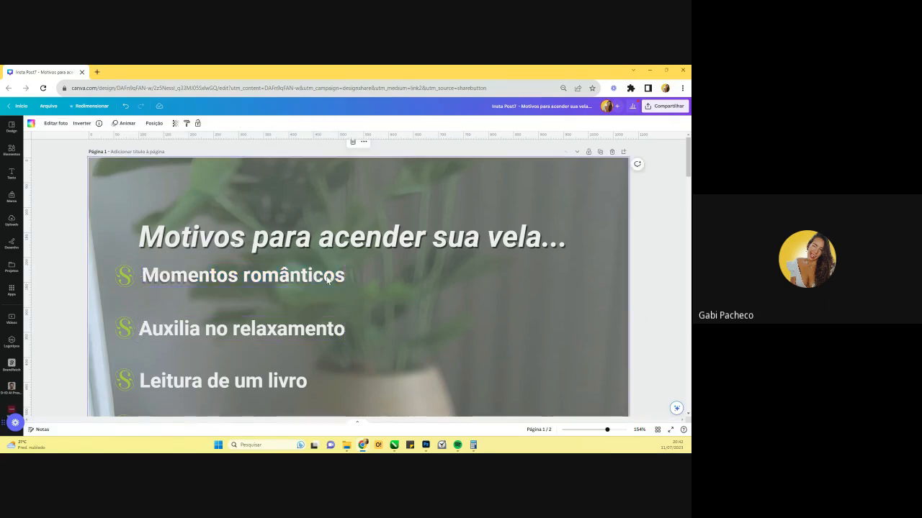
left_click_drag(327, 281, 325, 316)
left_click(323, 277)
key("Escape")
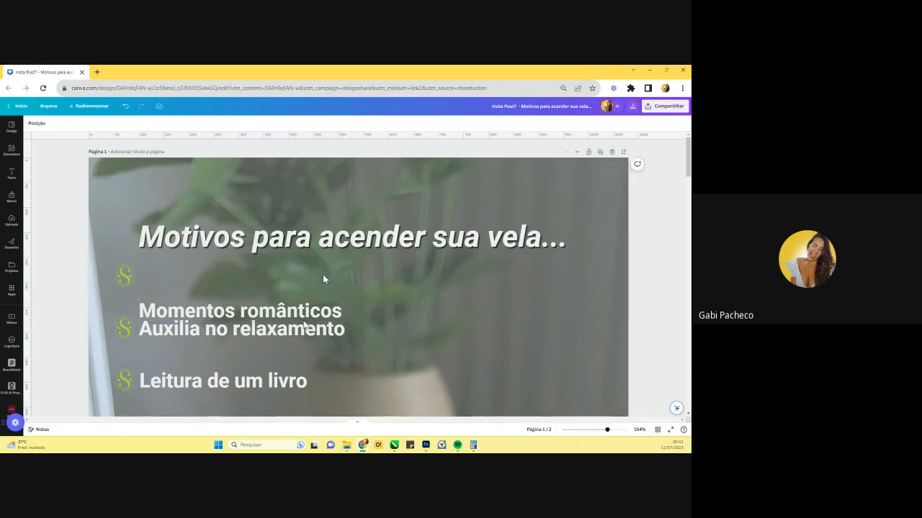
key("ctrl+z")
left_click(299, 275)
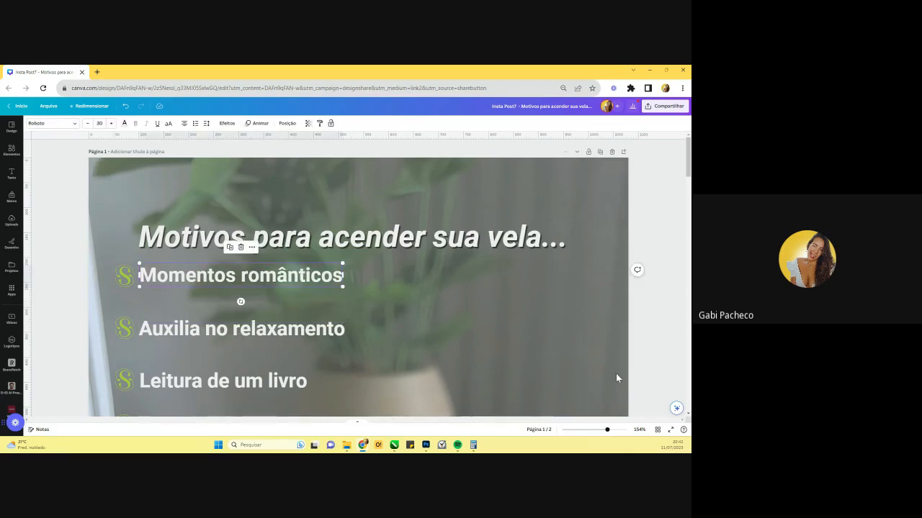
- Move the Serenade logo on page 1 slightly up and left, away from the page's lower corner
left_click_drag(607, 430, 580, 431)
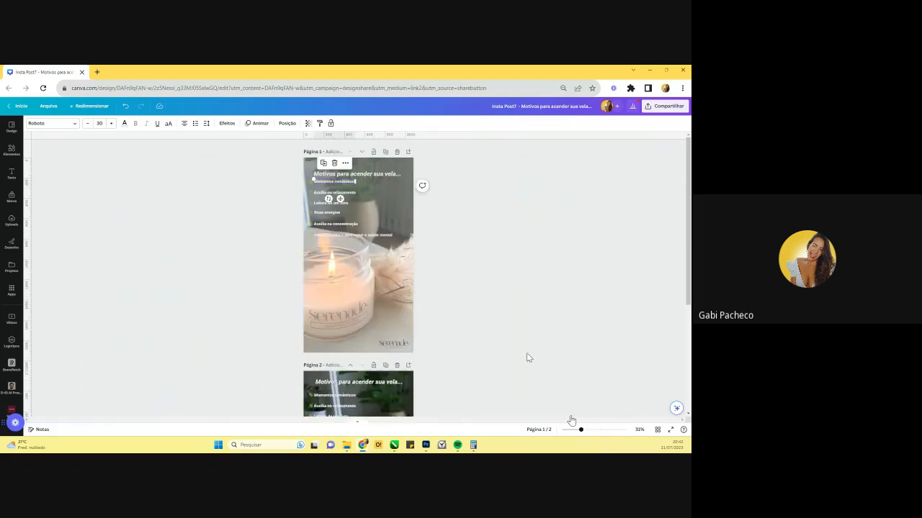
left_click(401, 342)
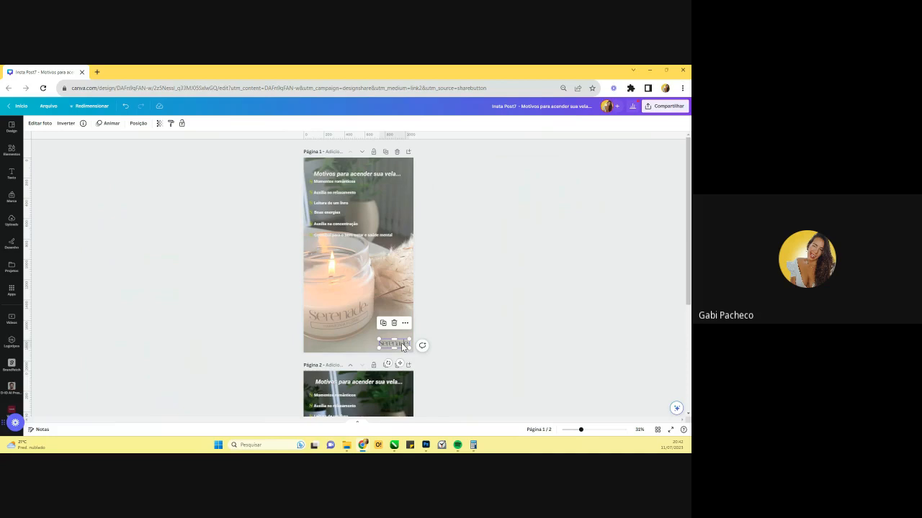
mouse_move(401, 343)
left_mouse_down()
mouse_move(338, 344)
mouse_move(403, 346)
mouse_move(403, 167)
mouse_move(341, 191)
mouse_move(401, 341)
left_mouse_up()
left_click_drag(573, 430, 580, 430)
left_click(587, 431)
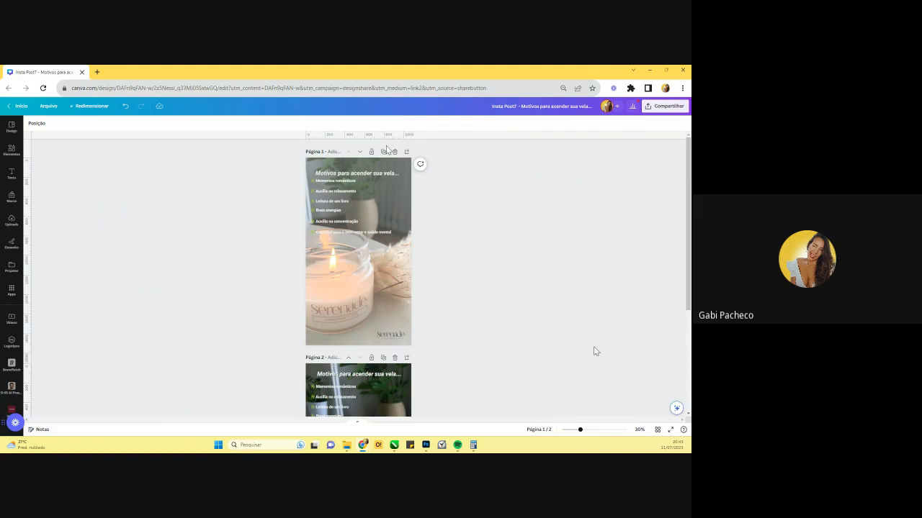
left_click_drag(580, 429, 587, 431)
scroll(352, 182, "up", 2)
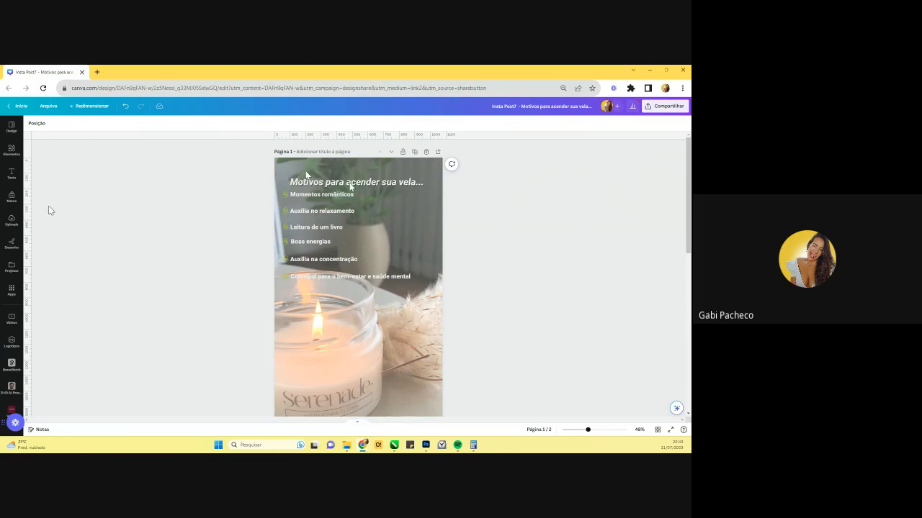
- Add a small yellow circle shape to page 1 at the beginning of the title
left_click(13, 151)
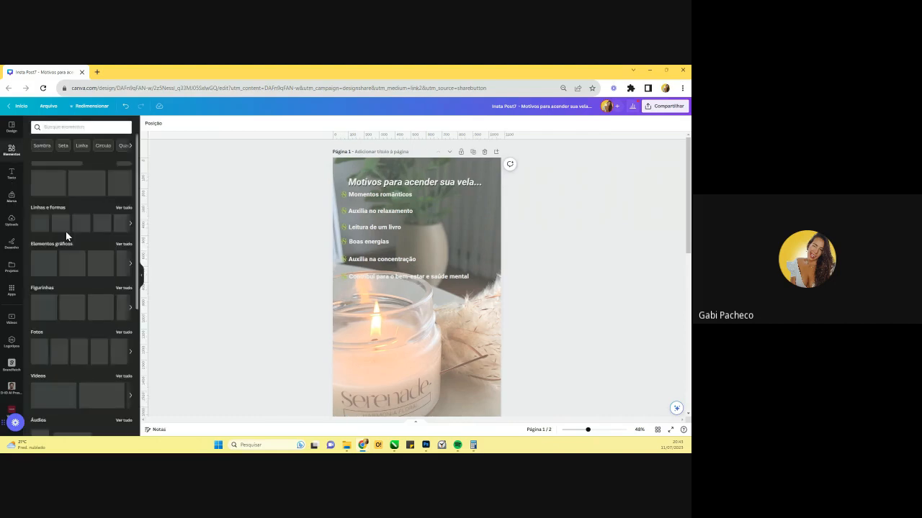
left_click(121, 223)
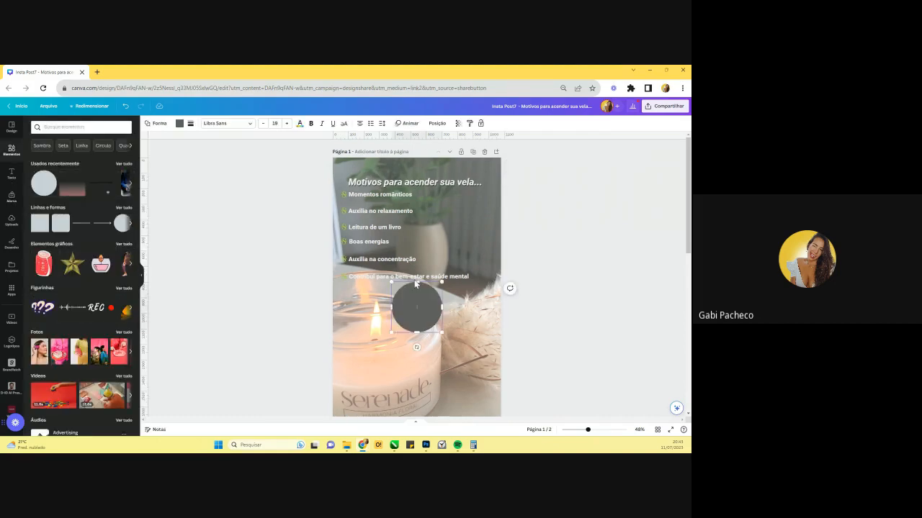
left_click_drag(416, 284, 371, 201)
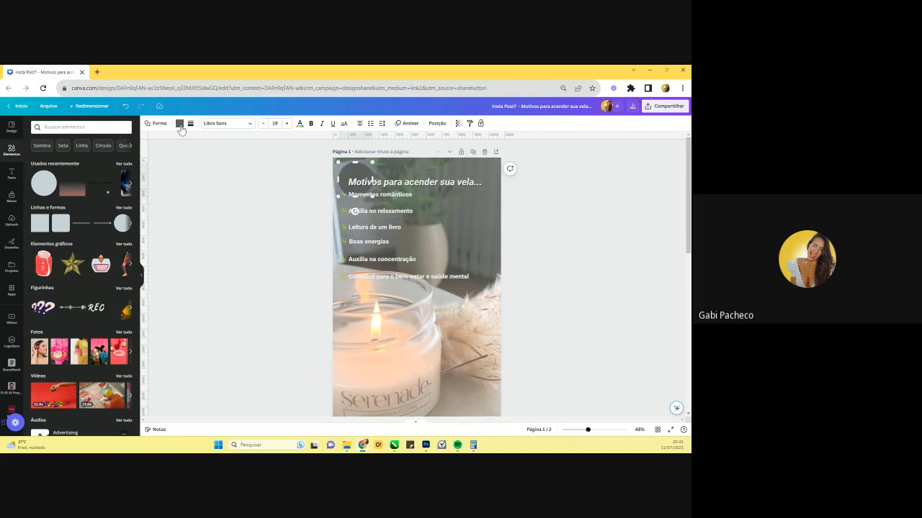
left_click(180, 124)
left_click(37, 236)
left_click(421, 183)
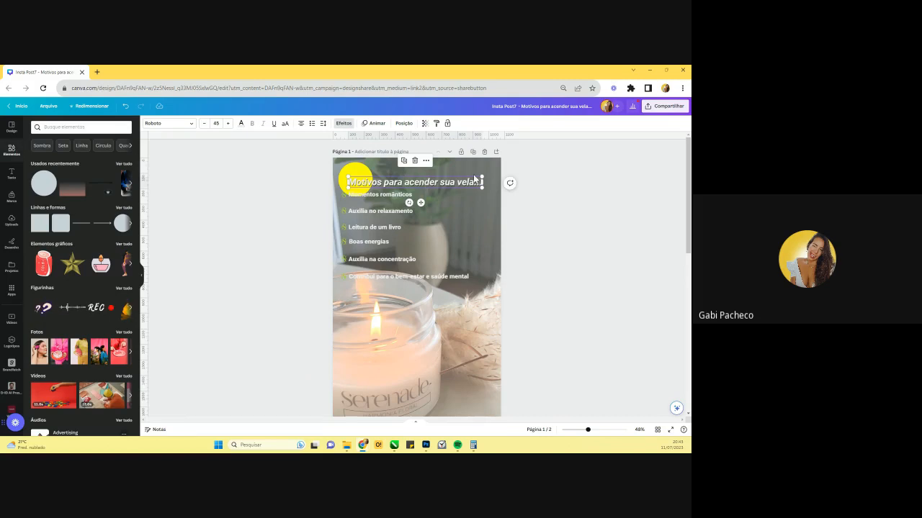
- Delete the yellow circle behind page 1's title
left_click(349, 173)
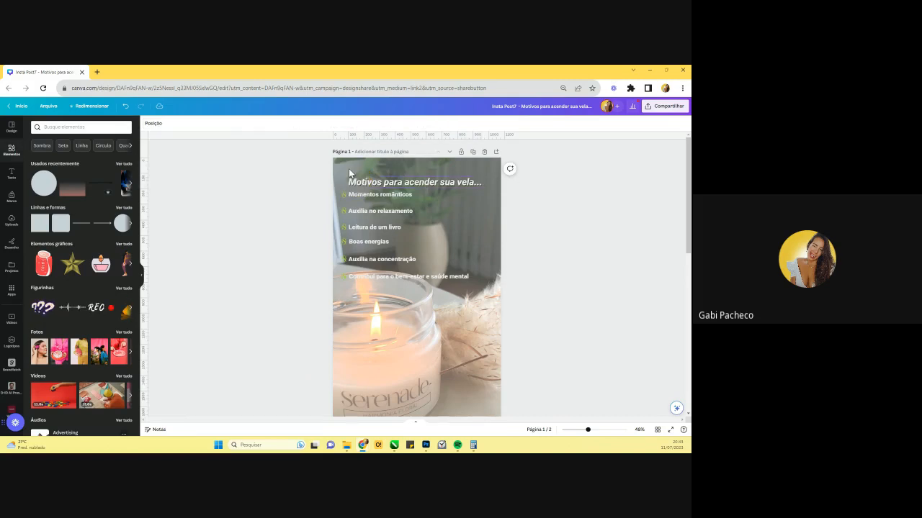
scroll(519, 298, "down", 2)
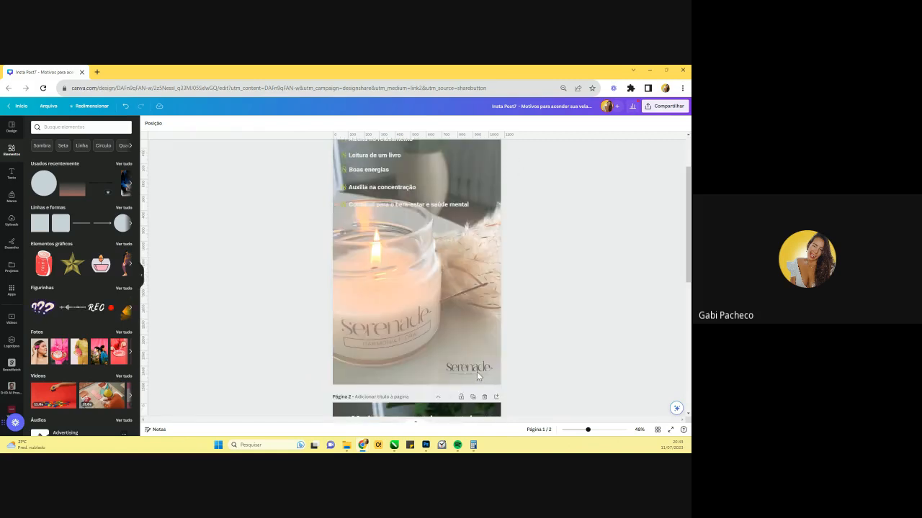
scroll(477, 371, "up", 1)
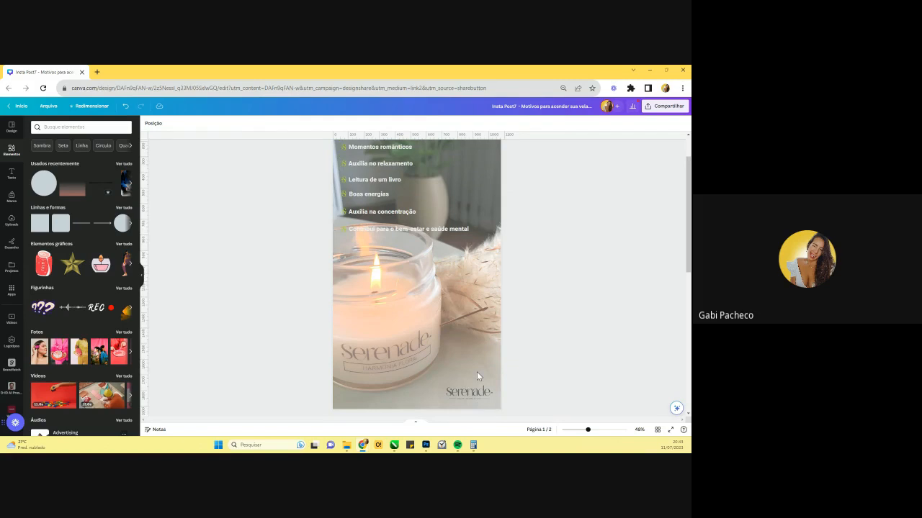
scroll(477, 375, "up", 2)
scroll(479, 336, "down", 5)
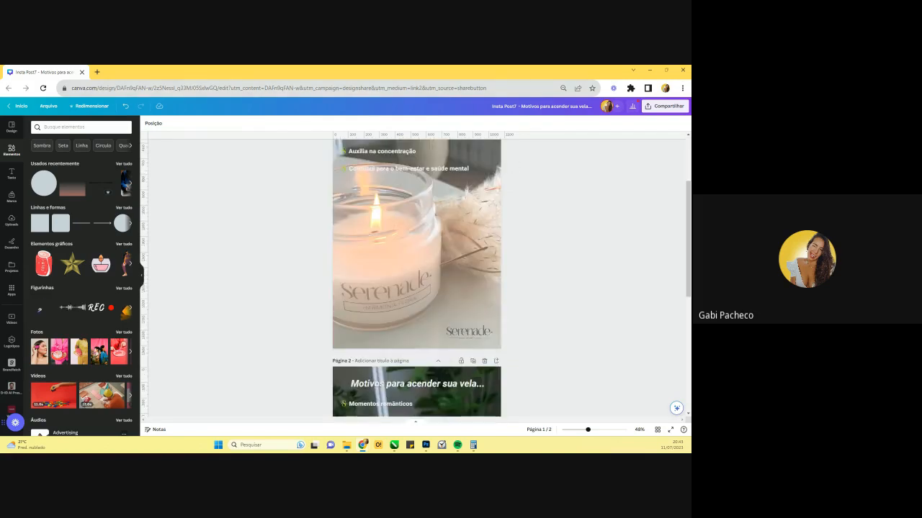
- Move the Serenade logo to page 1's lower-left corner, leaving a small margin from the page edges
left_click(479, 333)
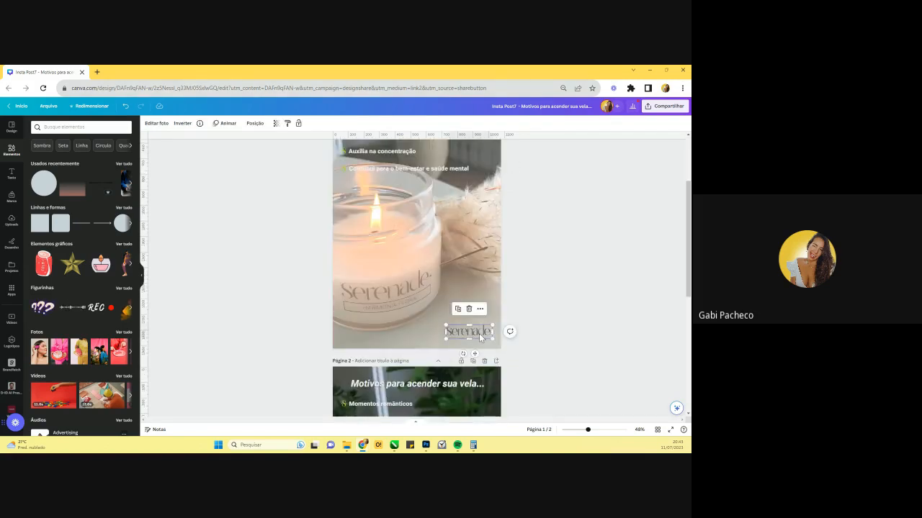
left_click_drag(479, 333, 409, 340)
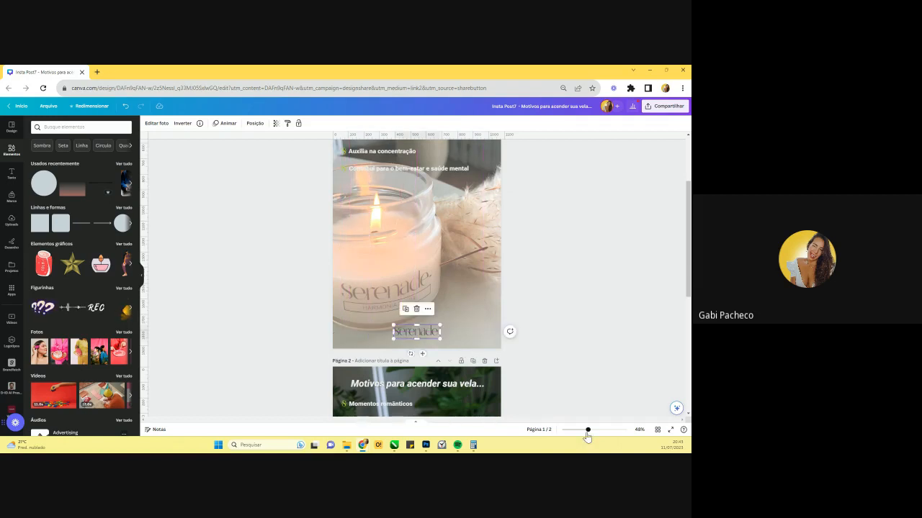
left_click_drag(587, 434, 602, 433)
scroll(428, 301, "down", 3)
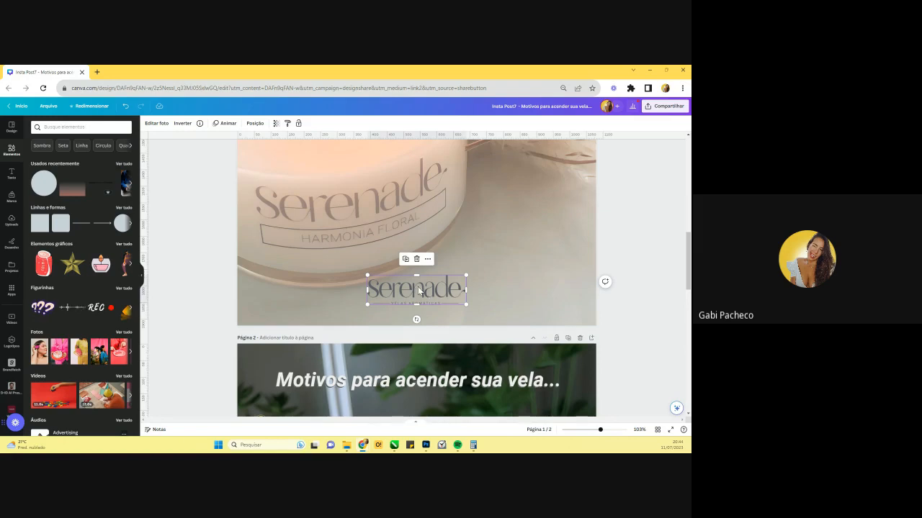
left_click_drag(386, 294, 272, 301)
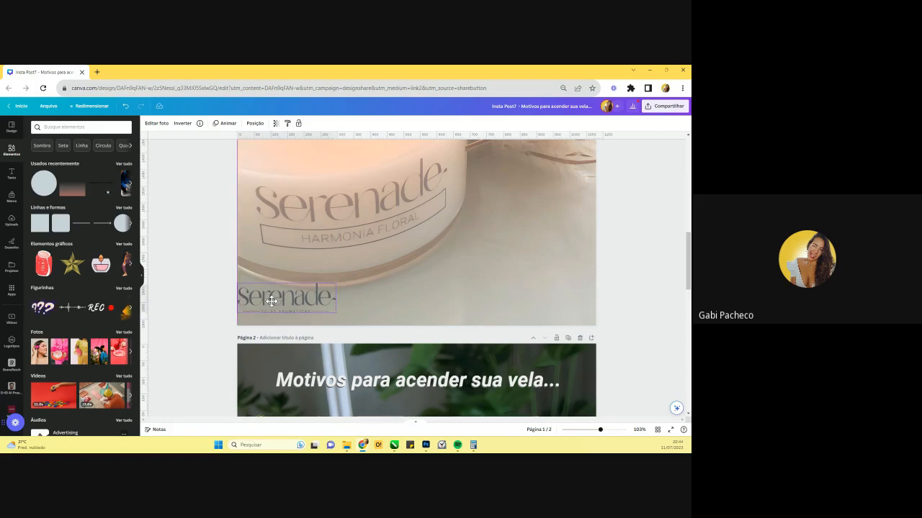
mouse_move(271, 301)
left_mouse_down()
mouse_move(273, 319)
mouse_move(281, 304)
left_mouse_up()
- Add a square shape, flatten it into a dark bar and place it along page 1's bottom edge under the logo
left_click(36, 222)
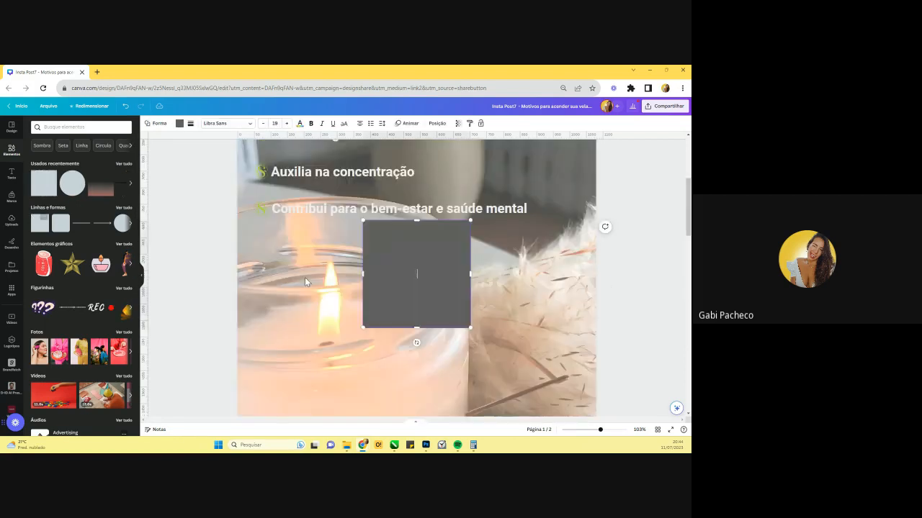
scroll(305, 277, "down", 5)
scroll(403, 244, "up", 2)
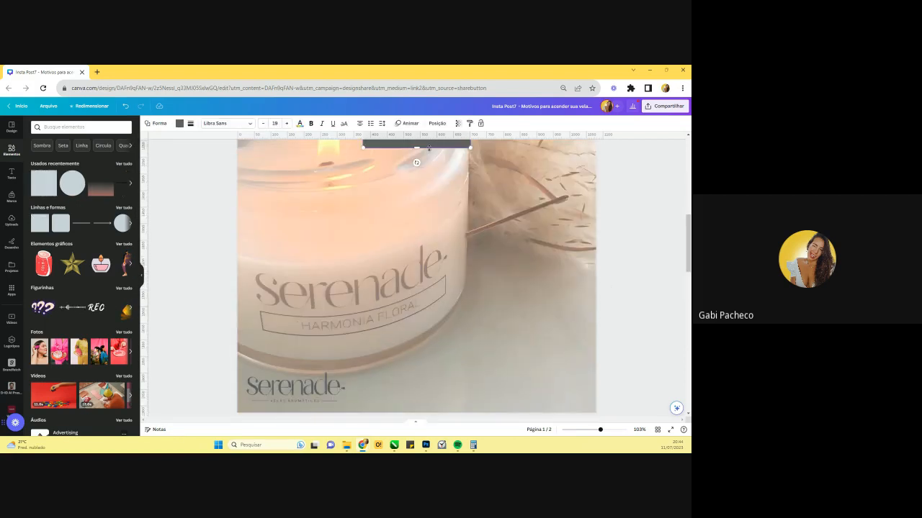
left_click_drag(429, 148, 402, 369)
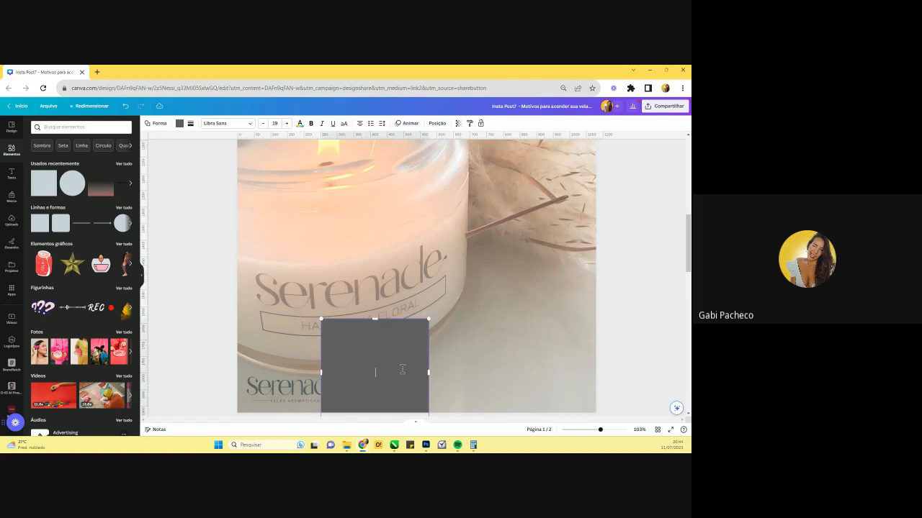
left_click_drag(375, 319, 374, 384)
scroll(360, 327, "down", 1)
left_click_drag(344, 326, 262, 345)
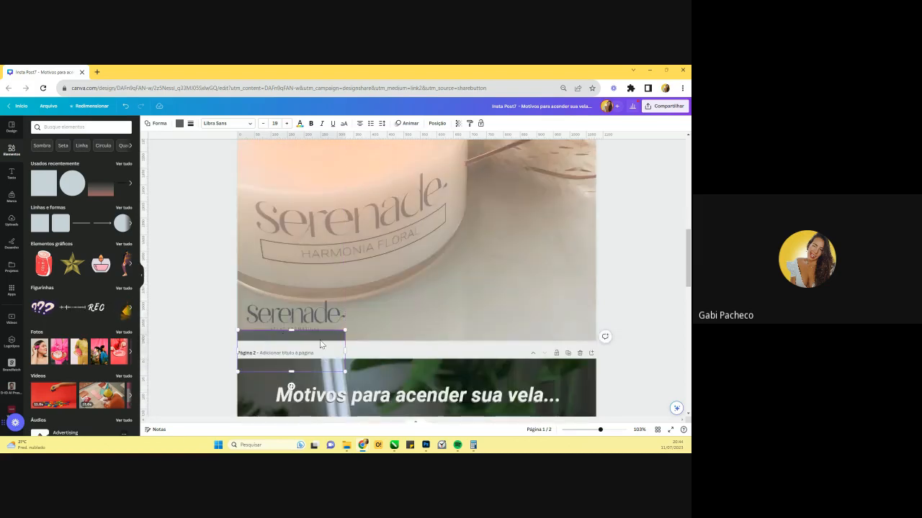
- Duplicate the dark bar as a narrow vertical strip along page 1's left edge, and delete the horizontal original
key("ctrl+d")
left_click(371, 281)
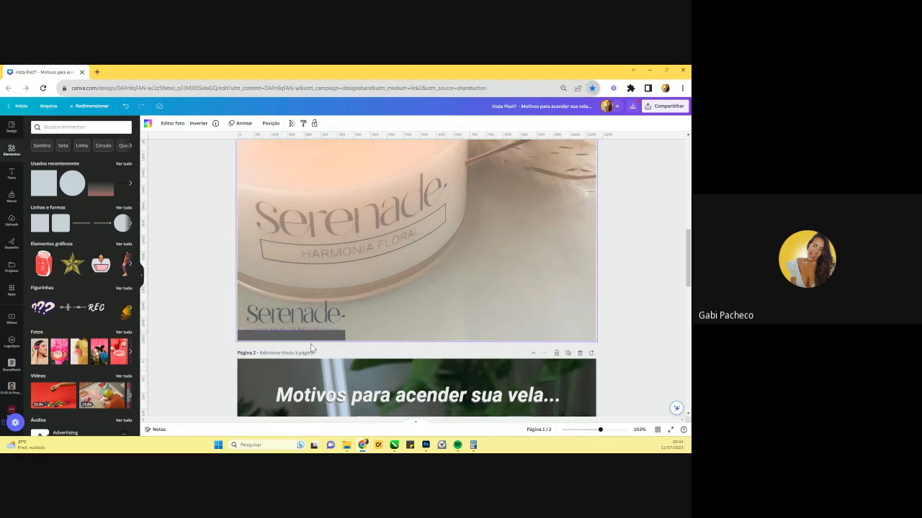
left_click(311, 336)
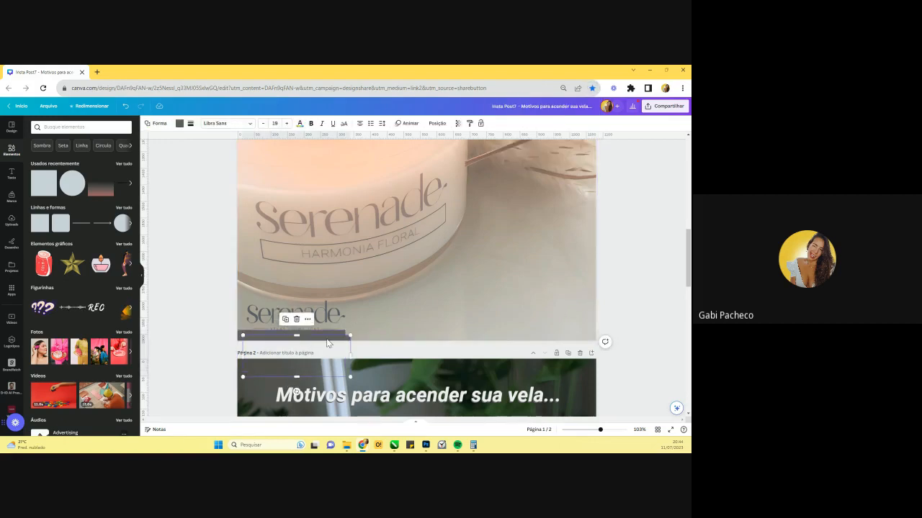
left_click_drag(327, 343, 334, 257)
left_click_drag(306, 316, 221, 295)
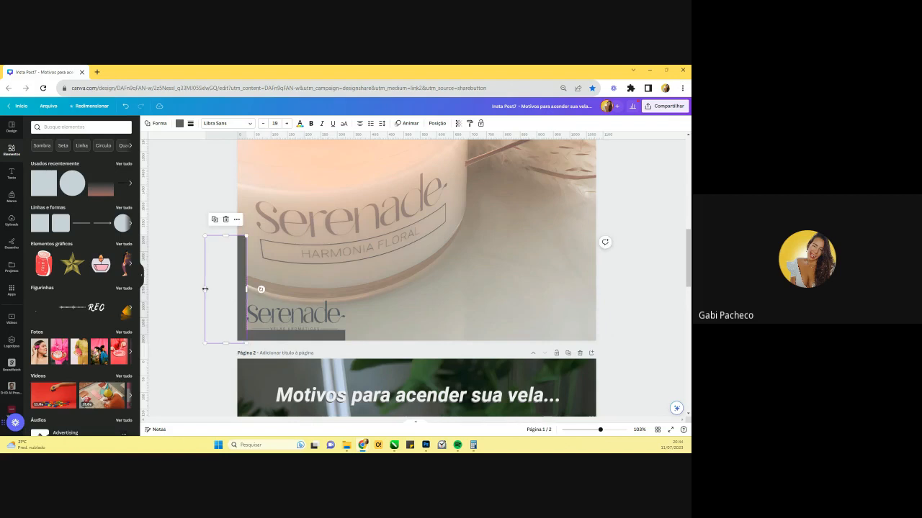
left_click_drag(205, 288, 237, 289)
left_click(296, 337)
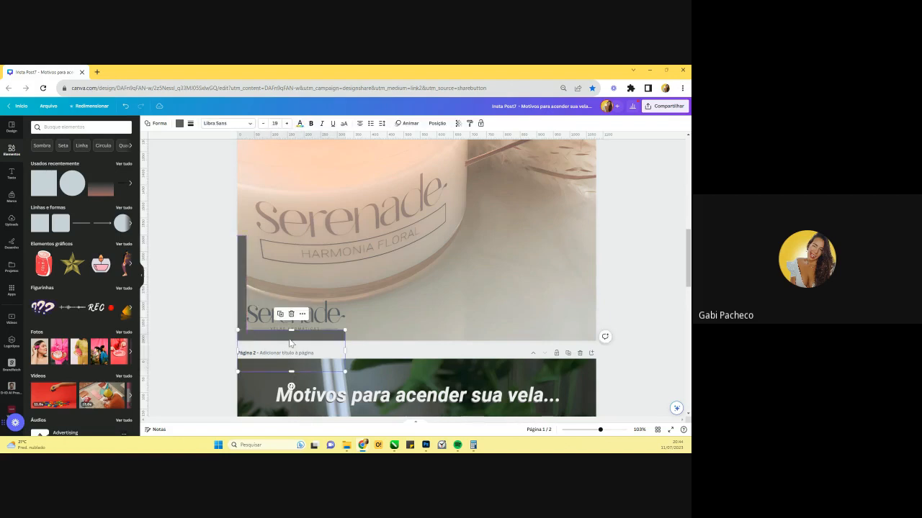
key("Delete")
- Recolor the vertical bar with the logo's lime green and align its lower end with the page's bottom edge
left_click(242, 279)
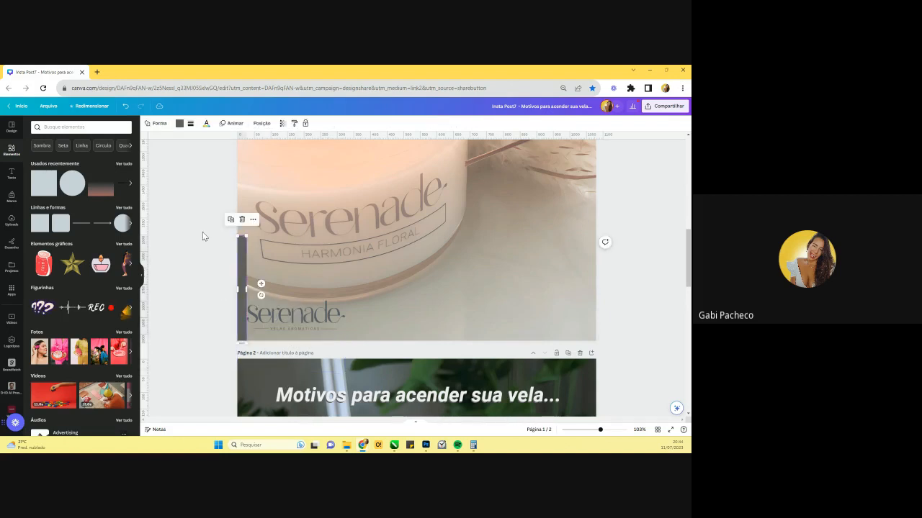
left_click(180, 125)
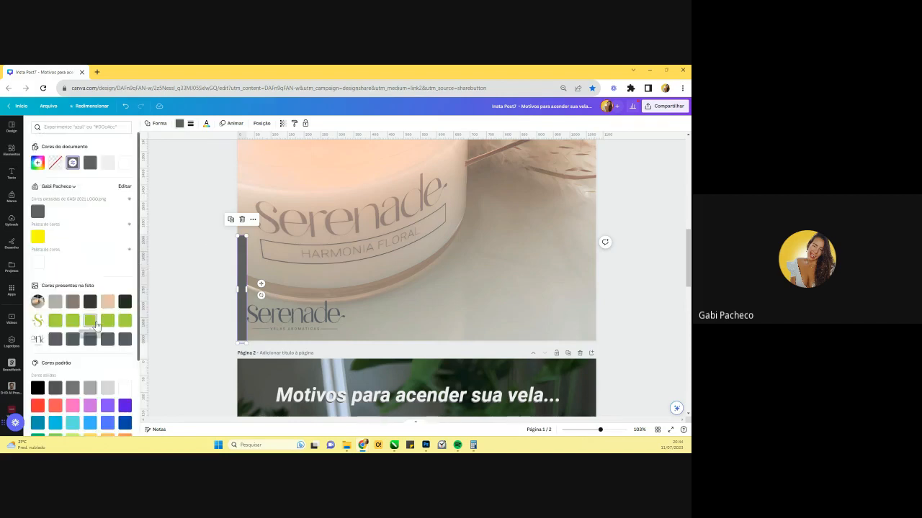
left_click(94, 322)
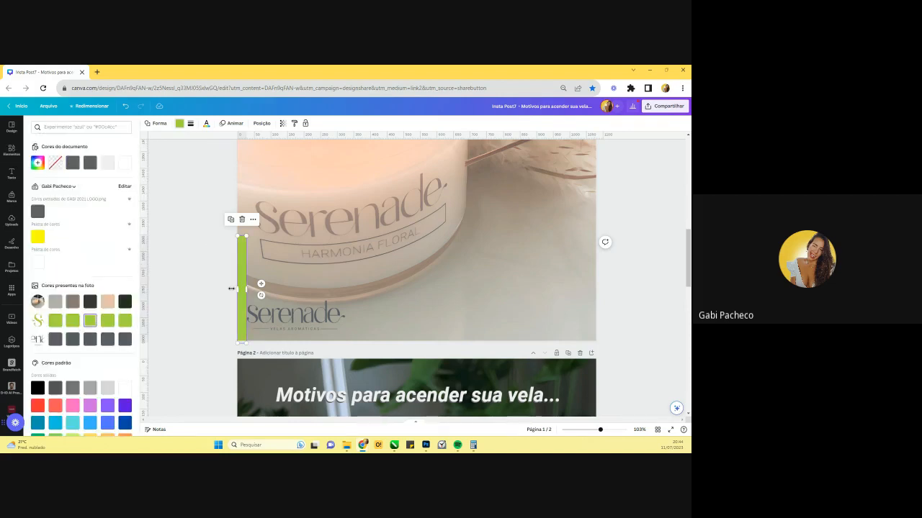
left_click(220, 291)
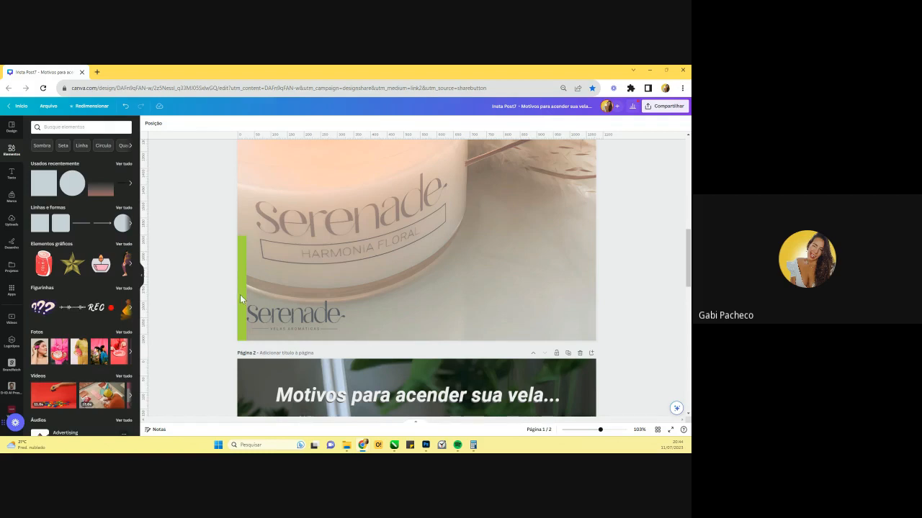
left_click(240, 295)
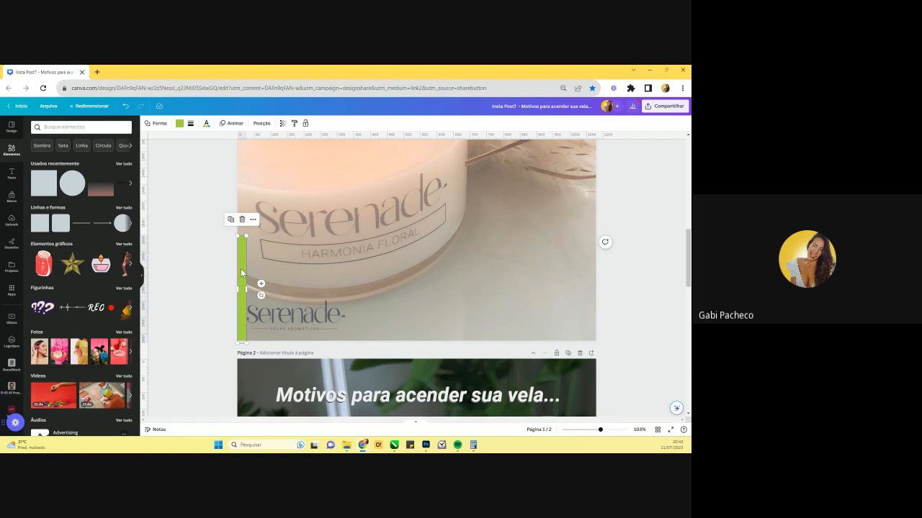
left_click_drag(242, 272, 242, 270)
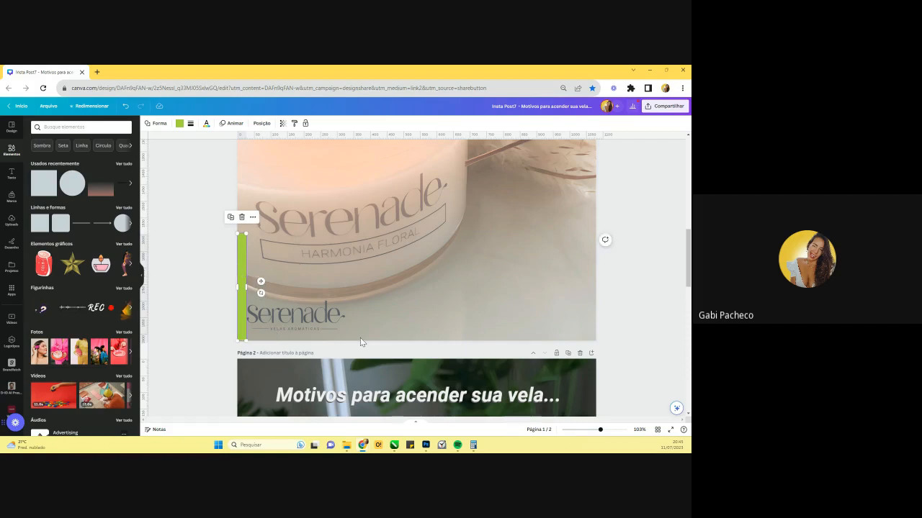
- Duplicate the green bar, rotate the copy to horizontal and place it along the bottom edge to form an L-shaped corner
key("ctrl+d")
left_click_drag(265, 298, 241, 323)
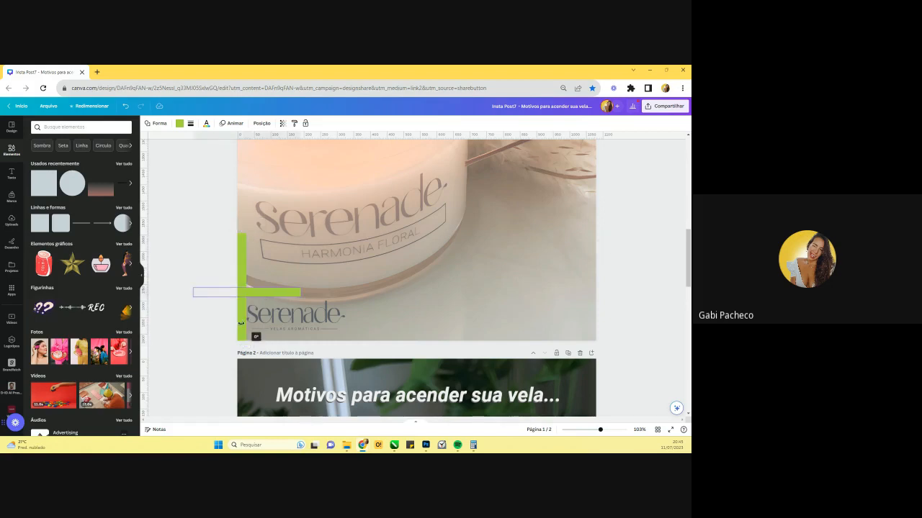
left_click_drag(269, 293, 315, 337)
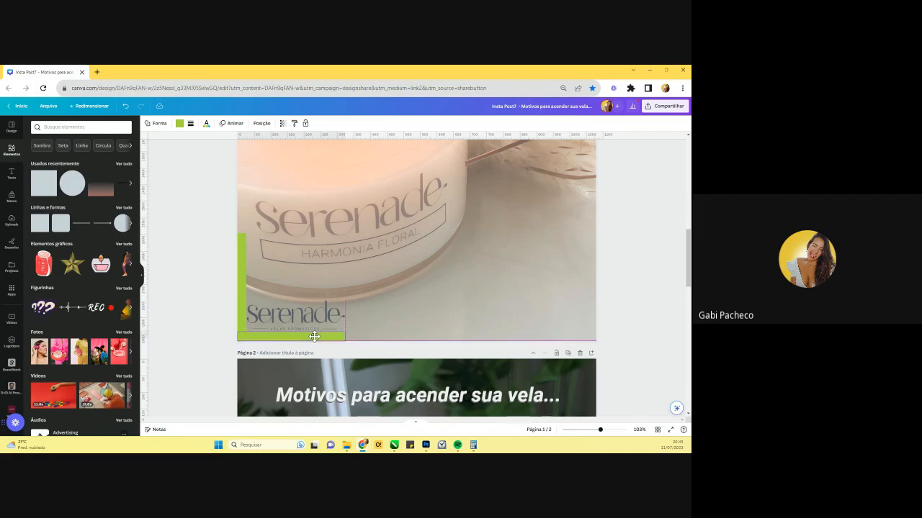
- Nudge the Serenade logo slightly down toward the horizontal green bar
left_click(315, 321)
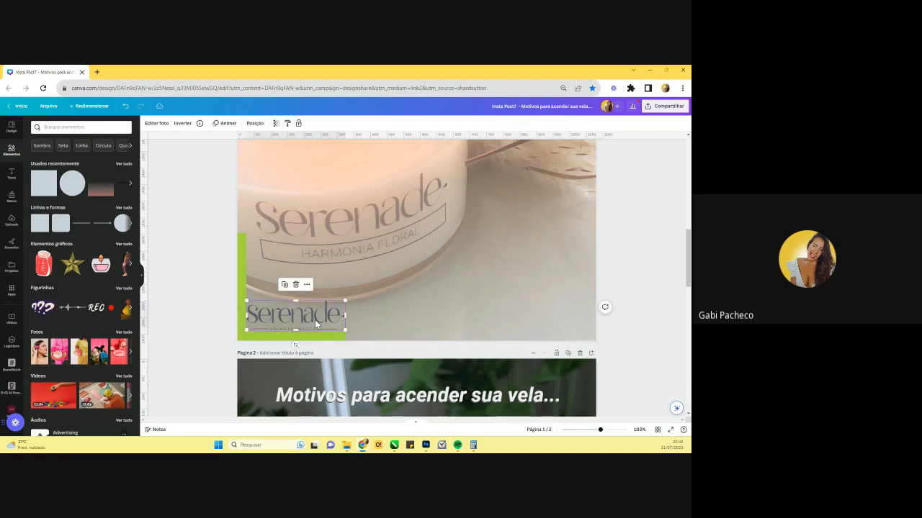
key("Down")
key("Down")
key("Down")
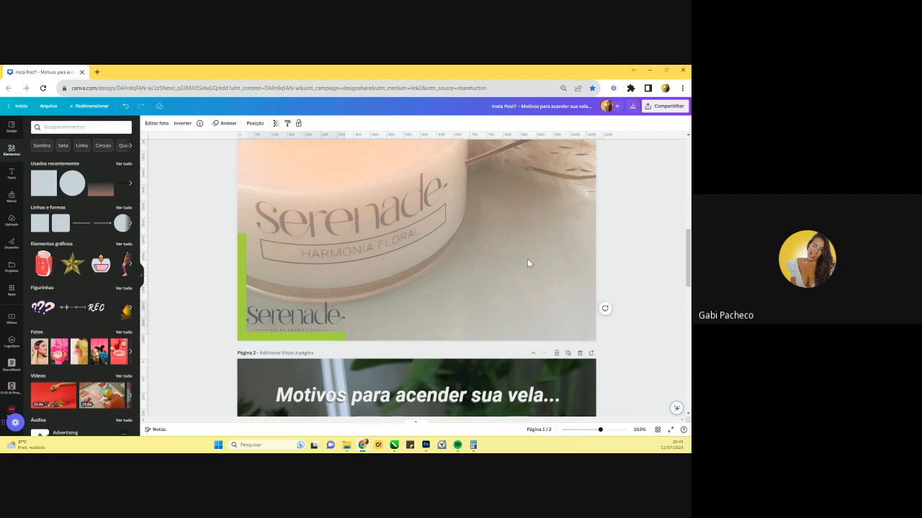
left_click(186, 257)
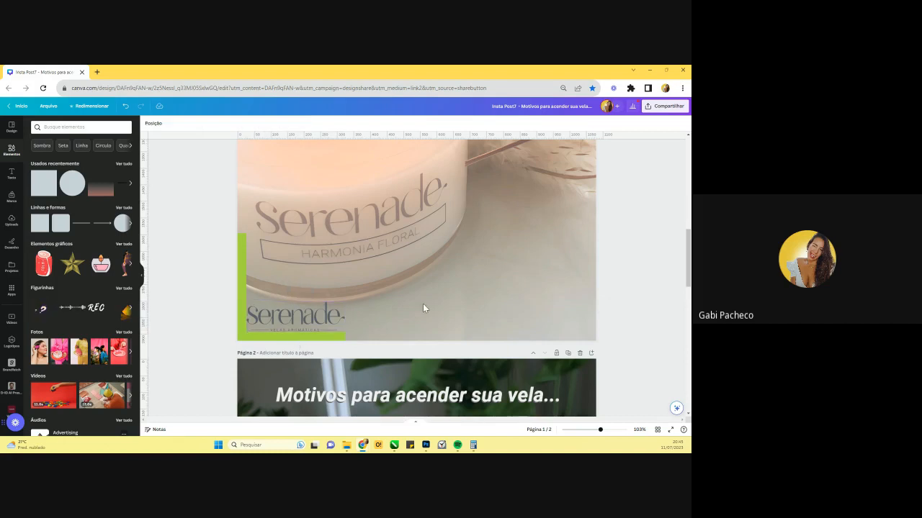
- Try deleting the vertical green bar beside the logo and undo the deletion
left_click(244, 300)
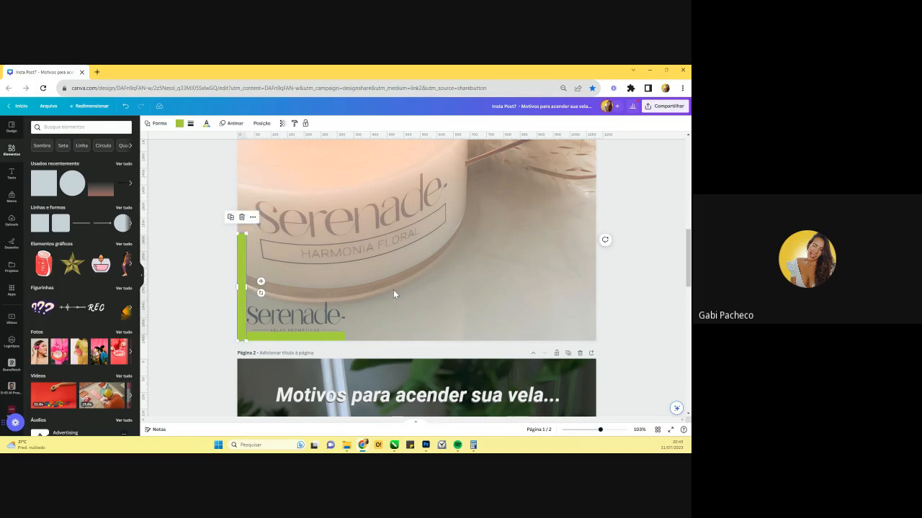
scroll(394, 289, "up", 3)
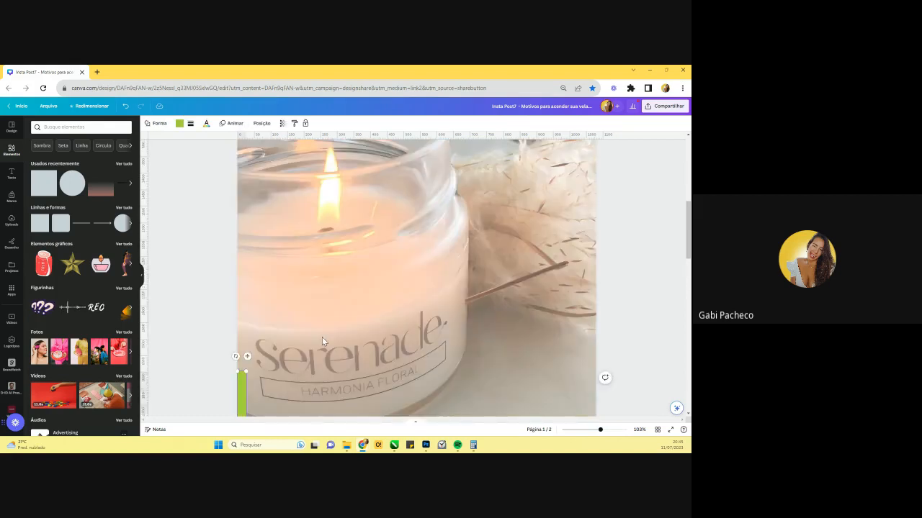
scroll(322, 337, "down", 2)
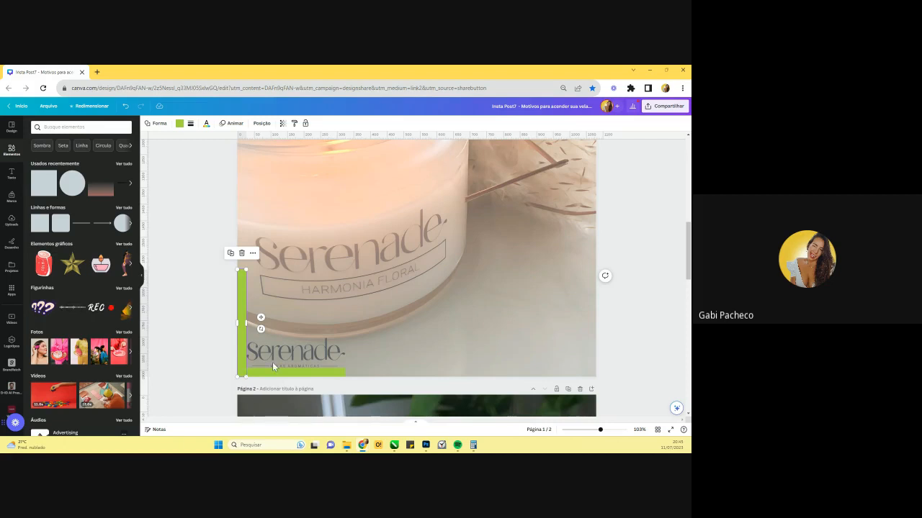
key("Delete")
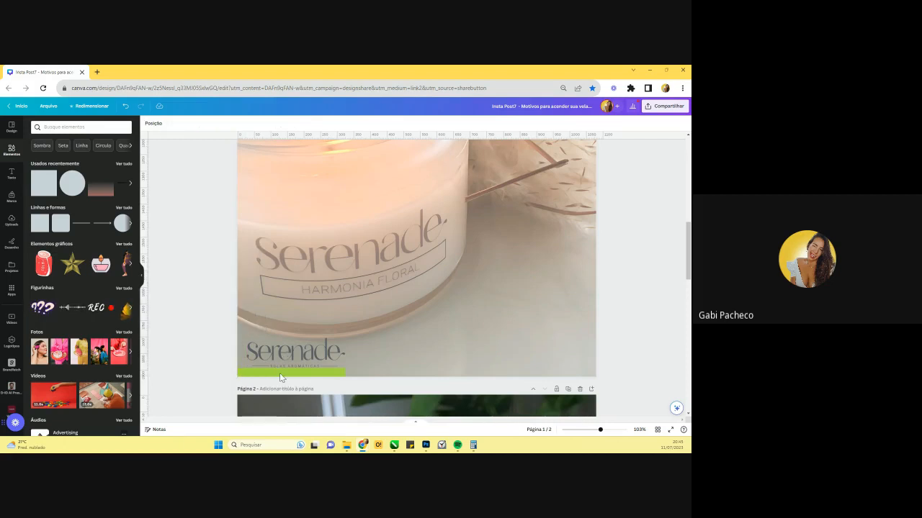
key("ctrl+z")
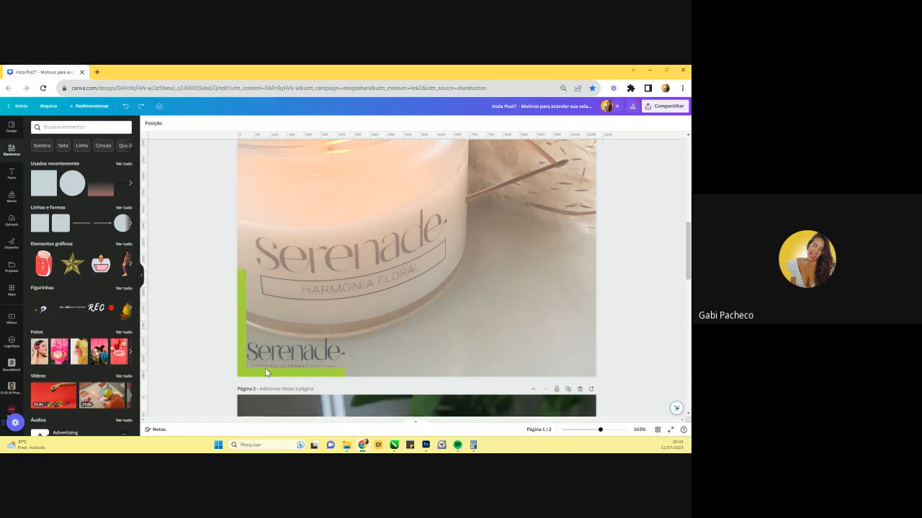
- Duplicate page 1 so a copy of the design follows it
scroll(587, 263, "up", 3)
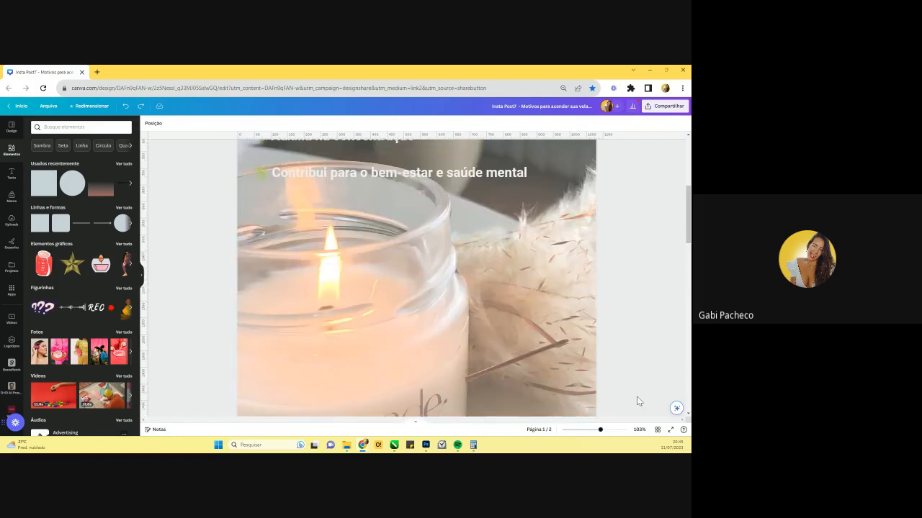
scroll(637, 396, "down", 2)
scroll(425, 160, "down", 4)
left_click(450, 152)
left_click(440, 249)
- On page 2, move both green bars and the Serenade logo to the bottom-right corner, forming an L around the logo
scroll(432, 253, "down", 3)
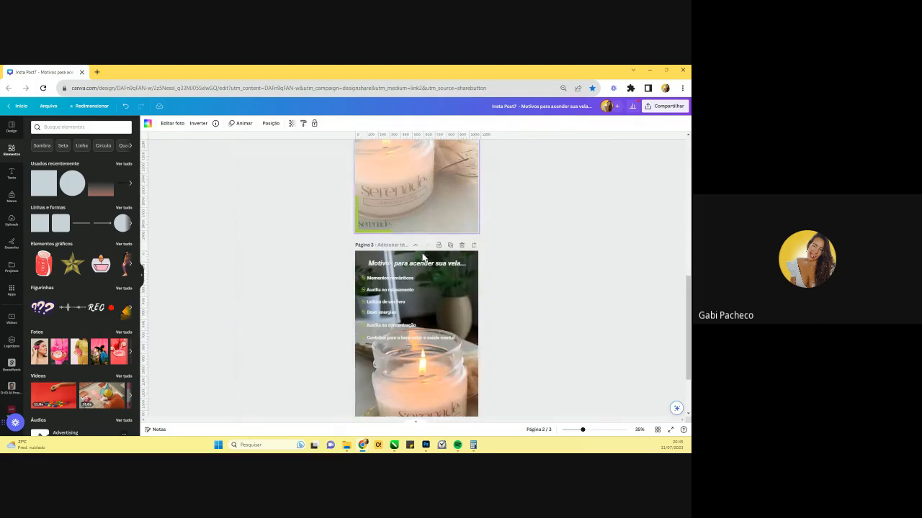
scroll(358, 252, "up", 1)
left_click(358, 252)
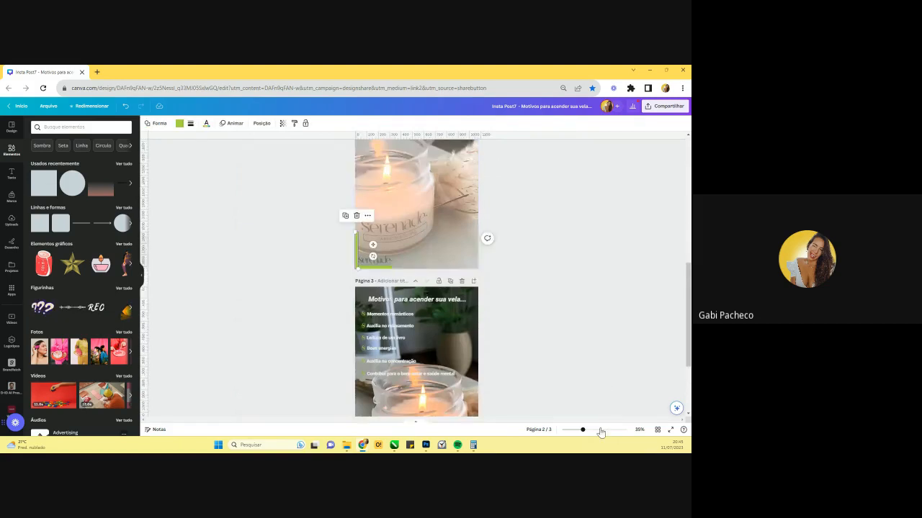
left_click(603, 431)
left_click_drag(224, 216, 609, 216)
left_click_drag(341, 276, 602, 278)
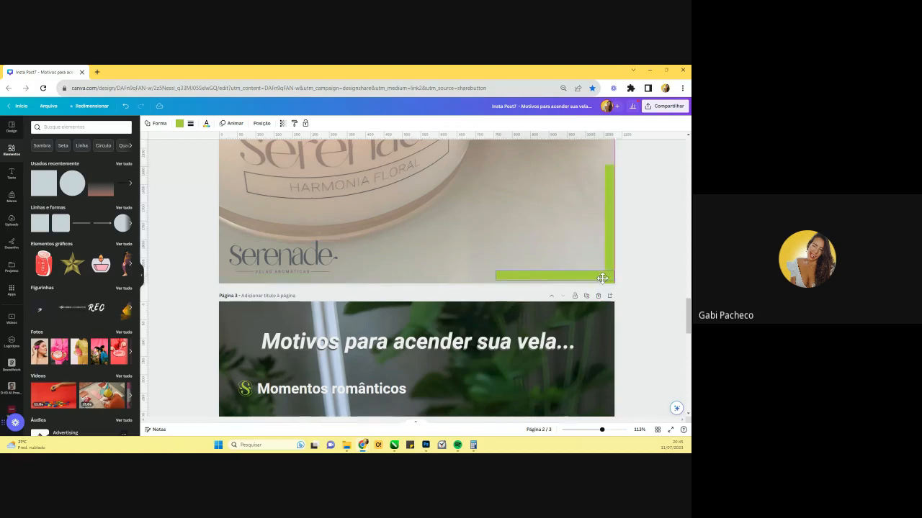
left_click_drag(327, 258, 594, 254)
left_click(618, 296)
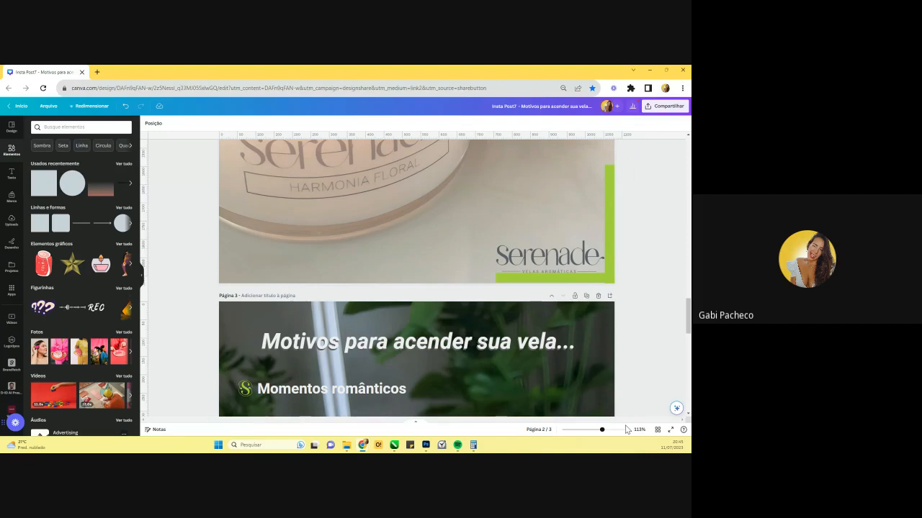
- Duplicate page 2 so another copy of the design follows it
scroll(464, 312, "down", 5)
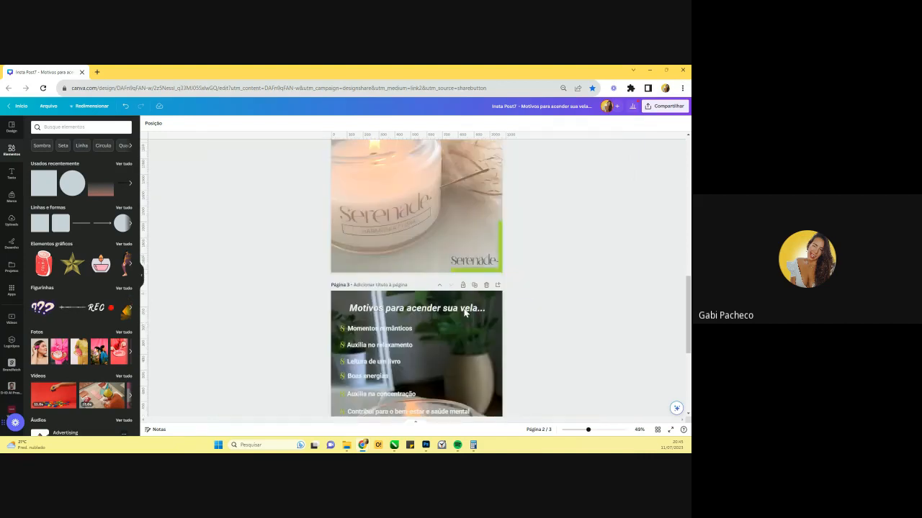
scroll(464, 312, "up", 3)
scroll(505, 288, "down", 2)
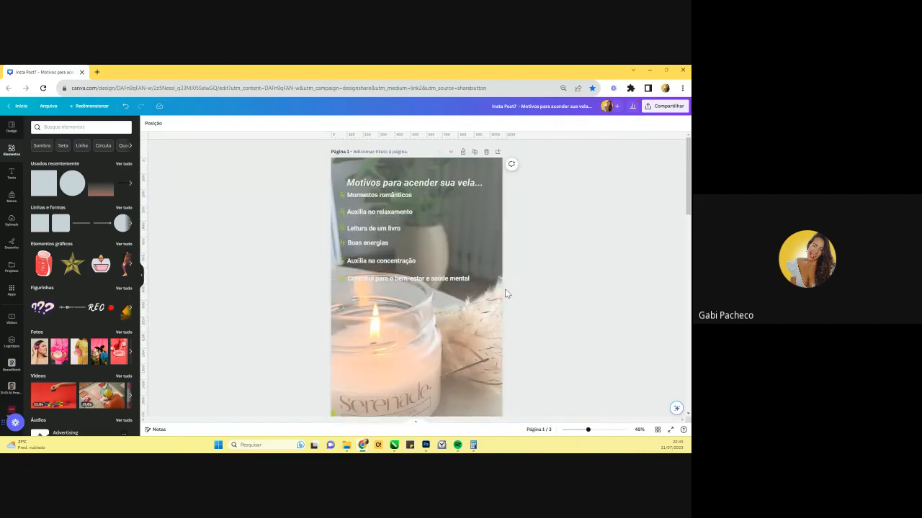
scroll(453, 357, "up", 2)
left_click(609, 431)
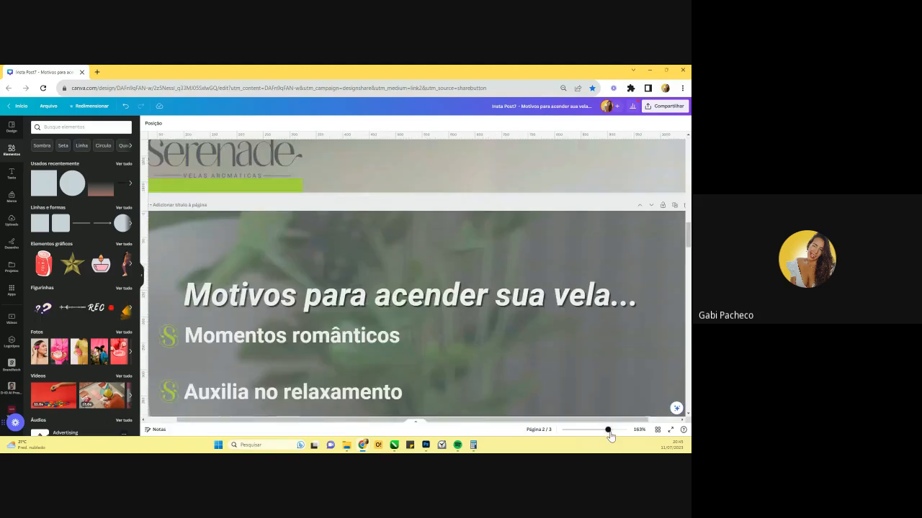
left_click_drag(576, 421, 611, 420)
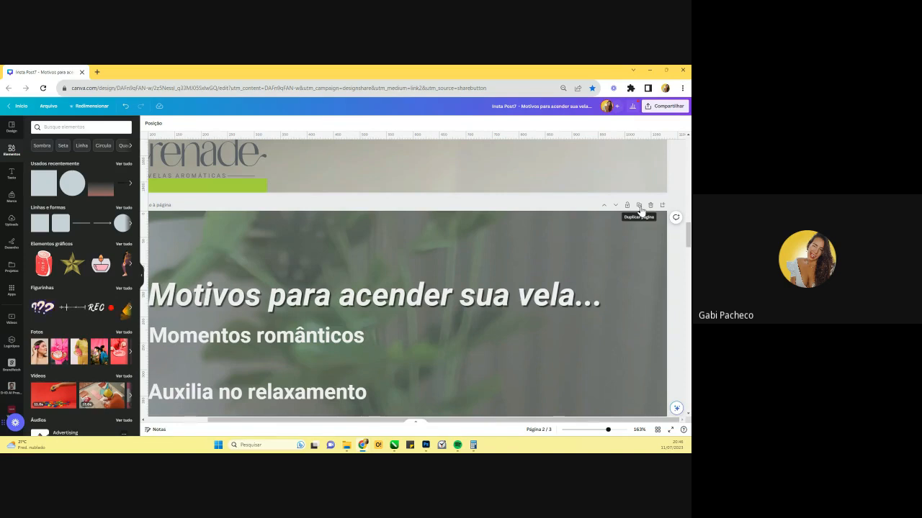
left_click(639, 207)
- On page 3, move the Serenade logo to the bottom centre and delete both green bars
left_click_drag(608, 430, 581, 430)
scroll(481, 295, "down", 4)
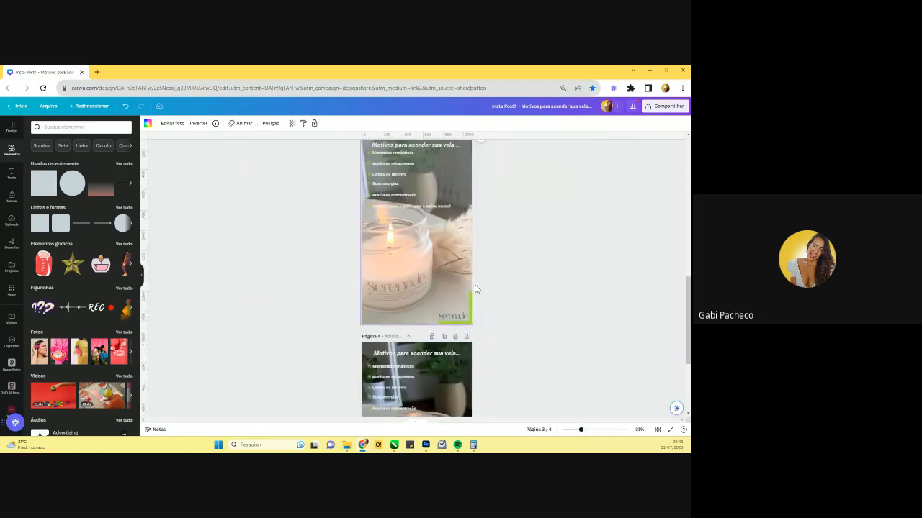
scroll(474, 287, "down", 3)
scroll(504, 274, "up", 1)
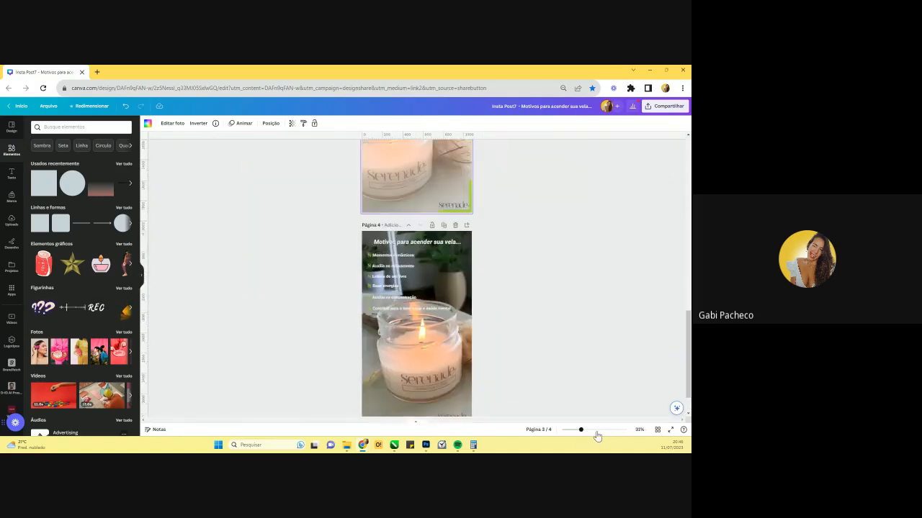
left_click(600, 430)
scroll(523, 321, "down", 3)
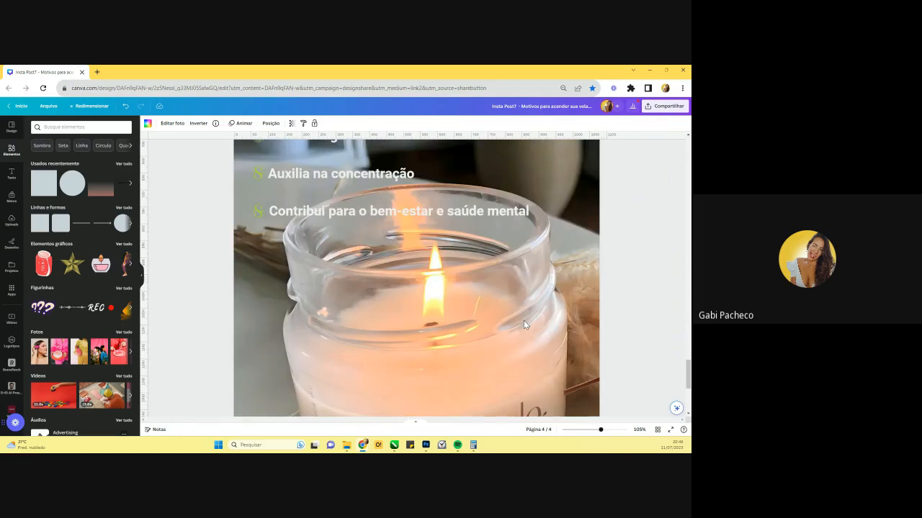
scroll(514, 269, "down", 3)
scroll(514, 274, "up", 2)
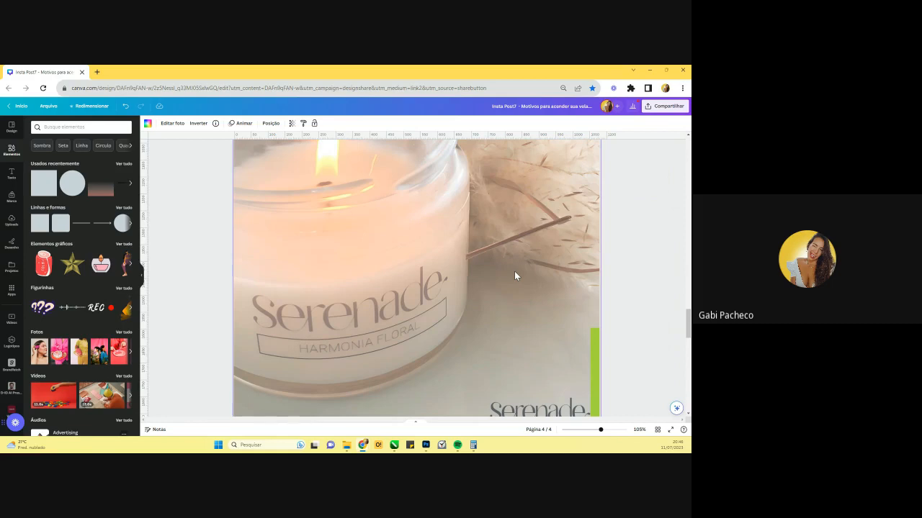
scroll(514, 276, "down", 4)
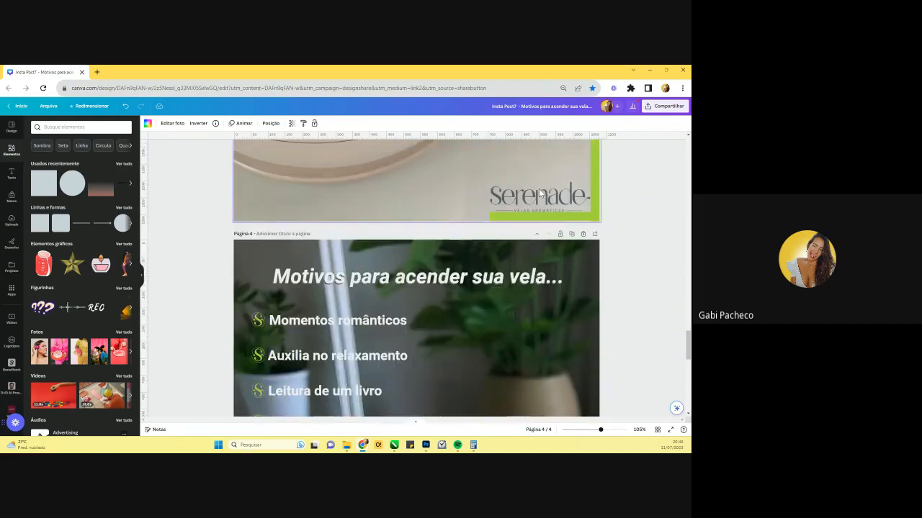
left_click(478, 198)
left_click_drag(478, 198, 411, 193)
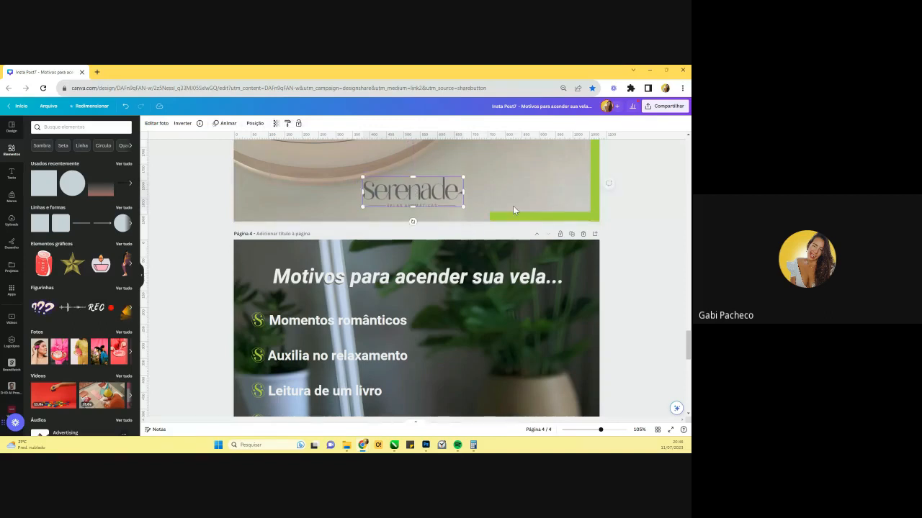
left_click(545, 216)
key("Delete")
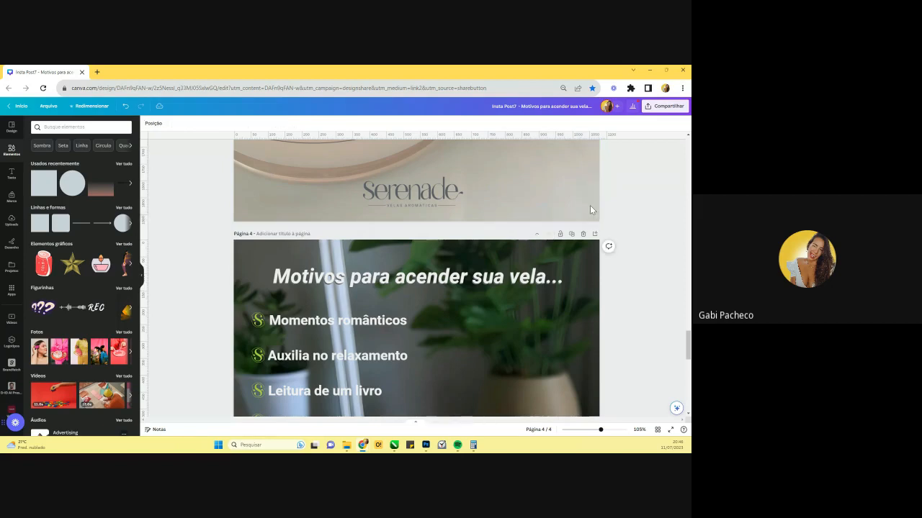
- Delete the vertical and horizontal green bars around the logo on page 2
scroll(511, 290, "up", 3)
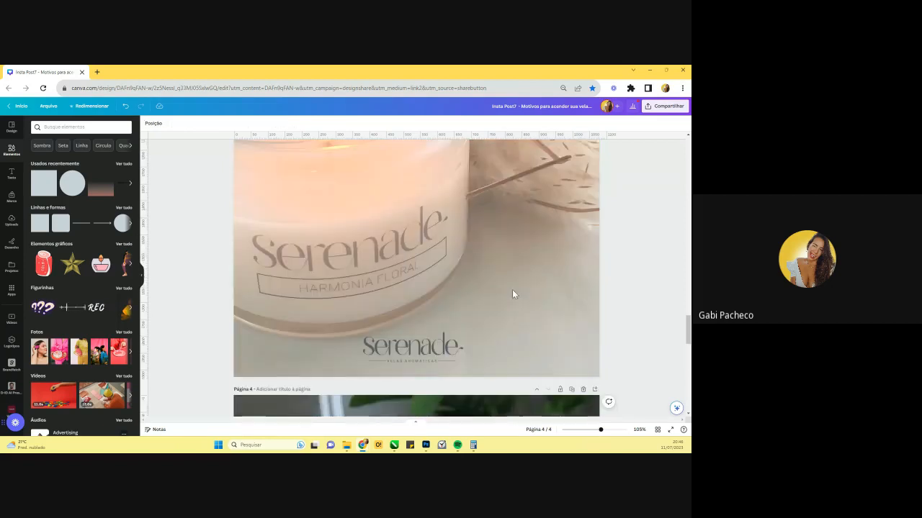
scroll(512, 289, "up", 3)
scroll(512, 289, "up", 5)
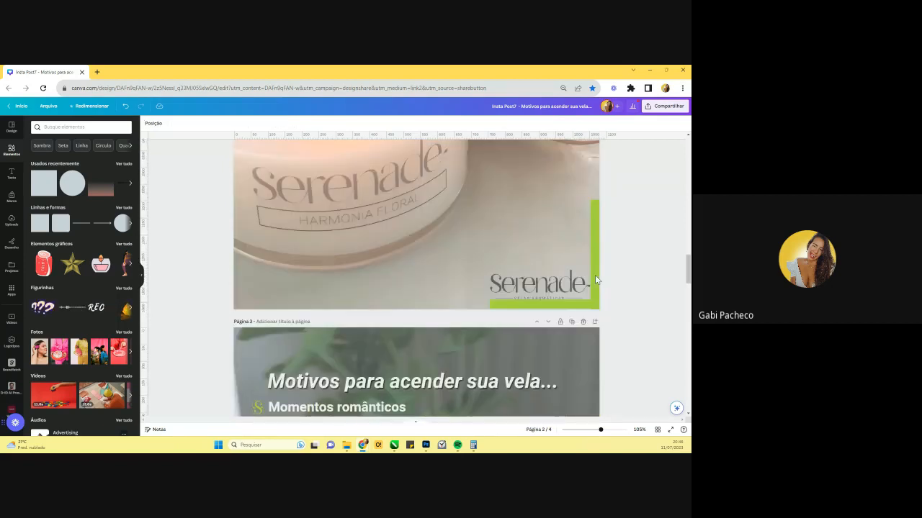
left_click(595, 277)
key("Delete")
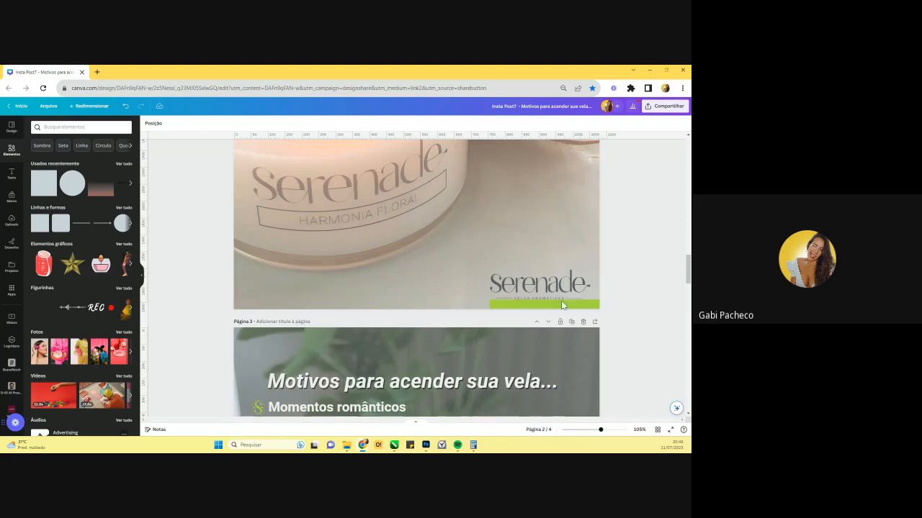
left_click(545, 302)
key("Delete")
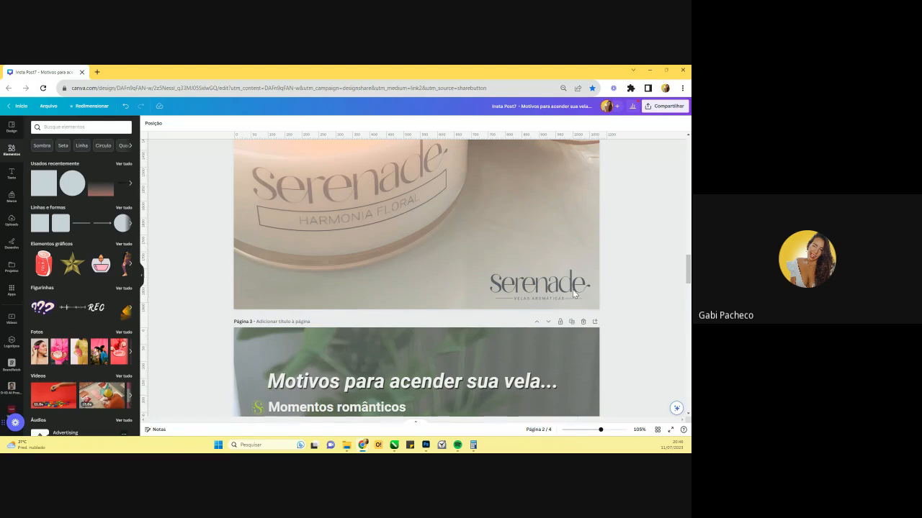
- Lock only the position of the Serenade logo on page 2 and test the lock by trying to move it
right_click(573, 290)
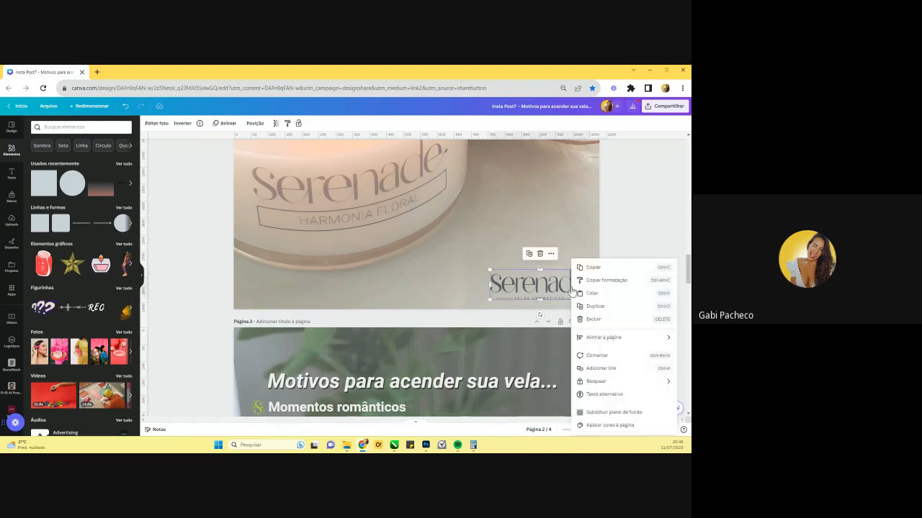
mouse_move(598, 381)
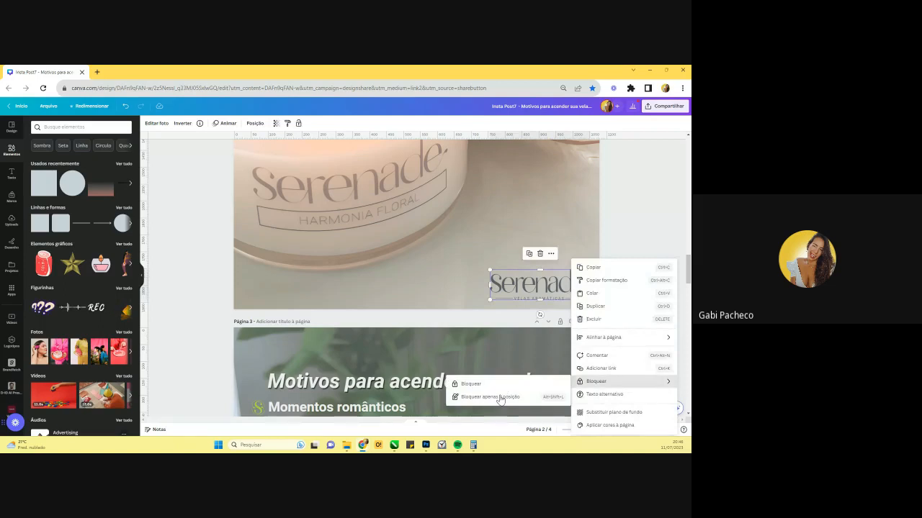
left_click(500, 397)
left_click_drag(503, 244, 610, 294)
left_click_drag(522, 296, 562, 236)
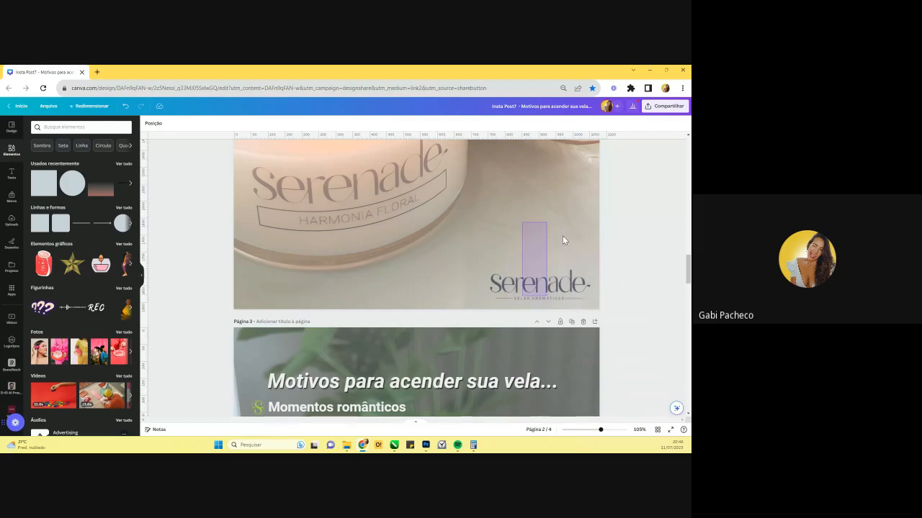
- Try deleting the candle background photo on page 2 and undo the deletion
scroll(517, 243, "up", 1)
left_click(517, 243)
key("Delete")
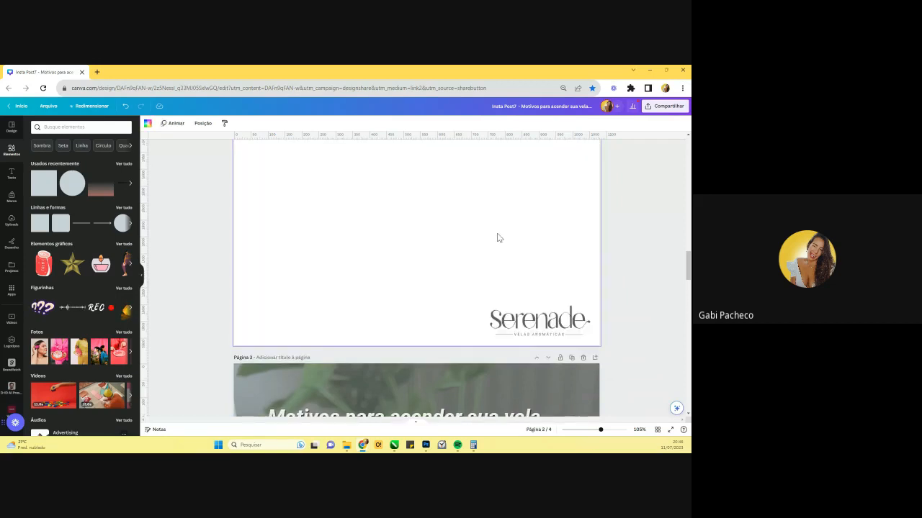
key("ctrl+z")
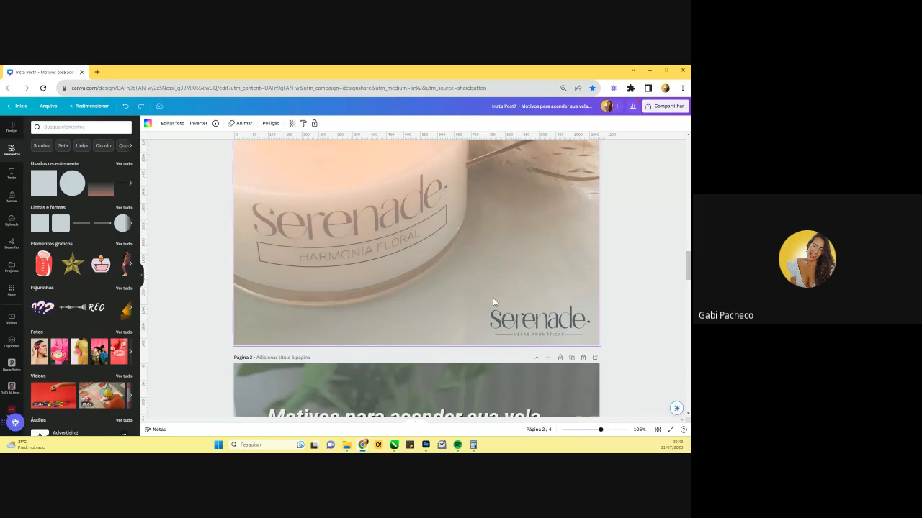
- Lock the bottom-centre Serenade logo on page 3
scroll(493, 298, "down", 2)
left_click_drag(598, 429, 579, 430)
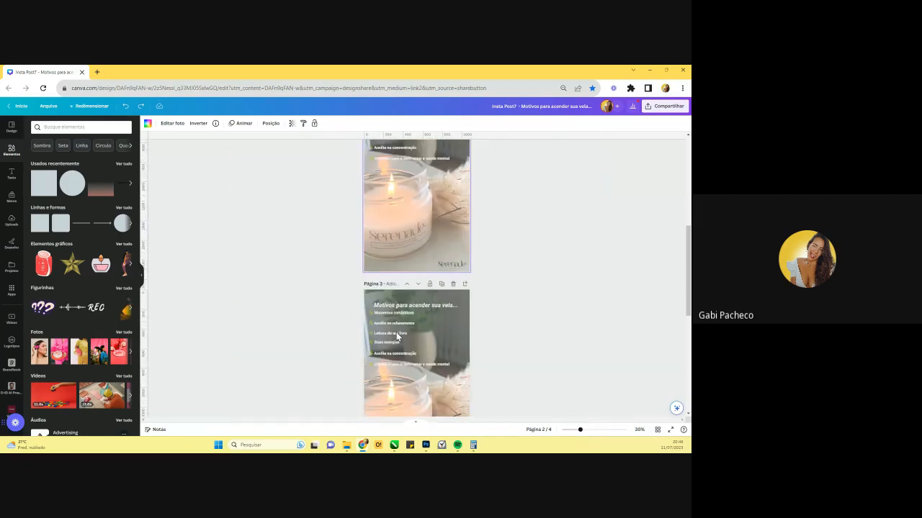
scroll(396, 332, "down", 3)
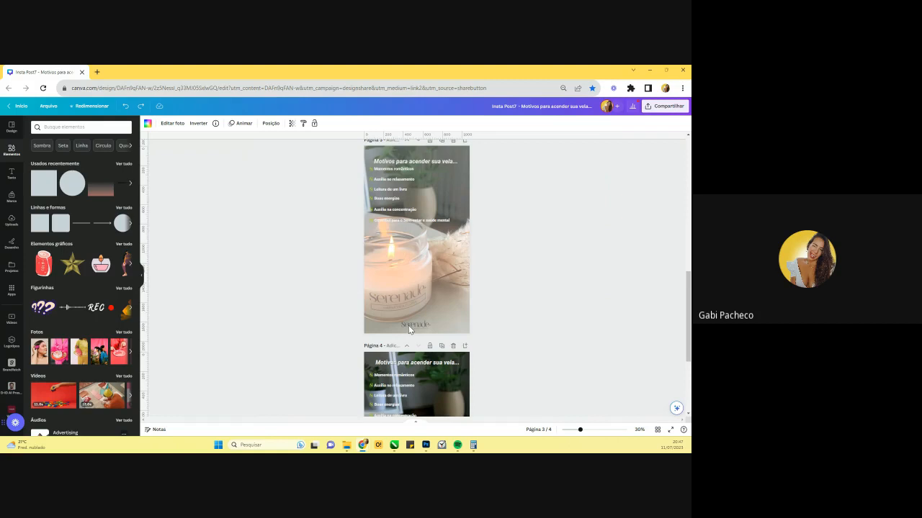
right_click(408, 326)
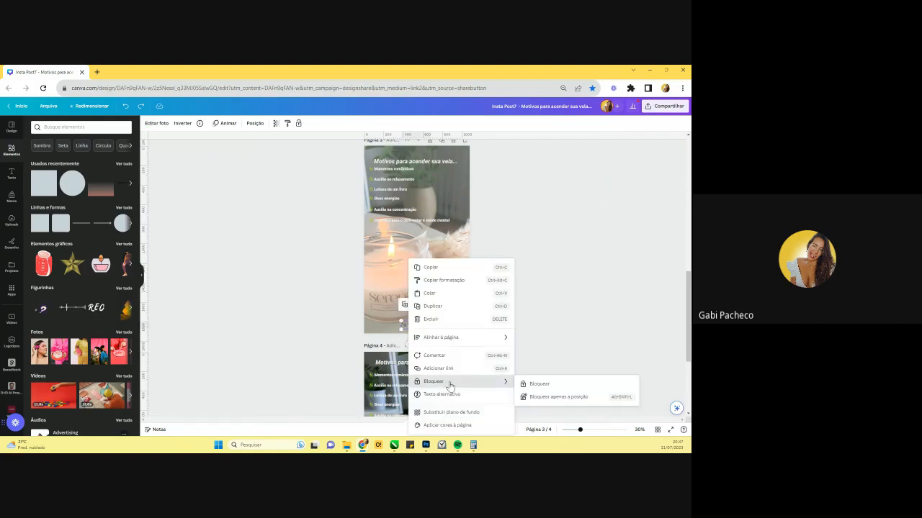
left_click(450, 382)
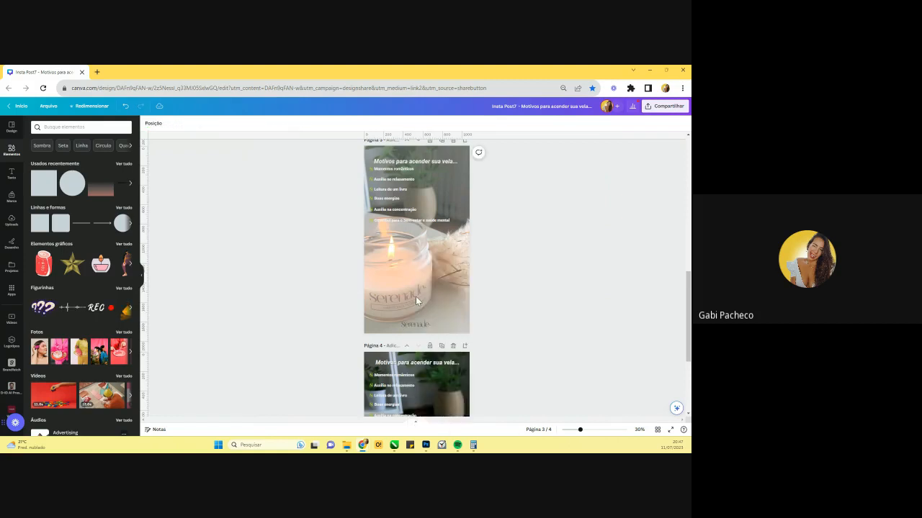
- Lock only the position of the Serenade logo in the bottom-right corner of page 4
scroll(416, 301, "down", 3)
left_click(451, 378)
right_click(452, 383)
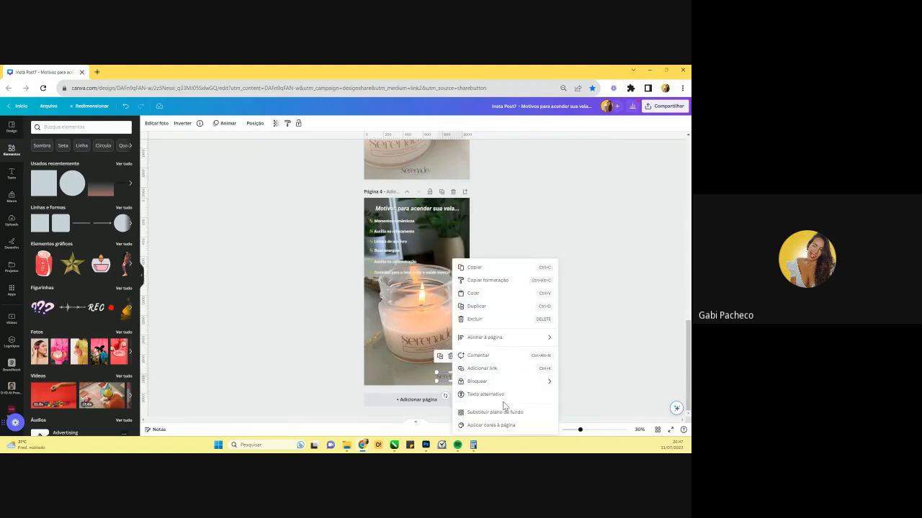
mouse_move(508, 381)
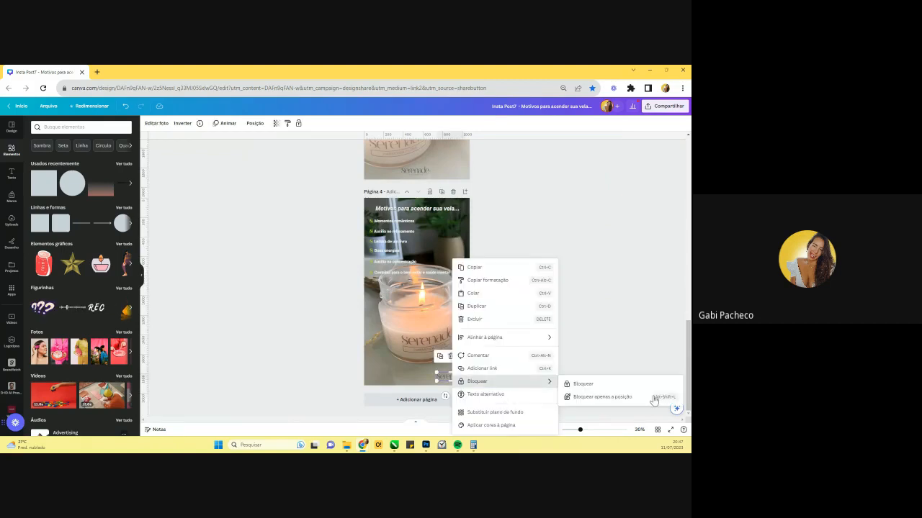
left_click(613, 396)
left_click(572, 300)
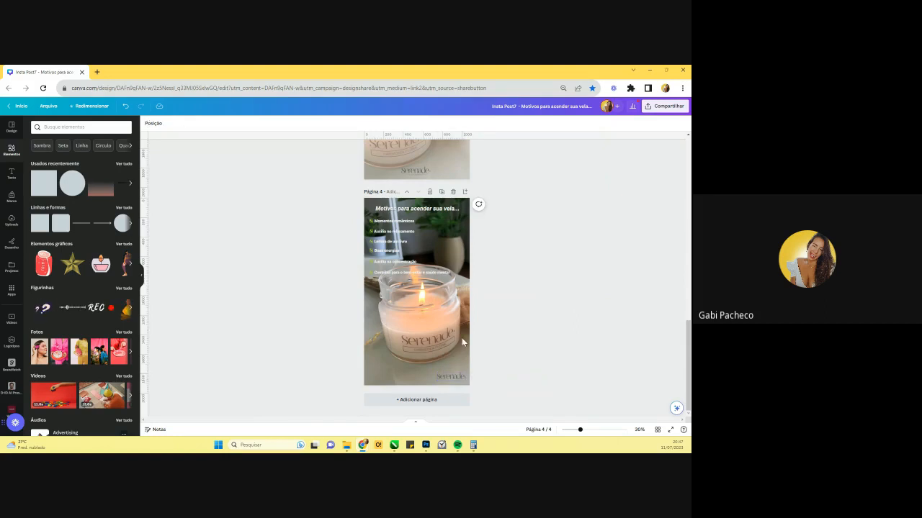
- Remove the green bars around the Serenade logo on page 1 and lock the logo
scroll(461, 351, "up", 5)
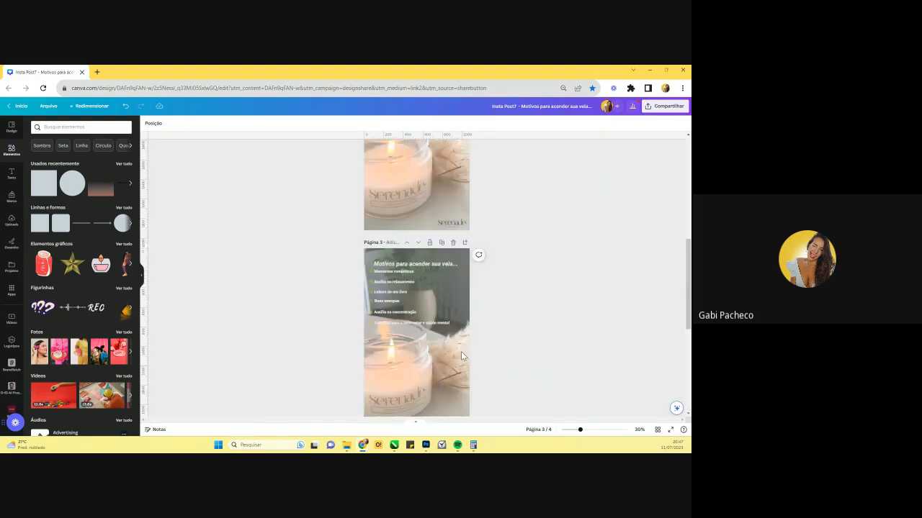
scroll(462, 356, "up", 3)
scroll(462, 356, "up", 5)
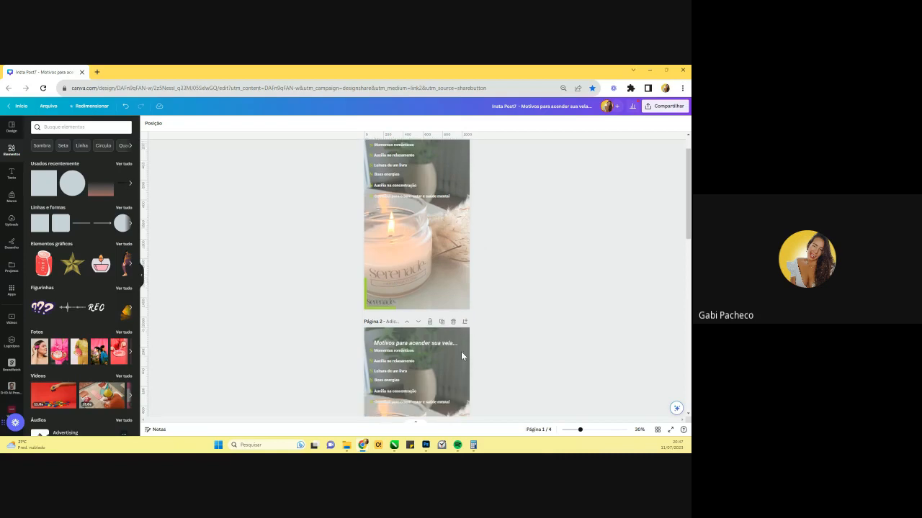
right_click(376, 309)
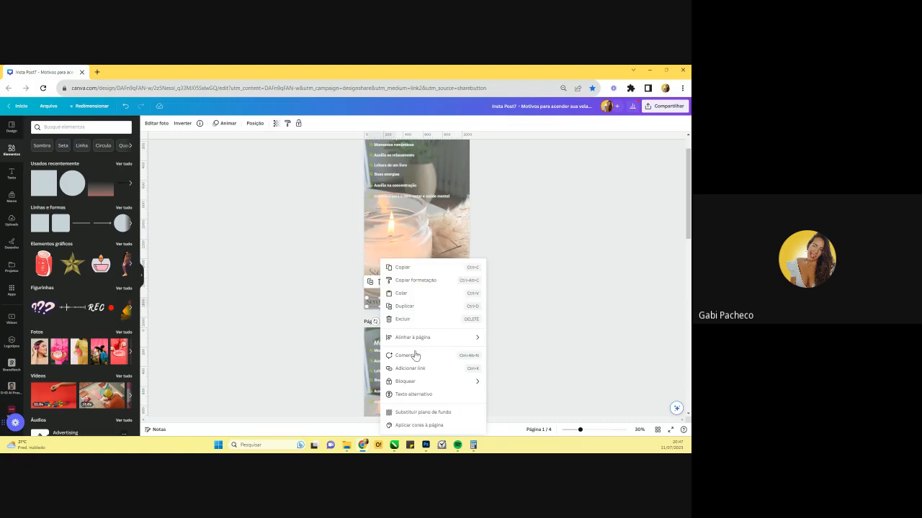
left_click(446, 383)
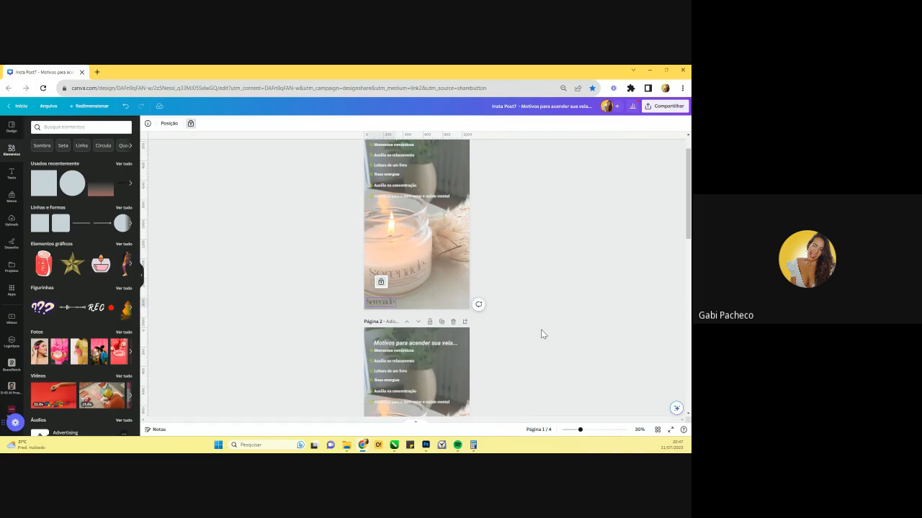
- Examine the Serenade logo on page 1 and the title and list text on page 2 up close
left_click(543, 334)
scroll(543, 334, "up", 1)
left_click_drag(580, 430, 590, 431)
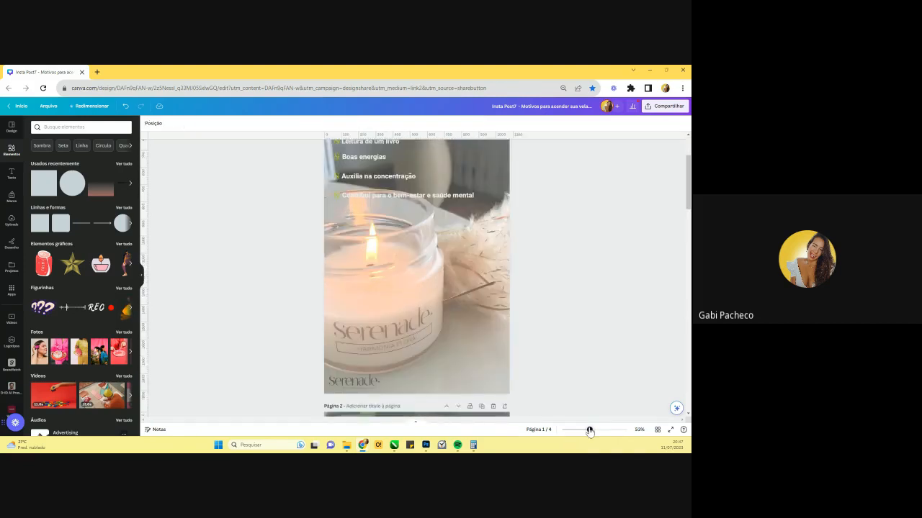
scroll(539, 426, "down", 3)
left_click_drag(590, 430, 599, 431)
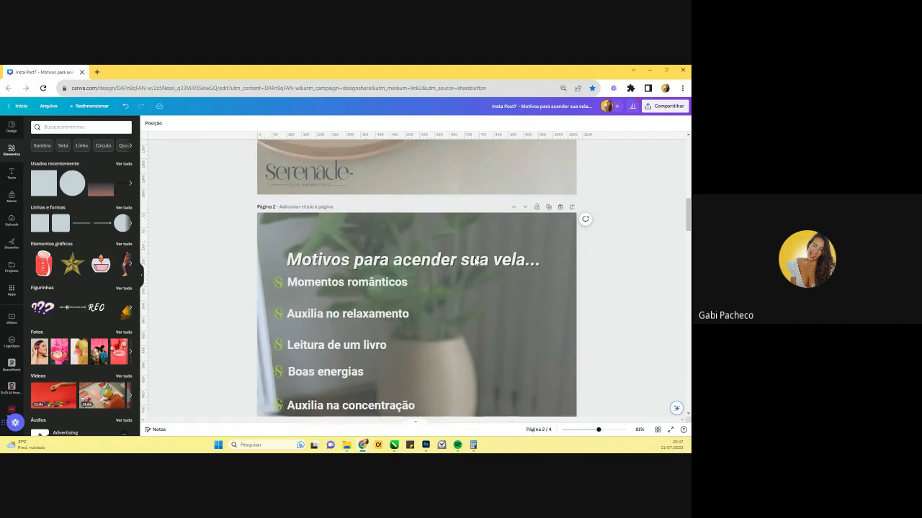
scroll(423, 279, "up", 1)
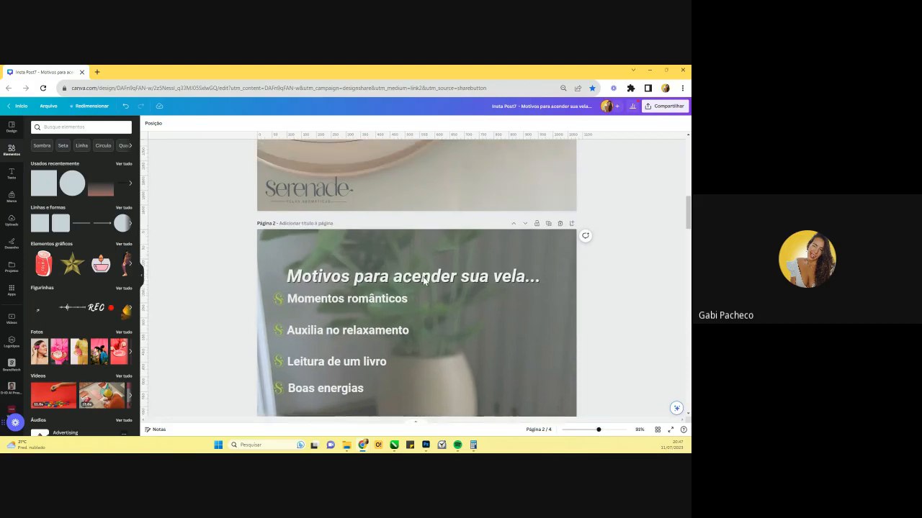
left_click(424, 281)
left_click_drag(598, 432, 585, 430)
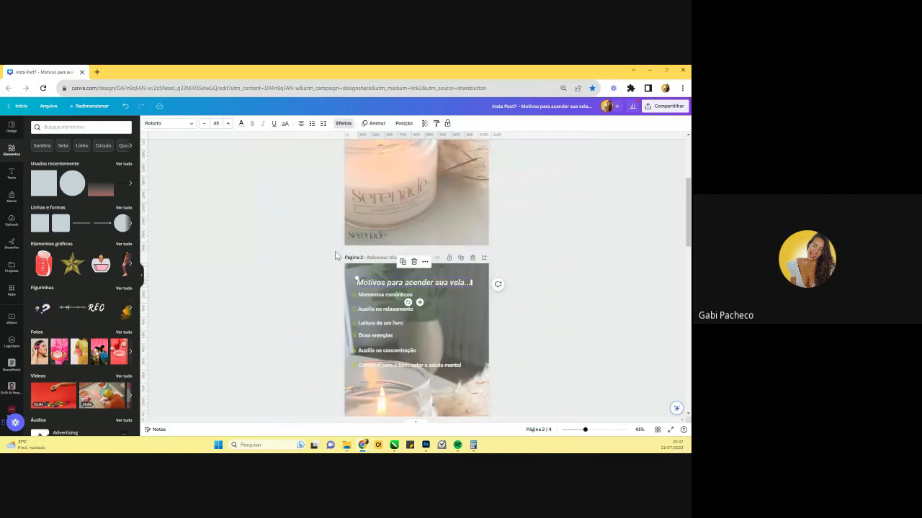
scroll(338, 266, "down", 3)
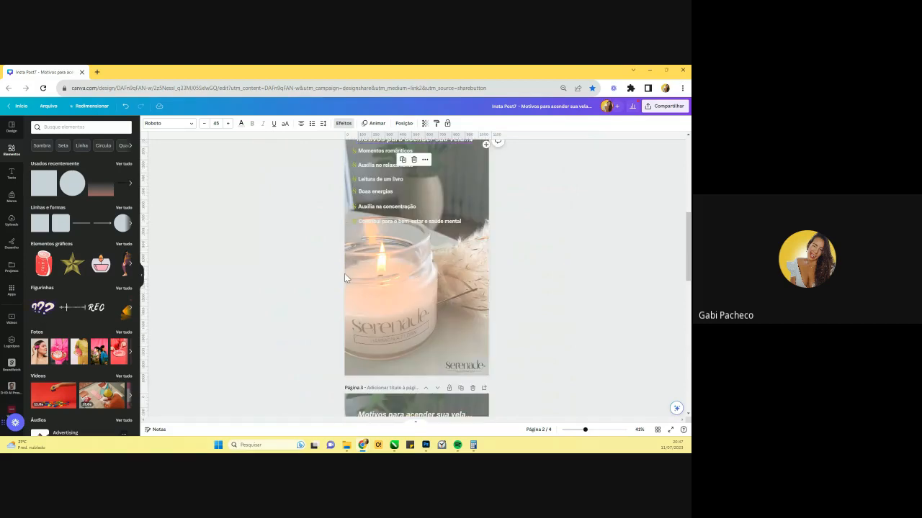
- Detach the candle photo from page 2's background and set it as the page background again
scroll(344, 273, "down", 2)
right_click(387, 250)
left_click(429, 359)
scroll(414, 198, "up", 4)
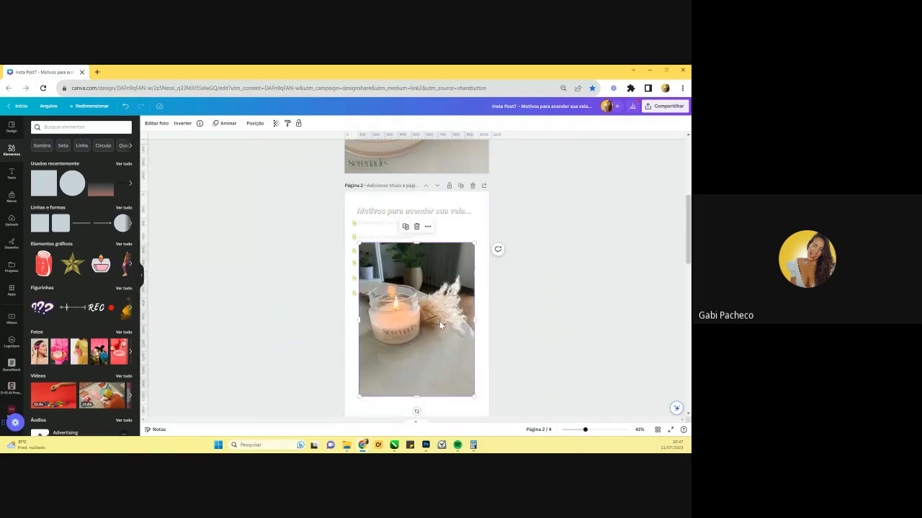
scroll(413, 261, "down", 3)
scroll(413, 263, "up", 2)
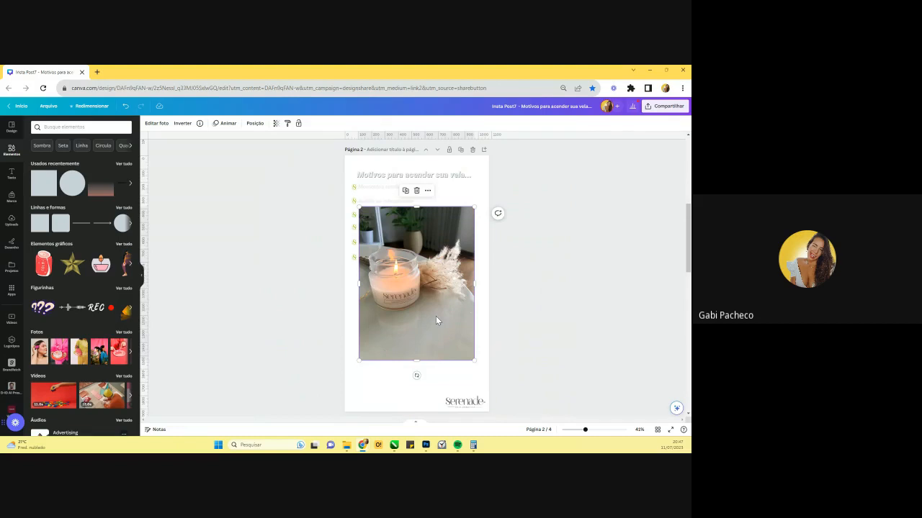
right_click(431, 306)
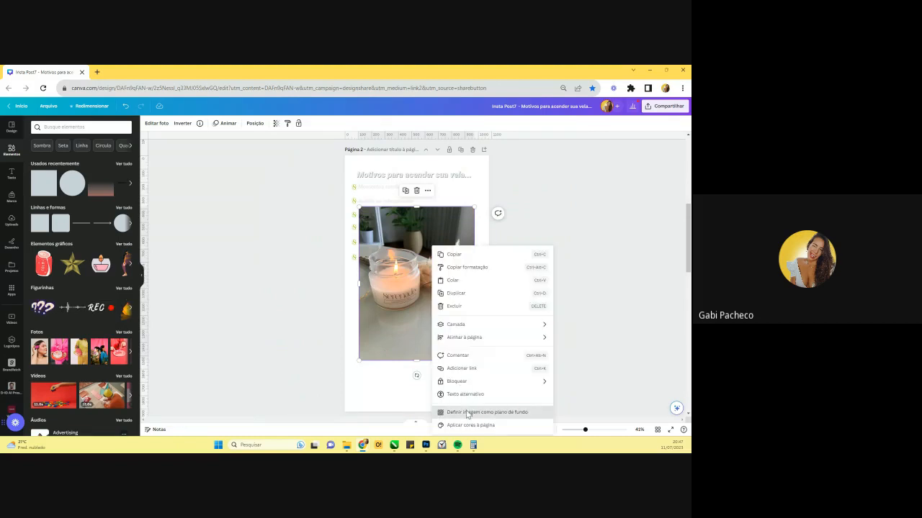
left_click(467, 413)
- Enlarge page 2's background photo within its crop and shift it so the page's left edge cuts off part of the candle jar
double_click(432, 327)
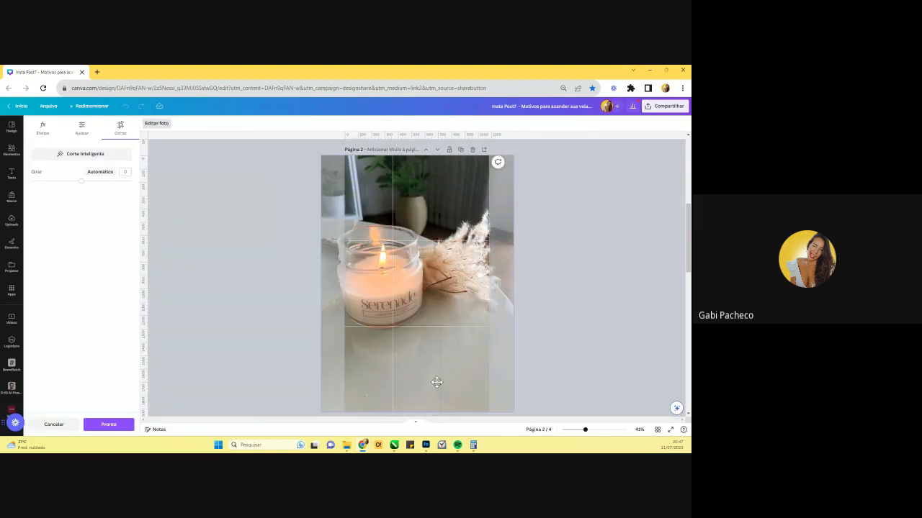
left_click_drag(436, 382, 440, 382)
left_click_drag(515, 149, 576, 79)
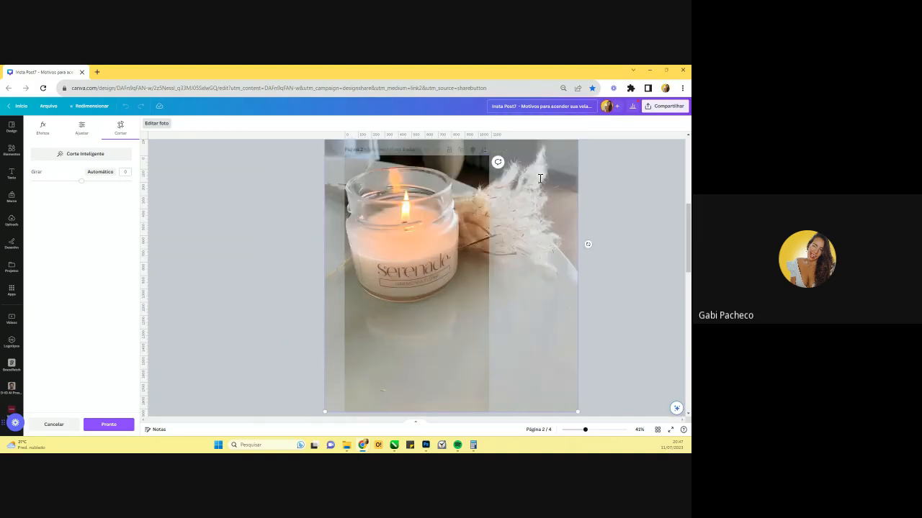
scroll(465, 267, "down", 4)
left_click_drag(577, 268, 601, 297)
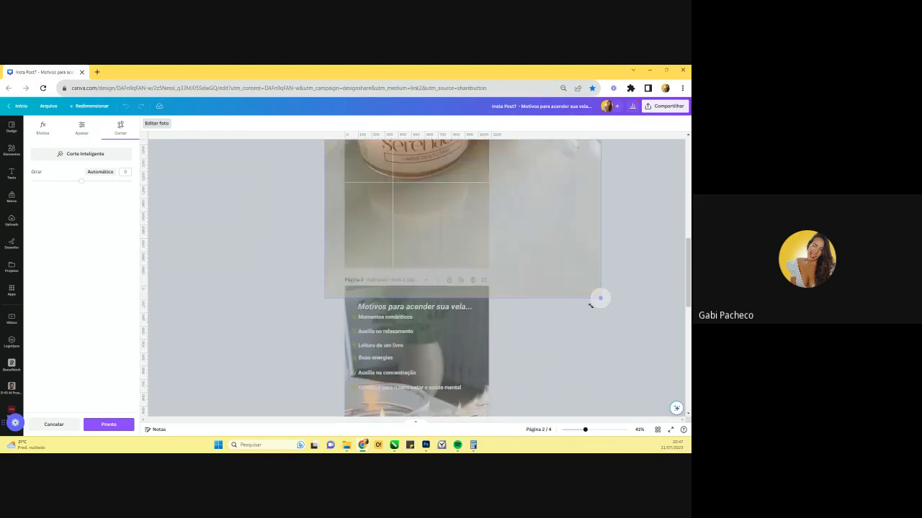
scroll(417, 270, "up", 2)
left_click_drag(417, 270, 389, 324)
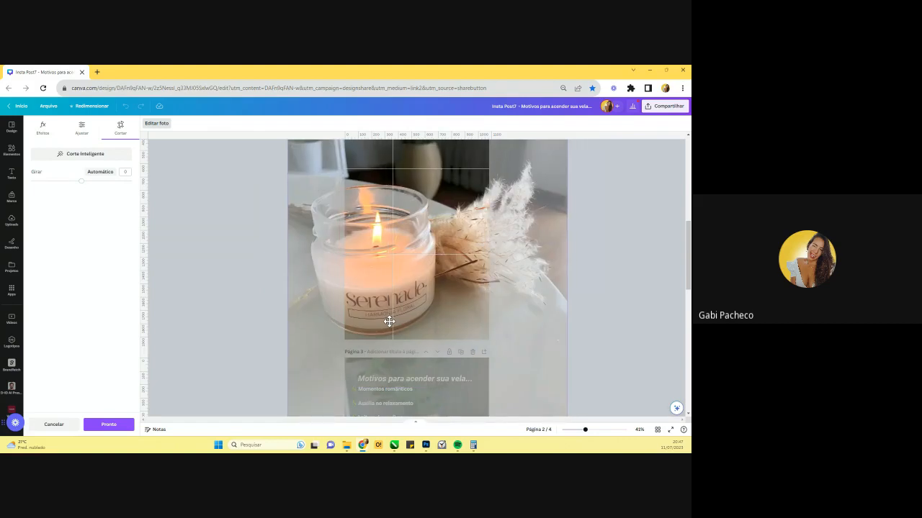
left_click(579, 284)
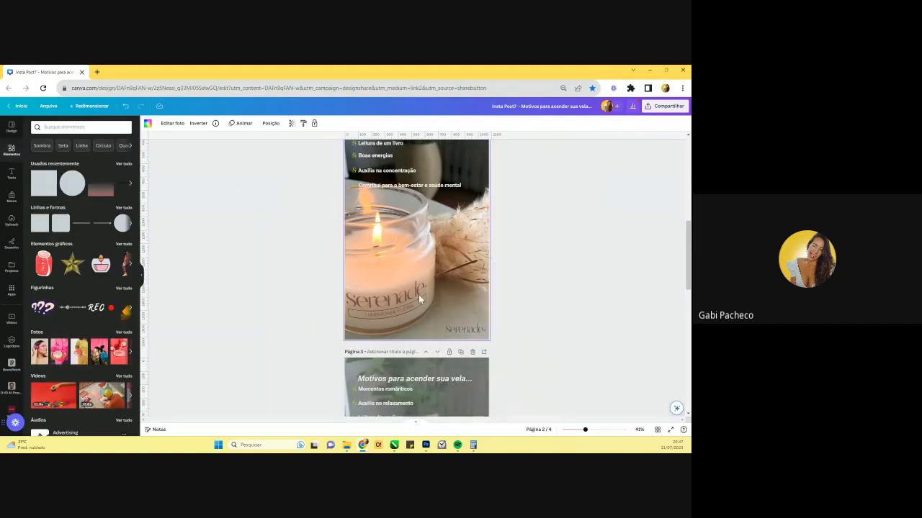
left_click_drag(400, 302, 399, 324)
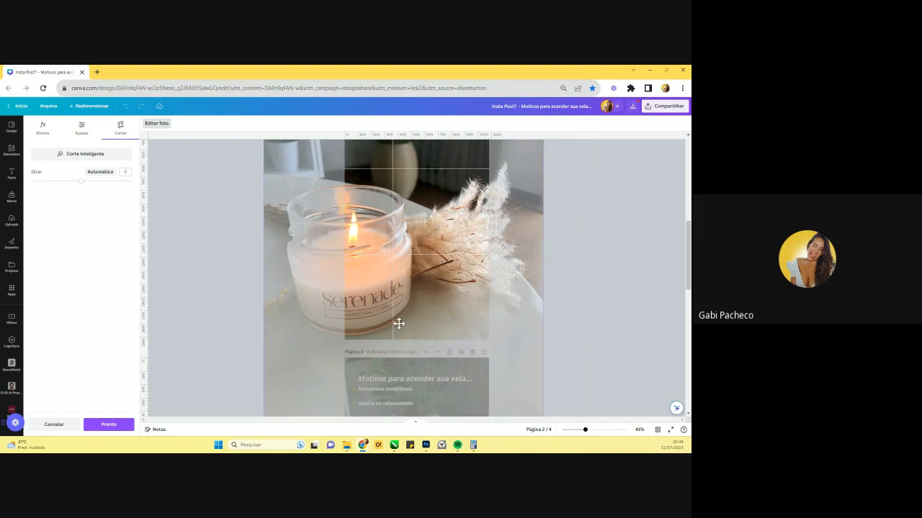
left_click(599, 317)
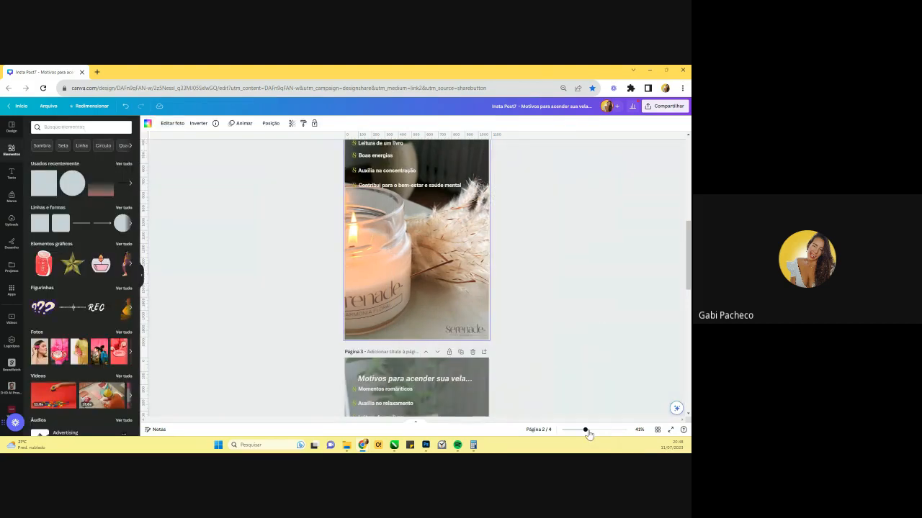
- Compare the candle background and overall layout of page 1 with the recropped page 2
scroll(496, 295, "up", 2)
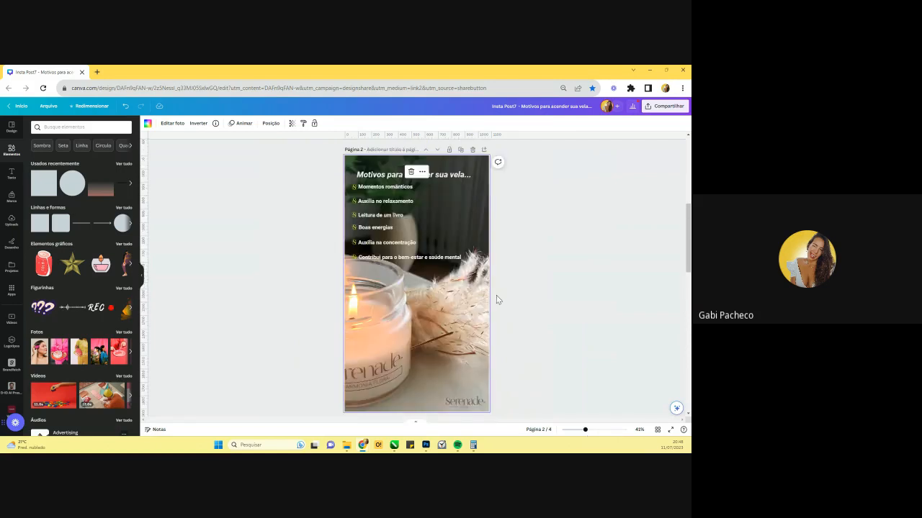
scroll(472, 332, "up", 3)
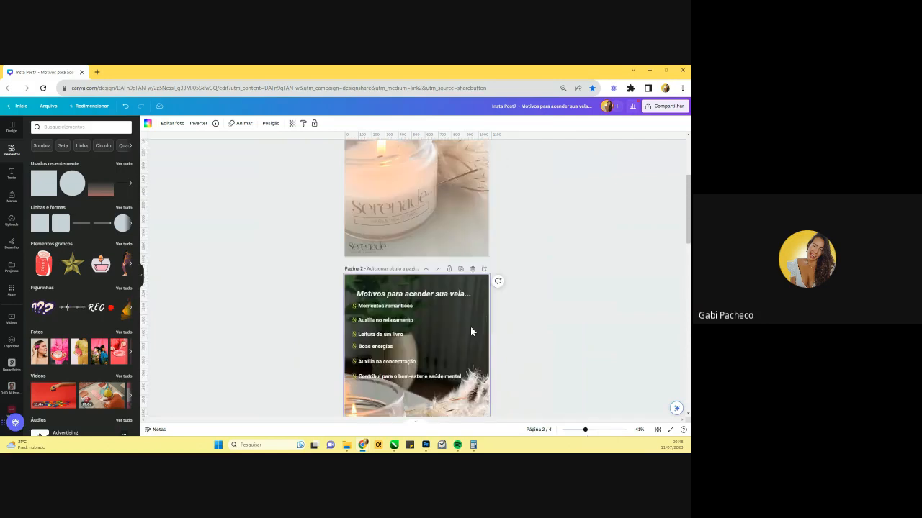
scroll(429, 191, "up", 4)
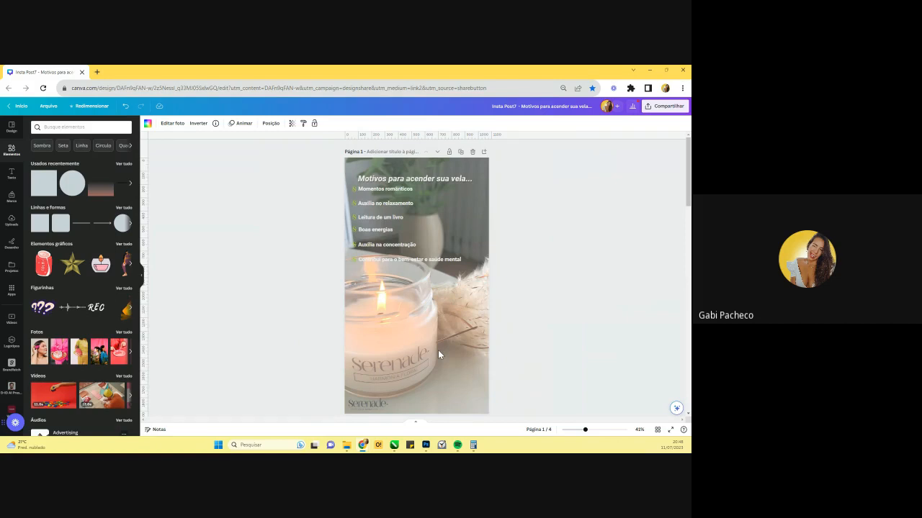
scroll(455, 305, "down", 8)
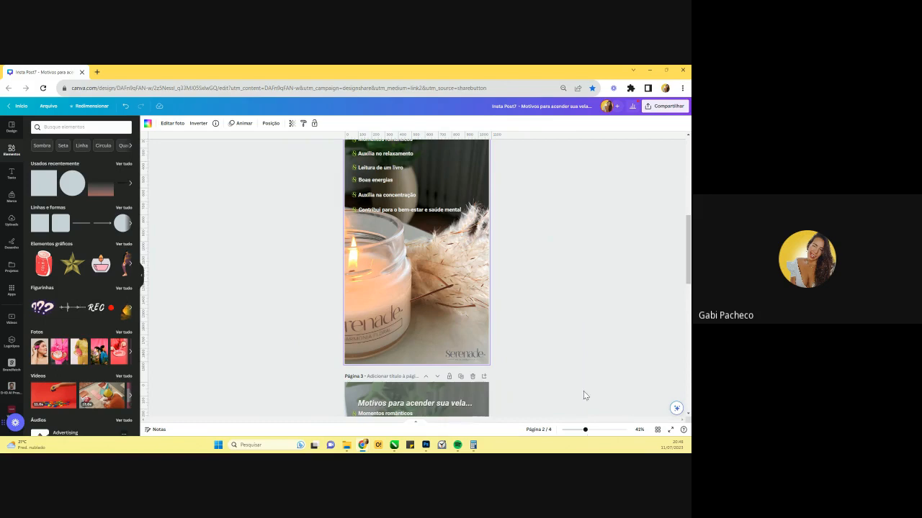
scroll(583, 390, "up", 2)
scroll(576, 377, "up", 3)
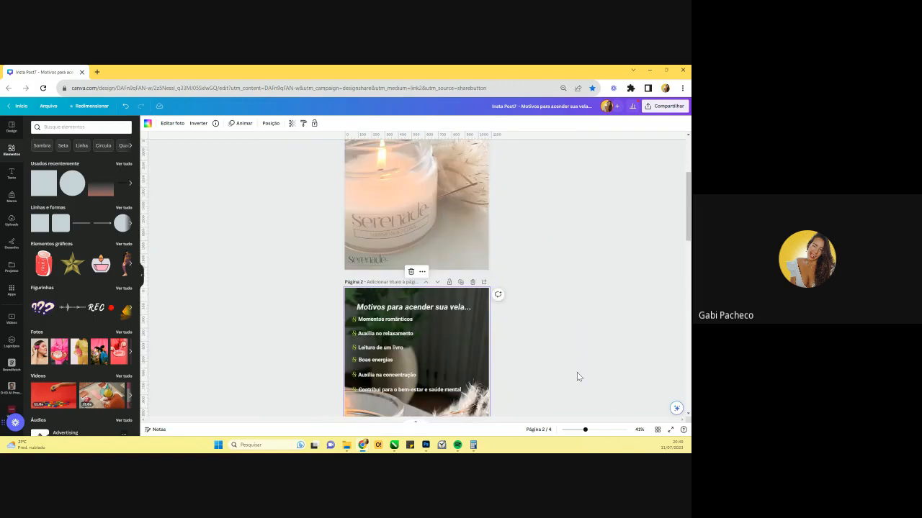
scroll(577, 376, "up", 5)
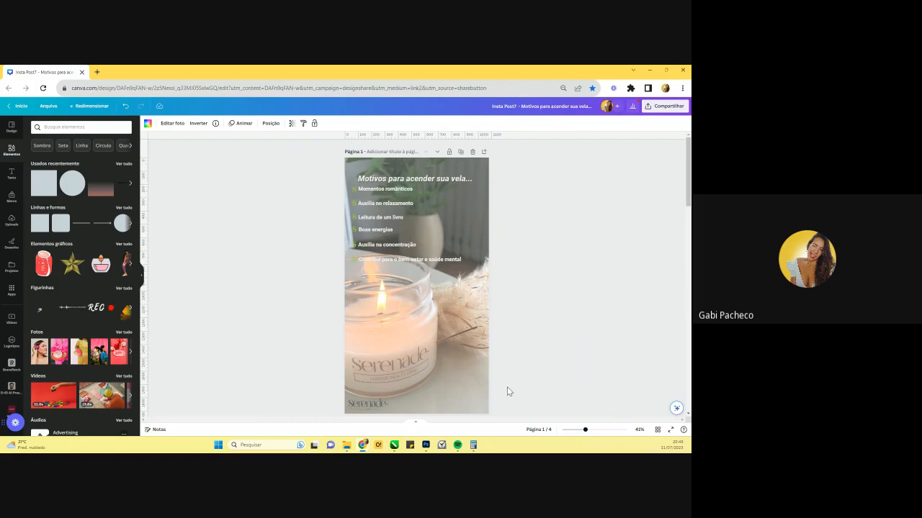
scroll(514, 329, "down", 1)
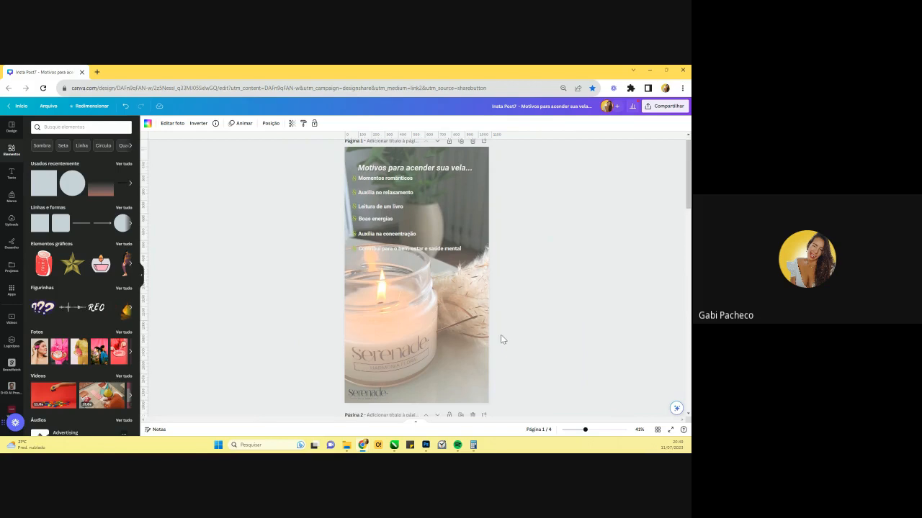
scroll(501, 339, "down", 5)
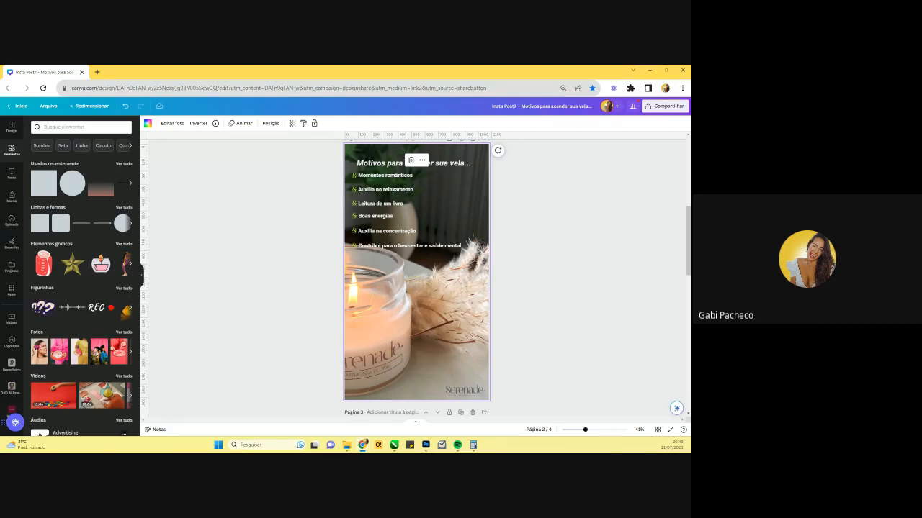
scroll(459, 313, "up", 10)
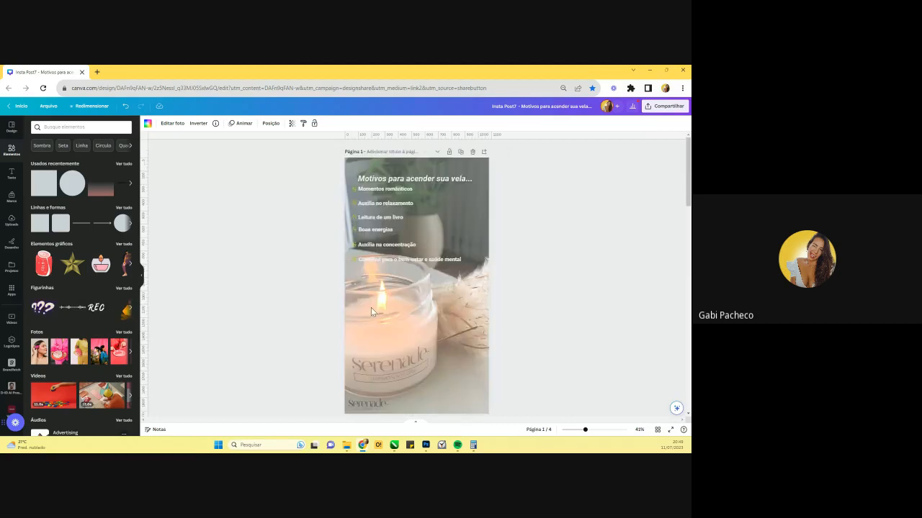
- Compare the list text on page 1 with the title and list on page 2, and inspect page 2's Serenade logo up close
left_click(396, 206)
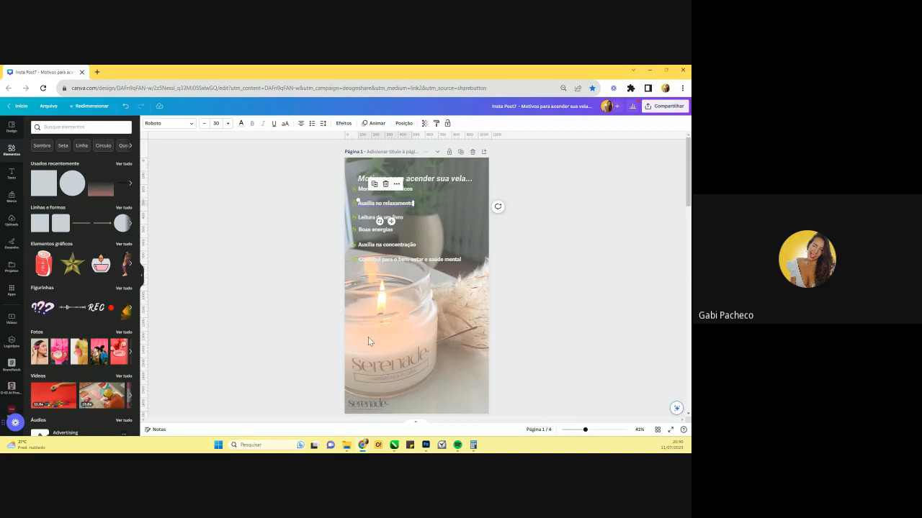
double_click(403, 262)
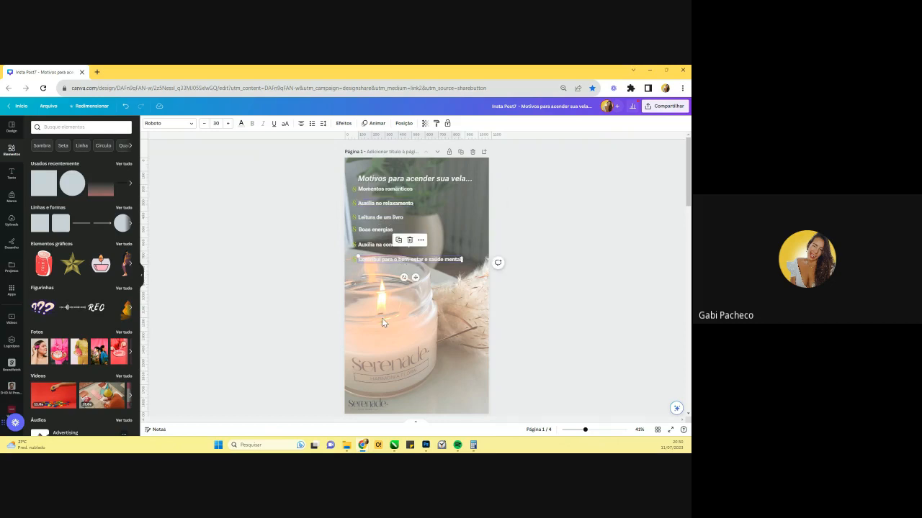
scroll(400, 219, "down", 4)
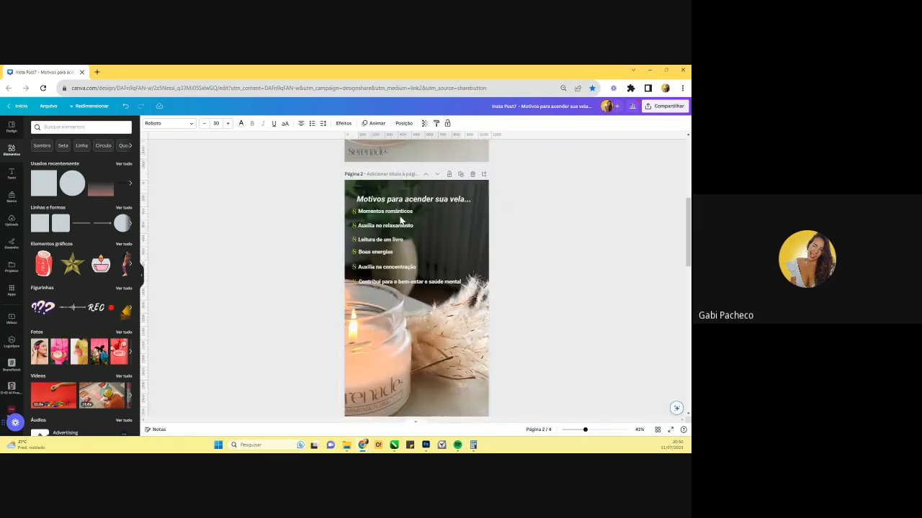
left_click(394, 202)
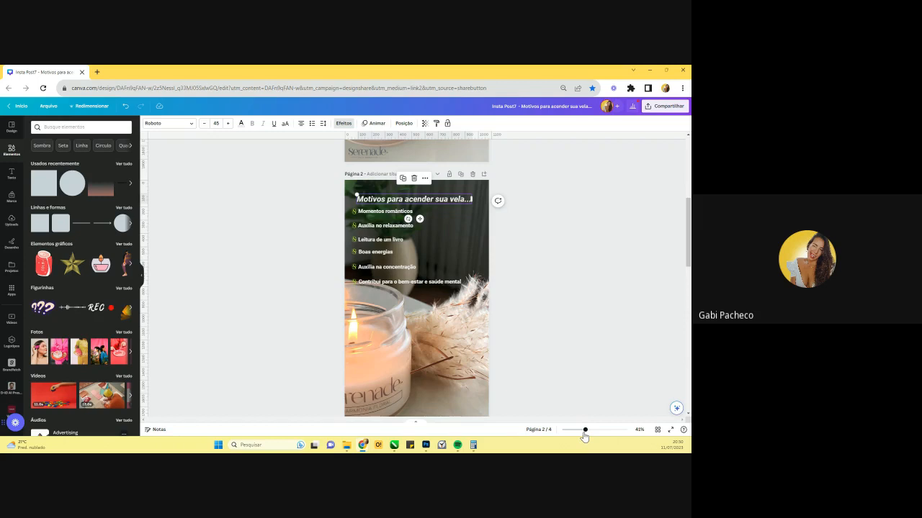
left_click_drag(586, 432, 591, 435)
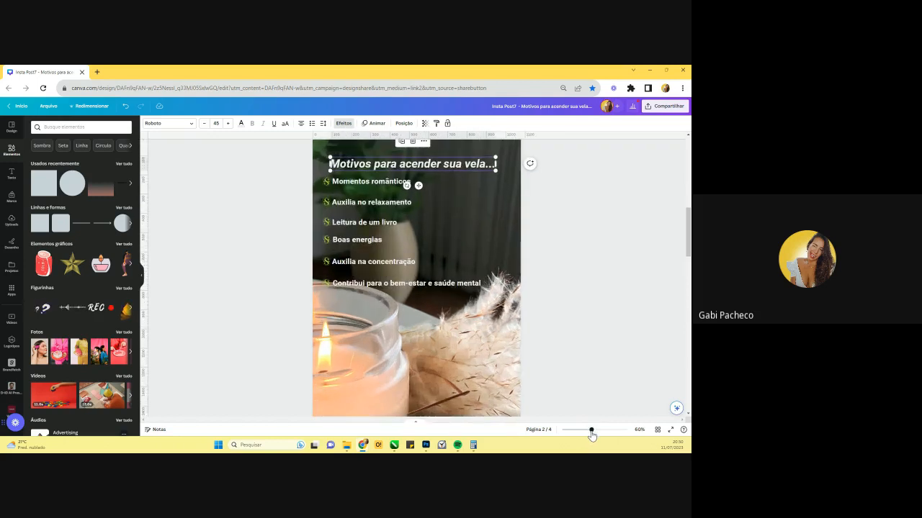
left_click_drag(591, 435, 597, 435)
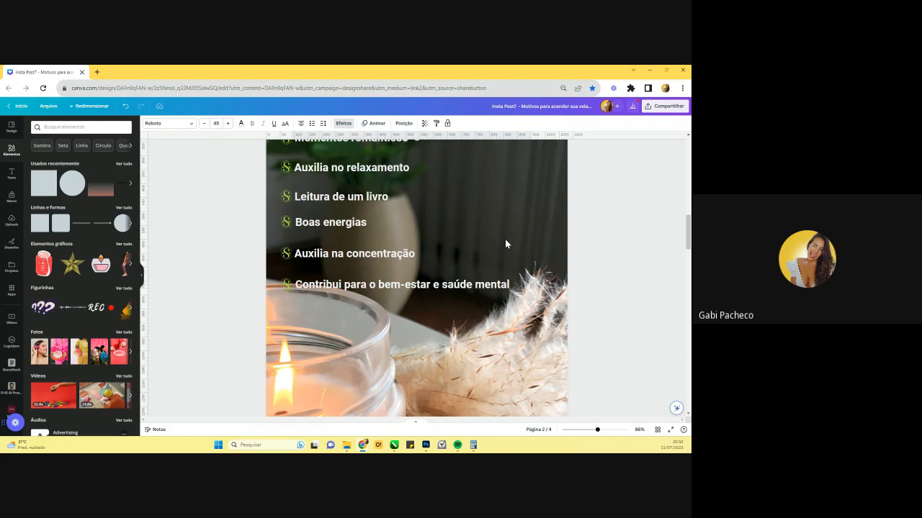
left_click_drag(596, 430, 581, 431)
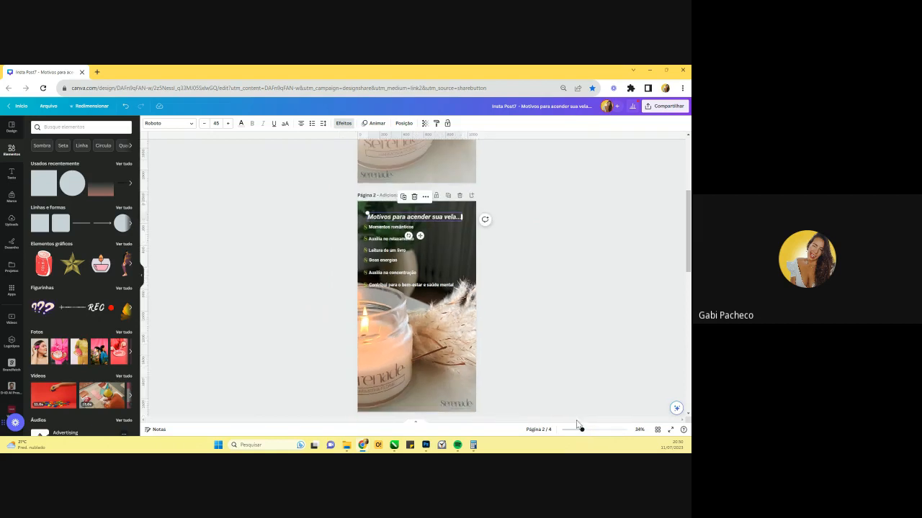
scroll(449, 261, "down", 3)
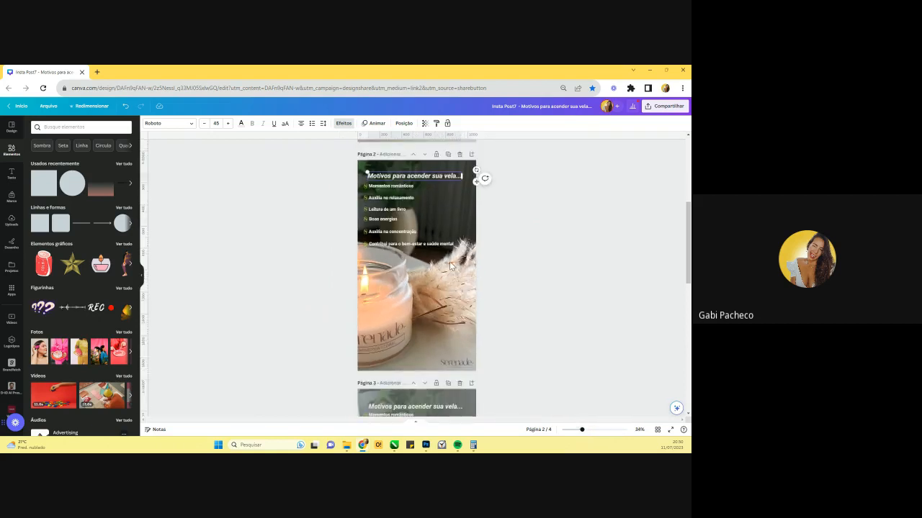
left_click(467, 297)
scroll(511, 348, "down", 1)
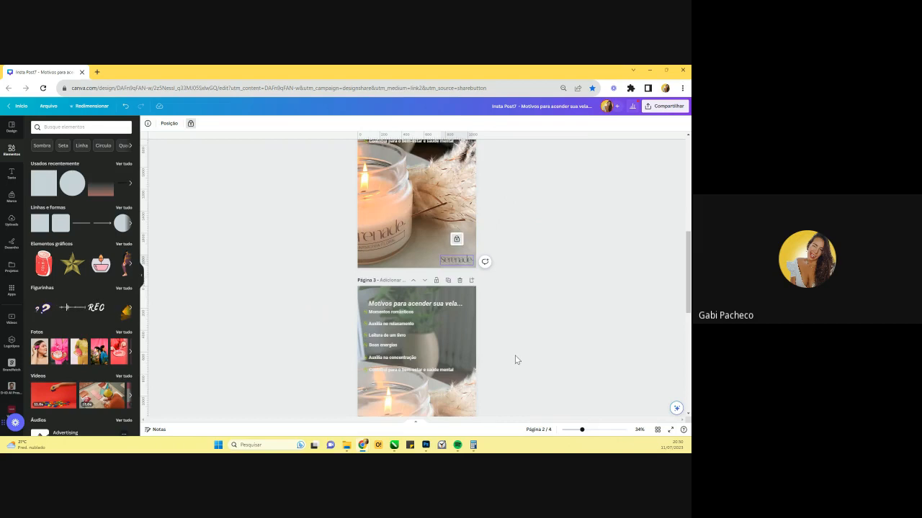
left_click_drag(585, 431, 596, 430)
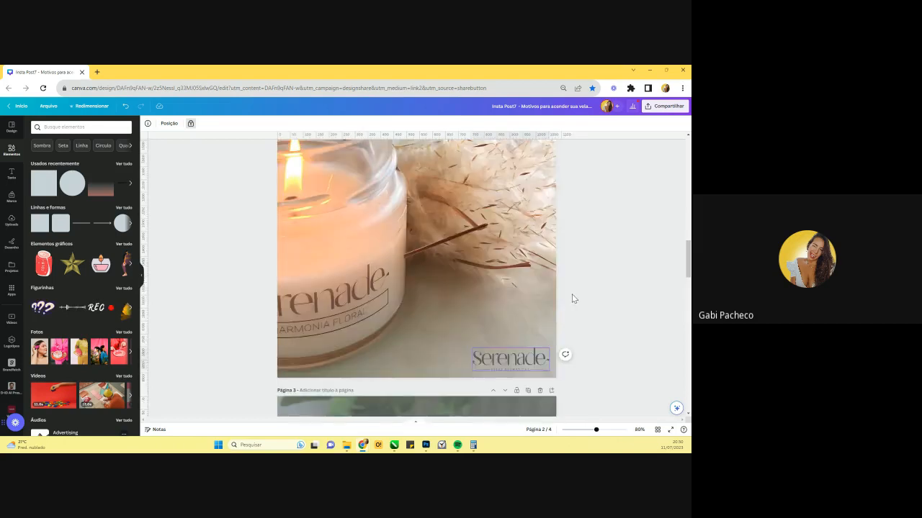
scroll(506, 308, "down", 5)
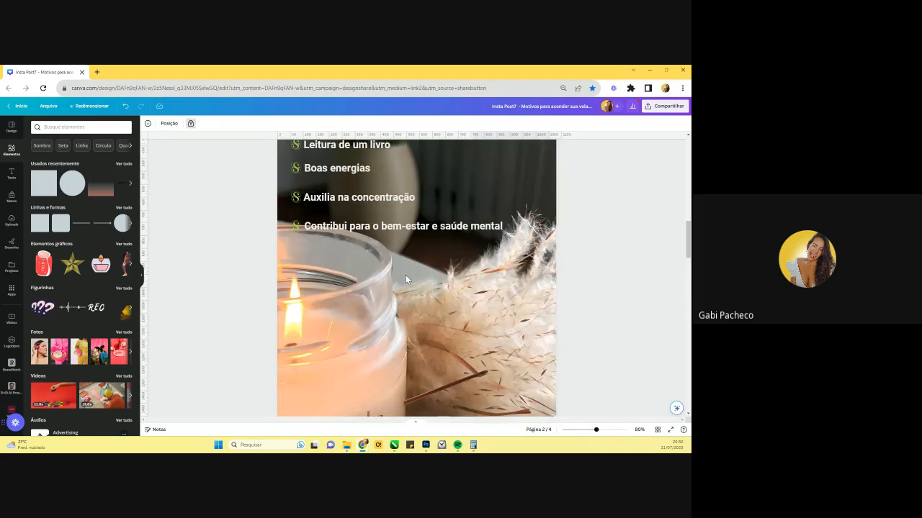
- Move page 2's title slightly left so its start lines up with the bullet list below it
scroll(561, 367, "down", 1)
scroll(560, 367, "down", 3)
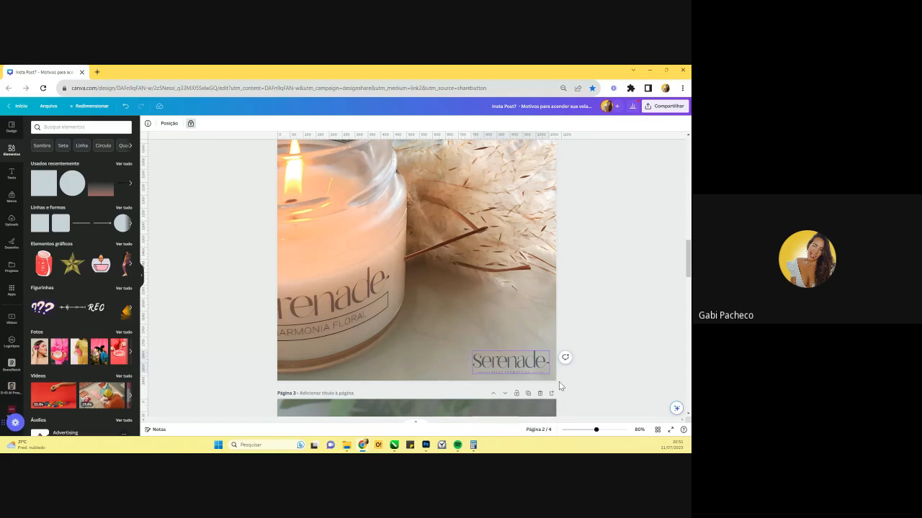
scroll(543, 229, "down", 3)
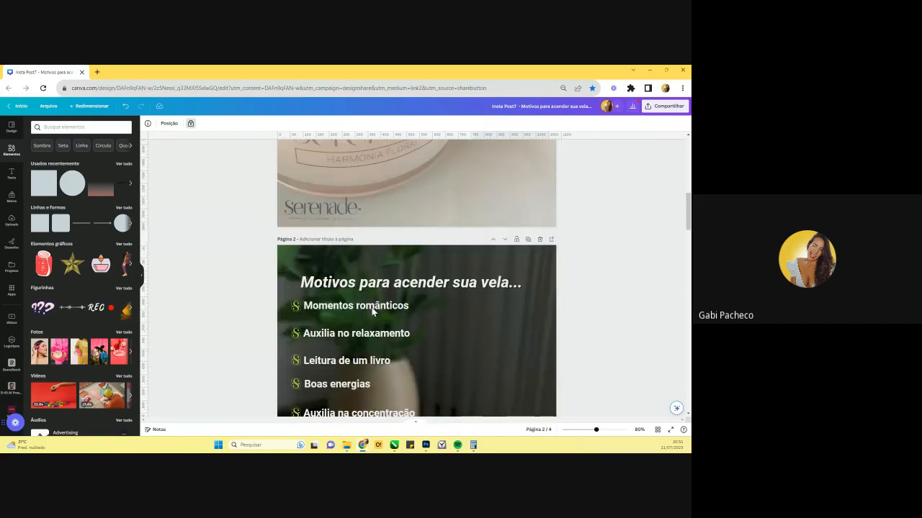
mouse_move(311, 285)
left_mouse_down()
mouse_move(296, 277)
mouse_move(300, 283)
left_mouse_up()
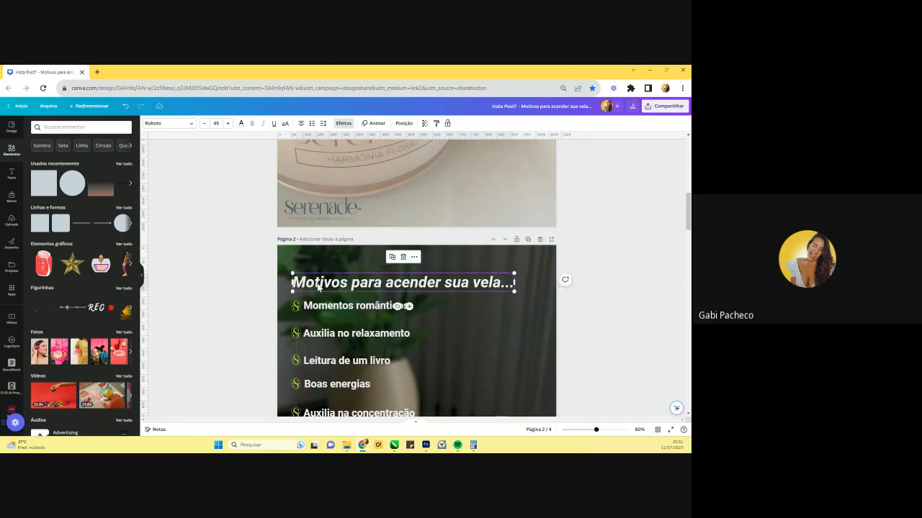
- Review page 2's full layout from title to Serenade logo and compare it with page 1
scroll(315, 325, "down", 2)
scroll(491, 287, "down", 3)
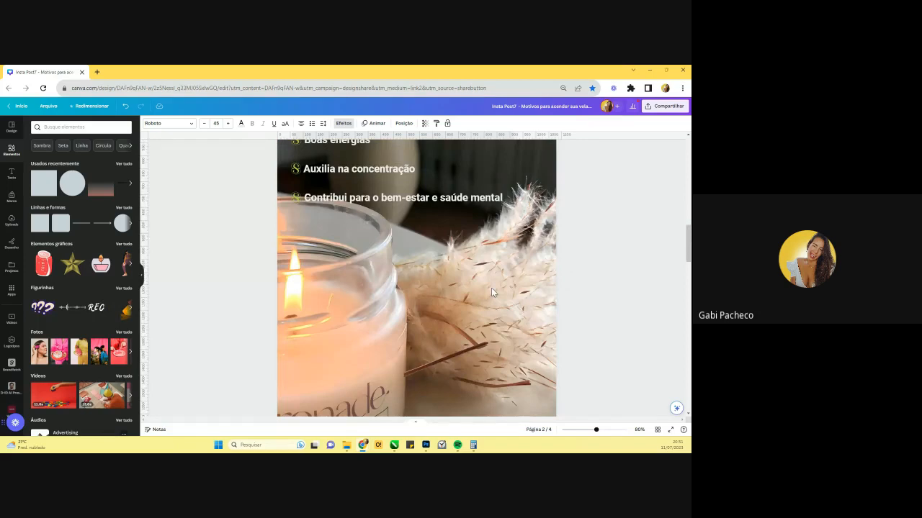
scroll(491, 287, "down", 2)
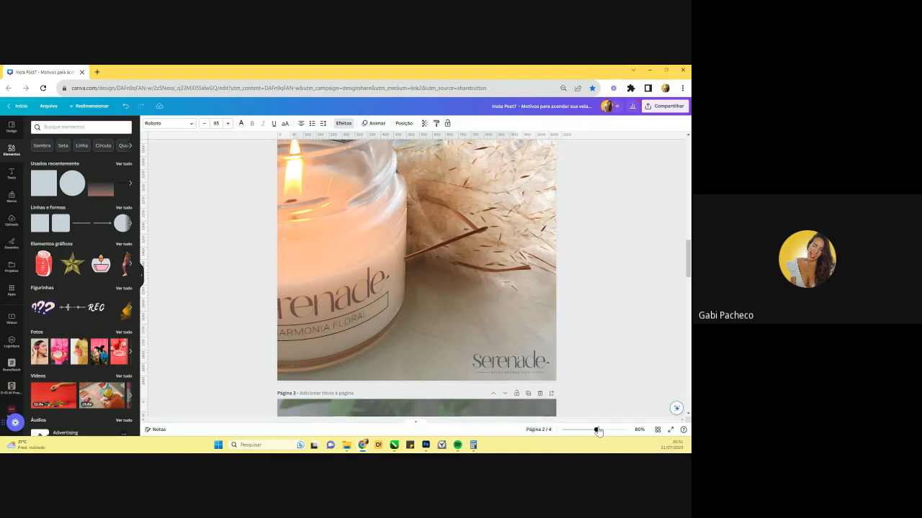
left_click_drag(596, 431, 588, 433)
scroll(532, 342, "up", 3)
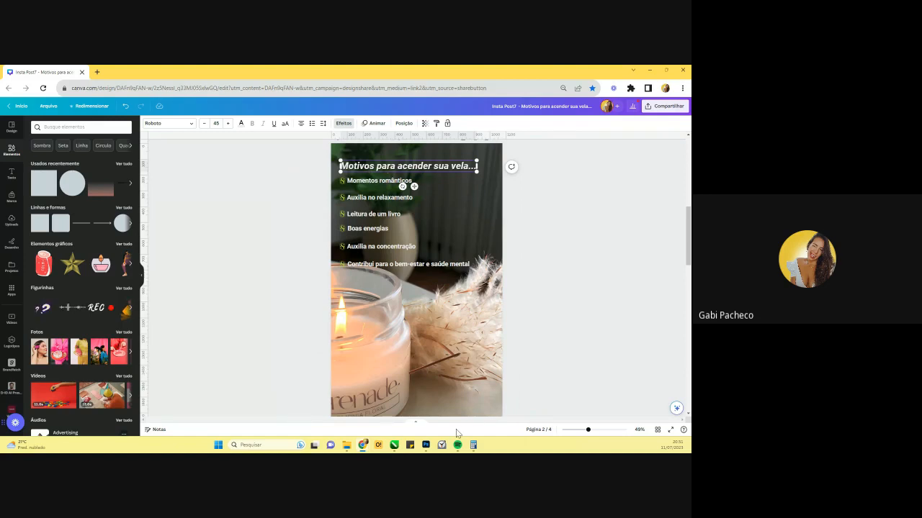
scroll(449, 349, "down", 2)
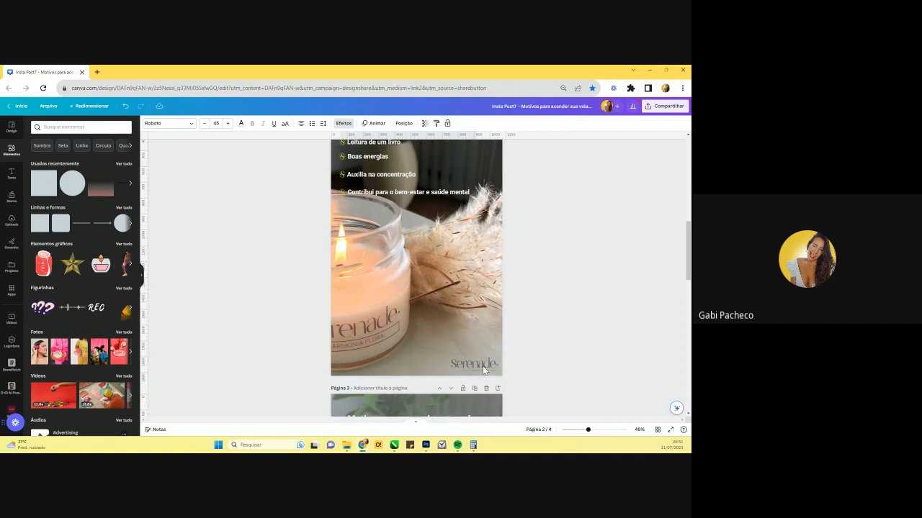
scroll(483, 365, "up", 1)
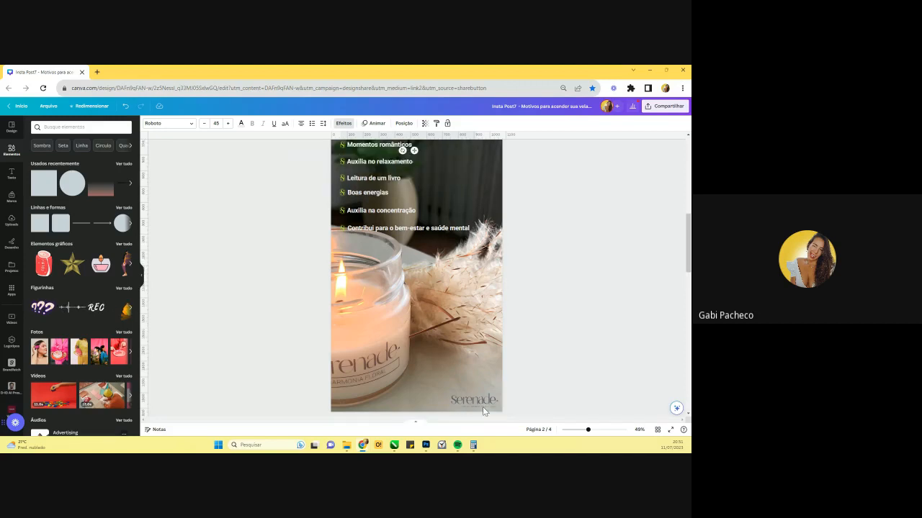
left_click(425, 346)
scroll(425, 346, "up", 5)
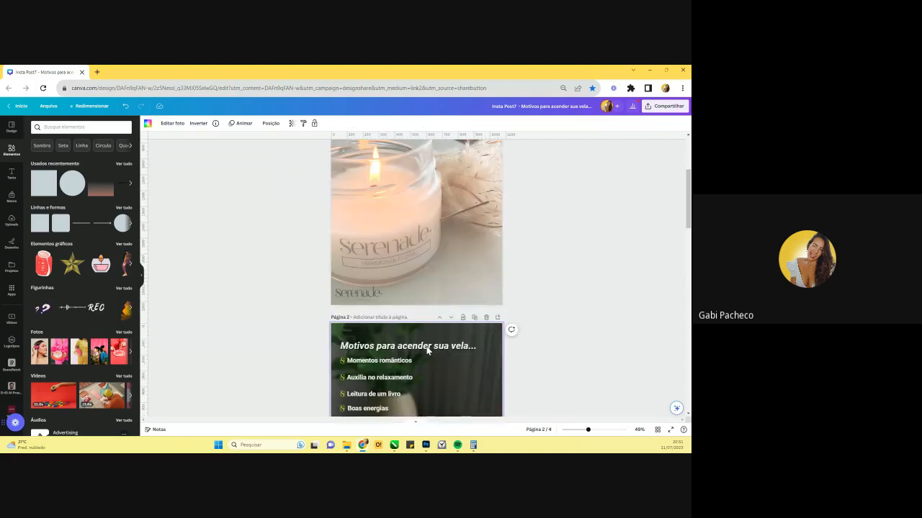
scroll(484, 224, "down", 5)
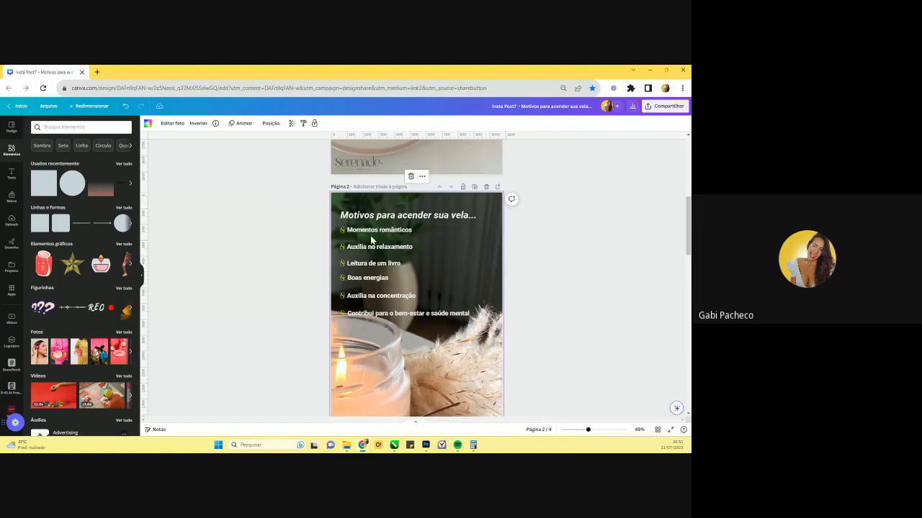
- Move page 2's whole bullet list down over the candle and enlarge it to text size 32.6
left_click_drag(318, 225, 432, 333)
scroll(496, 314, "down", 2)
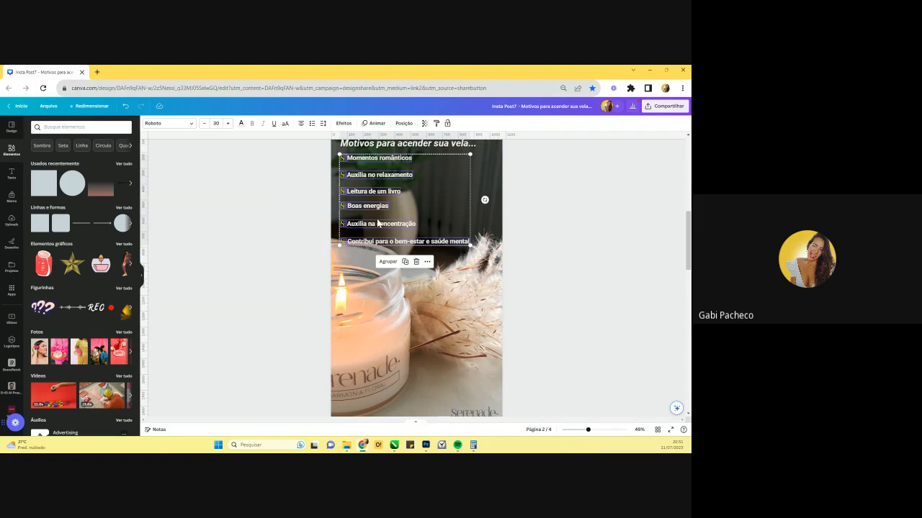
left_click_drag(374, 242, 374, 328)
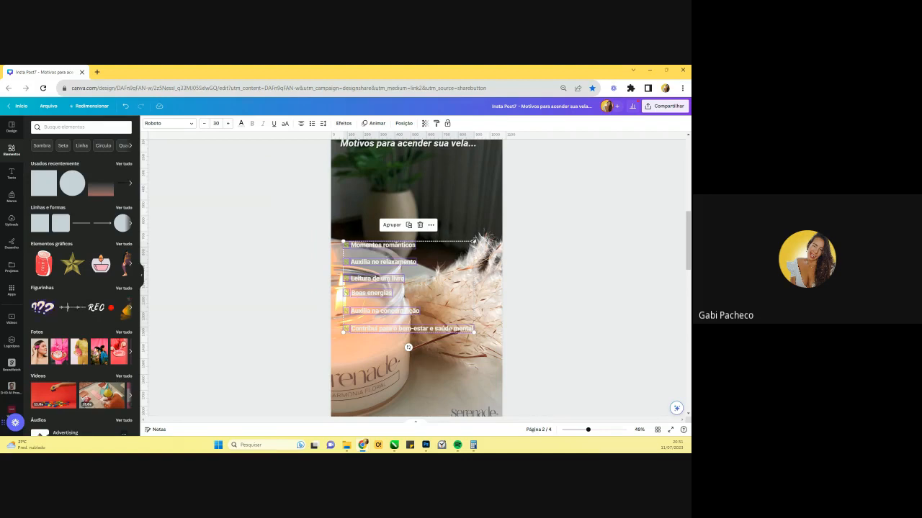
left_click_drag(474, 239, 486, 232)
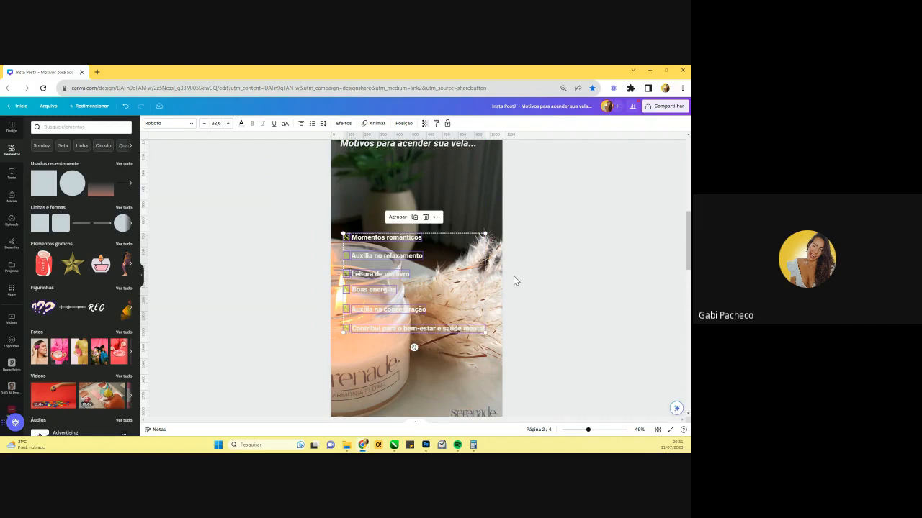
left_click(556, 308)
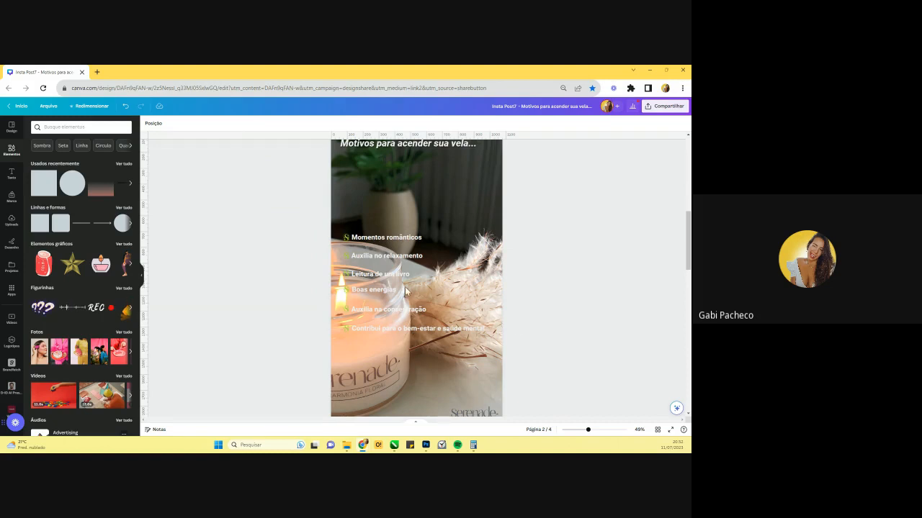
- Move page 2's title down and centre it horizontally, a short distance above the bullet list
left_click(403, 242)
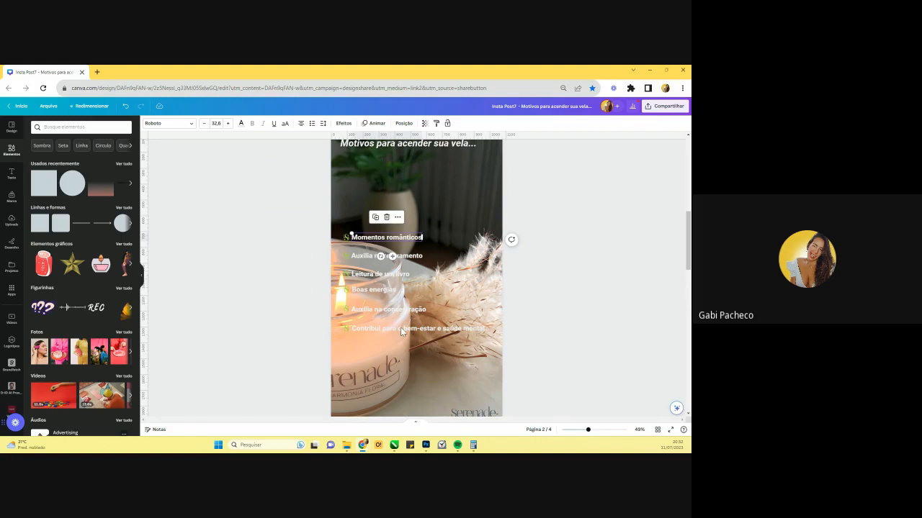
left_click_drag(588, 433, 589, 434)
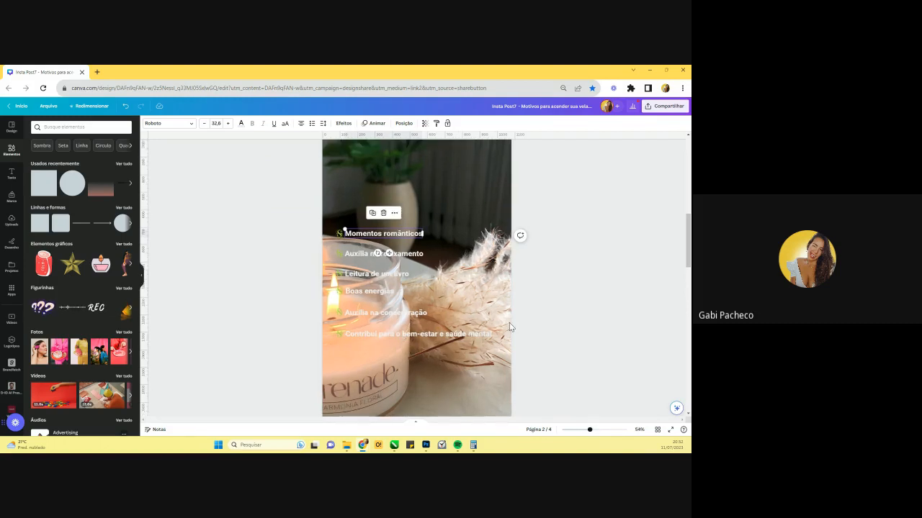
scroll(413, 216, "up", 2)
left_click_drag(415, 204, 417, 267)
scroll(422, 280, "down", 2)
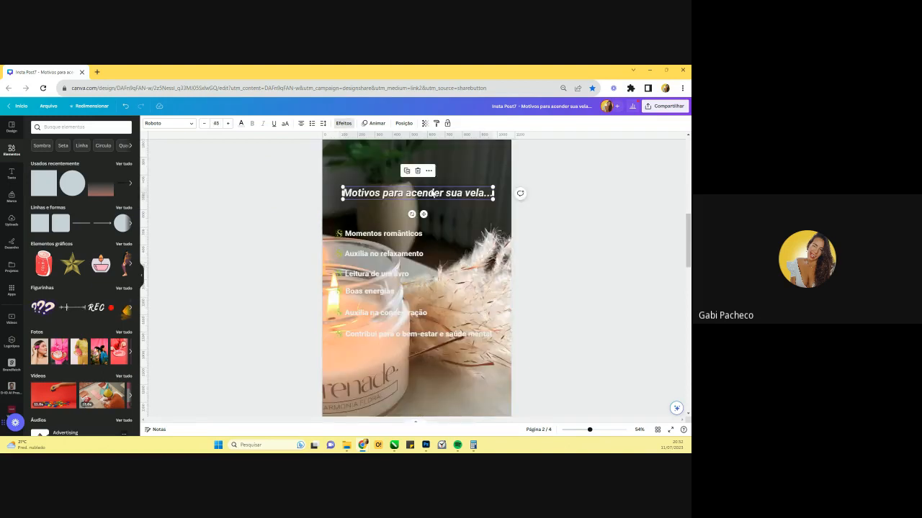
- Enlarge page 2's title to text size 78.1 and wrap it onto two centred lines
left_click(583, 430)
left_click_drag(584, 430, 586, 430)
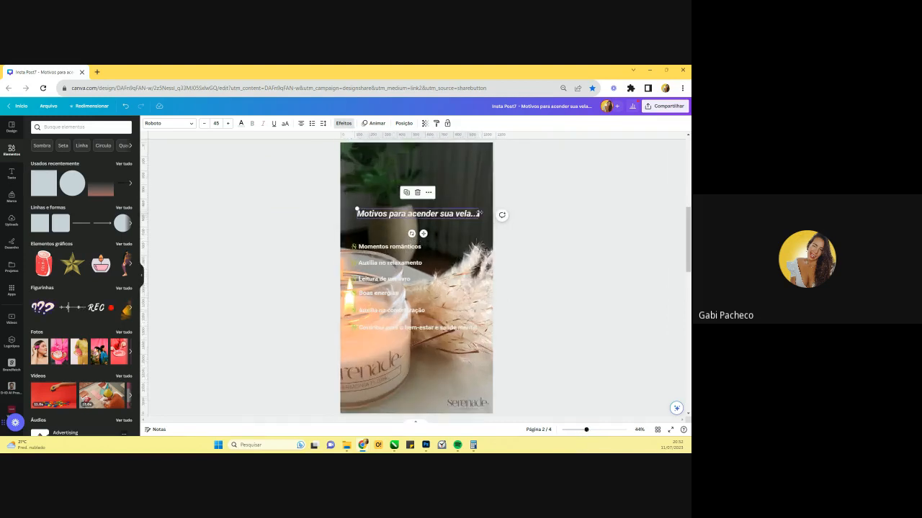
left_click_drag(479, 214, 446, 213)
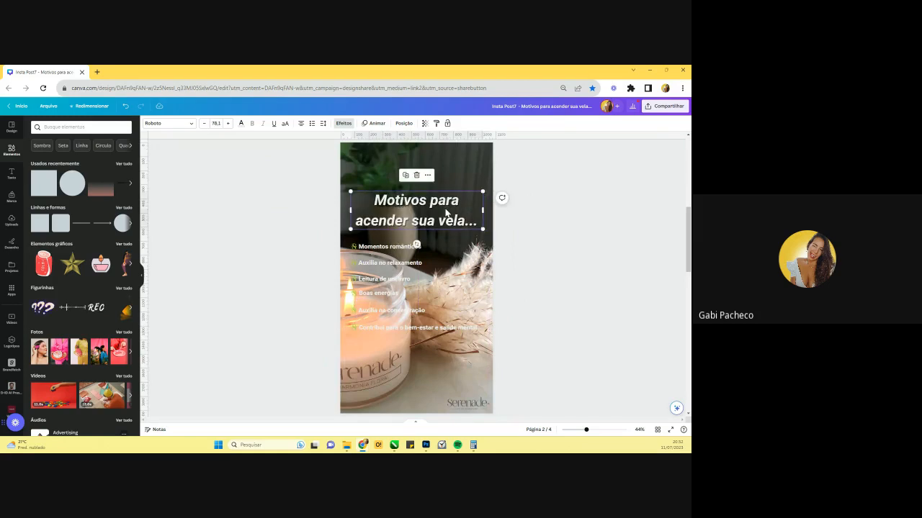
- Try a very wide letter spacing of over 400 on page 2's title
left_click(323, 124)
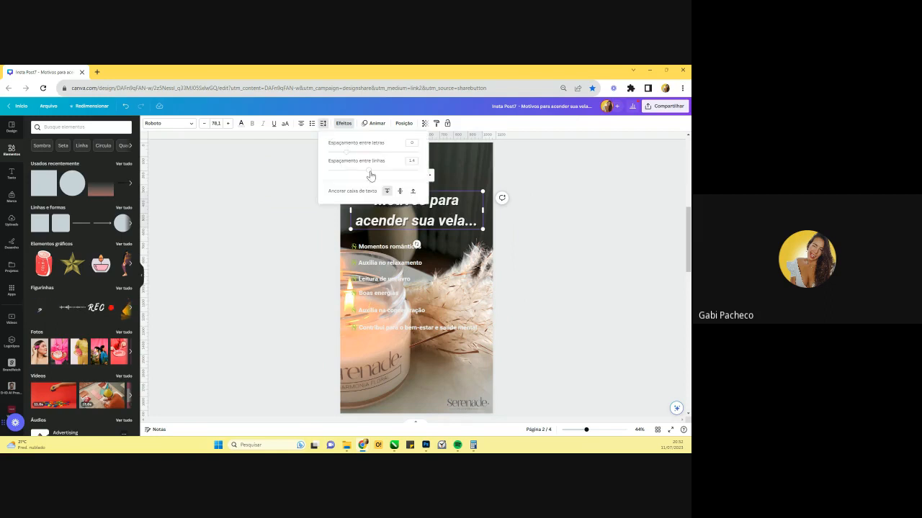
left_click_drag(349, 154, 383, 155)
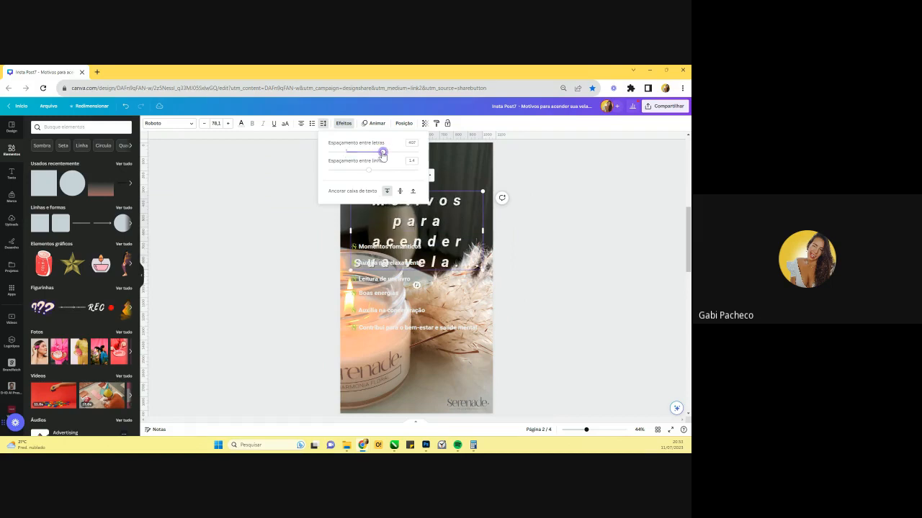
left_click(609, 430)
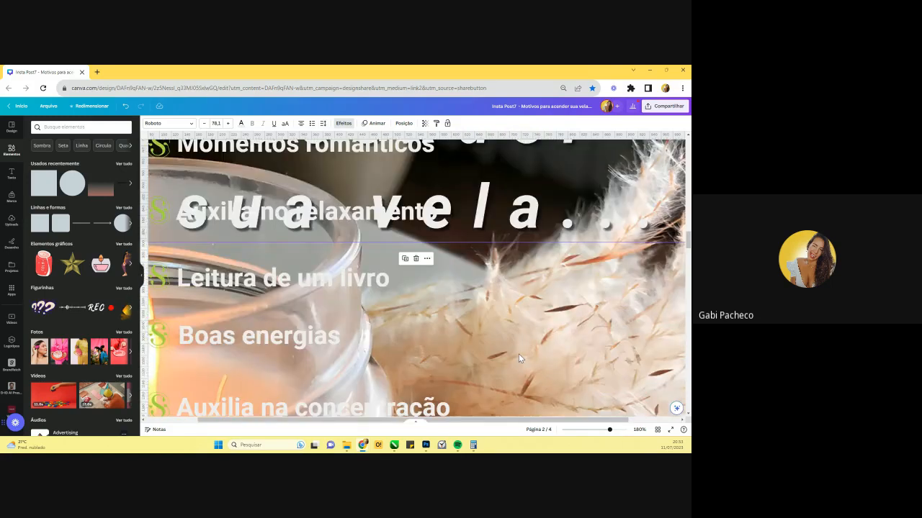
left_click(592, 430)
left_click_drag(592, 429, 589, 430)
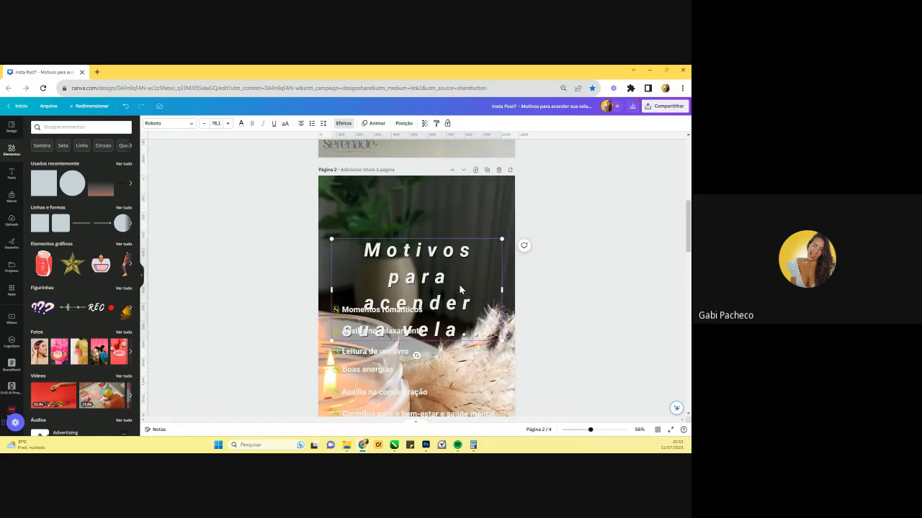
- Reduce the letter spacing of page 2's title to 25 and loosen its line spacing
left_click_drag(409, 259, 469, 330)
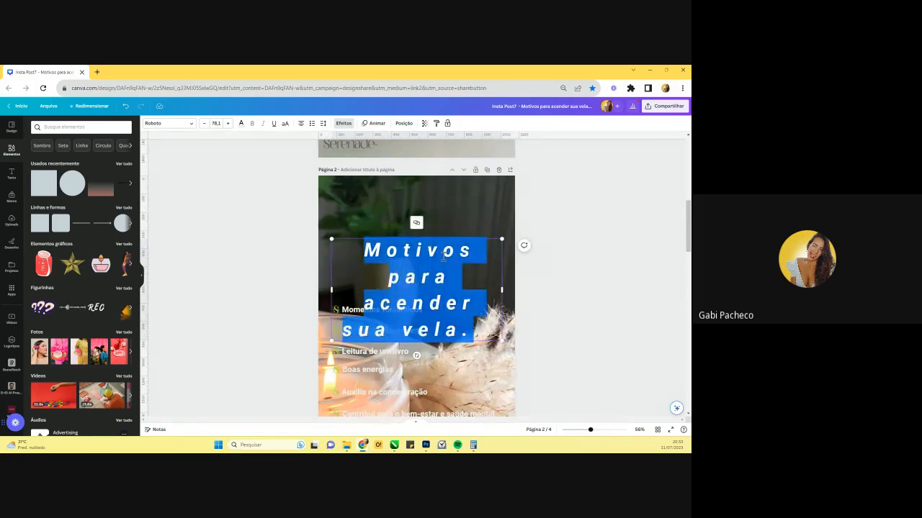
left_click(323, 124)
left_click(349, 152)
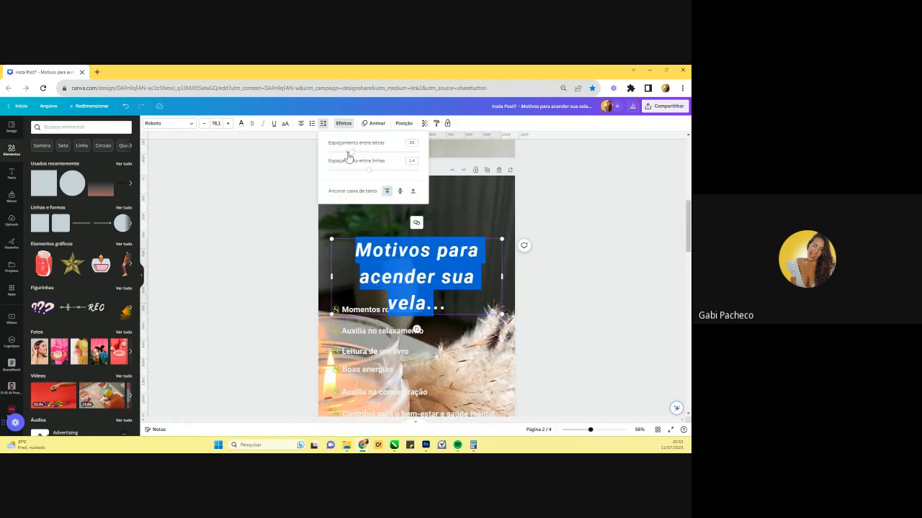
left_click_drag(347, 155, 385, 183)
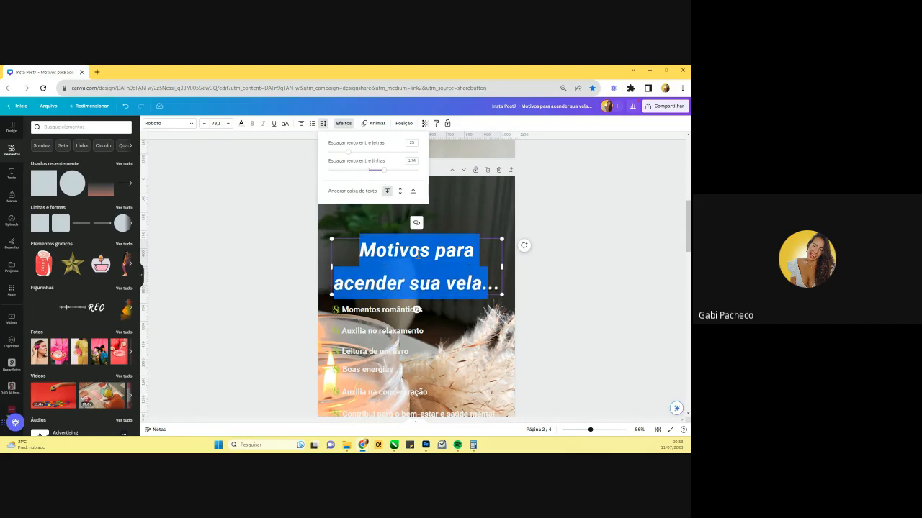
scroll(399, 321, "down", 1)
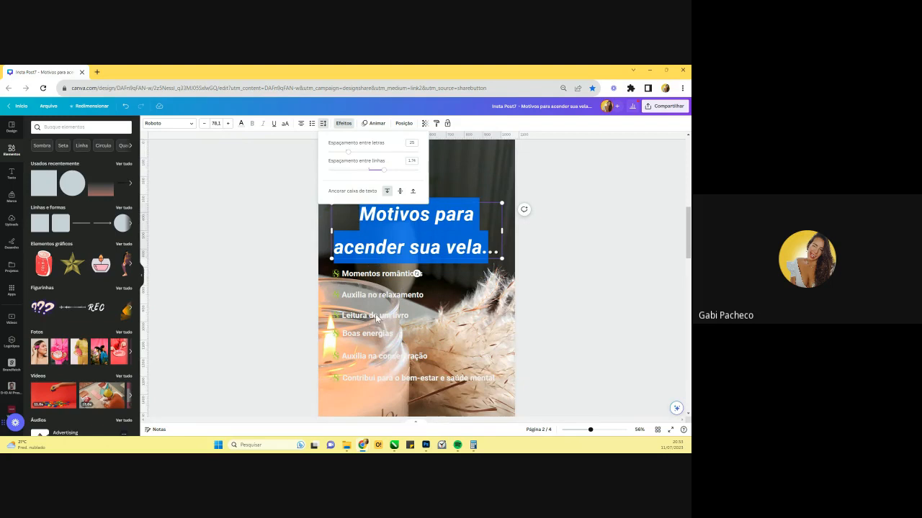
scroll(393, 288, "up", 1)
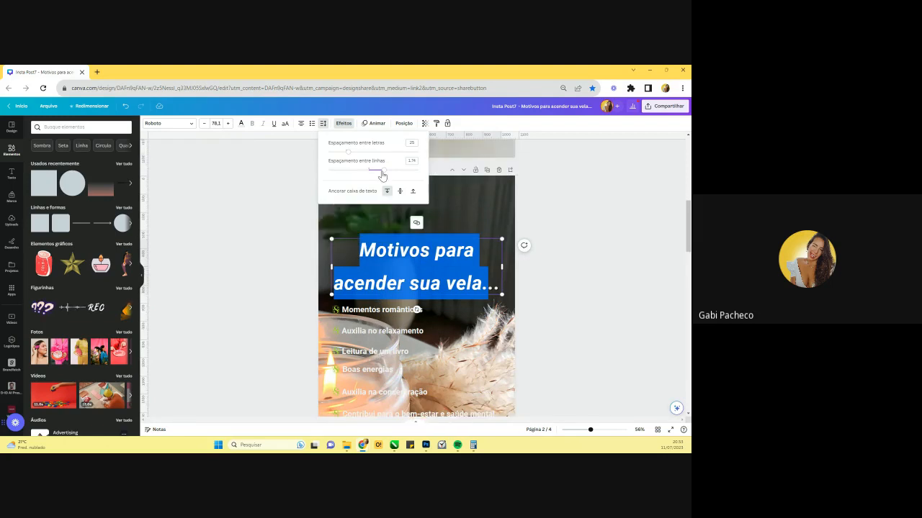
- Tighten the line spacing of page 2's title to just under 1, keeping its two lines close without overlap
left_click_drag(382, 175, 322, 171)
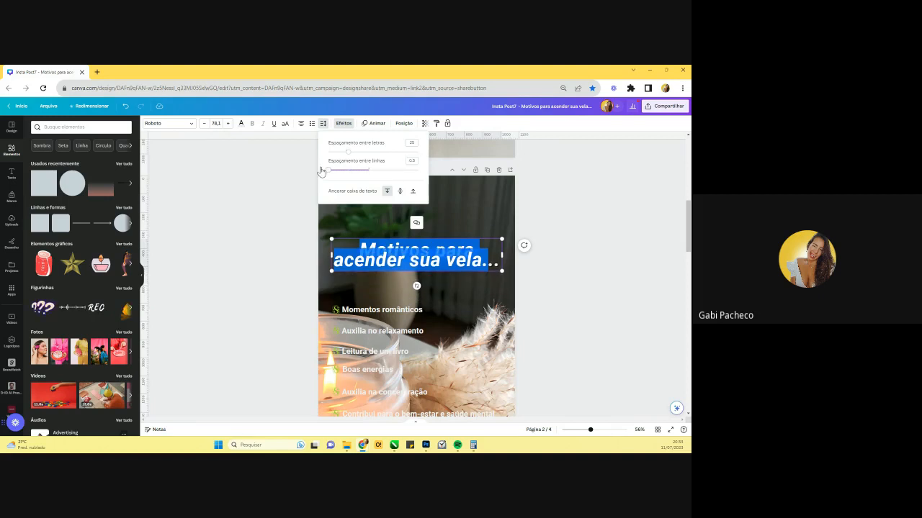
mouse_move(329, 171)
left_mouse_down()
mouse_move(395, 171)
mouse_move(347, 173)
left_mouse_up()
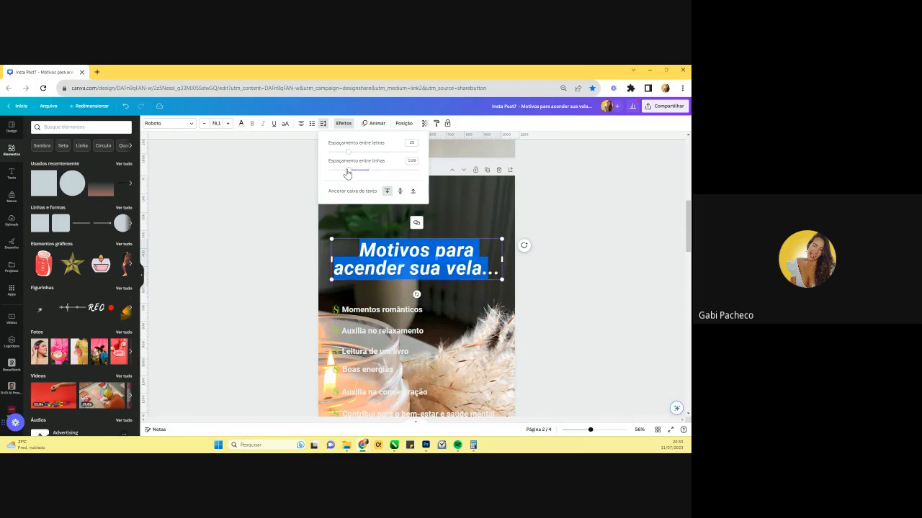
left_click(584, 294)
left_click(584, 294)
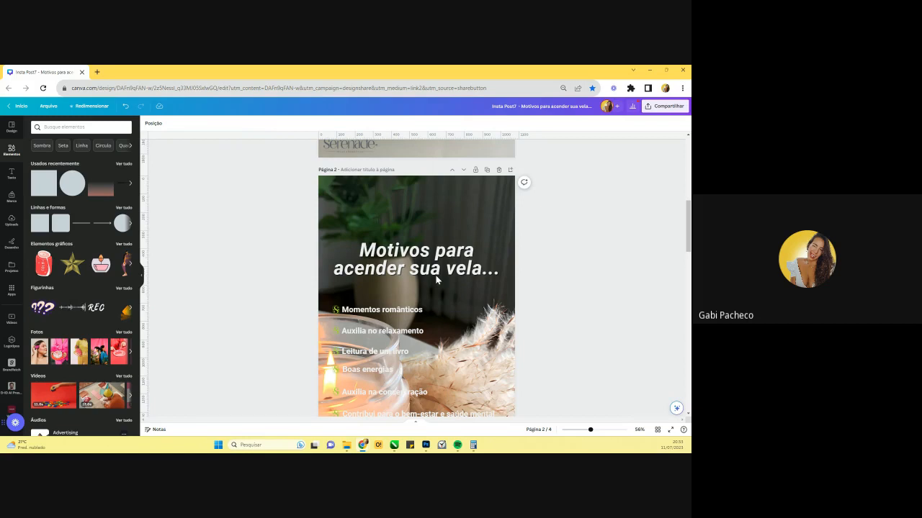
- Enlarge page 2's title to text size 81.9 and move it down closer to the list and slightly right
left_click(437, 280)
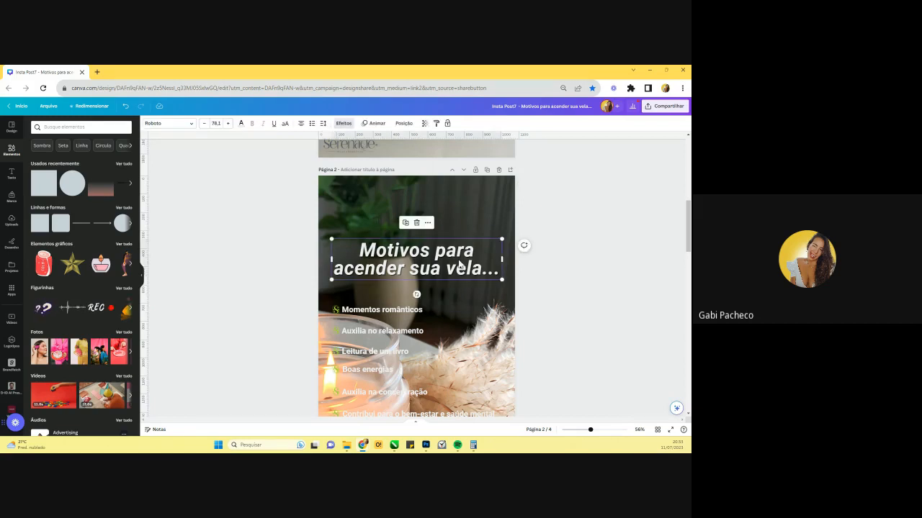
left_click_drag(501, 239, 510, 236)
left_click_drag(465, 260, 462, 271)
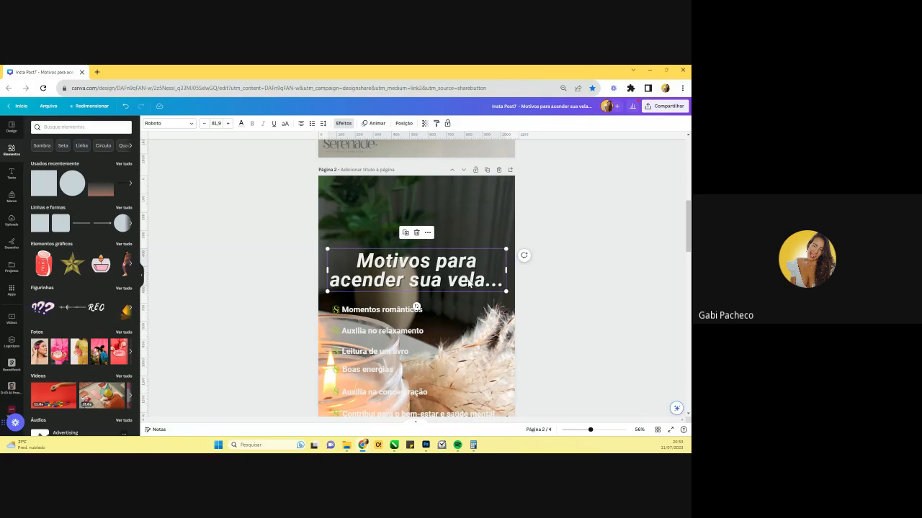
mouse_move(468, 283)
left_mouse_down()
mouse_move(506, 275)
mouse_move(473, 284)
left_mouse_up()
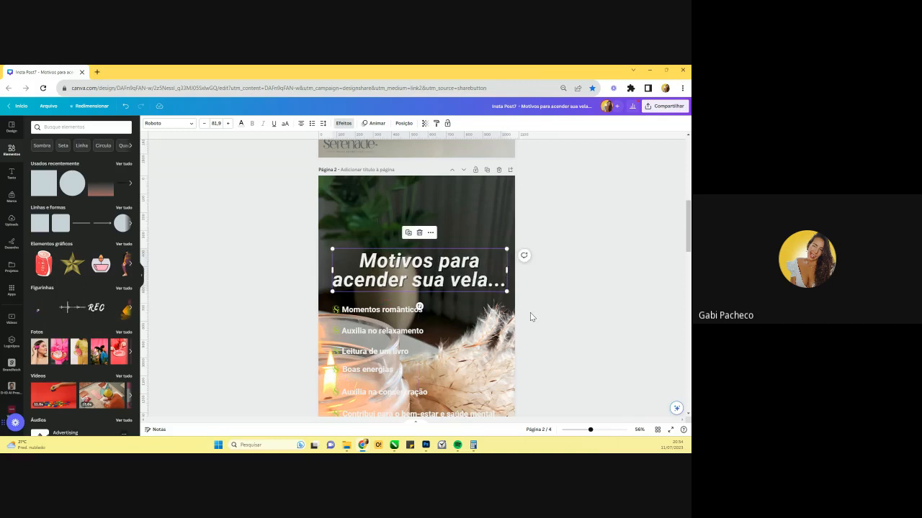
scroll(530, 313, "down", 1)
scroll(561, 285, "down", 1)
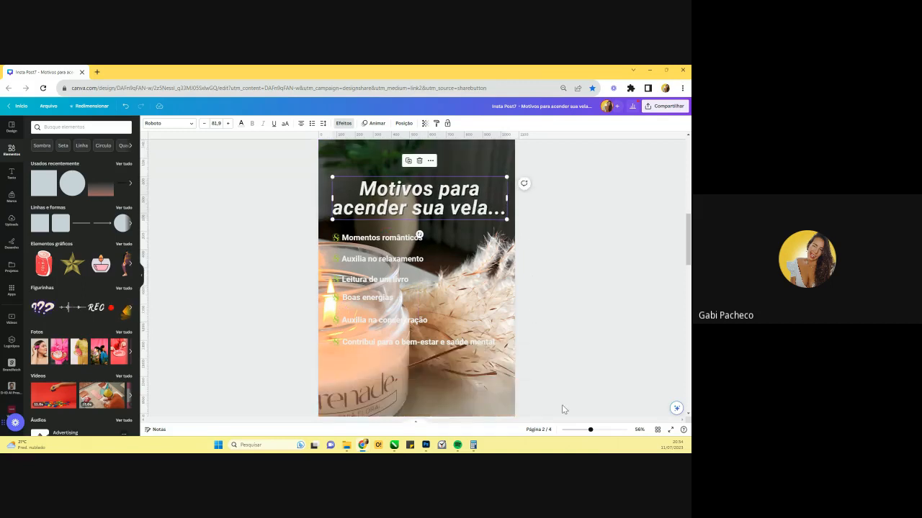
- Add a grey circle about 175 px wide in the upper-left corner of page 2 as a profile picture placeholder
left_click(578, 429)
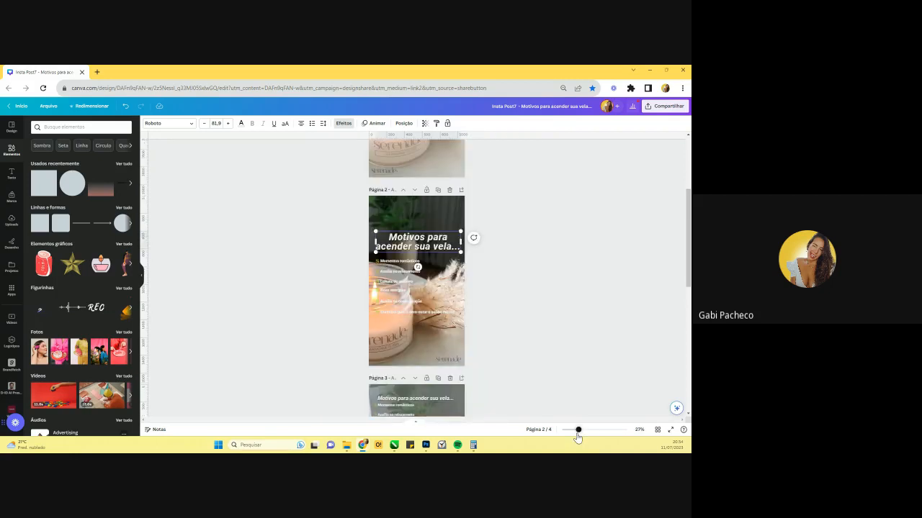
left_click_drag(577, 430, 584, 430)
key("c")
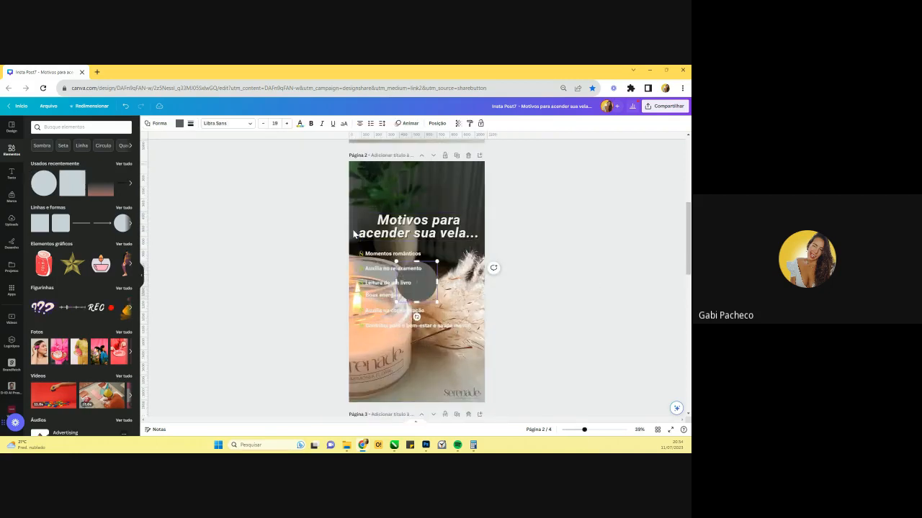
left_click_drag(416, 280, 369, 189)
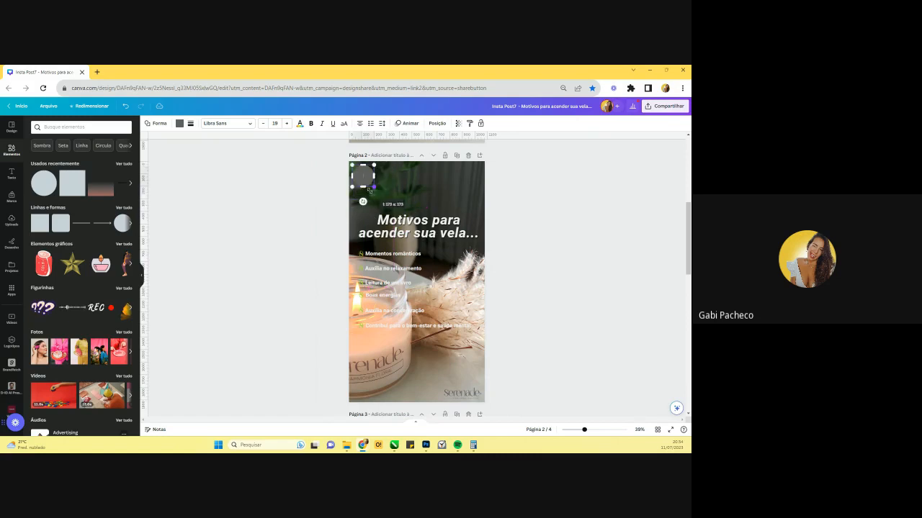
- Copy the "Momentos românticos" text to beside the circle and change the copy's wording to "serenadesvelas"
left_click(402, 257)
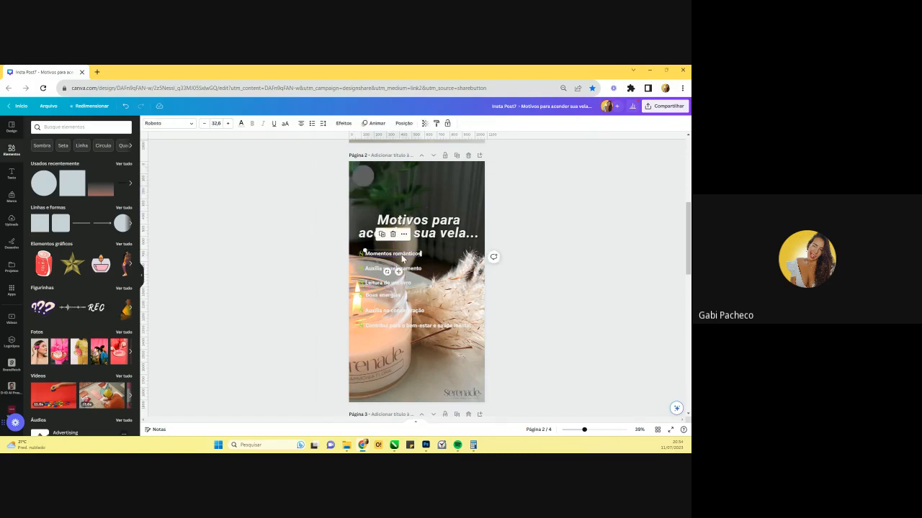
left_click_drag(402, 257, 416, 176)
double_click(416, 175)
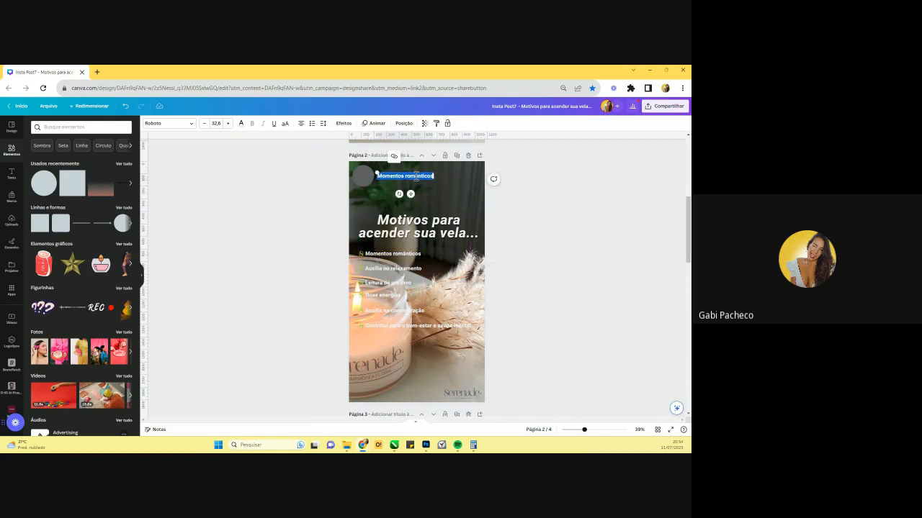
type("Se")
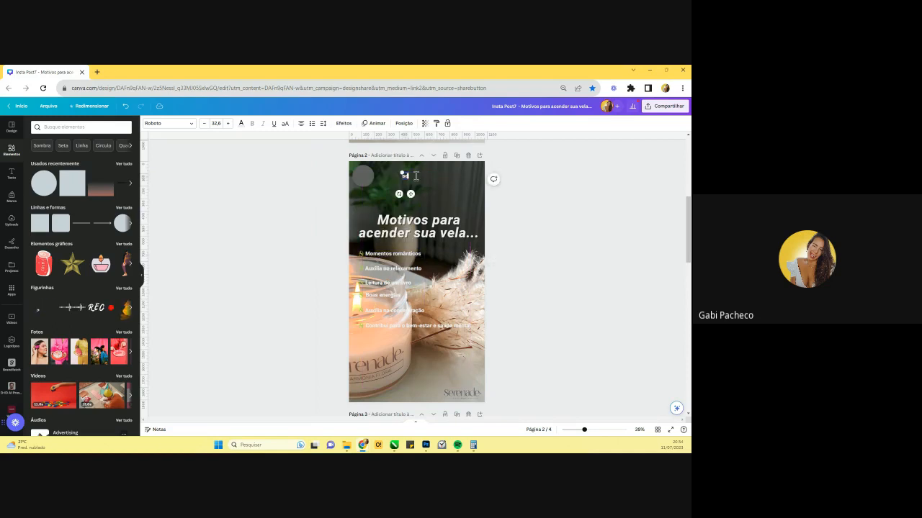
type("renade")
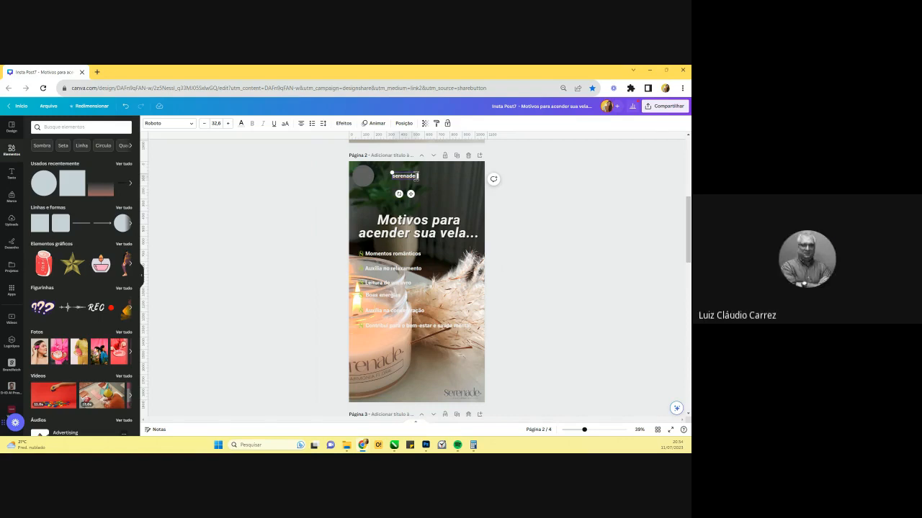
type(" ve")
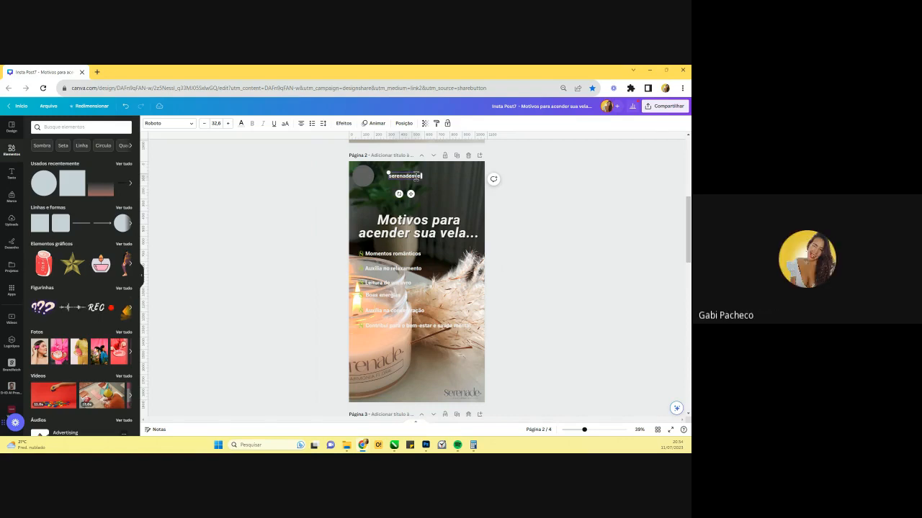
type("las")
left_click_drag(414, 171, 407, 172)
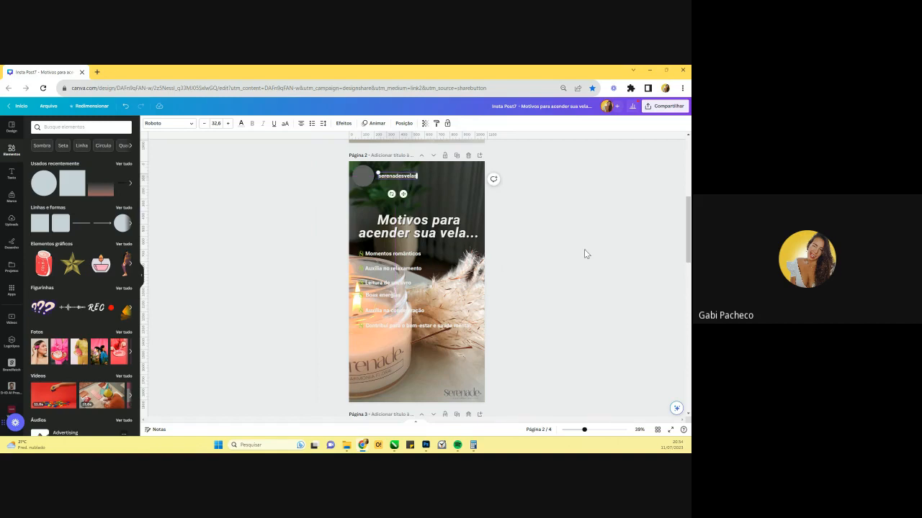
left_click(586, 254)
- Compare page 1's original layout with page 2's new profile header and title
left_click_drag(585, 430, 587, 430)
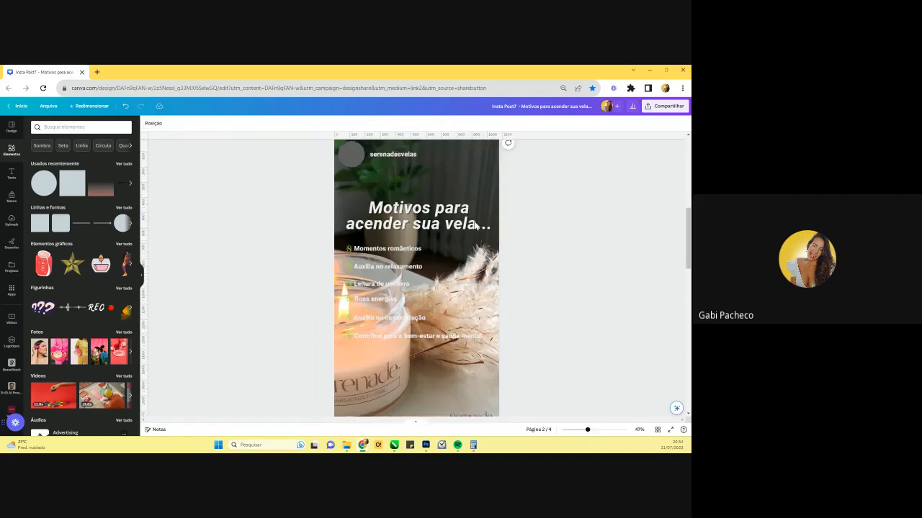
scroll(343, 213, "up", 2)
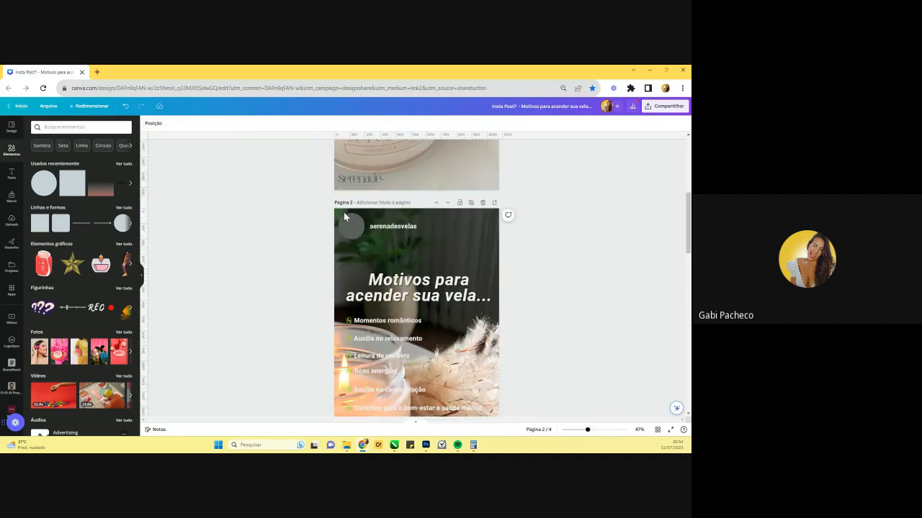
scroll(477, 236, "up", 2)
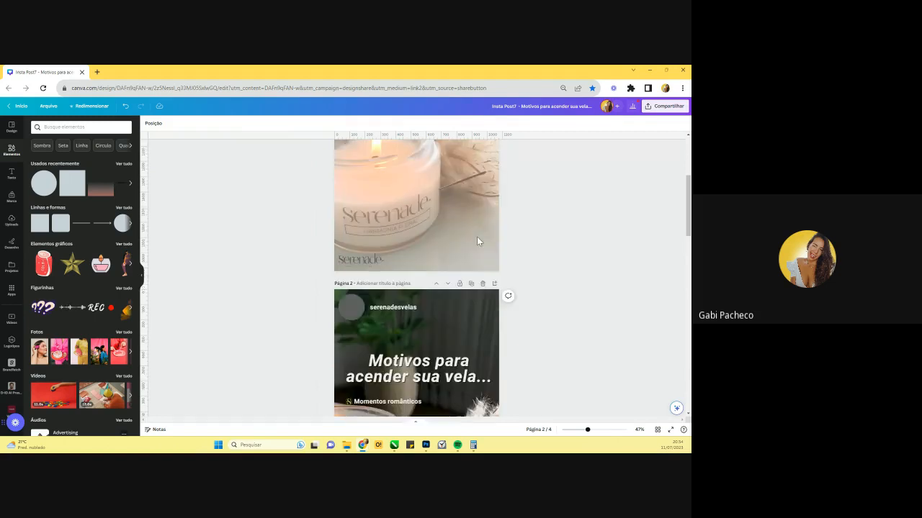
scroll(476, 236, "up", 5)
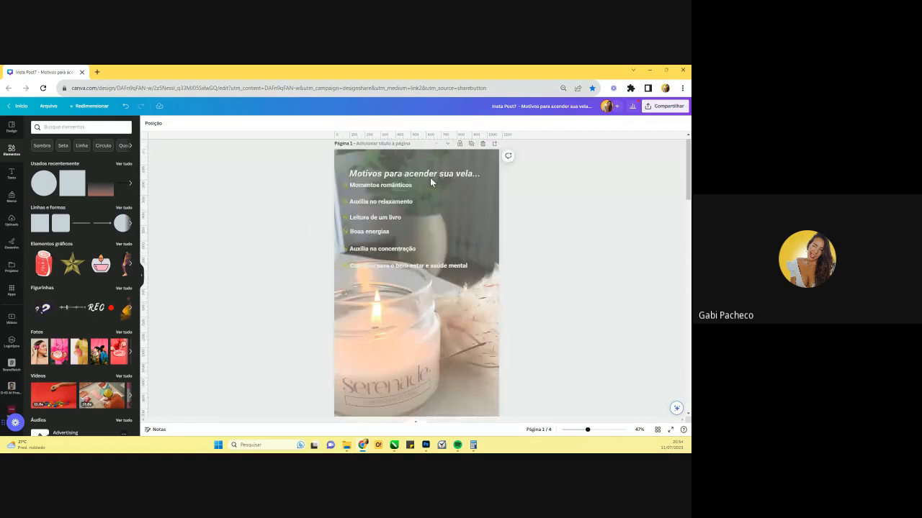
scroll(423, 266, "down", 5)
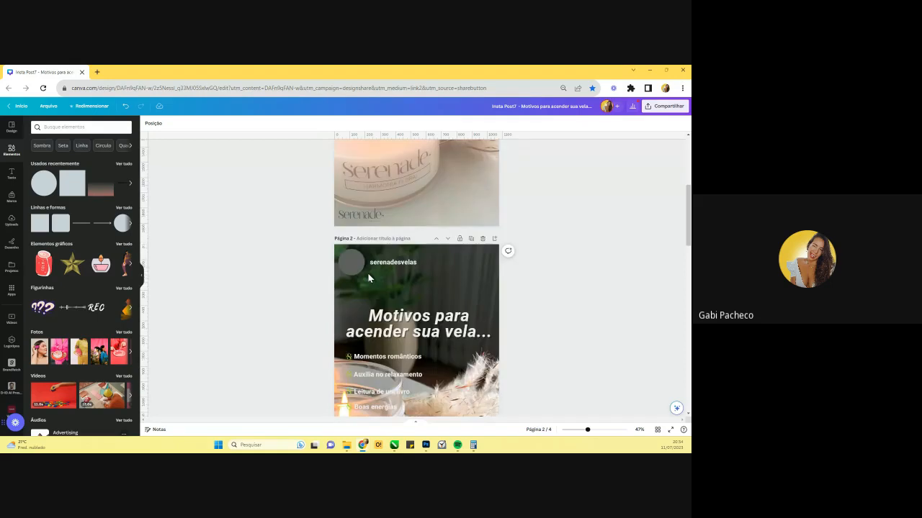
left_click_drag(587, 429, 593, 430)
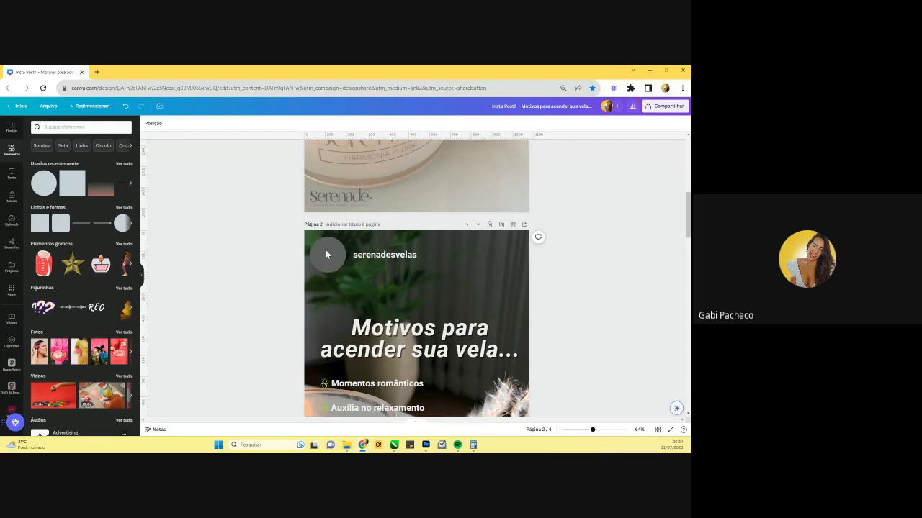
scroll(326, 250, "down", 3)
- Move page 2's title slightly up and left to centre it horizontally on the page
left_click(421, 232)
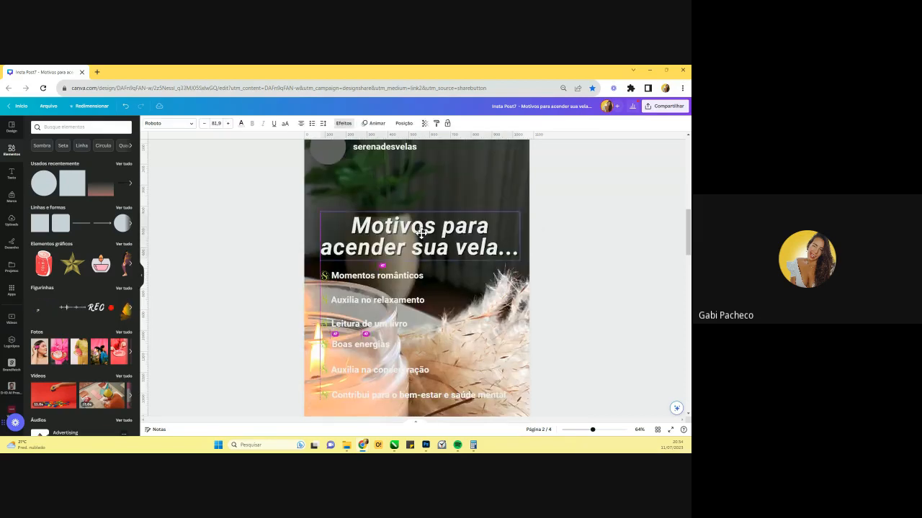
left_click(593, 430)
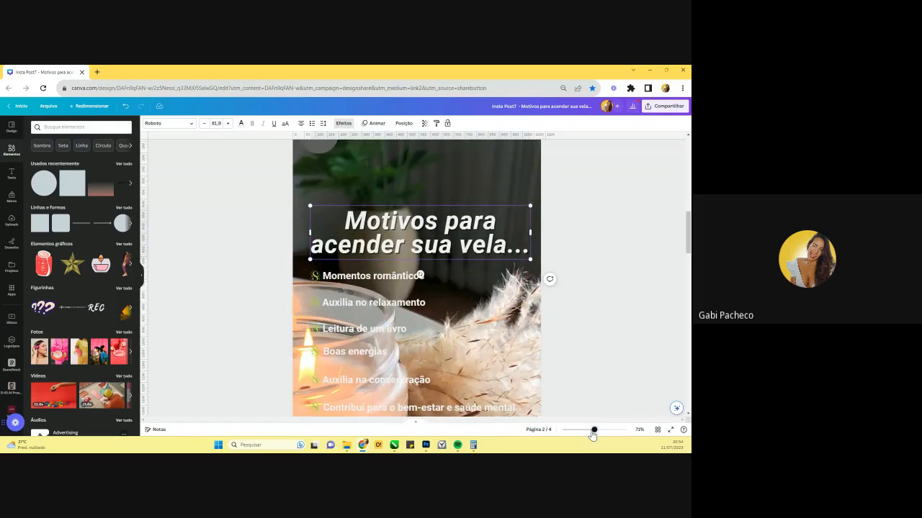
left_click_drag(593, 430, 591, 431)
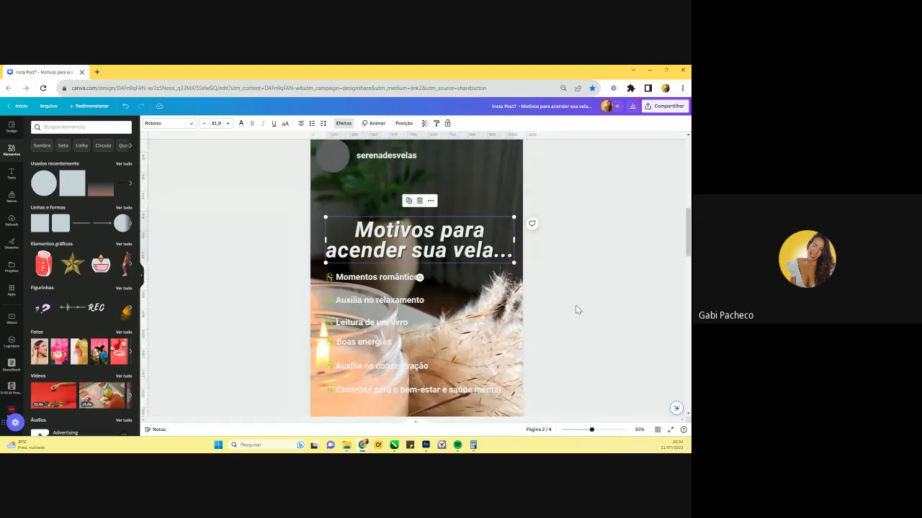
mouse_move(440, 244)
left_mouse_down()
mouse_move(441, 182)
mouse_move(439, 249)
left_mouse_up()
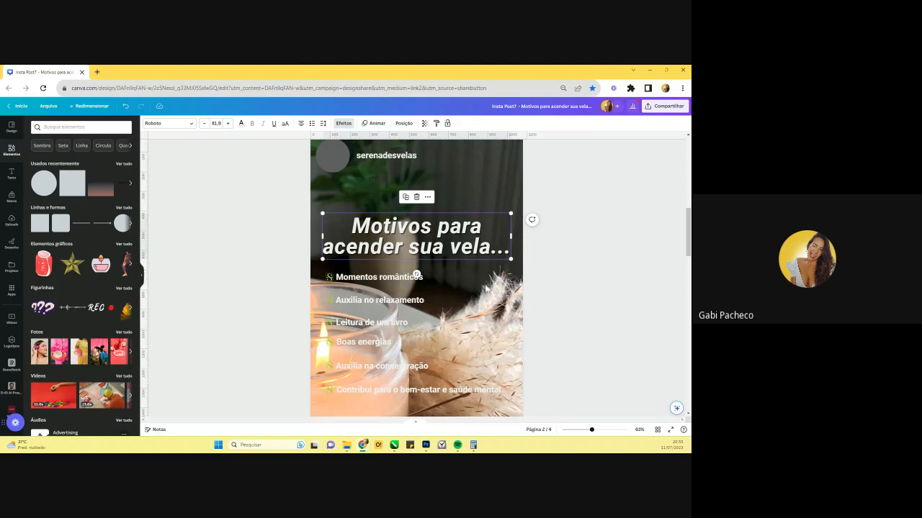
scroll(548, 340, "down", 2)
left_click(548, 339)
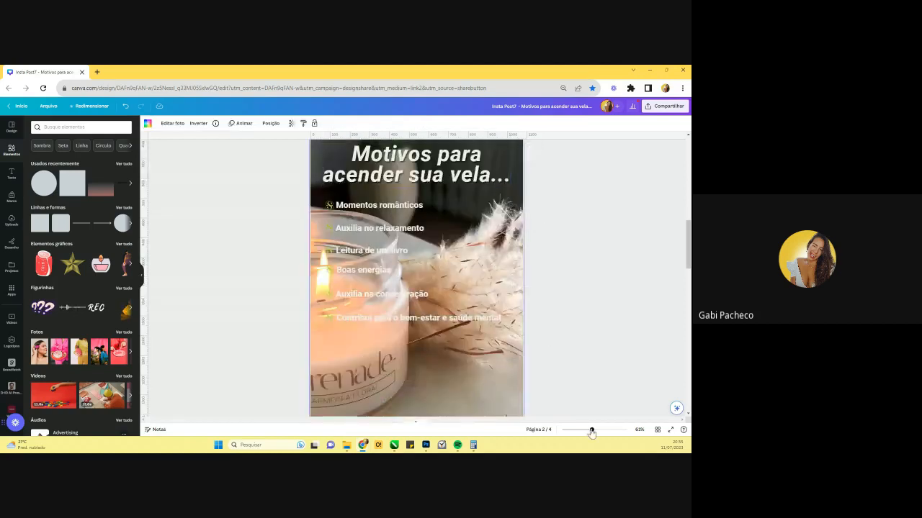
- Nudge the green S icon beside "Momentos românticos" slightly left on page 2
left_click_drag(592, 430, 586, 431)
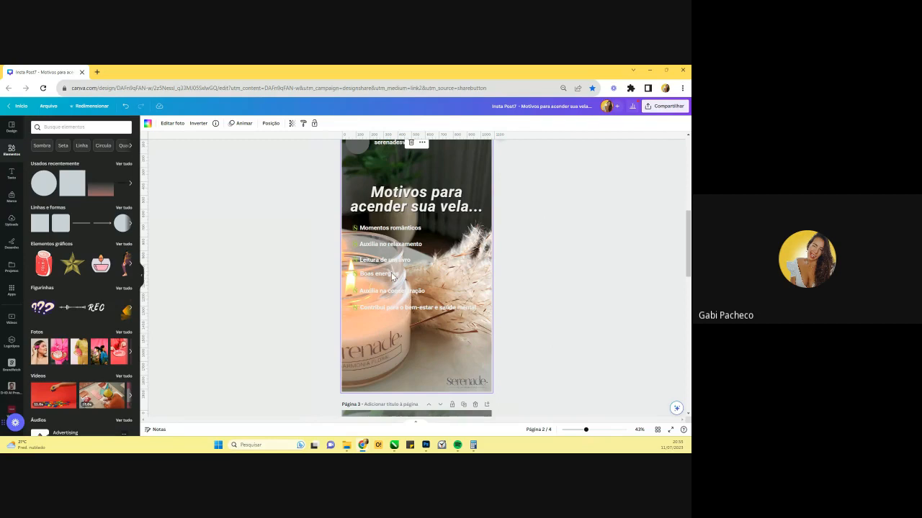
left_click_drag(587, 434, 604, 430)
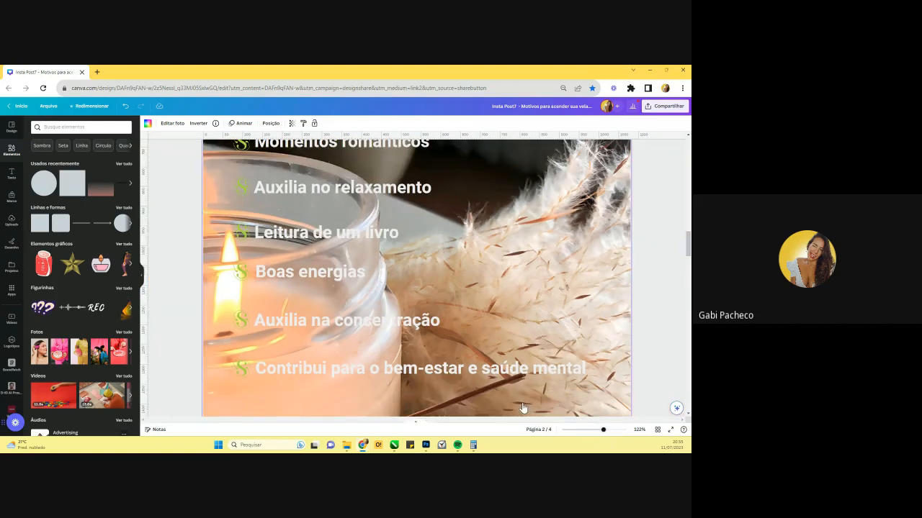
scroll(251, 211, "up", 2)
left_click(240, 249)
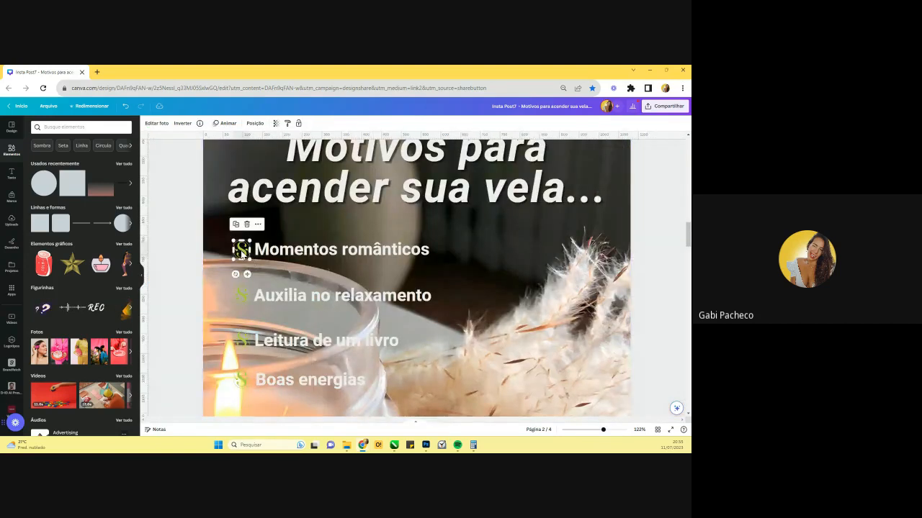
left_click_drag(231, 233, 236, 226)
key("Delete")
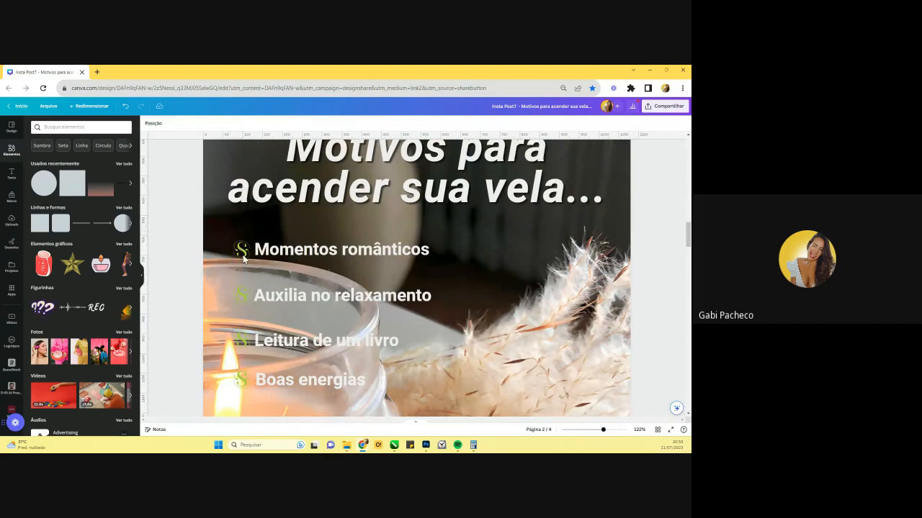
left_click(239, 248)
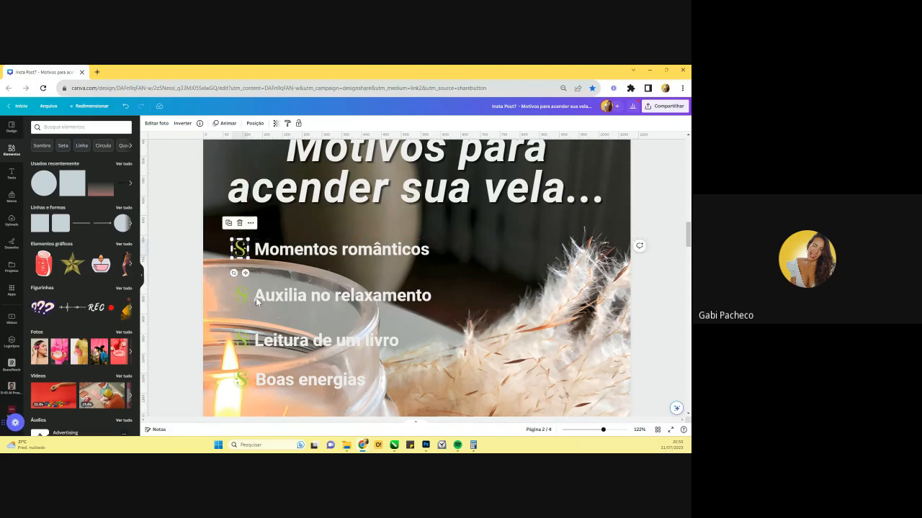
left_click_drag(603, 430, 591, 431)
left_click(550, 382)
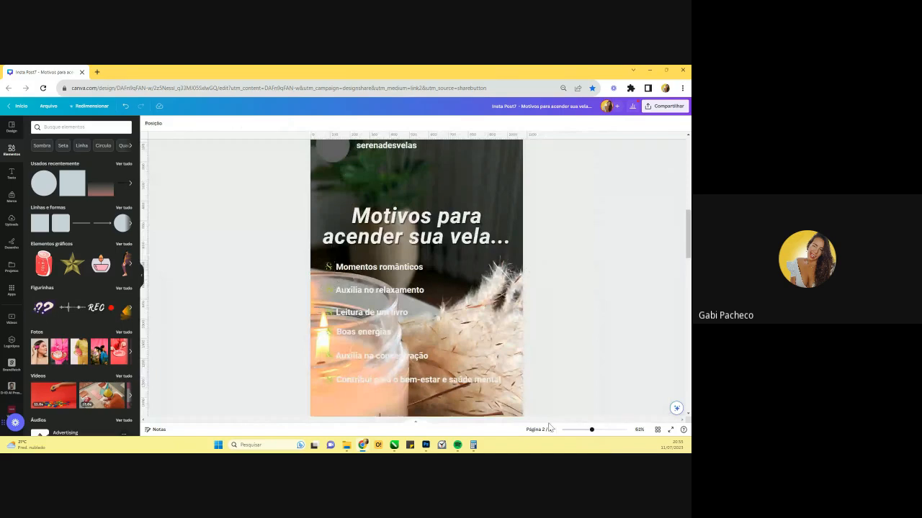
- Move page 2's "Momentos românticos" text right of its icon and format it as a numbered list item
scroll(422, 317, "up", 1)
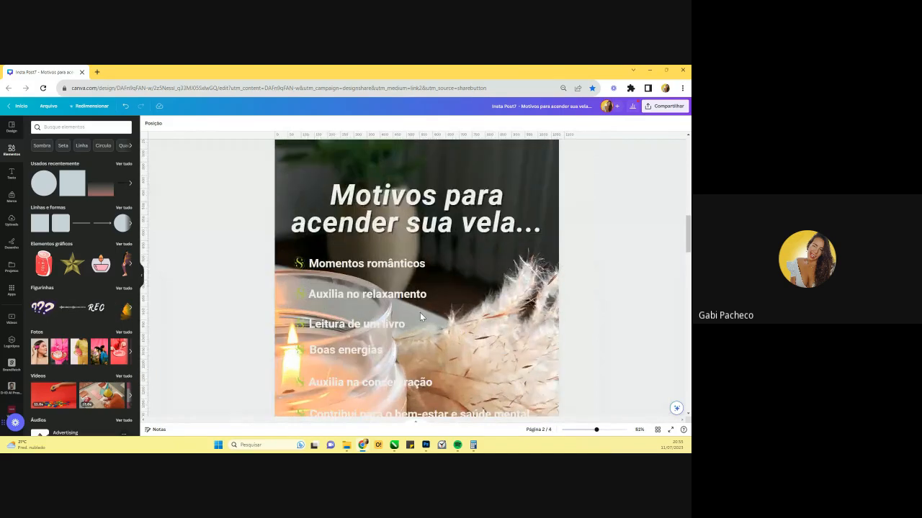
left_click(310, 263)
left_click(312, 124)
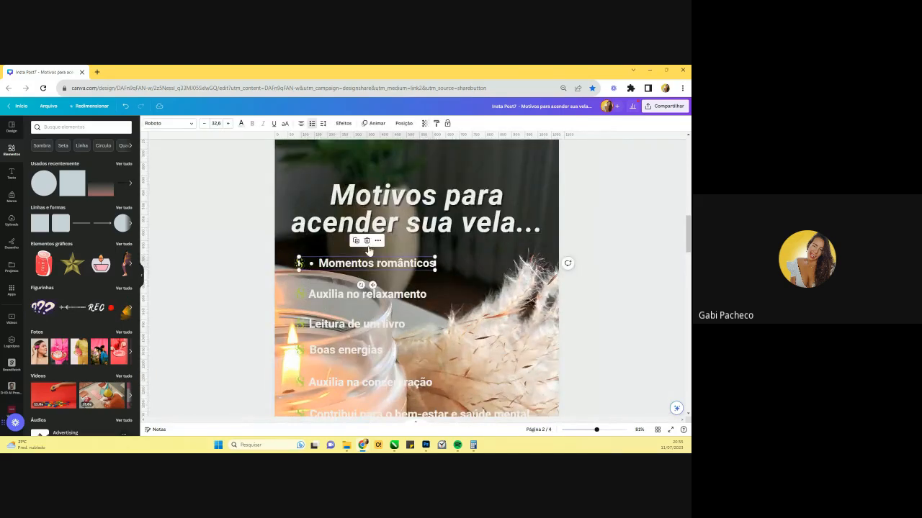
left_click_drag(347, 264, 375, 266)
left_click(312, 124)
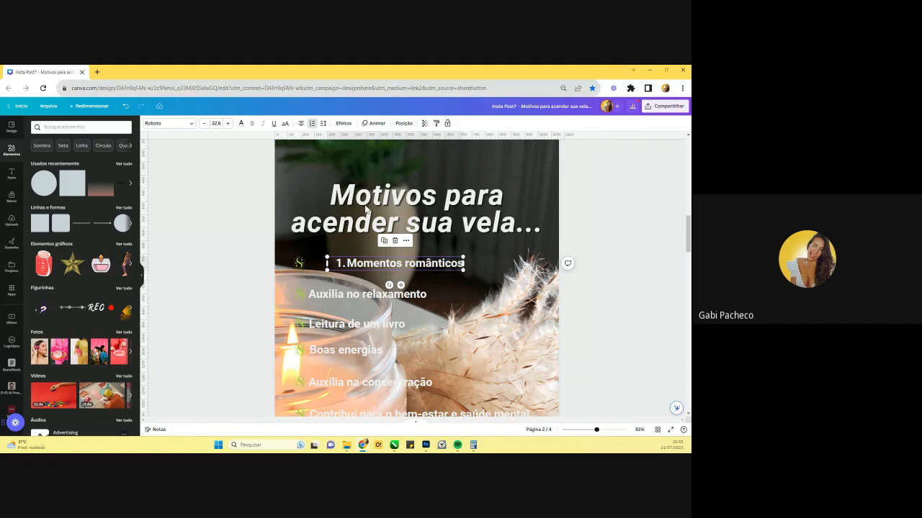
- Insert "6" before "Motivos" so page 2's title reads "6 Motivos para acender sua vela...", matching the list items
scroll(362, 257, "down", 2)
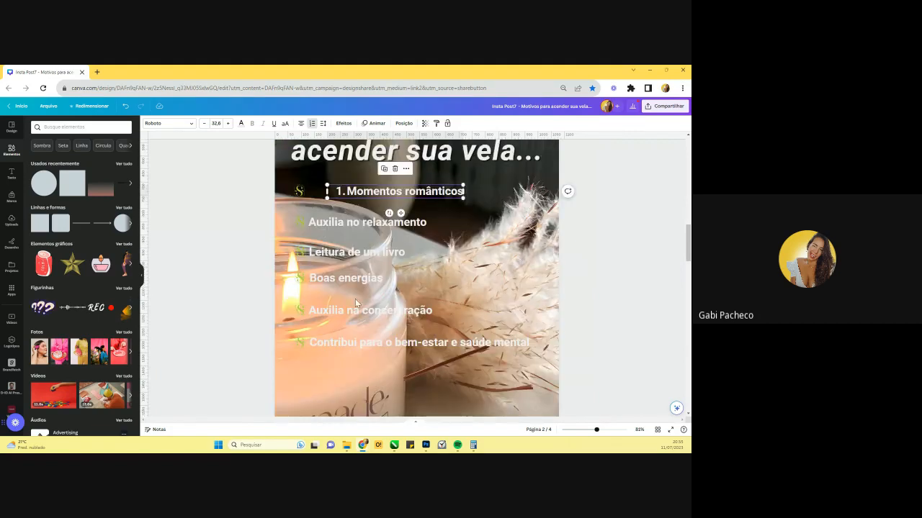
scroll(404, 226, "up", 3)
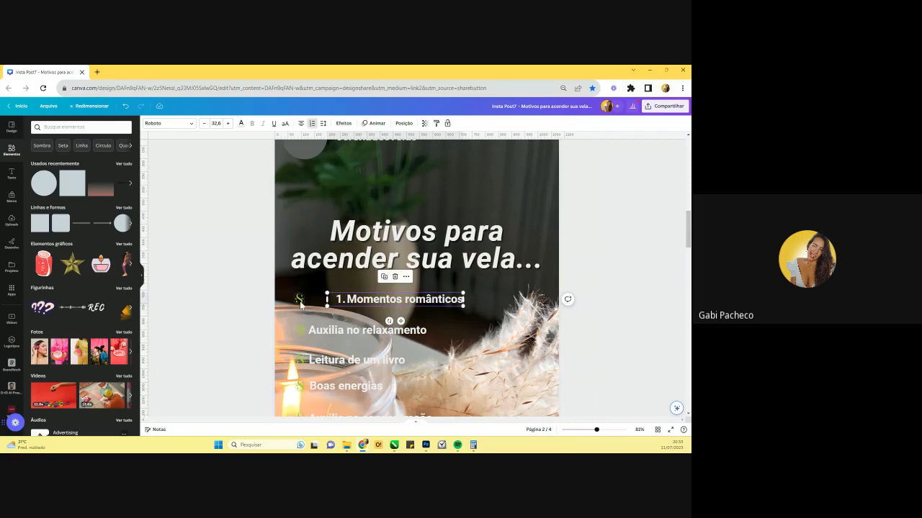
scroll(400, 367, "down", 1)
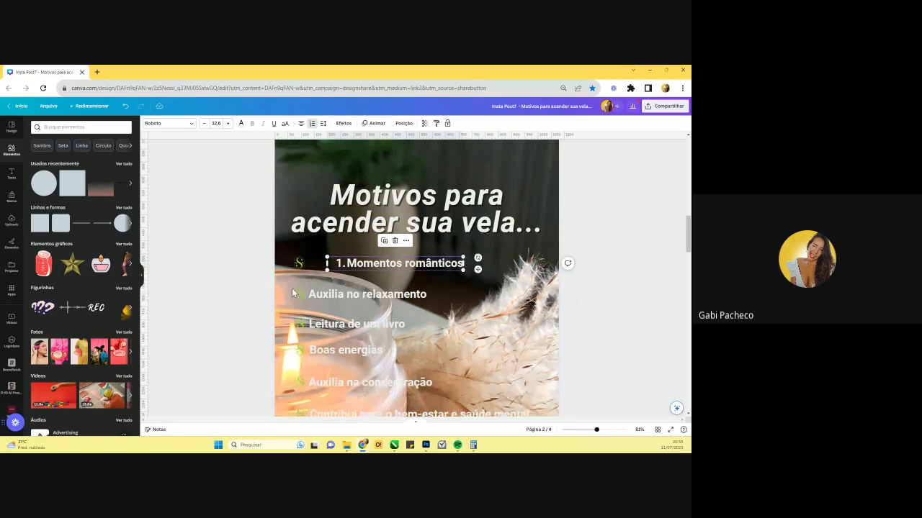
scroll(291, 288, "down", 1)
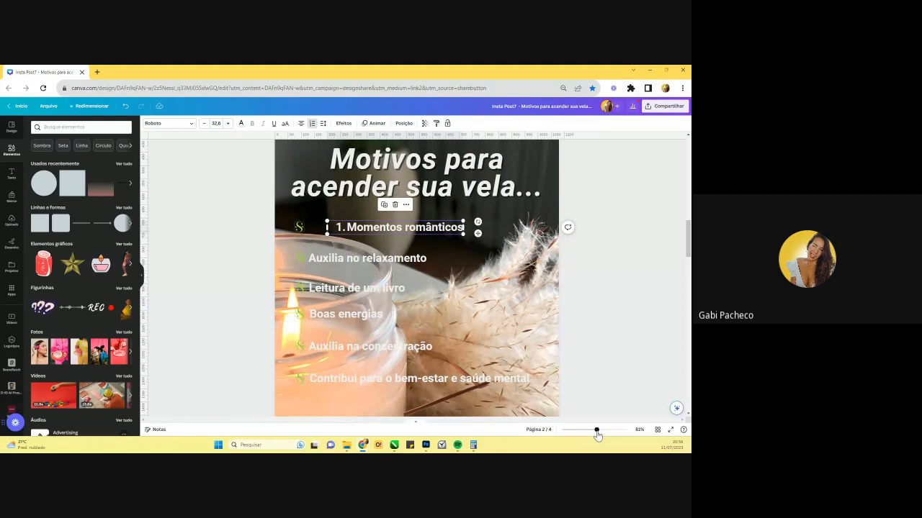
left_click(416, 168)
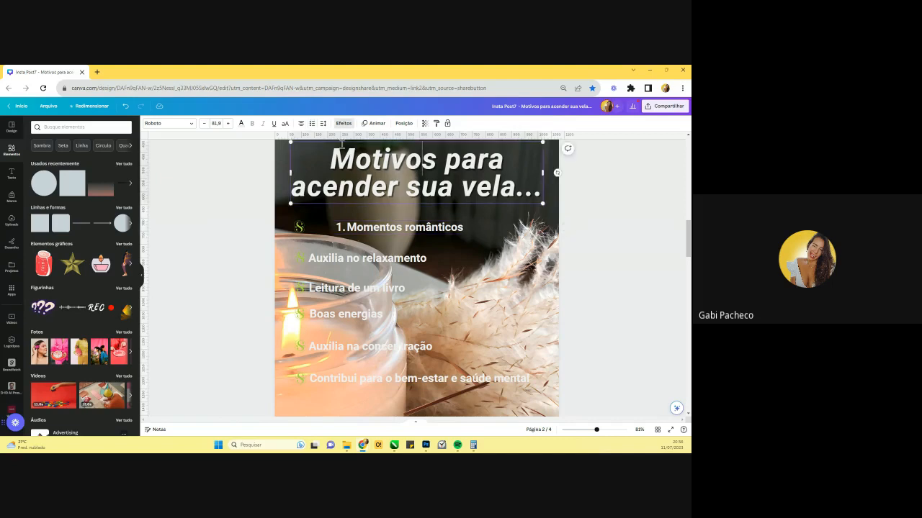
left_click(326, 159)
type("6")
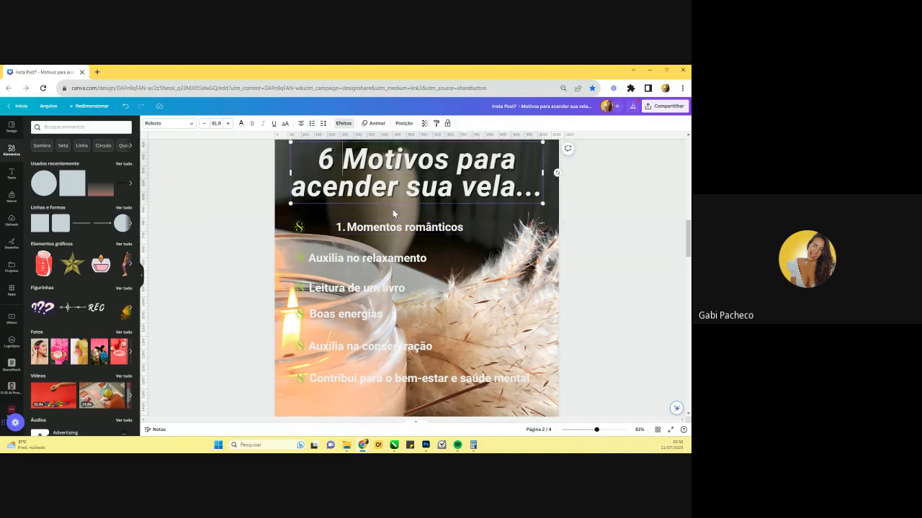
- Change the capital M of "Motivos" in page 2's title to lowercase so it reads "6 motivos para acender sua vela..."
left_click_drag(368, 166, 349, 164)
type("m")
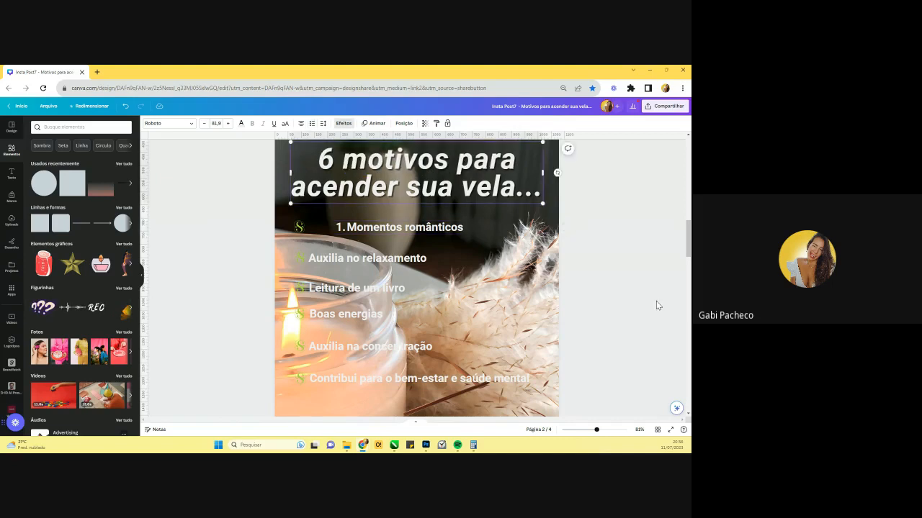
- Remove the green S icons beside the list items on page 2
left_click(298, 228)
left_click_drag(300, 228, 301, 260)
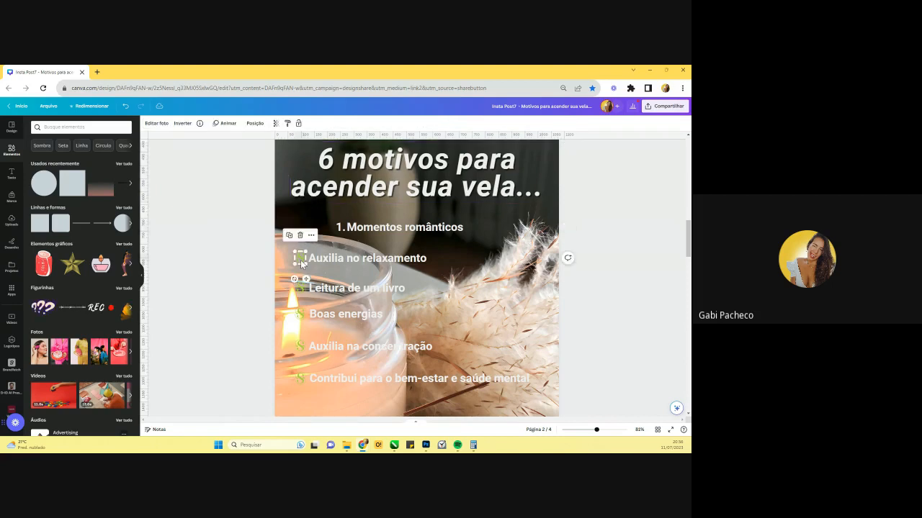
left_click(289, 235)
left_click(295, 253)
key("Delete")
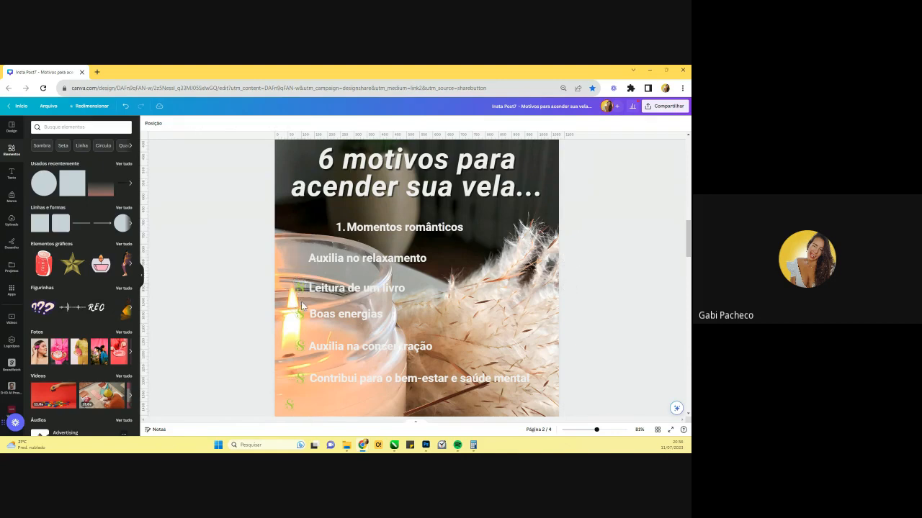
left_click(301, 293)
key("Delete")
left_click(301, 314)
key("Delete")
left_click(301, 347)
key("Delete")
left_click(301, 380)
key("Delete")
- Transfer the "Auxilia no relaxamento" text into the numbered list as item 2, below "Momentos românticos"
left_click(410, 260)
double_click(410, 260)
key("ctrl+c")
key("BackSpace")
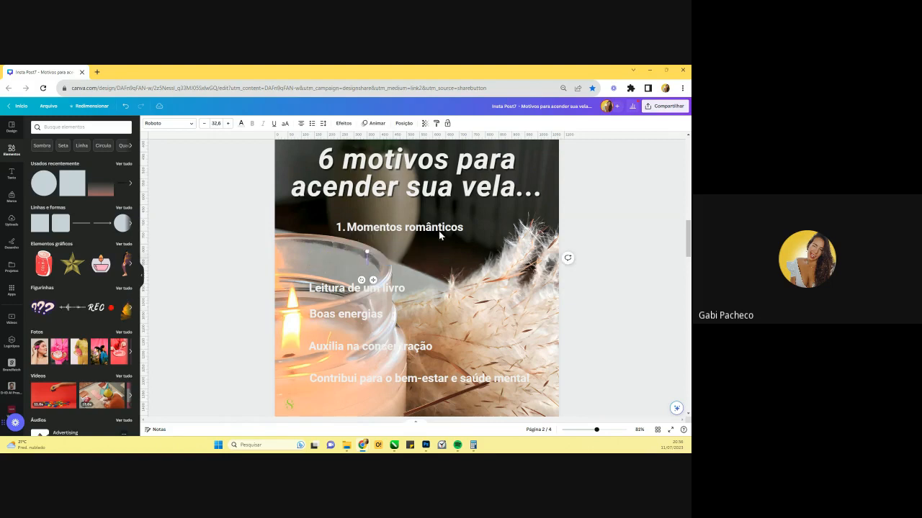
left_click(460, 231)
left_click(462, 229)
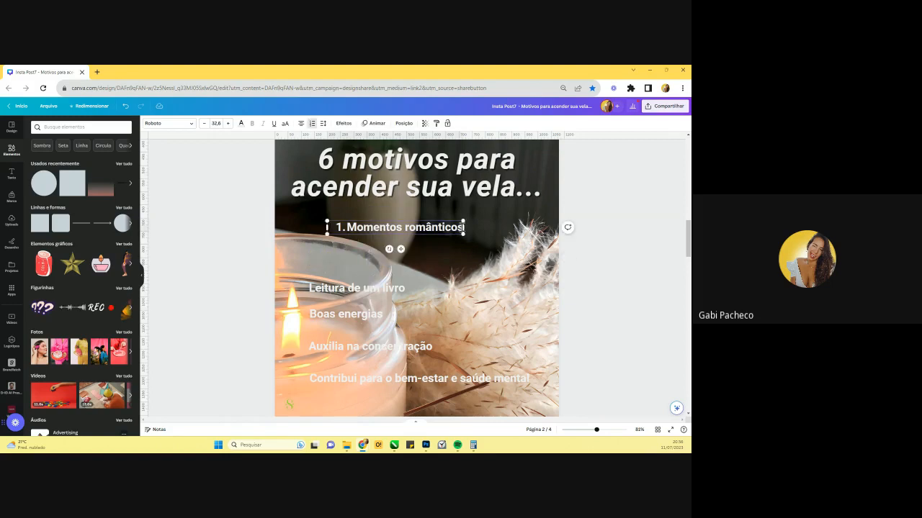
key("Return")
key("ctrl+v")
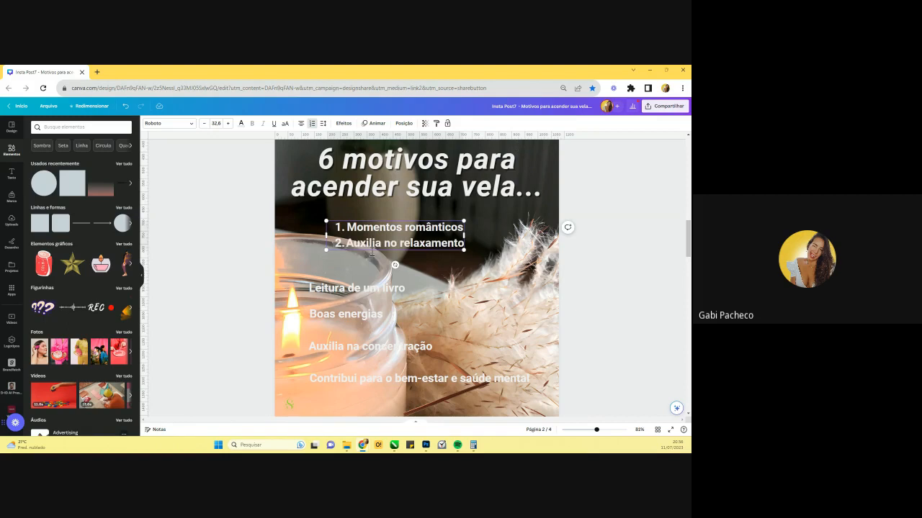
- Cut "Leitura de um livro" from its separate text box and paste it into the numbered list as item 3
double_click(364, 286)
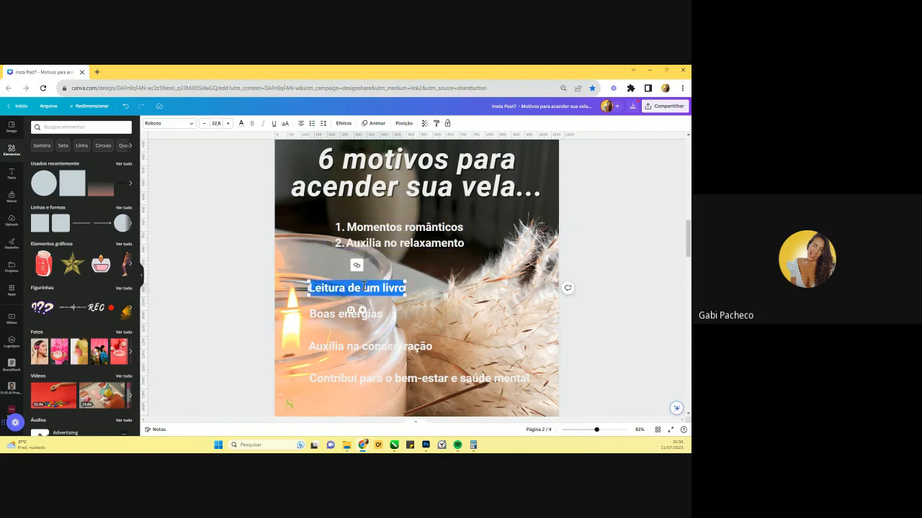
key("ctrl+x")
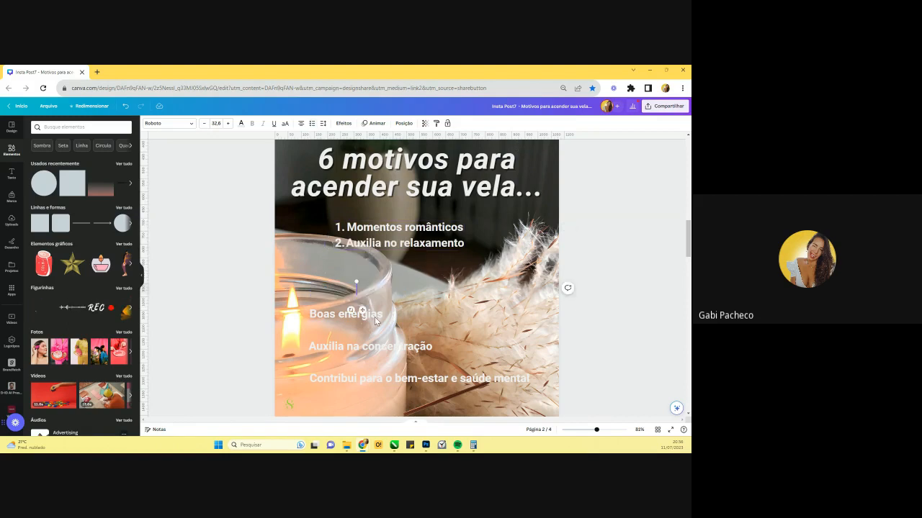
left_click(375, 318)
left_click(608, 431)
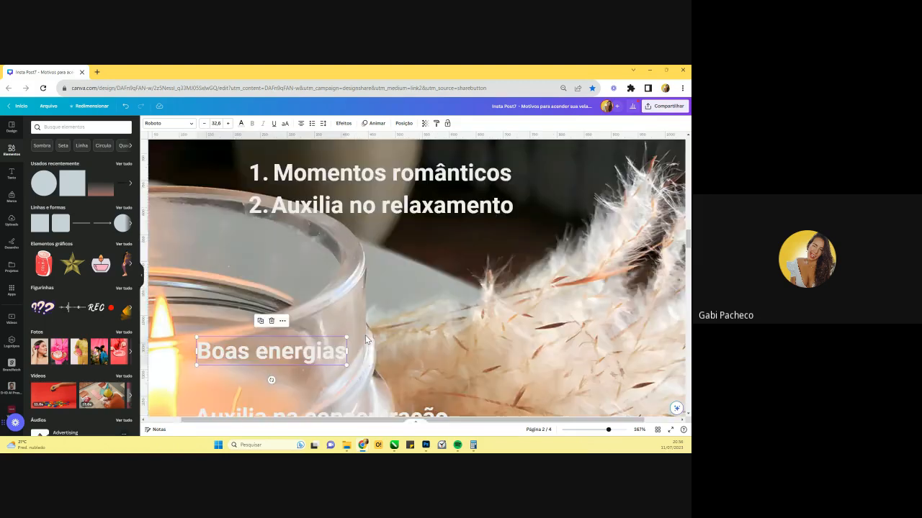
scroll(311, 249, "down", 3)
left_click_drag(311, 249, 327, 247)
left_click_drag(290, 310, 362, 296)
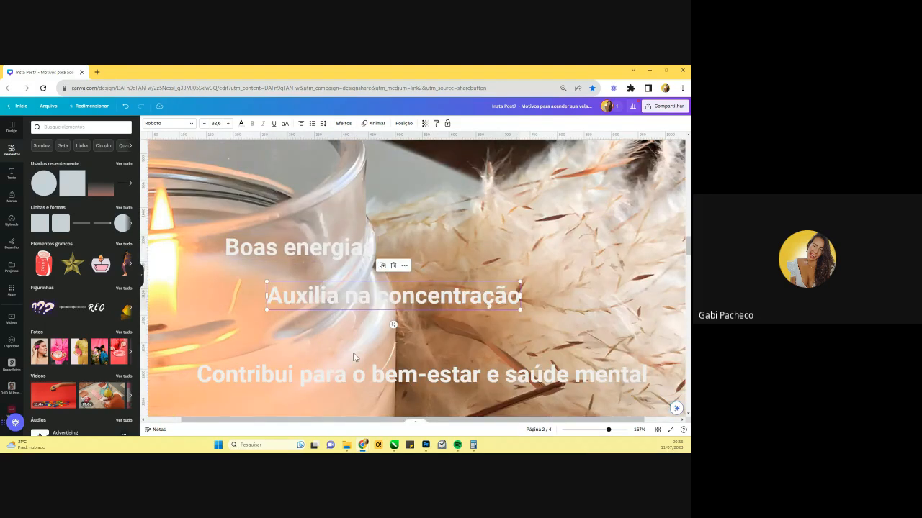
left_click_drag(353, 357, 363, 357)
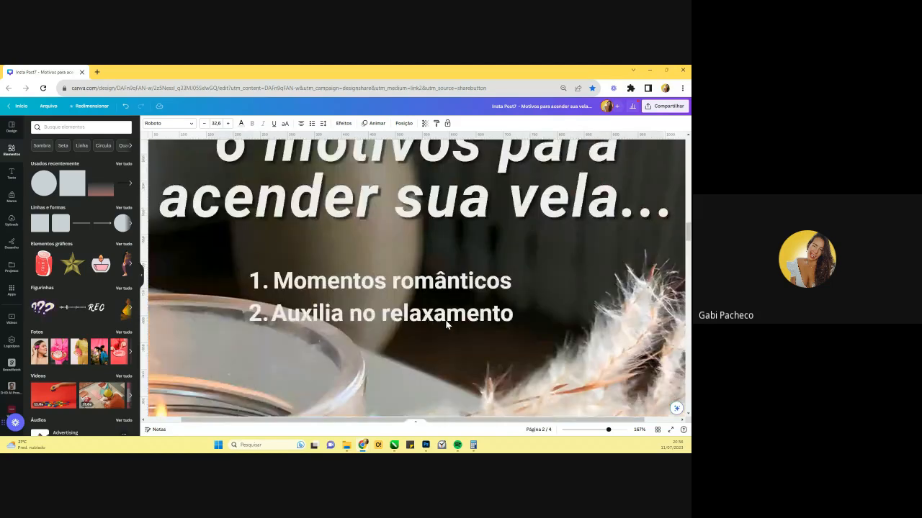
triple_click(446, 321)
left_click(536, 309)
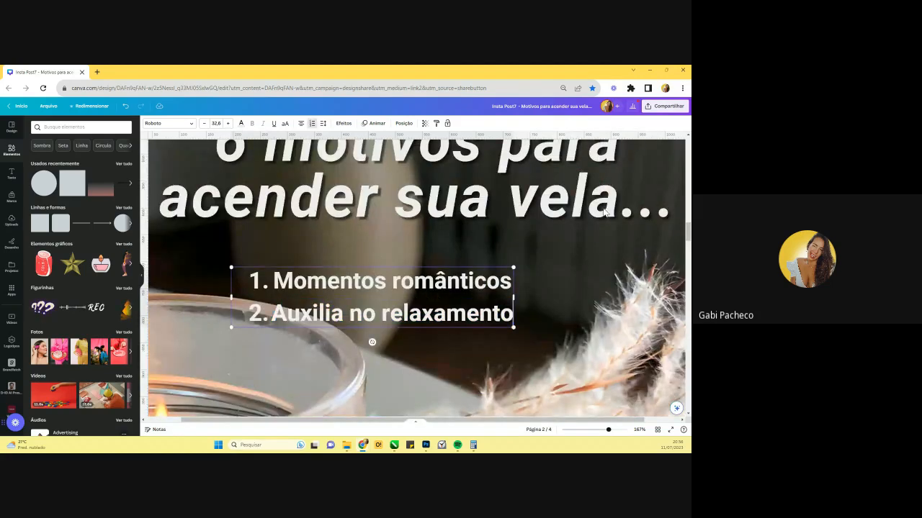
key("Return")
key("ctrl+v")
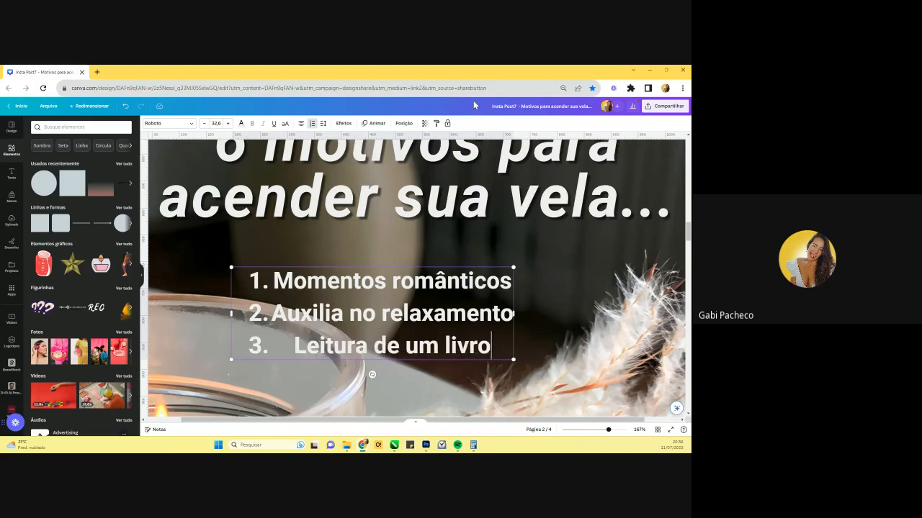
- Cut the separate "Boas energias" text and add it to the numbered list as item 4
scroll(428, 287, "down", 2)
scroll(427, 287, "down", 2)
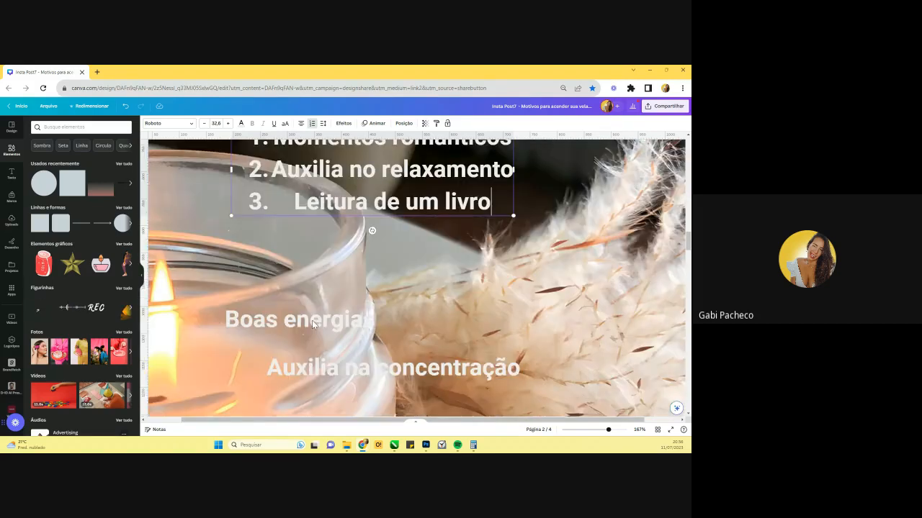
double_click(313, 321)
key("ctrl+x")
double_click(440, 201)
left_click(492, 210)
key("Return")
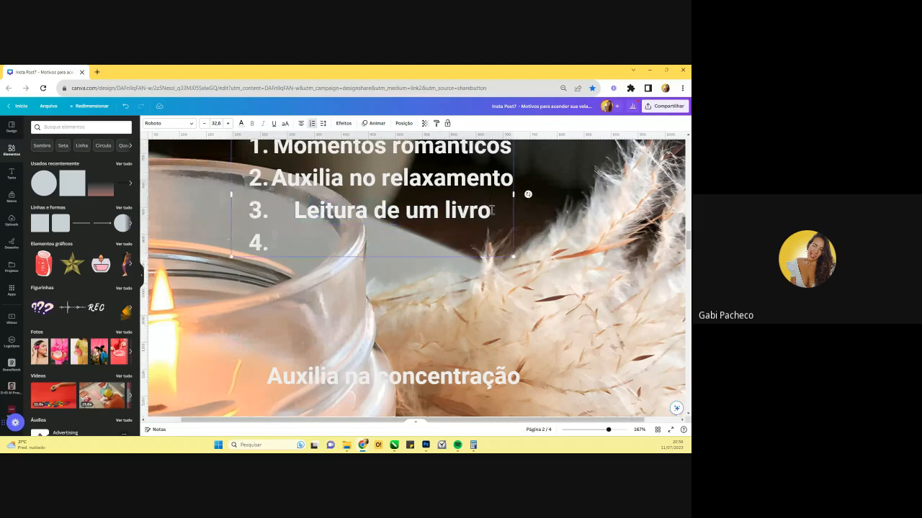
key("ctrl+v")
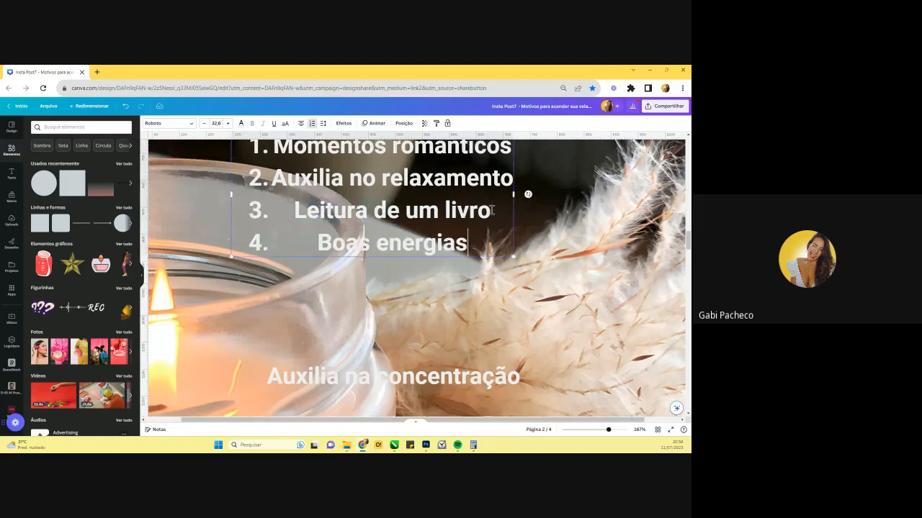
- Move the "Auxilia na concentração" text into the numbered list as item 5
left_click(418, 380)
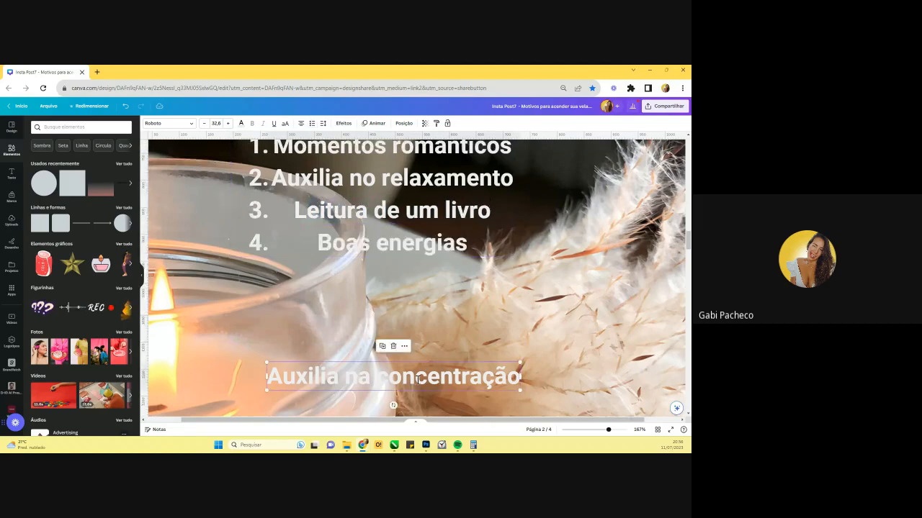
key("ctrl+a")
key("ctrl+x")
left_click(471, 209)
triple_click(488, 243)
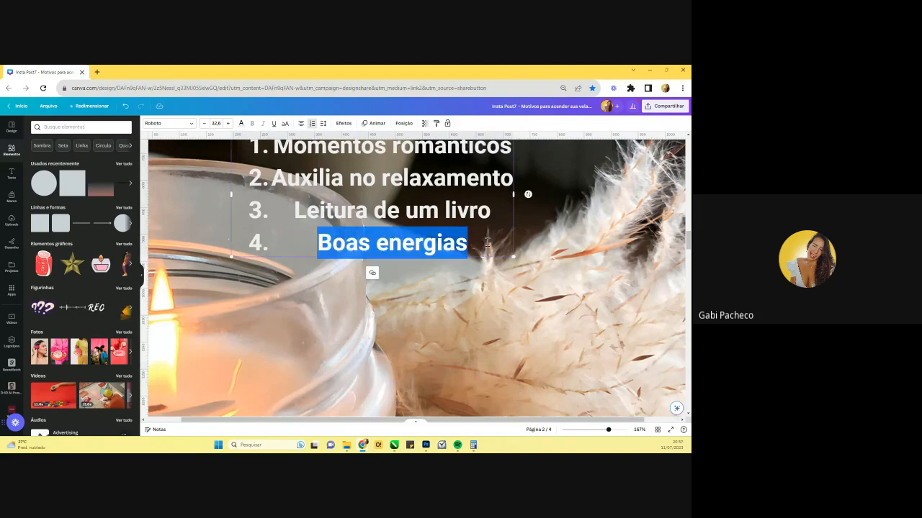
left_click(488, 243)
key("Return")
key("ctrl+v")
- Cut "Contribui para o bem-estar e saúde mental" and paste it as item 6 at the end of the numbered list
scroll(390, 295, "down", 1)
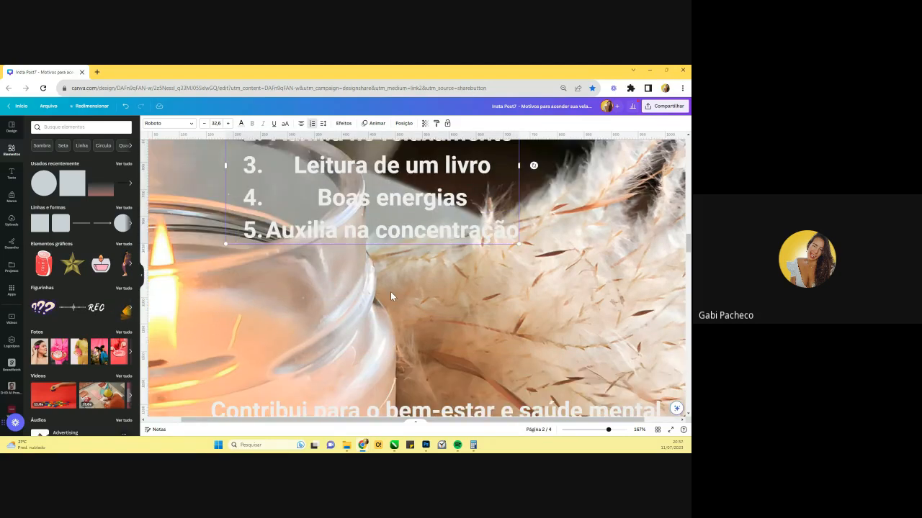
scroll(390, 295, "down", 4)
triple_click(401, 241)
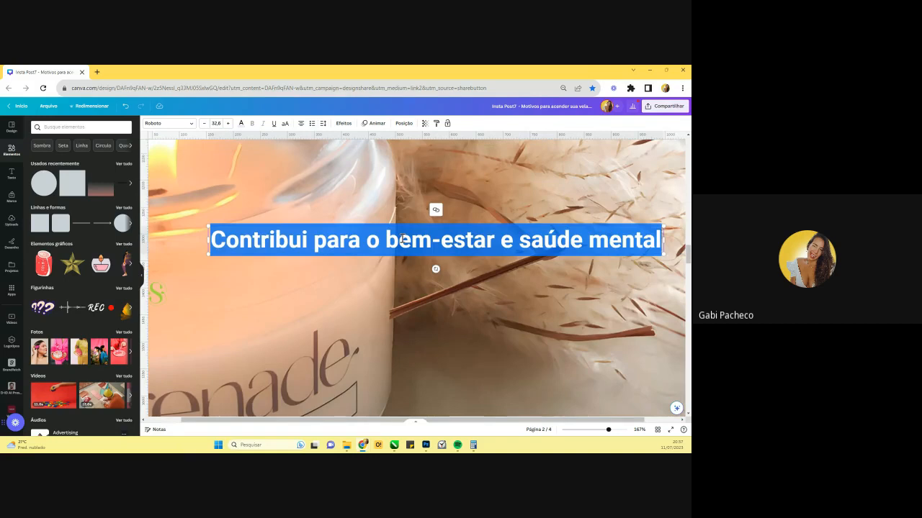
key("ctrl+x")
scroll(401, 241, "up", 3)
left_click(401, 237)
scroll(401, 238, "up", 3)
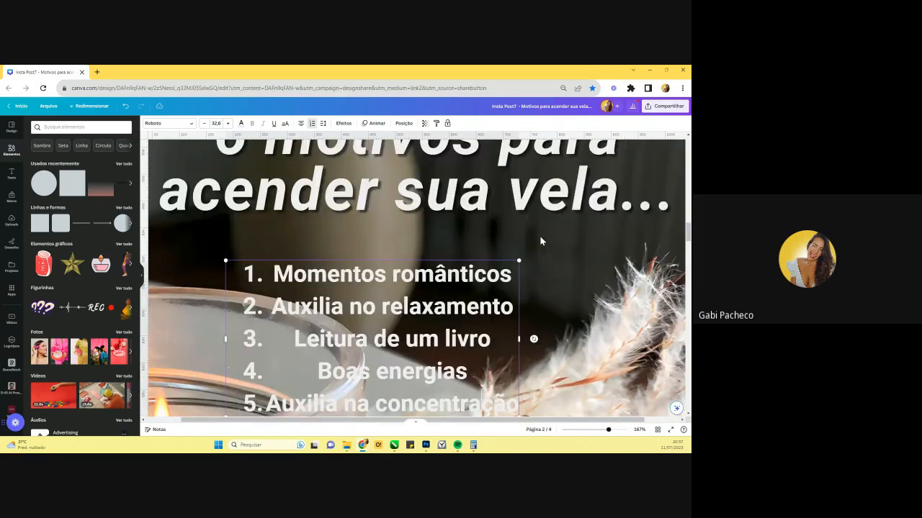
scroll(515, 338, "down", 2)
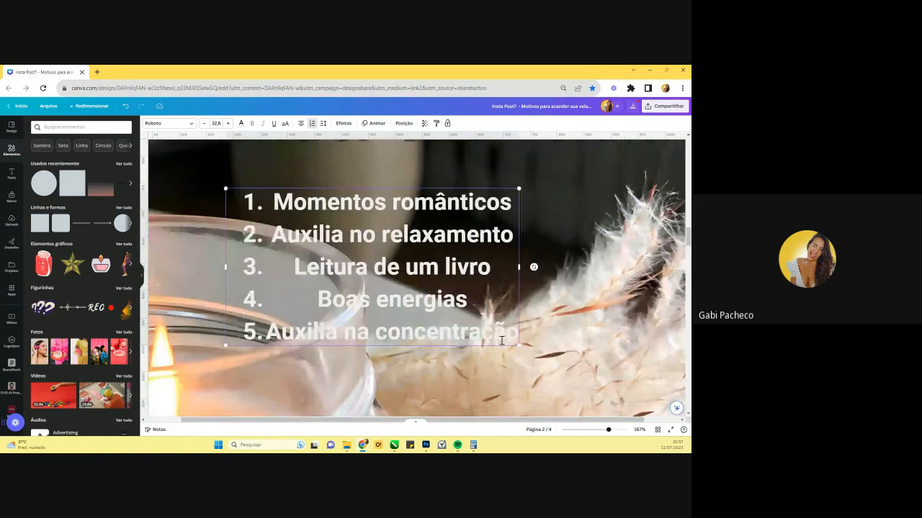
key("Return")
key("ctrl+v")
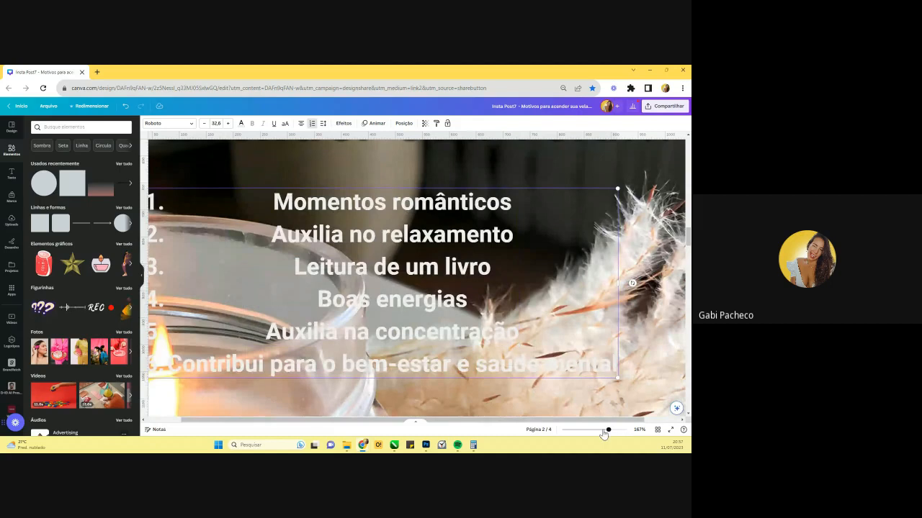
- Narrow the numbered list's text box from its left side so the last item wraps, and shift it slightly up and right
left_click_drag(605, 430, 589, 430)
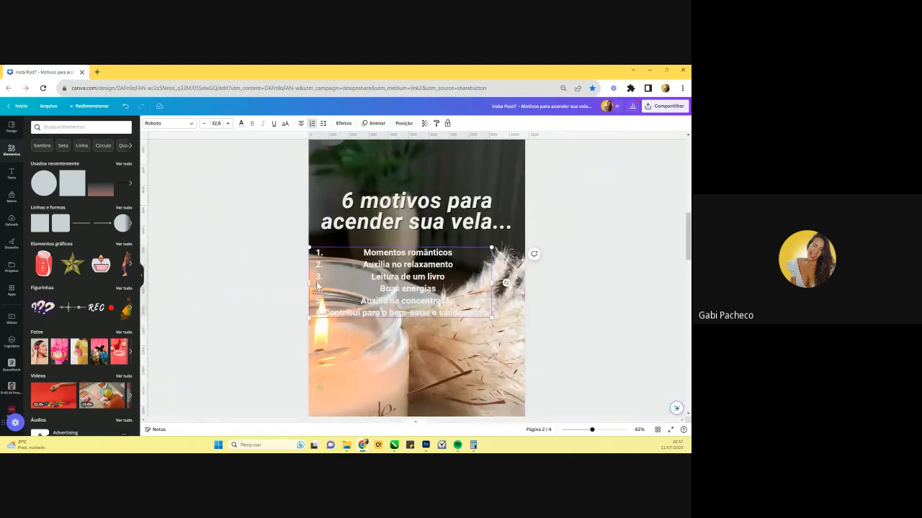
left_click_drag(317, 284, 375, 288)
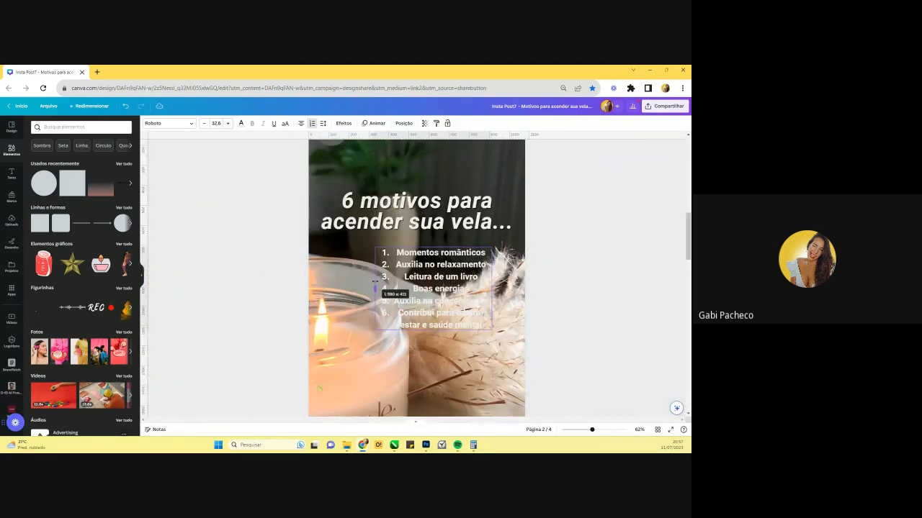
left_click(606, 430)
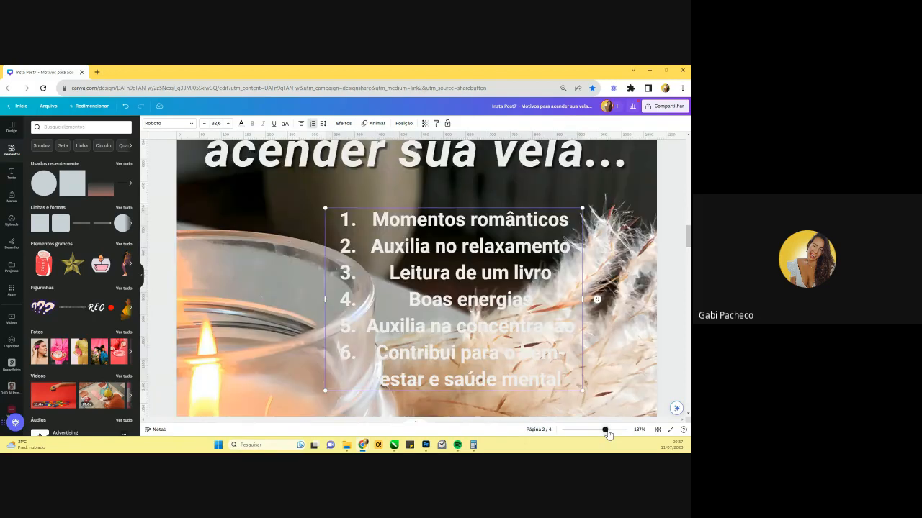
left_click_drag(606, 430, 607, 430)
left_click_drag(428, 208, 441, 178)
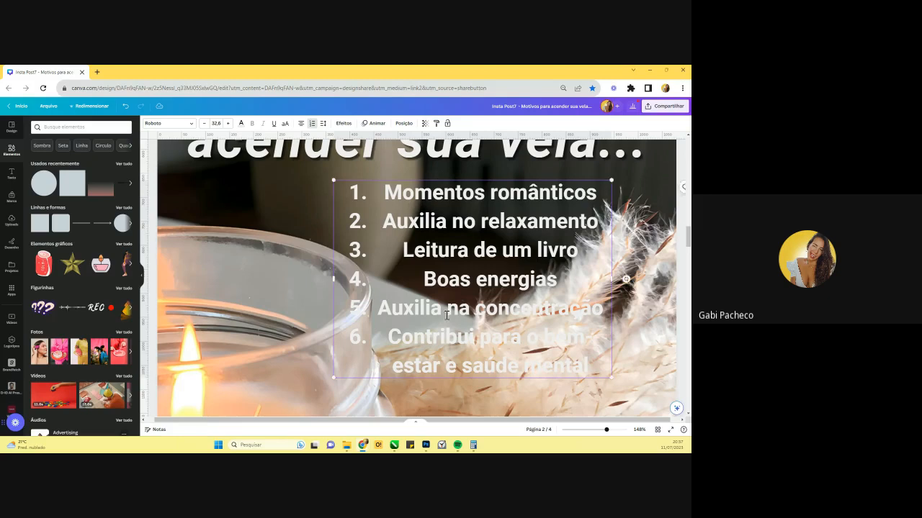
- Left-align all six numbered list items and move the list further right, clear of the candle jar
left_click_drag(432, 366, 408, 250)
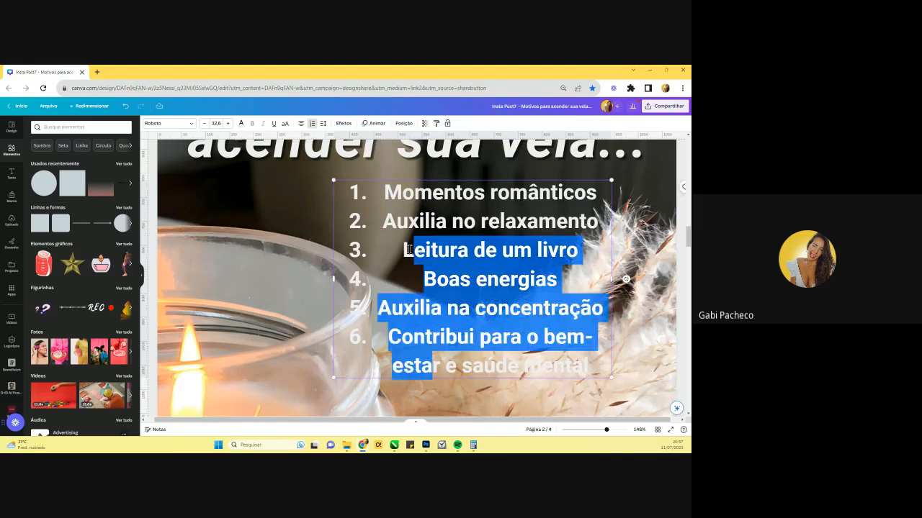
left_click_drag(588, 365, 400, 269)
key("ctrl+a")
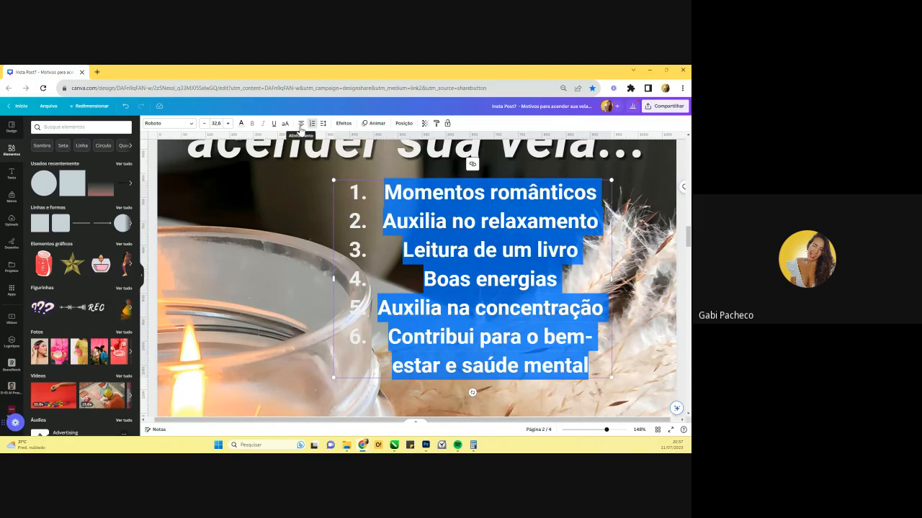
left_click(300, 128)
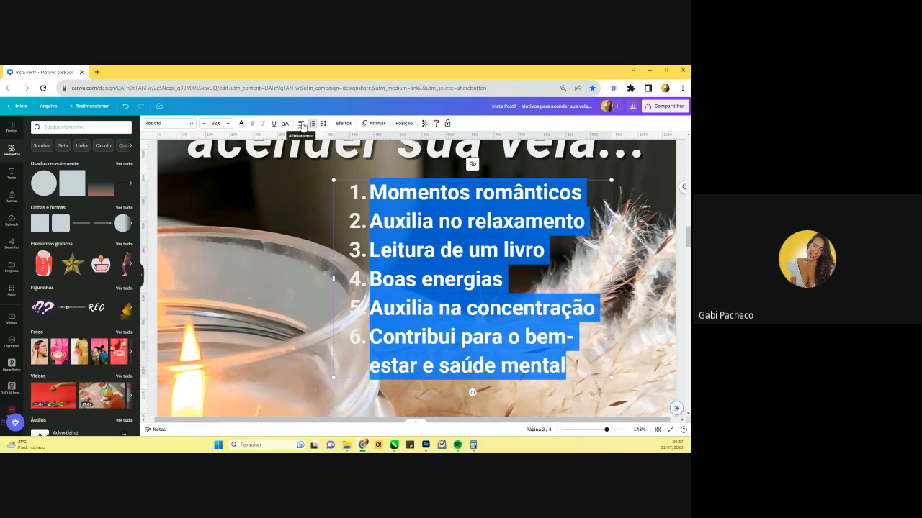
left_click(373, 245)
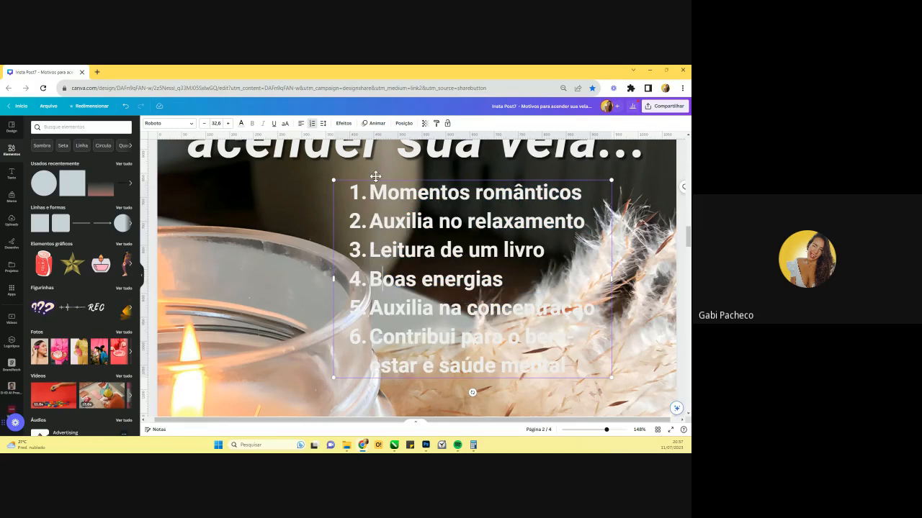
left_click_drag(375, 176, 418, 338)
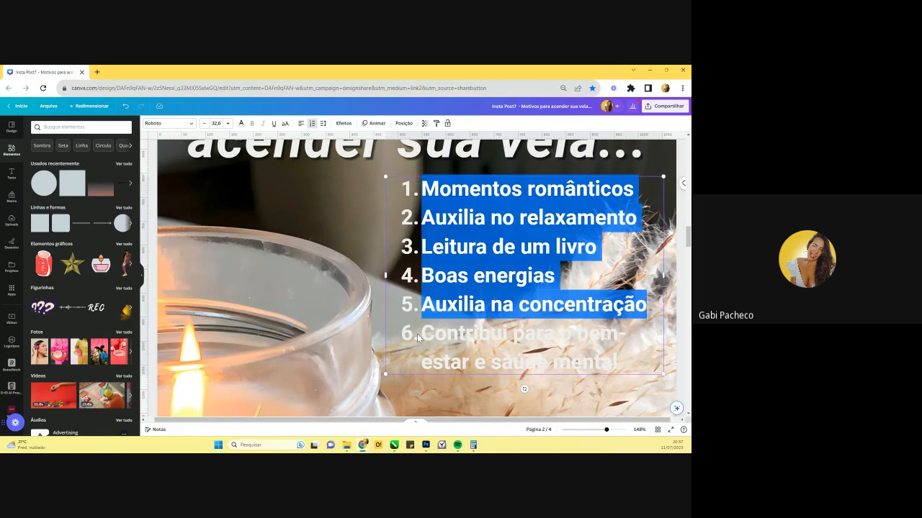
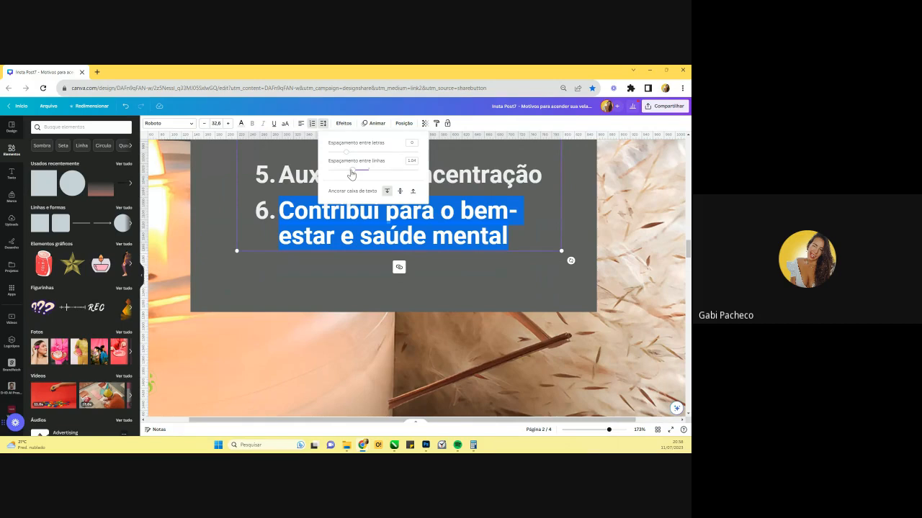
scroll(457, 228, "up", 2)
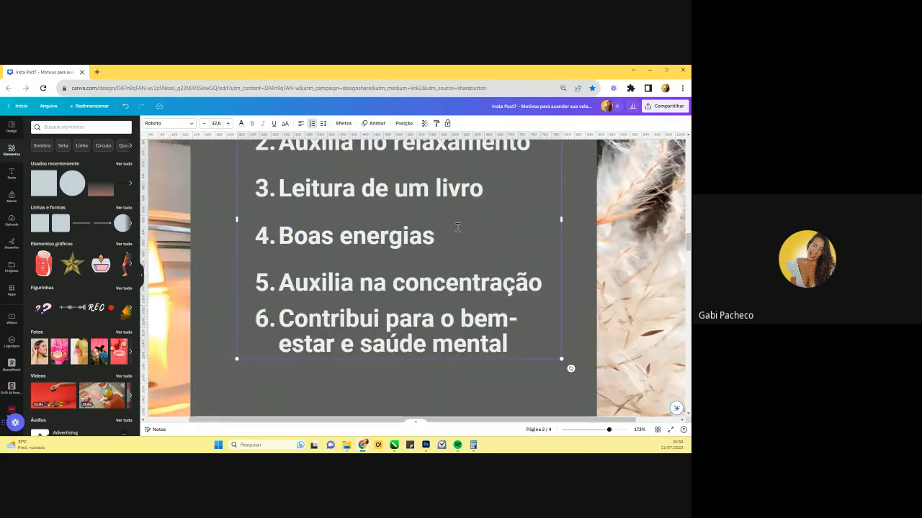
scroll(457, 227, "up", 1)
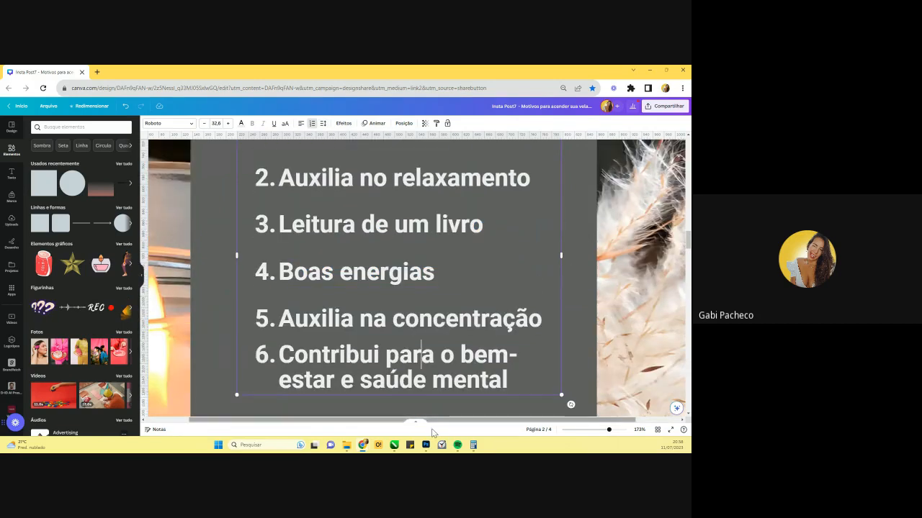
- Raise the line spacing of list items 5 and 6 to 2.01
triple_click(368, 355)
triple_click(287, 344)
left_click_drag(287, 344, 289, 347)
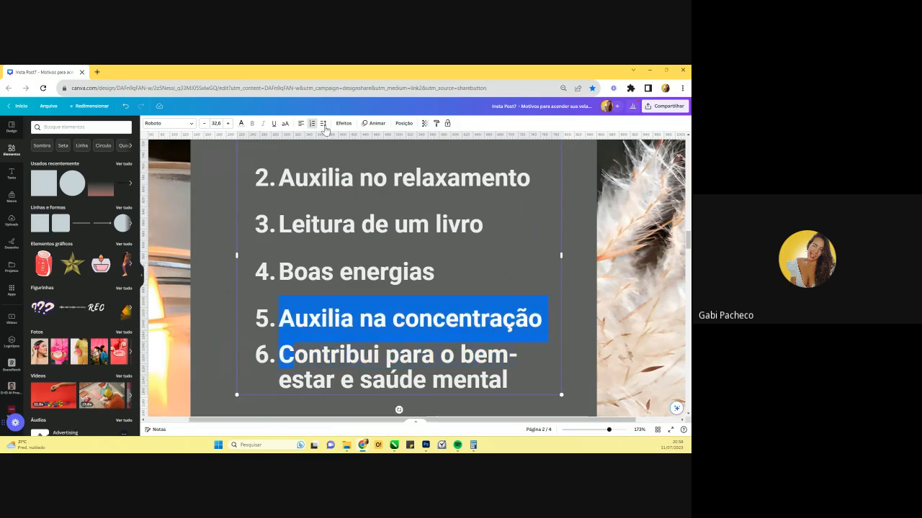
left_click(324, 124)
left_click_drag(393, 175, 397, 176)
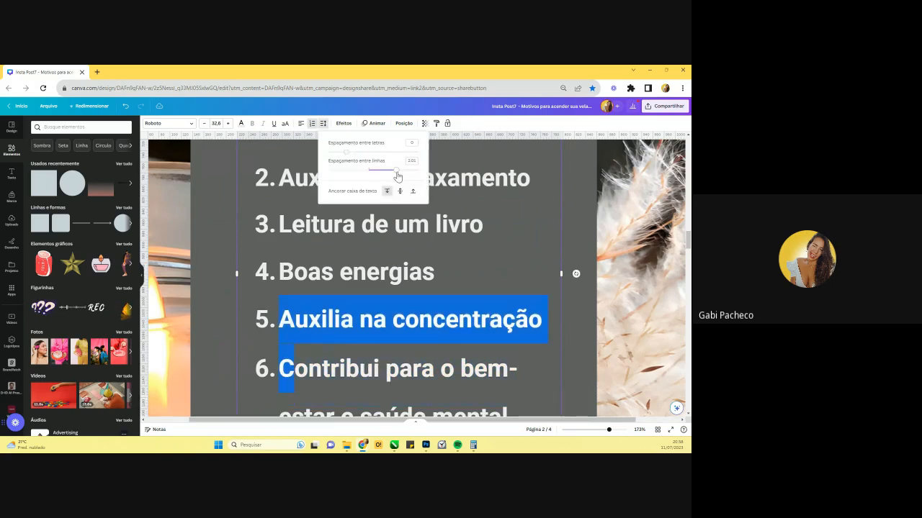
- Tighten the line spacing of item 6, "Contribui para o bem-estar e saúde mental", to 1.12
scroll(422, 325, "down", 2)
left_click(360, 257)
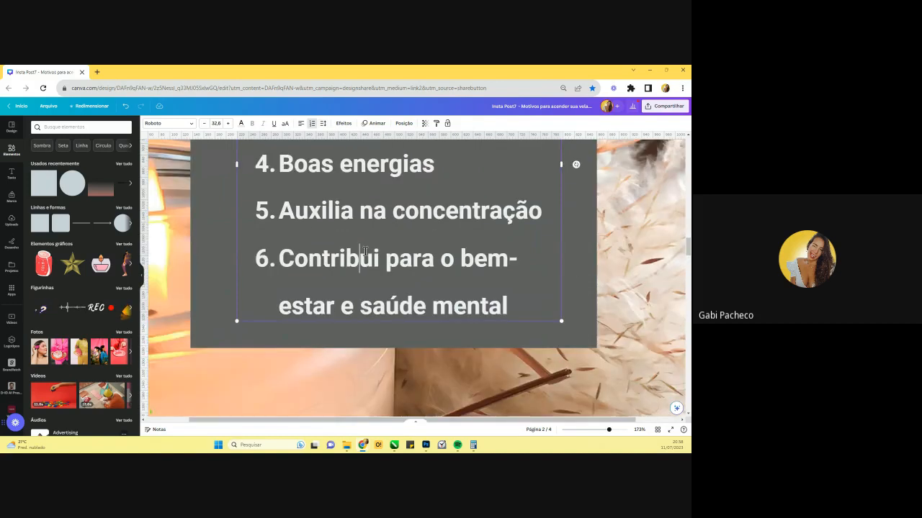
triple_click(365, 251)
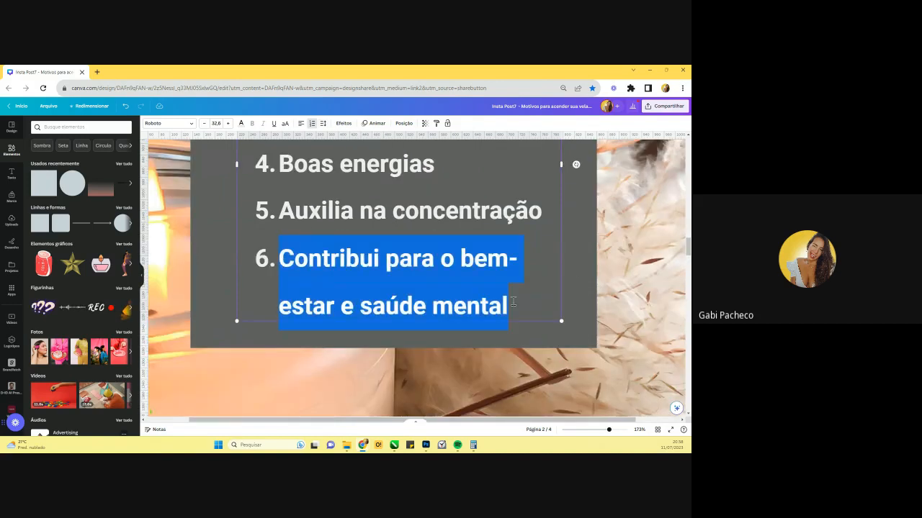
left_click(322, 123)
left_click_drag(393, 169, 354, 177)
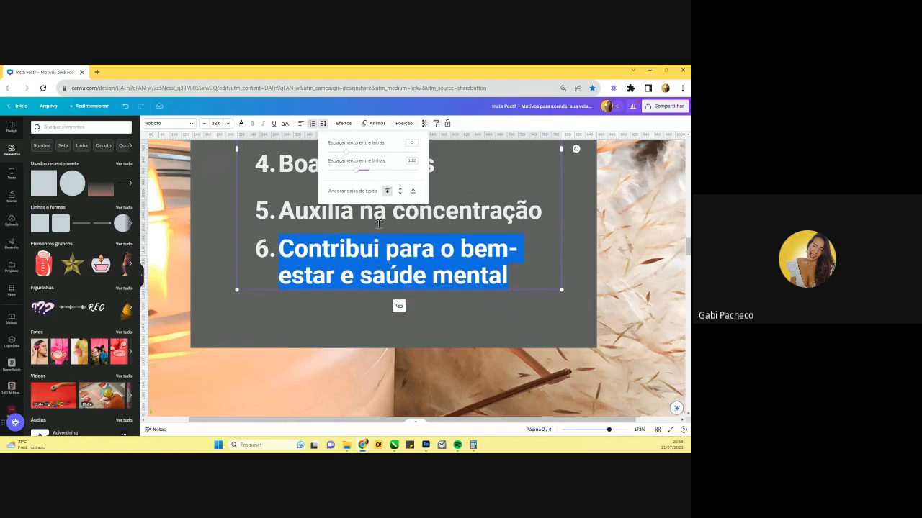
left_click(379, 224)
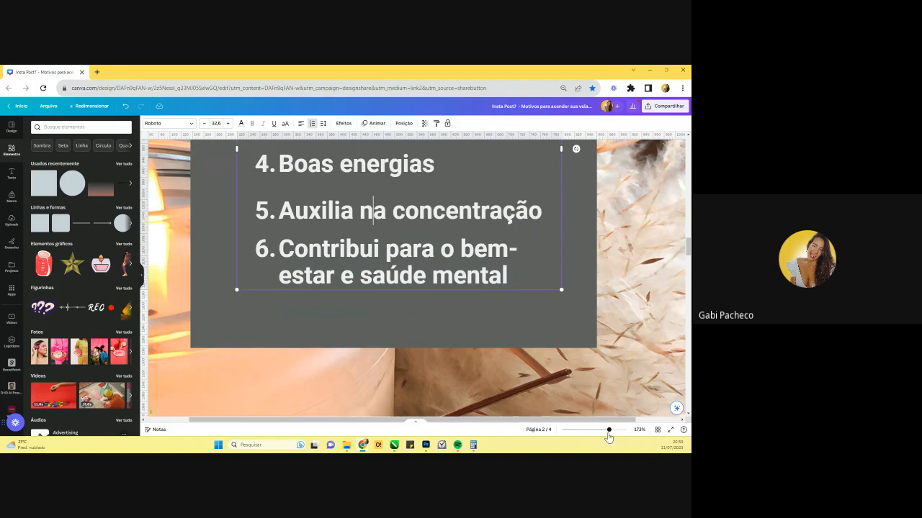
- Enlarge the numbered list to font size 43.3 and move the grey rectangle down to the page's lower-left corner
left_click_drag(609, 431, 588, 439)
left_click_drag(445, 296, 425, 384)
left_click_drag(411, 265, 494, 236)
left_click_drag(460, 262, 443, 260)
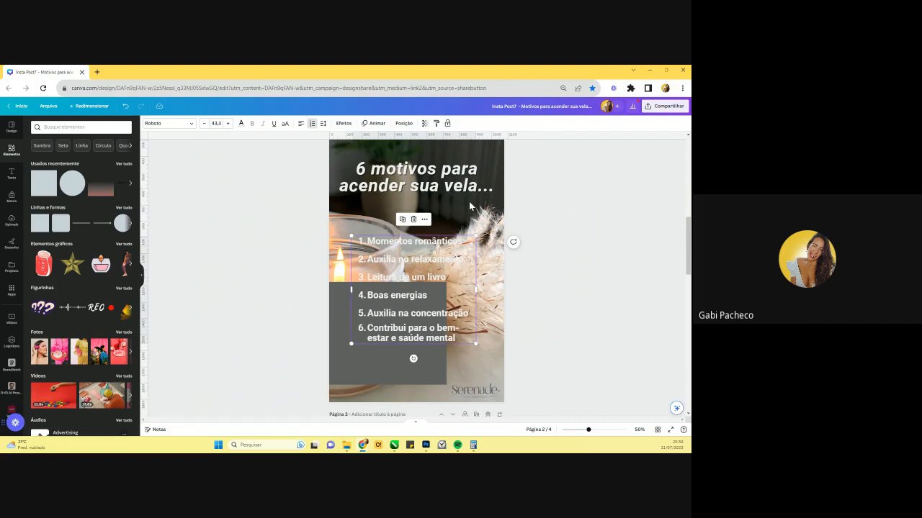
left_click_drag(365, 379, 343, 416)
- Try a black background effect on the numbered list with roundness 0, spread 100 and transparency 82, and set the effect back to none
double_click(452, 328)
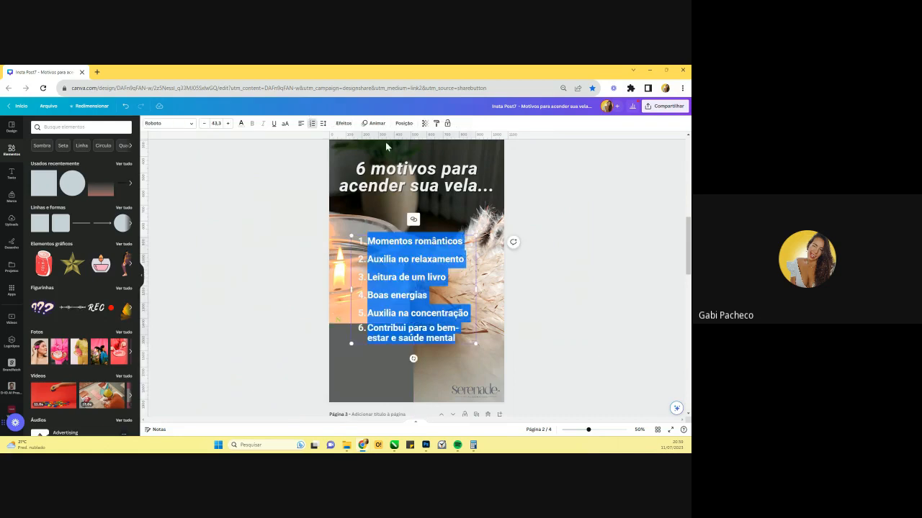
left_click(345, 125)
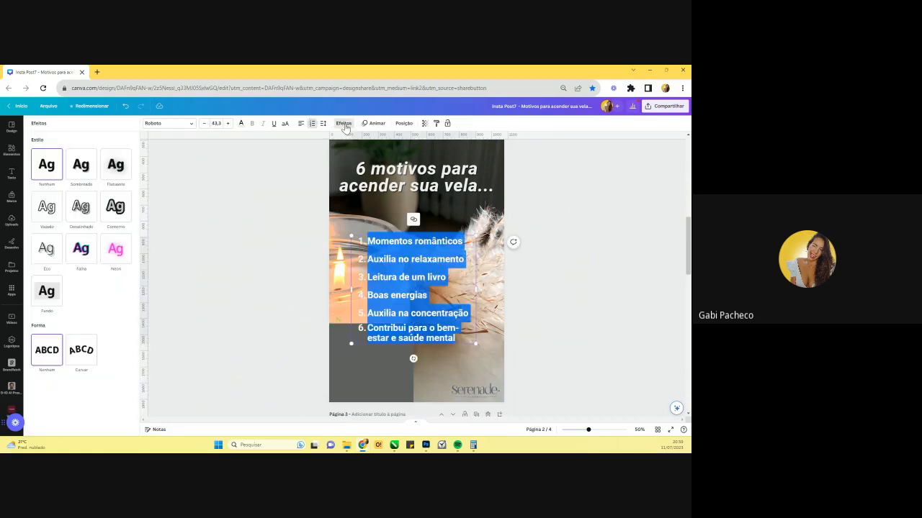
left_click(46, 291)
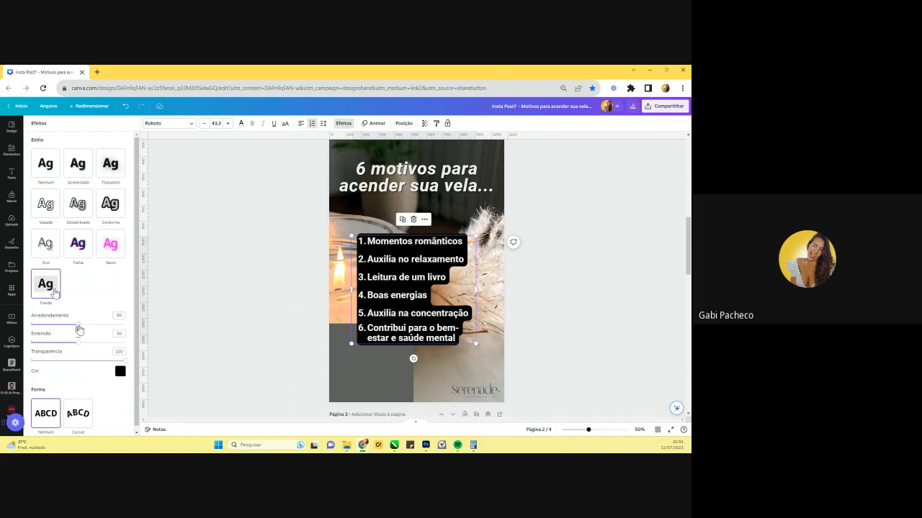
left_click_drag(78, 325, 119, 326)
left_click(611, 430)
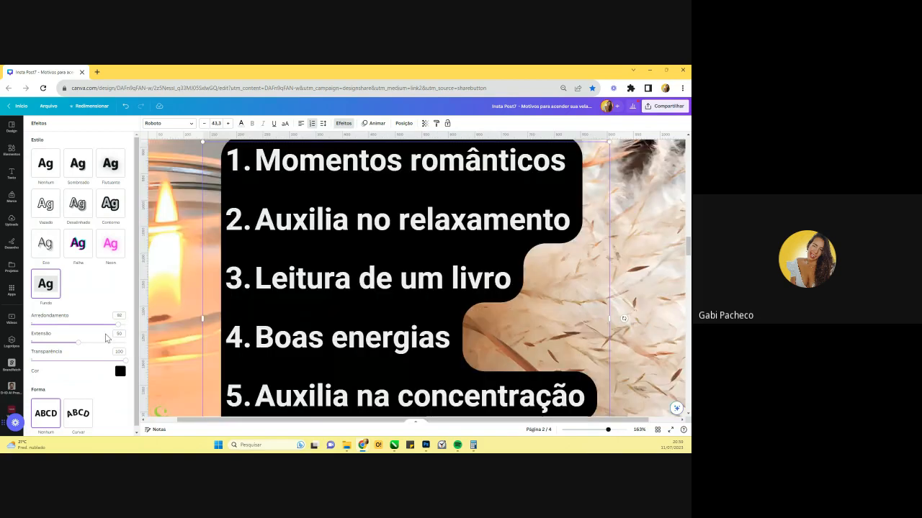
left_click_drag(115, 325, 10, 331)
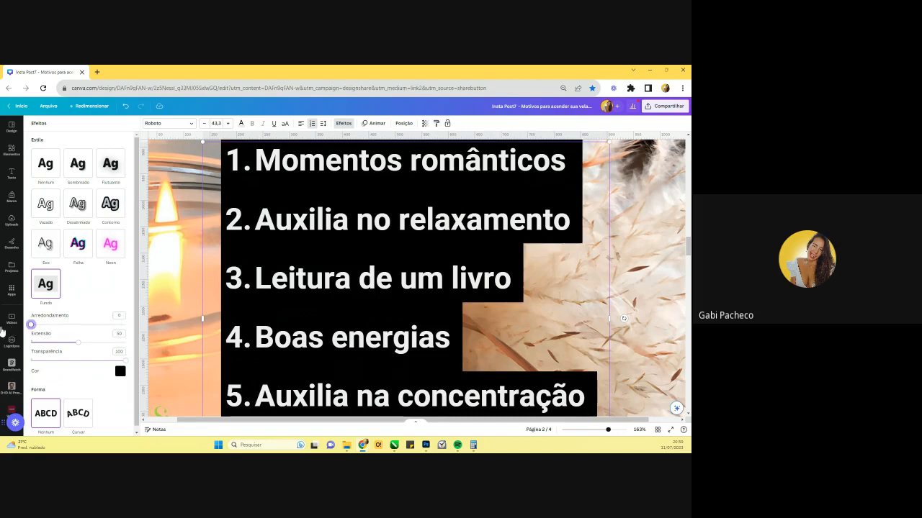
left_click_drag(79, 344, 109, 362)
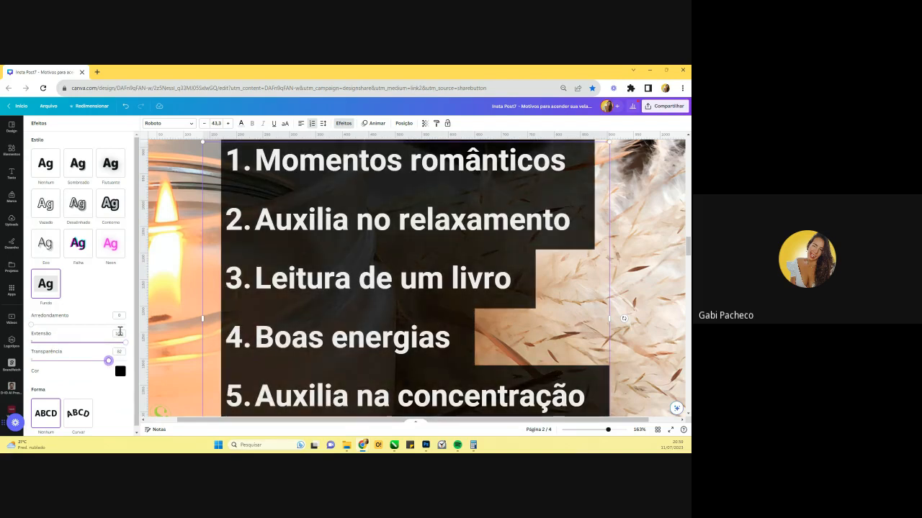
left_click(596, 432)
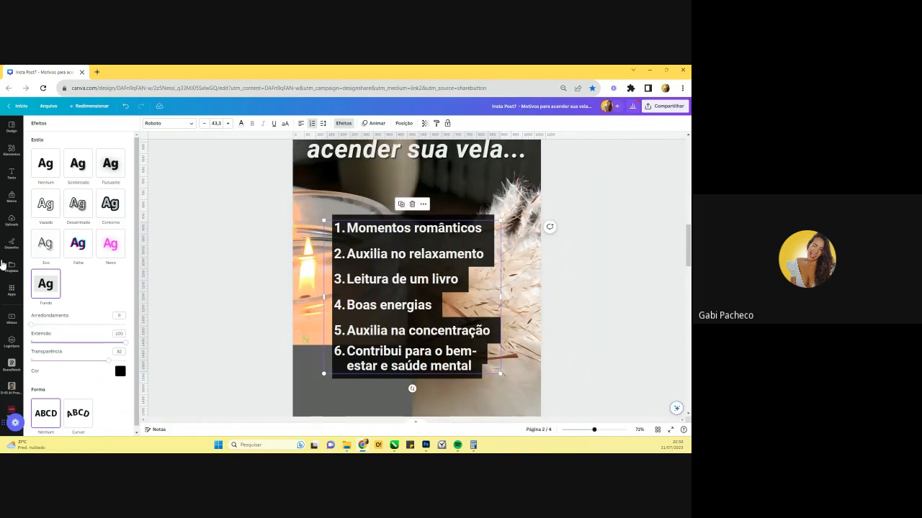
left_click(45, 165)
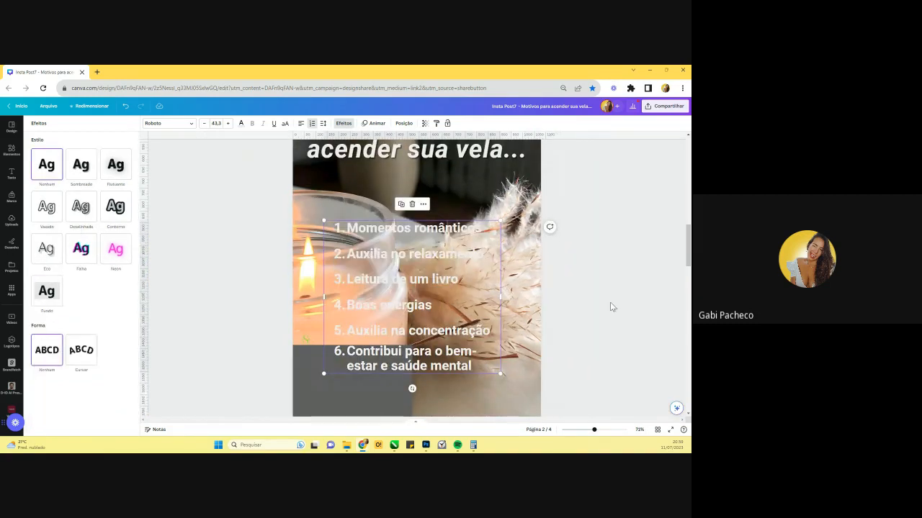
- Shift the numbered list further right on the page and delete the large grey rectangle
scroll(447, 262, "down", 2)
left_click_drag(438, 212, 460, 211)
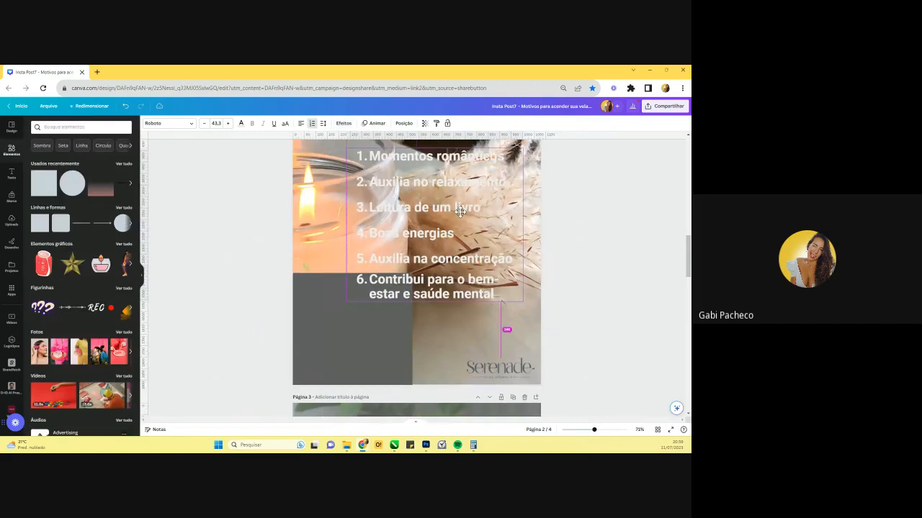
left_click(313, 349)
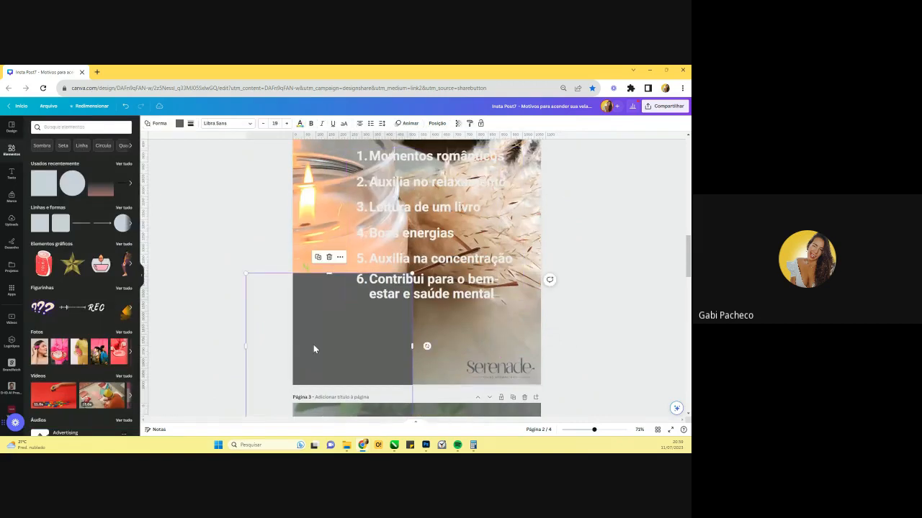
left_click_drag(314, 344, 337, 253)
key("Delete")
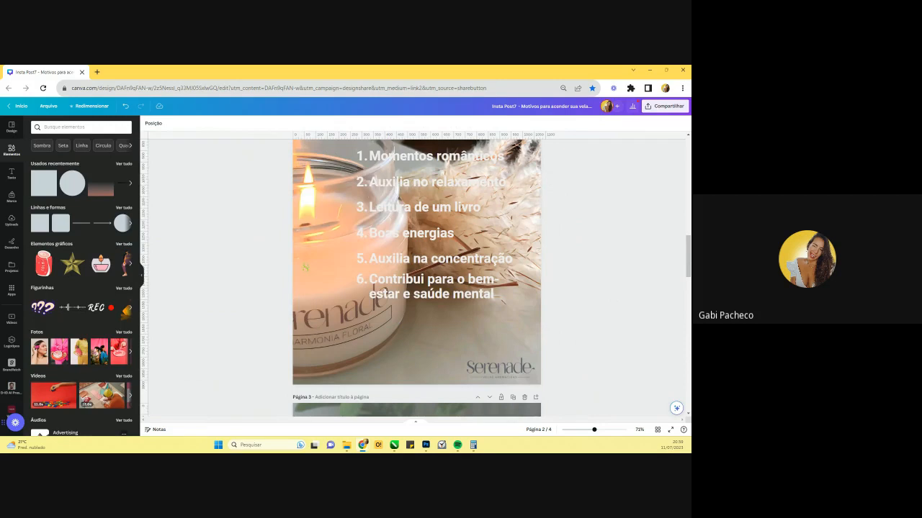
- Add a grey square and reshape it into a bar behind item 1, running past the page's right edge
left_click(40, 187)
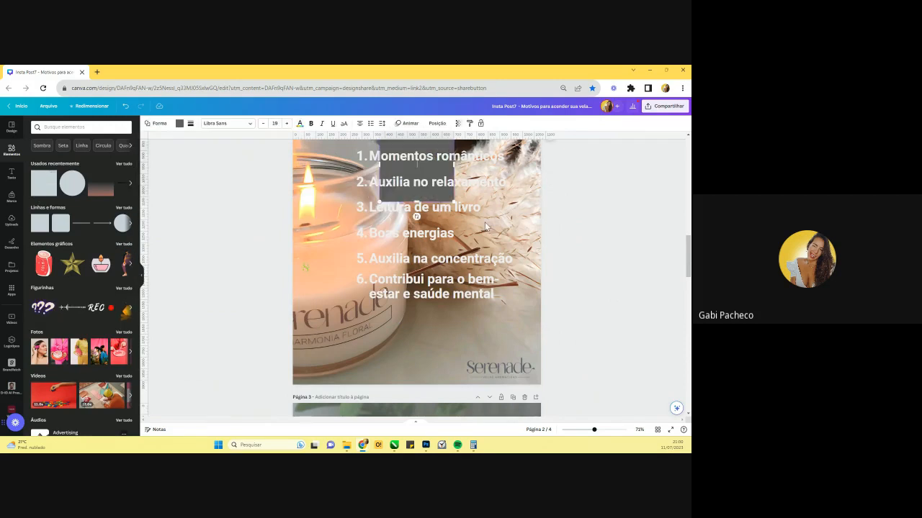
left_click_drag(434, 246, 560, 264)
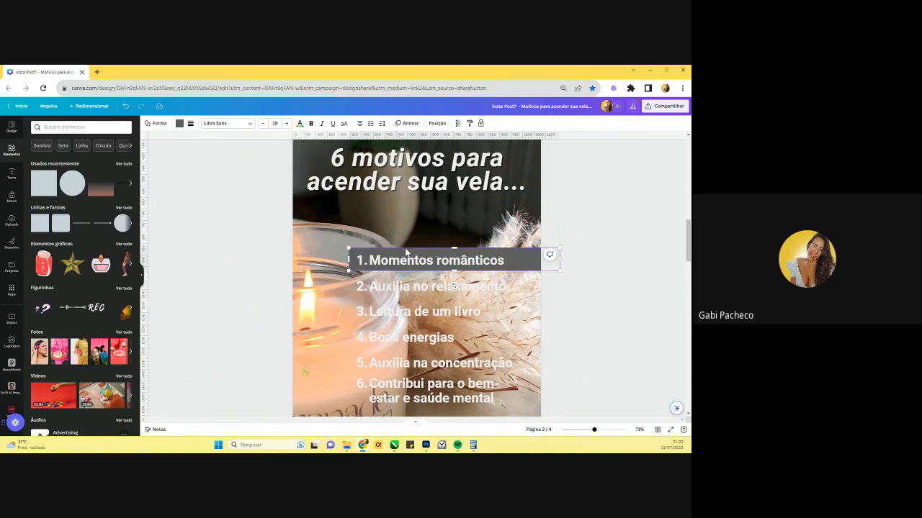
scroll(406, 252, "down", 2)
left_click(493, 211)
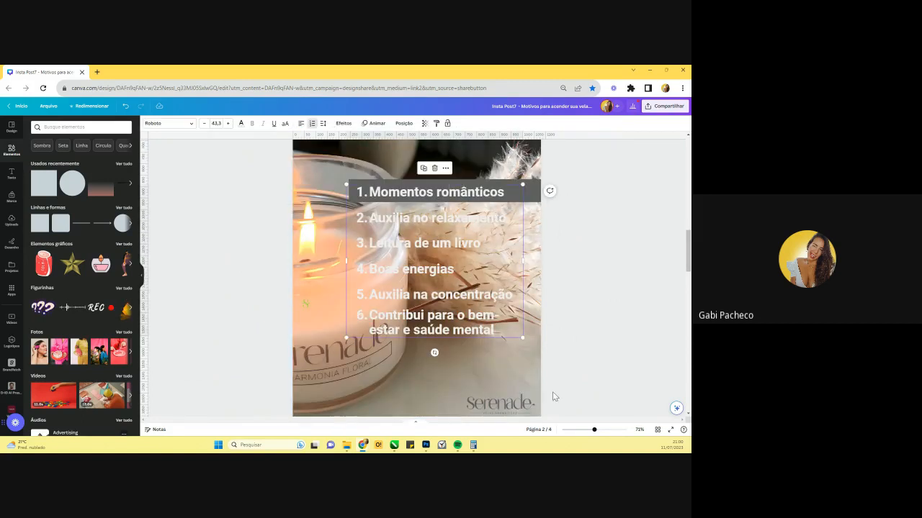
- Try a grey circle at the left end of item 1's bar, flatten it into an oval, and delete it
left_click_drag(594, 430, 602, 430)
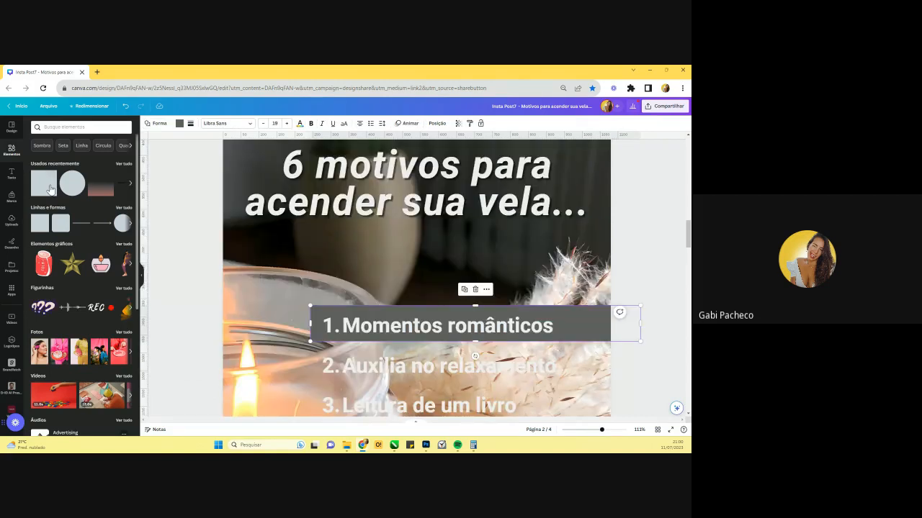
left_click(72, 185)
left_click_drag(389, 291, 280, 226)
left_click_drag(293, 287, 277, 319)
left_click_drag(602, 430, 608, 430)
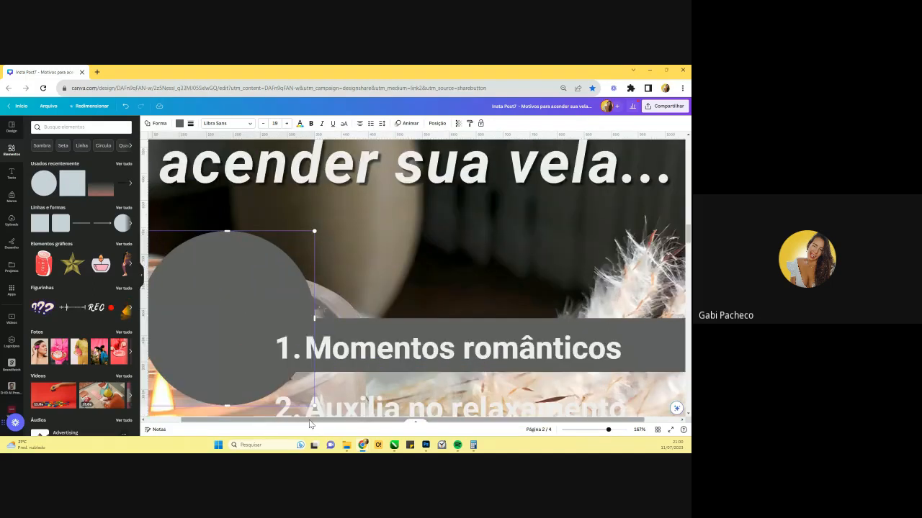
left_click_drag(309, 420, 277, 421)
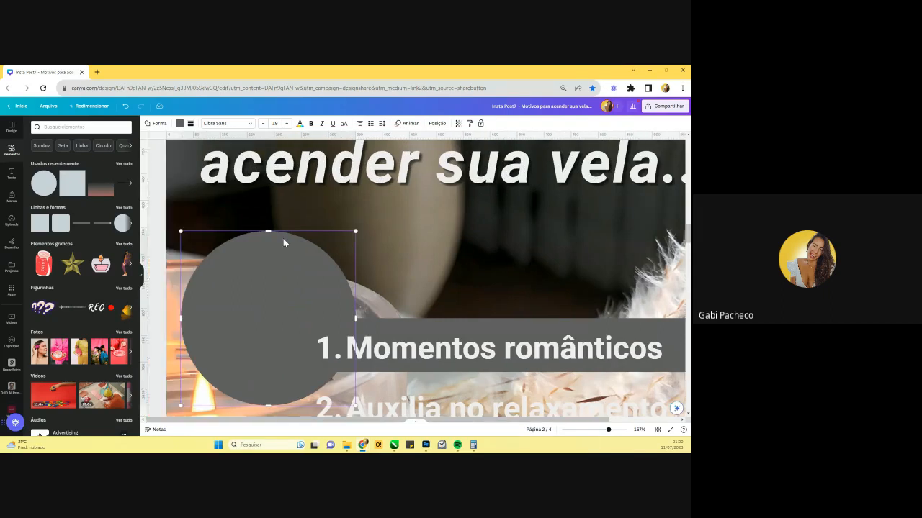
mouse_move(181, 233)
left_mouse_down()
mouse_move(235, 306)
mouse_move(188, 239)
left_mouse_up()
left_click_drag(271, 239, 272, 279)
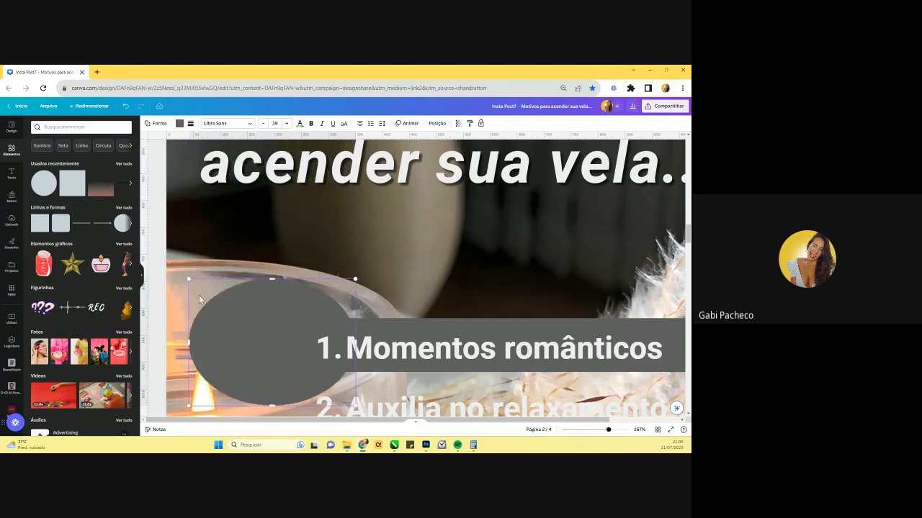
key("Delete")
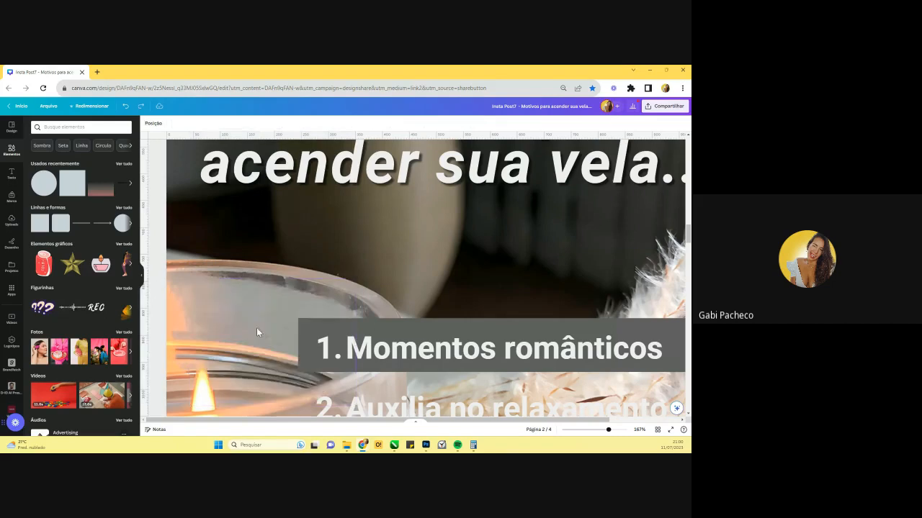
- Try a light green oval at the left end of item 1's bar, undo its edits and delete the circle
key("c")
left_click_drag(424, 299, 240, 232)
left_click(179, 123)
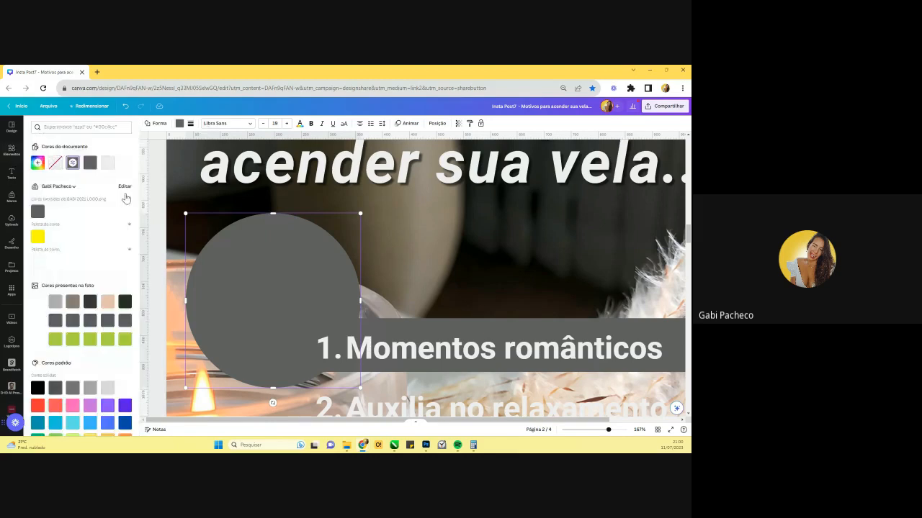
left_click(107, 339)
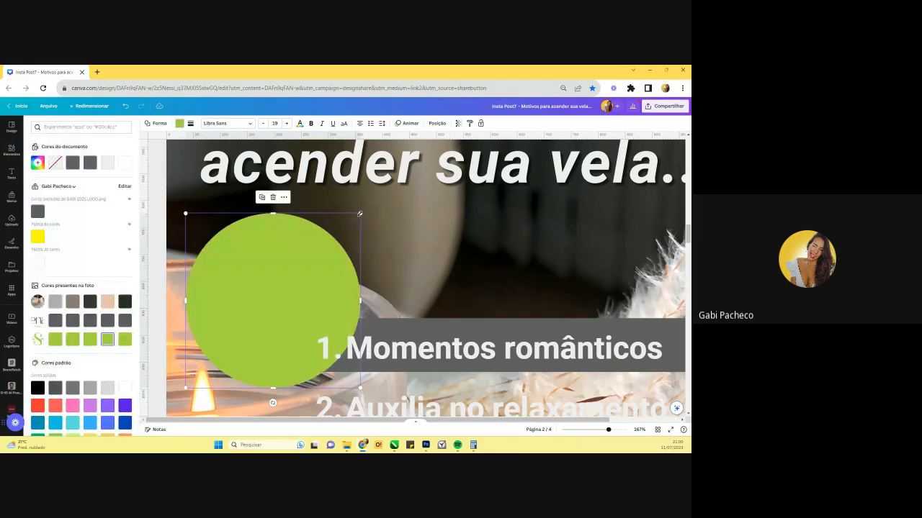
left_click_drag(360, 214, 336, 236)
mouse_move(186, 388)
left_mouse_down()
mouse_move(241, 334)
mouse_move(189, 383)
left_mouse_up()
left_click_drag(264, 237, 263, 268)
left_click_drag(229, 326, 223, 327)
left_click_drag(336, 328, 359, 321)
key("ctrl+z")
key("ctrl+z")
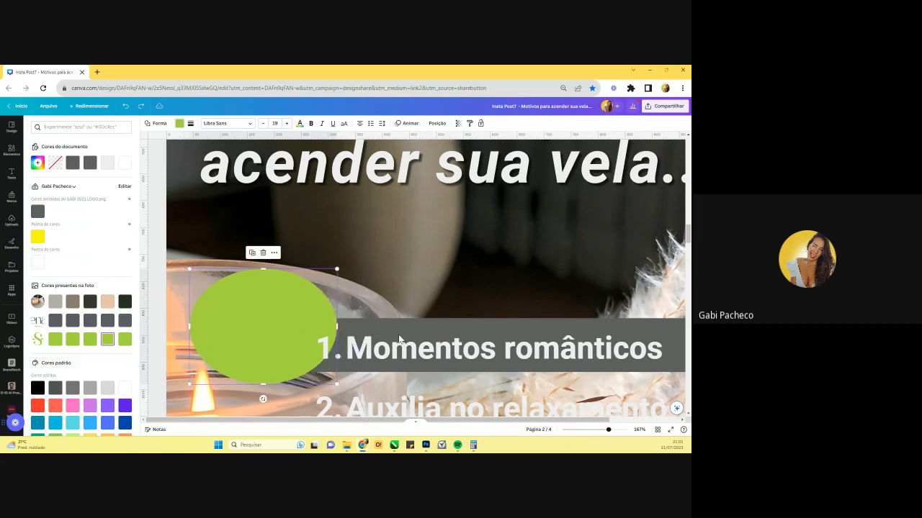
key("ctrl+z")
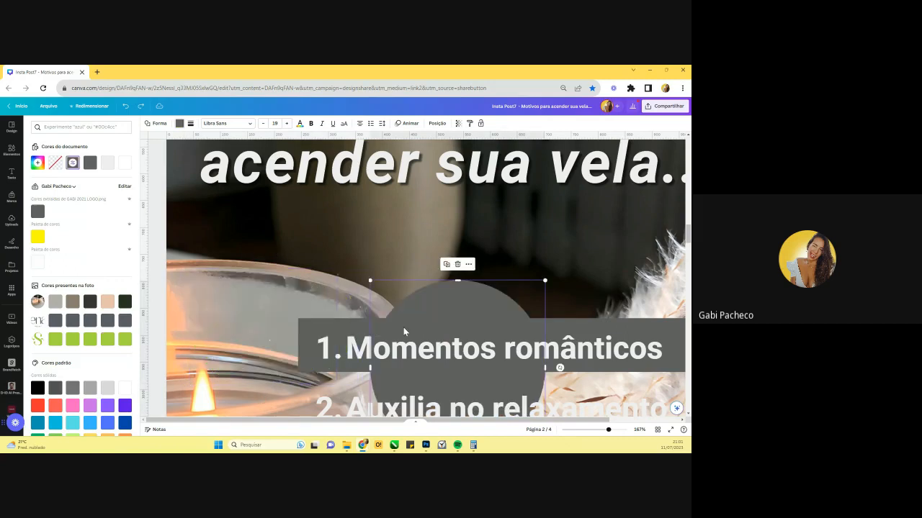
key("Delete")
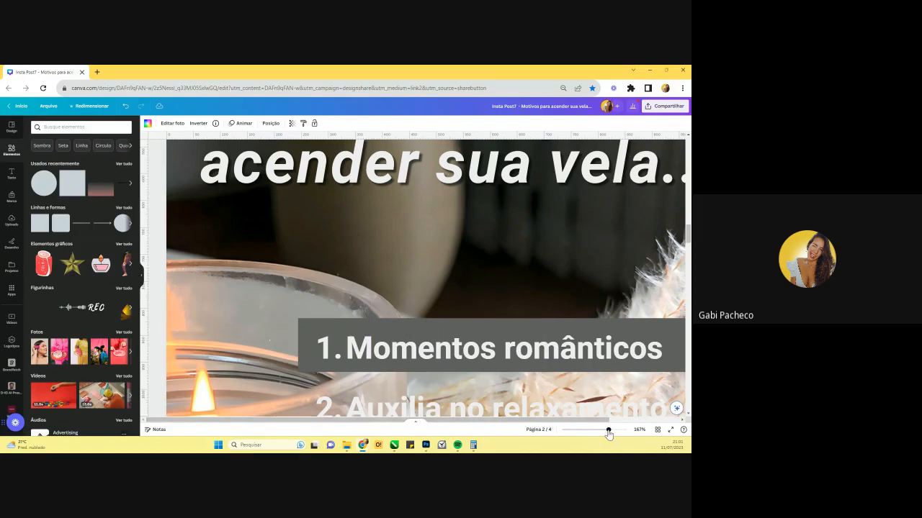
- Try a second grey square reshaped into a bar behind item 2, and delete it
left_click_drag(608, 430, 602, 430)
left_click_drag(69, 193, 429, 307)
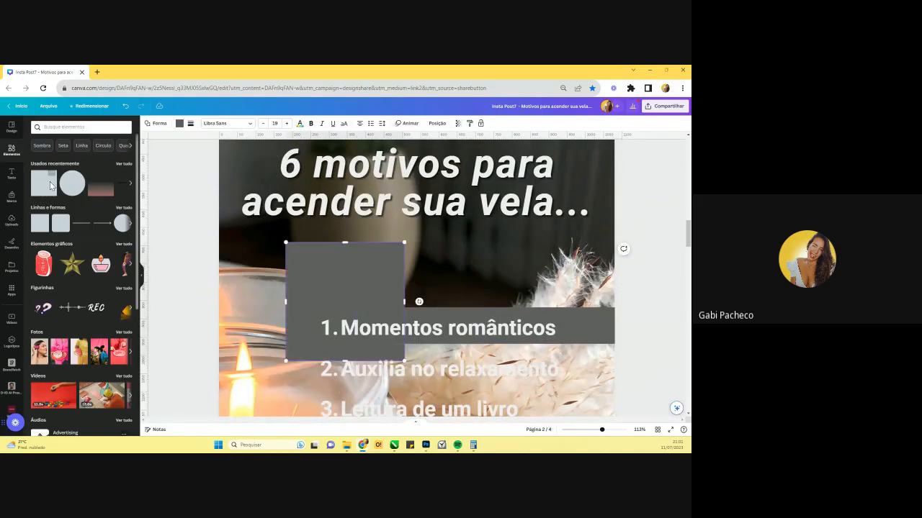
left_click_drag(319, 268, 284, 301)
left_click_drag(304, 255, 301, 344)
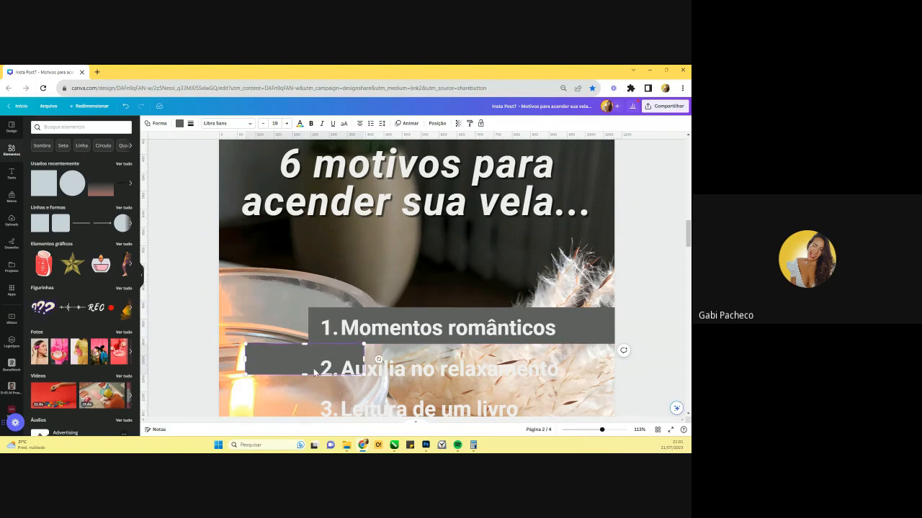
left_click_drag(363, 360, 592, 372)
left_click(266, 360)
key("Delete")
- Duplicate item 1's grey bar, try moving the copy down over item 2, and undo the move
scroll(379, 260, "down", 2)
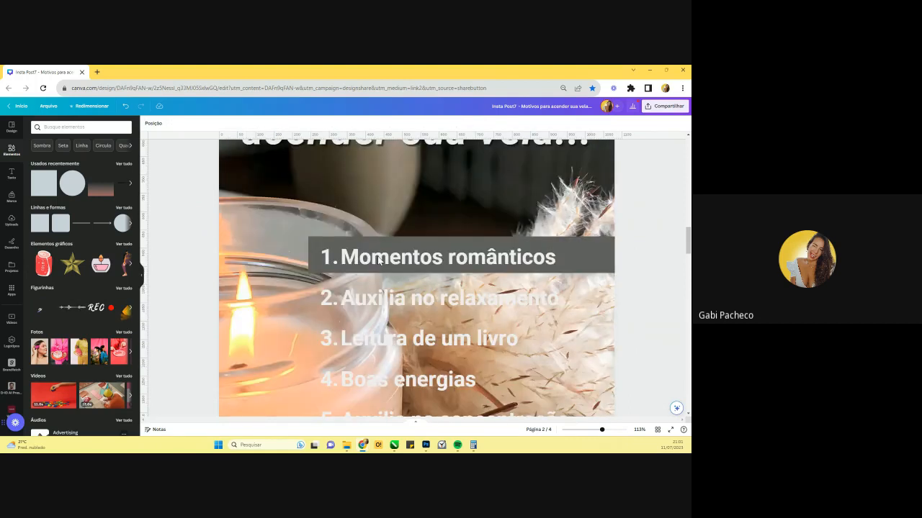
scroll(380, 261, "down", 1)
left_click(367, 206)
left_click(369, 207)
left_click(325, 202)
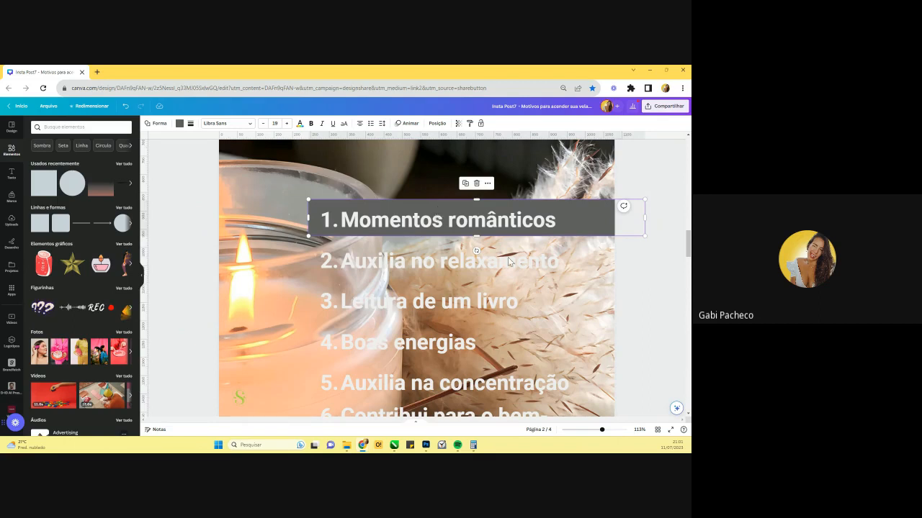
key("ctrl+v")
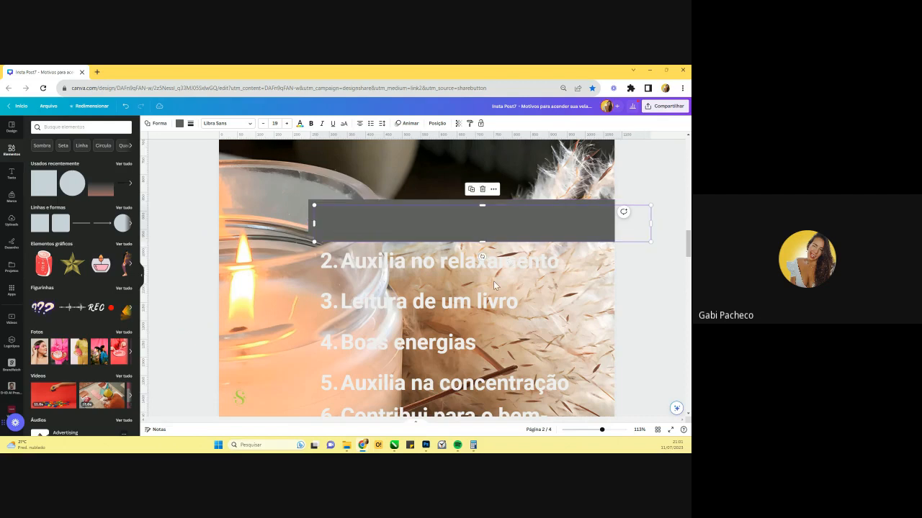
left_click_drag(425, 215, 424, 262)
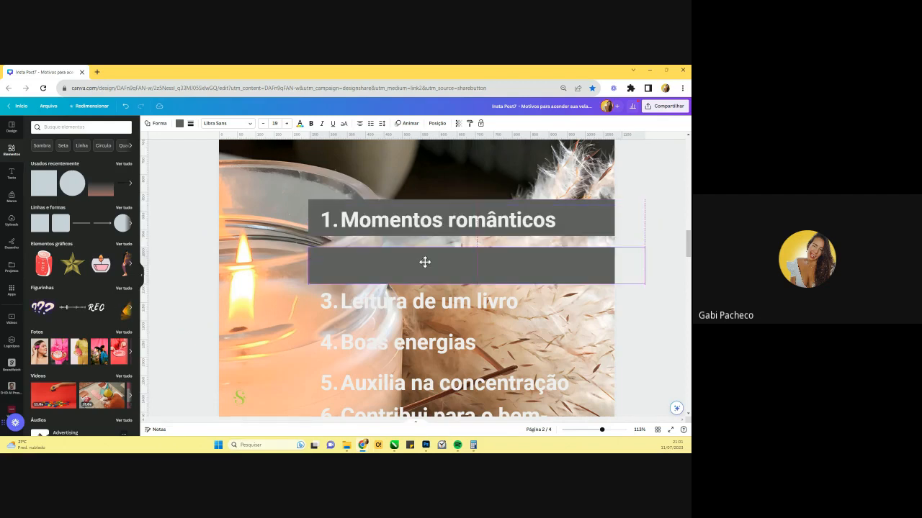
key("ctrl+z")
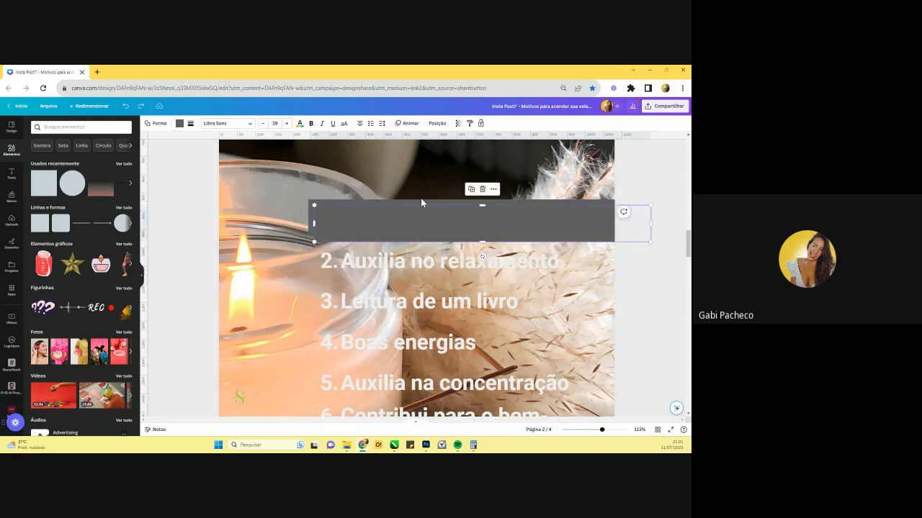
- Delete the duplicate gray bar covering the first list item
key("Delete")
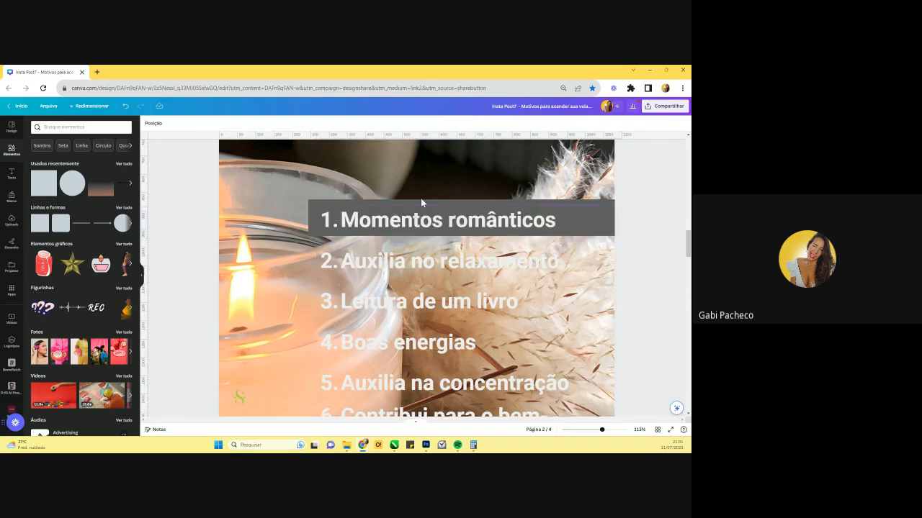
left_click(381, 207)
left_click(381, 203)
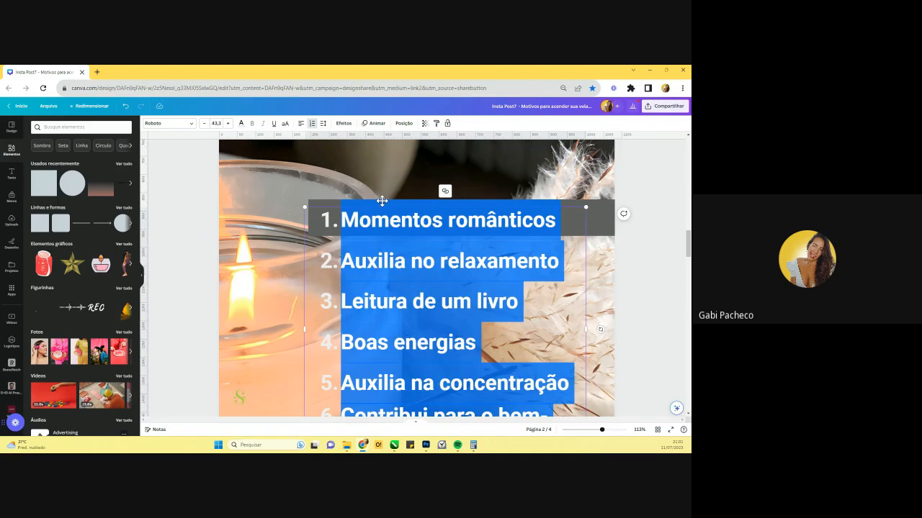
left_click(607, 221)
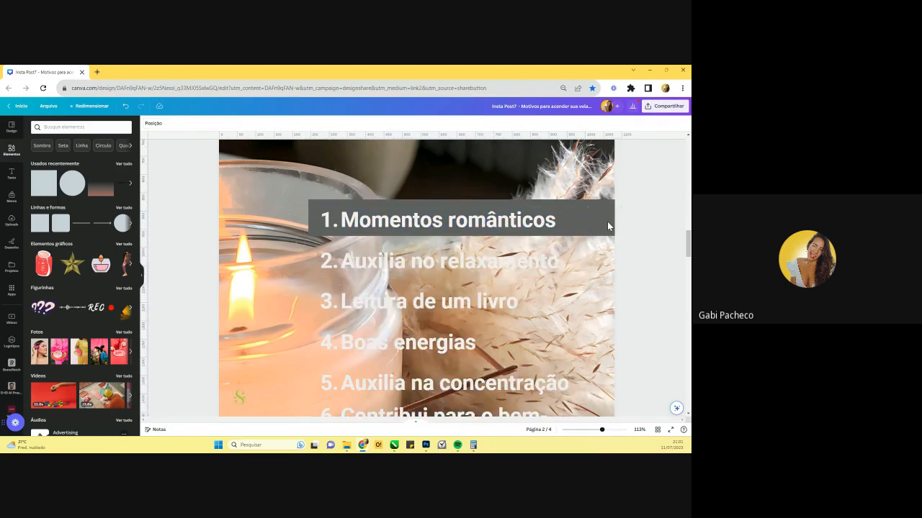
- Duplicate the gray bar behind "Momentos românticos" and place the copy over the second list item
left_click(607, 221)
right_click(607, 221)
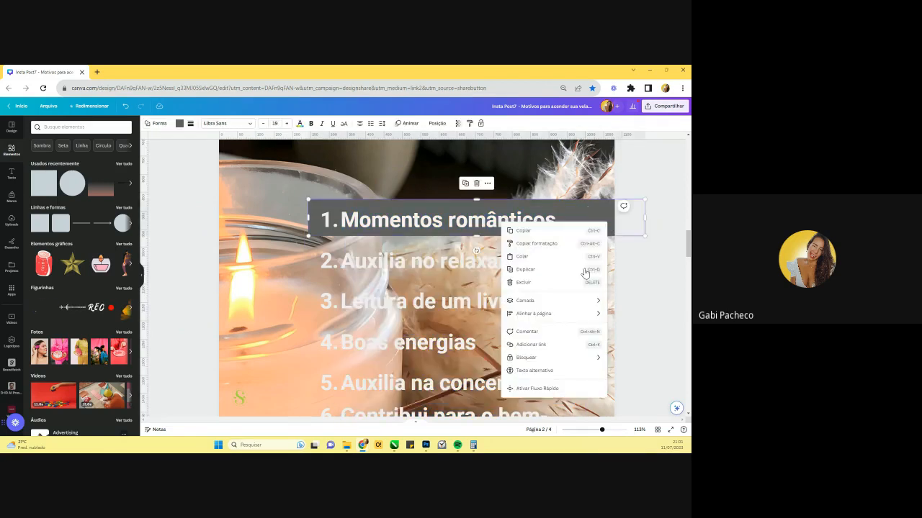
left_click(533, 270)
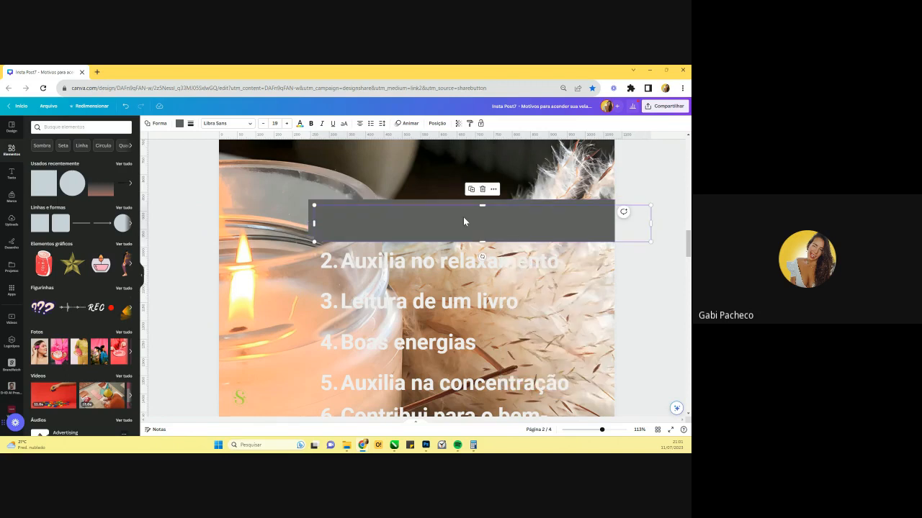
left_click_drag(463, 221, 436, 259)
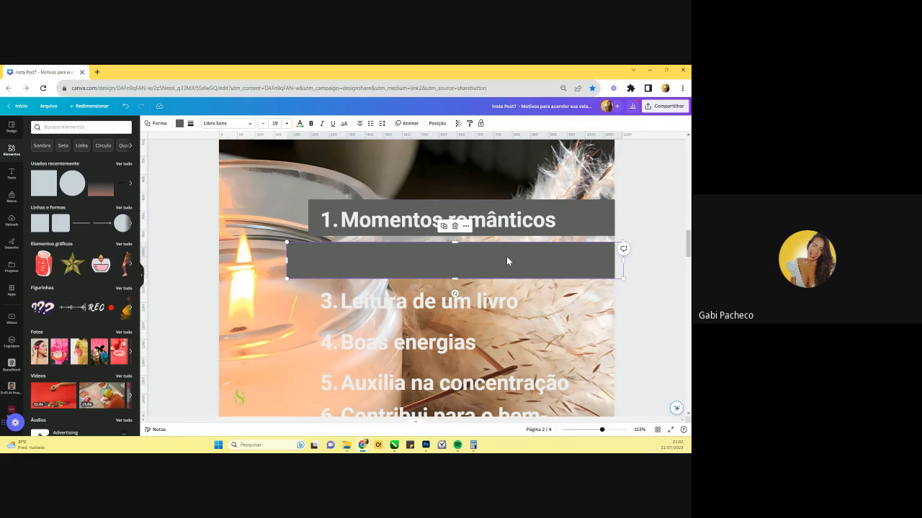
- Duplicate the gray bar four more times down the list, and line up the second bar with the first one
key("ctrl+d")
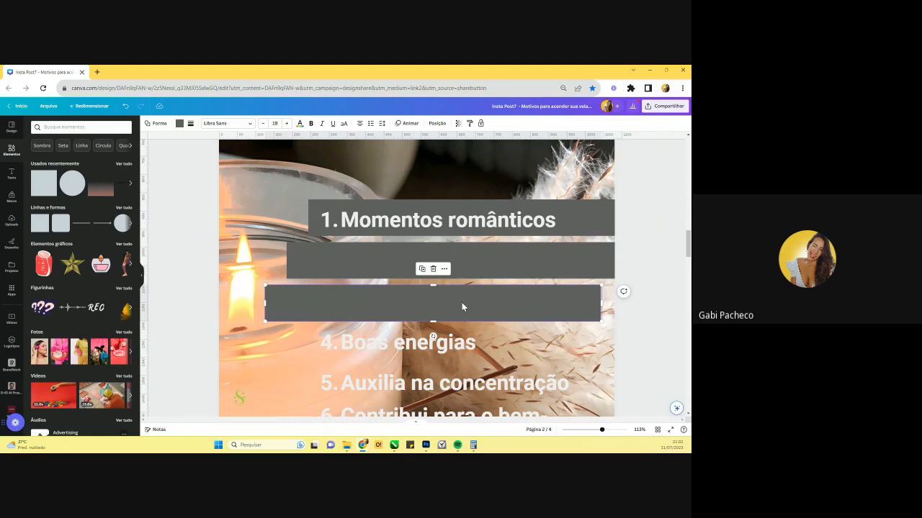
scroll(462, 306, "down", 2)
scroll(390, 272, "up", 1)
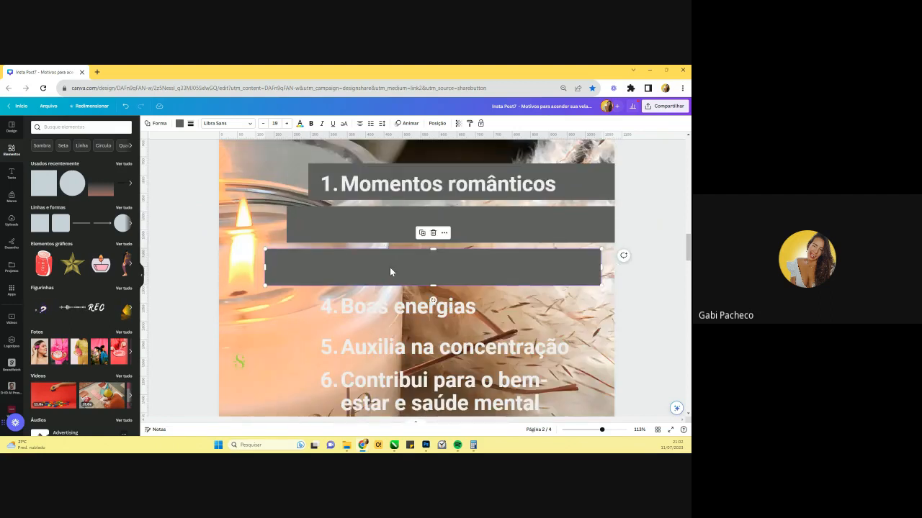
key("ctrl+d")
key("ctrl+d")
key("ctrl+d")
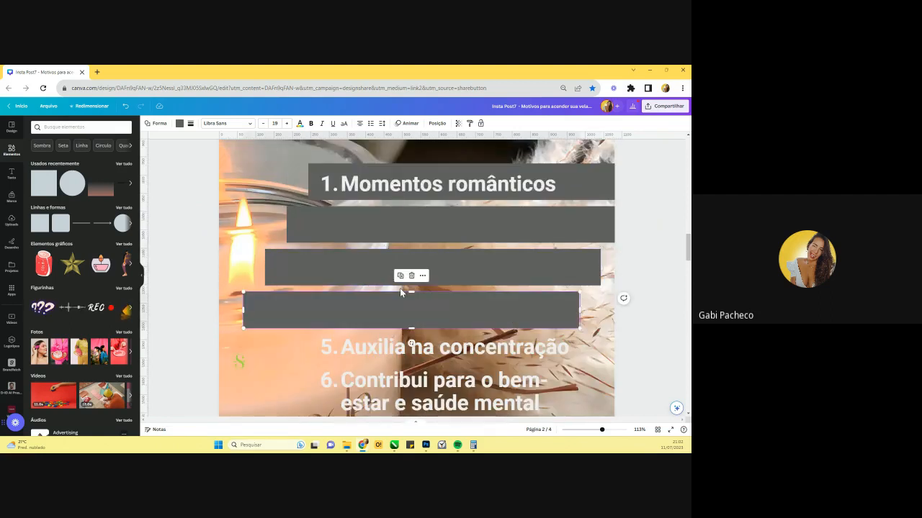
left_click_drag(466, 199, 486, 199)
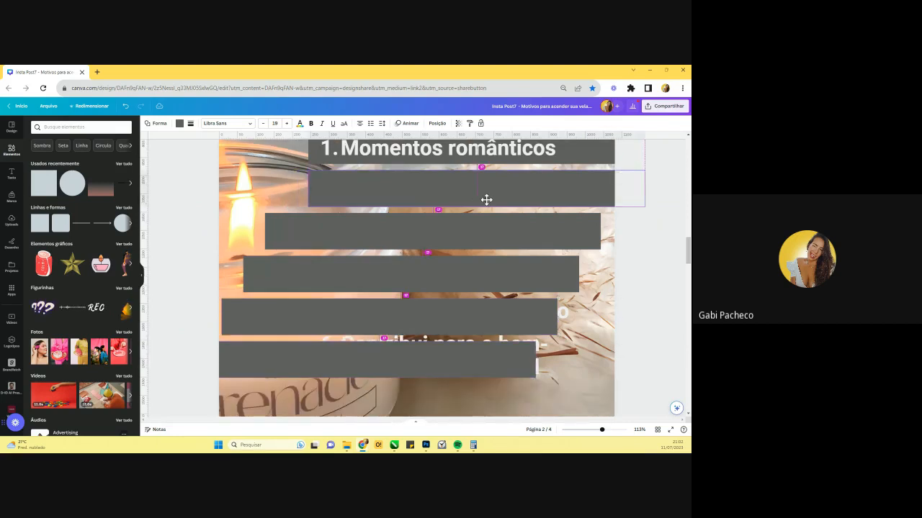
right_click(553, 192)
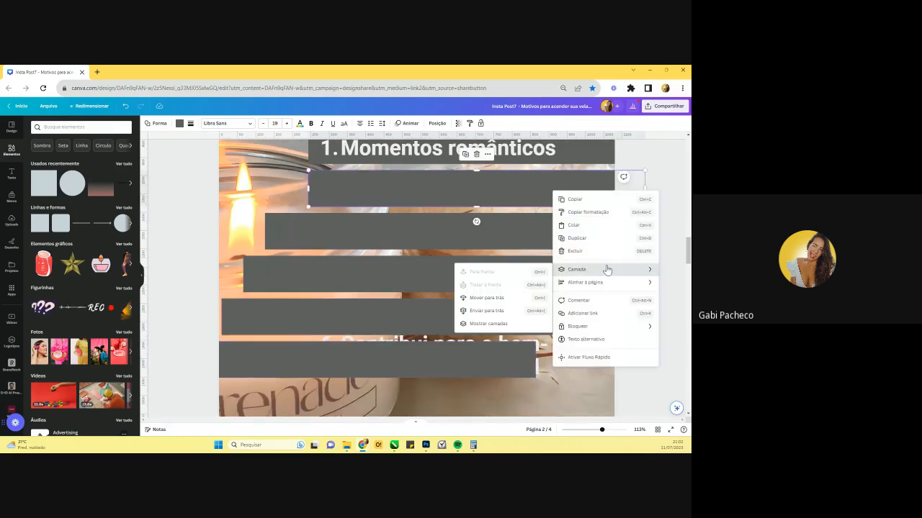
mouse_move(603, 275)
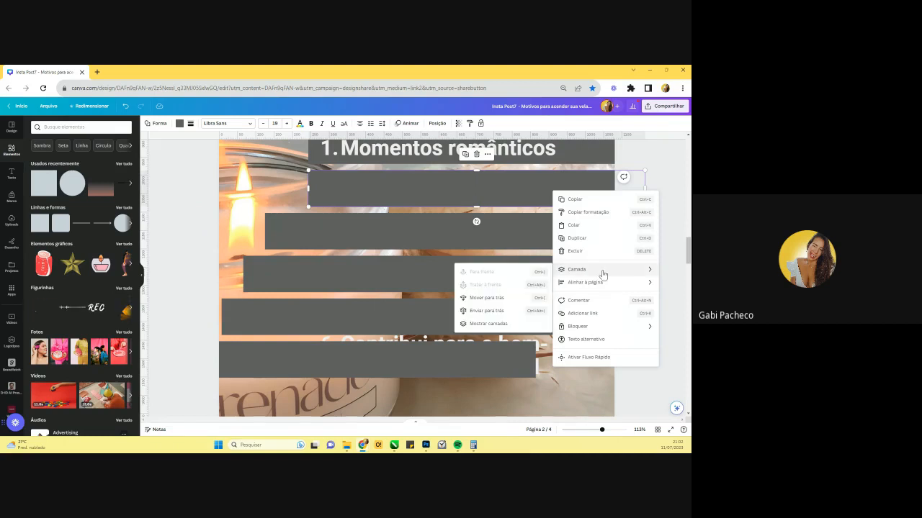
left_click(331, 205)
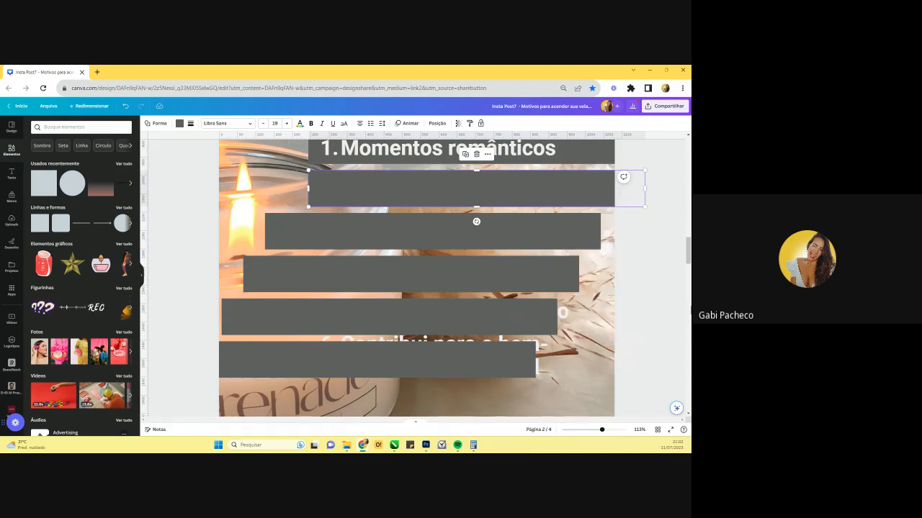
left_click(668, 268)
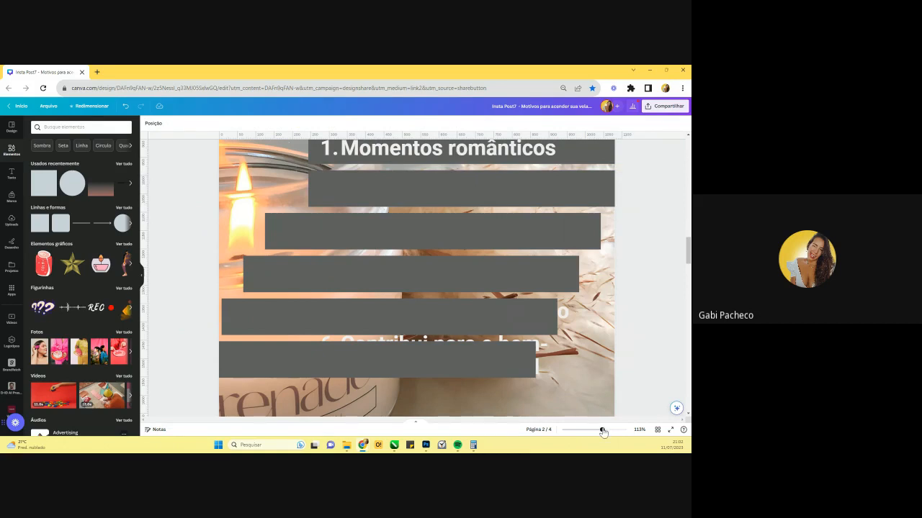
- Shift the numbered list slightly up and to the right over the gray bars
left_click_drag(603, 432, 594, 429)
left_click(471, 205)
left_click_drag(470, 205, 486, 191)
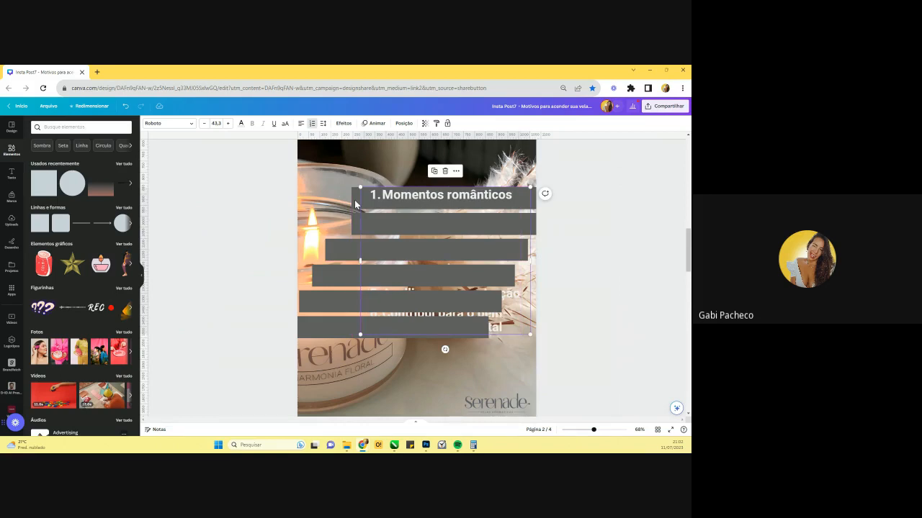
- Try to line up the third and fourth gray bars by hand with the bars above, and undo both moves
left_click(351, 247)
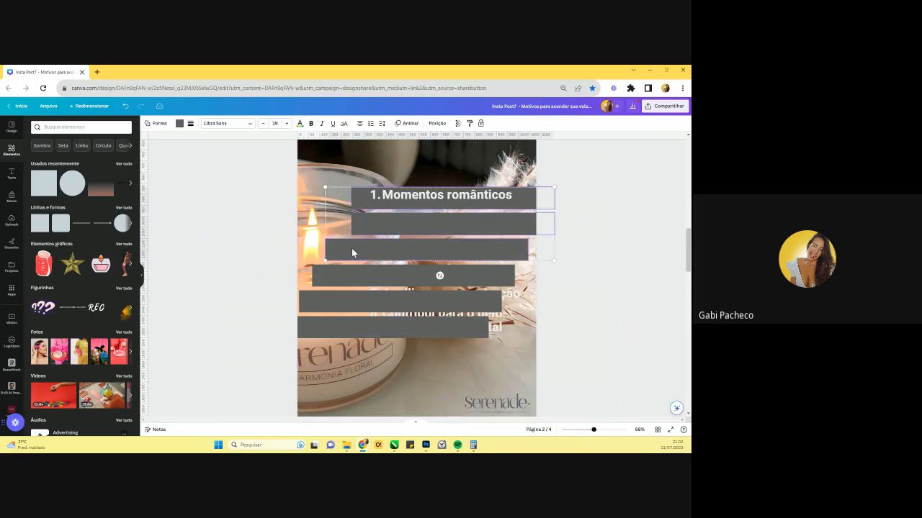
left_click(340, 332, "shift")
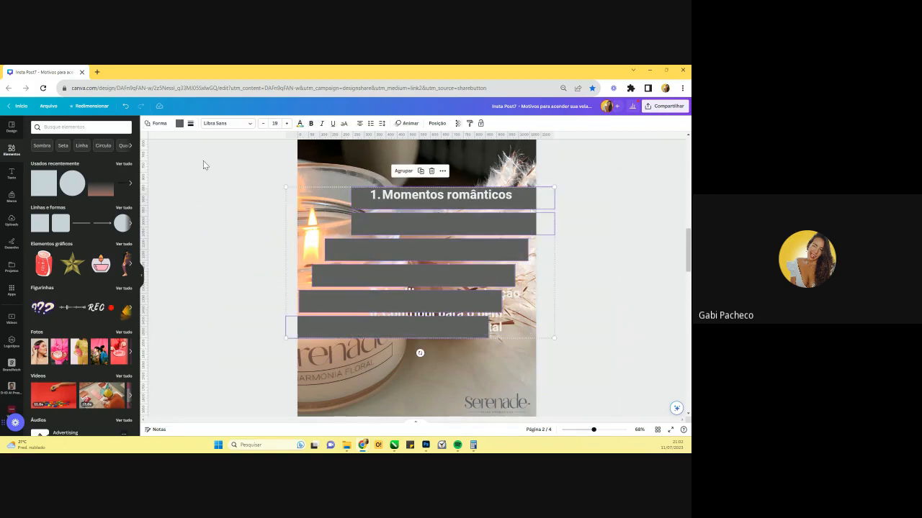
left_click(382, 249)
left_click_drag(371, 250, 392, 250)
left_click_drag(361, 276, 396, 277)
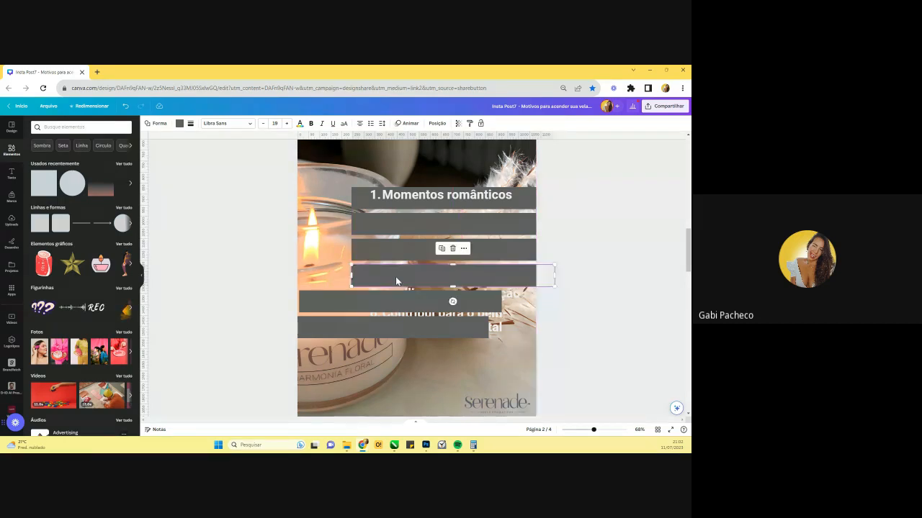
key("ctrl+z")
key("ctrl+z")
- Move the numbered list further right, and align all six gray bars to their leftmost edge
left_click_drag(403, 214, 440, 213)
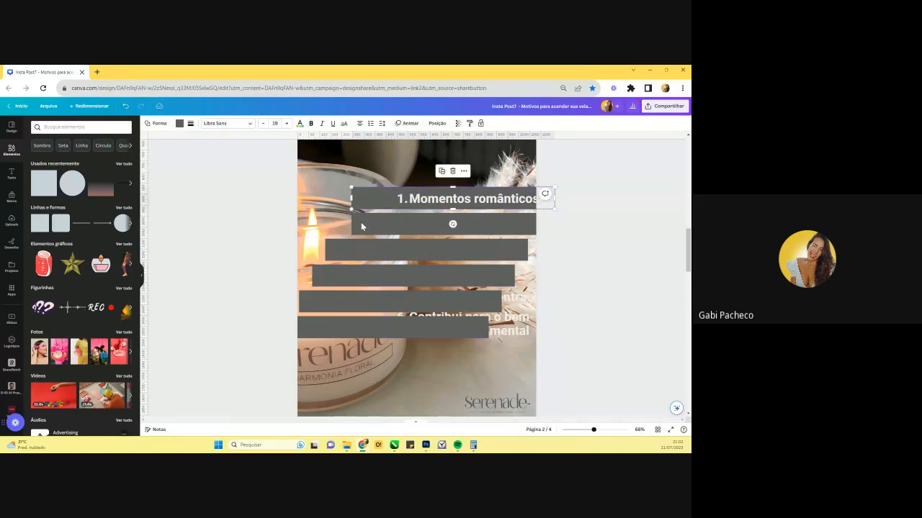
left_click(362, 225, "shift")
left_click(353, 251, "shift")
left_click(346, 276, "shift")
left_click(344, 301, "shift")
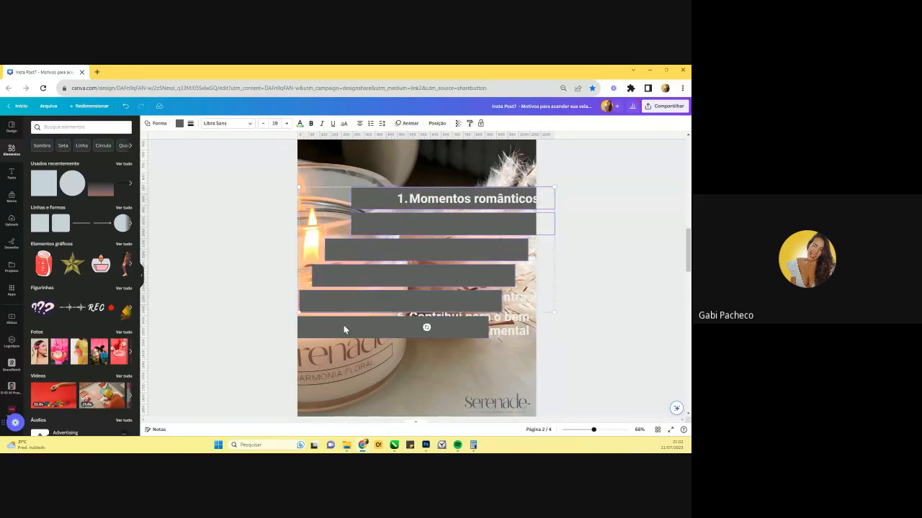
left_click(344, 326, "shift")
left_click(437, 123)
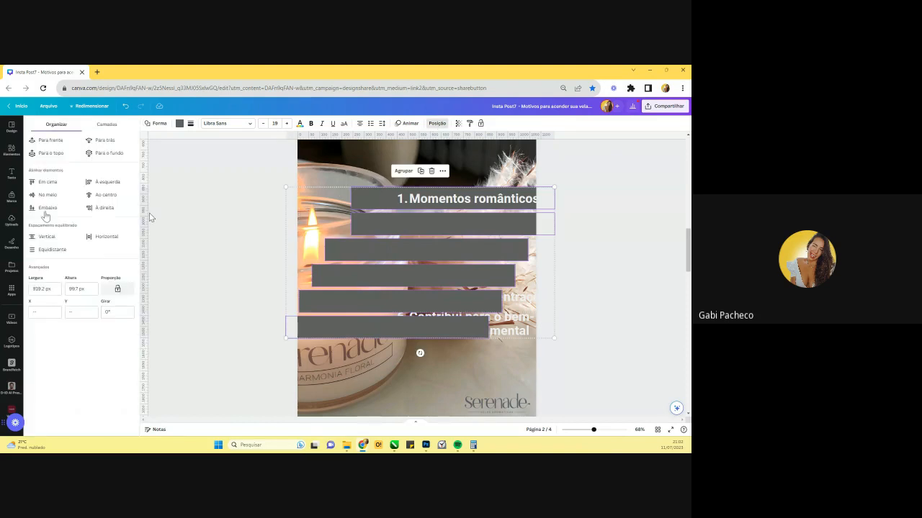
left_click(104, 184)
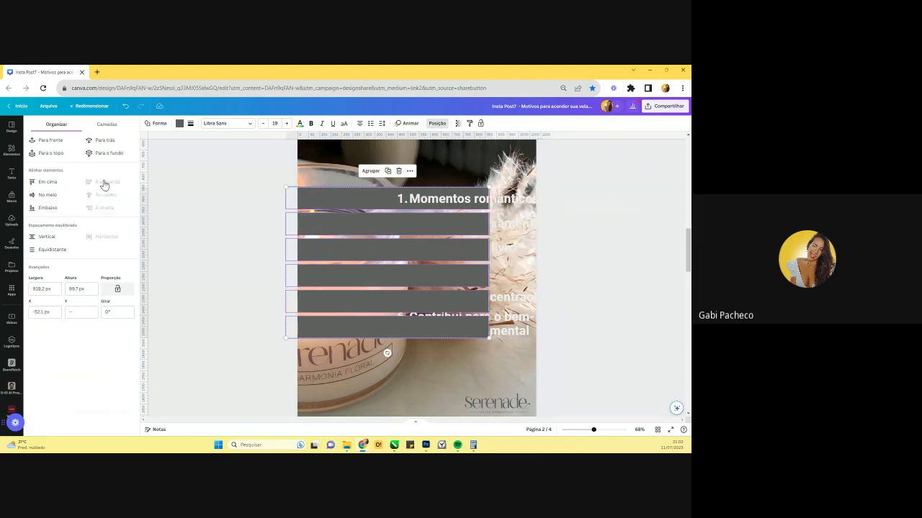
- Try aligning the six gray bars to the bottom and moving the stack right, and undo both changes
left_click(48, 208)
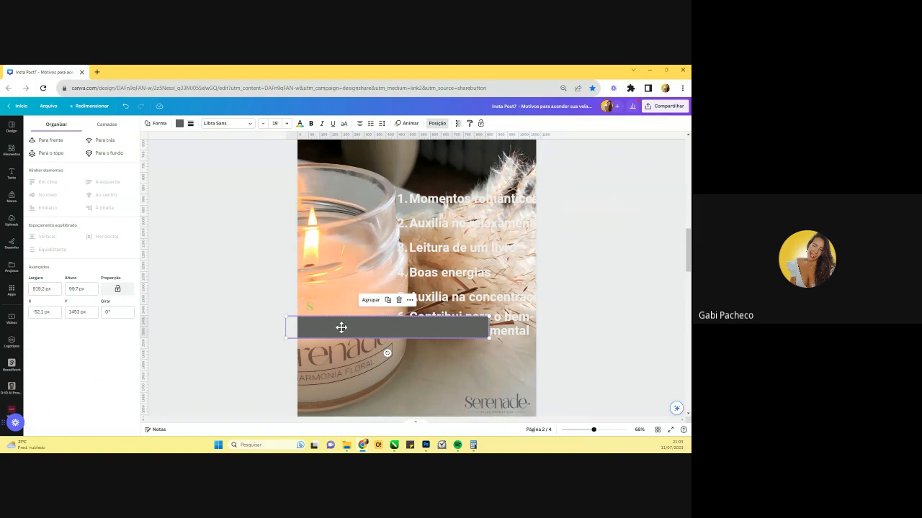
left_click_drag(341, 327, 366, 328)
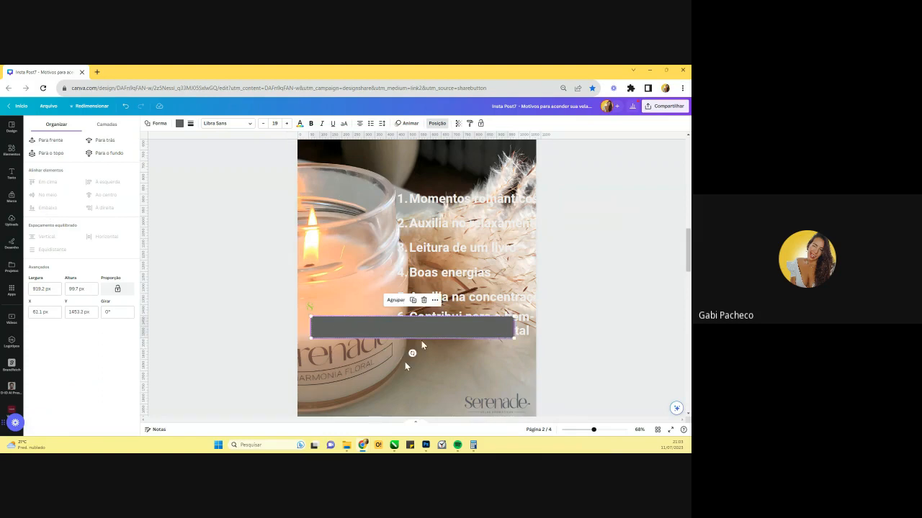
key("ctrl+z")
key("ctrl+z")
- Move the six aligned bars right and slightly down, and shift the lowest three bars down to leave uneven gaps
mouse_move(351, 258)
left_mouse_down()
mouse_move(417, 255)
mouse_move(368, 266)
left_mouse_up()
left_click(415, 341)
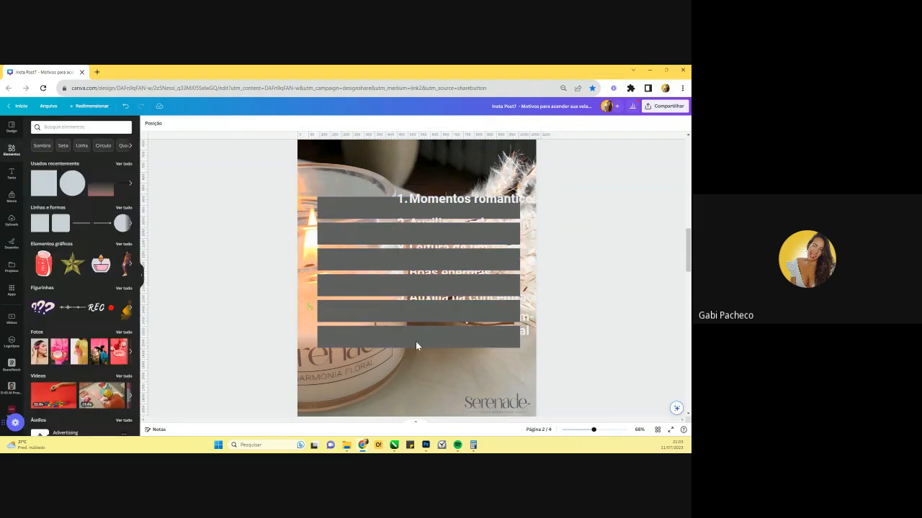
left_click_drag(415, 341, 415, 370)
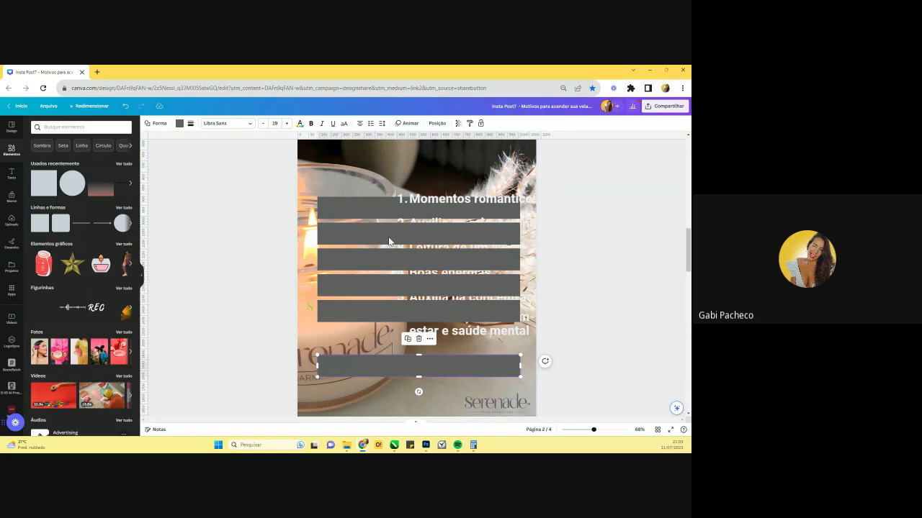
left_click_drag(364, 317, 364, 331)
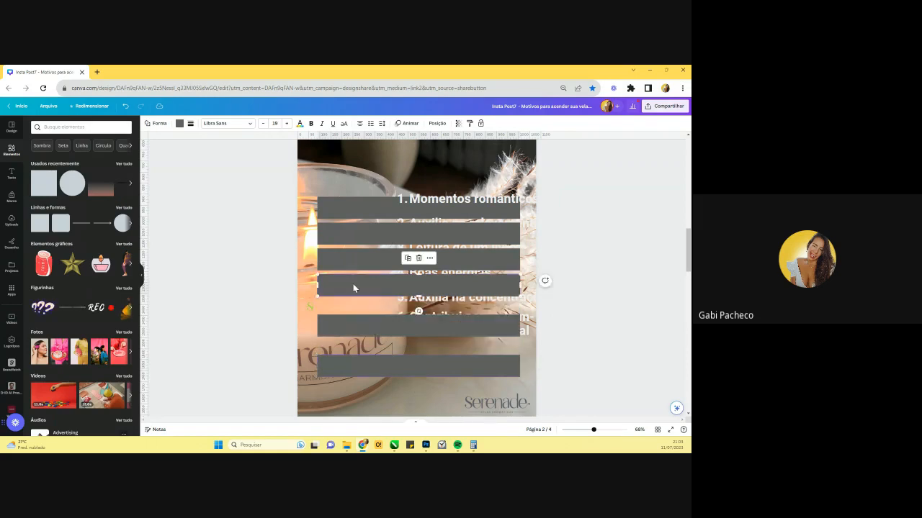
left_click_drag(353, 284, 353, 299)
- Space all six gray bars evenly in the vertical direction with the Equidistante option, and undo the spacing
left_click_drag(281, 179, 343, 355)
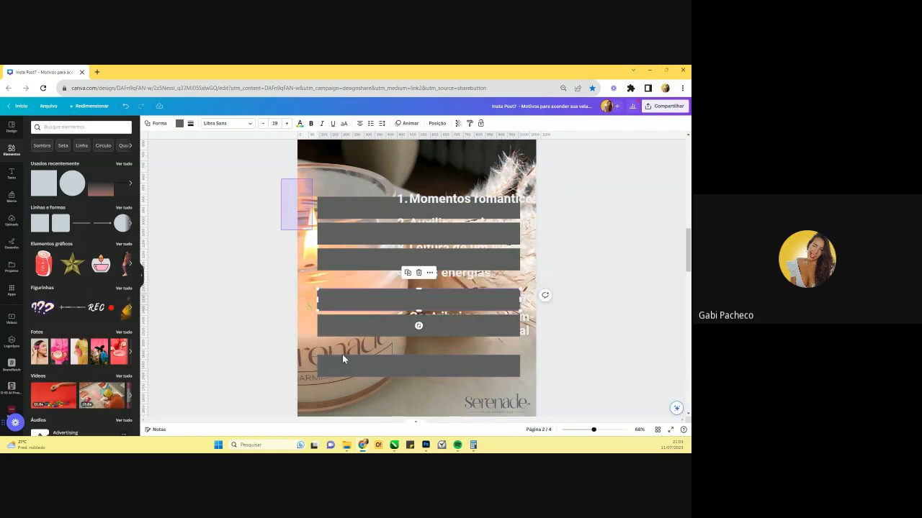
left_click(293, 292)
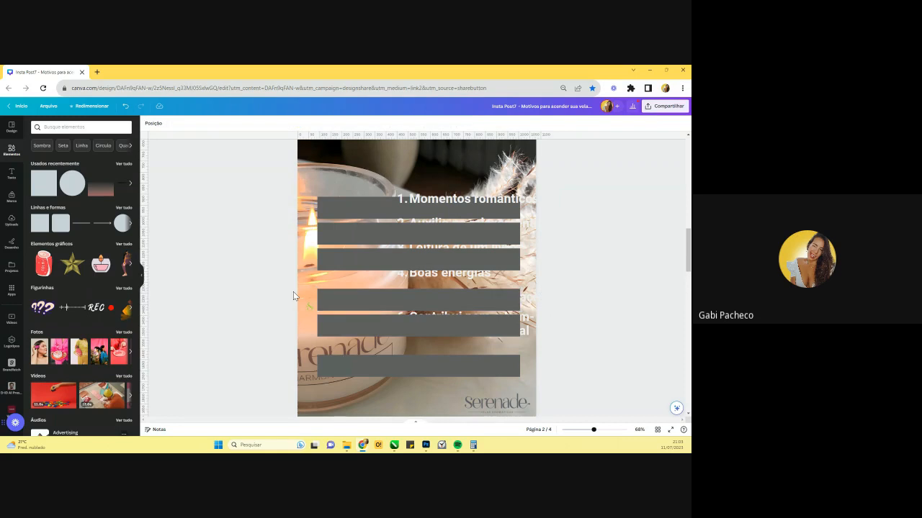
left_click(312, 182)
left_click(325, 204)
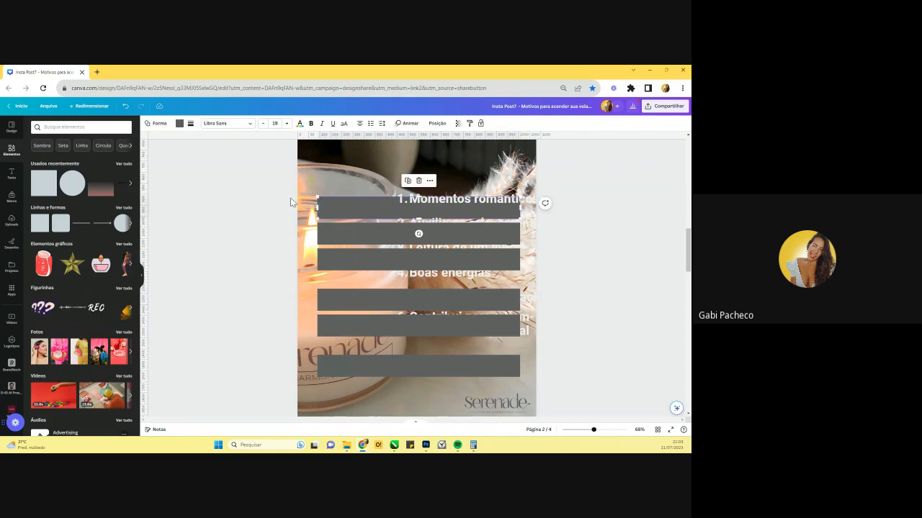
key("ctrl+a")
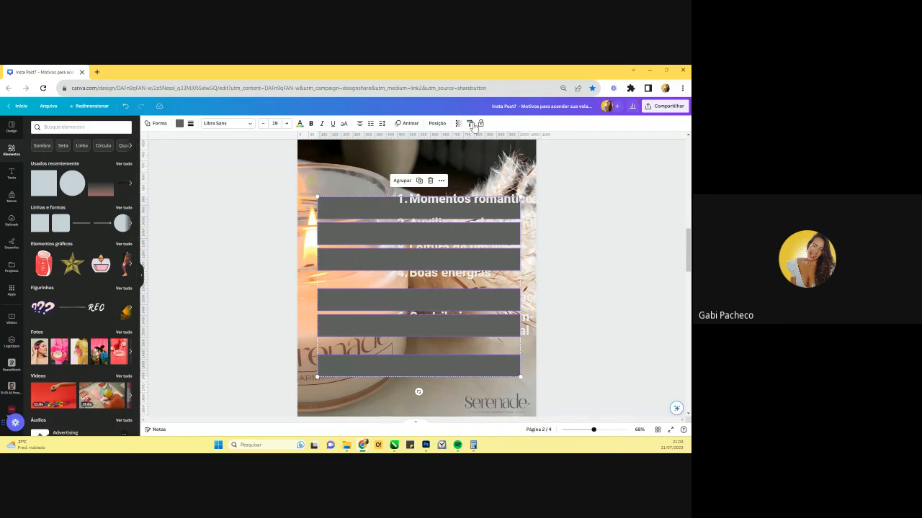
left_click(437, 123)
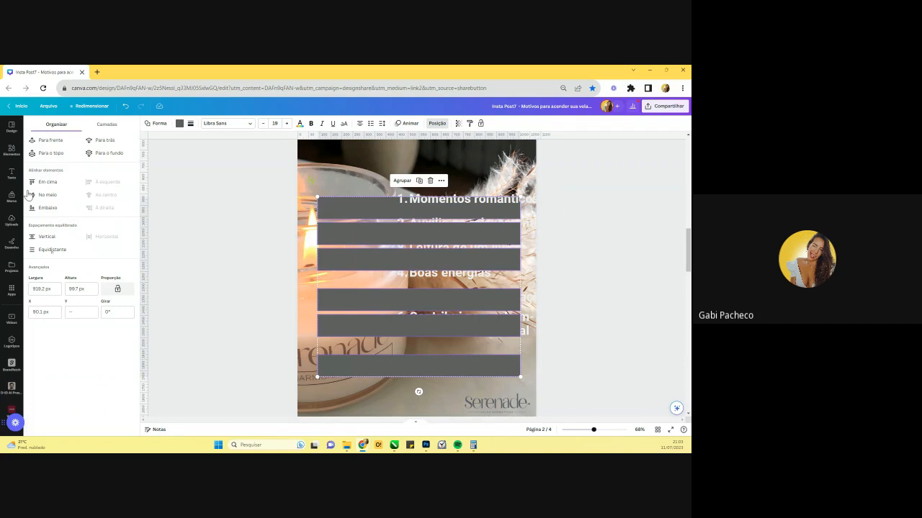
left_click(49, 251)
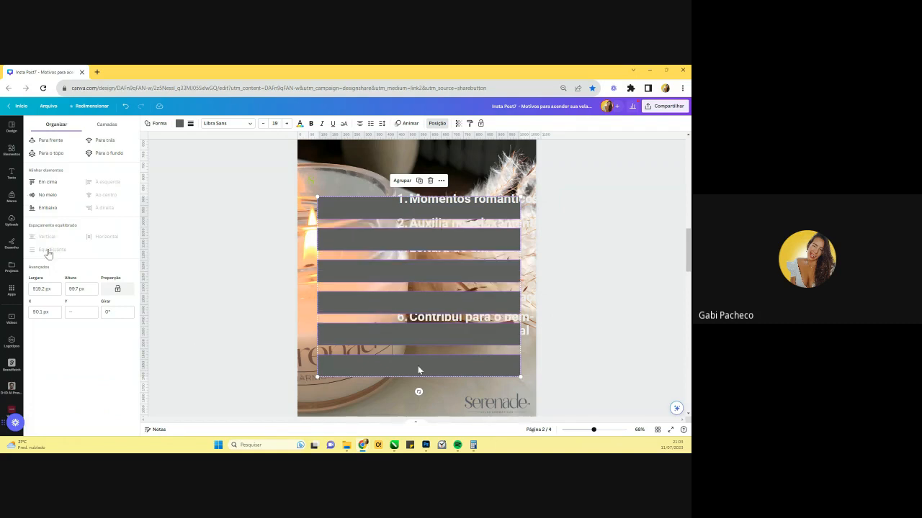
left_click(592, 336)
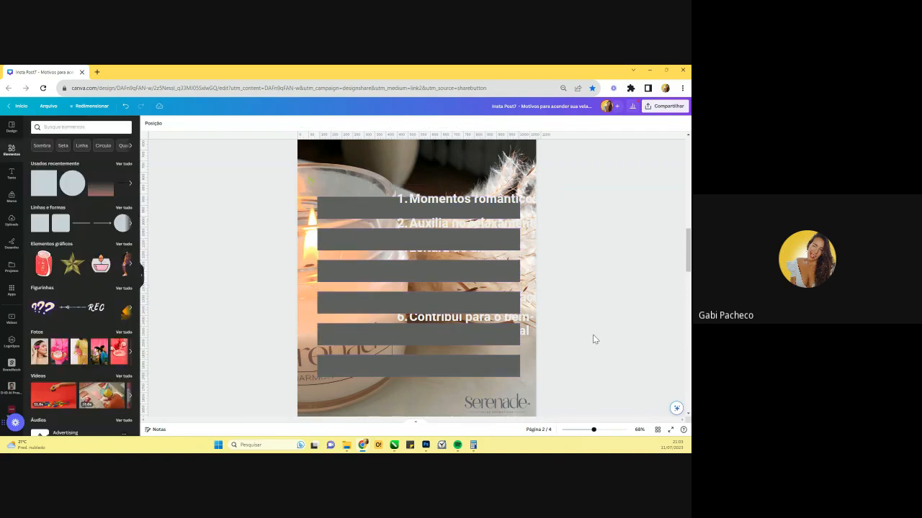
key("ctrl+z")
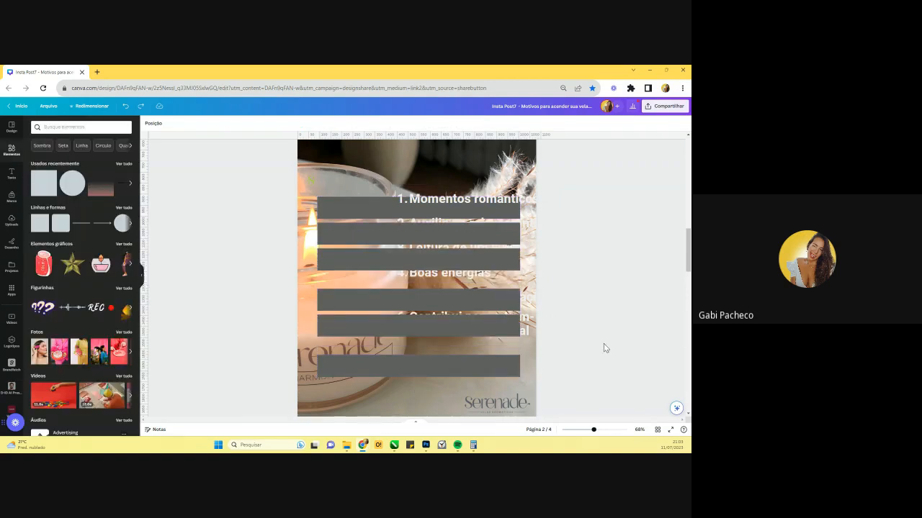
- Move the three lowest gray bars up, closer to the three upper bars
key("ctrl+z")
left_click(362, 285)
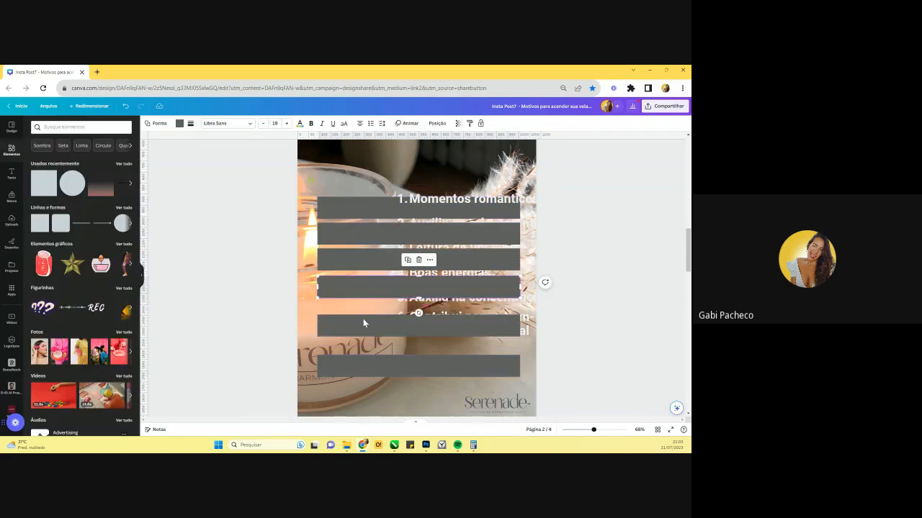
key("ctrl+z")
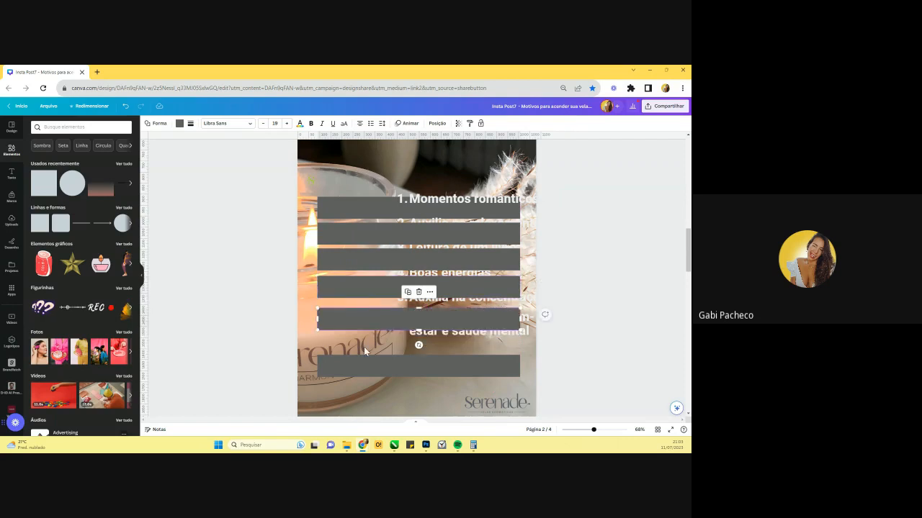
left_click_drag(364, 360, 363, 340)
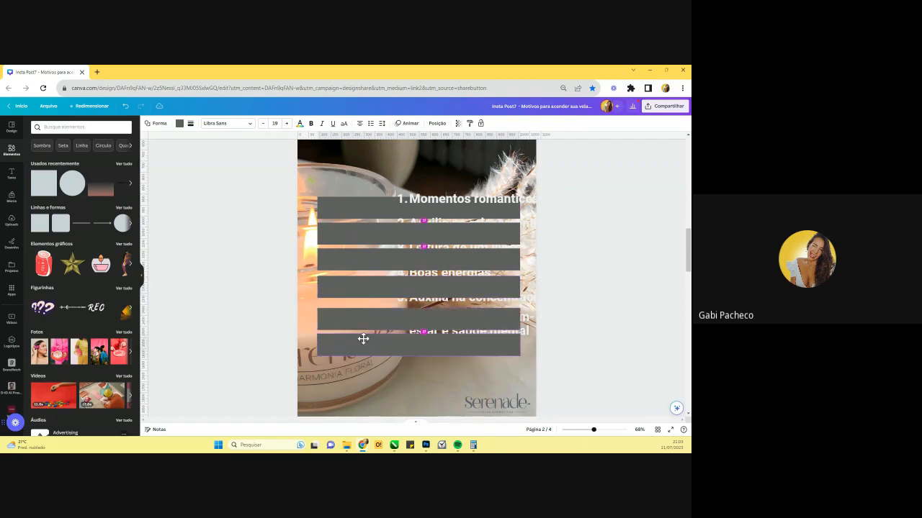
- Select all six gray bars and distribute them with even vertical spacing using Equidistante
left_click(361, 257, "shift")
left_click(363, 234, "shift")
left_click(368, 209, "shift")
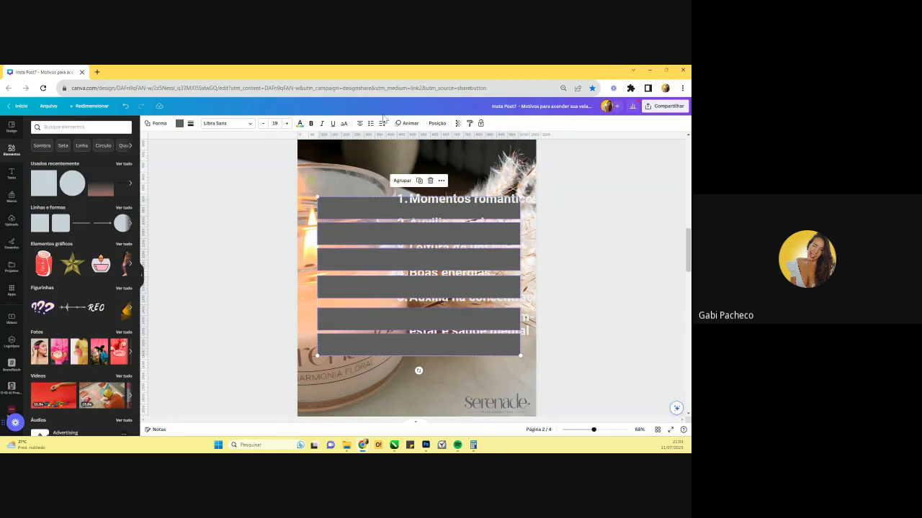
left_click(382, 123)
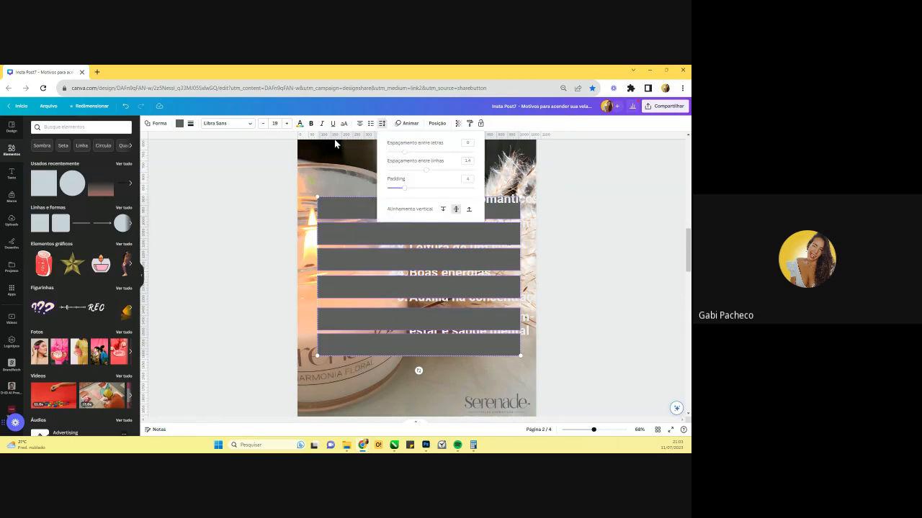
left_click(437, 123)
left_click(52, 250)
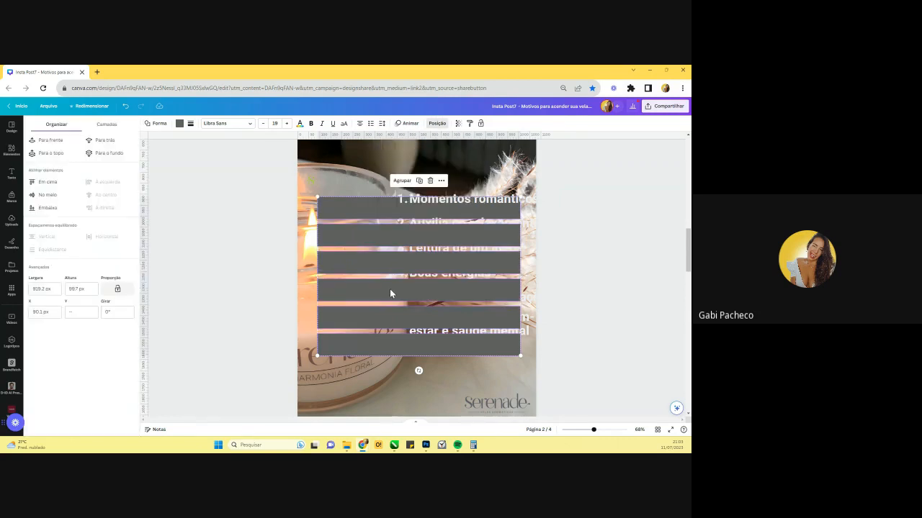
- Move the six gray bars right and up so they extend past the page's right edge, and scale them down slightly
left_click_drag(390, 293, 423, 281)
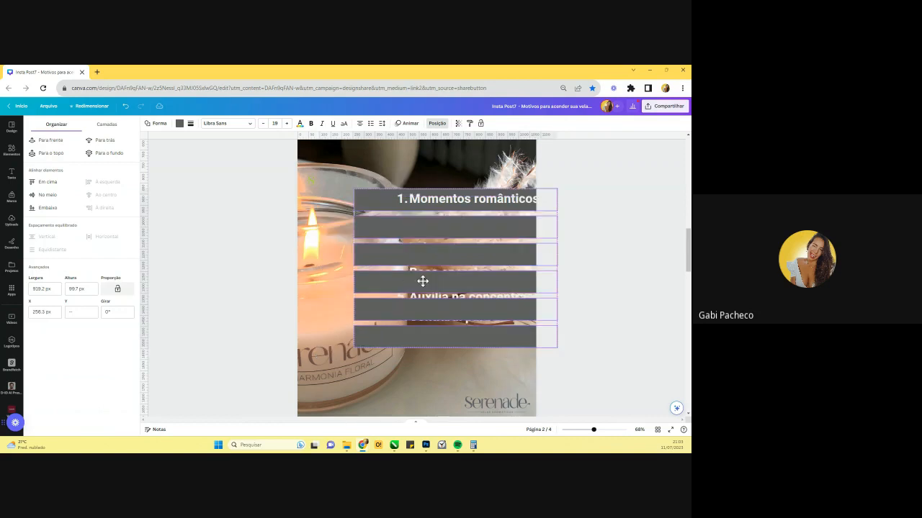
left_click_drag(558, 189, 553, 195)
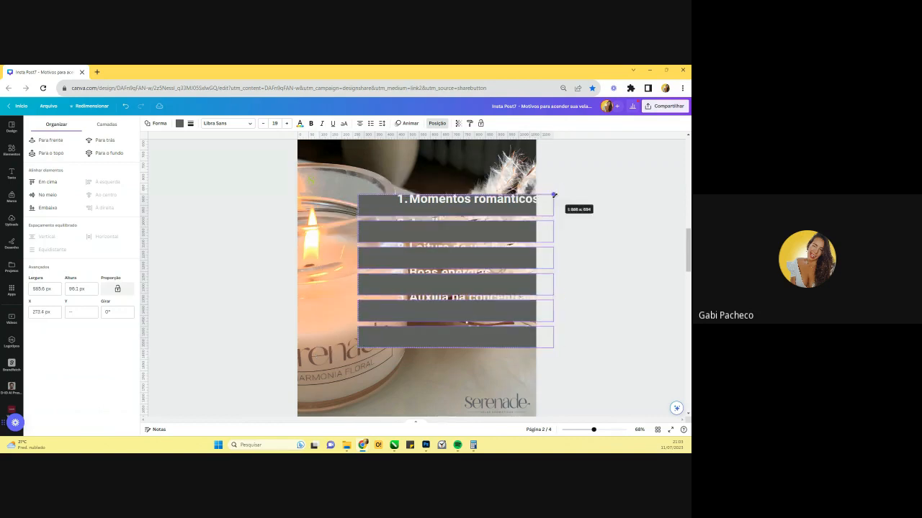
left_click_drag(412, 231, 423, 225)
- Bring the numbered list in front of all the gray bars with Trazer à frente
left_click(523, 204)
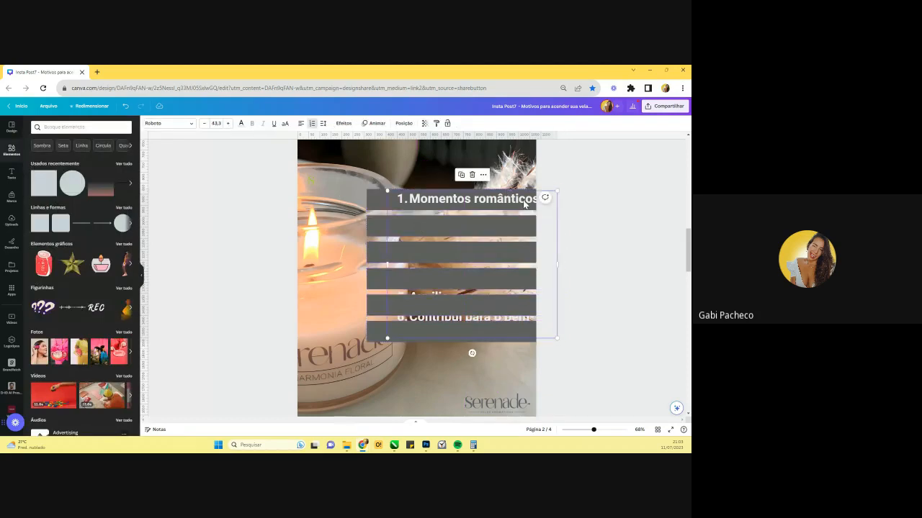
key("ctrl+alt+]")
key("Delete")
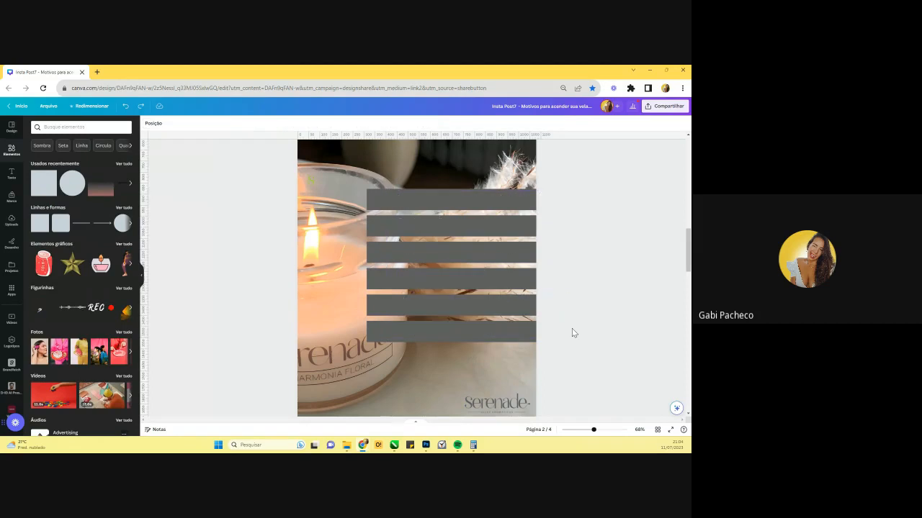
left_click(611, 430)
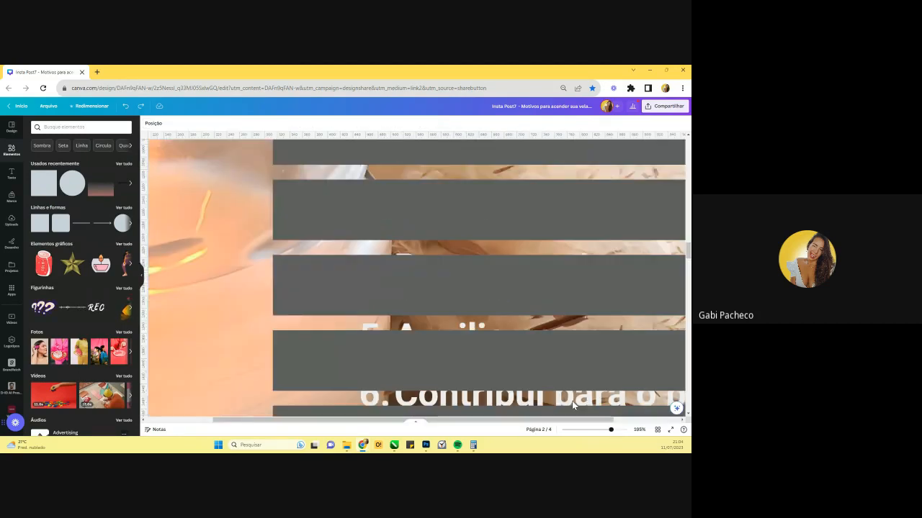
scroll(367, 341, "down", 2)
scroll(368, 341, "up", 5)
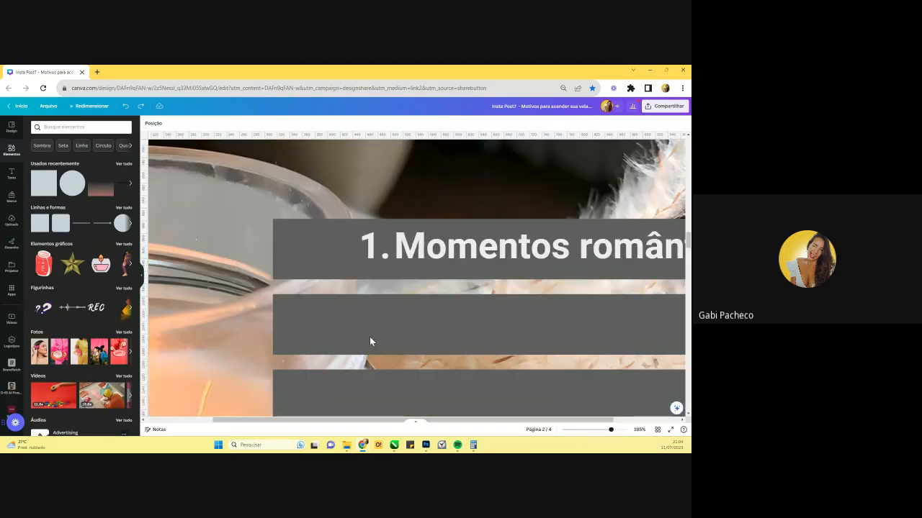
left_click(409, 280)
right_click(420, 275)
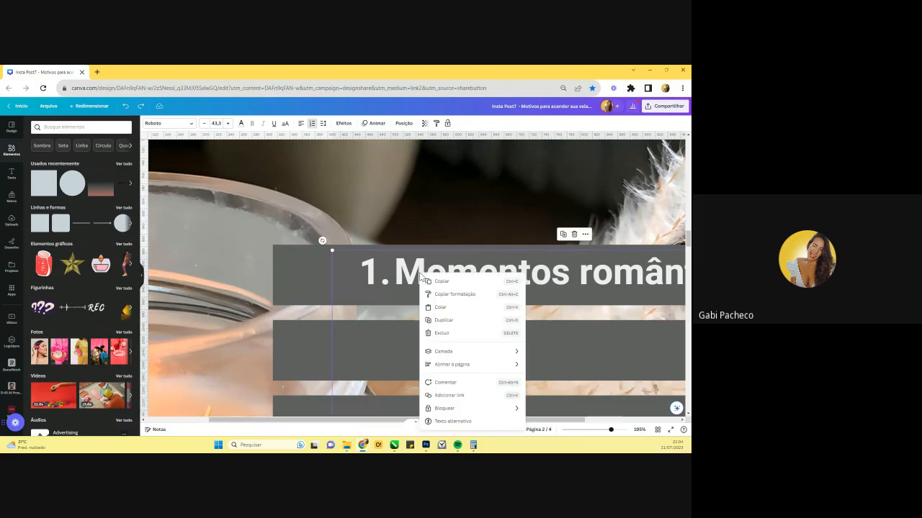
mouse_move(472, 356)
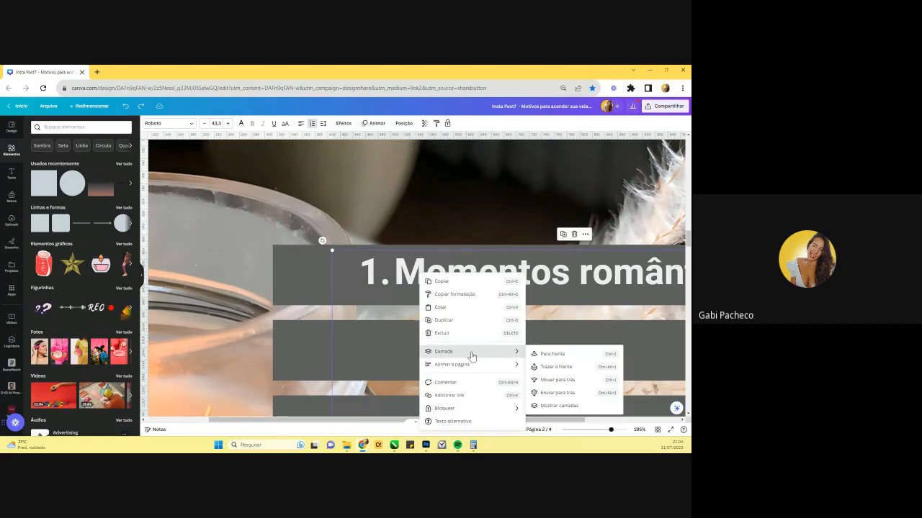
left_click(557, 368)
scroll(319, 271, "down", 1)
scroll(319, 271, "down", 2)
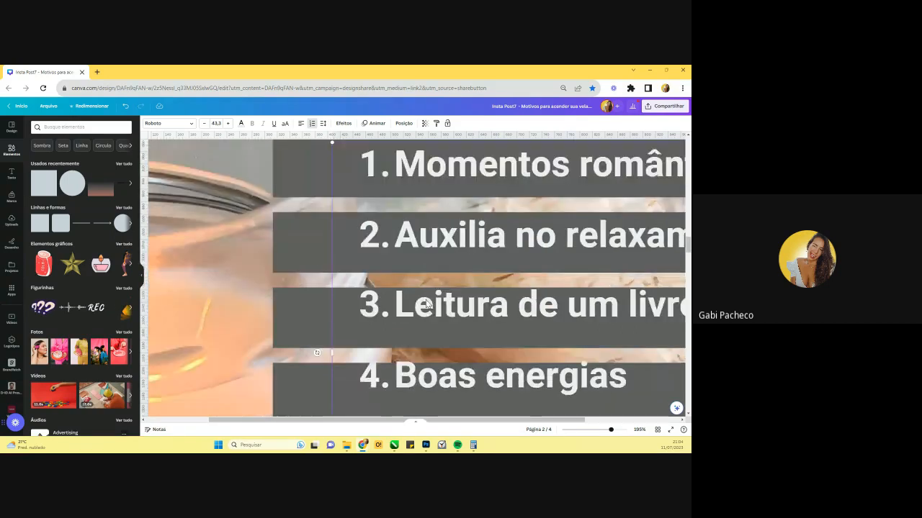
- Try sending the numbered list behind the other elements with Enviar para trás
right_click(435, 317)
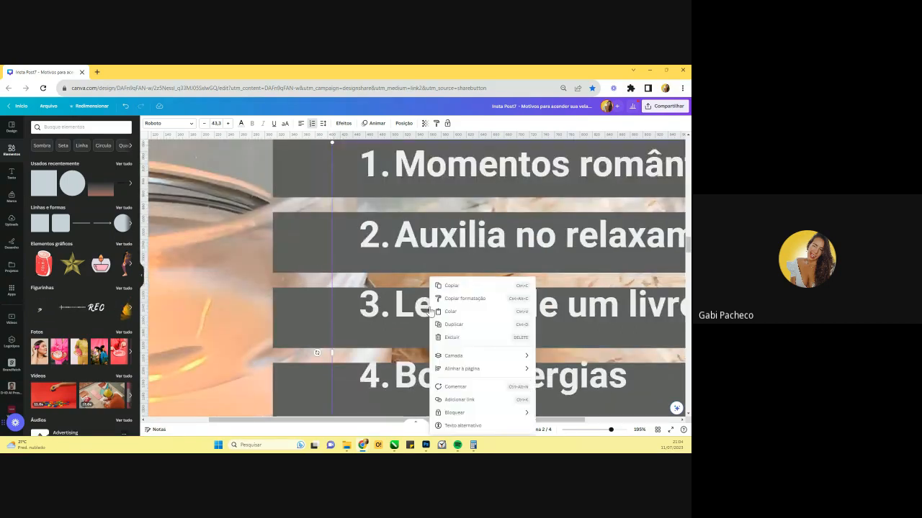
mouse_move(464, 358)
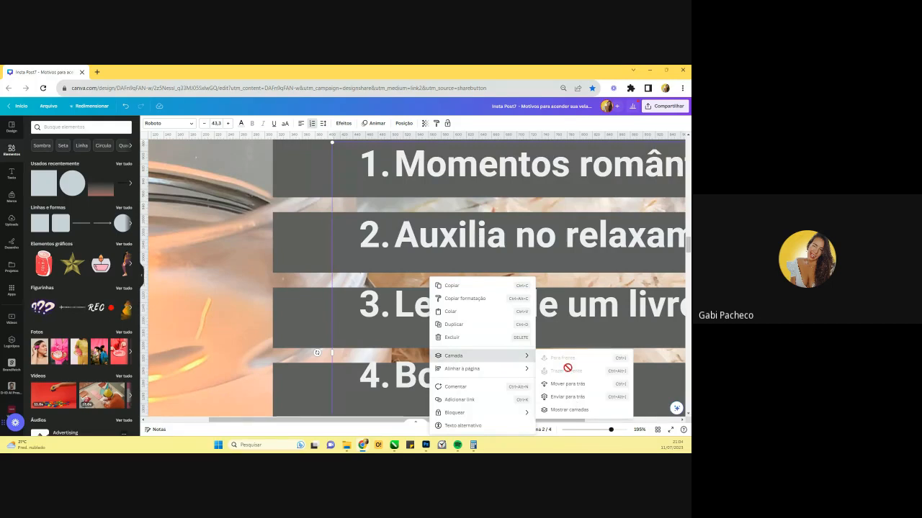
left_click(569, 396)
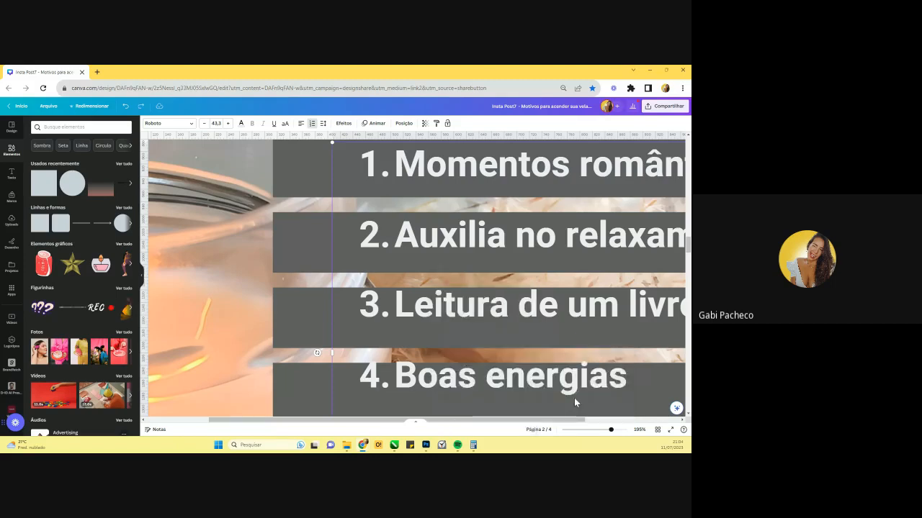
- Raise the numbered list one layer with Para frente, and bring it above all the bars with Trazer à frente
right_click(445, 171)
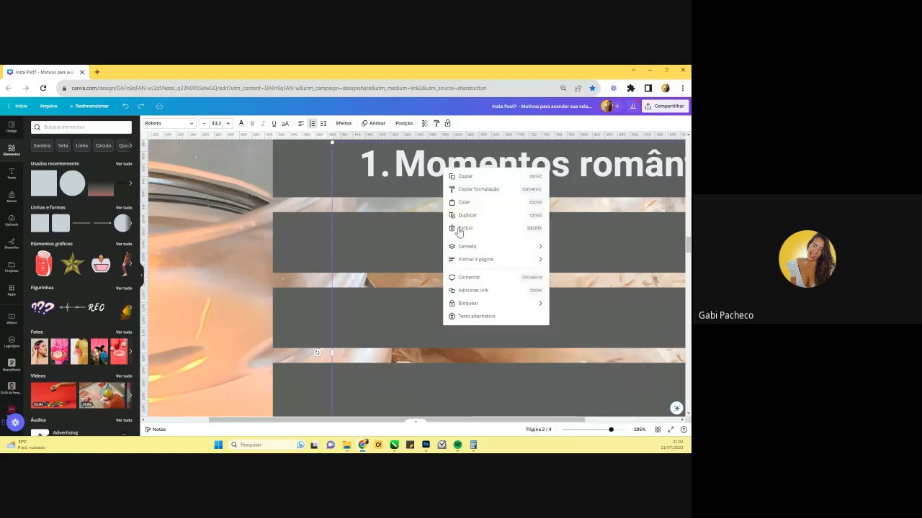
mouse_move(533, 247)
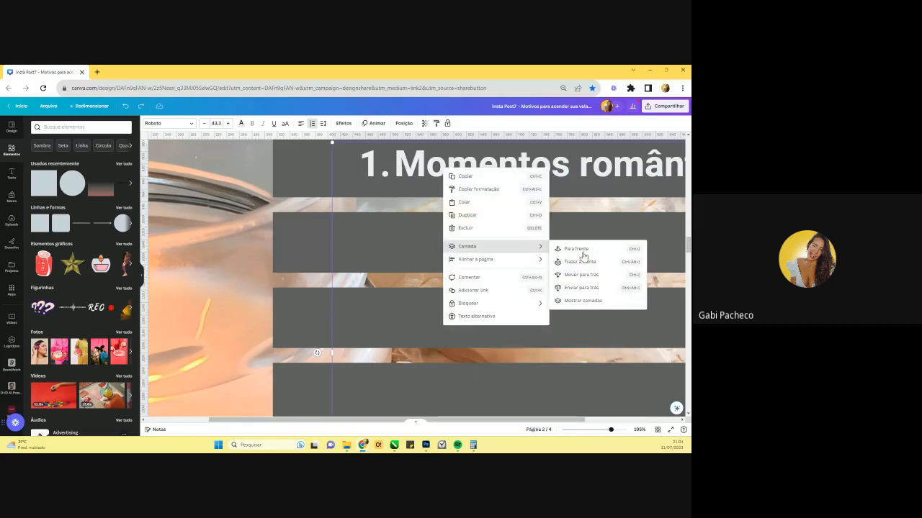
left_click(582, 251)
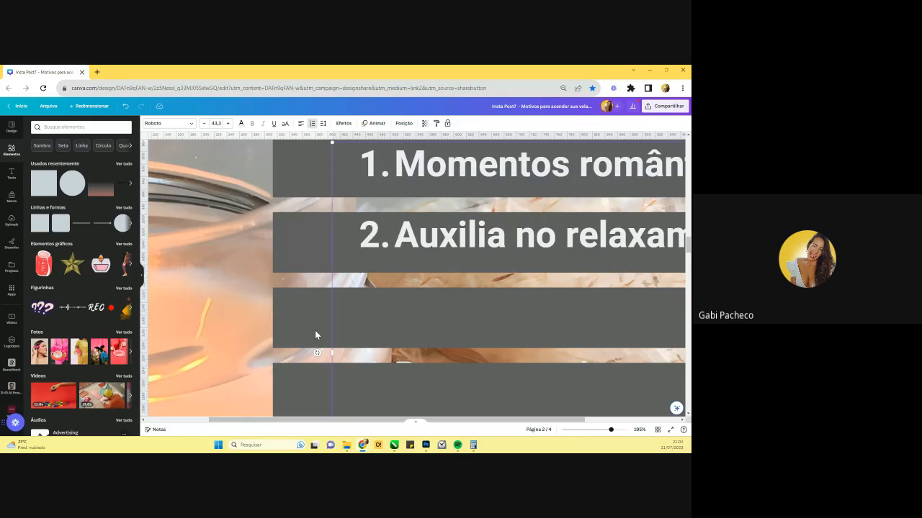
right_click(423, 242)
mouse_move(517, 321)
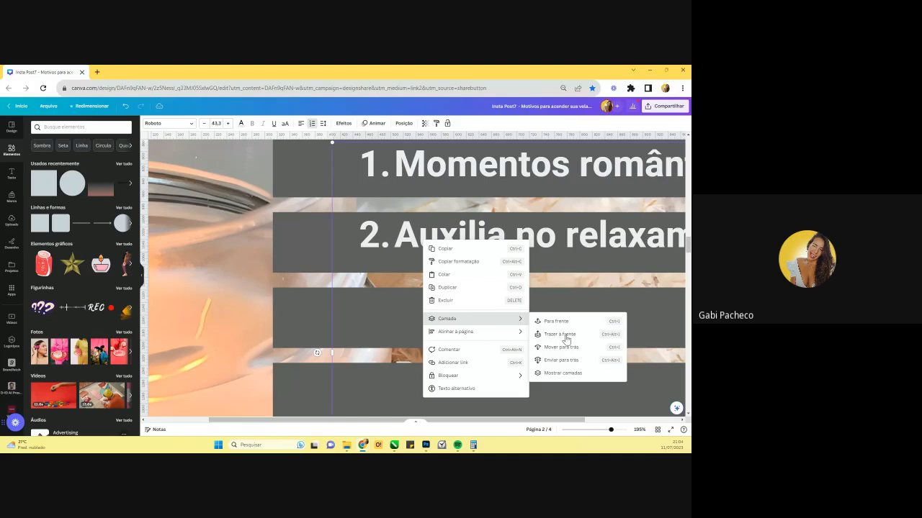
left_click(566, 336)
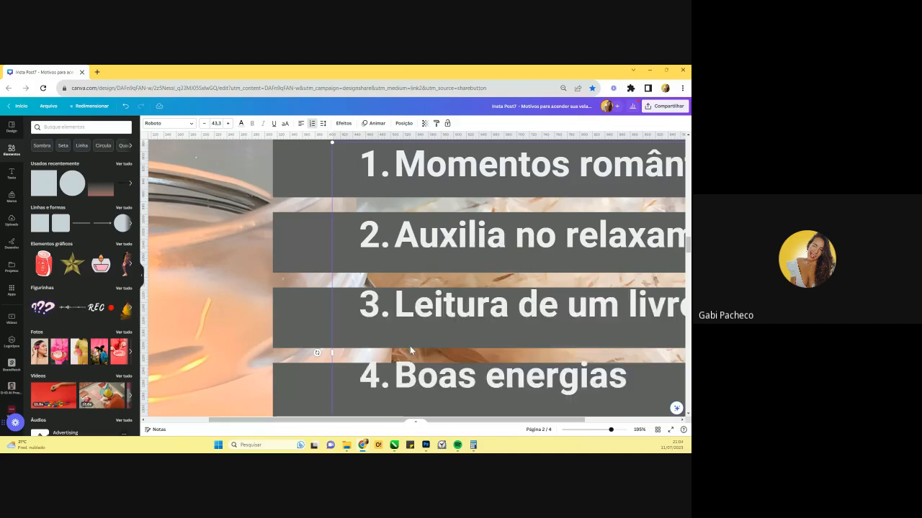
- Enlarge the numbered list to font size 46.7 so its six lines match the gray bars
left_click_drag(610, 431, 588, 435)
left_click_drag(394, 353, 388, 365)
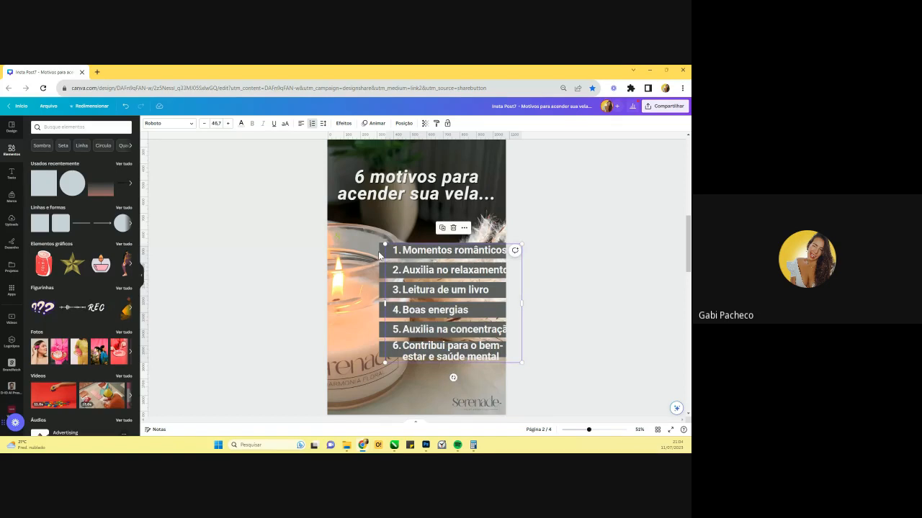
left_click_drag(303, 243, 377, 386)
- Examine the numbered list's place among the page's layers in the Camadas view
left_click(596, 430)
left_click(597, 429)
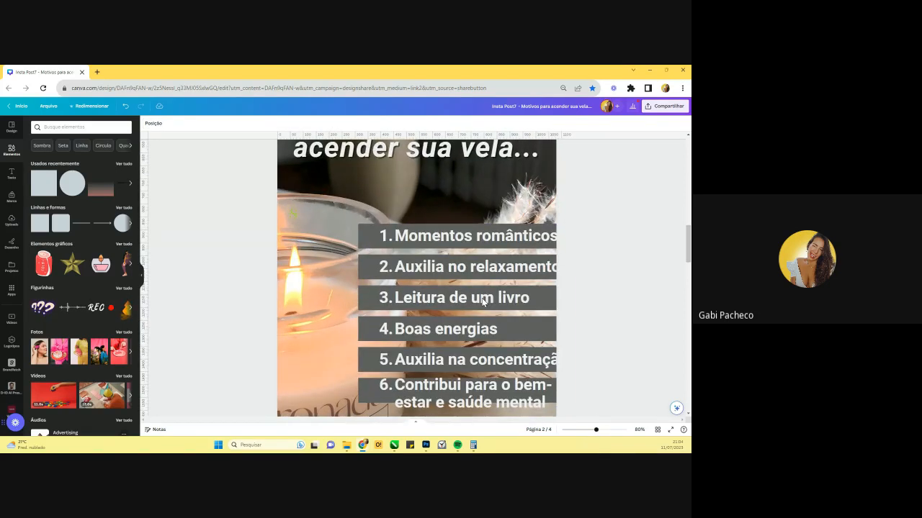
left_click(446, 238)
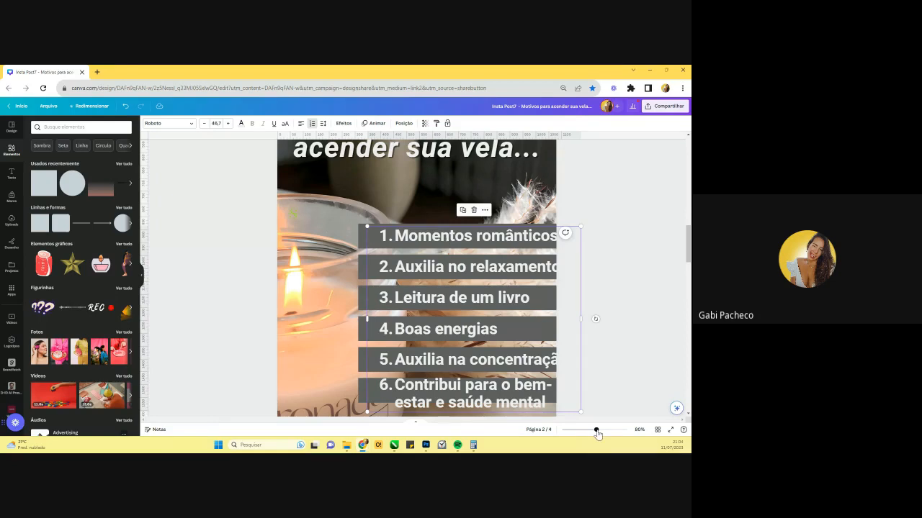
left_click_drag(596, 431, 601, 430)
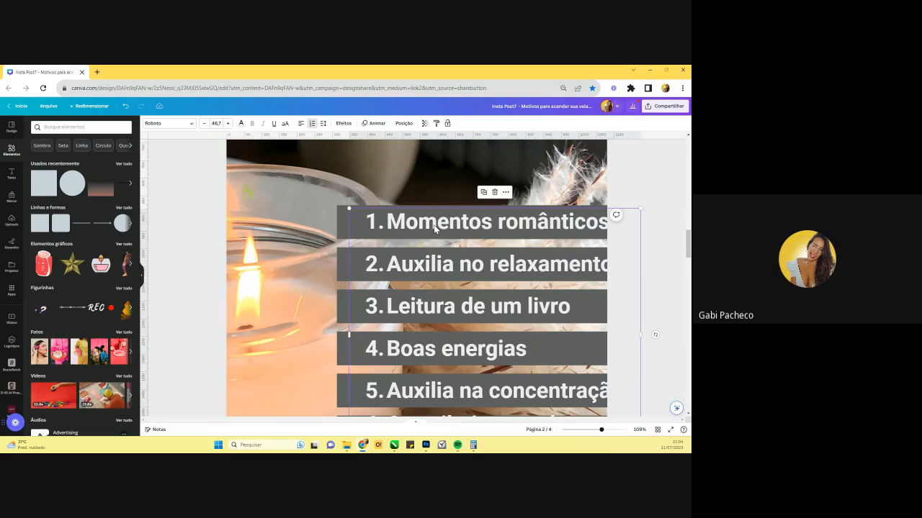
left_click(404, 123)
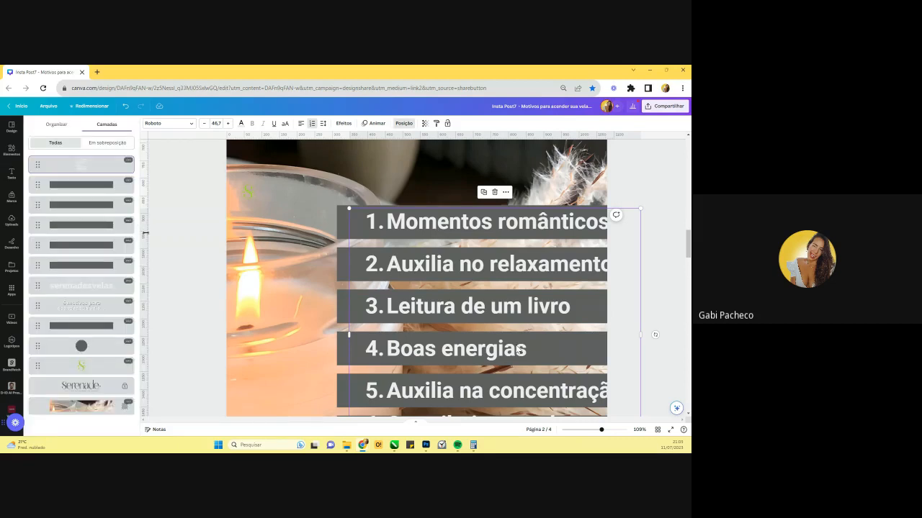
left_click_drag(602, 431, 604, 431)
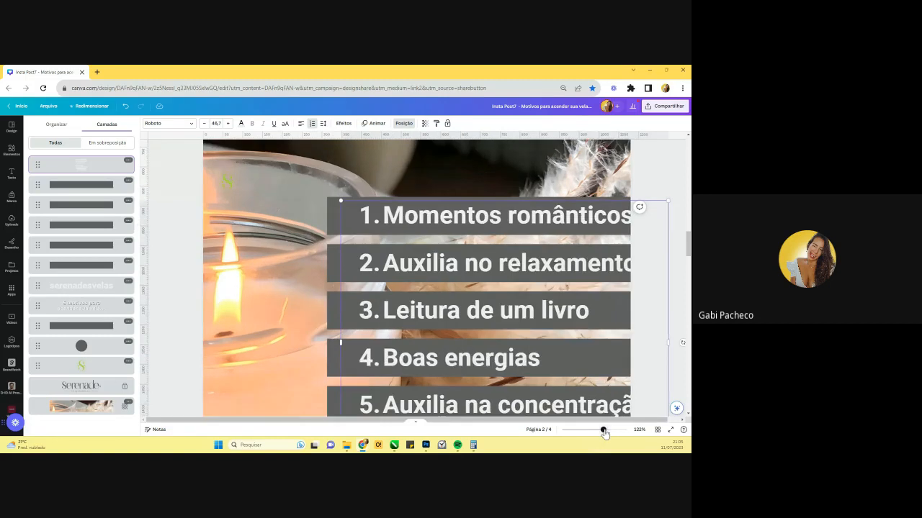
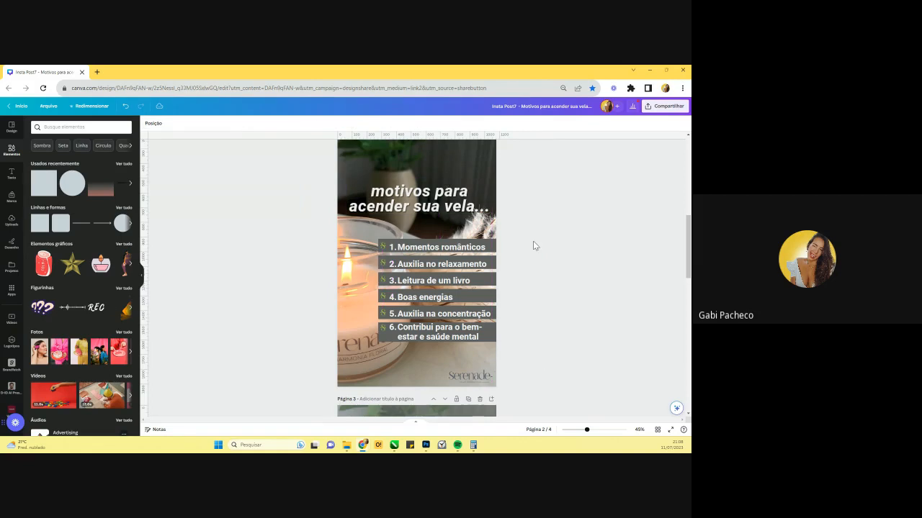
- Enlarge the small number 6 under the title and place it centered above "motivos para acender sua vela..."
scroll(533, 240, "up", 2)
left_click(424, 294)
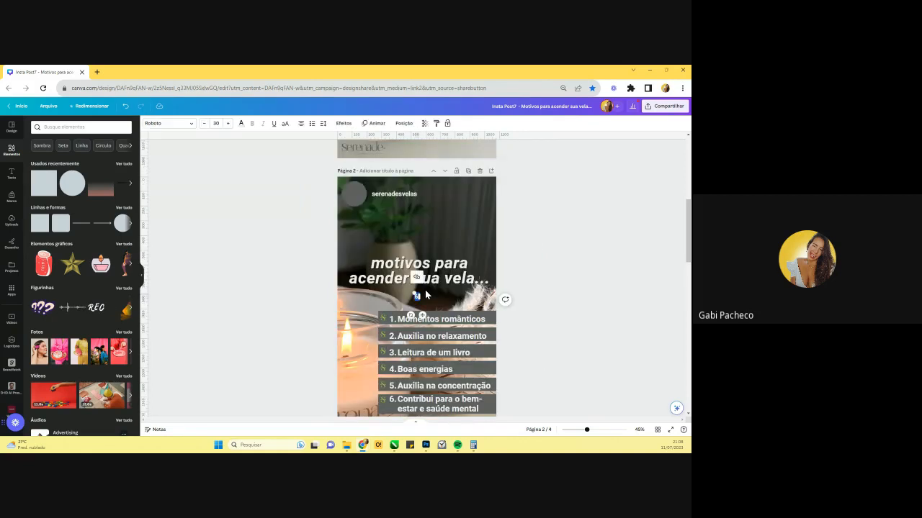
left_click_drag(419, 293, 450, 242)
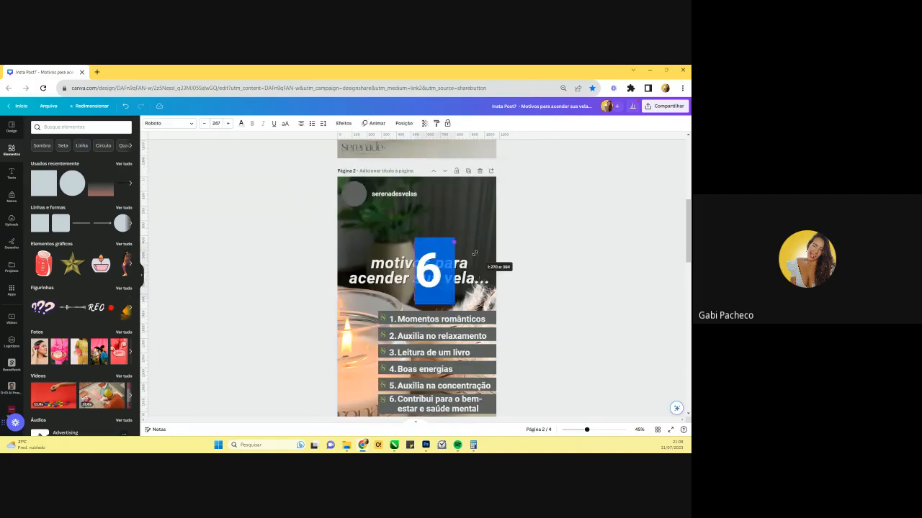
left_click(545, 295)
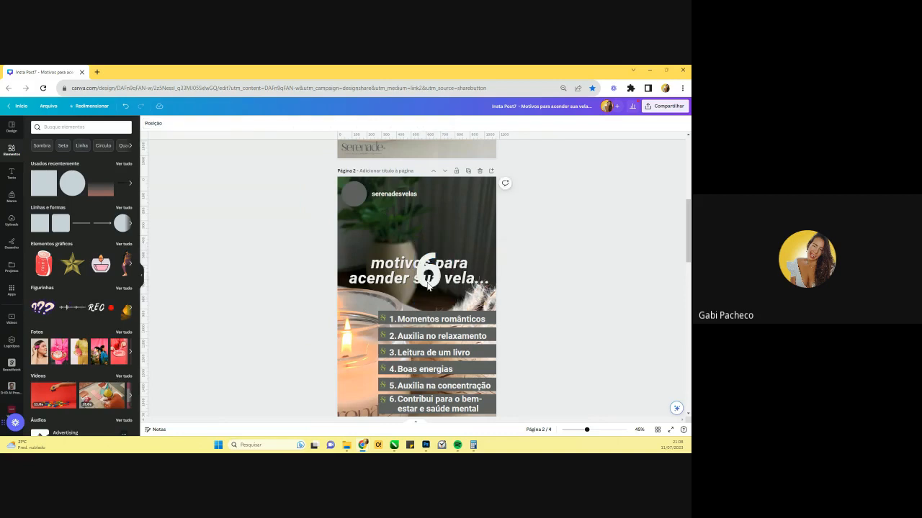
left_click_drag(429, 286, 418, 247)
scroll(433, 254, "down", 1)
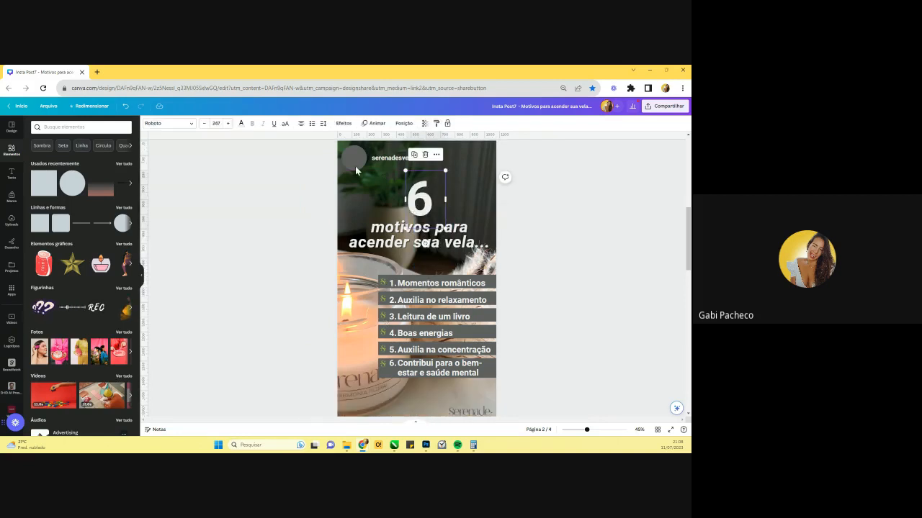
- Recolor the large 6 above the title with the green from the S logo's photo colors
left_click(242, 125)
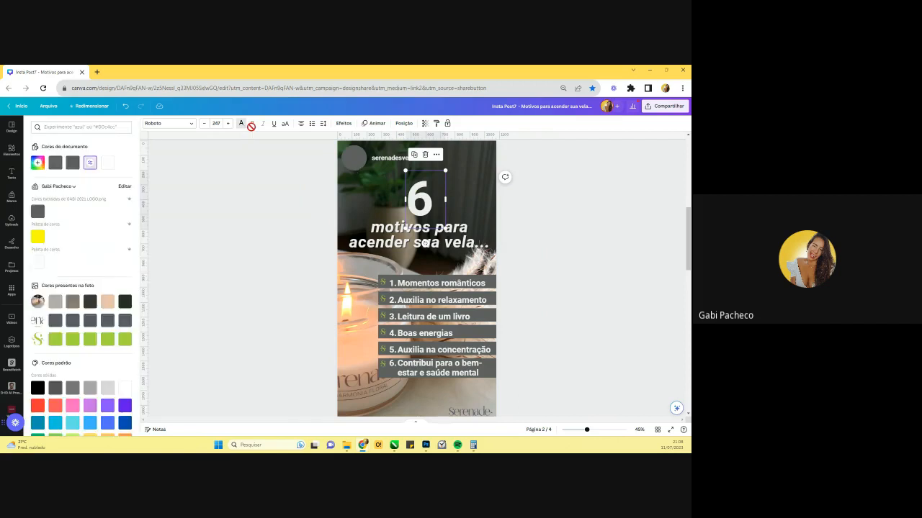
left_click(125, 340)
left_click(533, 307)
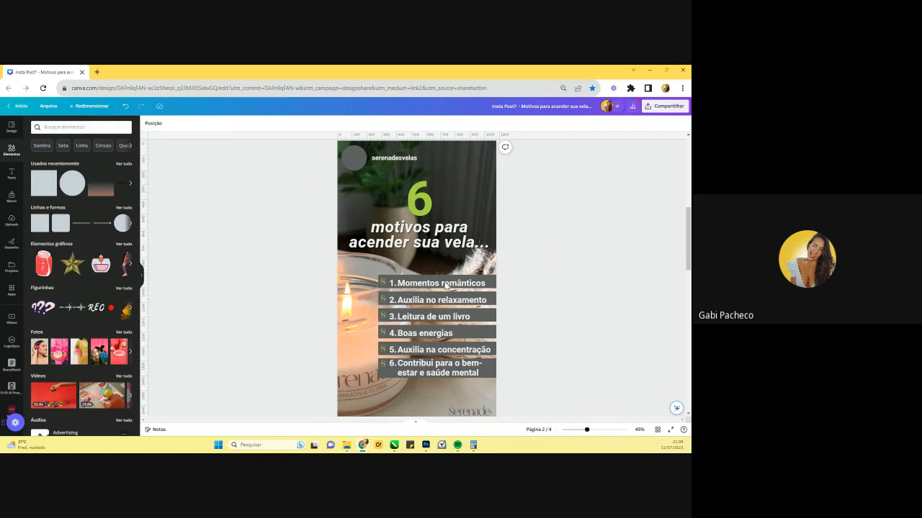
scroll(446, 286, "down", 2)
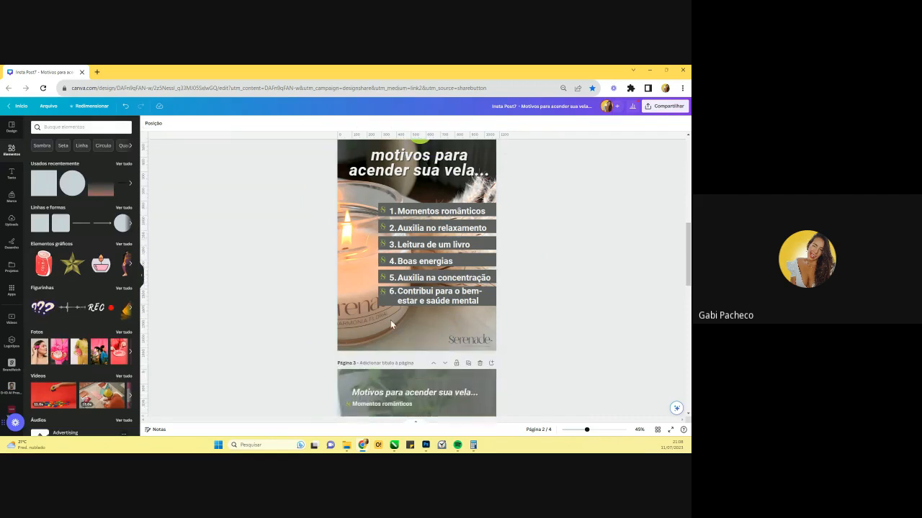
scroll(425, 196, "up", 2)
left_click(426, 196)
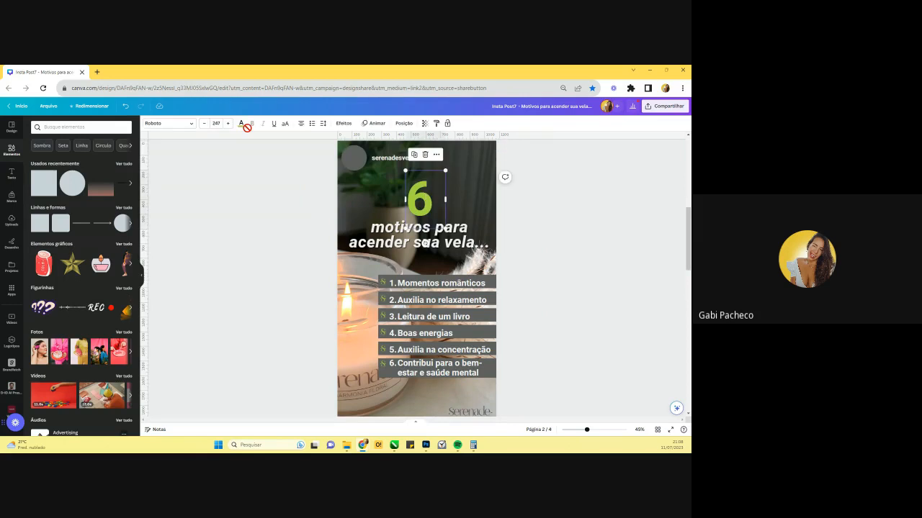
left_click(243, 124)
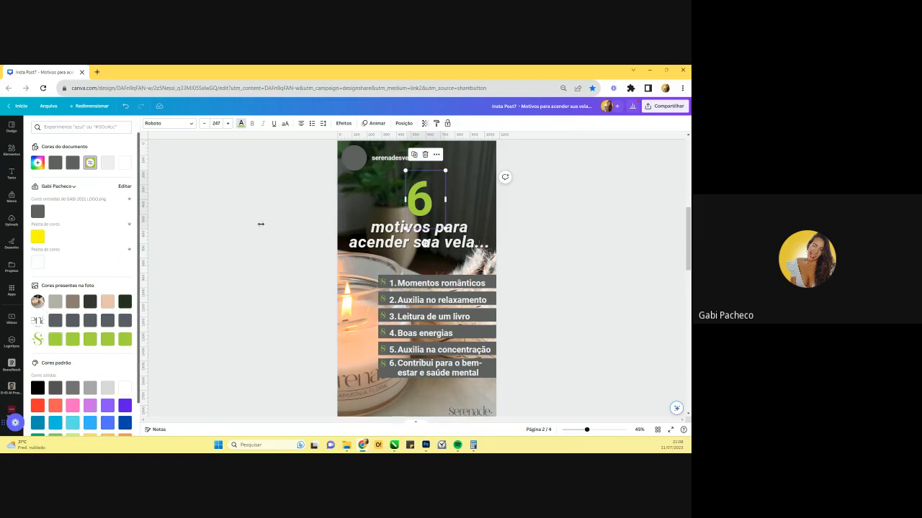
- Enlarge the green 6 to font size 299 at the title's left end and send it behind the text with Mover para trás
left_click_drag(403, 169, 408, 180)
left_click_drag(422, 213, 367, 229)
right_click(366, 230)
mouse_move(462, 315)
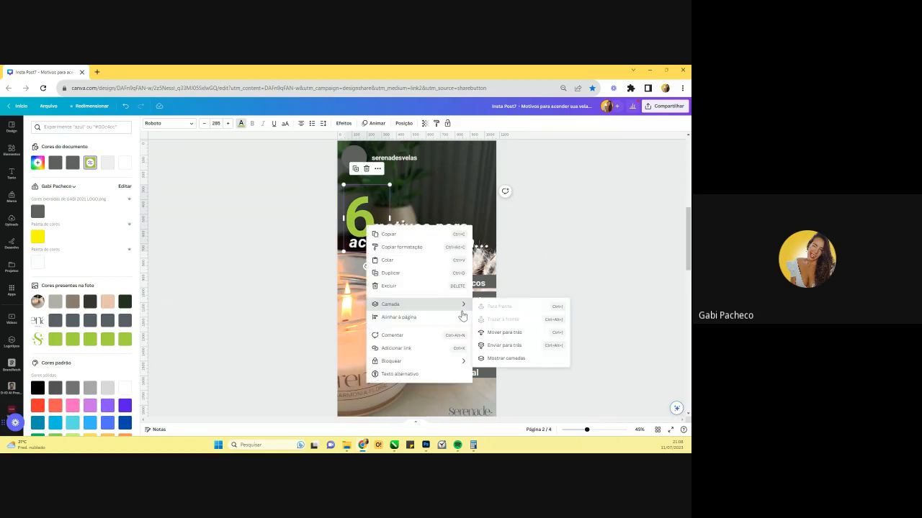
left_click(505, 332)
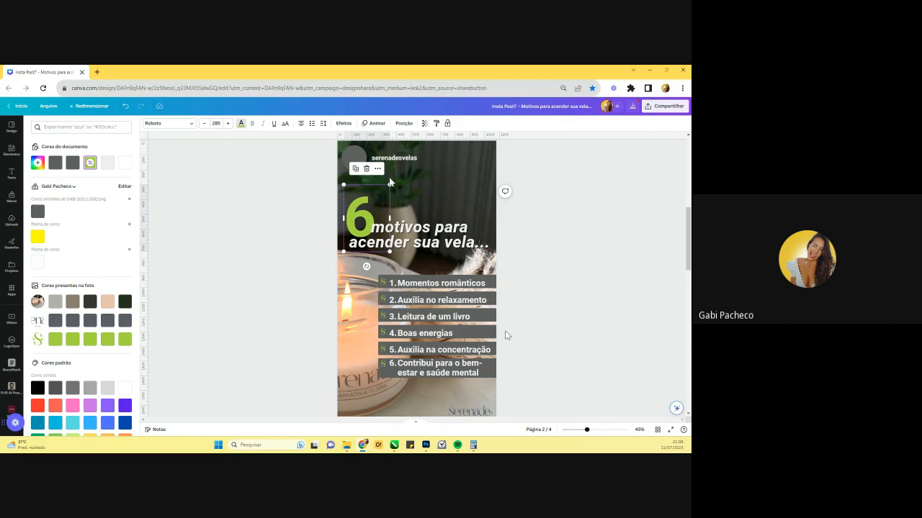
left_click_drag(389, 184, 393, 179)
- Reduce the green 6 to font size 292 and shift it slightly so it meets the start of "motivos para"
left_click(591, 430)
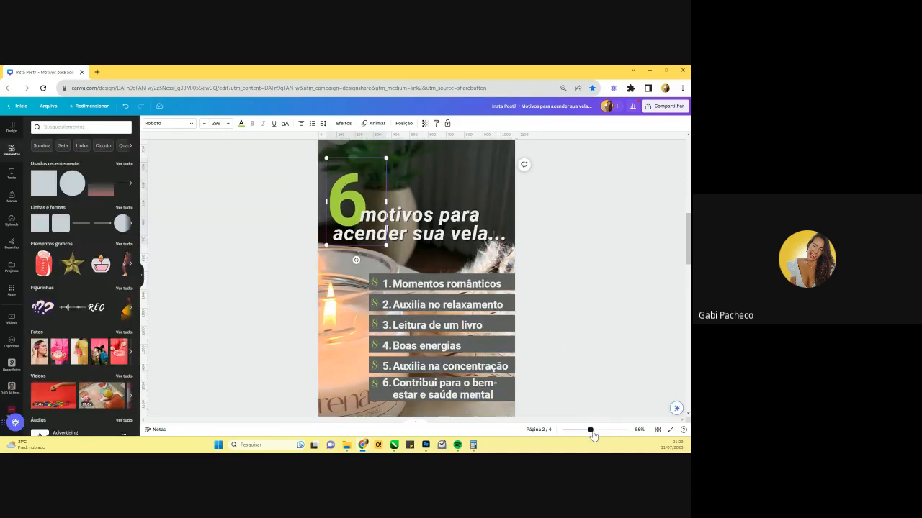
left_click_drag(591, 430, 594, 430)
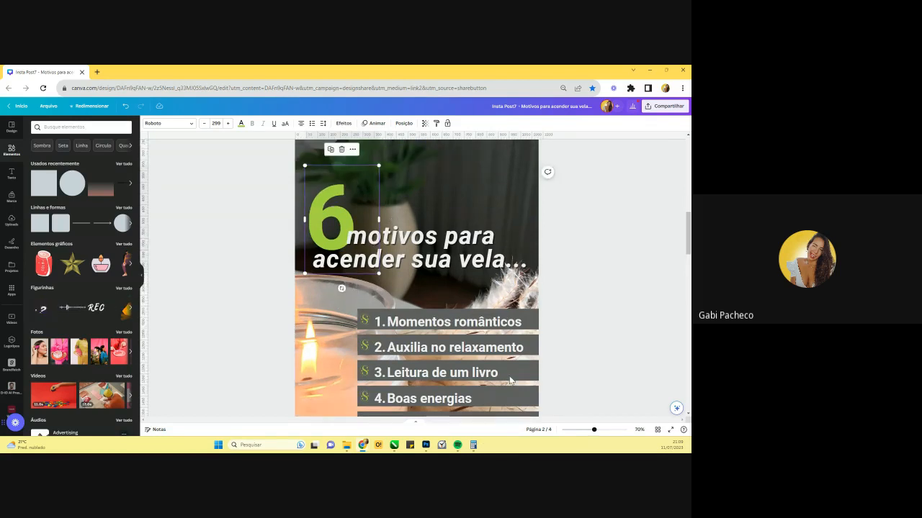
left_click_drag(595, 430, 599, 432)
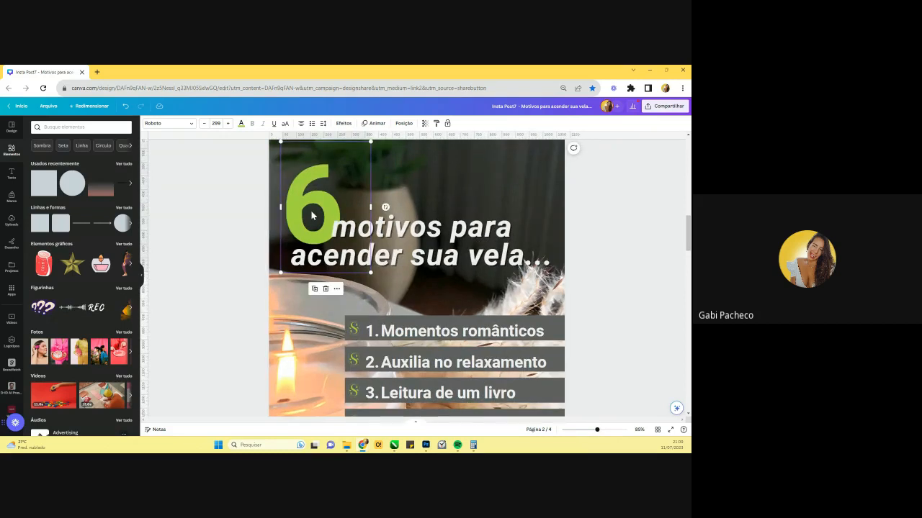
left_click(402, 241)
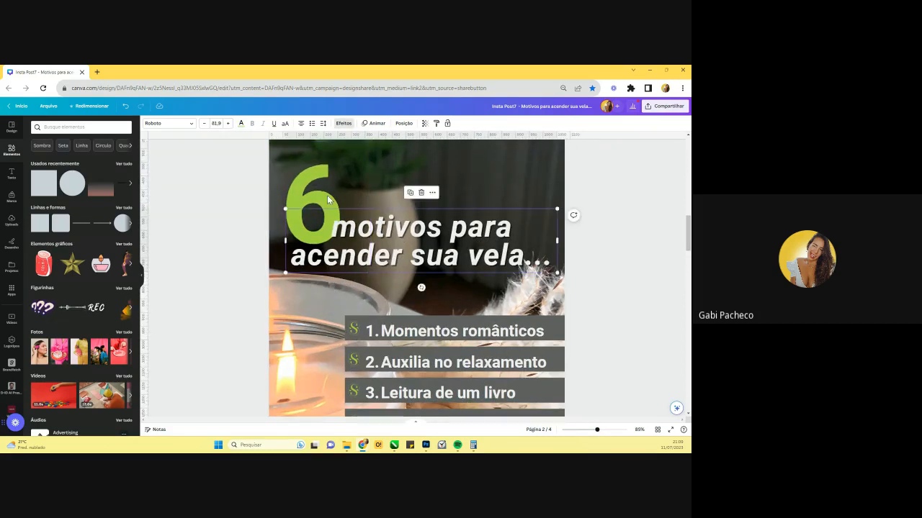
left_click(353, 232)
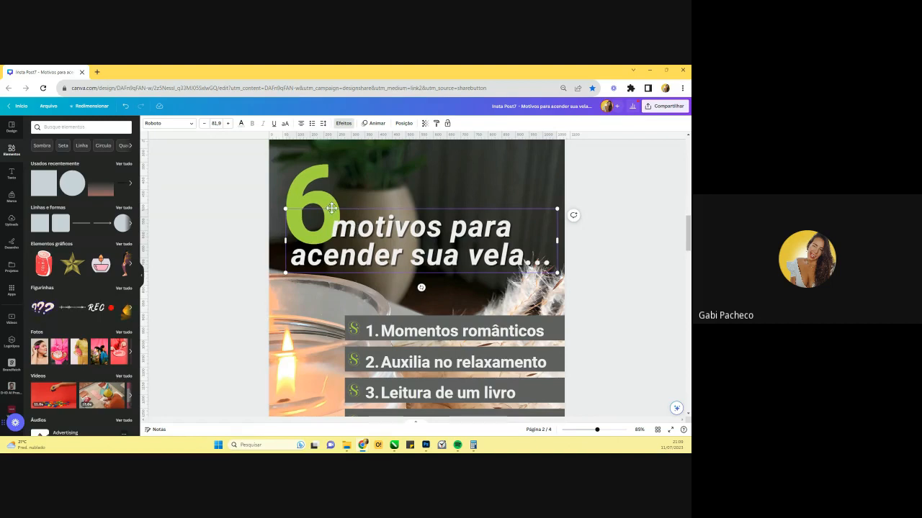
left_click_drag(332, 208, 332, 208)
left_click_drag(597, 429, 589, 430)
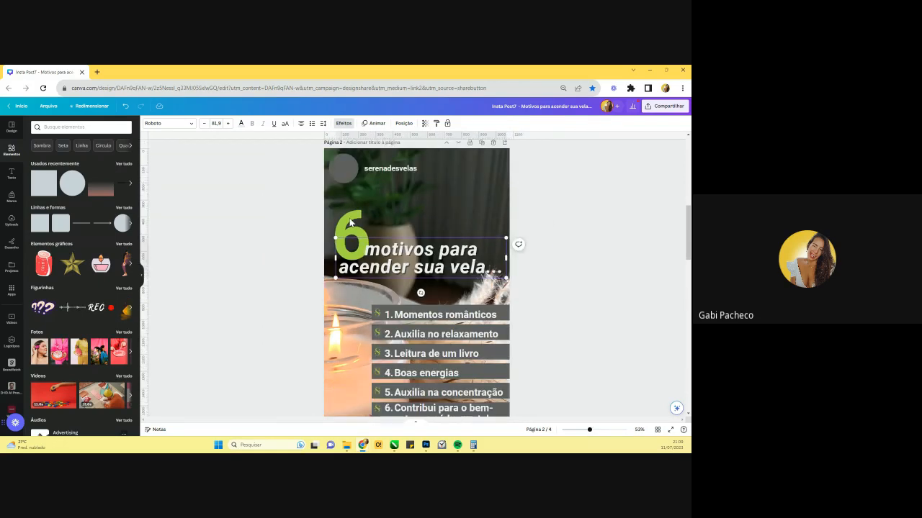
mouse_move(351, 223)
left_mouse_down()
mouse_move(428, 200)
mouse_move(349, 219)
left_mouse_up()
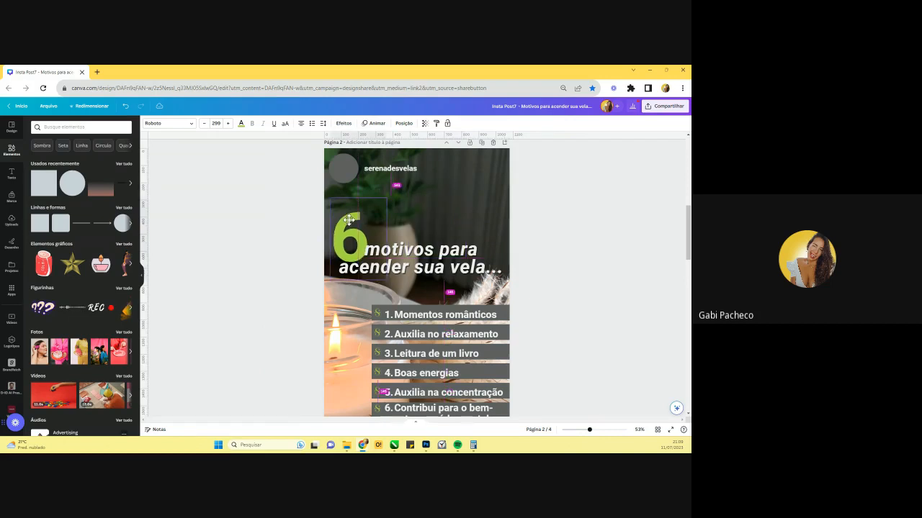
left_click_drag(388, 280, 386, 279)
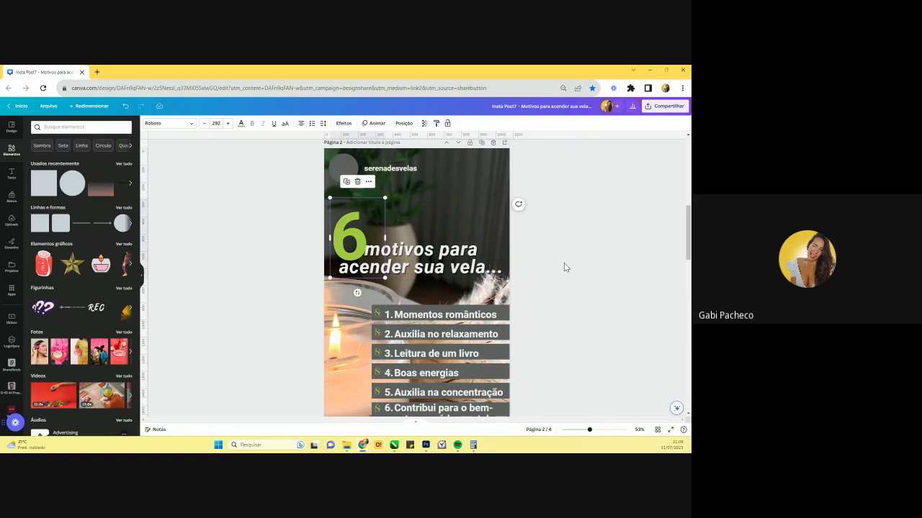
left_click(564, 265)
key("Right")
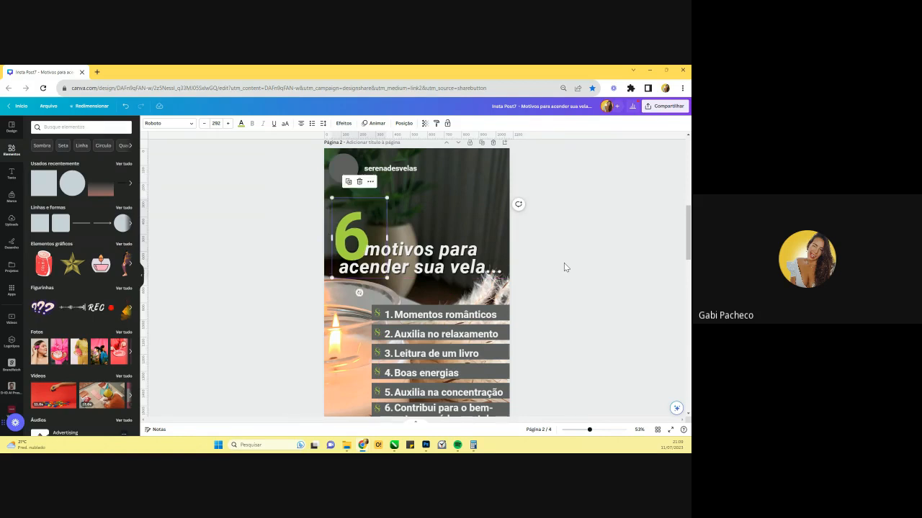
- Select the gray bars behind the numbered list together and set their transparency to 90
left_click(584, 430)
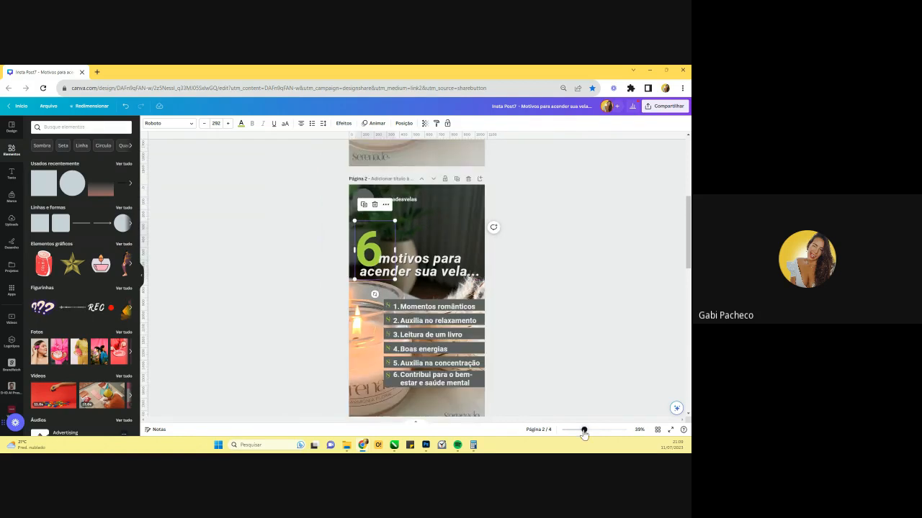
scroll(481, 336, "down", 1)
left_click(481, 336)
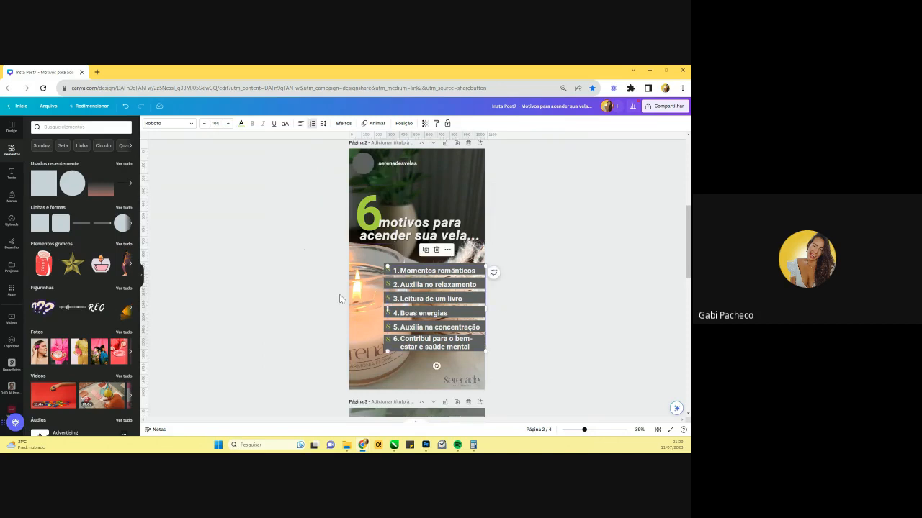
left_click_drag(304, 249, 385, 366)
left_click_drag(583, 430, 598, 432)
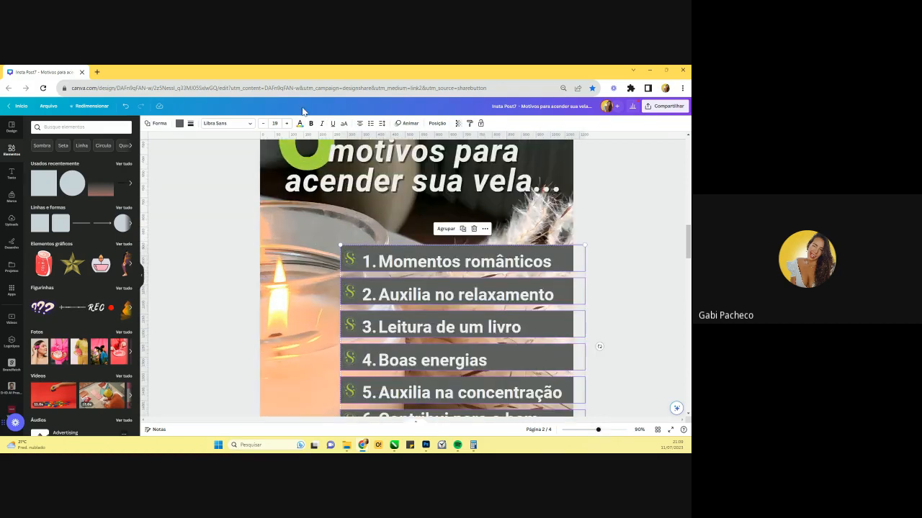
left_click(458, 126)
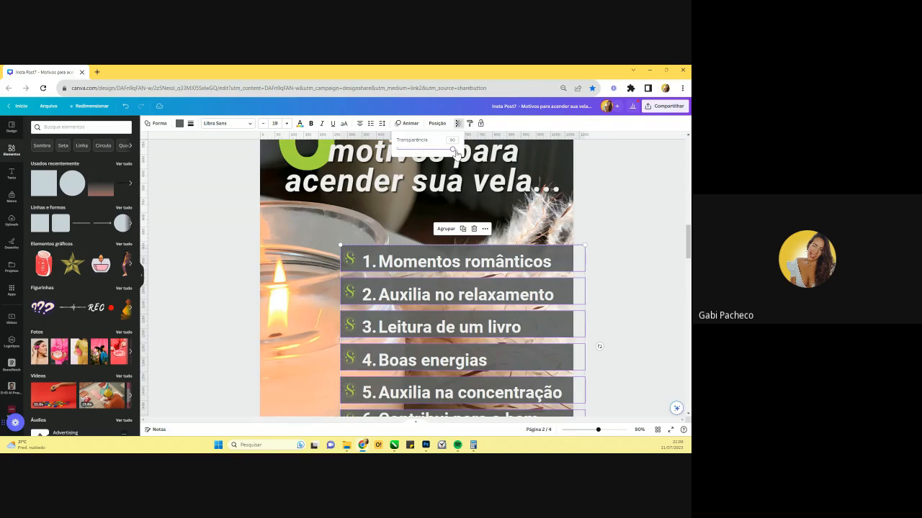
left_click_drag(455, 155, 458, 156)
left_click(611, 287)
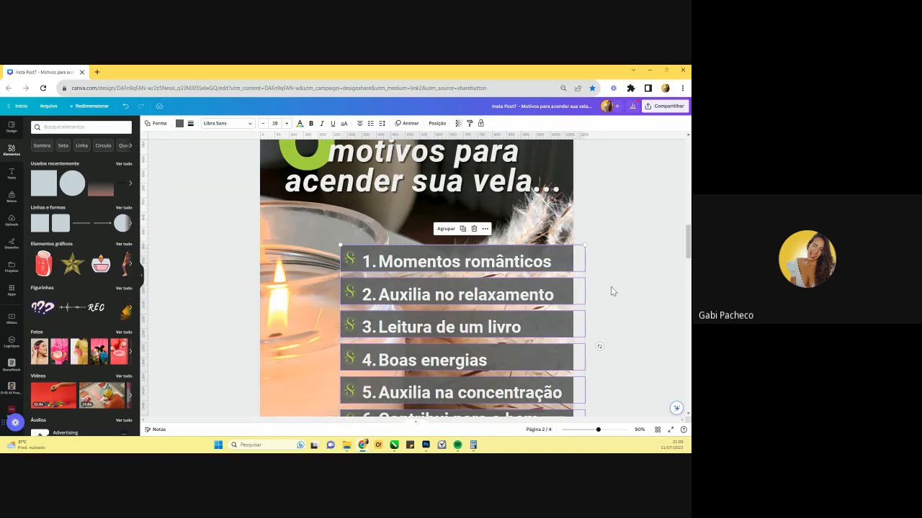
left_click(611, 286)
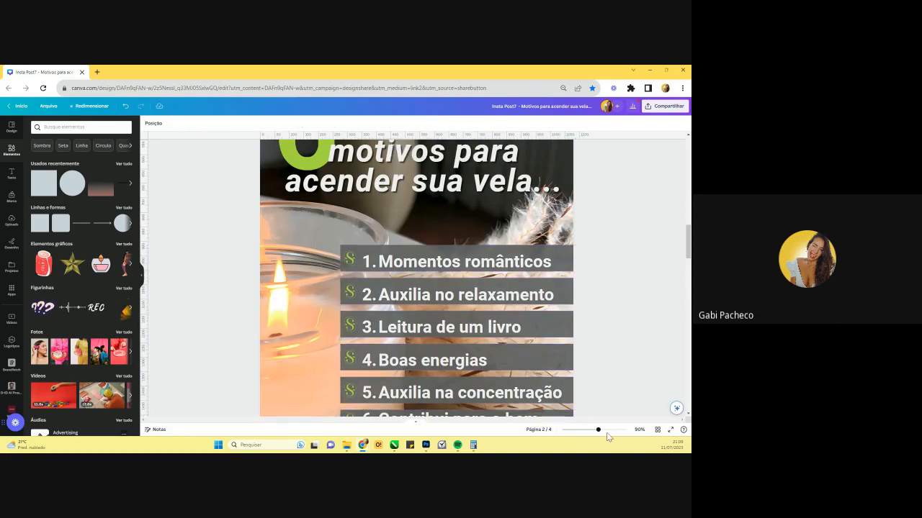
- Preview the whole of page 2 in full screen and return to the editor
left_click_drag(606, 430, 587, 438)
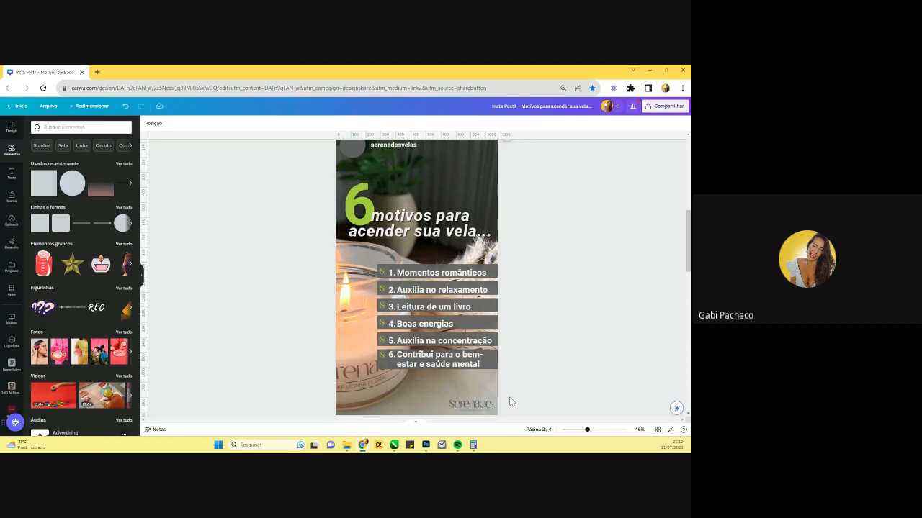
left_click(669, 431)
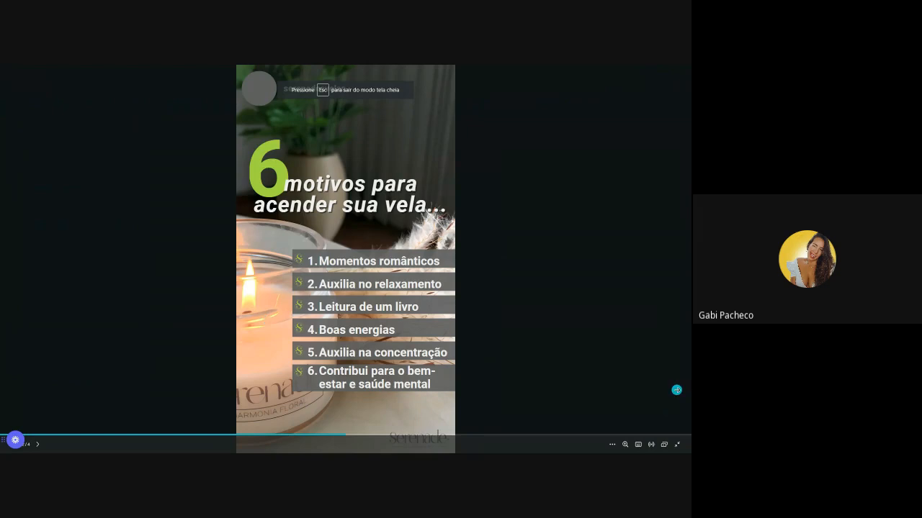
key("Escape")
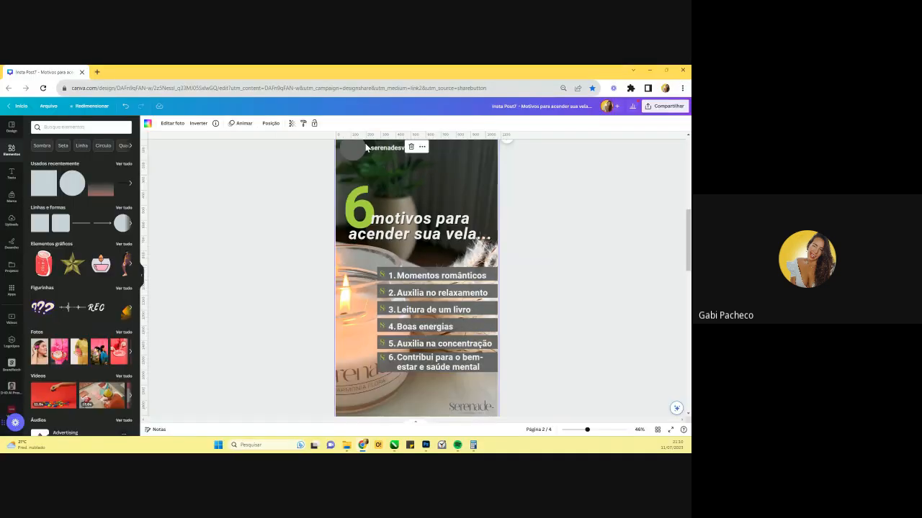
- Delete the gray profile circle and the "serenadesvelas" text from page 2, and check the page in full screen
left_click(396, 150)
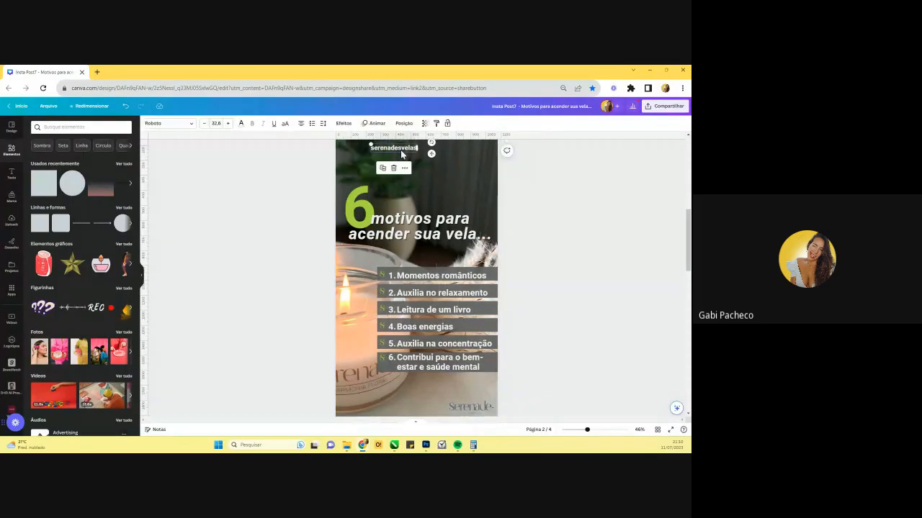
key("Delete")
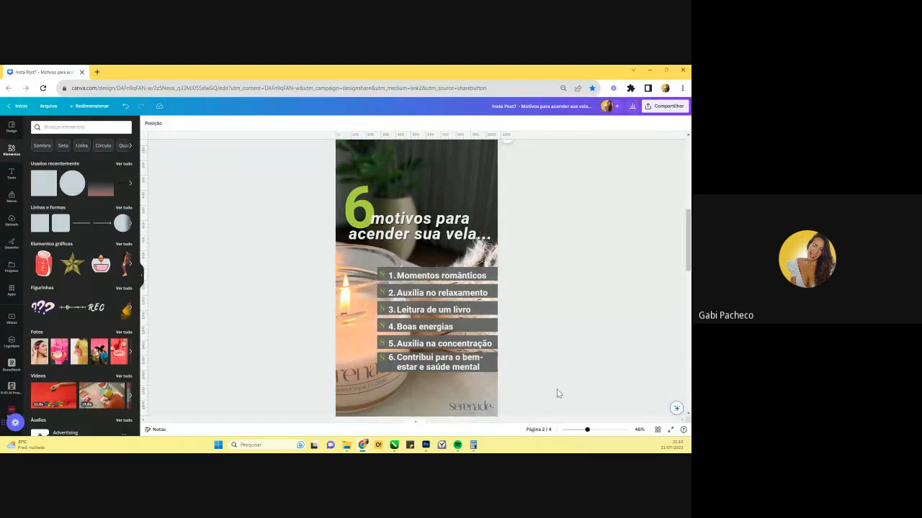
left_click(670, 431)
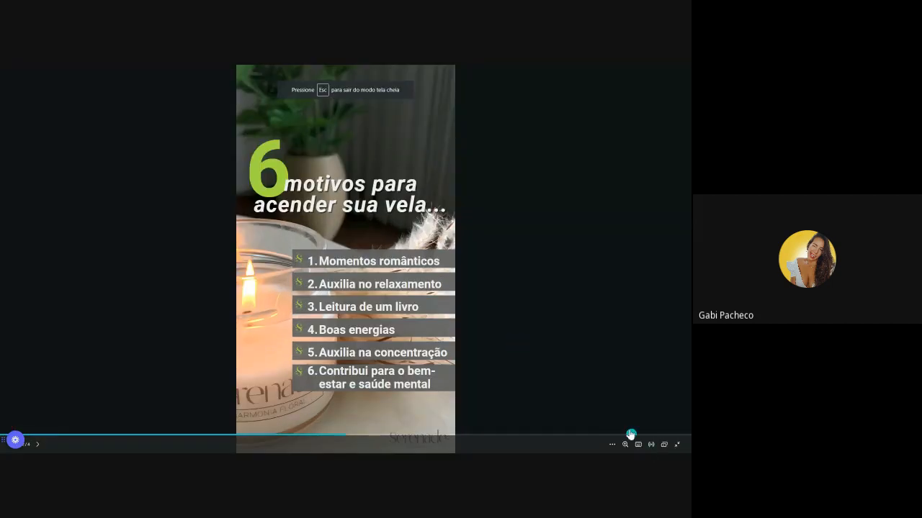
key("Escape")
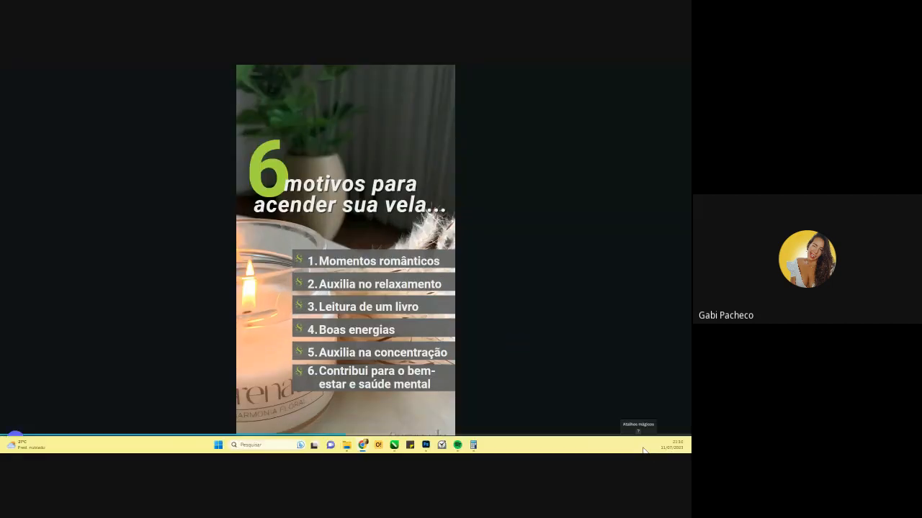
- Compare page 2 with the other pages in the grid view, with the browser zoom raised to 200%
scroll(465, 371, "up", 5)
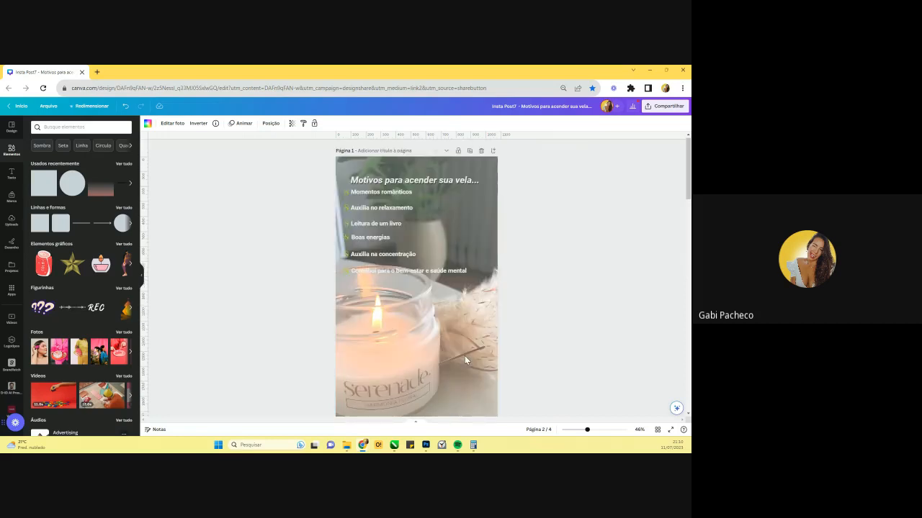
left_click(657, 431)
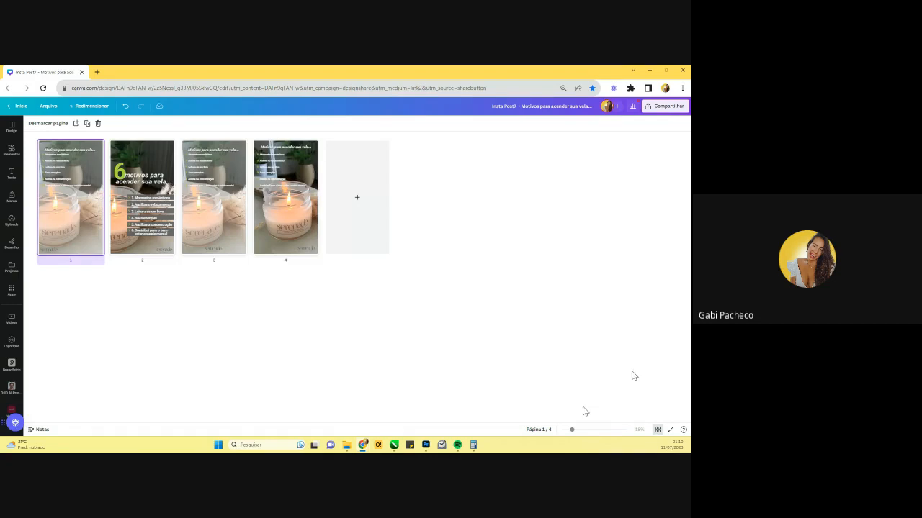
left_click(682, 88)
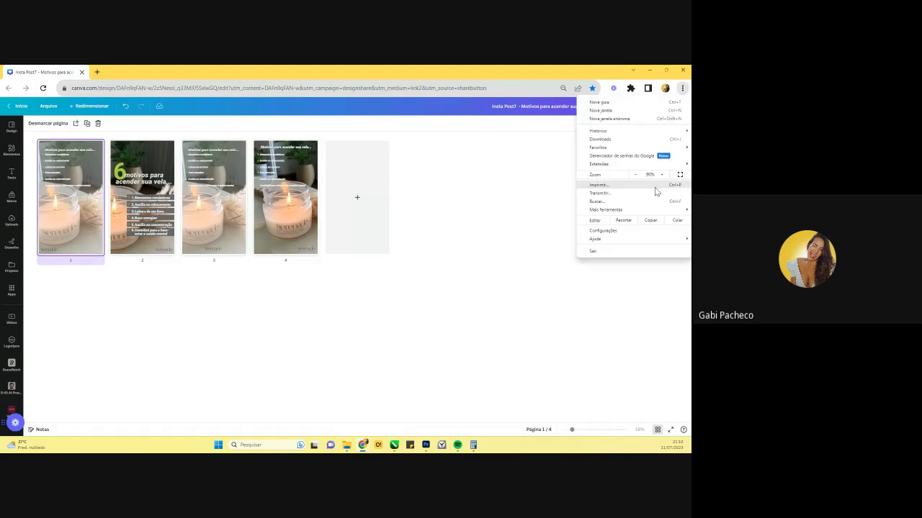
left_click(662, 174)
left_click(661, 174)
left_click(662, 174)
left_click(661, 174)
left_click(662, 174)
left_click(662, 174)
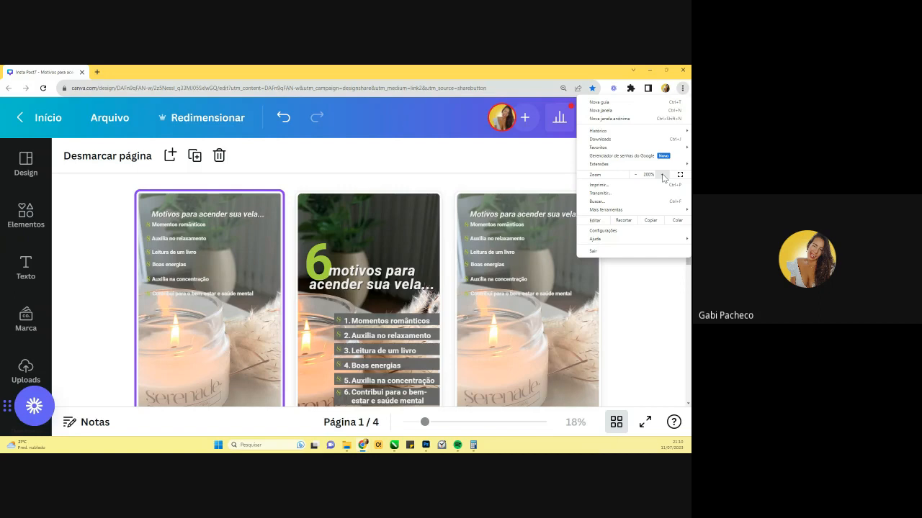
left_click(543, 306)
scroll(225, 271, "down", 1)
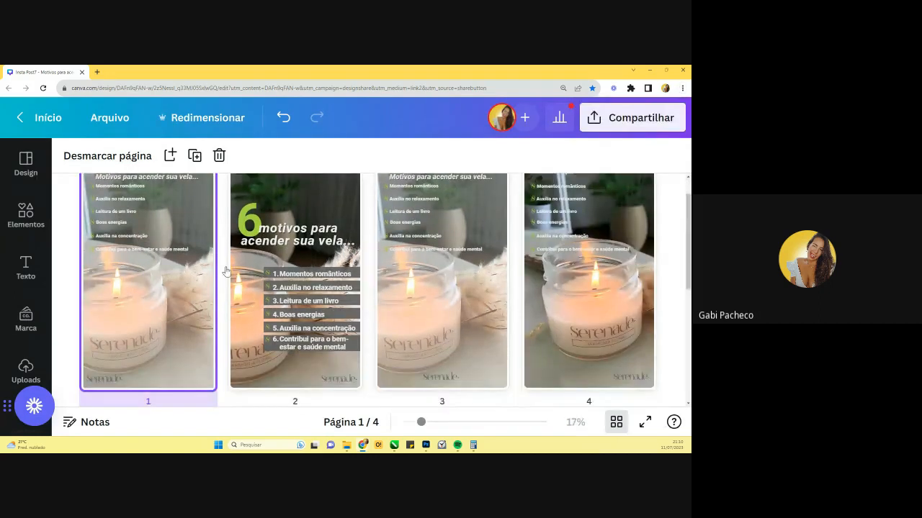
scroll(432, 264, "up", 1)
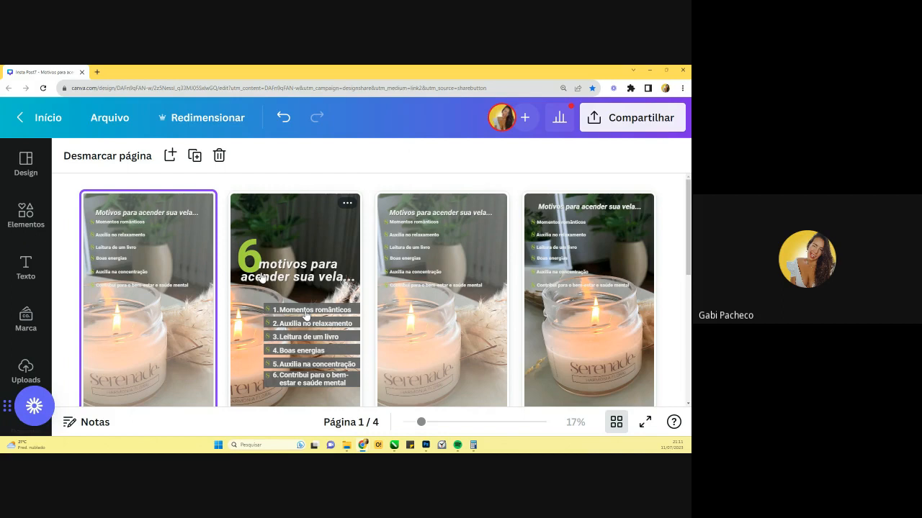
- Duplicate page 2 from the grid view and open the copy for editing
left_click(346, 204)
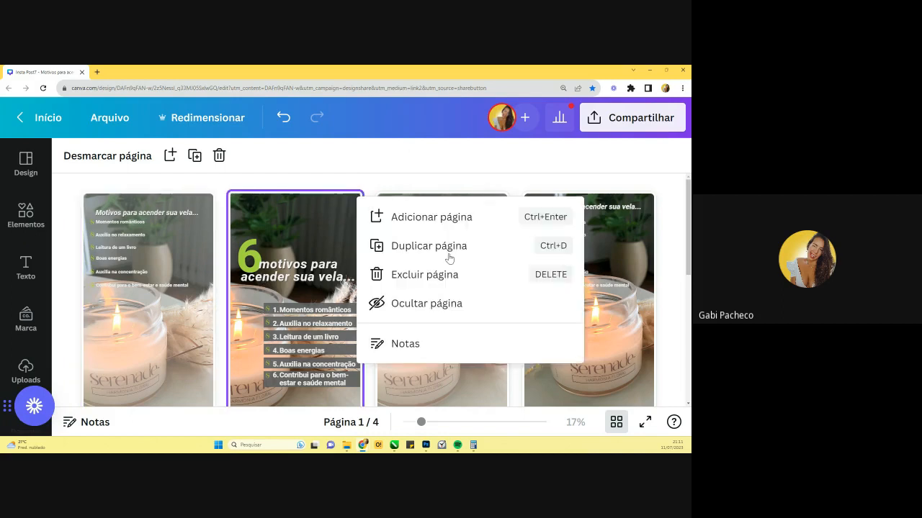
left_click(448, 253)
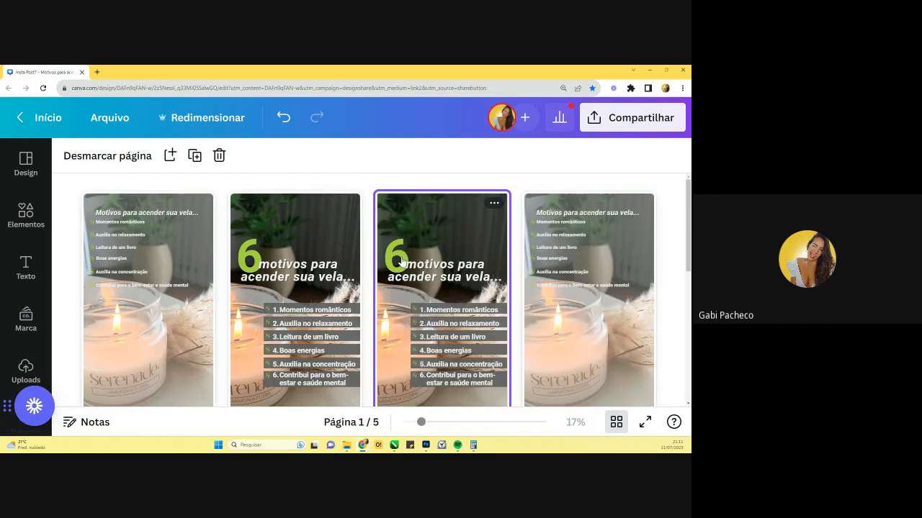
double_click(401, 261)
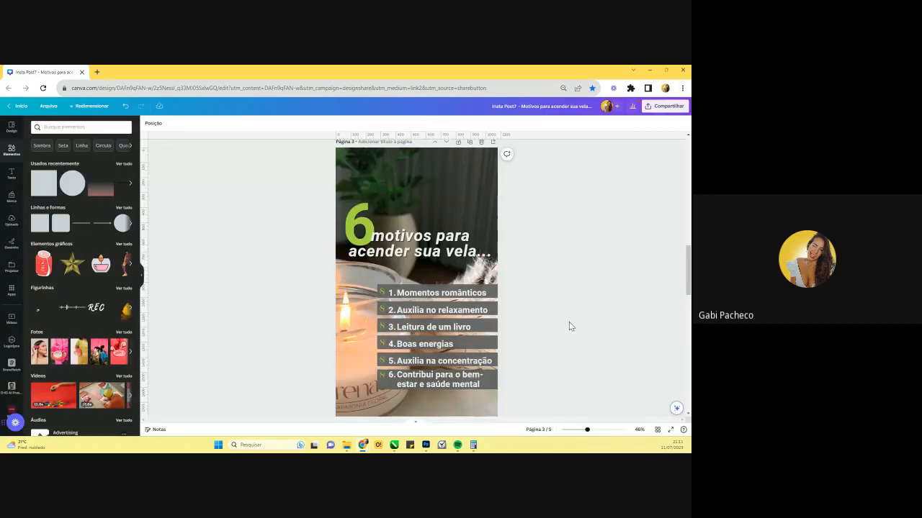
- Delete the candle background photo from page 3
scroll(571, 325, "up", 5)
scroll(569, 326, "down", 3)
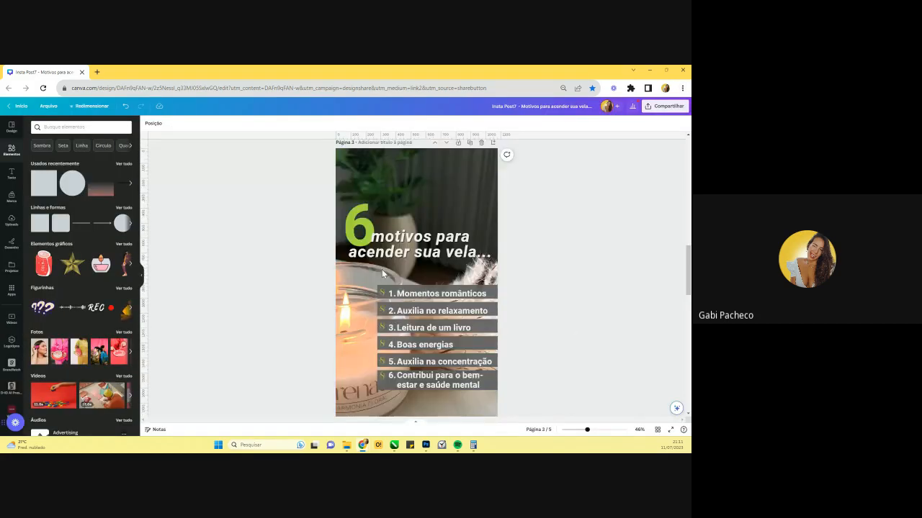
left_click(401, 189)
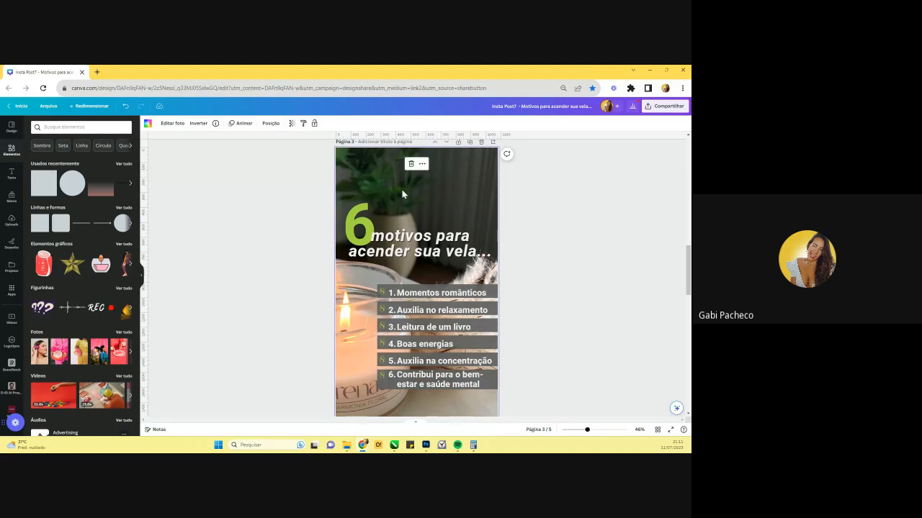
key("Delete")
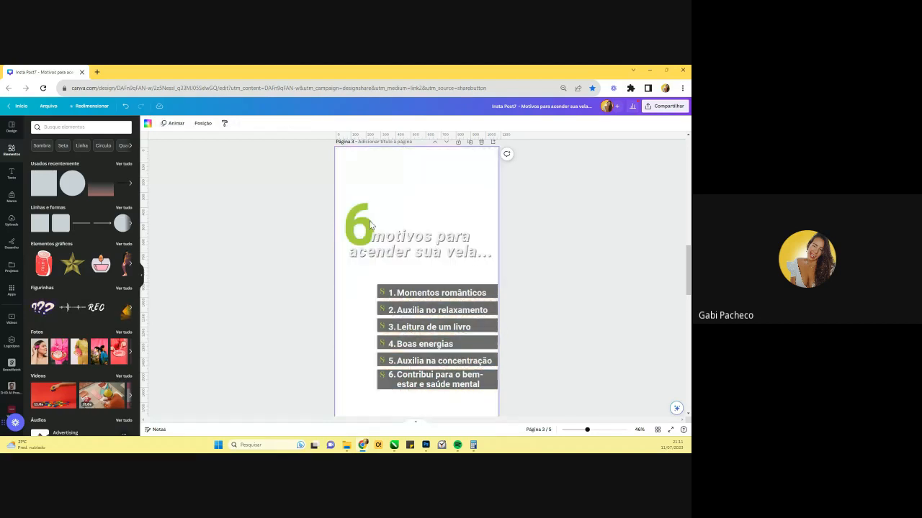
- Replace the large green number on page 3 with 4 and reword the headline as "motivos para home spray"
left_click(370, 225)
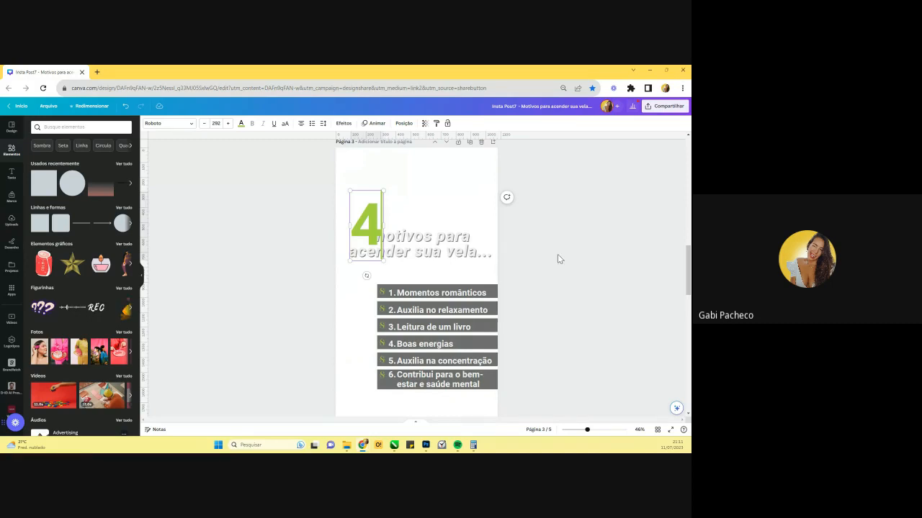
left_click(404, 246)
left_click_drag(349, 251, 494, 255)
type("hom")
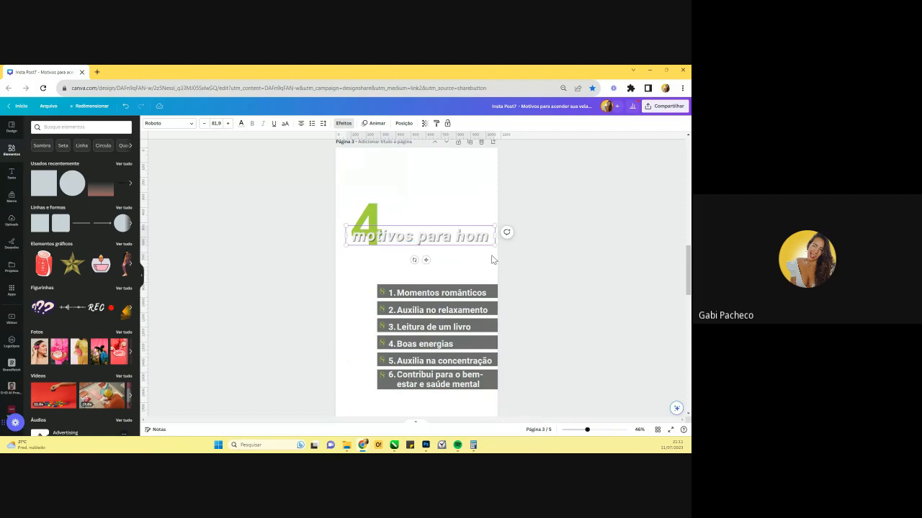
type("e s")
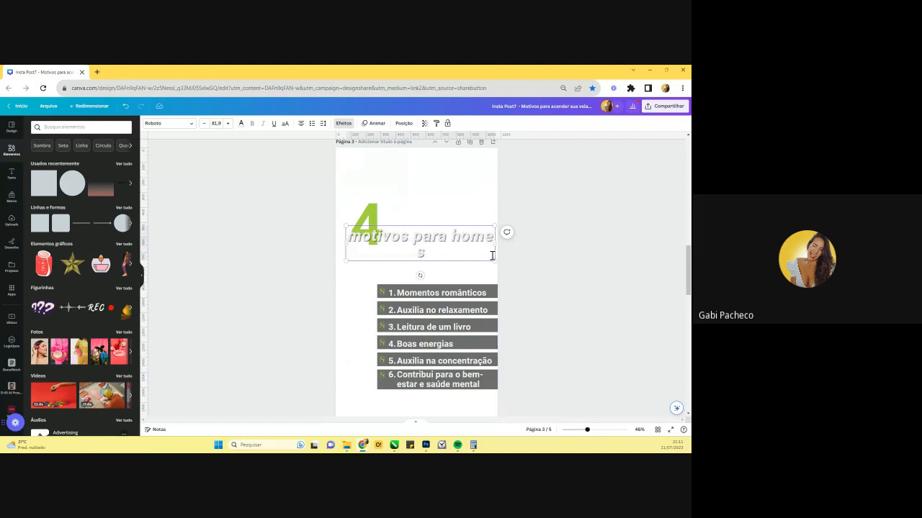
type("pray")
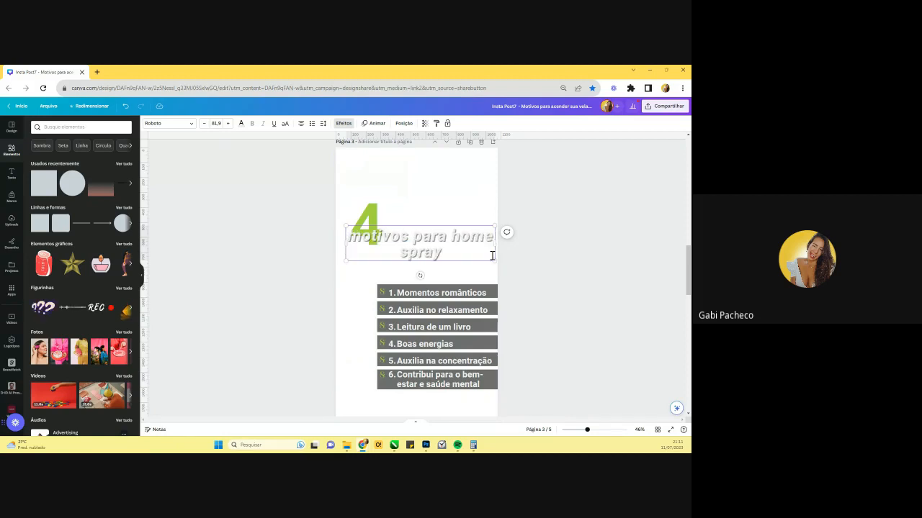
- Narrow the headline's text box so it wraps as "motivos para / home spray" and move it beside the green 4
left_click_drag(587, 435, 595, 435)
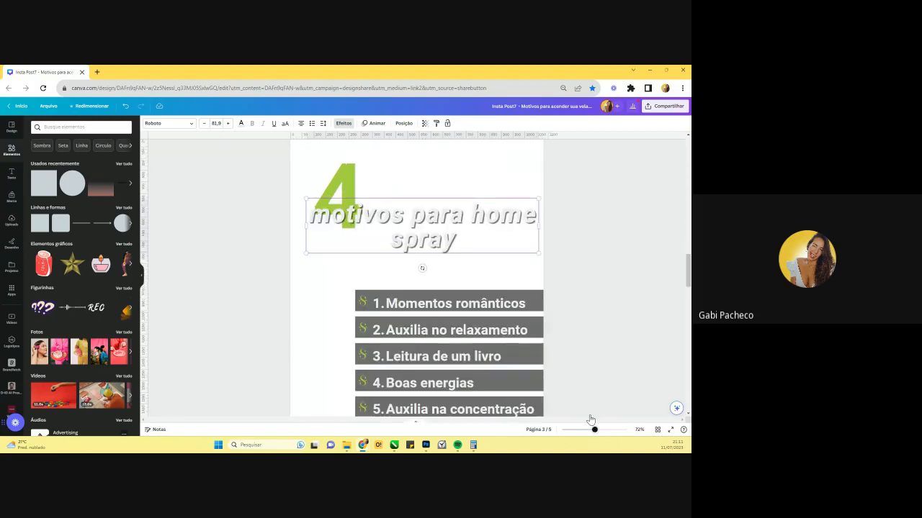
left_click_drag(548, 222, 477, 221)
mouse_move(453, 200)
left_mouse_down()
mouse_move(455, 187)
mouse_move(507, 164)
left_mouse_up()
left_click(450, 251)
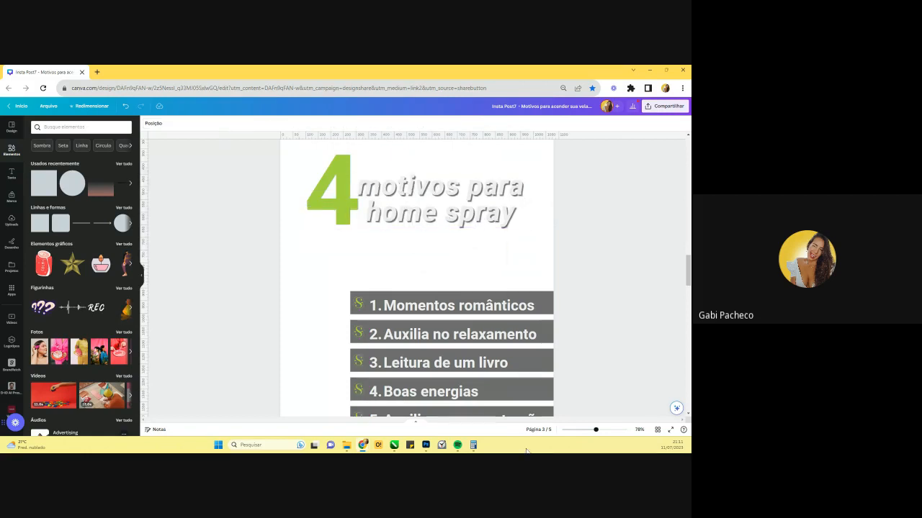
- Remove the fifth and sixth items from the numbered list on page 3
scroll(430, 208, "down", 4)
scroll(430, 208, "up", 1)
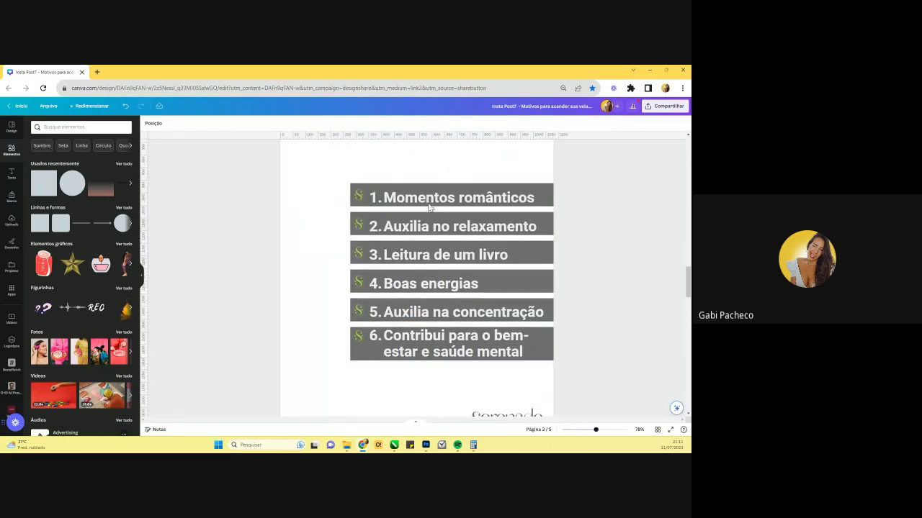
triple_click(429, 206)
triple_click(511, 337)
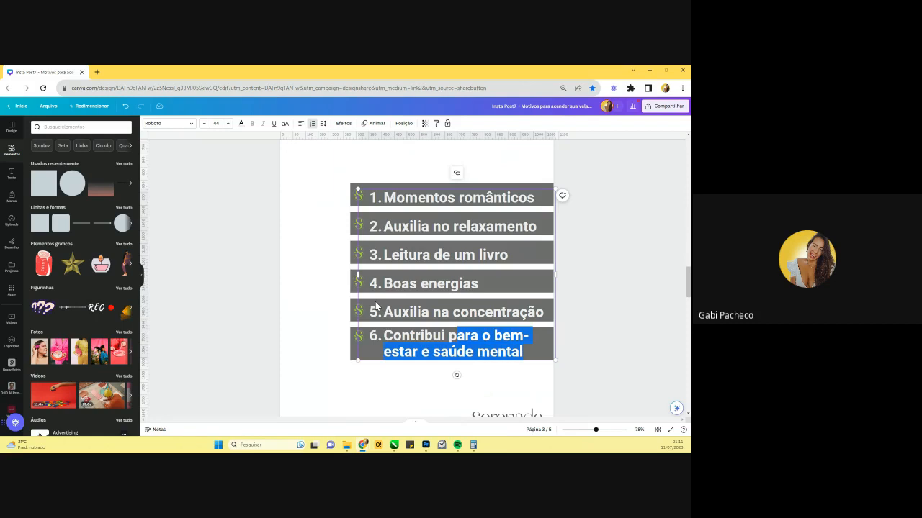
left_click(362, 301, "shift")
key("BackSpace")
scroll(362, 302, "down", 1)
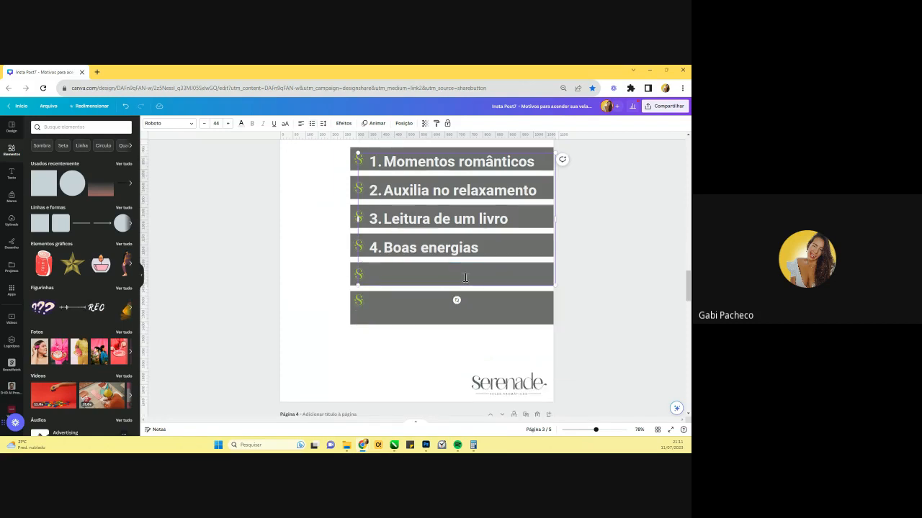
- Delete the sixth gray bar and the small green S icons of the fifth and sixth rows
left_click(527, 319)
left_click_drag(630, 322, 356, 306)
key("Delete")
left_click(358, 306)
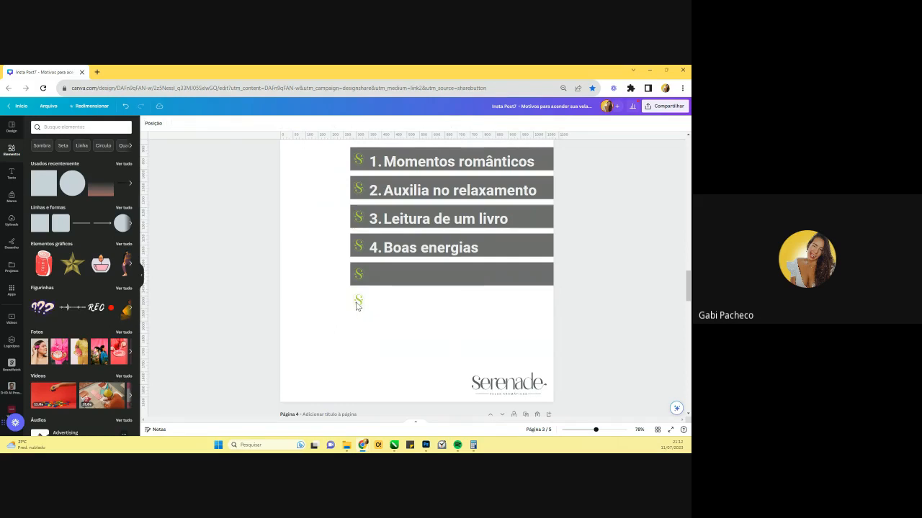
key("Delete")
left_click(357, 279)
key("Delete")
- Delete the empty fifth gray bar on page 3, undoing any accidental removal of the numbered list
left_click(381, 289)
key("Delete")
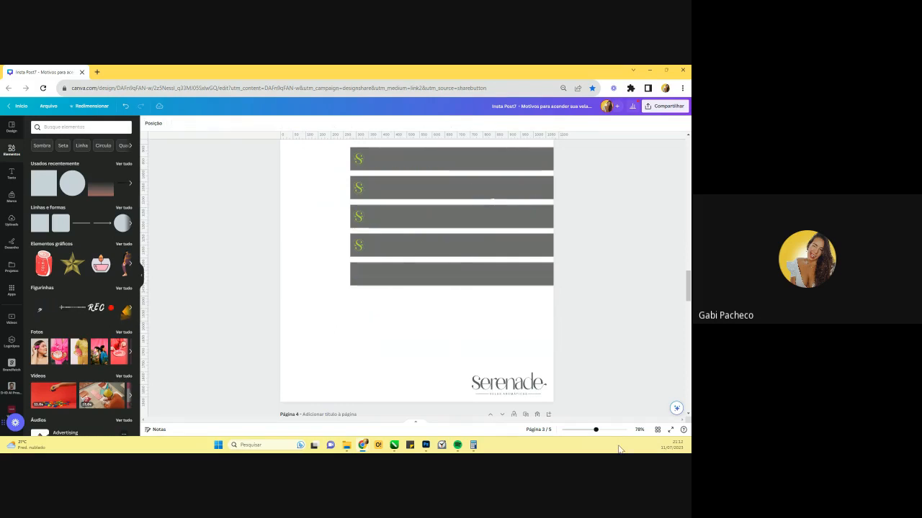
key("ctrl+z")
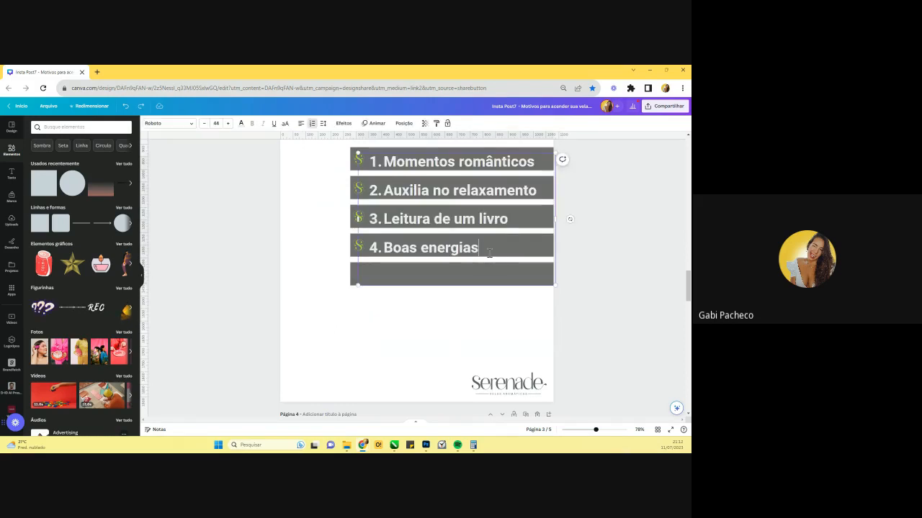
left_click(489, 253)
key("Delete")
key("ctrl+z")
left_click(428, 276)
key("Delete")
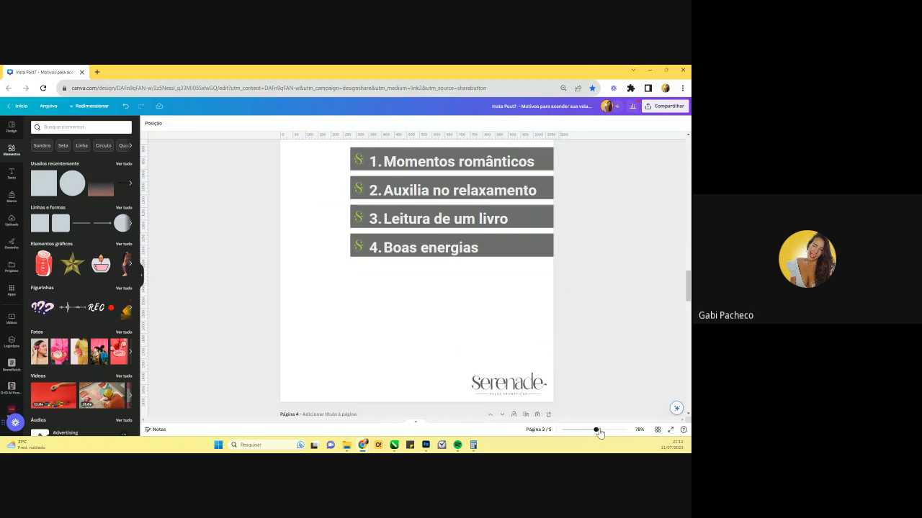
- Select the large 6, the headline and the numbered list with its bars on page 2 together and apply the Panorama animation
left_click_drag(596, 430, 585, 429)
scroll(512, 274, "up", 1)
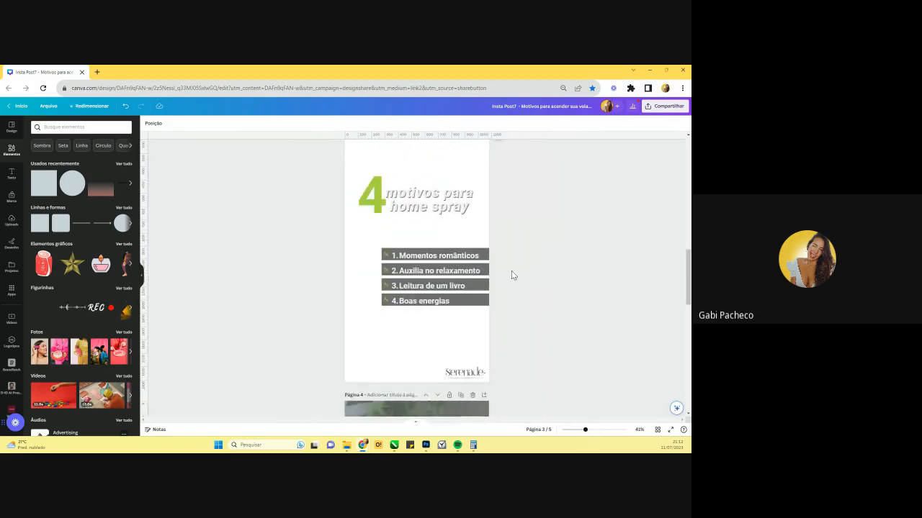
scroll(443, 326, "up", 2)
scroll(467, 334, "up", 5)
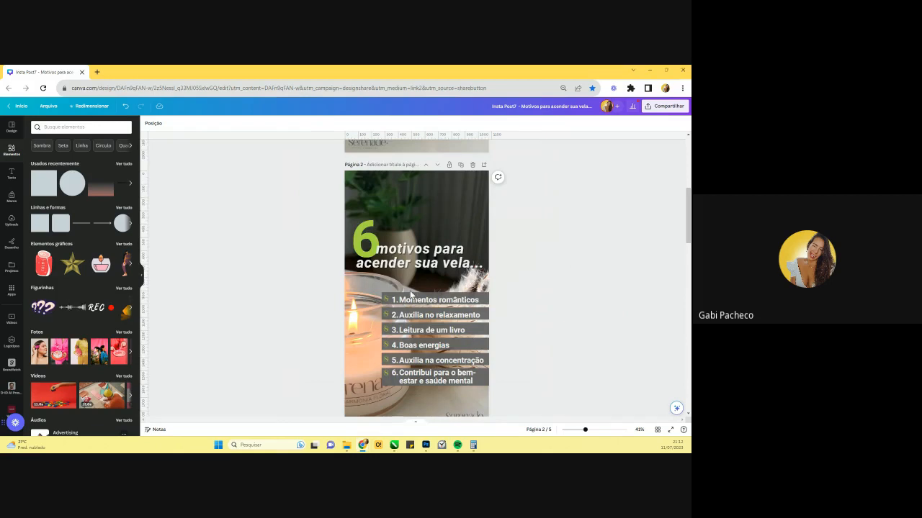
scroll(545, 382, "down", 1)
left_click_drag(532, 394, 324, 163)
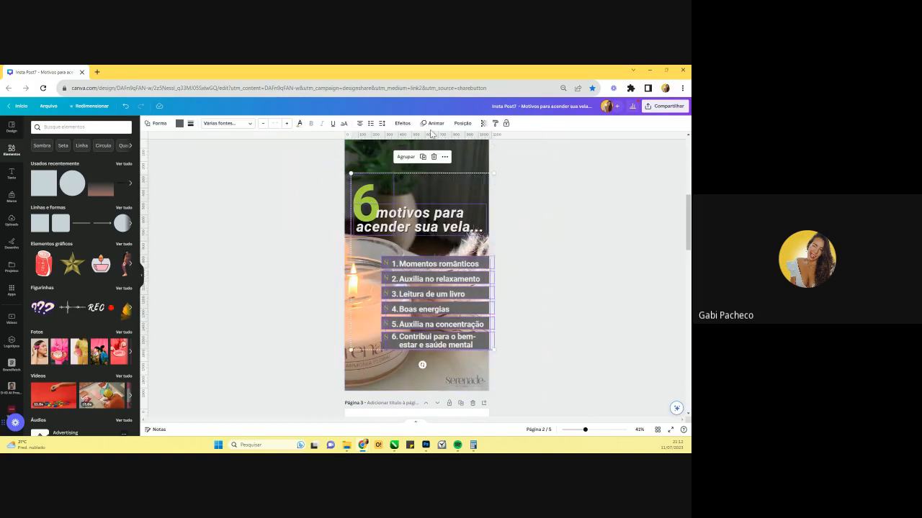
left_click(434, 126)
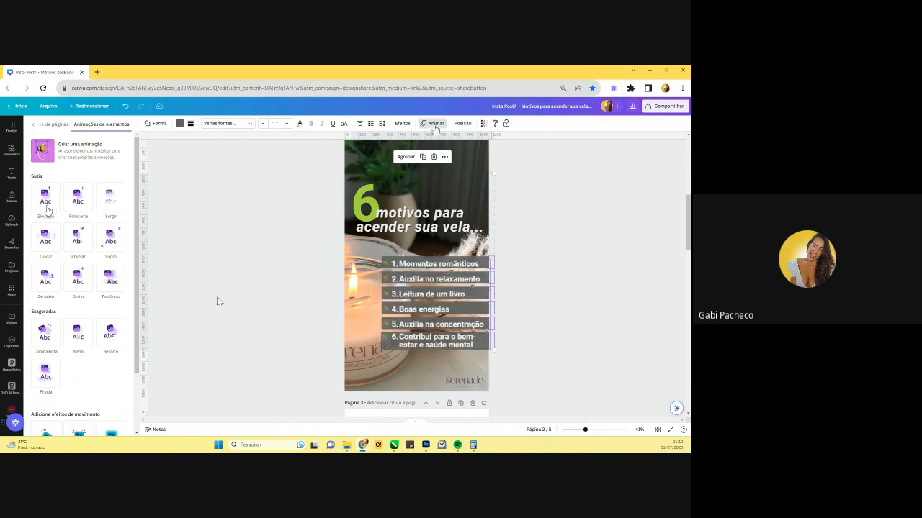
left_click_drag(585, 430, 601, 431)
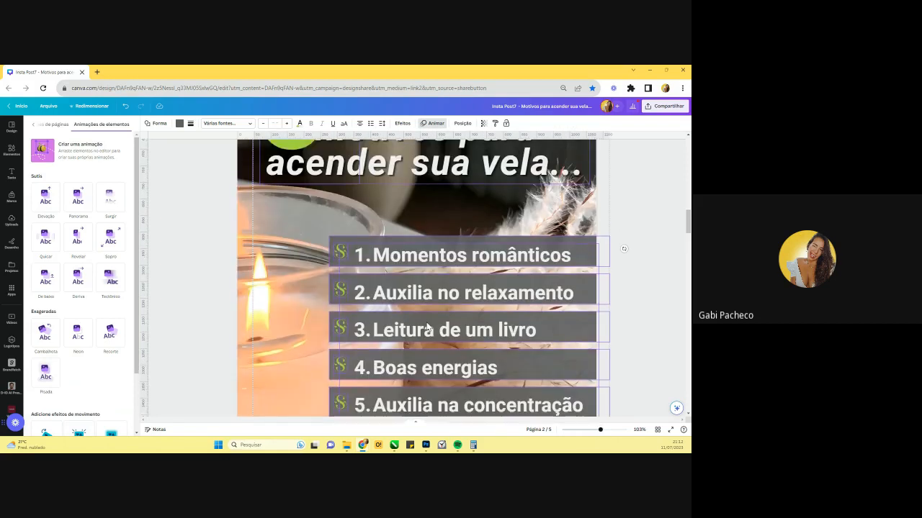
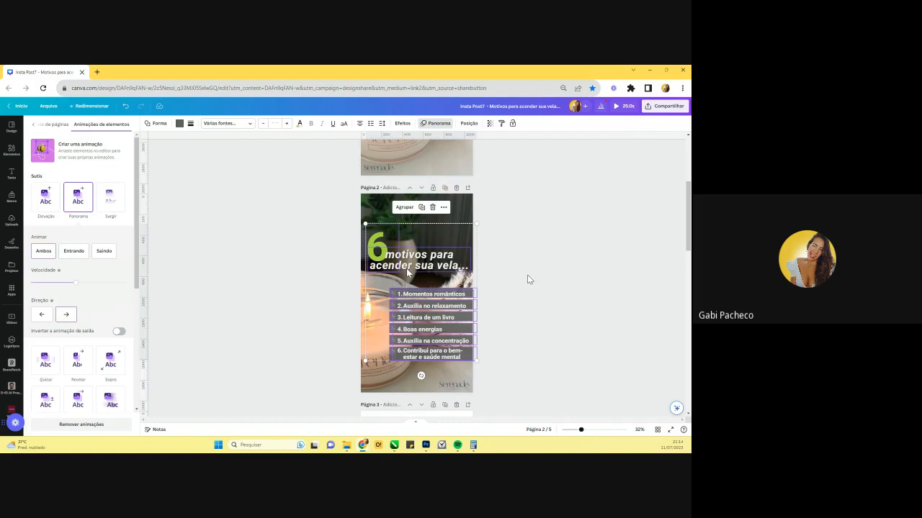
left_click(533, 338)
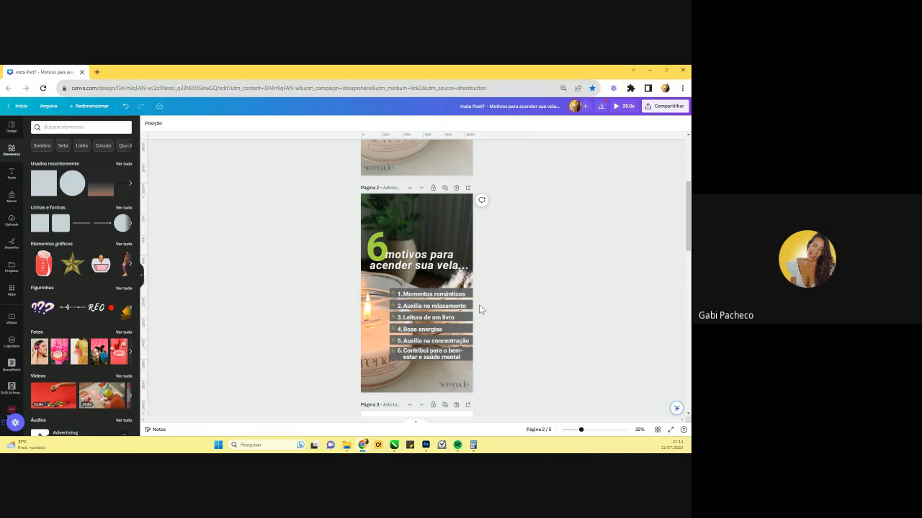
- Select the text of all six numbered list items on page 2 and open its text animation options
left_click(588, 430)
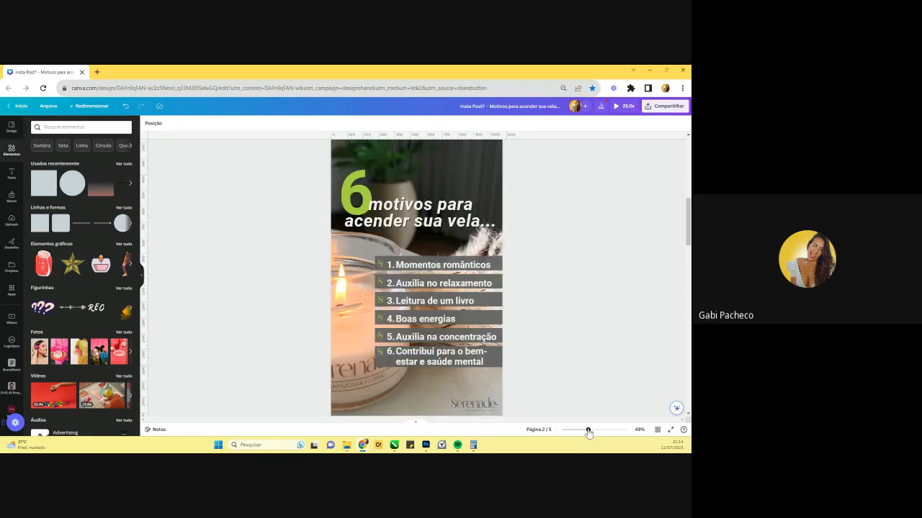
left_click_drag(588, 430, 595, 430)
left_click(433, 265)
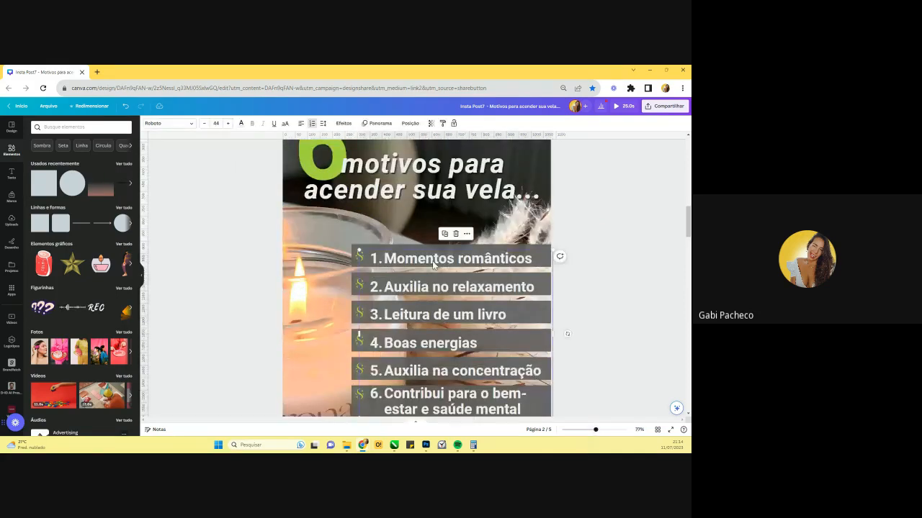
scroll(433, 265, "down", 1)
left_click_drag(384, 222, 524, 369)
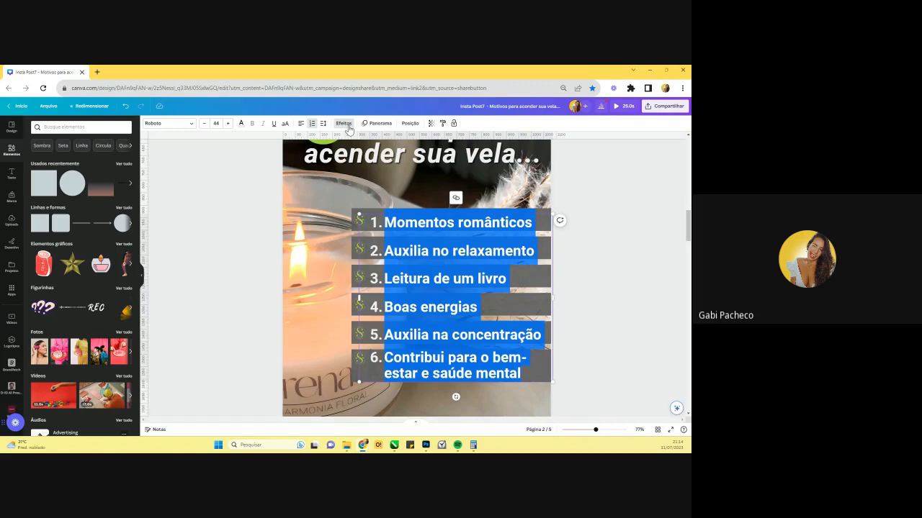
left_click(380, 123)
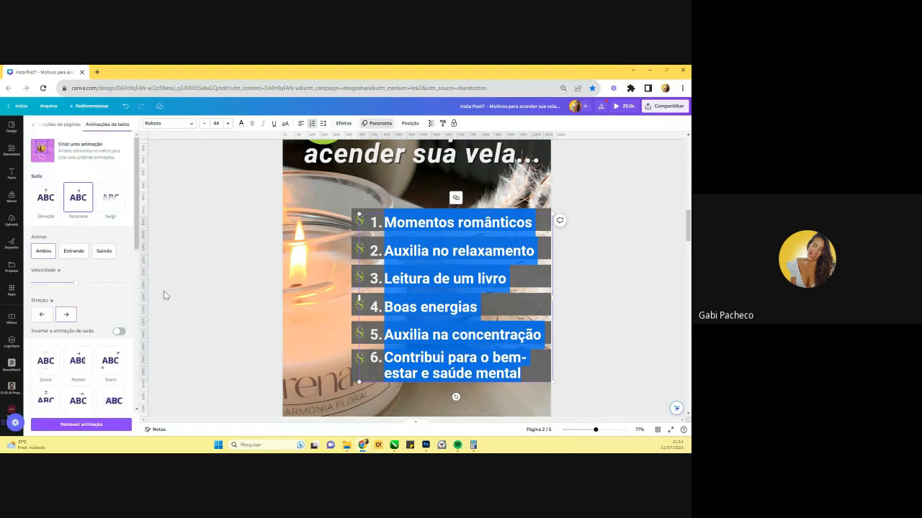
- Preview the writing and exaggerated text animations on page 2's numbered list, then close the animation options
scroll(108, 288, "down", 5)
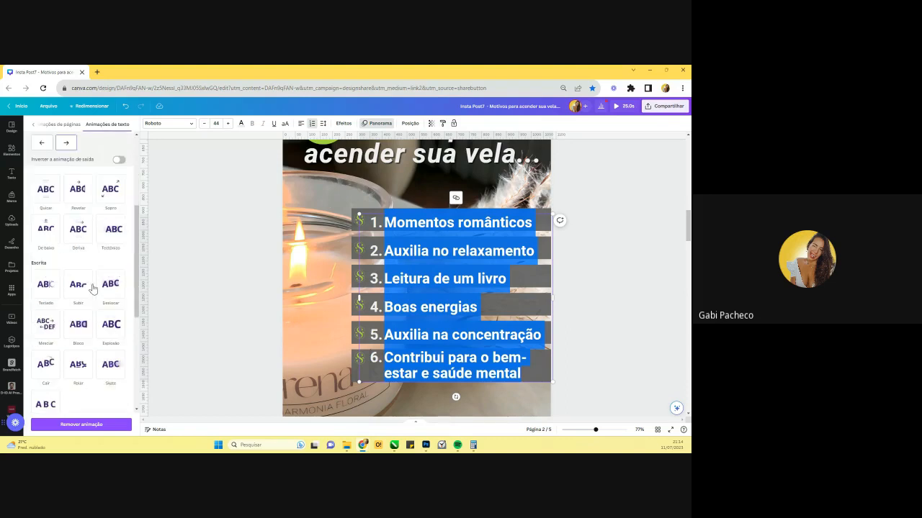
scroll(92, 289, "down", 1)
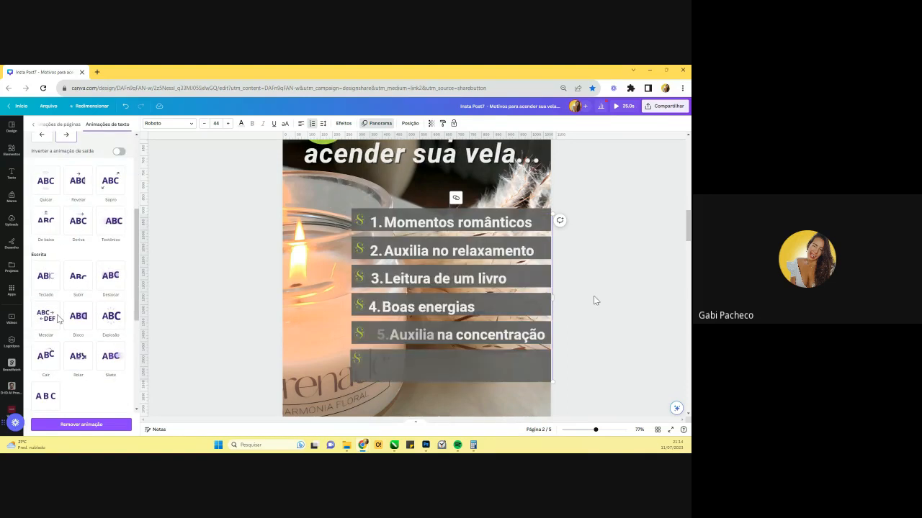
left_click(518, 372)
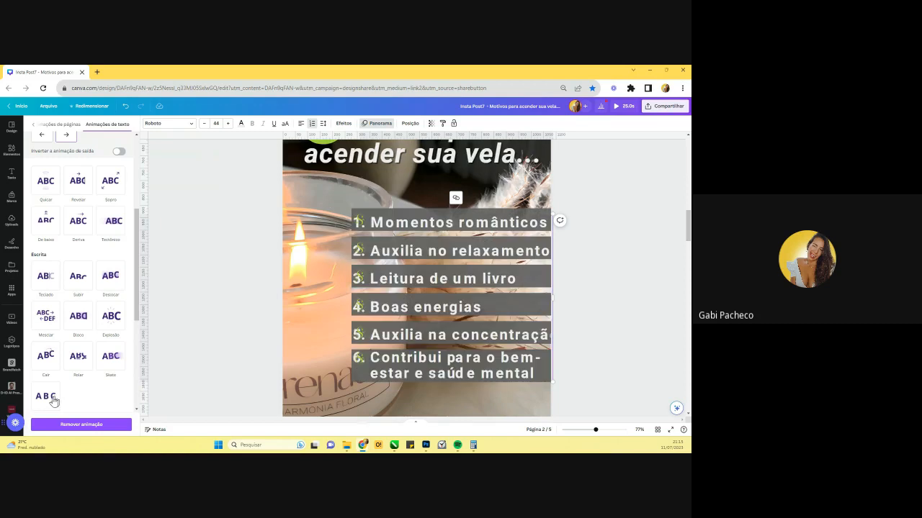
scroll(54, 401, "down", 1)
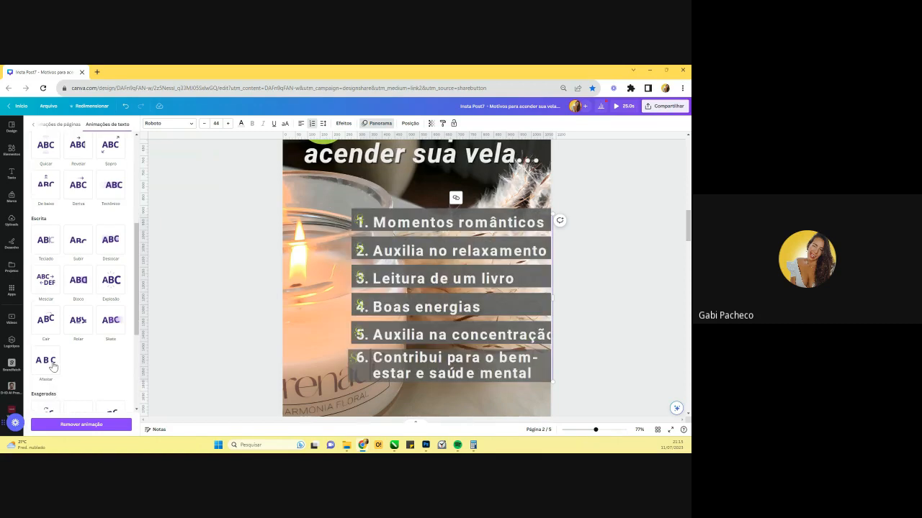
scroll(120, 384, "down", 3)
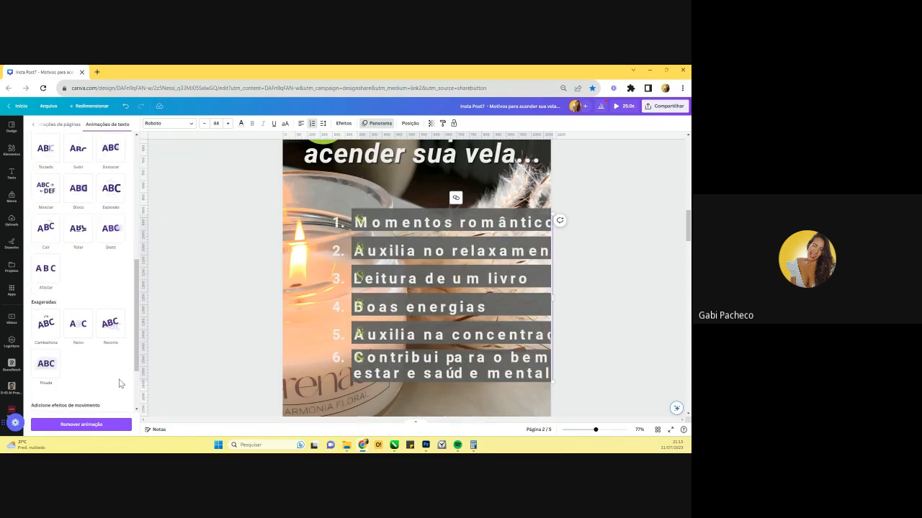
scroll(120, 383, "down", 2)
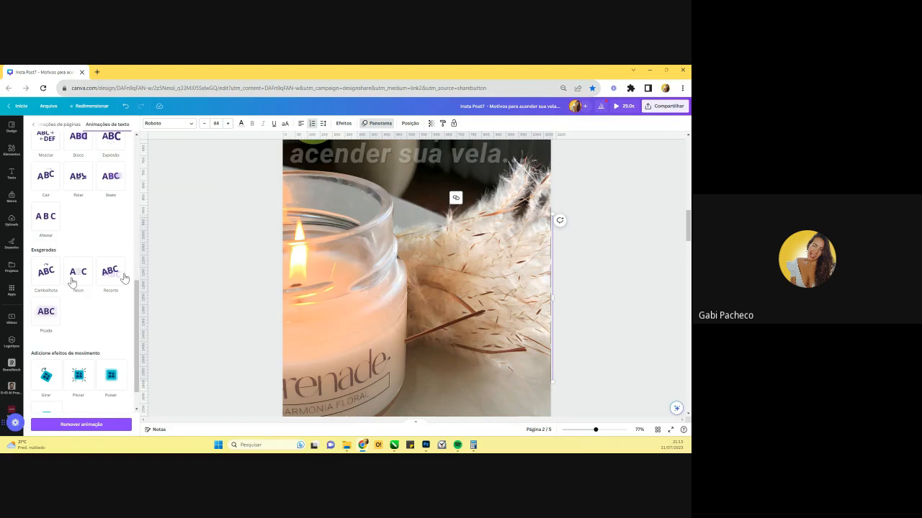
left_click(581, 333)
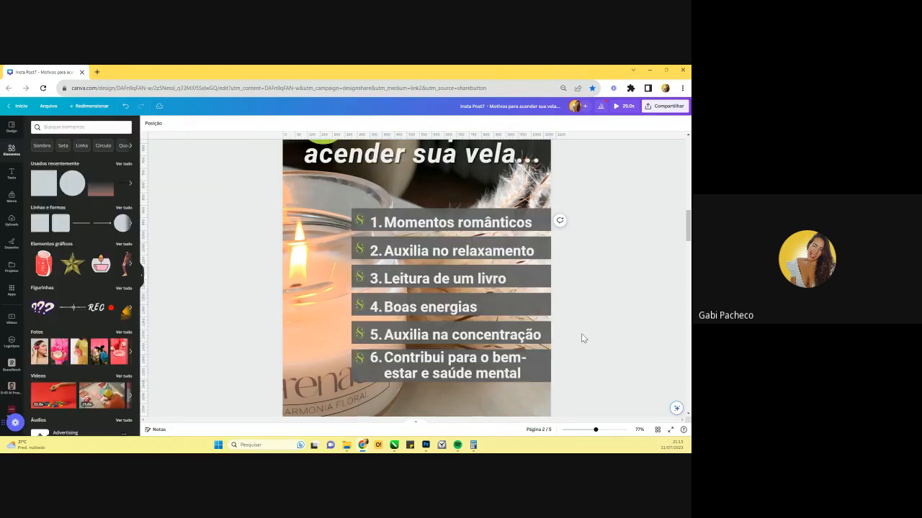
- Select page 2's background photo and set the page duration to 13 seconds for this page only
scroll(579, 394, "up", 1)
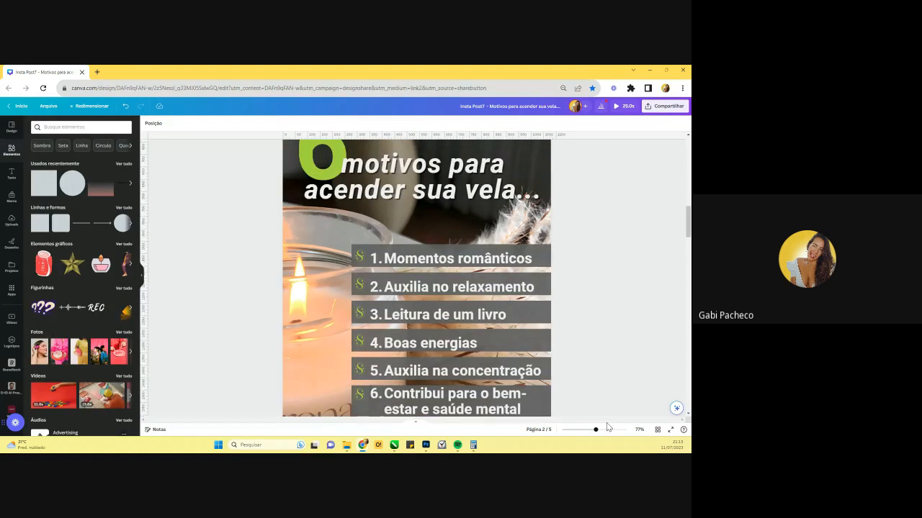
left_click_drag(595, 431, 585, 431)
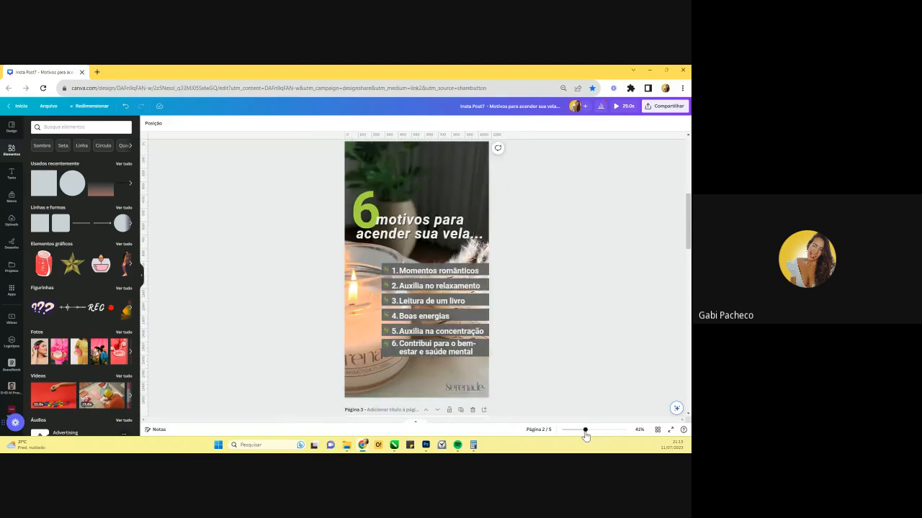
left_click_drag(529, 359, 327, 179)
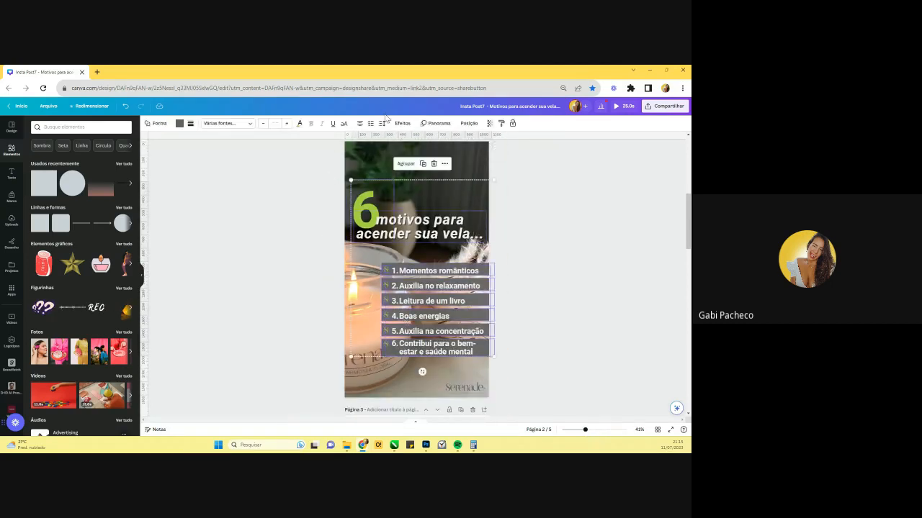
left_click(608, 250)
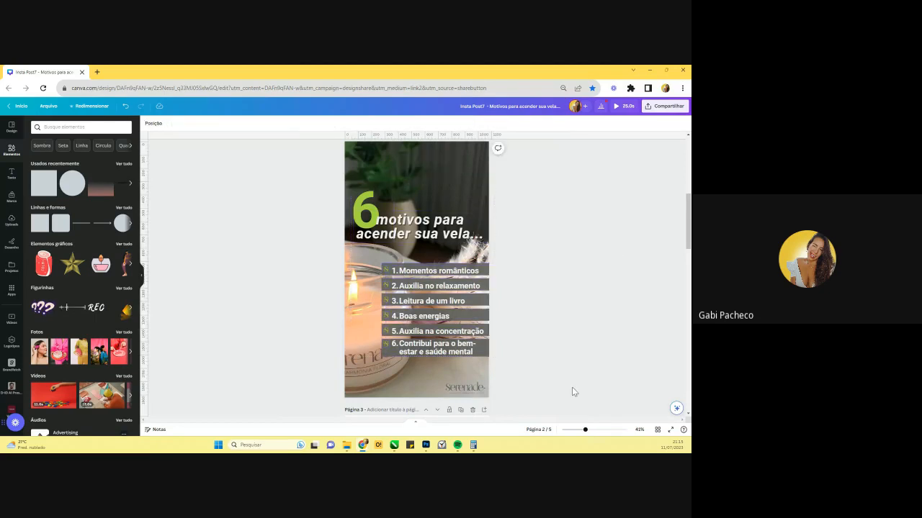
left_click(404, 191)
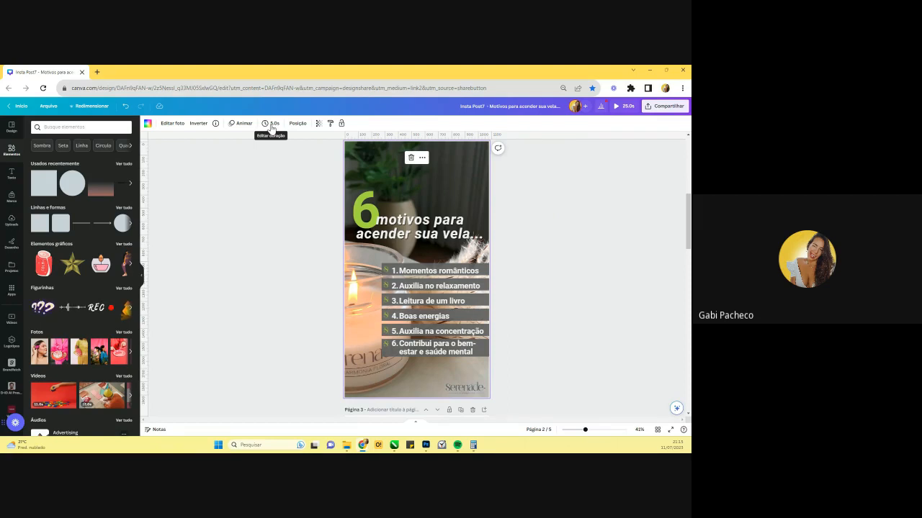
left_click(273, 124)
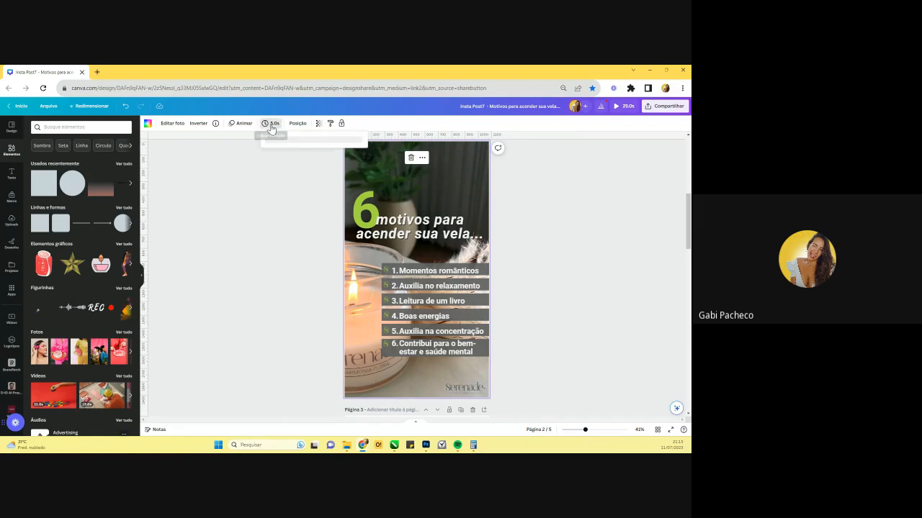
left_click_drag(280, 153, 298, 157)
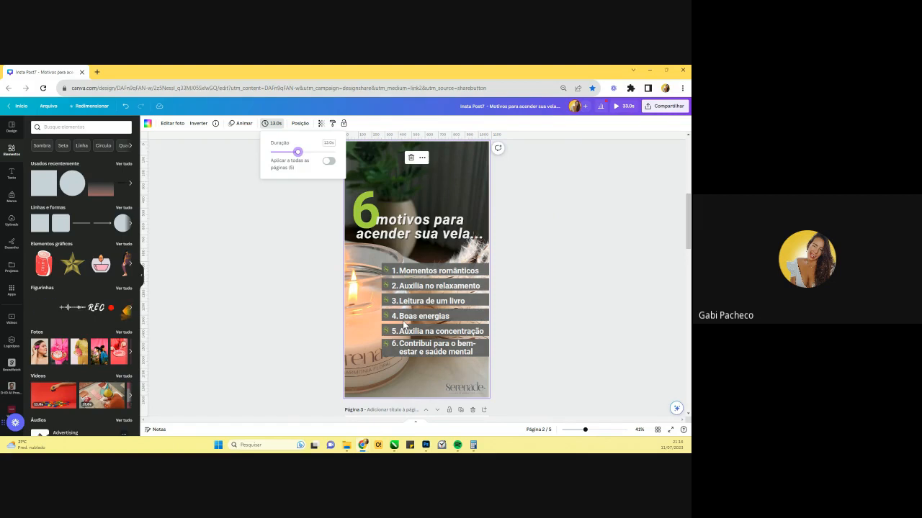
left_click(277, 211)
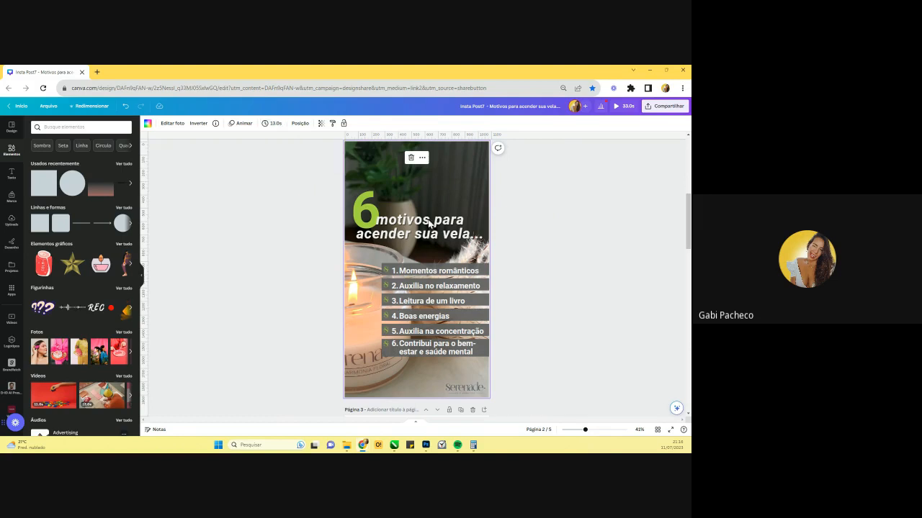
- Play the animated design full screen, jump back to the start of page 2's animation and exit the preview
left_click(669, 430)
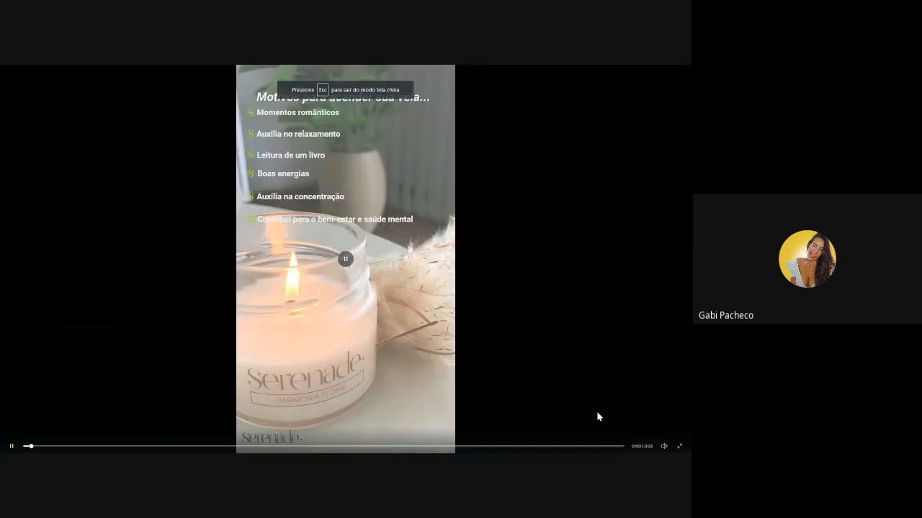
left_click_drag(198, 445, 134, 445)
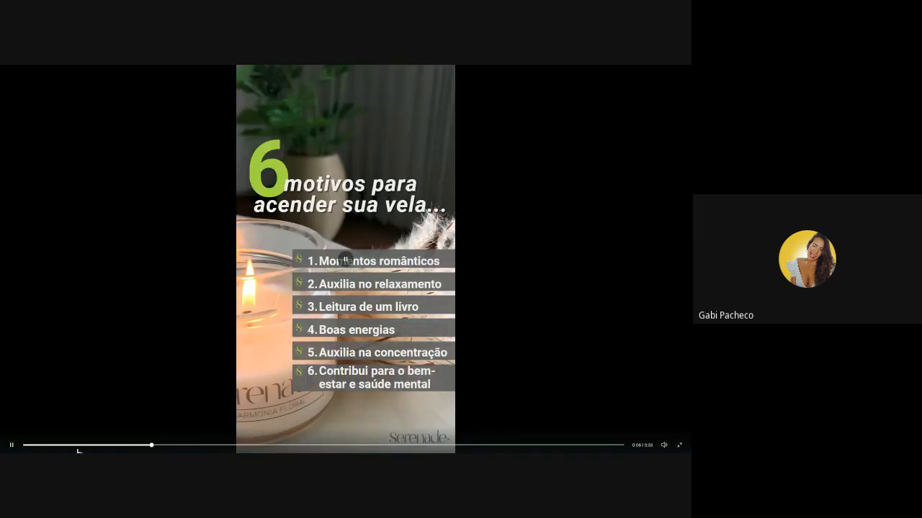
left_click(79, 445)
key("Escape")
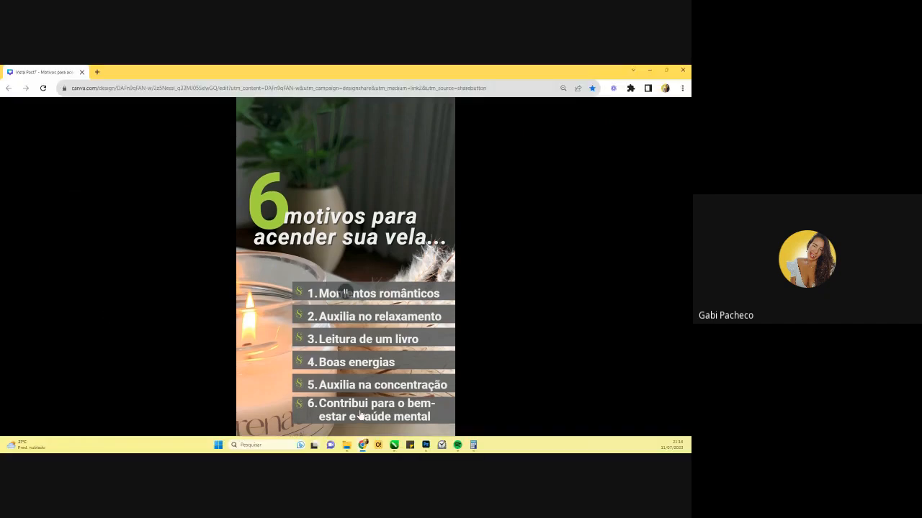
left_click(507, 332)
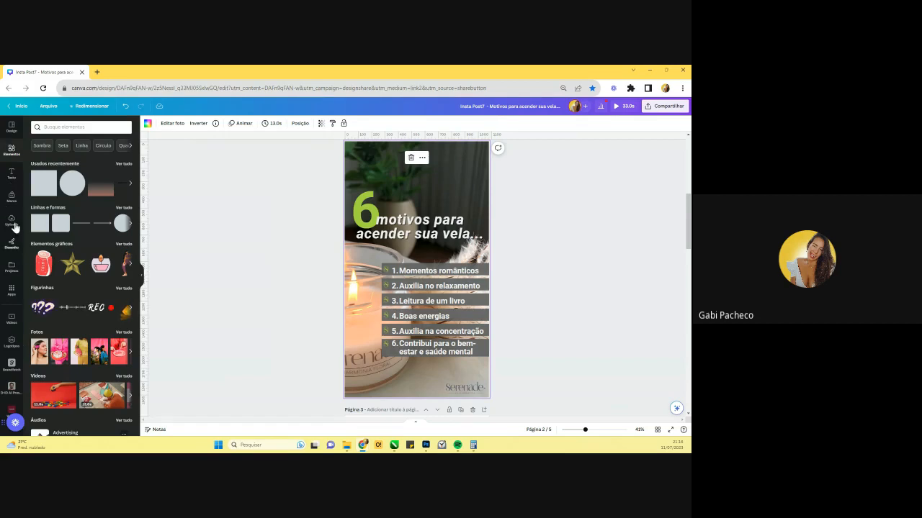
- Search the elements for "shine", try the first glowing star photo on page 2 and remove it
left_click(86, 127)
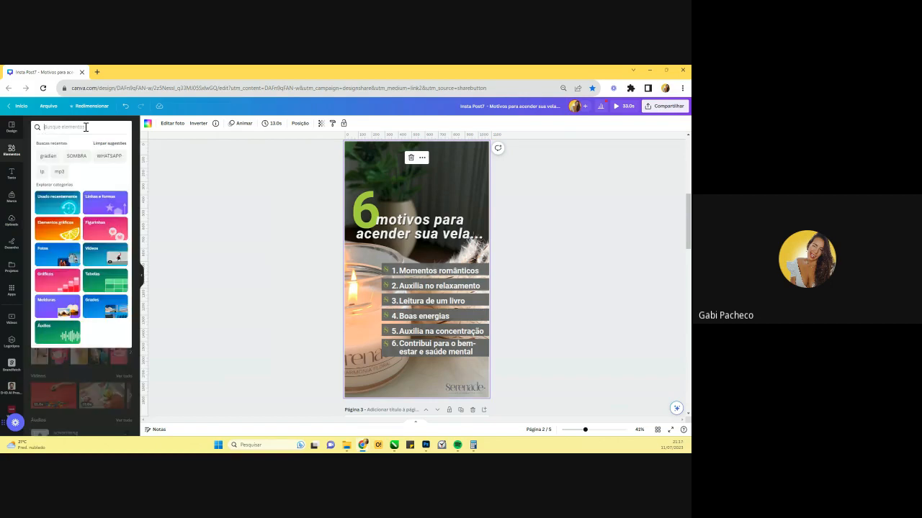
type("shine")
key("Return")
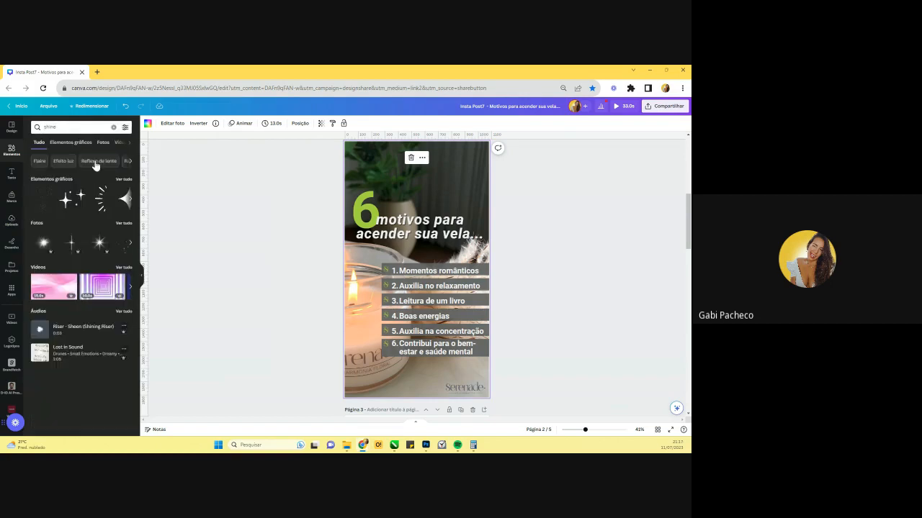
left_click(42, 240)
key("Delete")
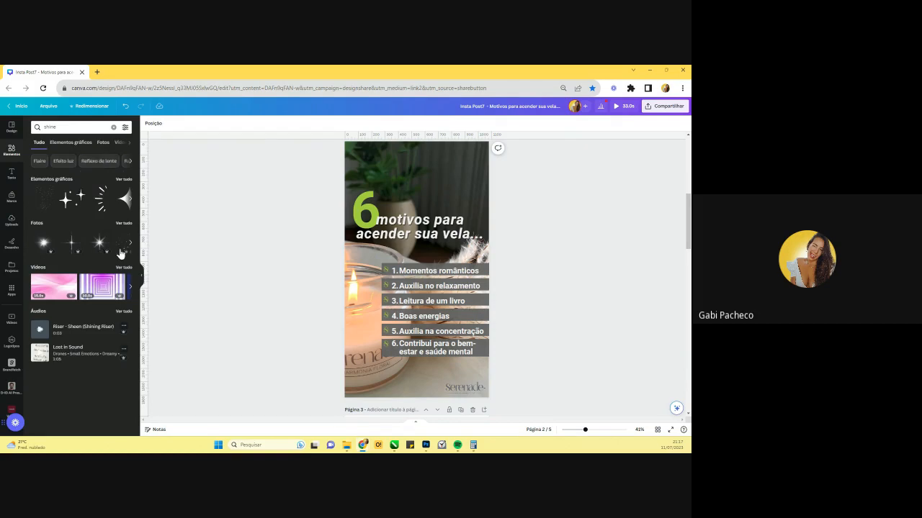
- Filter the "shine" element results to animated items only
left_click(125, 127)
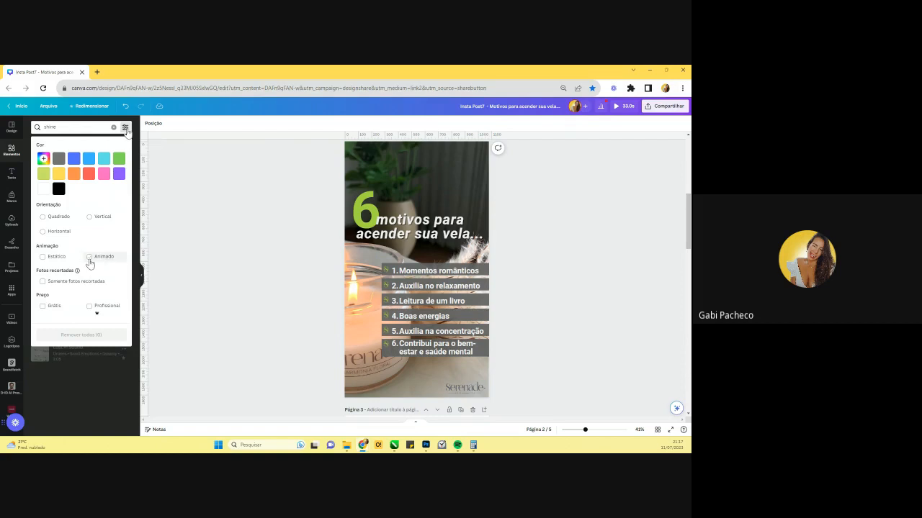
left_click(89, 257)
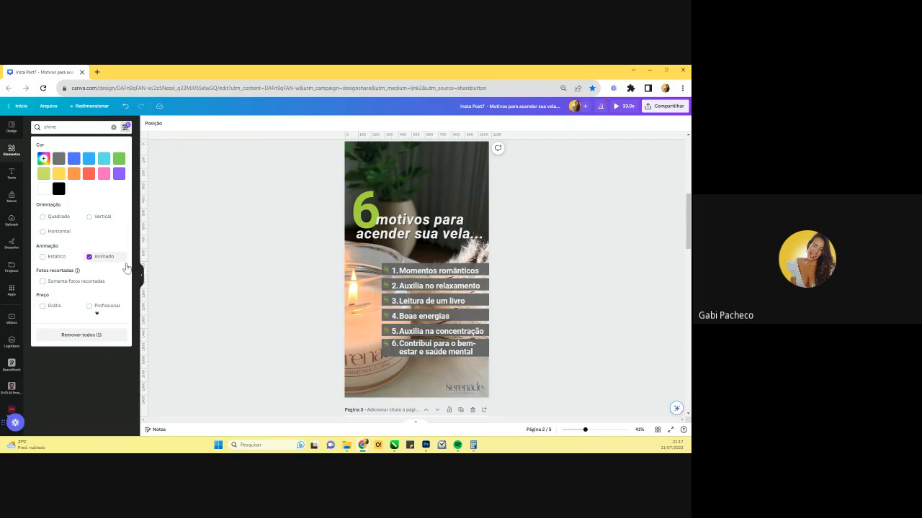
left_click(135, 267)
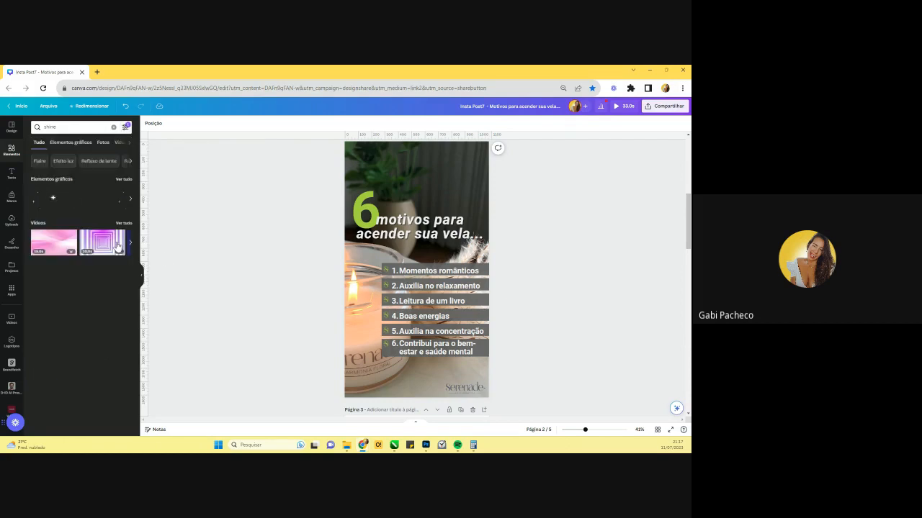
- Try an animated burst-of-lines graphic around the large green 6 on page 2 and delete it
left_click(74, 206)
left_click_drag(447, 254, 397, 272)
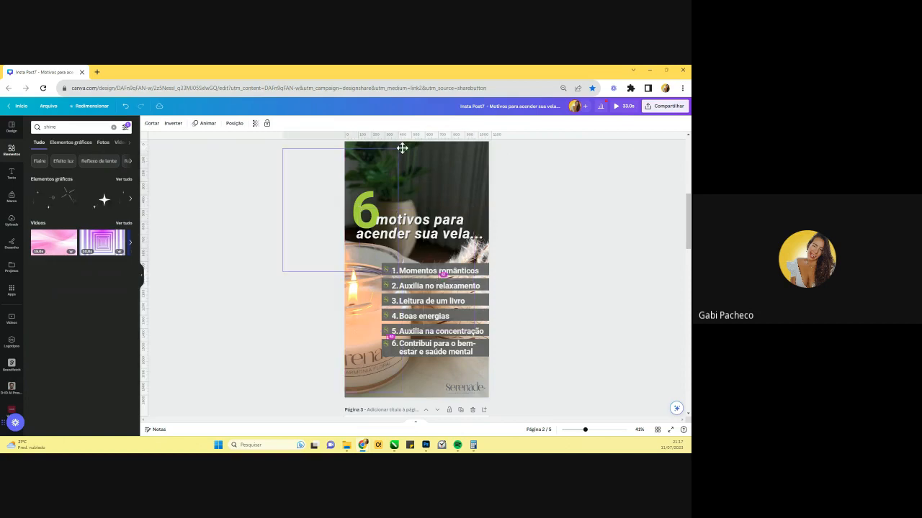
left_click_drag(401, 148, 415, 146)
key("Delete")
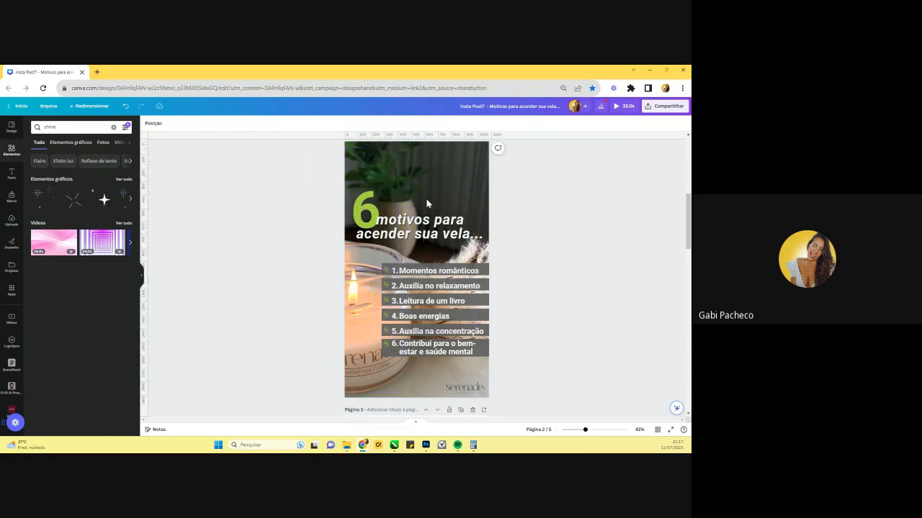
left_click(357, 190)
left_click(347, 182)
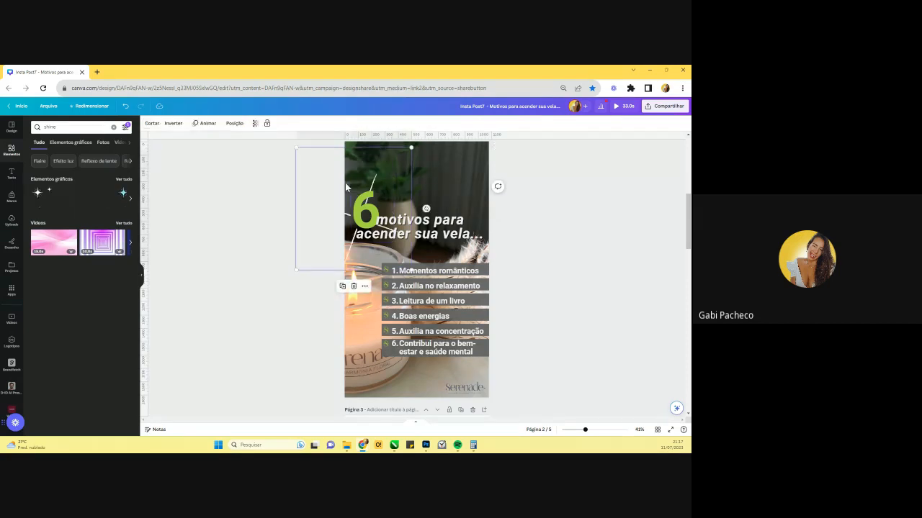
key("Delete")
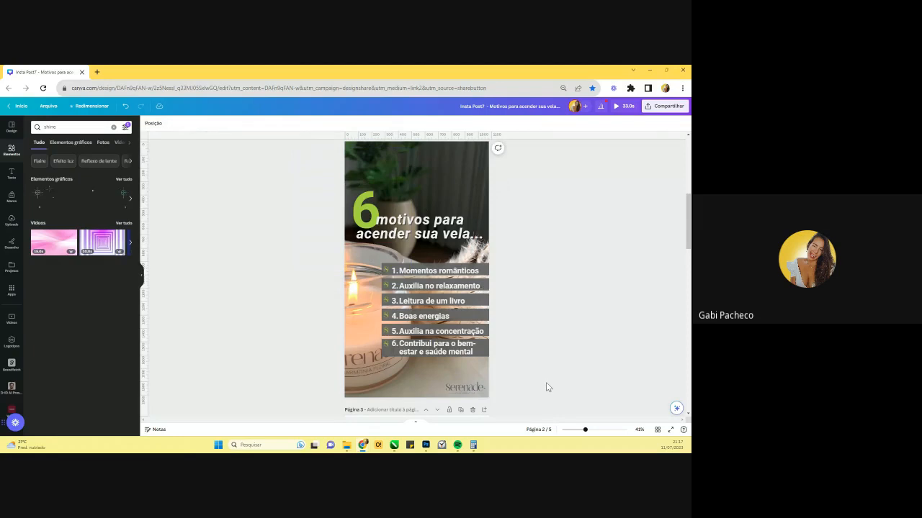
- Review all pages in grid view with the browser zoom raised to 150%, and return to the page 2 editing view
left_click(657, 430)
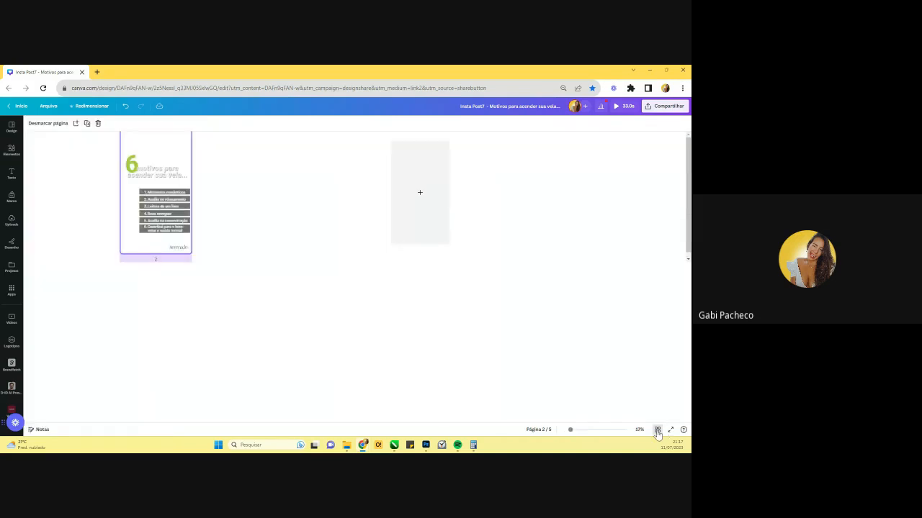
left_click(681, 88)
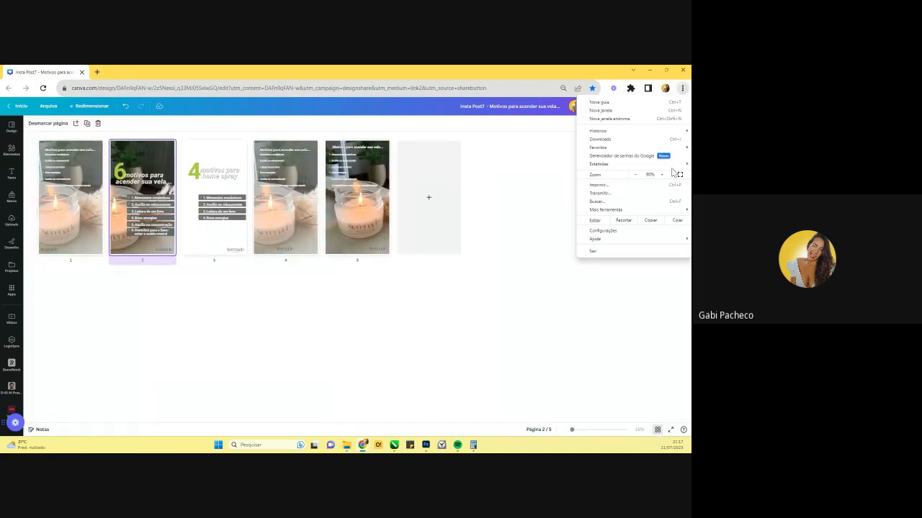
left_click(661, 175)
left_click(661, 175)
left_click(661, 175)
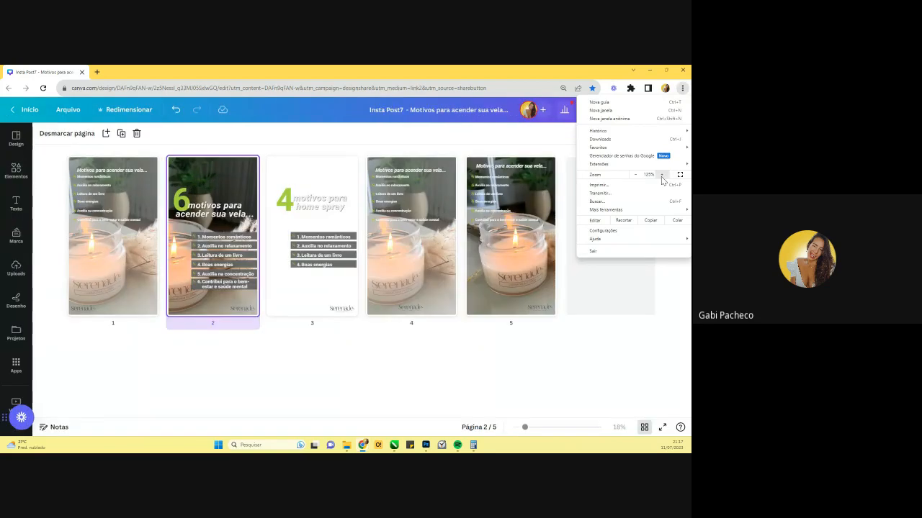
left_click(663, 179)
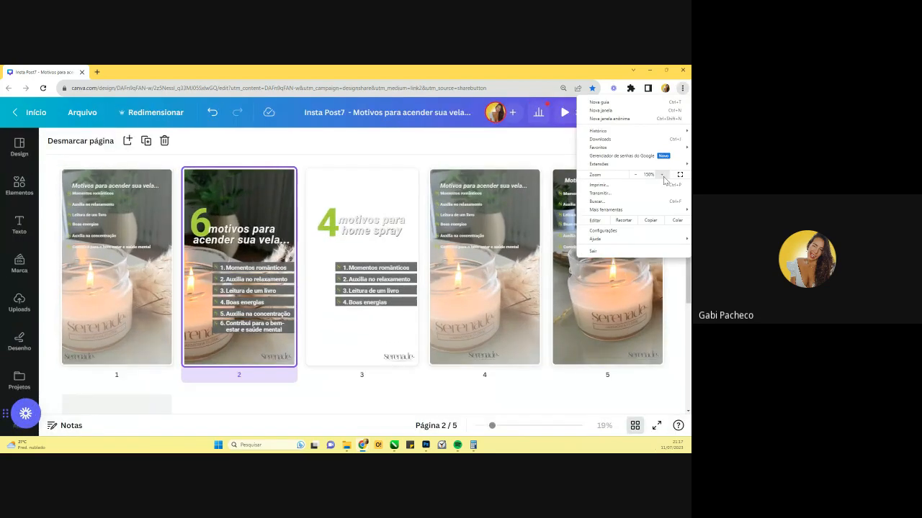
left_click(493, 424)
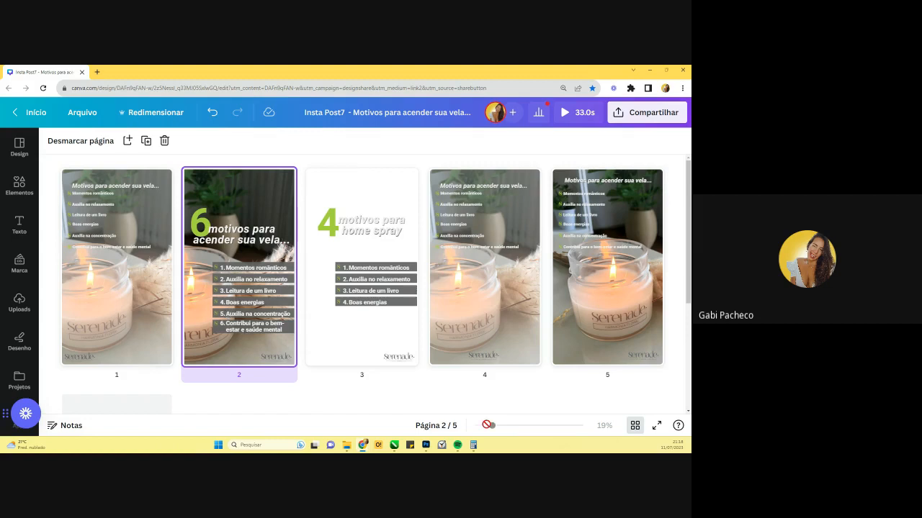
left_click(634, 426)
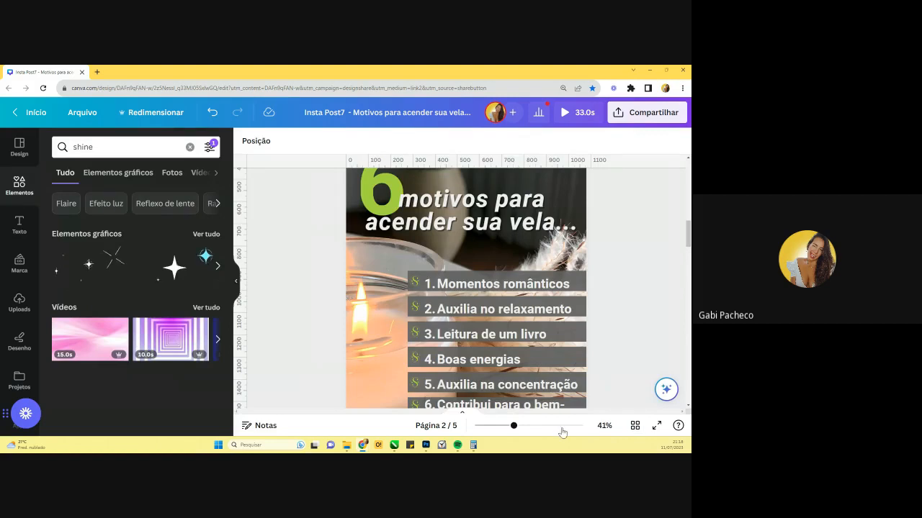
- Replace the "shine" element search with "relax" and narrow the results to audio tracks
left_click_drag(513, 425, 497, 426)
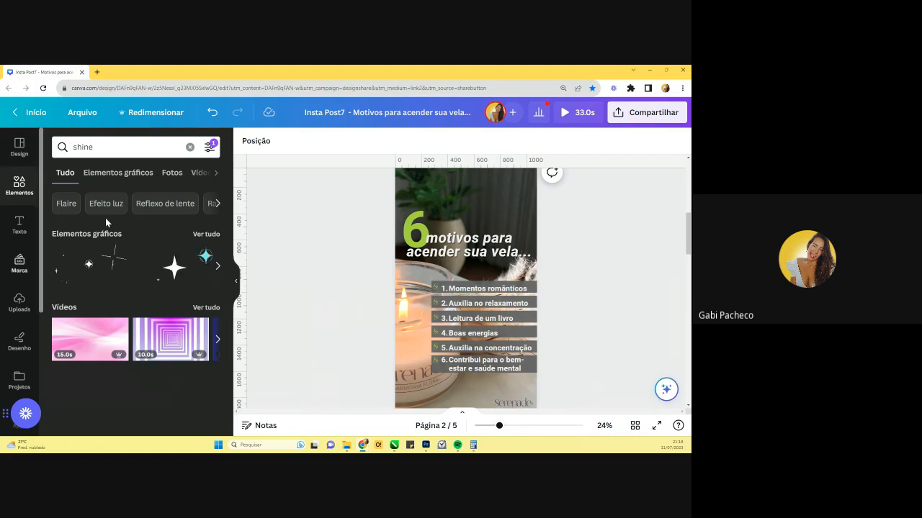
right_click(216, 177)
left_click(328, 173)
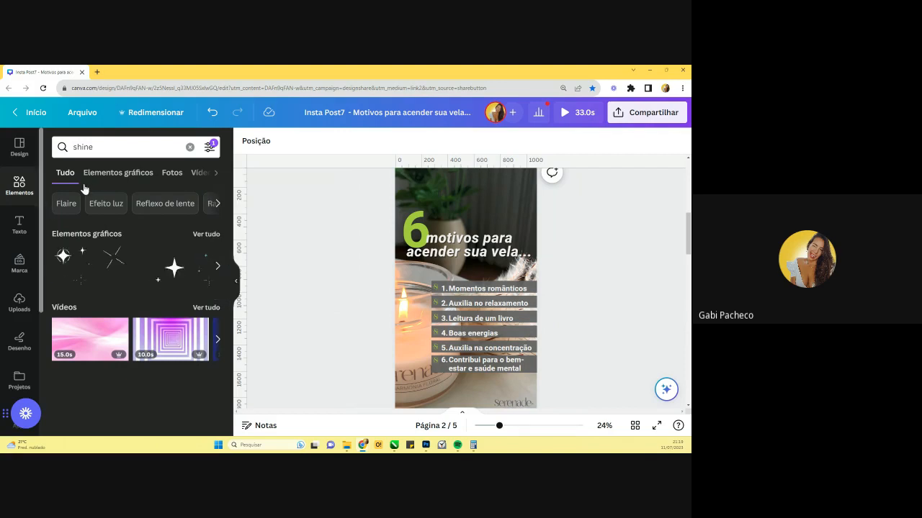
left_click(190, 147)
left_click(162, 149)
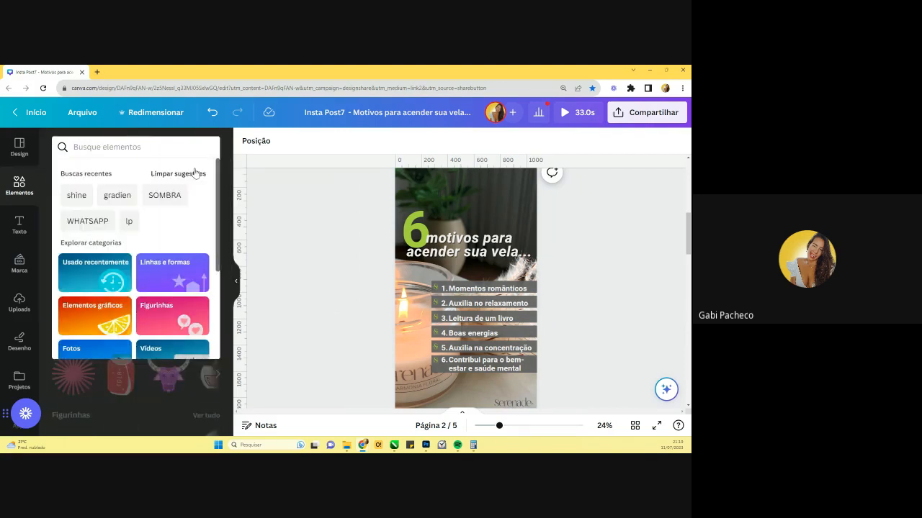
type("rel")
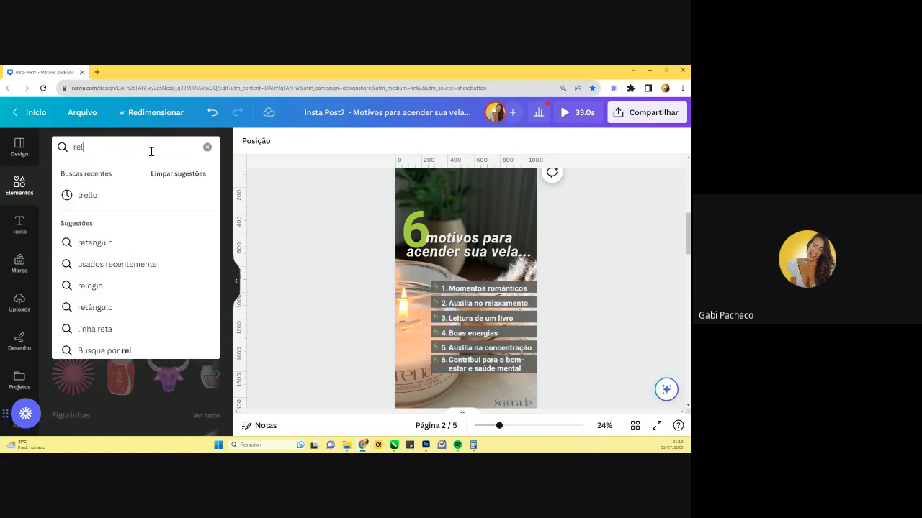
type("ax")
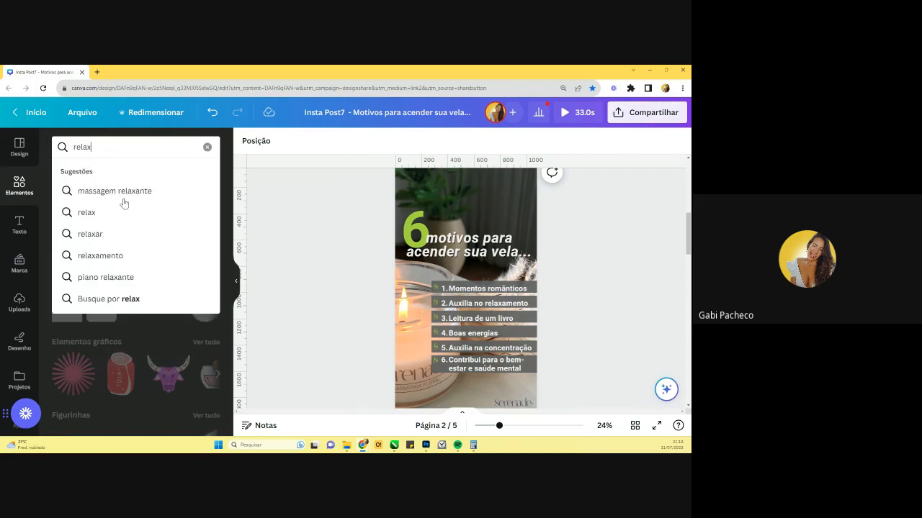
key("Return")
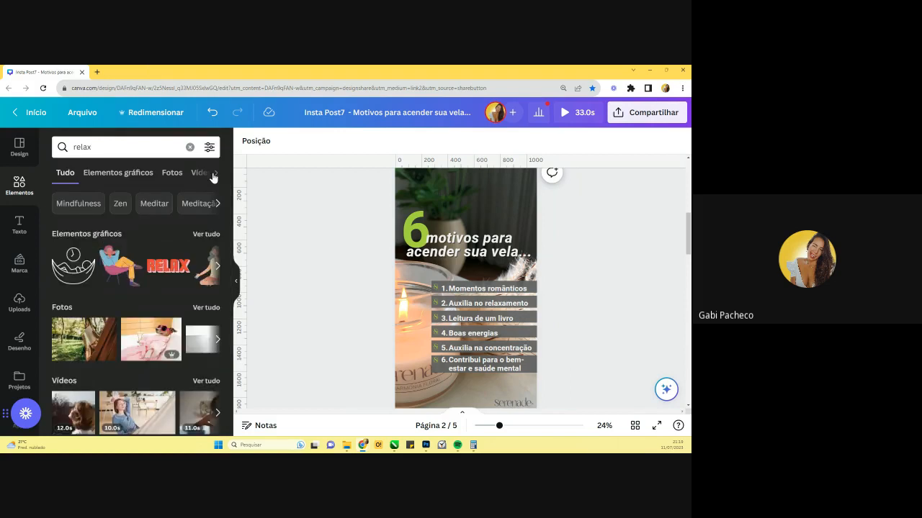
left_click(215, 173)
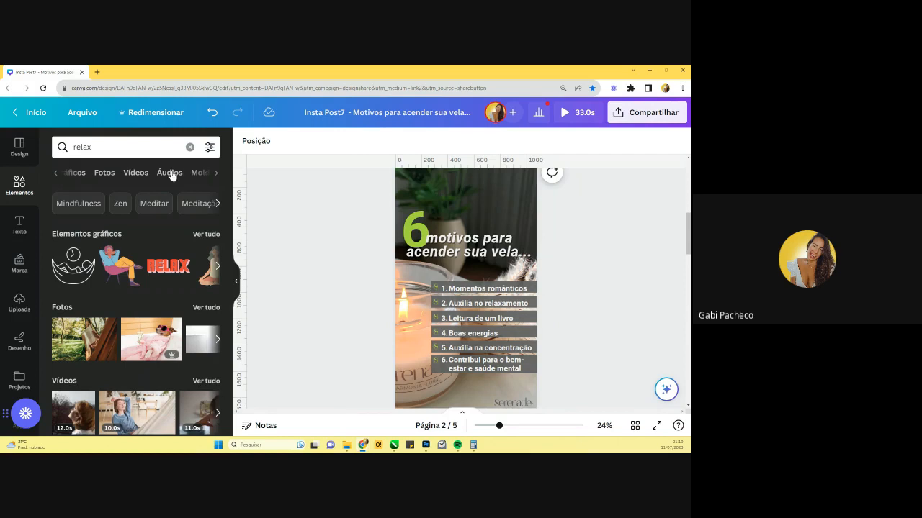
left_click(170, 174)
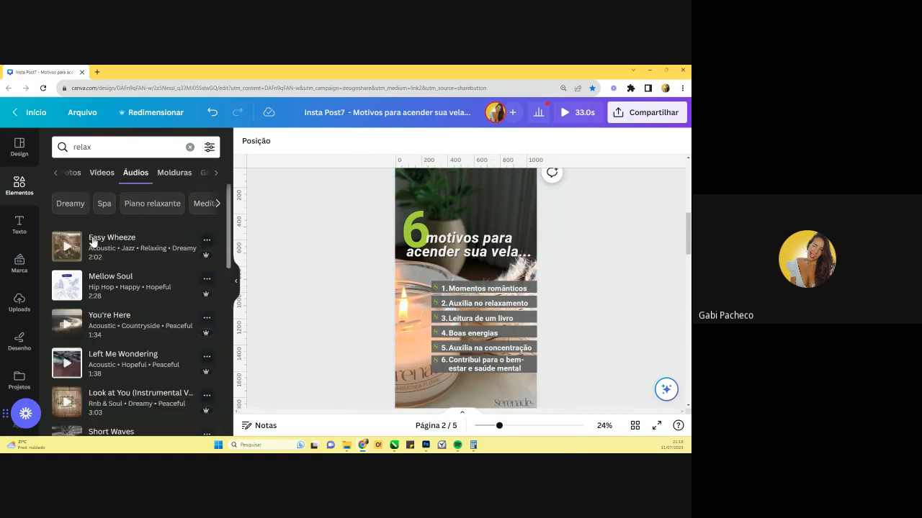
- Preview the relaxing tracks Easy Wheeze, Mellow Soul, You're Here and Left Me Wondering
left_click(68, 255)
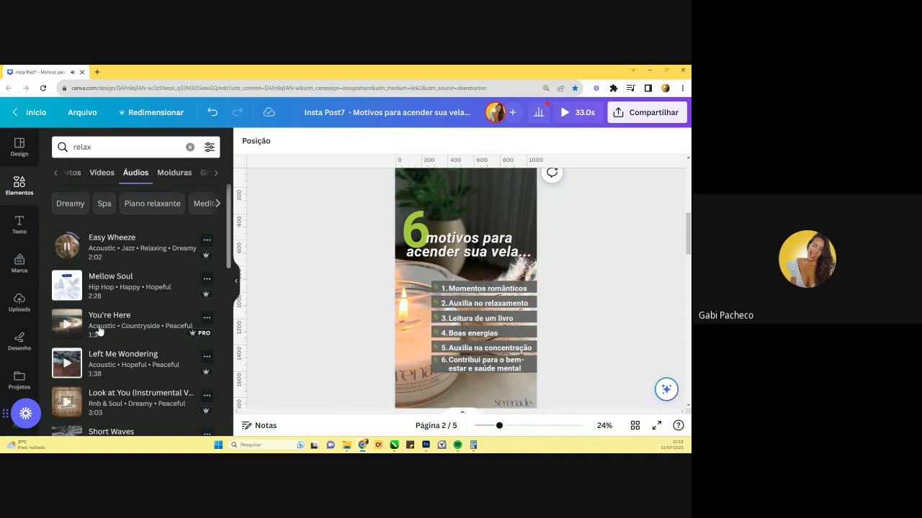
left_click(67, 291)
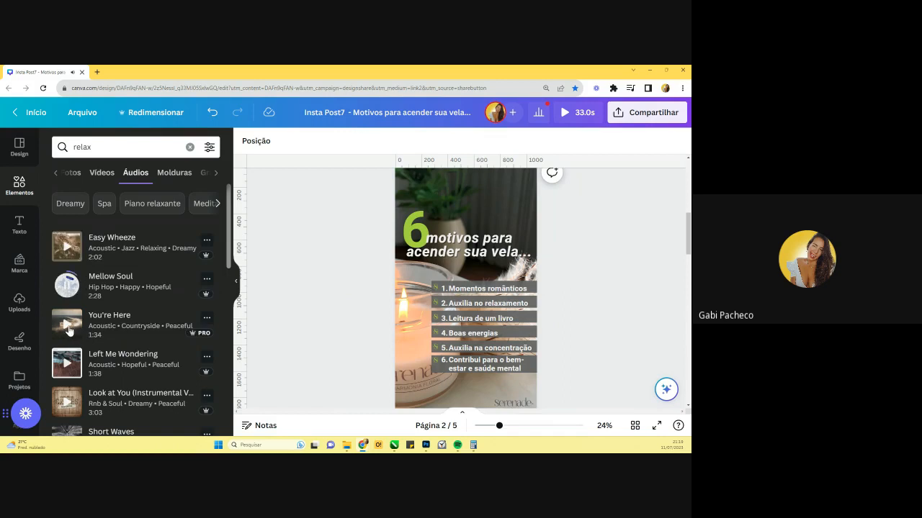
left_click(68, 328)
left_click(67, 368)
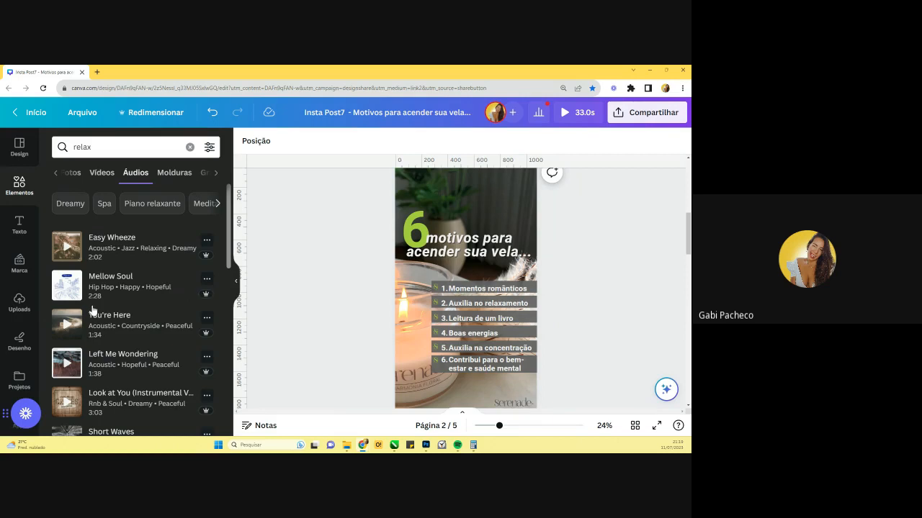
- Browse the "relax" audio results to examine the available tracks with their moods and durations
scroll(63, 323, "down", 3)
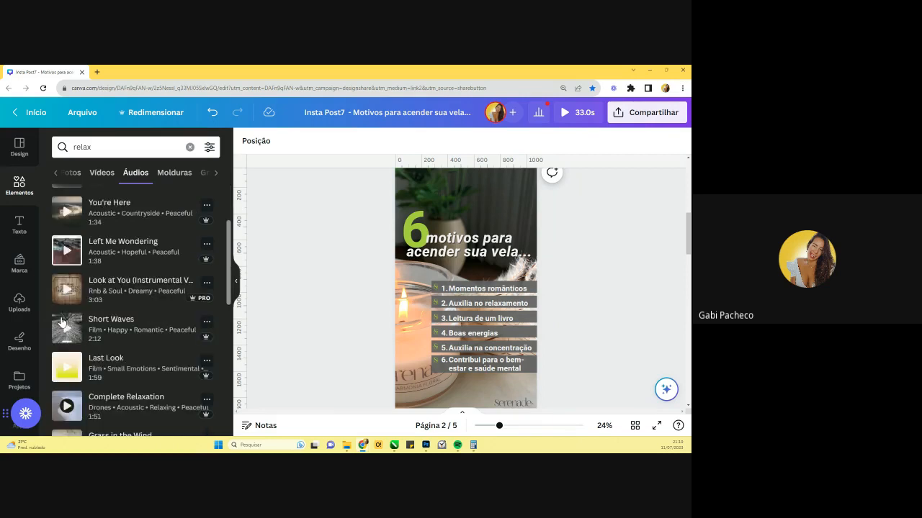
scroll(63, 323, "down", 2)
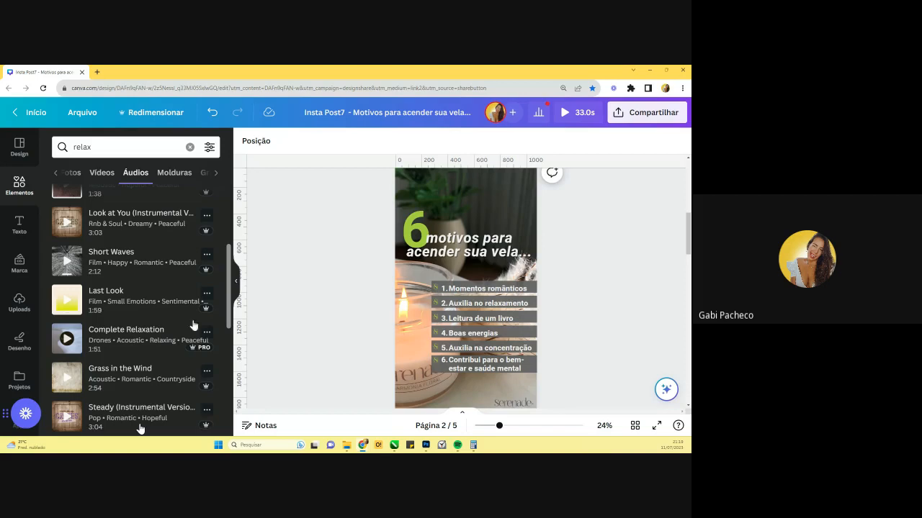
scroll(179, 343, "up", 5)
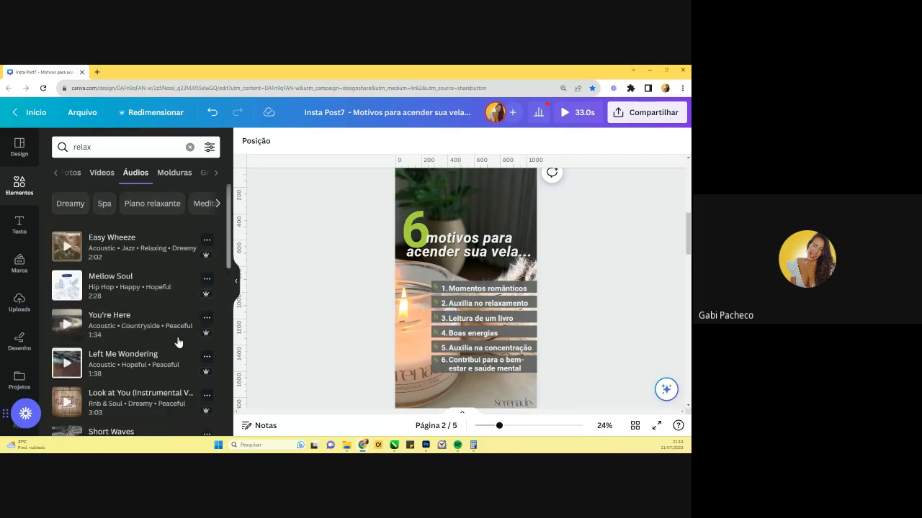
scroll(179, 342, "down", 5)
scroll(177, 346, "down", 2)
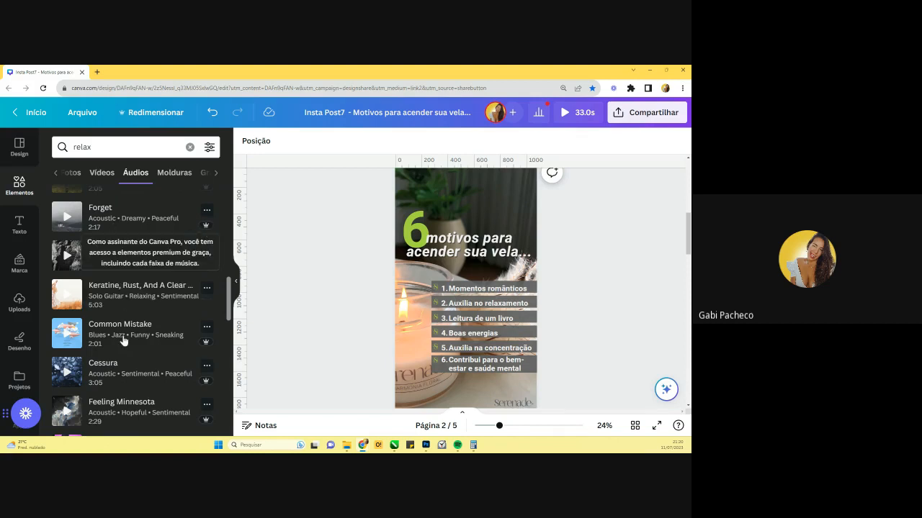
scroll(116, 338, "up", 1)
scroll(111, 337, "up", 3)
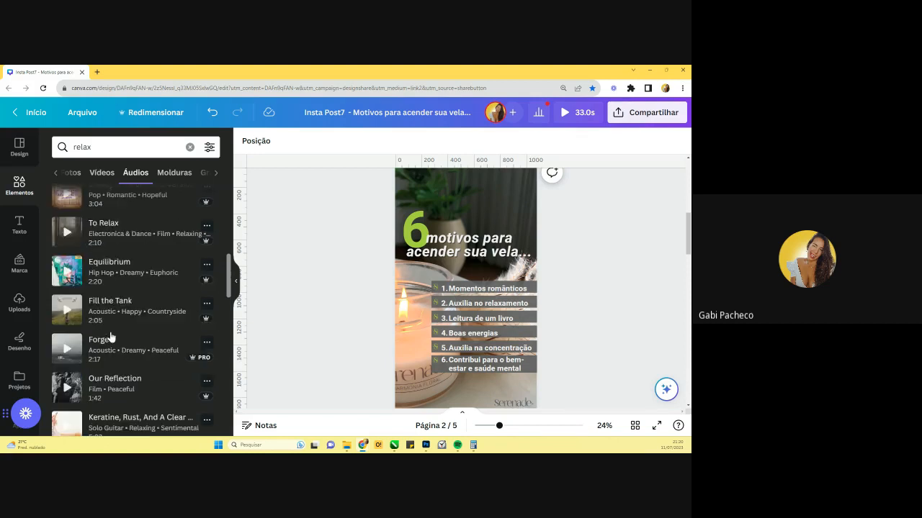
scroll(111, 337, "up", 1)
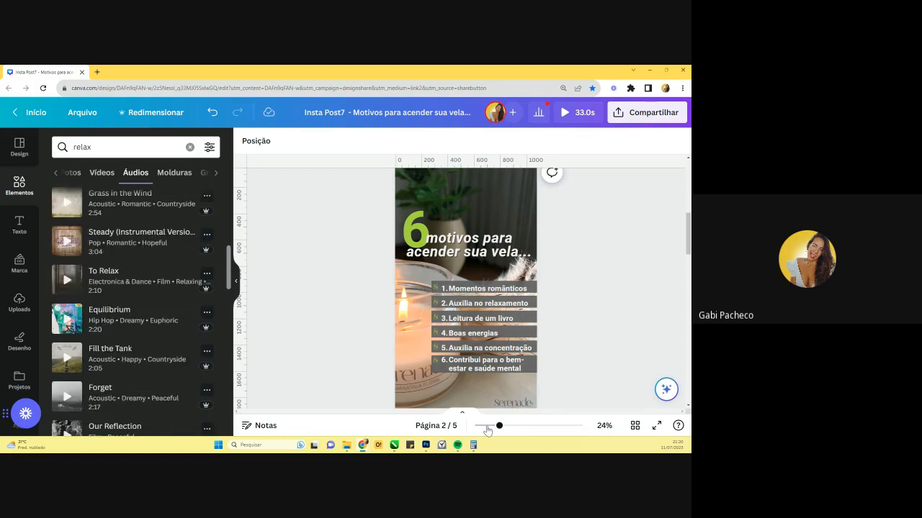
- Review page 2 at 25% zoom and open the download settings for the design
left_click_drag(498, 431, 496, 430)
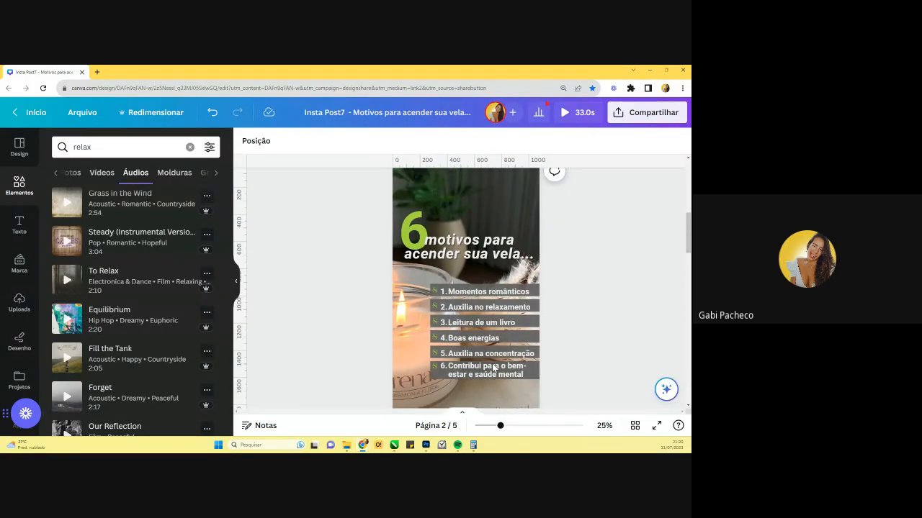
scroll(492, 368, "down", 1)
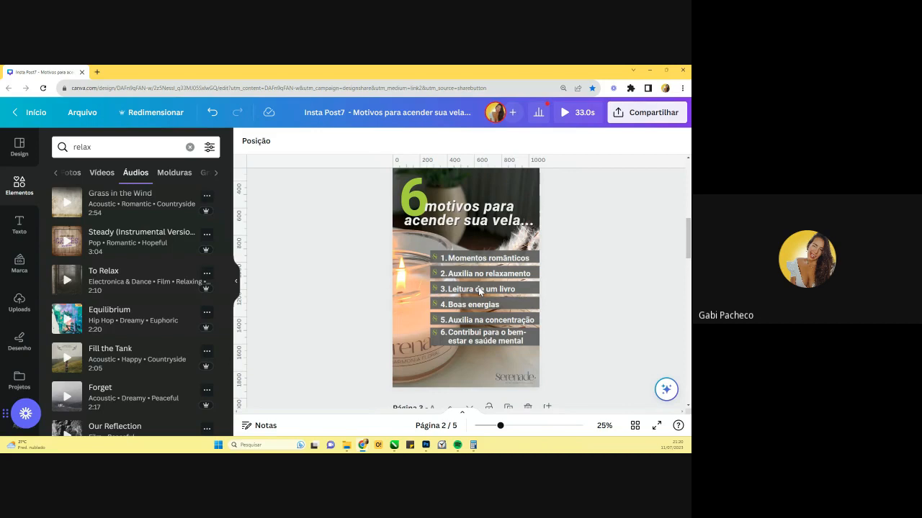
scroll(478, 287, "up", 4)
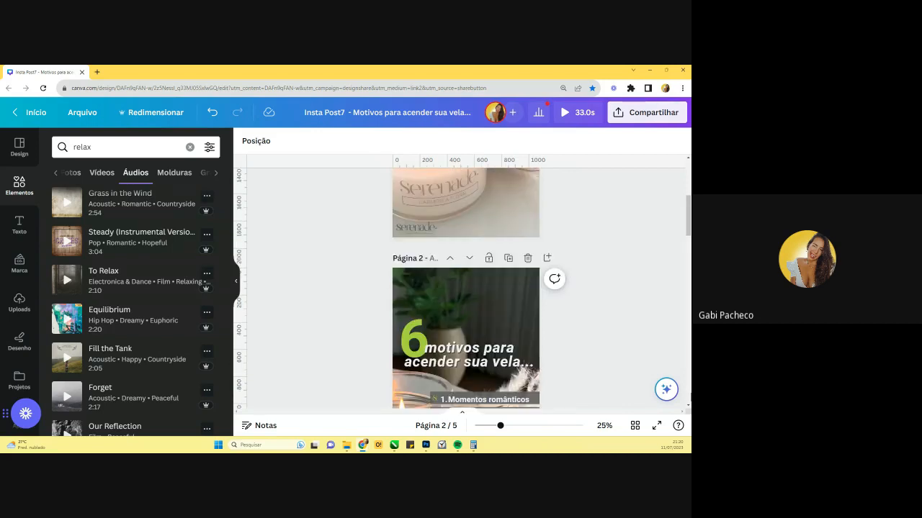
scroll(386, 329, "down", 1)
scroll(432, 360, "down", 1)
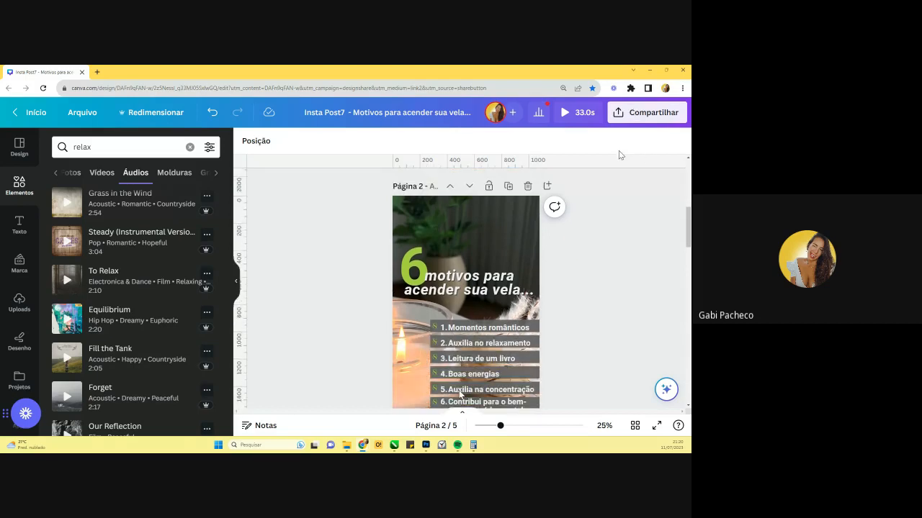
left_click(651, 113)
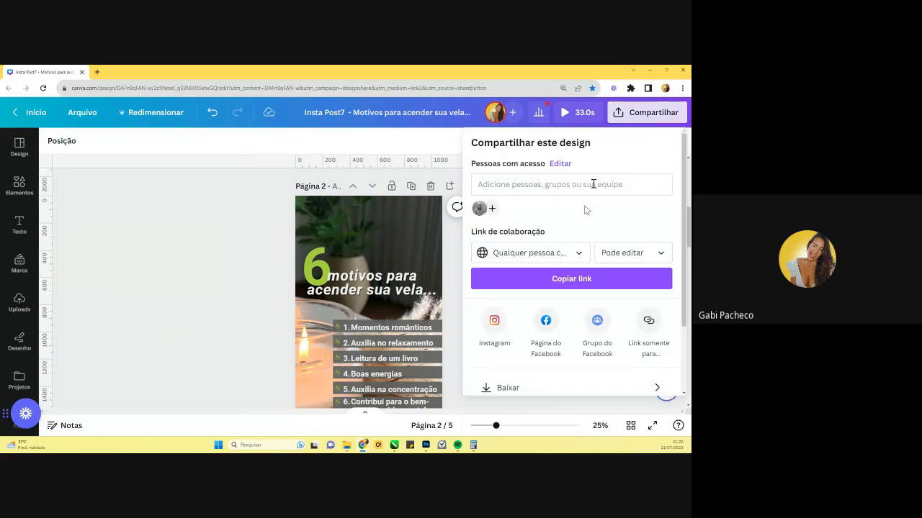
left_click(507, 390)
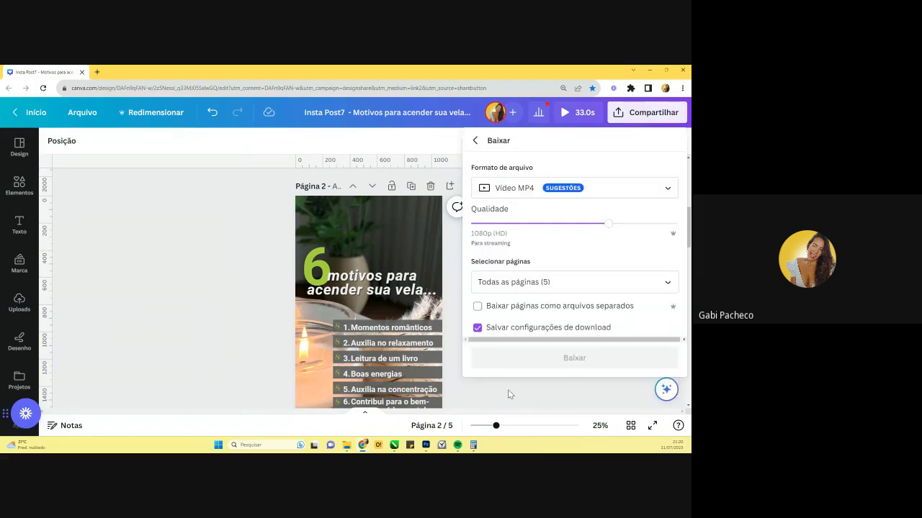
- Try PNG as the download file format, switch back to MP4 video, and review the other formats
left_click(527, 193)
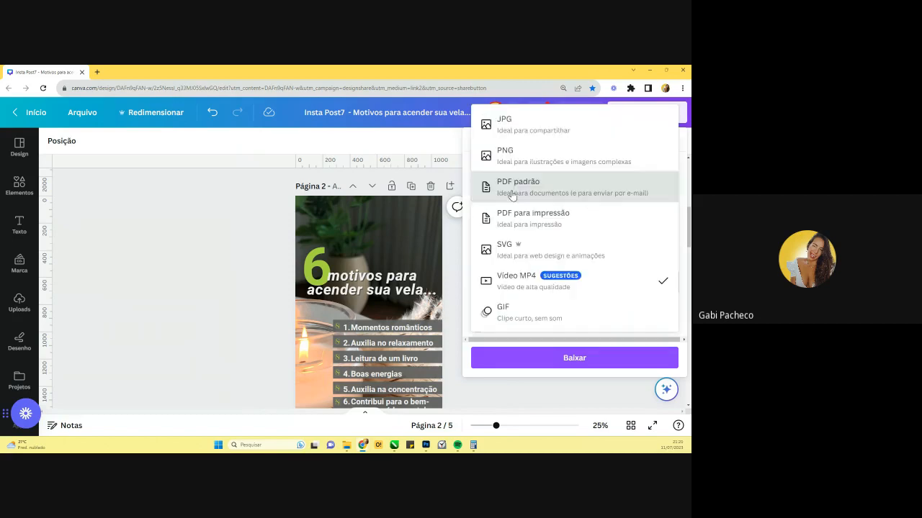
left_click(516, 156)
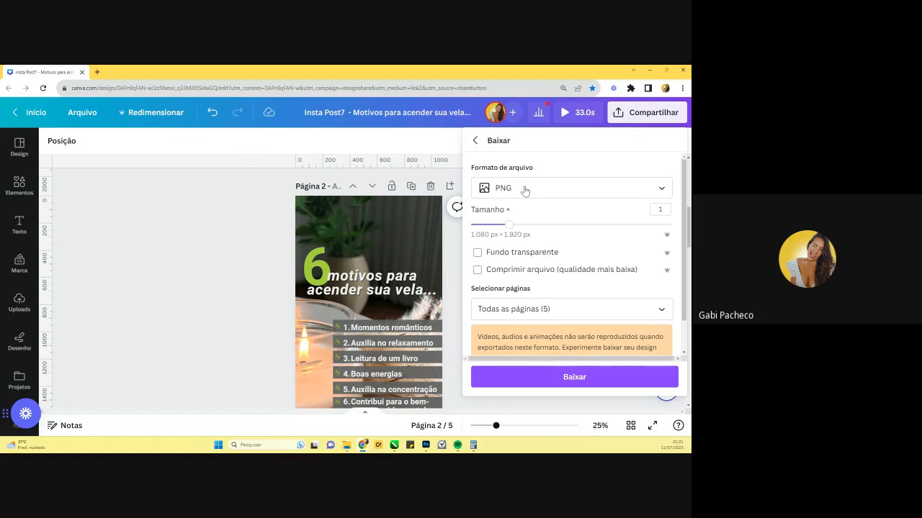
left_click(525, 190)
left_click(524, 283)
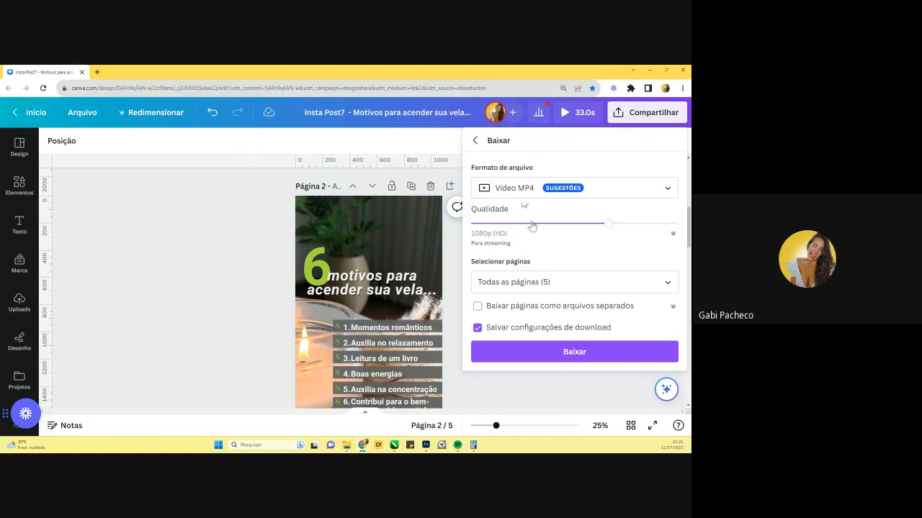
left_click(567, 193)
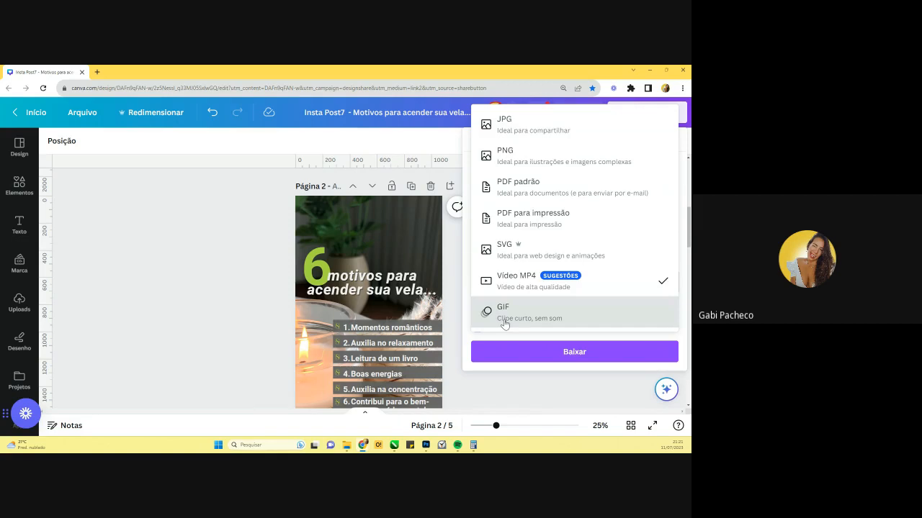
left_click(521, 283)
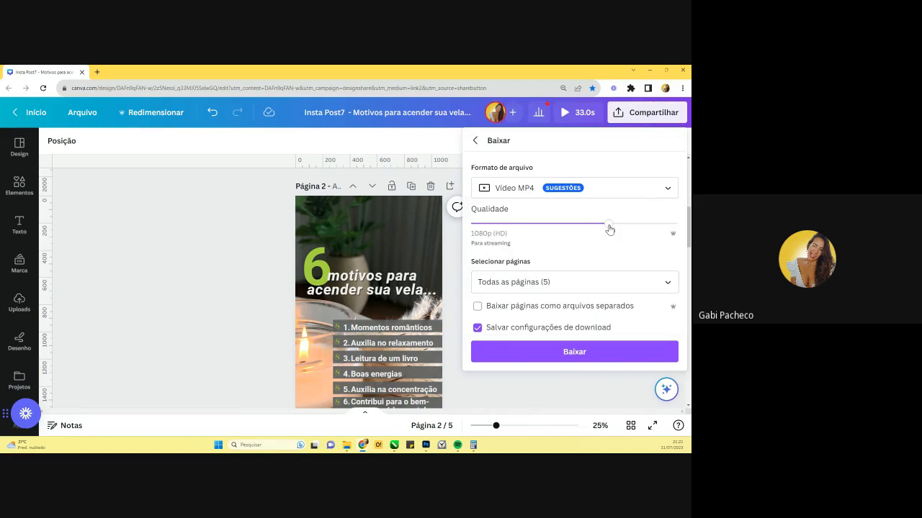
- Try the 4K (UHD) video quality and set it back to 1080p (HD)
left_click_drag(609, 229, 586, 227)
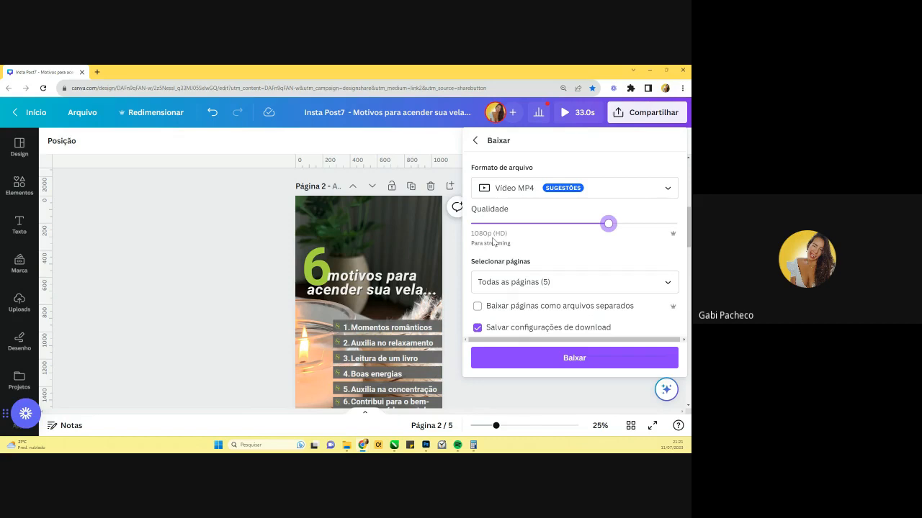
left_click_drag(608, 225, 677, 225)
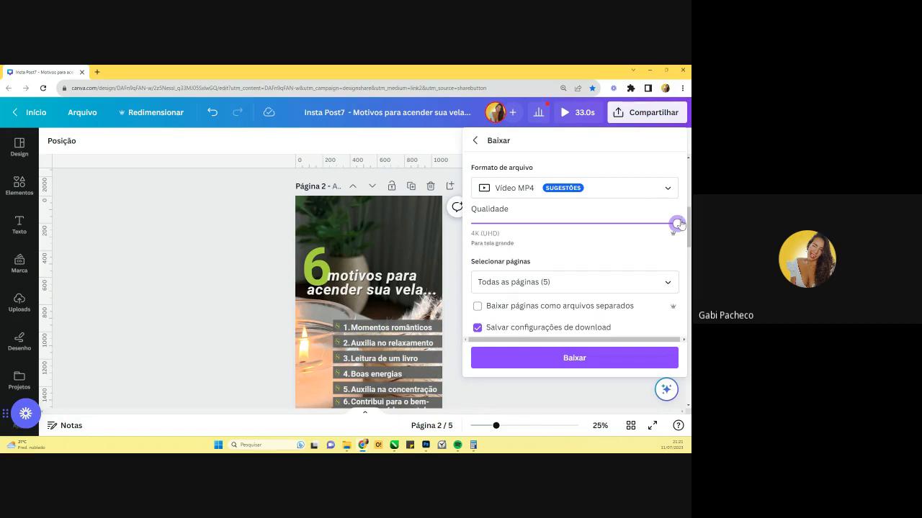
left_click(633, 226)
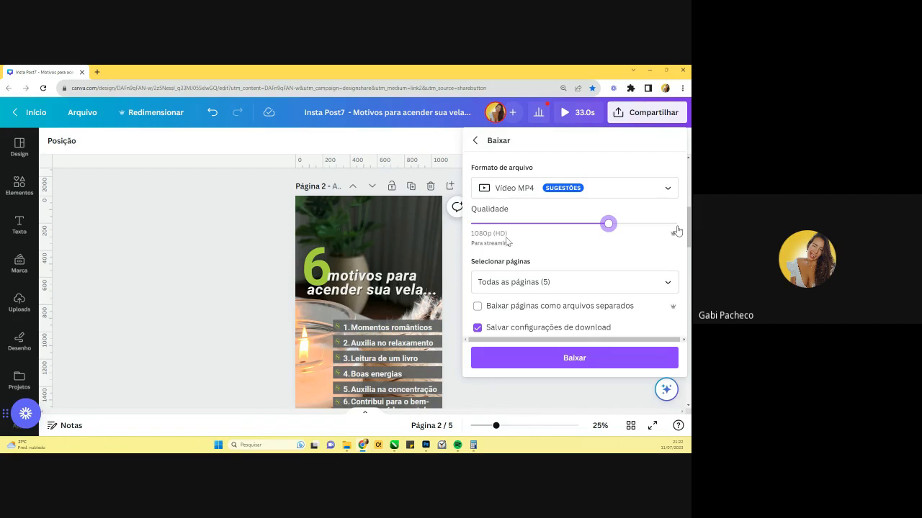
- Clear the all-pages selection in the download settings and limit the MP4 download to page 2 only
left_click(571, 286)
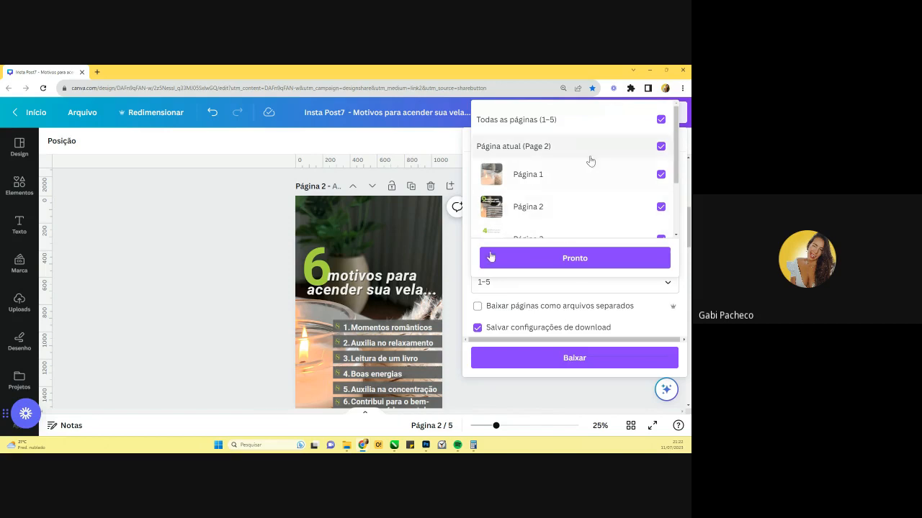
left_click(592, 130)
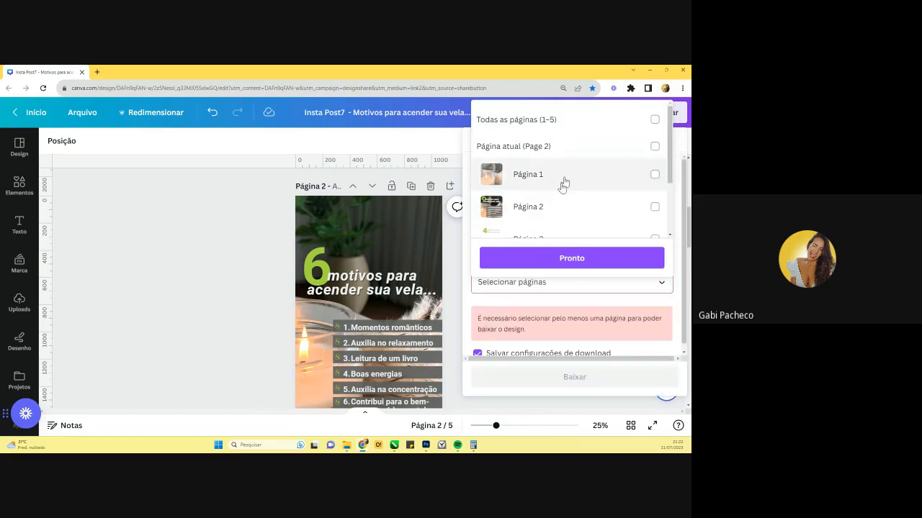
left_click(550, 284)
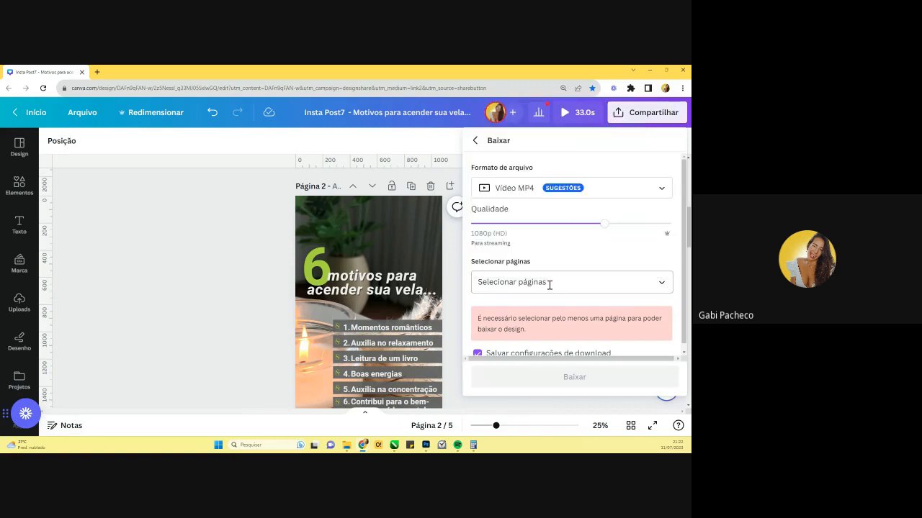
left_click(549, 284)
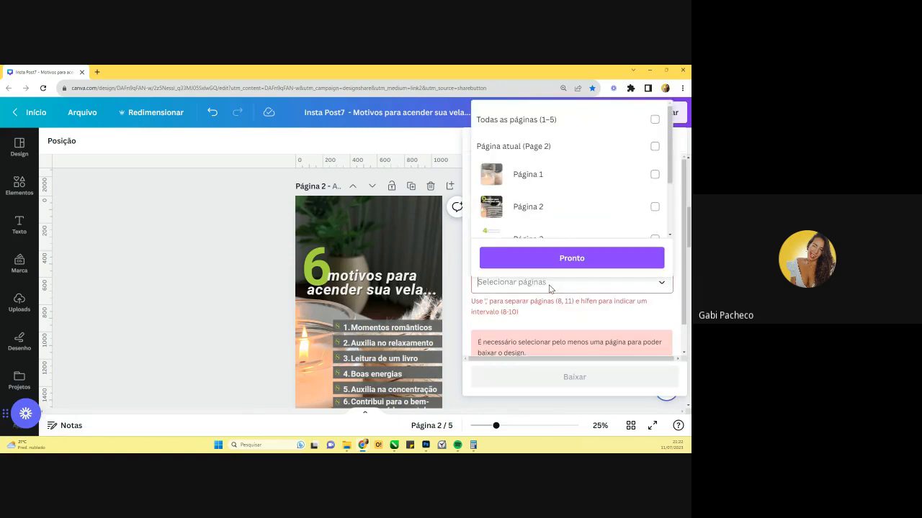
left_click(550, 148)
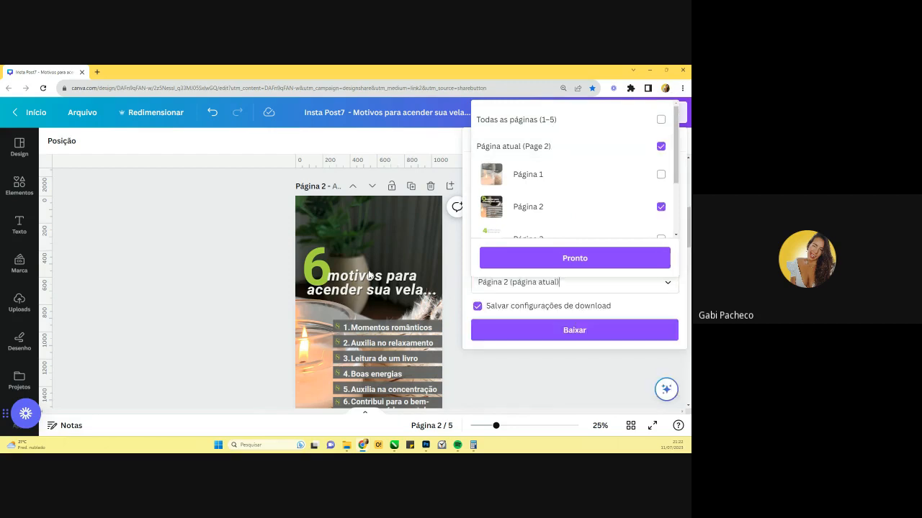
left_click(558, 209)
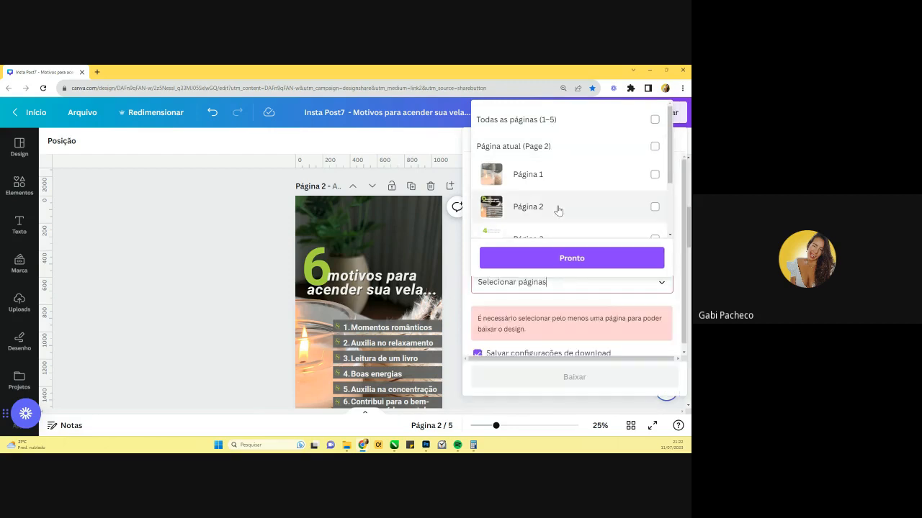
left_click(558, 208)
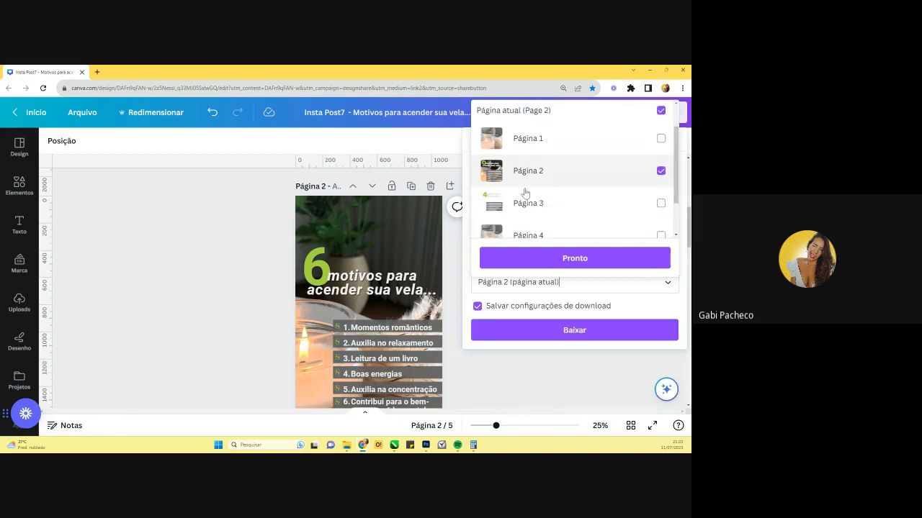
left_click(581, 261)
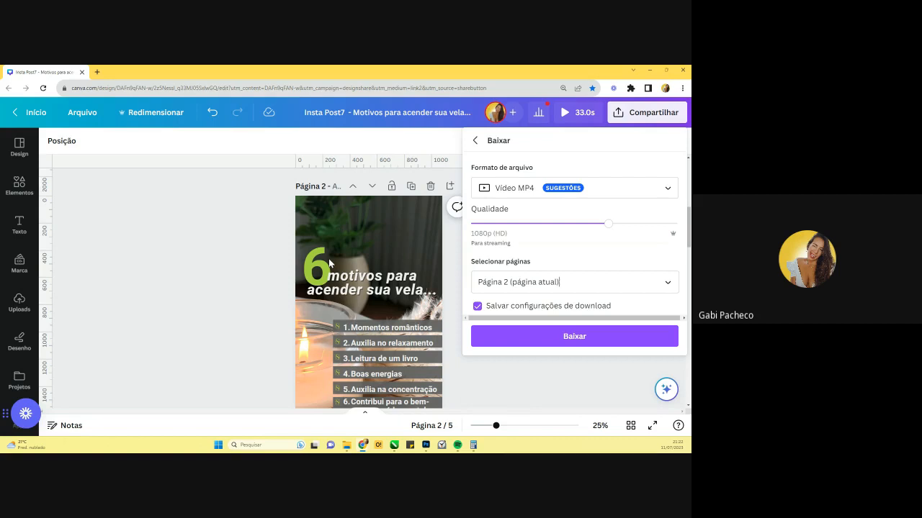
- Check the page selection for the download again and leave the download settings without downloading
left_click(543, 285)
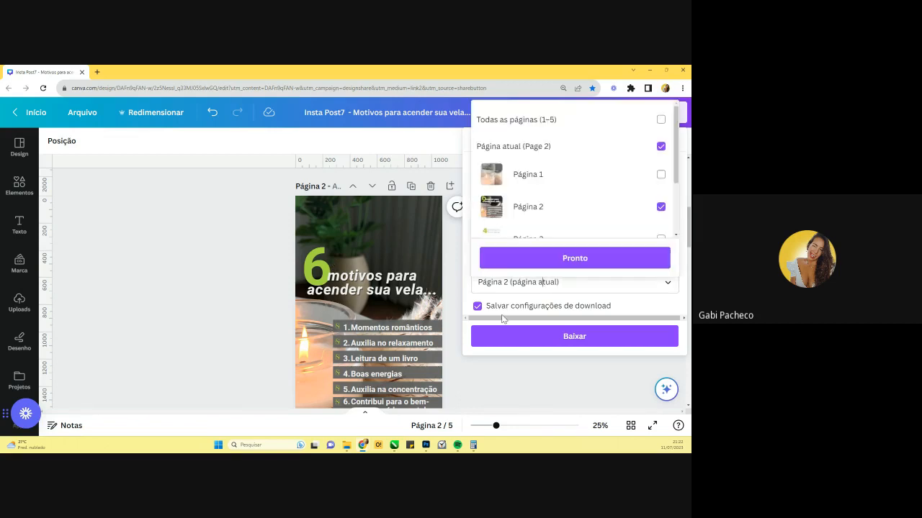
left_click(547, 258)
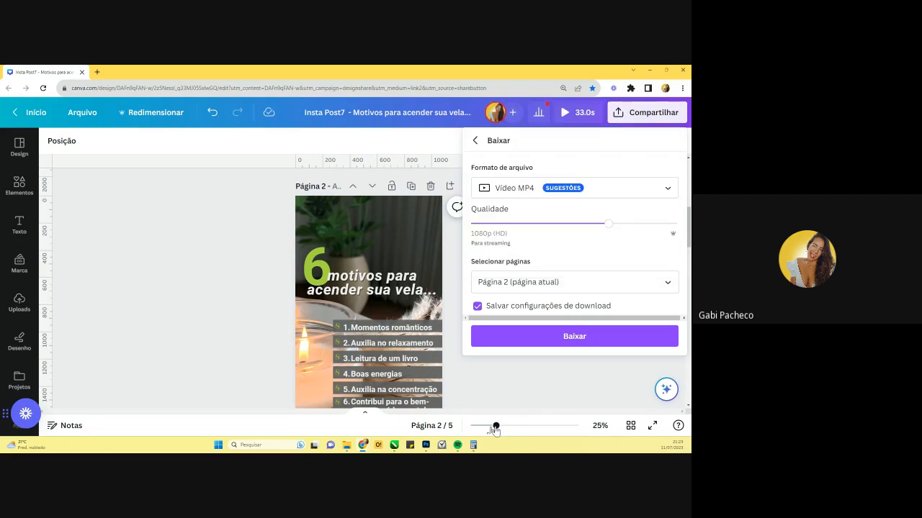
left_click(474, 142)
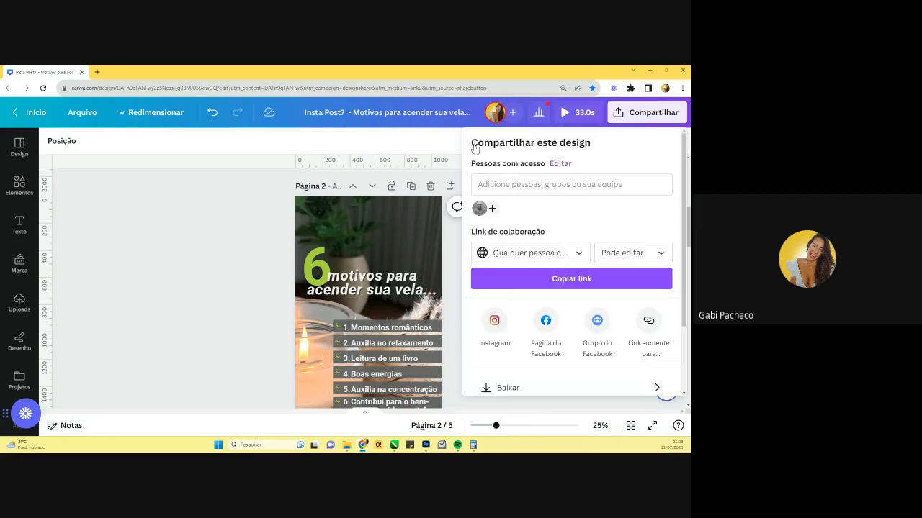
left_click(560, 406)
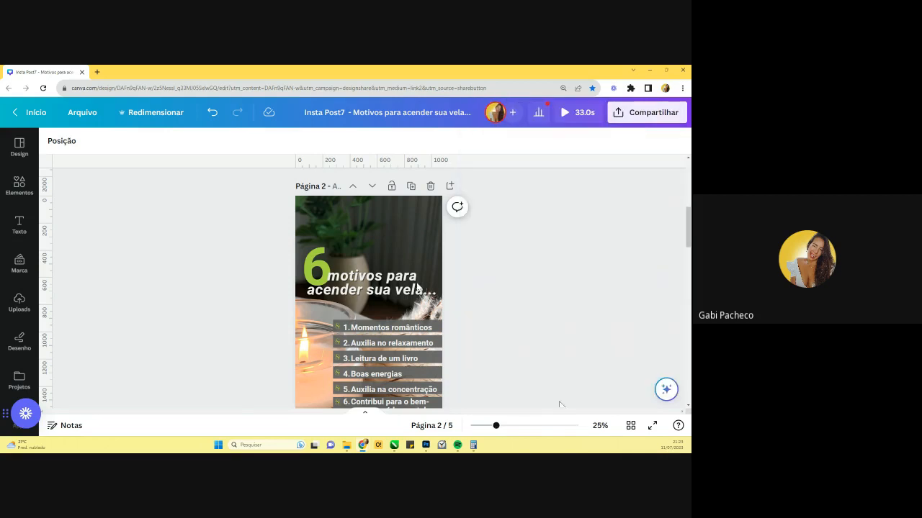
- Duplicate page 2 and select the six numbered reasons on the original page
scroll(408, 285, "down", 2)
scroll(408, 285, "up", 2)
left_click(411, 186)
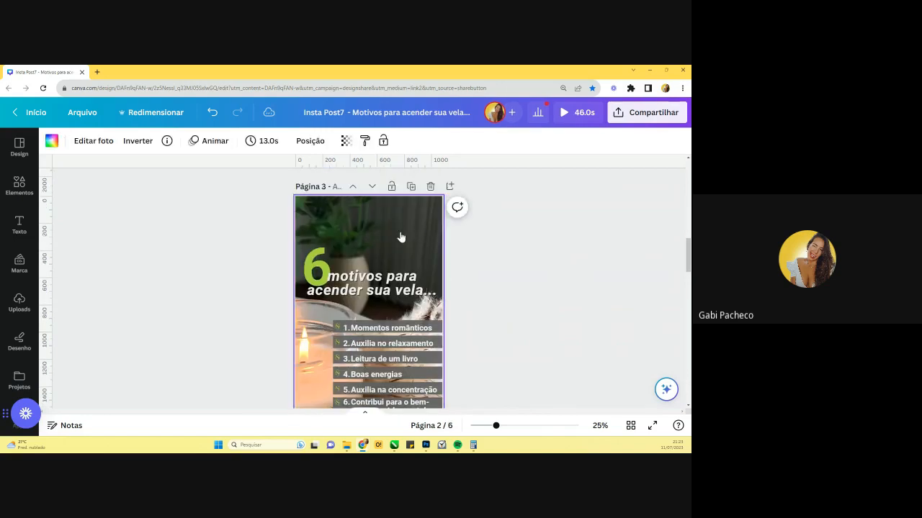
scroll(401, 238, "up", 4)
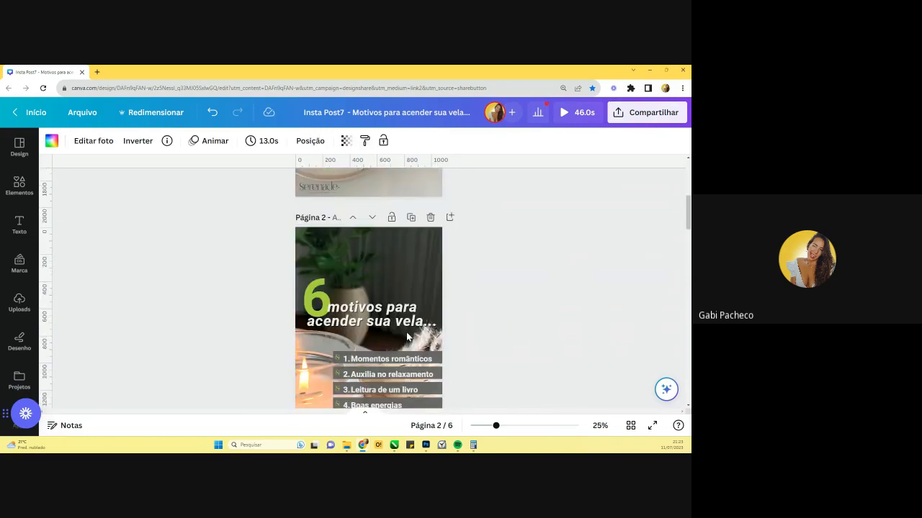
scroll(406, 332, "down", 2)
left_click_drag(488, 352, 332, 298)
scroll(485, 317, "down", 3)
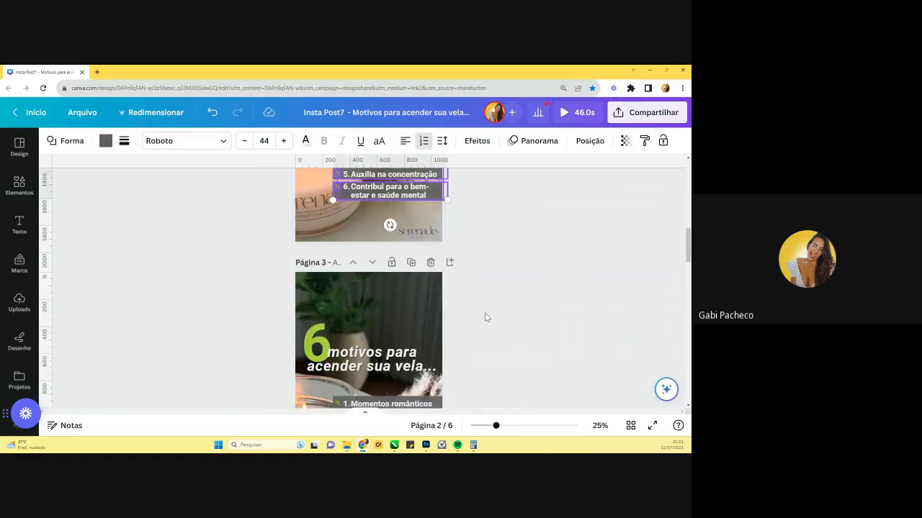
scroll(486, 318, "down", 2)
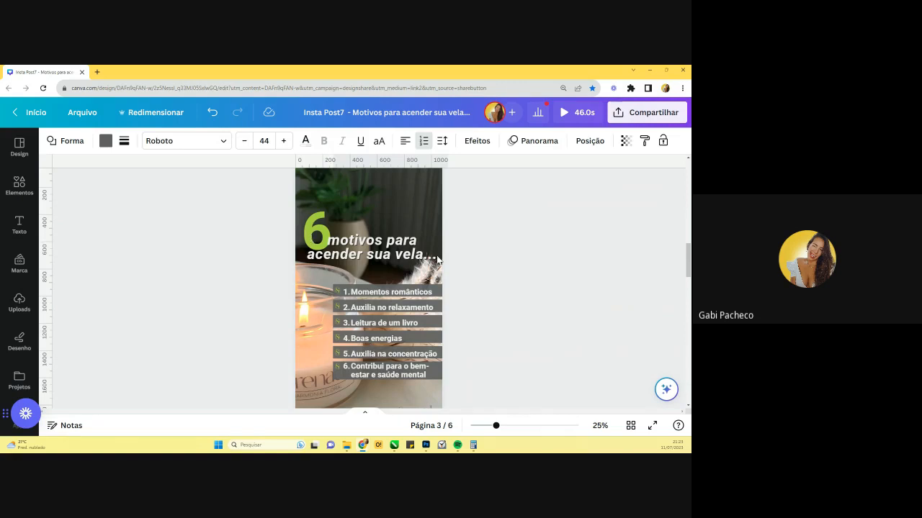
scroll(437, 259, "up", 2)
- Open the download settings for the design and limit the MP4 download to pages 2 and 3
left_click(647, 113)
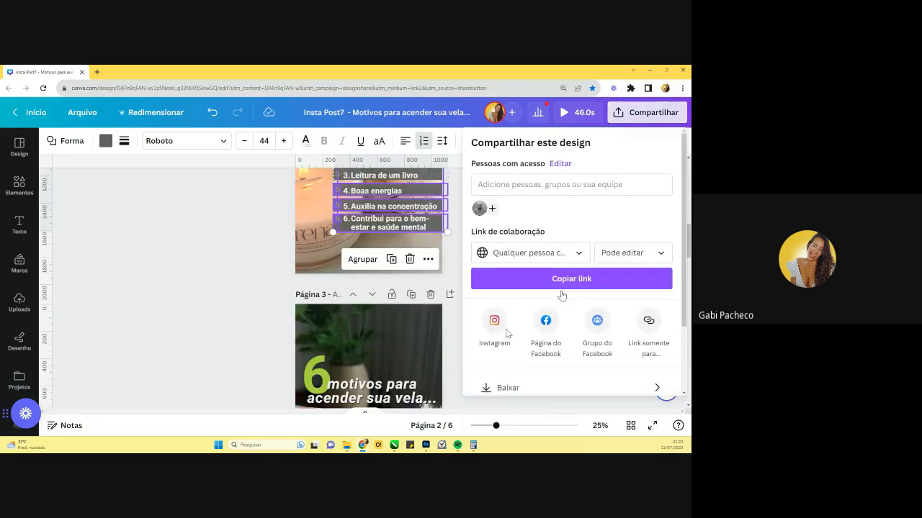
left_click(504, 386)
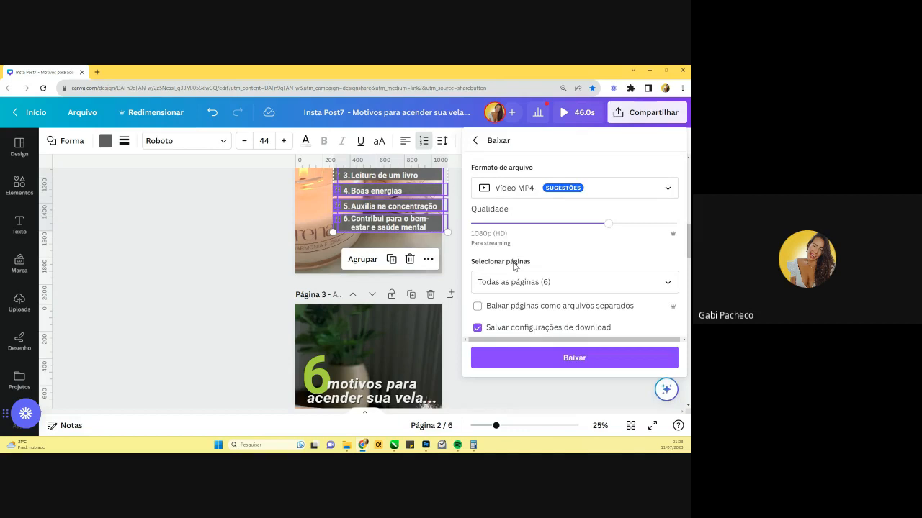
left_click(516, 281)
left_click(540, 121)
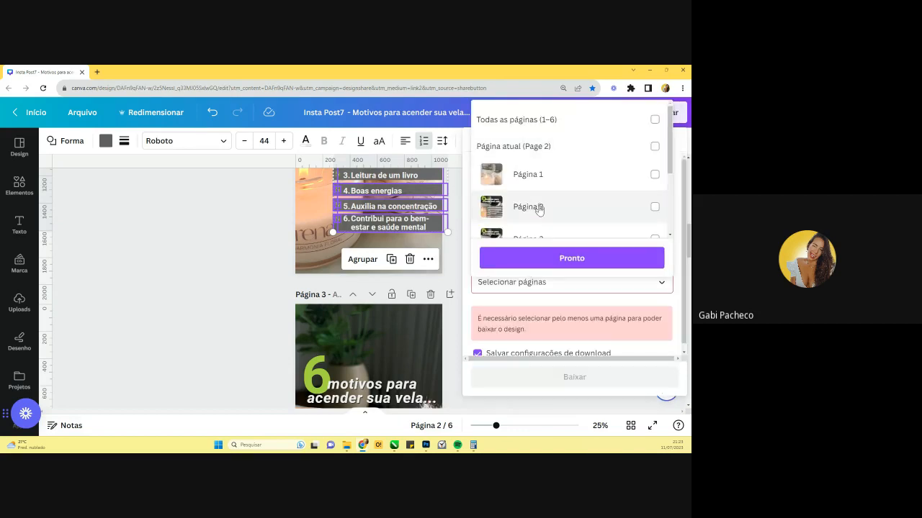
left_click(539, 208)
left_click(551, 236)
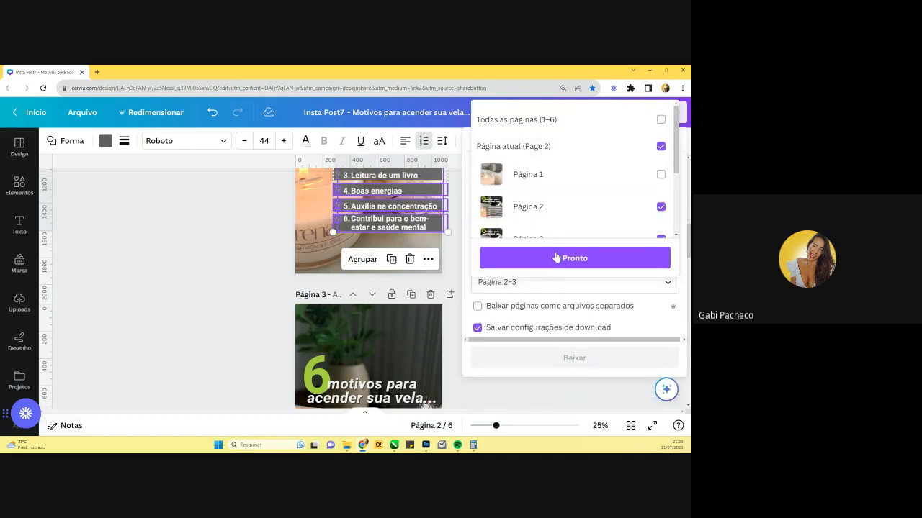
left_click(549, 288)
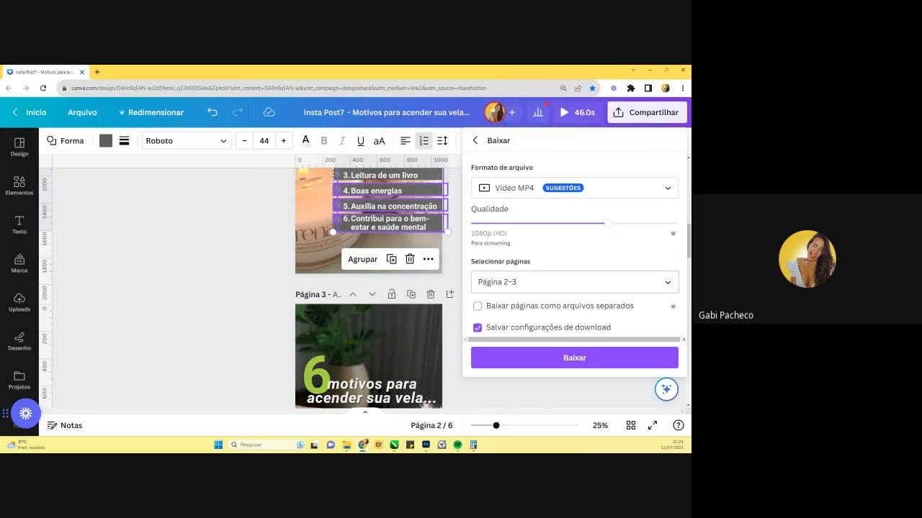
- Leave the download settings without downloading and delete the duplicated candle page, page 3
left_click(474, 143)
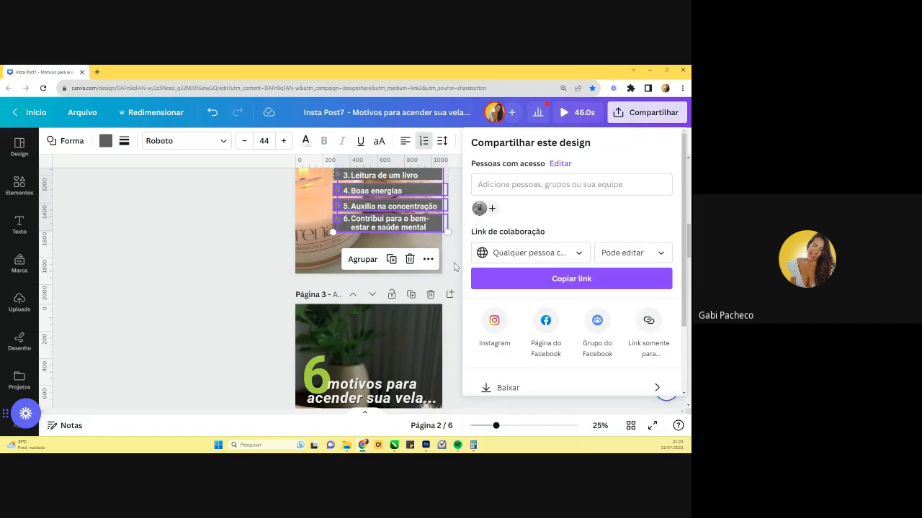
left_click(431, 295)
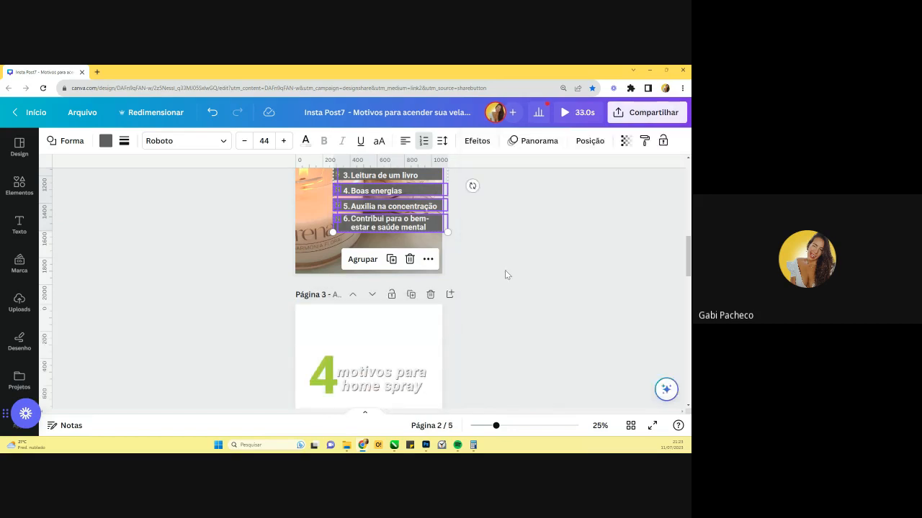
left_click(481, 311)
- Compare the original candle layout on page 1 with the numbered-reasons design on page 2
scroll(482, 298, "up", 2)
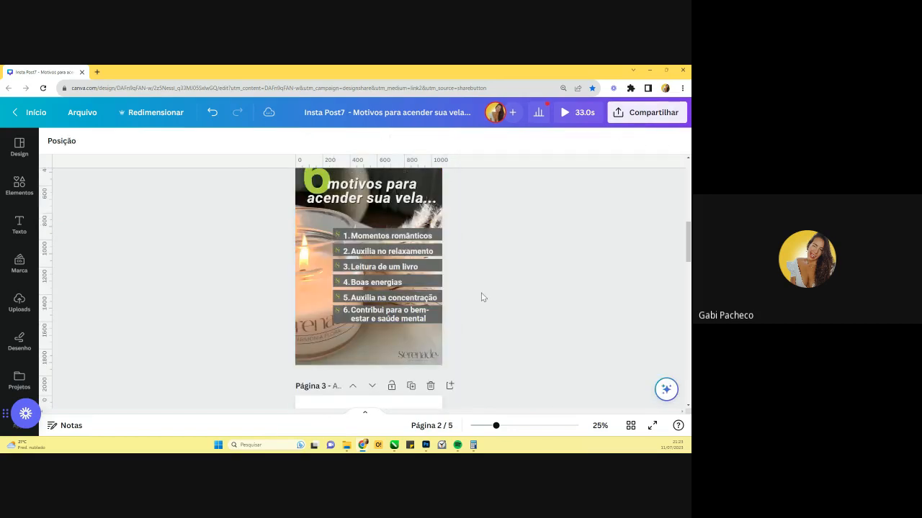
scroll(482, 297, "up", 1)
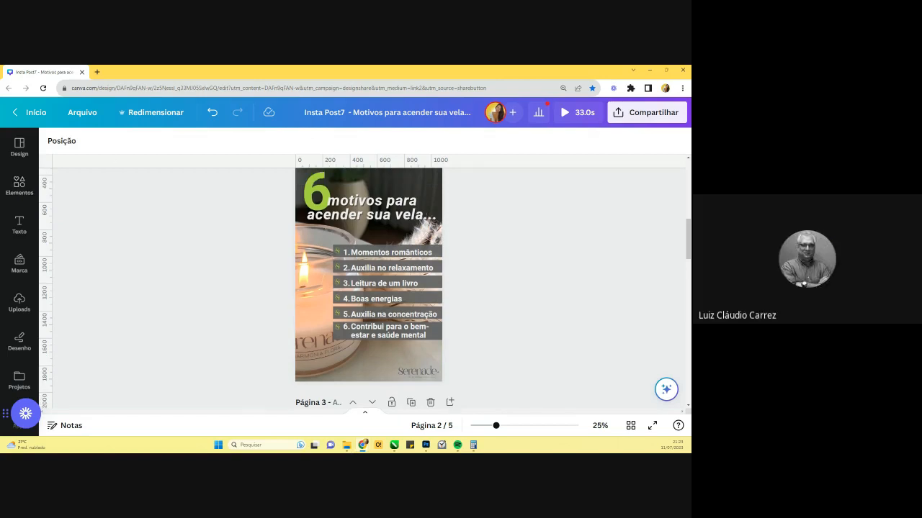
scroll(393, 334, "up", 5)
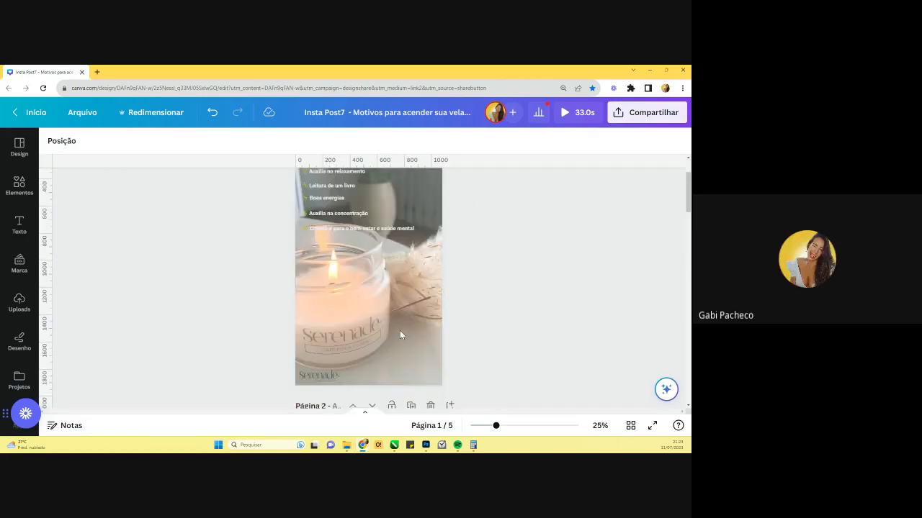
scroll(399, 330, "up", 2)
scroll(400, 330, "down", 4)
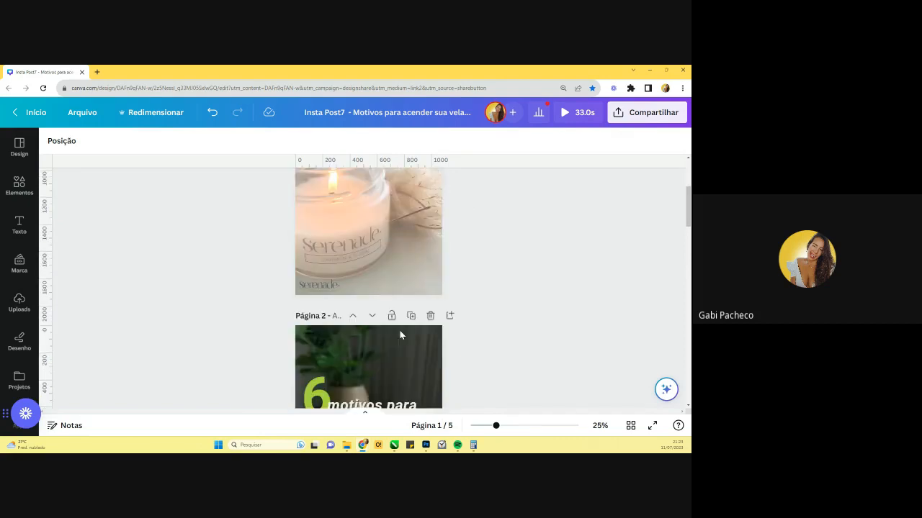
scroll(400, 334, "down", 5)
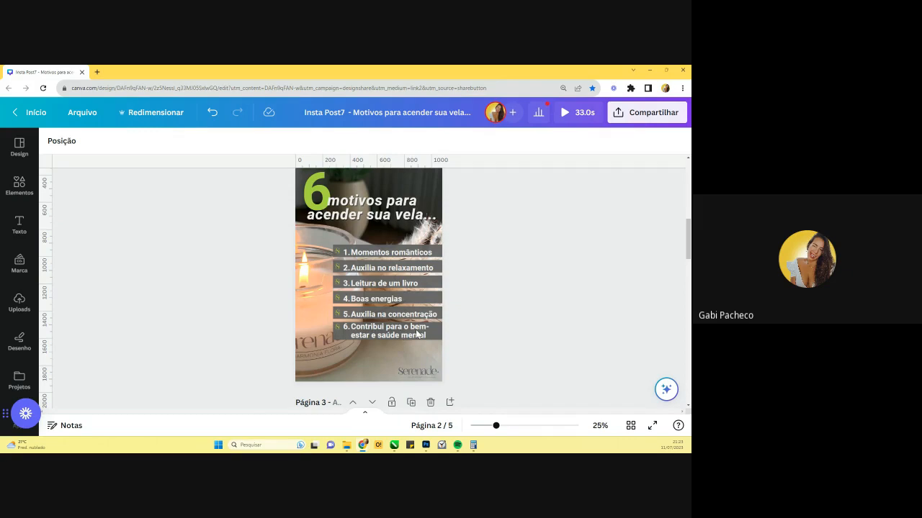
scroll(446, 332, "up", 1)
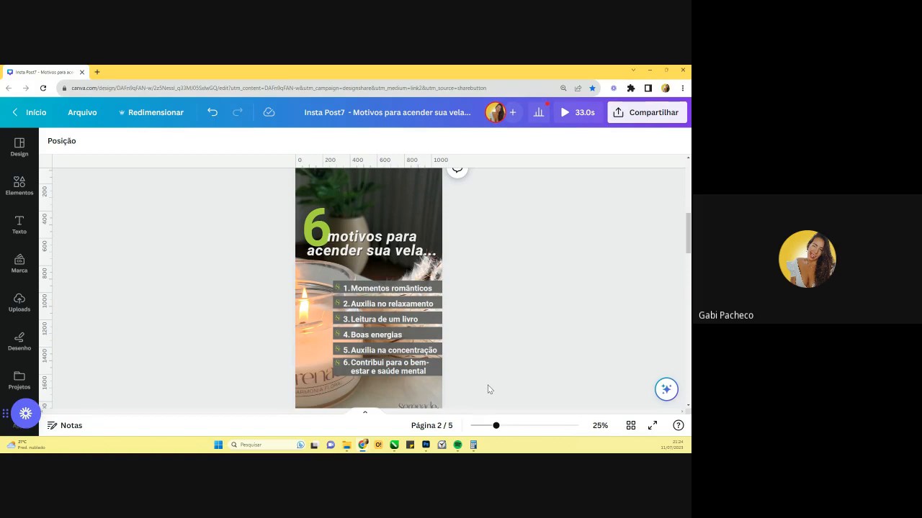
- Inspect page 2 at 21% and 26% zoom and select its background photo
left_click_drag(495, 426, 490, 428)
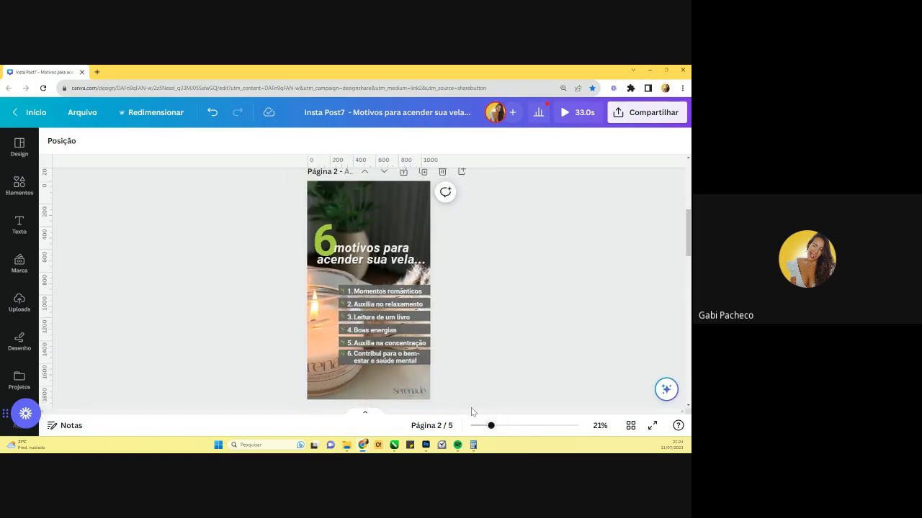
scroll(408, 336, "up", 2)
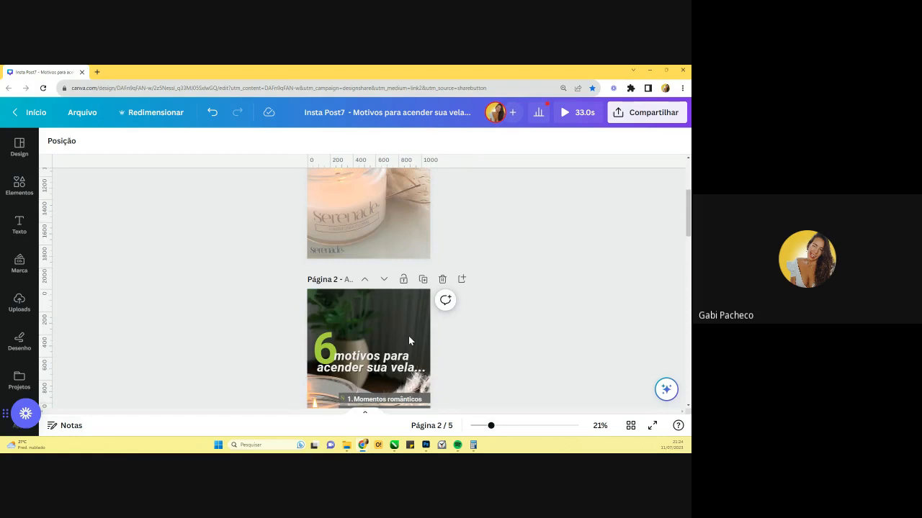
scroll(408, 336, "down", 3)
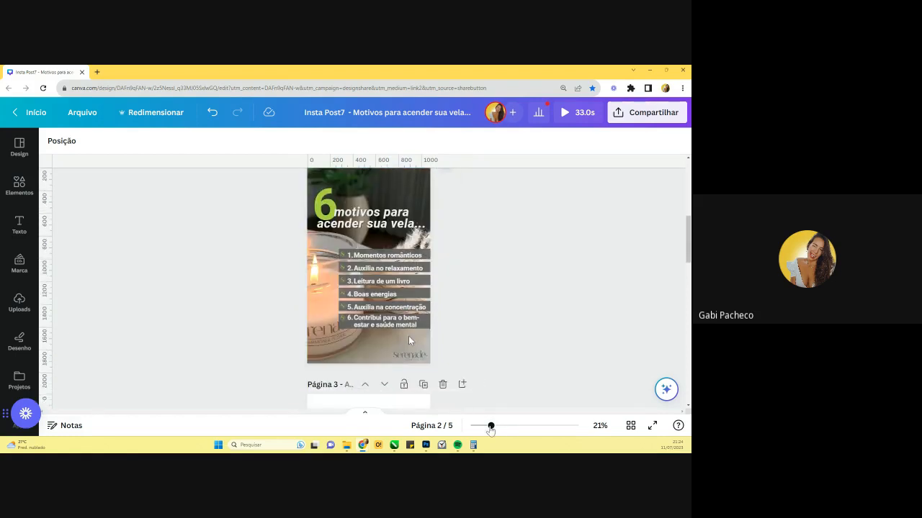
left_click_drag(490, 427, 494, 429)
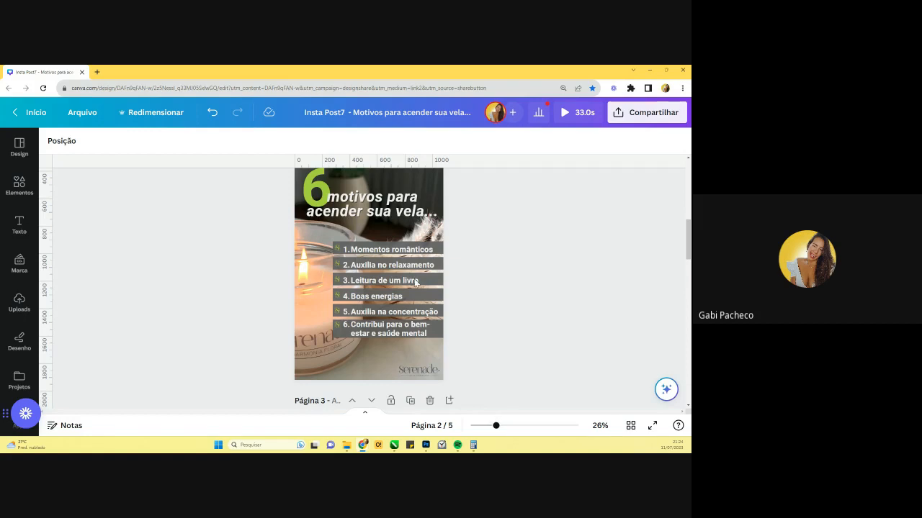
scroll(415, 282, "up", 1)
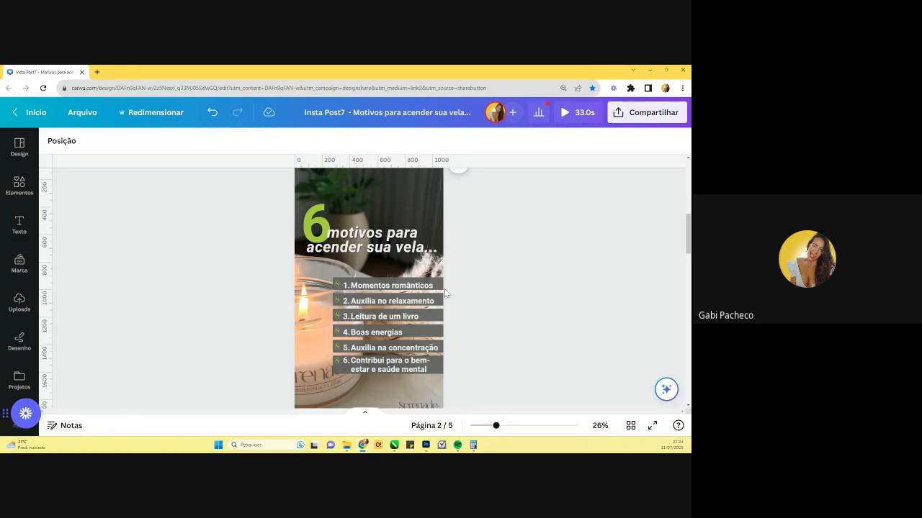
left_click(323, 195)
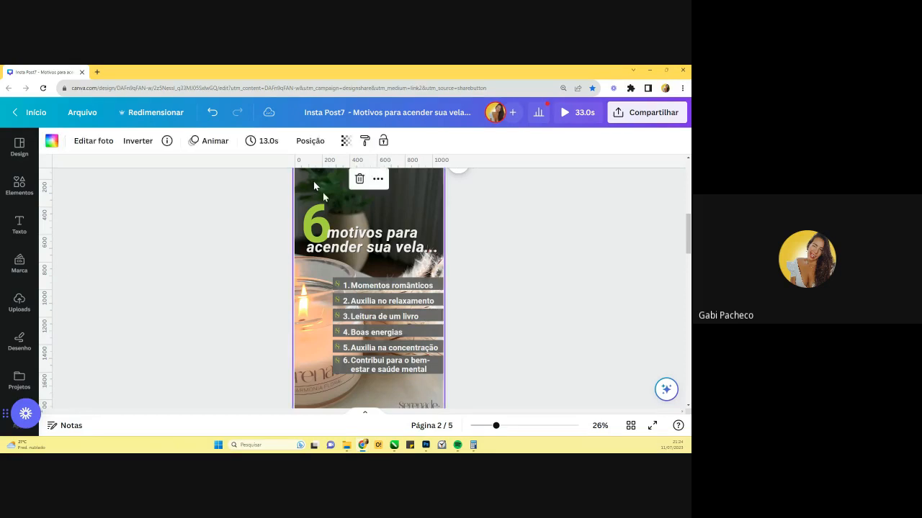
- Examine the download settings with PNG as the file format, leaving them without downloading
left_click(652, 114)
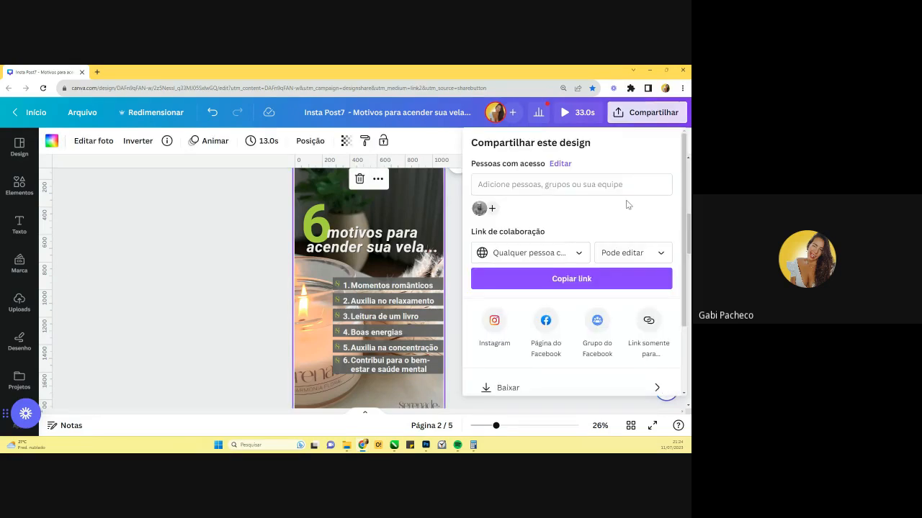
left_click(528, 386)
left_click(525, 189)
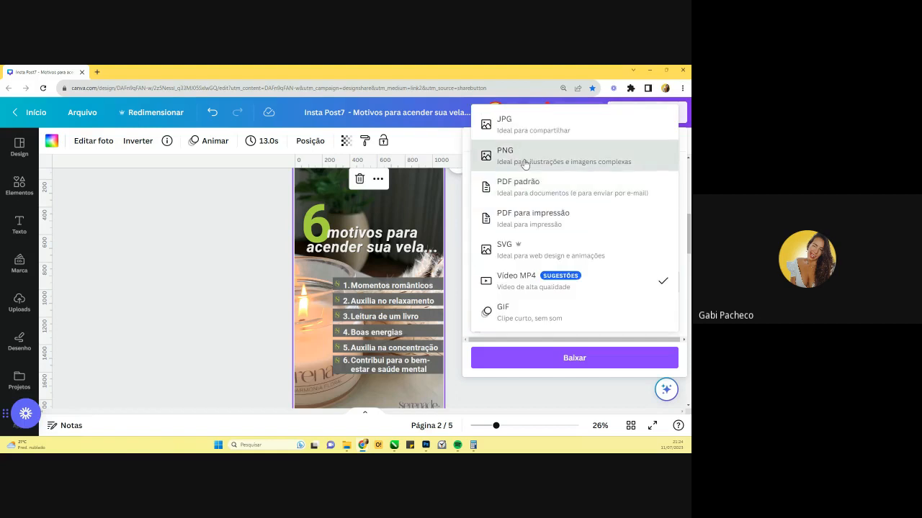
left_click(525, 163)
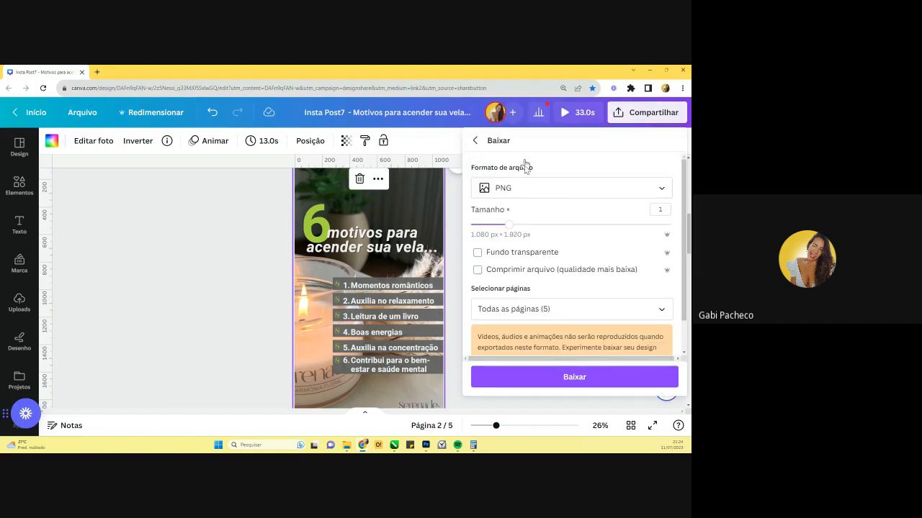
left_click(173, 325)
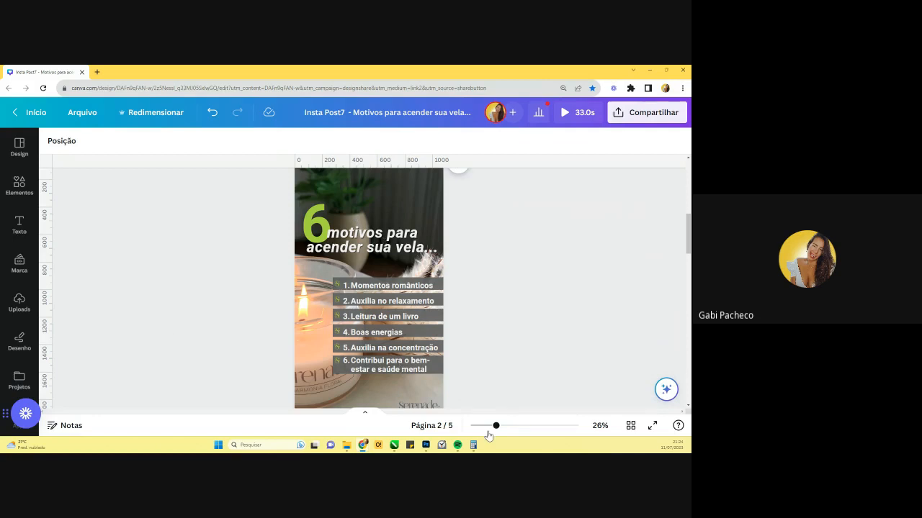
- Duplicate page 2 and delete all six numbered reasons from the copy on page 3
left_click_drag(493, 427, 488, 433)
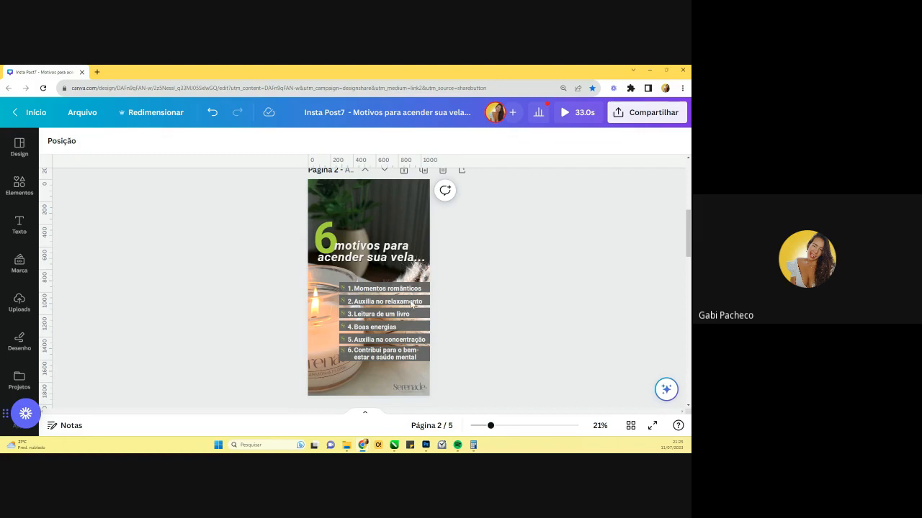
left_click_drag(493, 425, 497, 425)
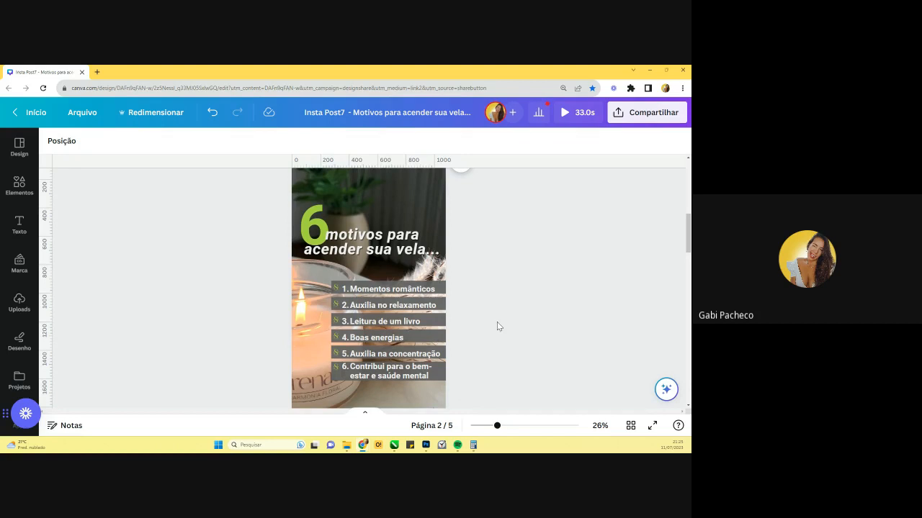
scroll(405, 218, "up", 2)
left_click(406, 213)
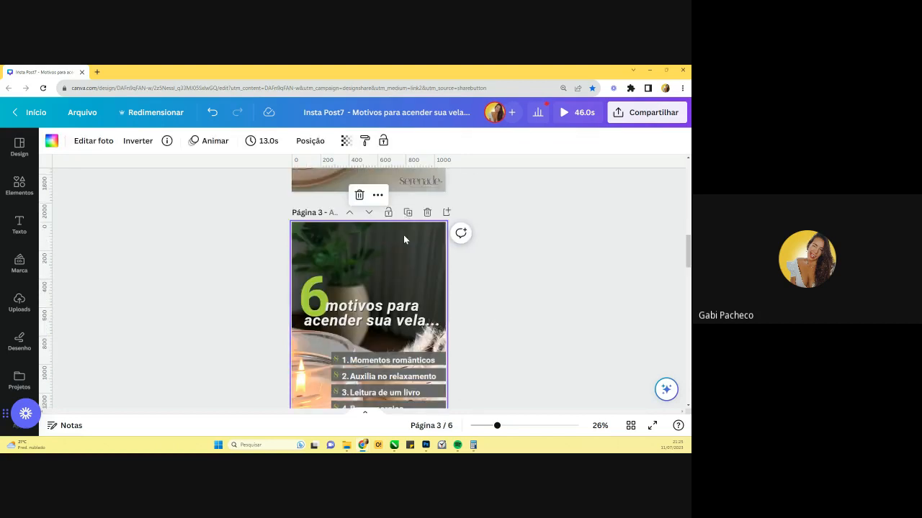
scroll(404, 236, "down", 2)
left_click_drag(508, 392, 324, 280)
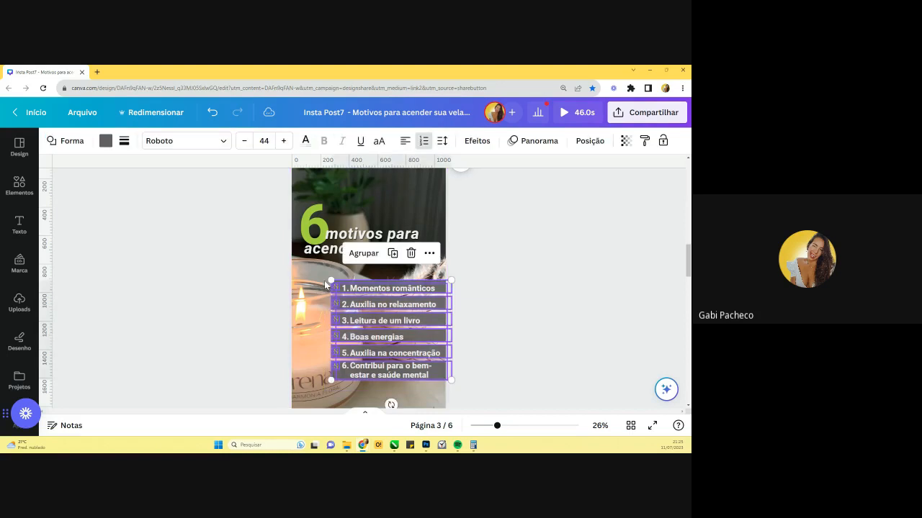
key("Delete")
- Enlarge the candle background photo within its crop on page 3 and place the "6 motivos para acender sua vela..." title lower on the page
left_click_drag(264, 186, 404, 261)
double_click(412, 324)
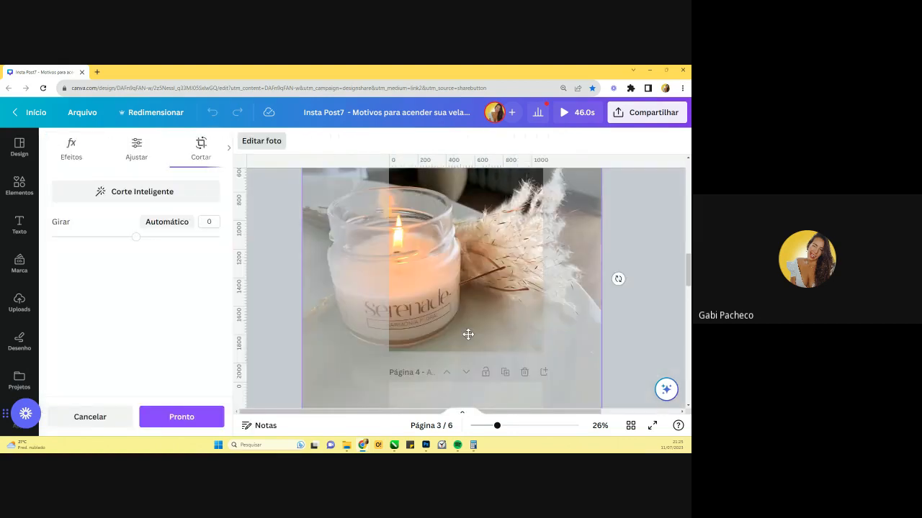
scroll(468, 334, "down", 5)
left_click_drag(601, 296, 671, 387)
scroll(549, 332, "up", 6)
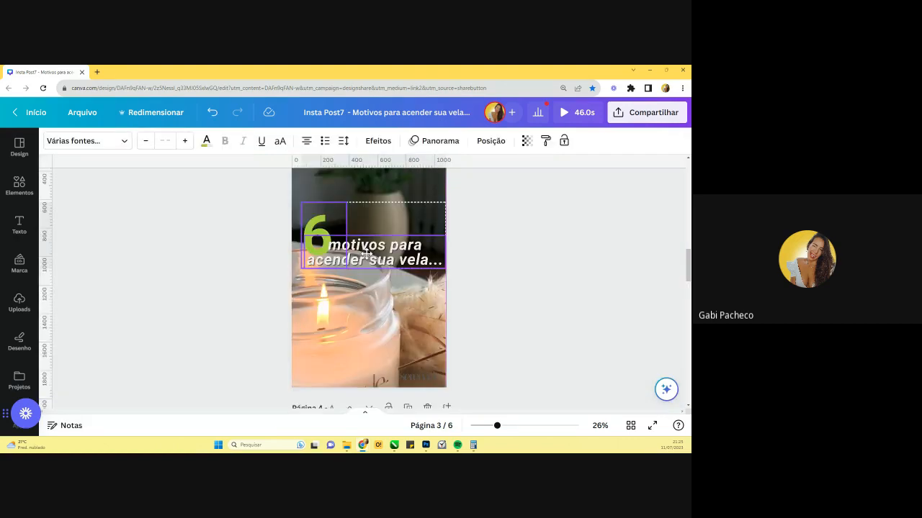
left_click(502, 309)
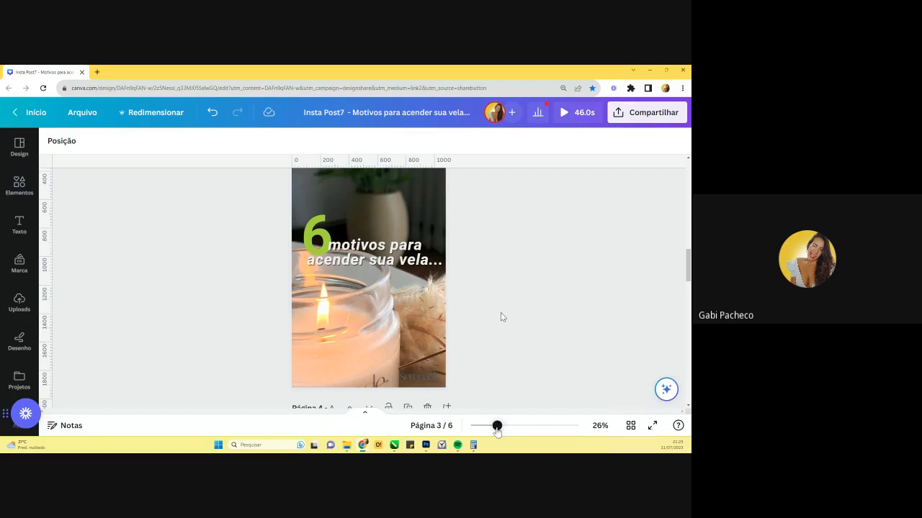
- Compare the enlarged-candle title layout on page 3 with the numbered-reasons layout on page 2
left_click_drag(497, 430, 481, 432)
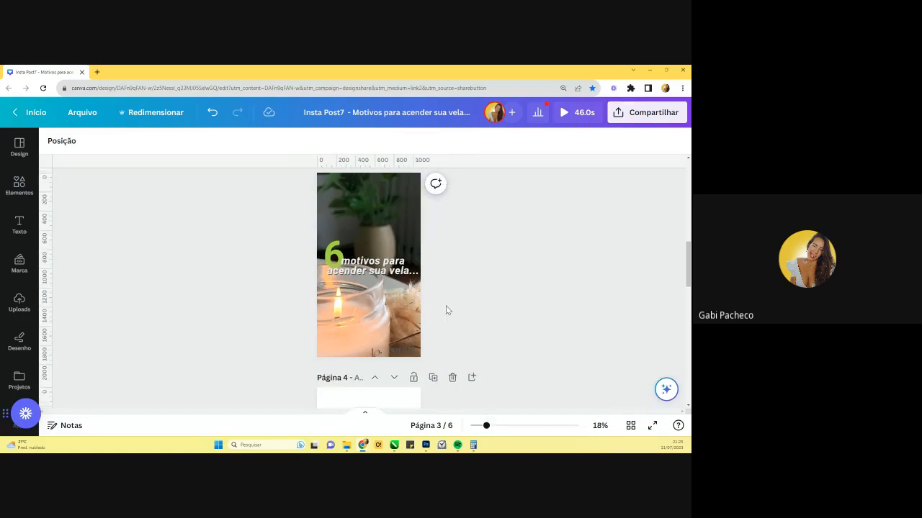
scroll(416, 262, "up", 1)
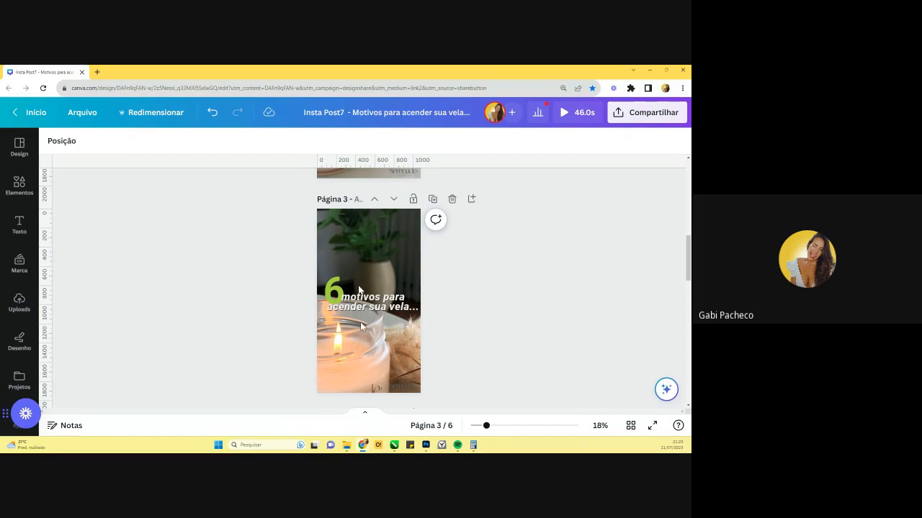
scroll(379, 269, "up", 3)
scroll(379, 268, "down", 1)
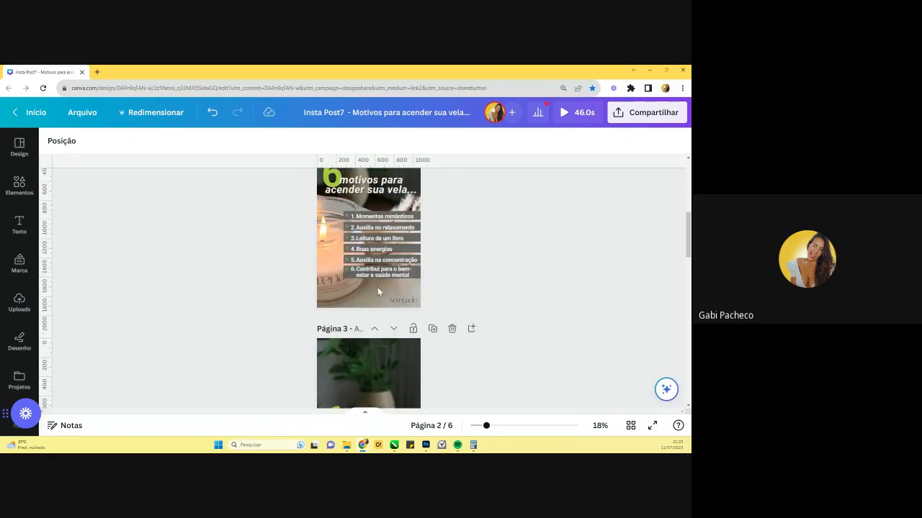
scroll(377, 288, "down", 1)
mouse_move(487, 425)
left_mouse_down()
mouse_move(465, 437)
mouse_move(473, 432)
left_mouse_up()
scroll(385, 311, "up", 2)
scroll(385, 311, "up", 1)
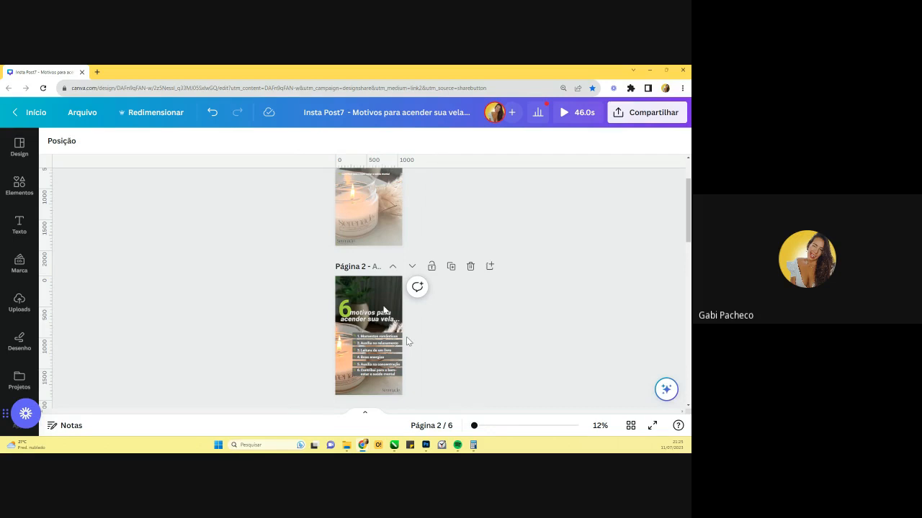
- Examine the original candle layout and its locked logo on page 1 against the redesigned pages 2 and 3
scroll(329, 234, "up", 2)
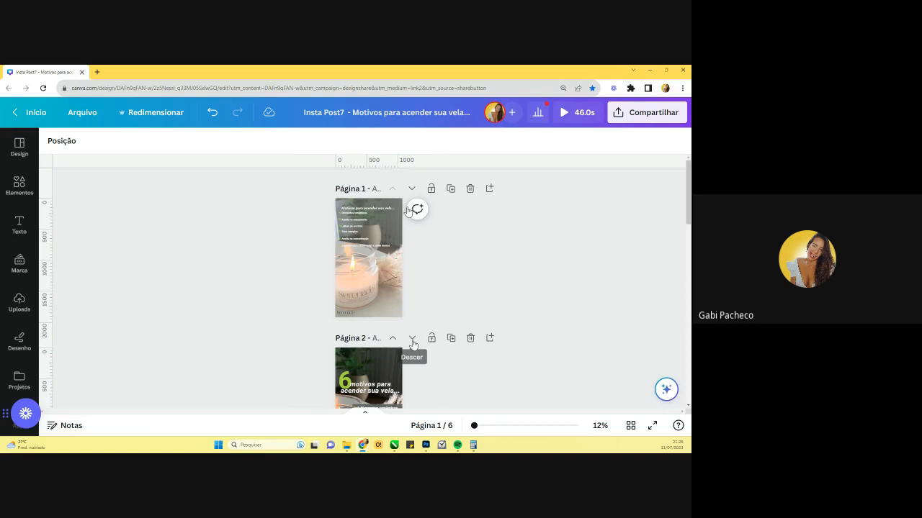
scroll(407, 338, "down", 1)
left_click(345, 279)
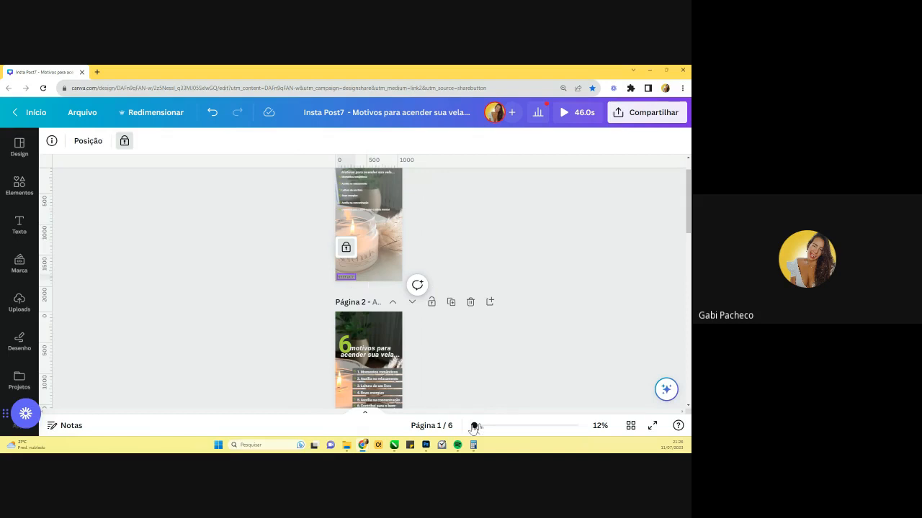
left_click_drag(473, 428, 470, 429)
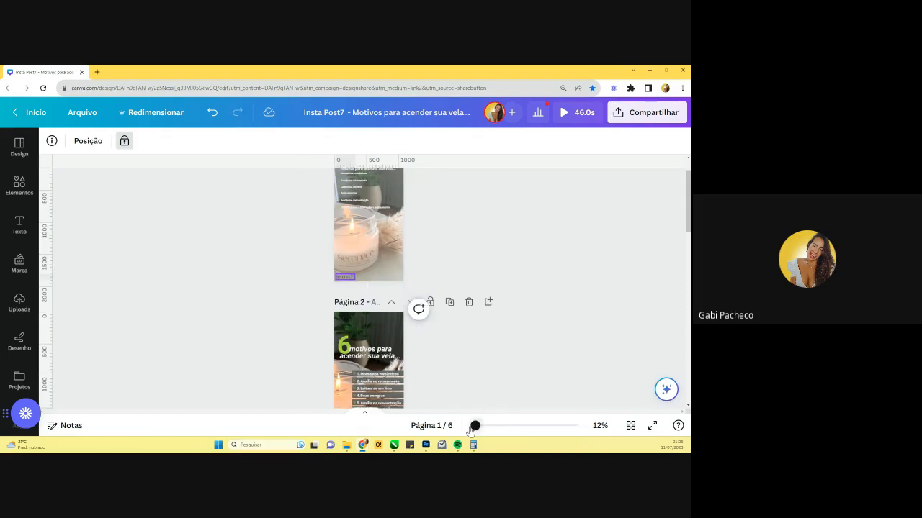
scroll(327, 303, "down", 2)
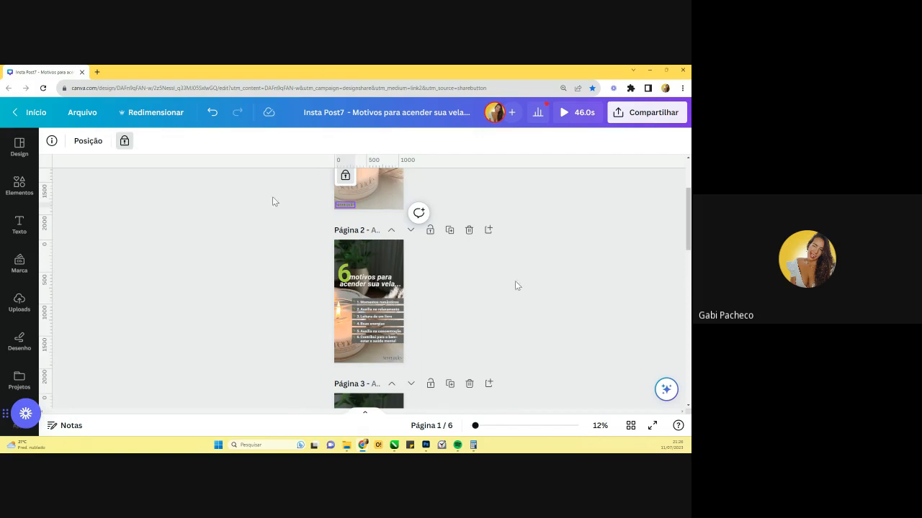
scroll(283, 278, "down", 2)
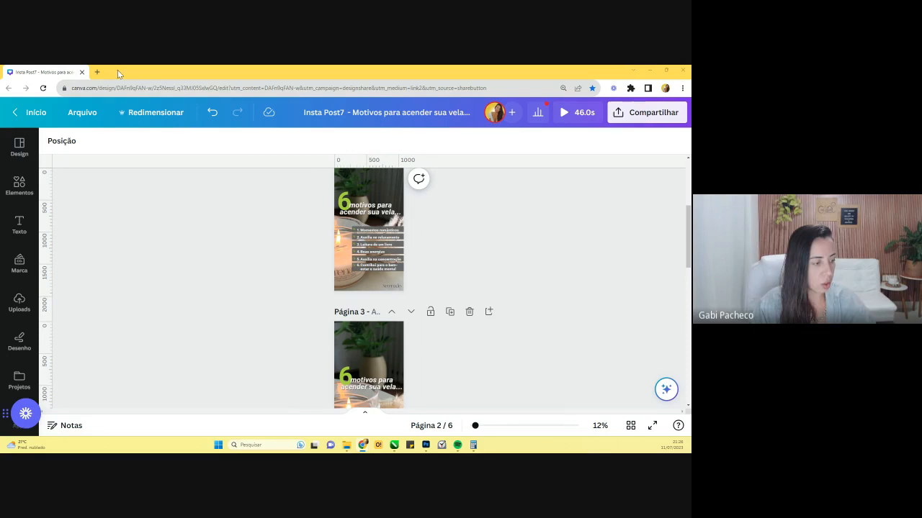
- Close the candle design and clear the CorelDRAW, Photoshop and Calculator windows off the desktop
left_click(83, 72)
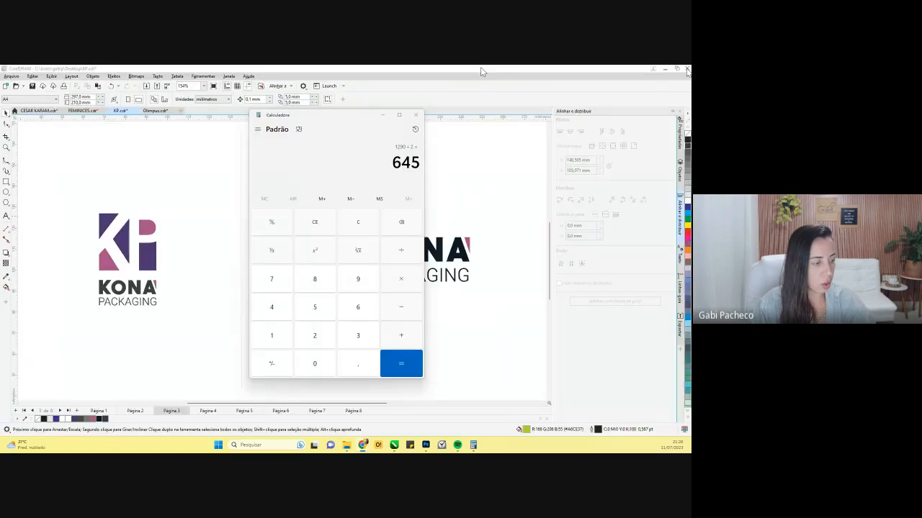
left_click(480, 67)
left_click(663, 68)
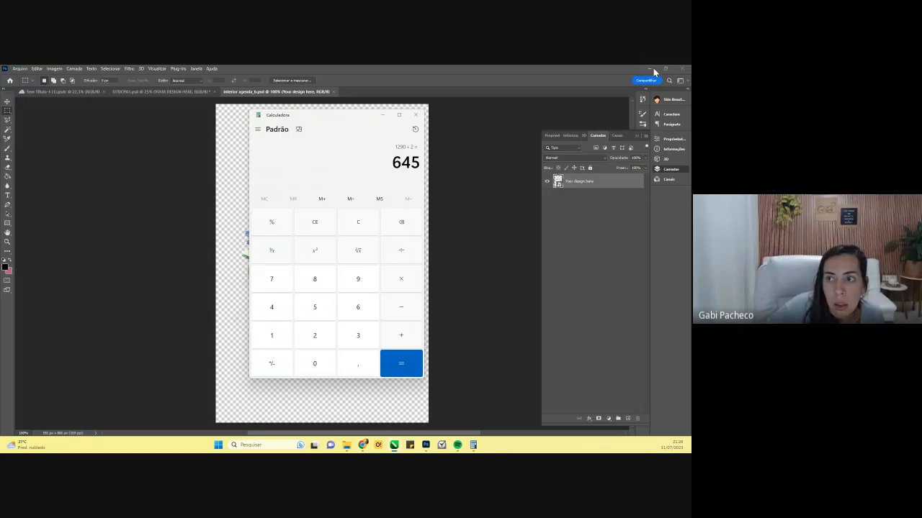
left_click(651, 68)
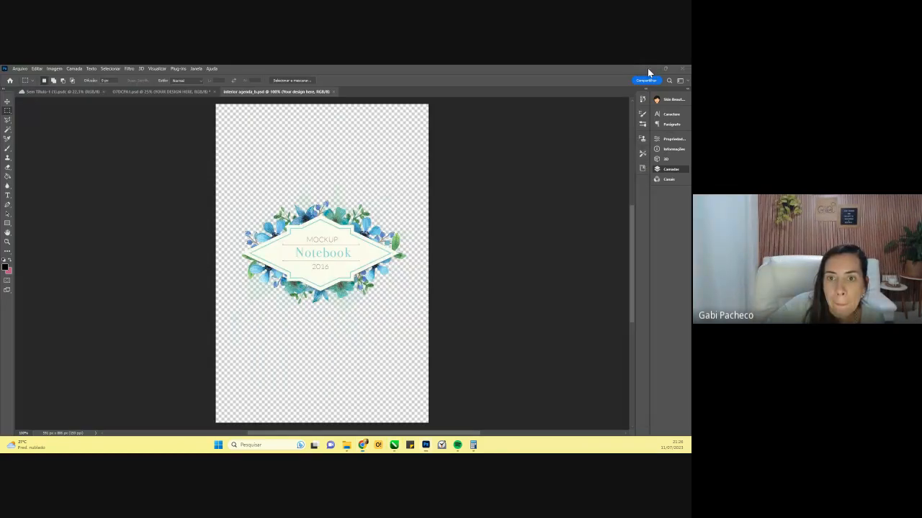
left_click(647, 69)
left_click(415, 118)
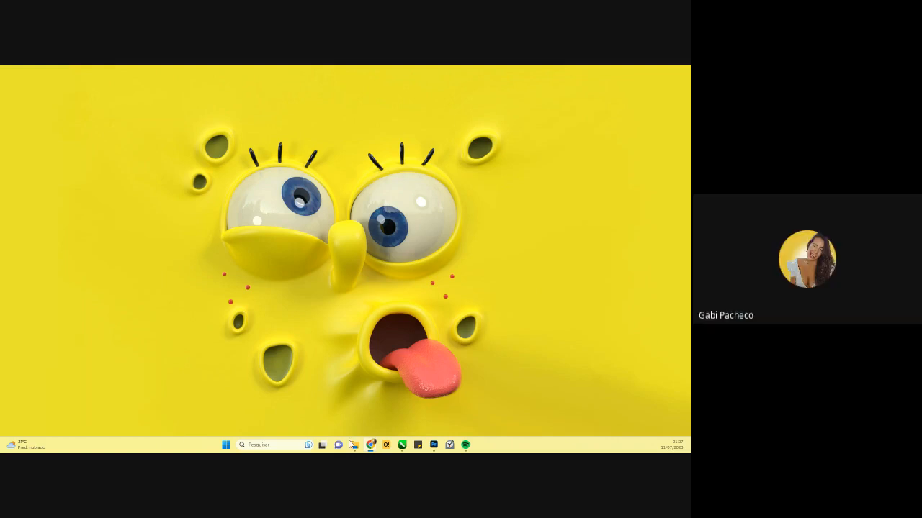
- Switch to the browser and open the "Blue and Yellow Professional Cleaning Services" Instagram design in Canva
mouse_move(372, 446)
mouse_move(373, 447)
left_click(517, 84)
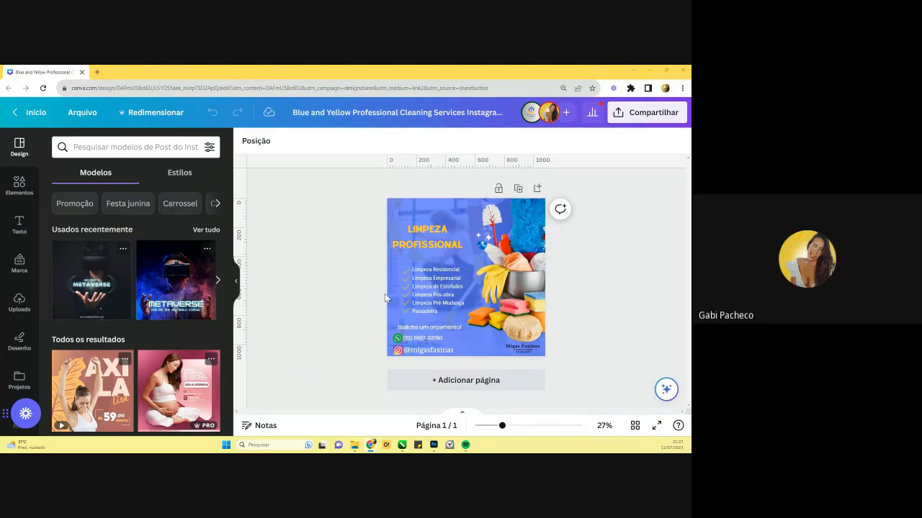
- Try moving the Migas Faxinas logo further left on the cleaning post and undo the move
left_click(525, 336)
left_click_drag(525, 336, 486, 331)
key("ctrl+z")
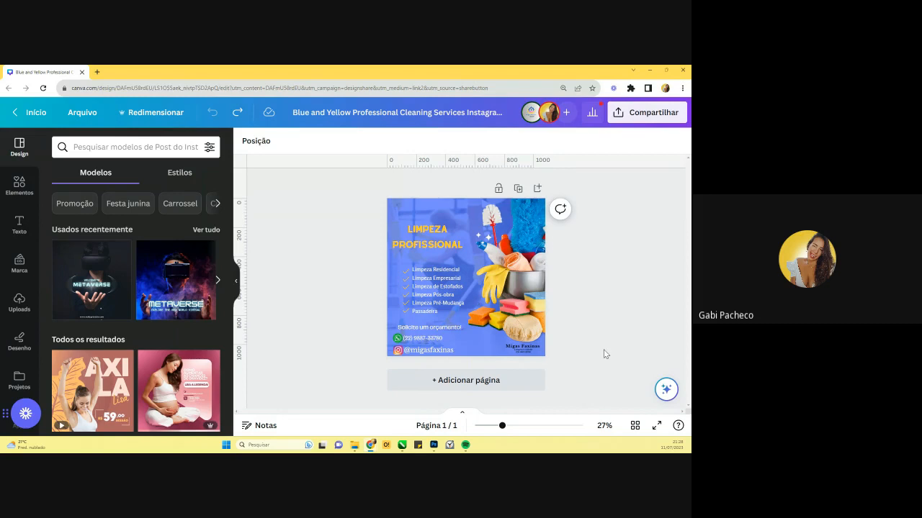
- Inspect the cleaning post at 39% zoom, checking the supplies photo, the sparkles and the list of cleaning services
left_click_drag(502, 426, 513, 426)
left_click(236, 284)
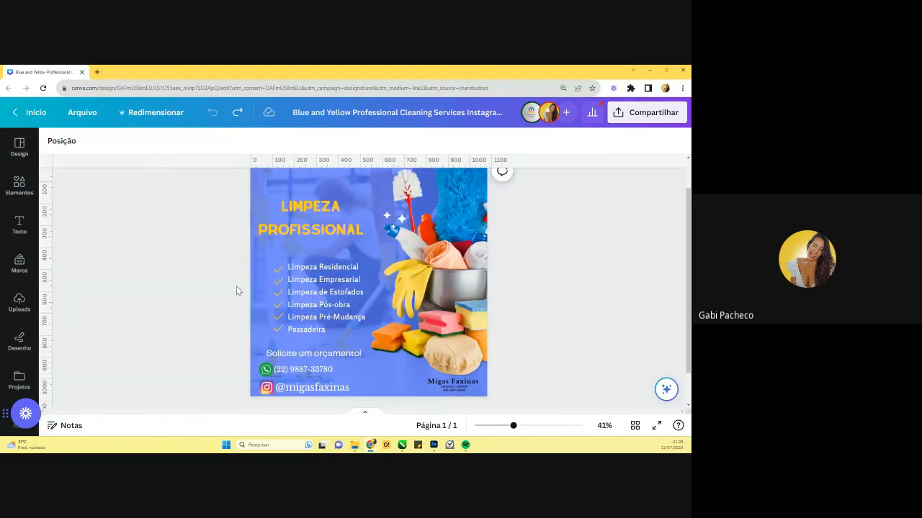
left_click_drag(513, 426, 512, 426)
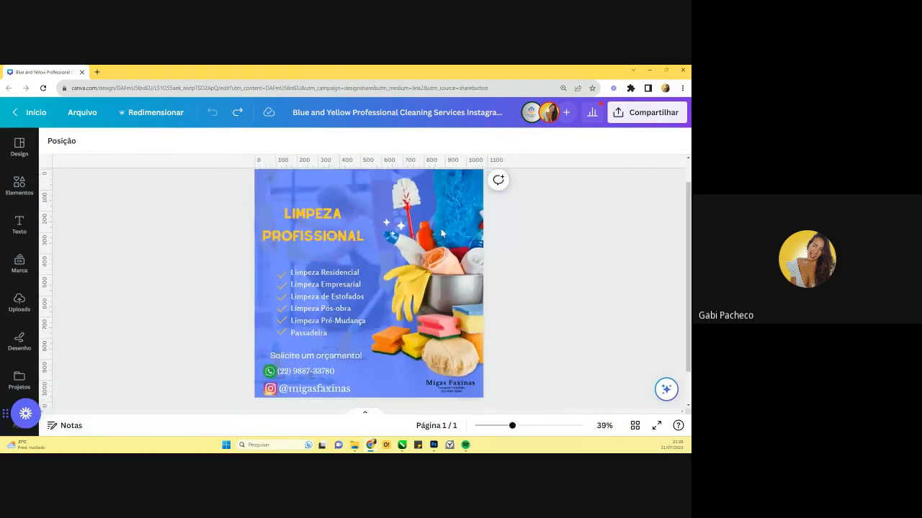
left_click(441, 231)
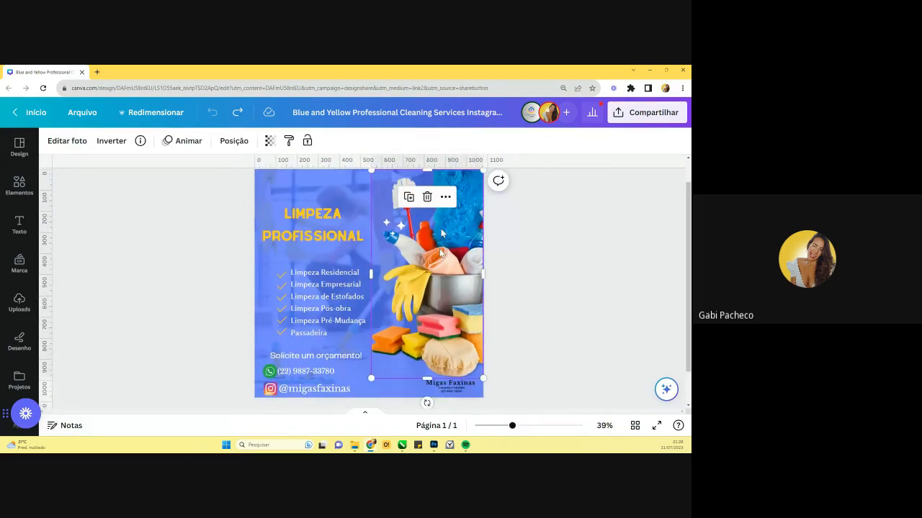
left_click_drag(440, 250, 399, 231)
left_click(397, 229)
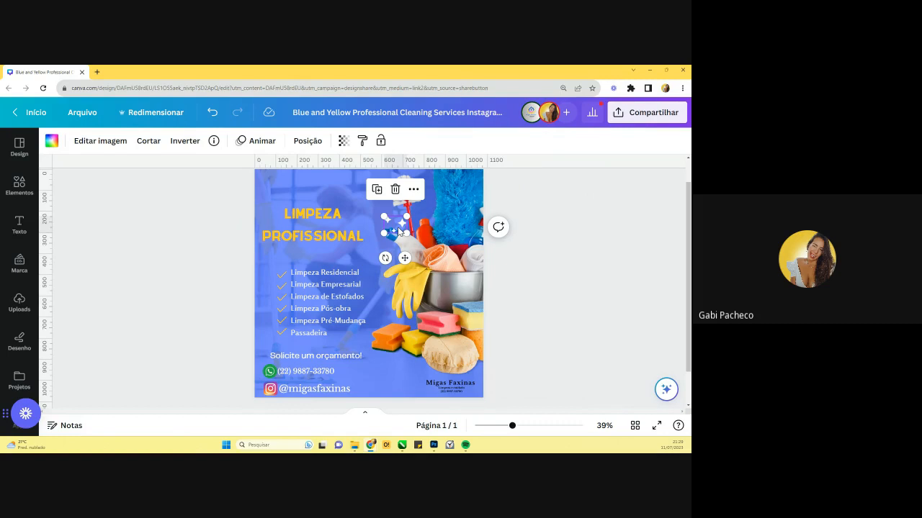
left_click(323, 335)
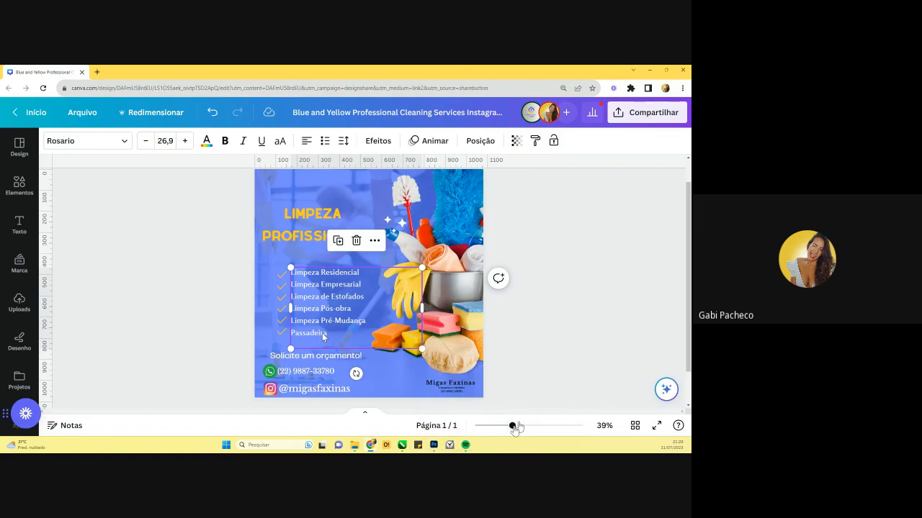
left_click(564, 273)
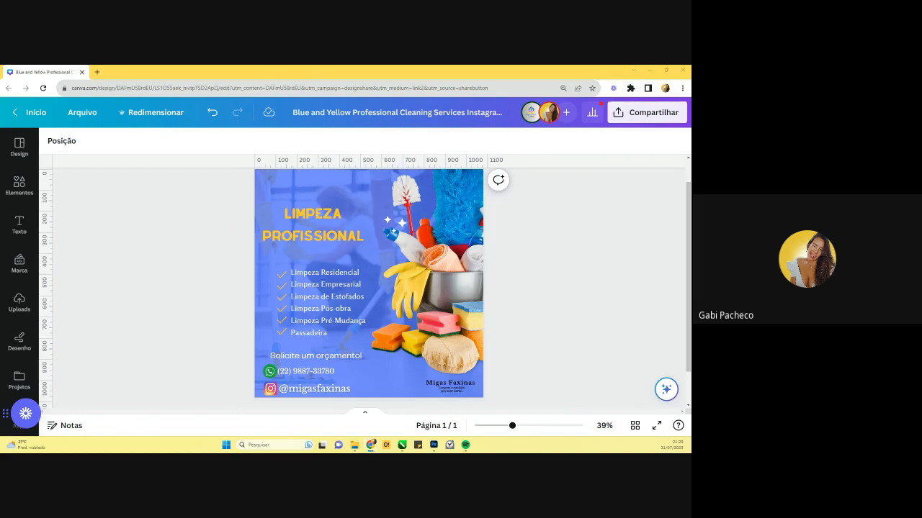
- Duplicate the cleaning post and delete everything except the blue background photo from the copy on page 2
left_click(435, 241)
left_click(538, 271)
key("ctrl+d")
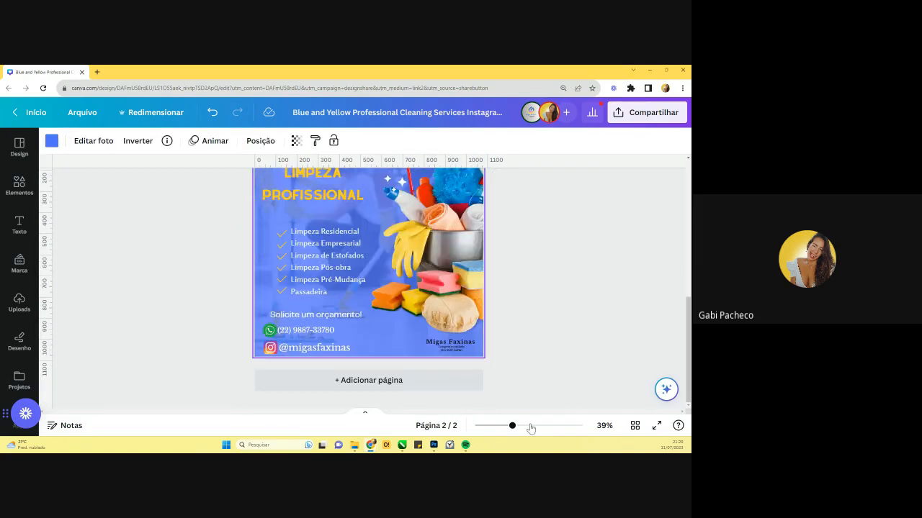
scroll(492, 328, "down", 3)
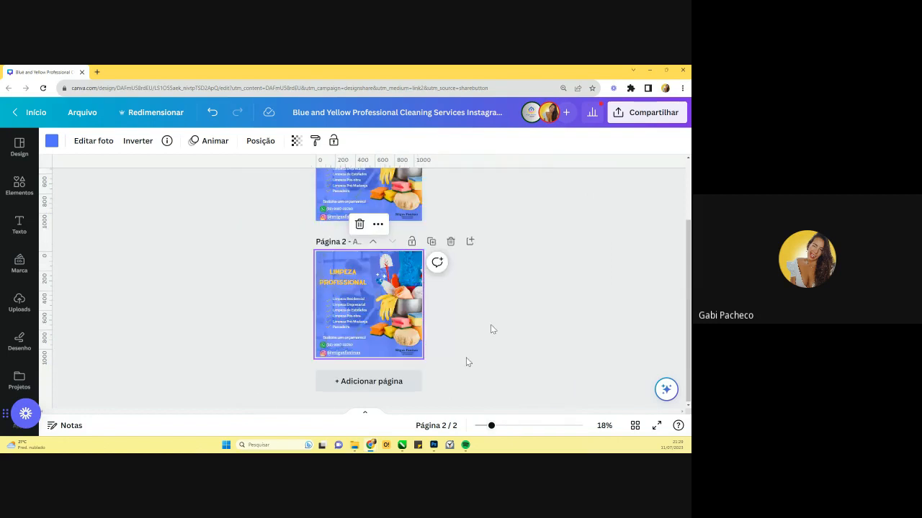
key("ctrl+a")
key("Delete")
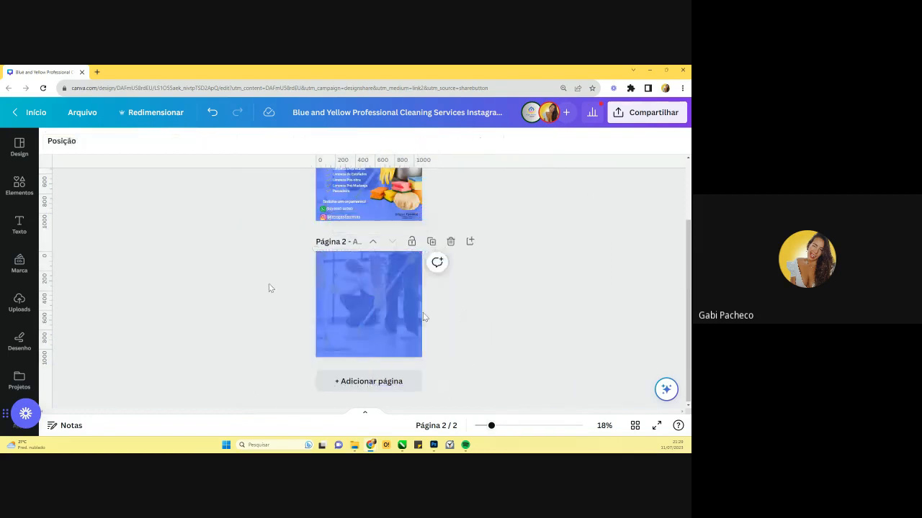
- Delete the blue background photo from page 2 and paste the copied Migas Faxinas logo image onto the blank page
left_click(418, 317)
key("Delete")
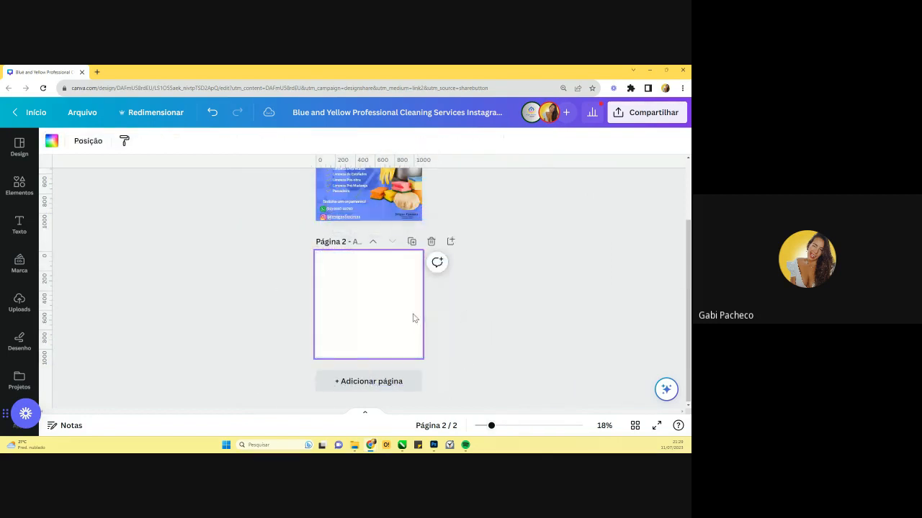
key("ctrl+v")
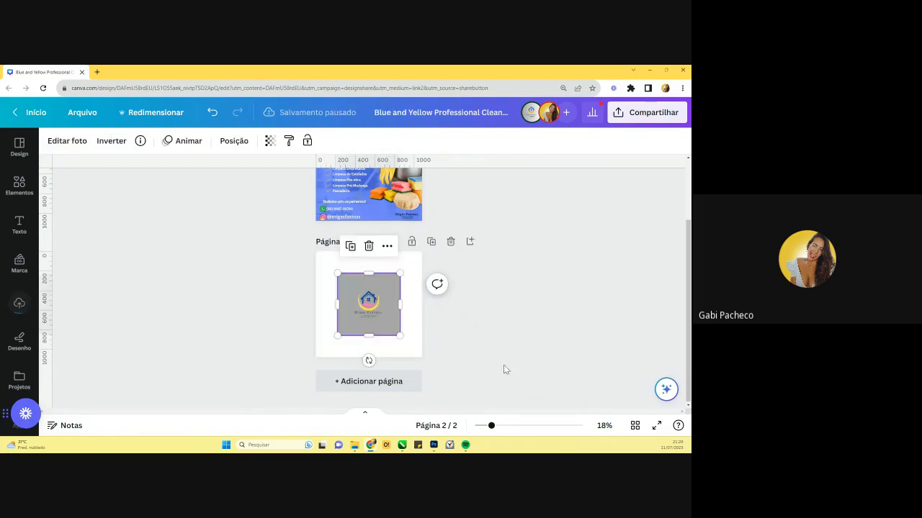
left_click_drag(491, 425, 509, 425)
scroll(357, 332, "down", 1)
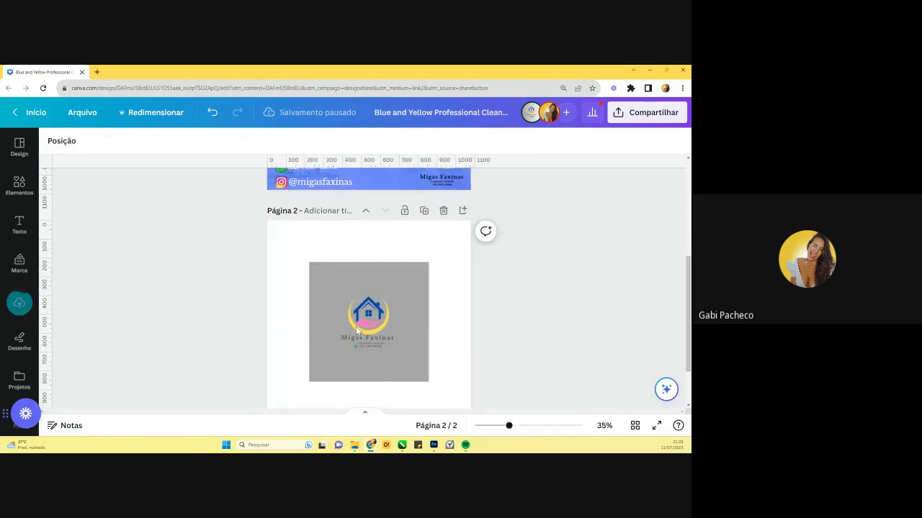
- Enlarge the Migas Faxinas logo image on page 2 to almost the page's full width and center it horizontally
scroll(358, 331, "up", 2)
scroll(385, 277, "up", 1)
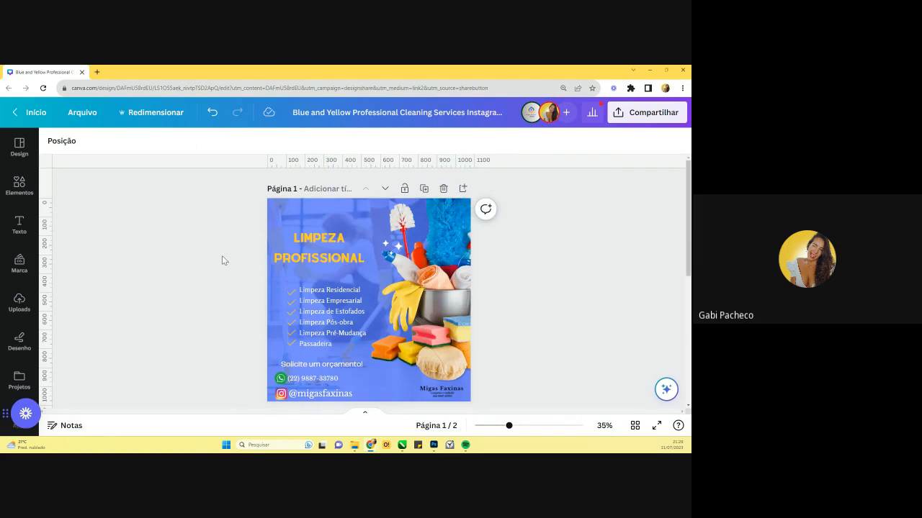
scroll(413, 303, "down", 3)
scroll(413, 303, "down", 3)
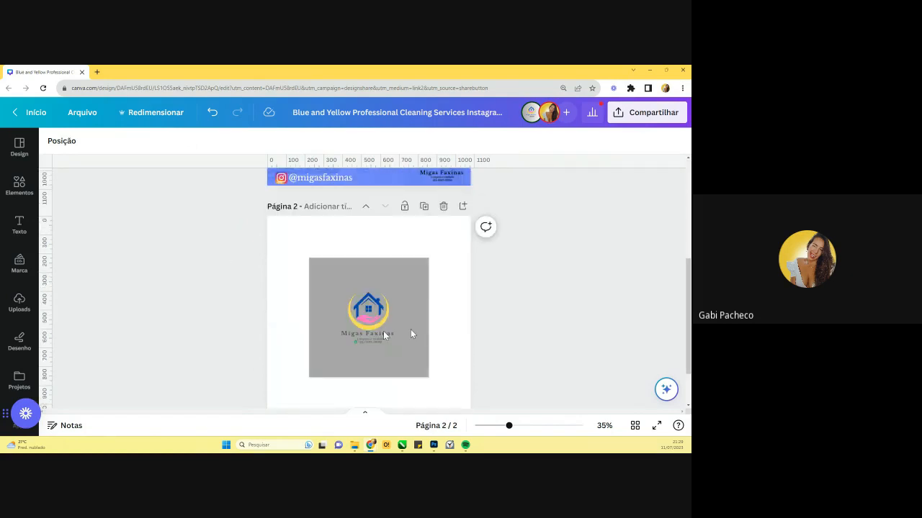
left_click(384, 329)
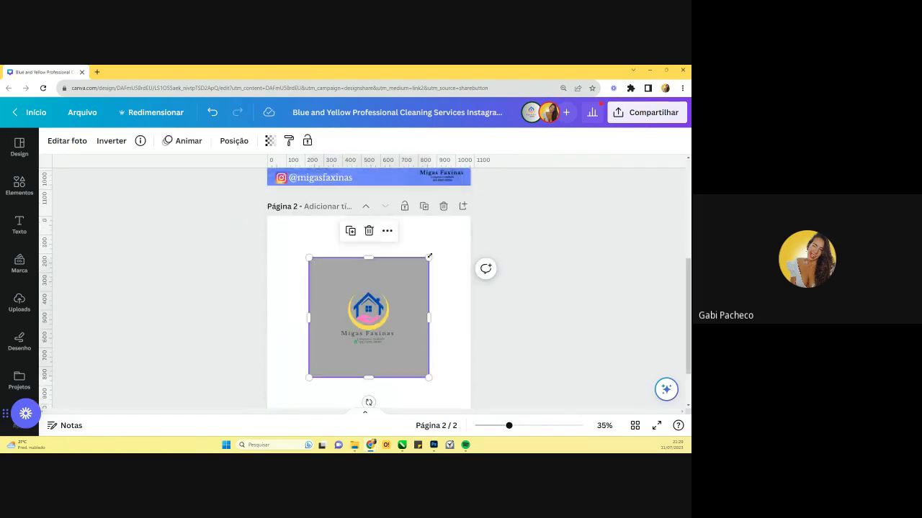
left_click_drag(428, 259, 485, 200)
scroll(434, 291, "up", 3)
scroll(434, 291, "up", 2)
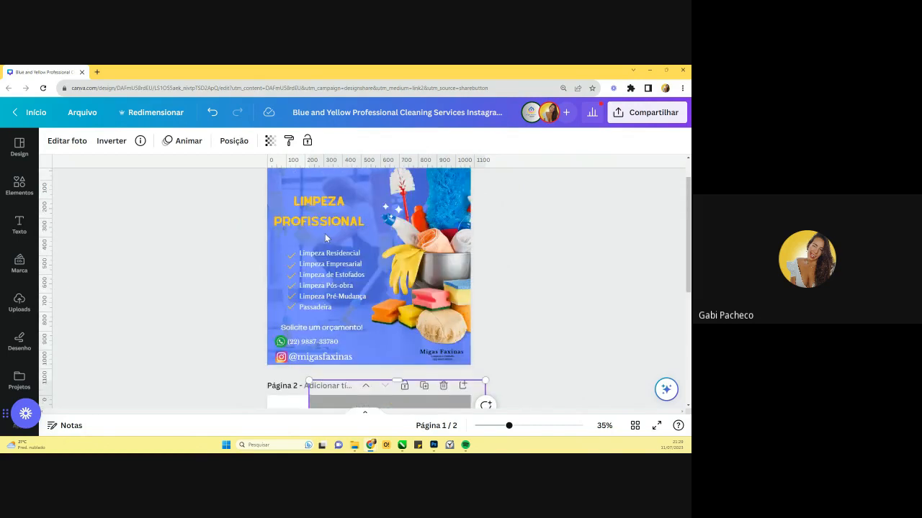
scroll(324, 233, "up", 1)
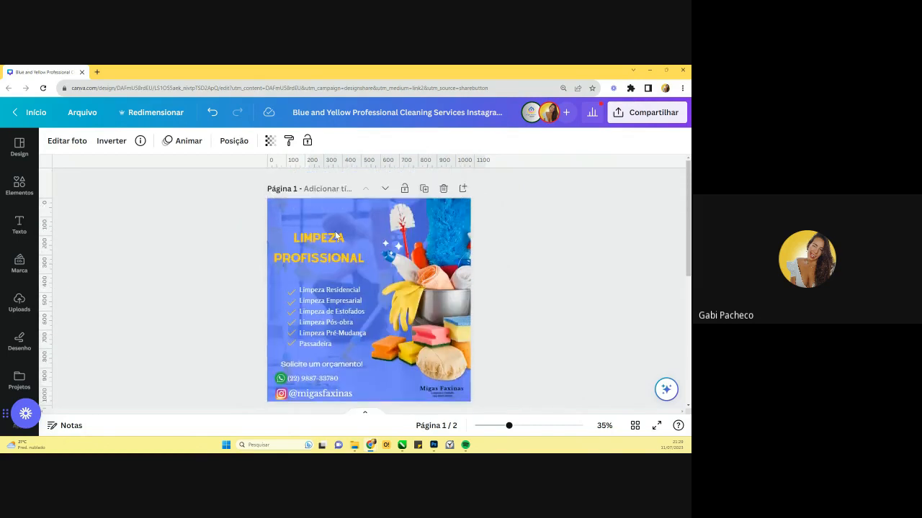
scroll(388, 330, "down", 3)
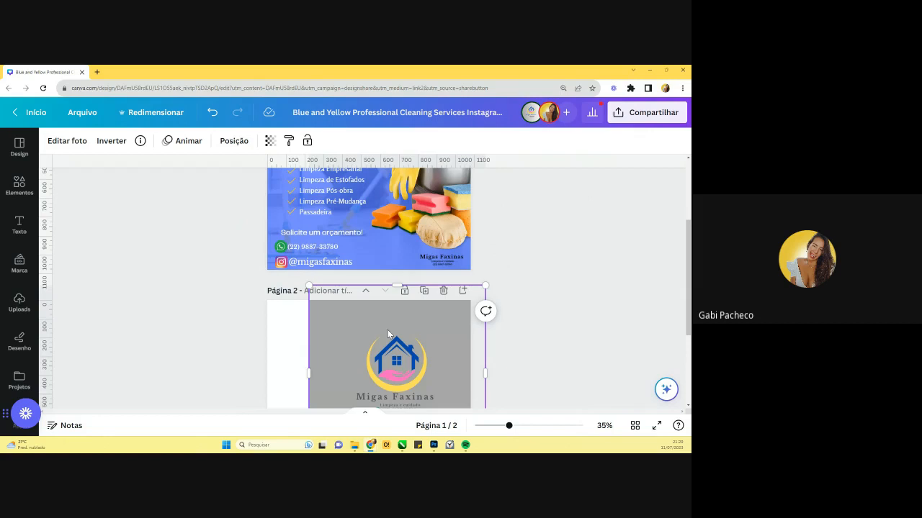
scroll(389, 372, "down", 1)
left_click_drag(389, 371, 361, 371)
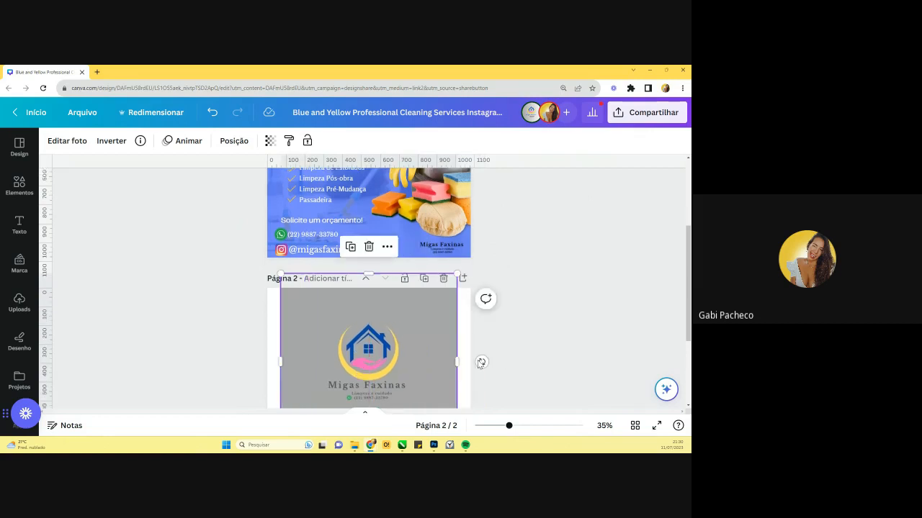
left_click(501, 359)
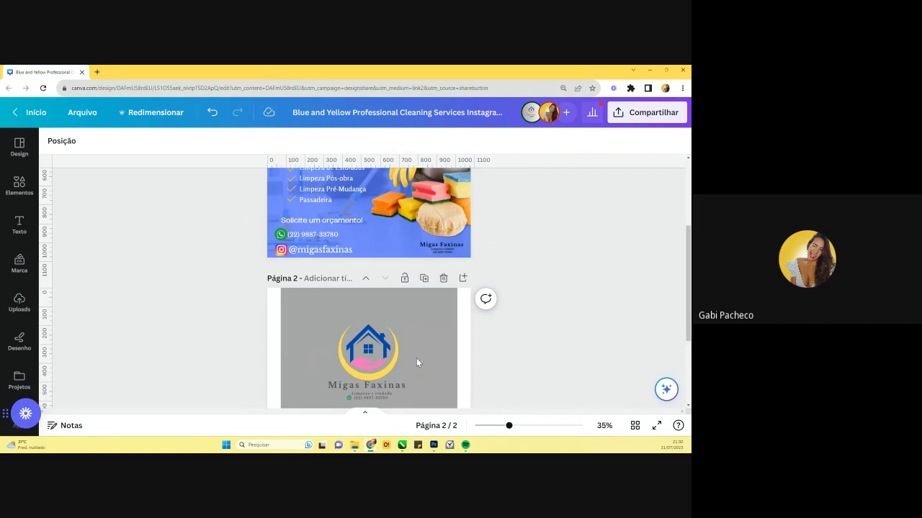
- Examine the cleaning post on page 1 at 39% zoom, comparing its title, services list, contact details and small logo
scroll(416, 362, "up", 2)
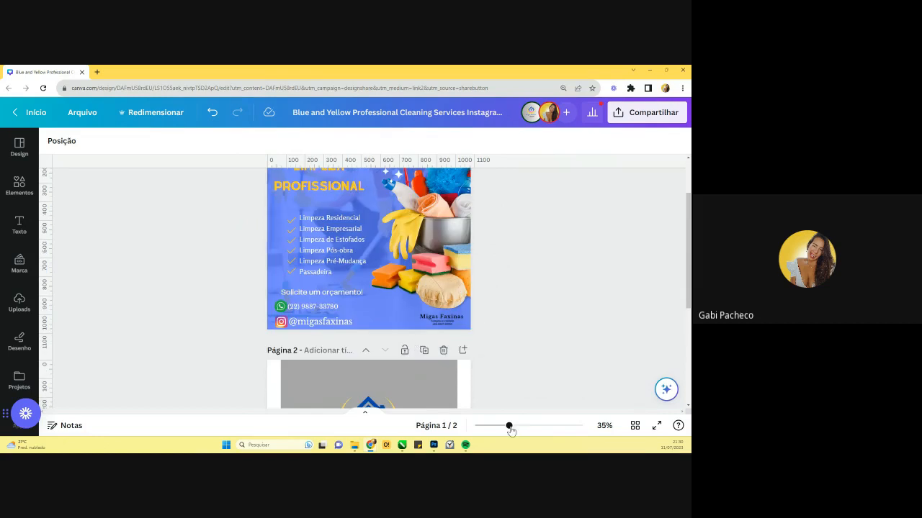
left_click_drag(509, 426, 512, 426)
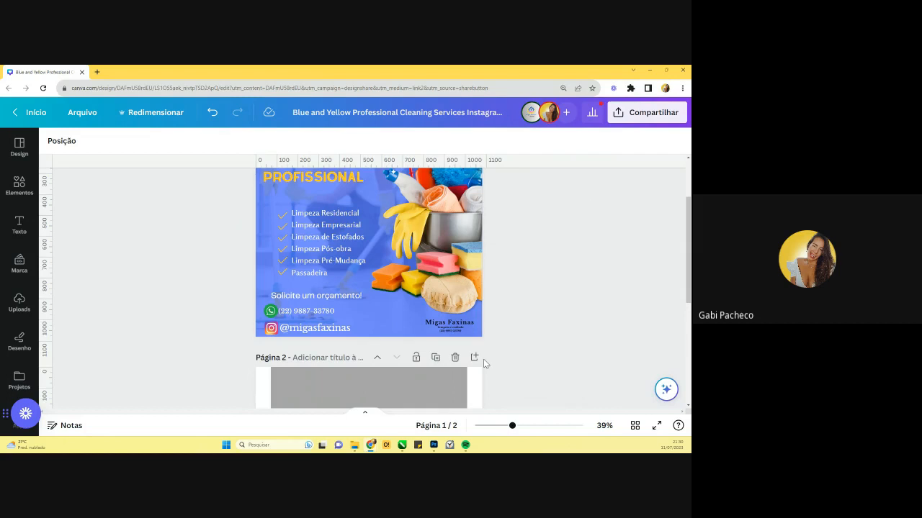
scroll(483, 362, "up", 1)
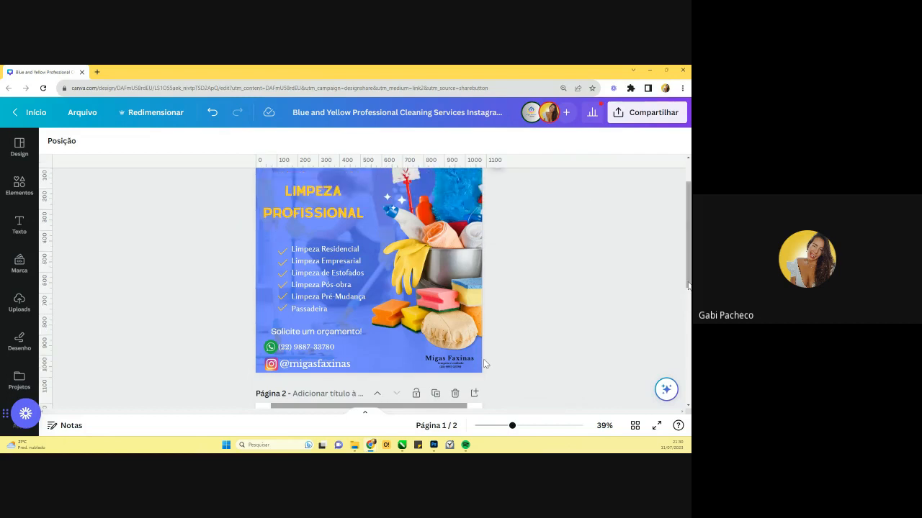
scroll(484, 364, "up", 1)
left_click_drag(688, 281, 687, 278)
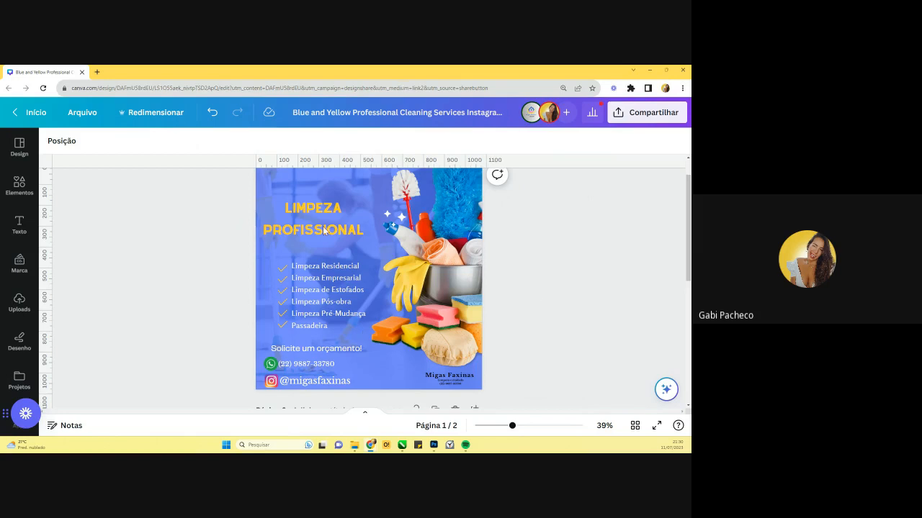
scroll(262, 242, "up", 1)
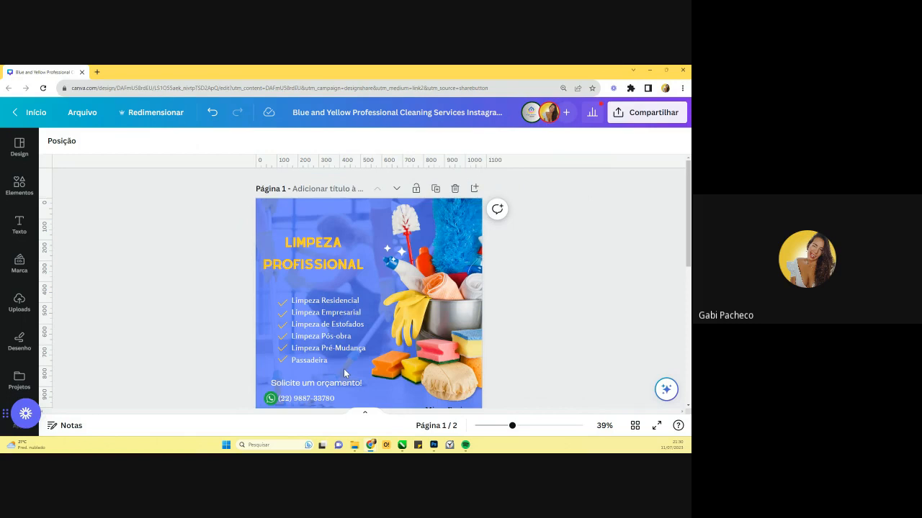
scroll(390, 350, "down", 1)
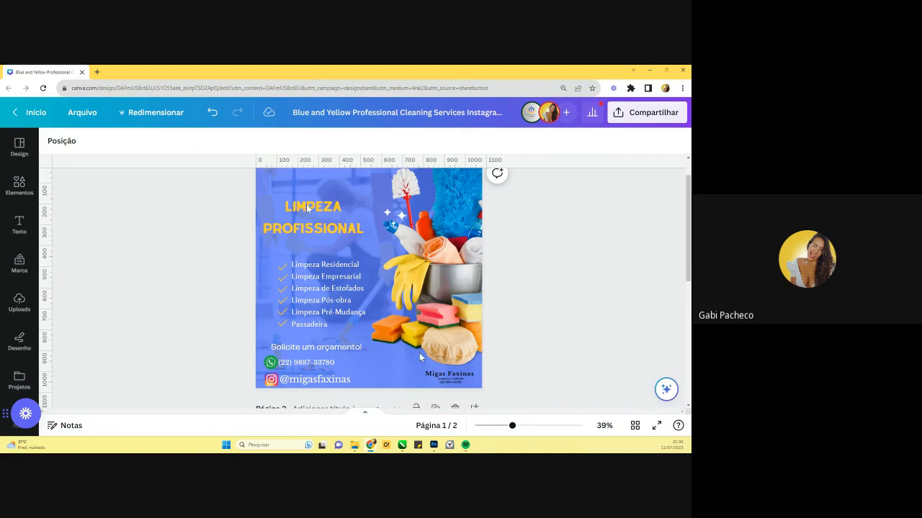
scroll(420, 358, "down", 3)
scroll(420, 357, "up", 3)
- Shift the "LIMPEZA PROFISSIONAL" title on page 1 slightly right and down, and set its line spacing to 0.54
left_click(531, 427)
scroll(288, 301, "up", 4)
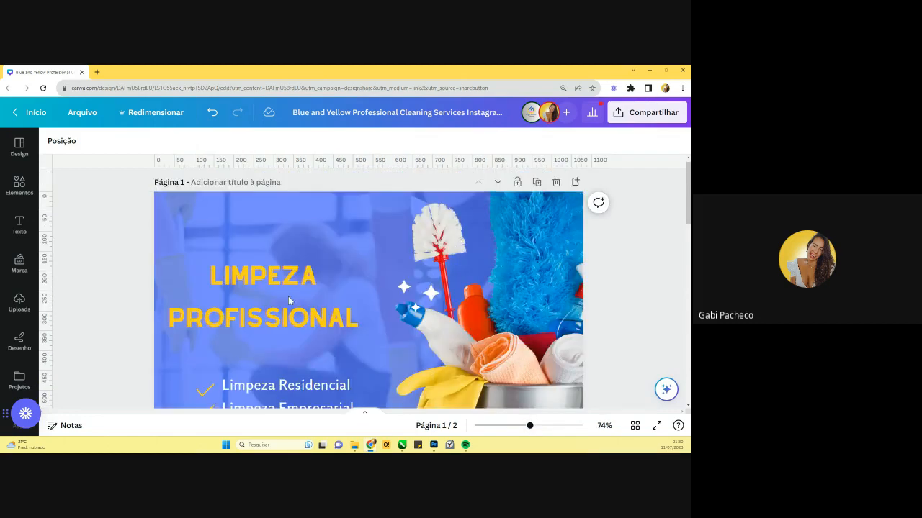
left_click_drag(288, 301, 298, 276)
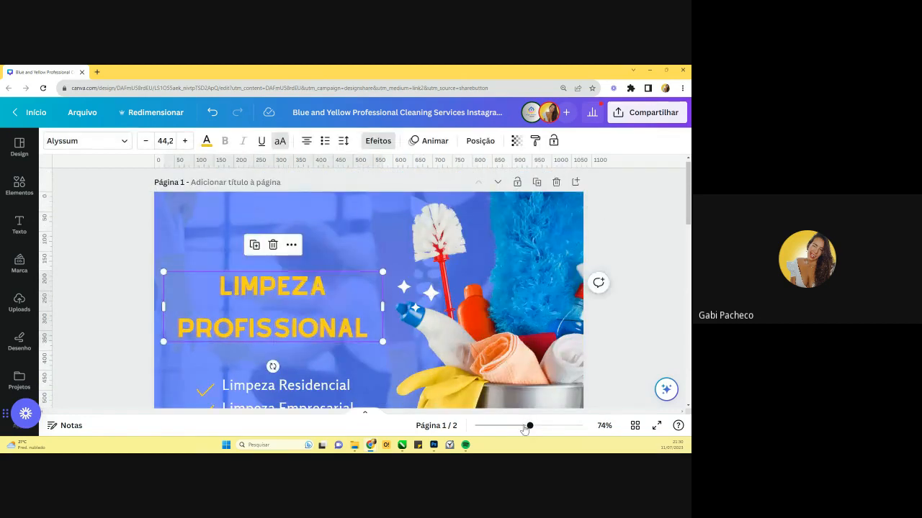
left_click_drag(525, 429, 557, 429)
left_click_drag(312, 352, 355, 357)
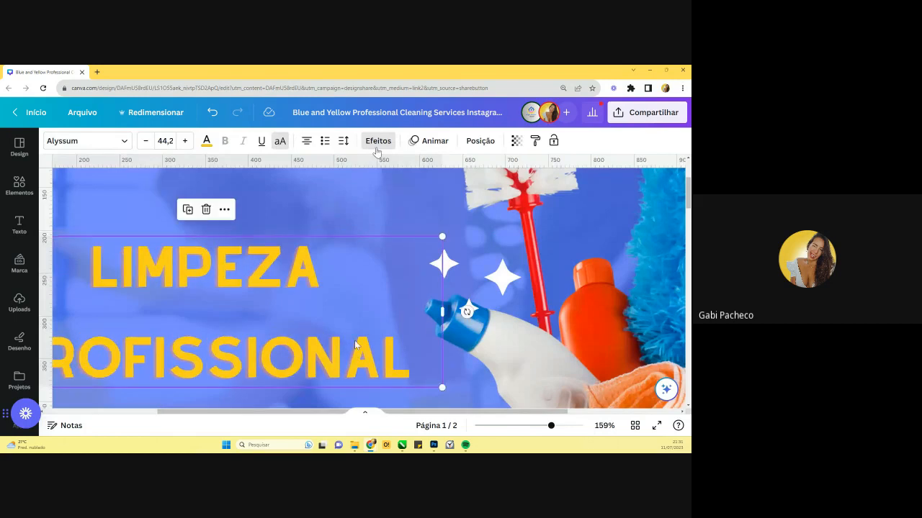
left_click(345, 142)
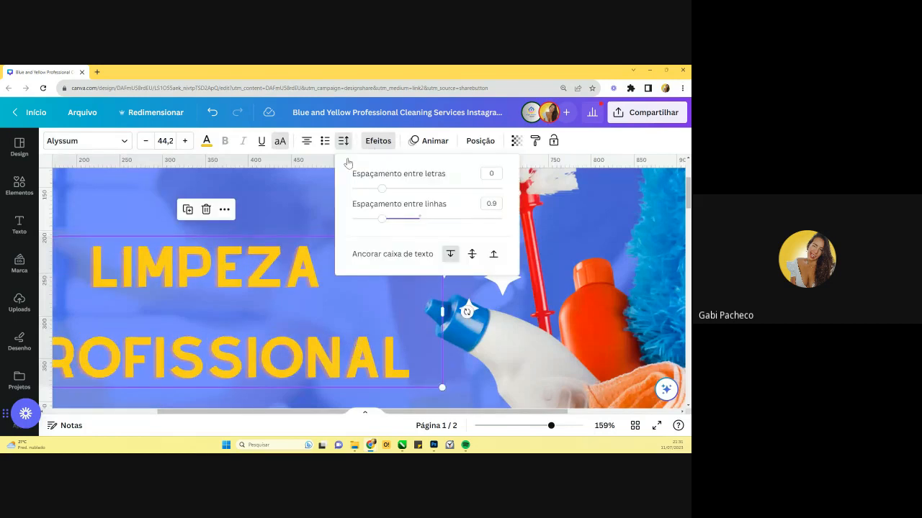
left_click_drag(382, 225, 350, 229)
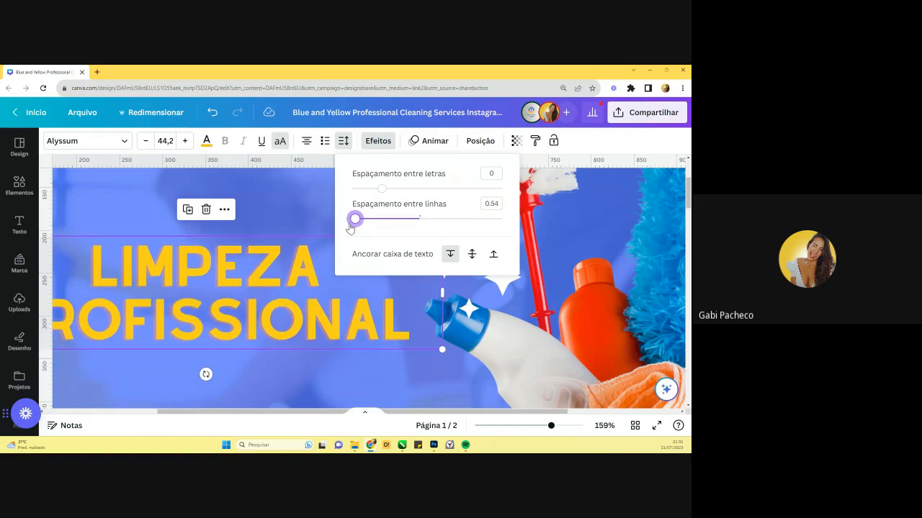
- Move the "LIMPEZA PROFISSIONAL" title down and slightly left, closer above the list of cleaning services
left_click(545, 426)
left_click_drag(547, 427, 530, 426)
scroll(289, 295, "down", 2)
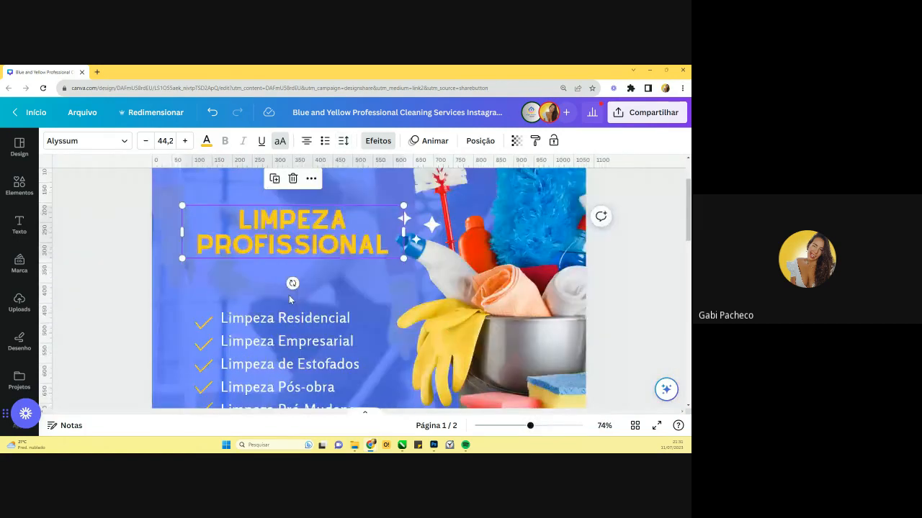
left_click_drag(313, 247, 306, 272)
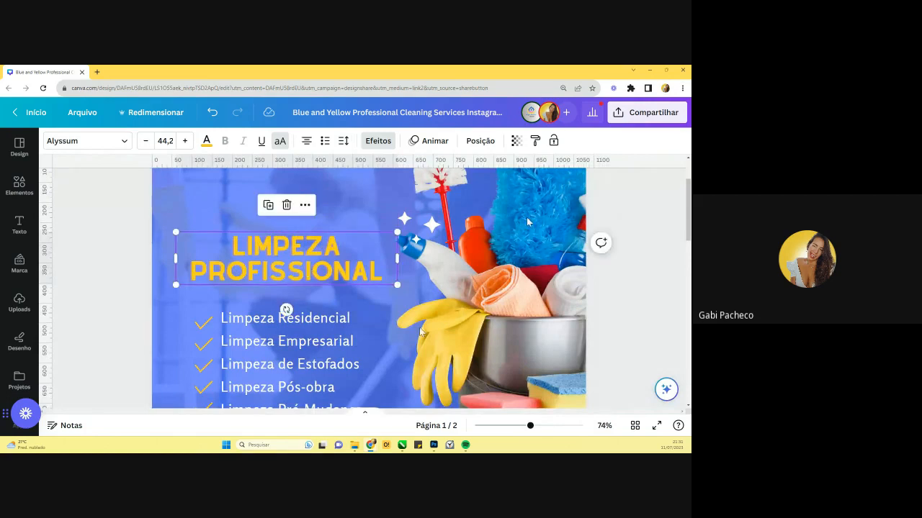
- Duplicate the page 1 cleaning post with its tightened title as a new page directly below it
left_click_drag(530, 425, 512, 431)
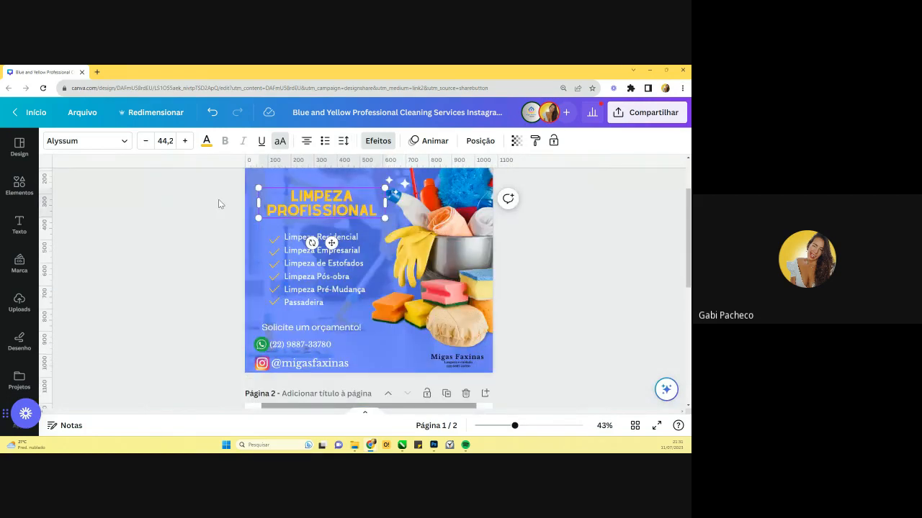
scroll(218, 198, "up", 2)
left_click(447, 188)
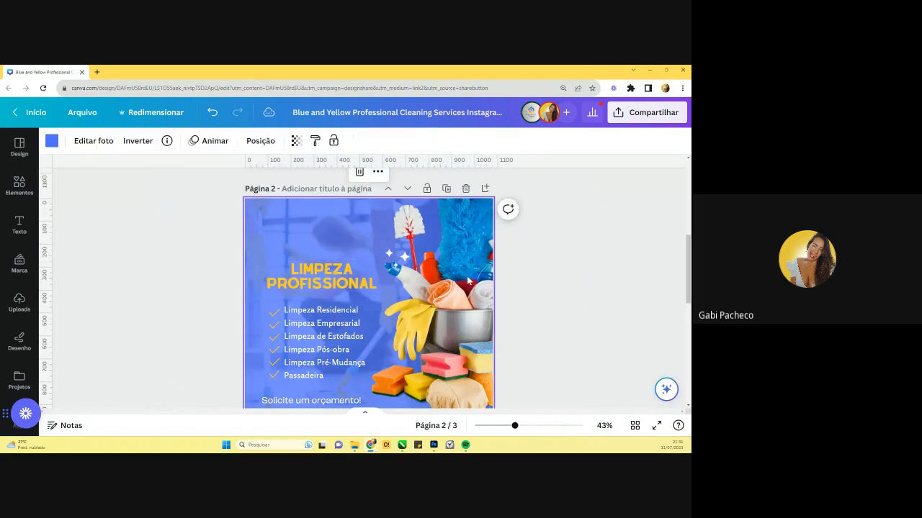
scroll(491, 302, "up", 2)
scroll(490, 306, "up", 5)
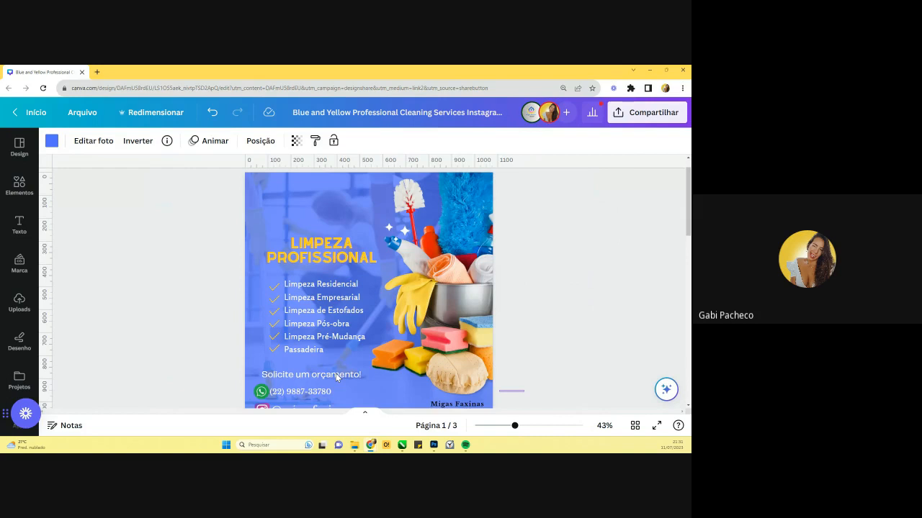
- Try the cleaning supplies photo on page 1 further left, then place it back against the post's right edge
left_click_drag(461, 291, 463, 223)
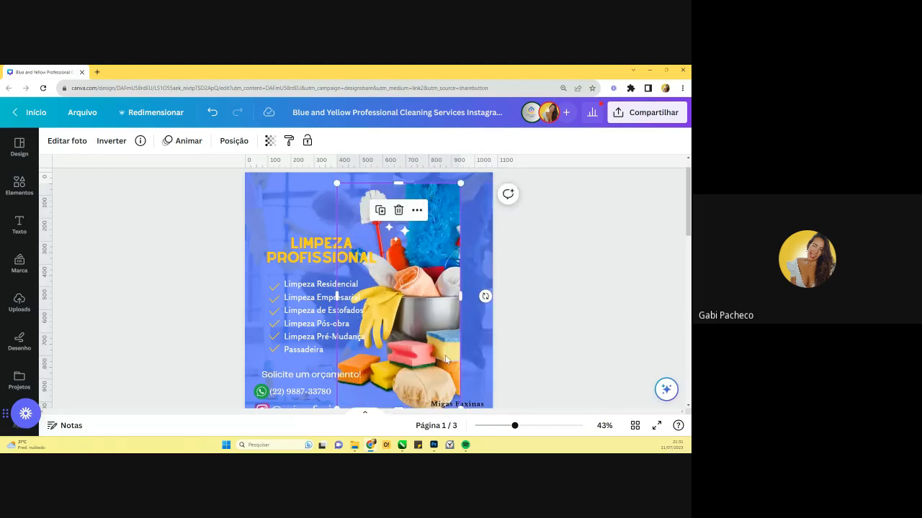
left_click_drag(446, 360, 478, 345)
scroll(523, 397, "down", 1)
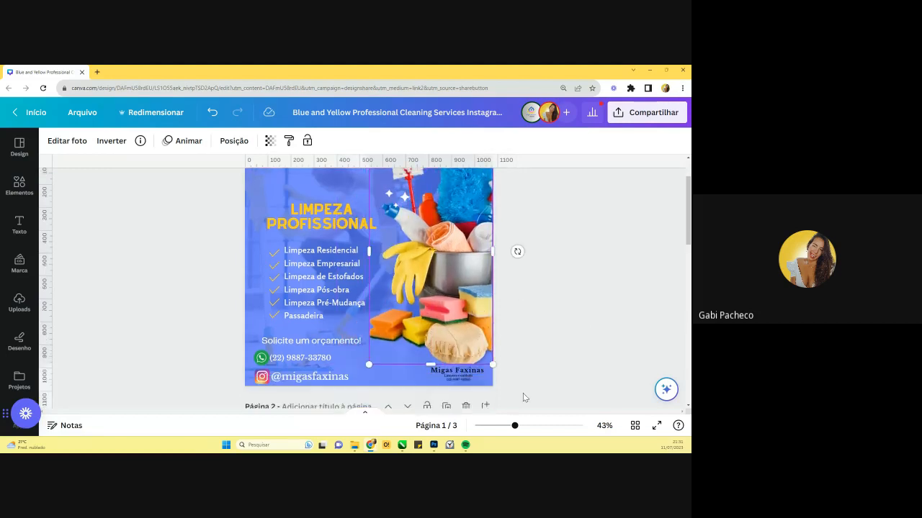
left_click(532, 380)
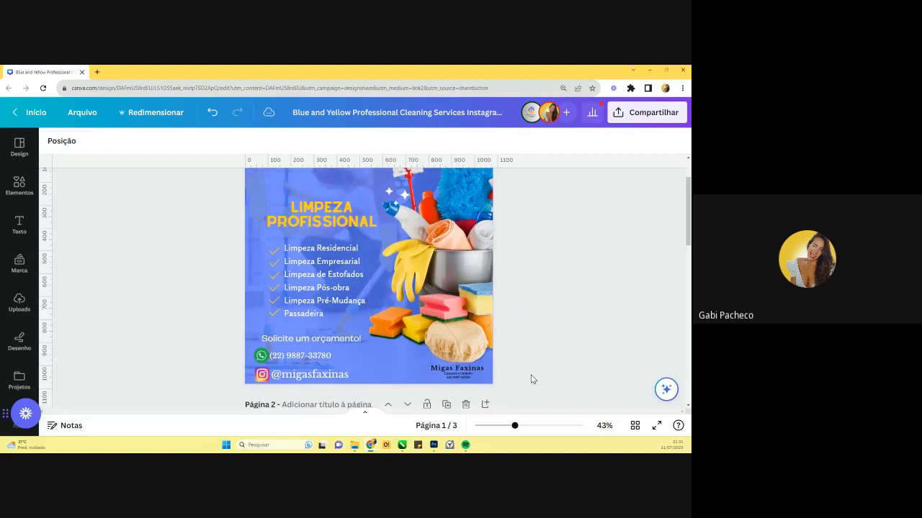
scroll(532, 379, "up", 2)
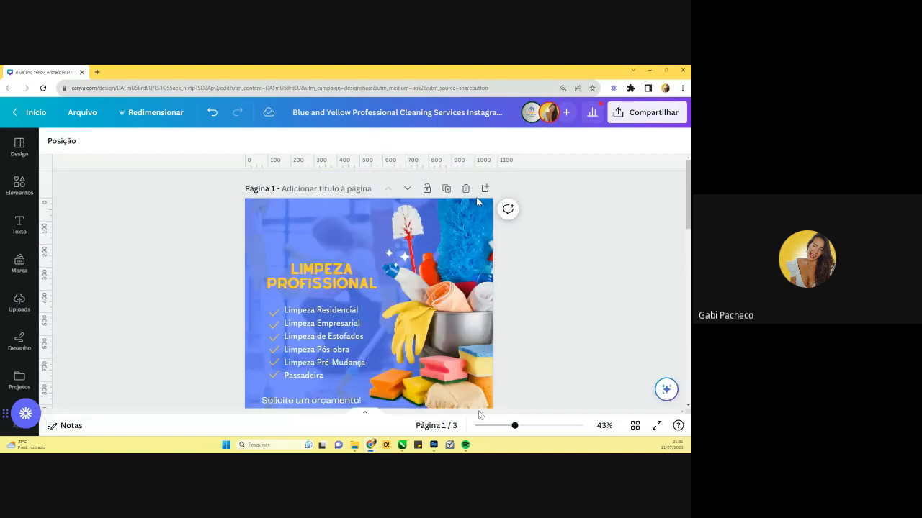
scroll(476, 198, "down", 2)
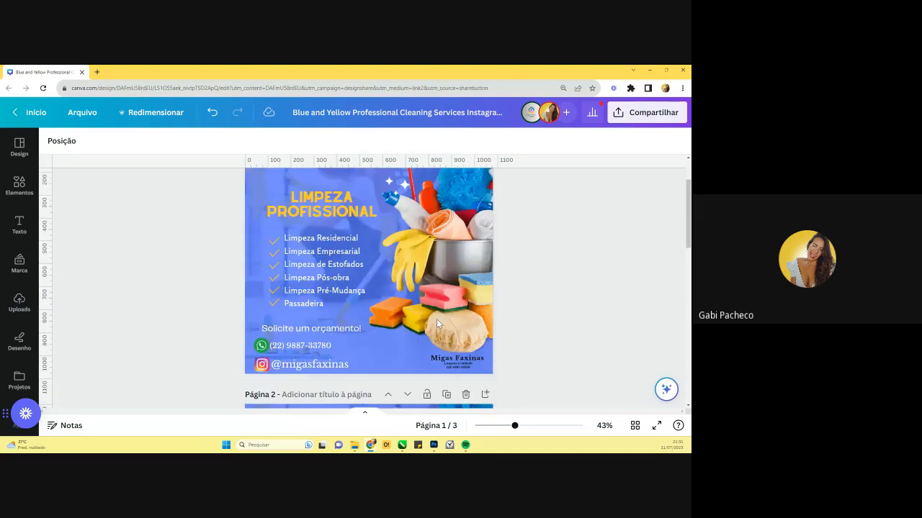
scroll(437, 323, "up", 2)
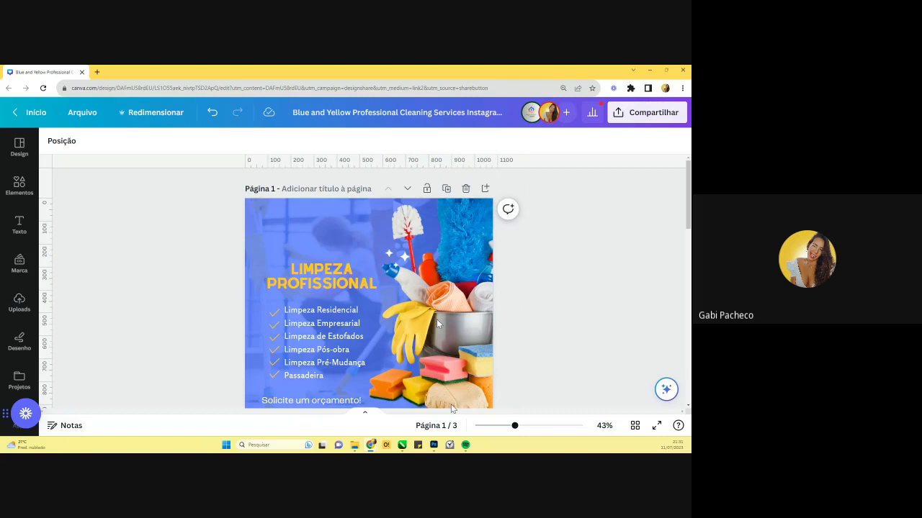
- Remove the word "Limpeza" from the Residencial and Empresarial lines of the services list on page 1
left_click(313, 364)
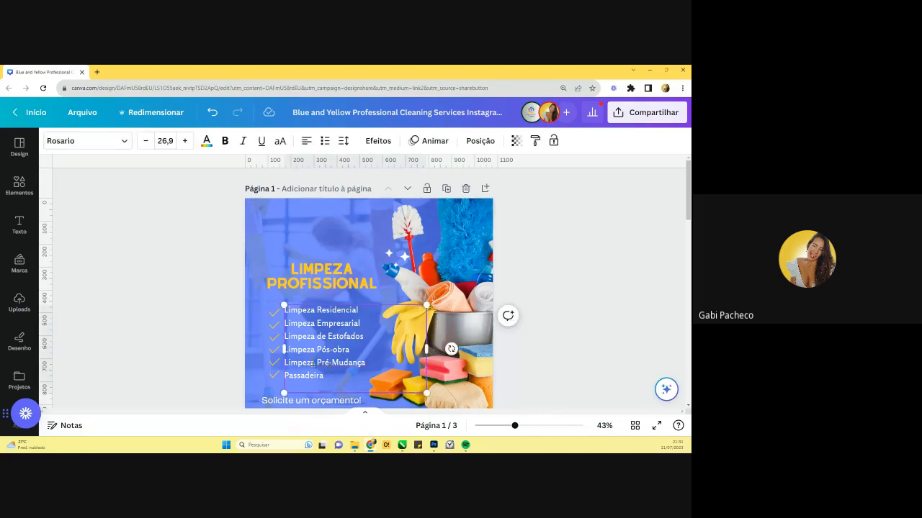
left_click_drag(314, 362, 286, 362)
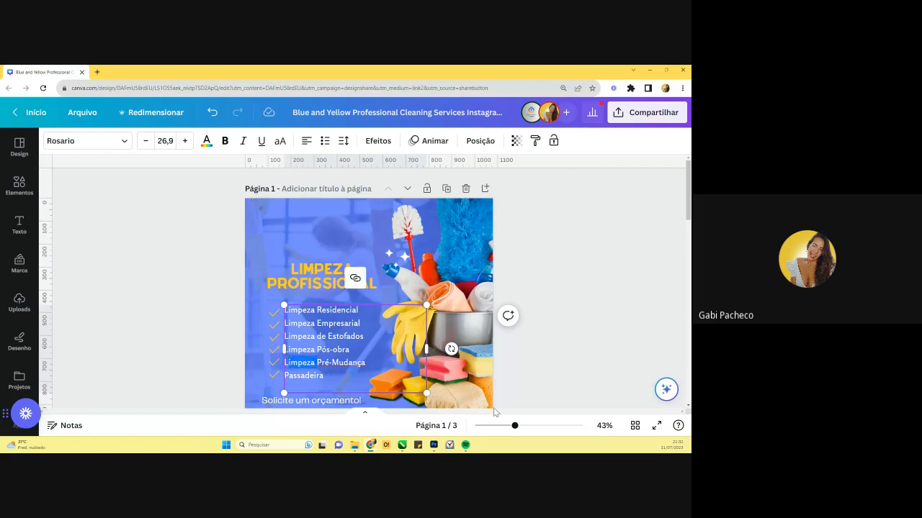
left_click_drag(515, 425, 533, 426)
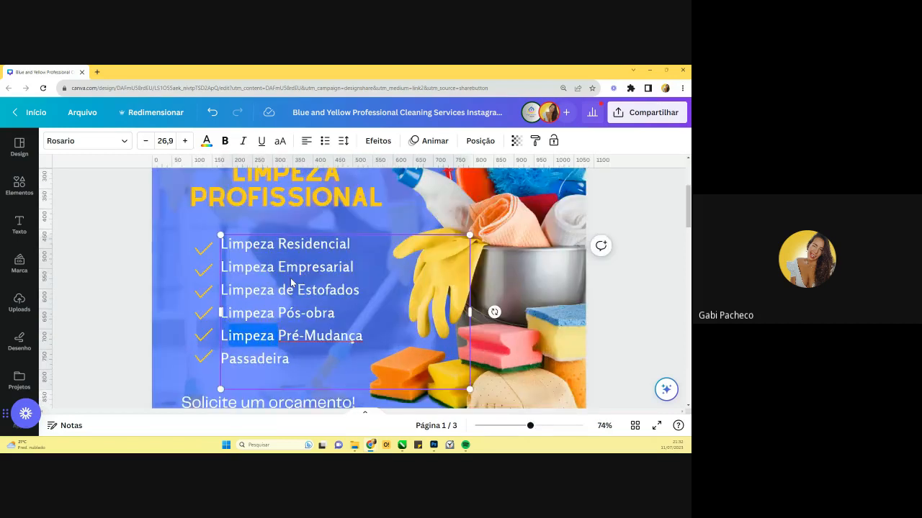
key("ctrl+z")
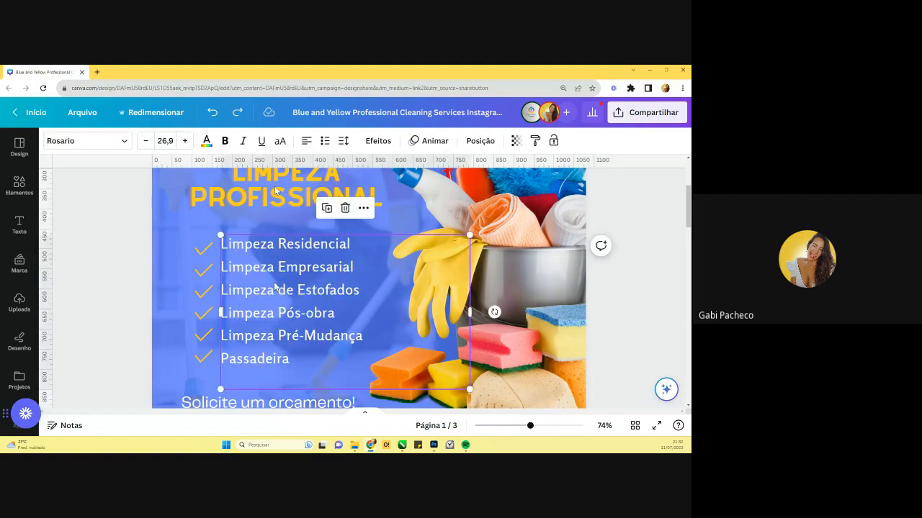
left_click(290, 307)
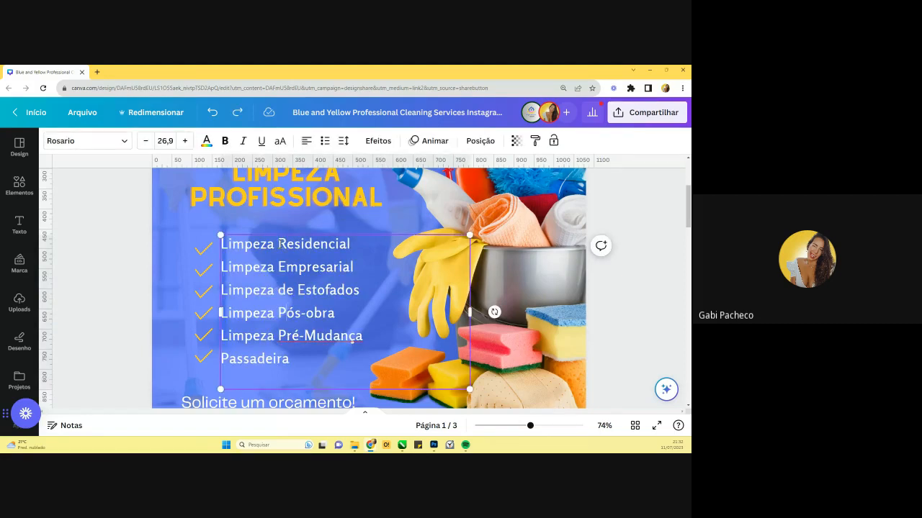
left_click_drag(279, 244, 219, 244)
key("BackSpace")
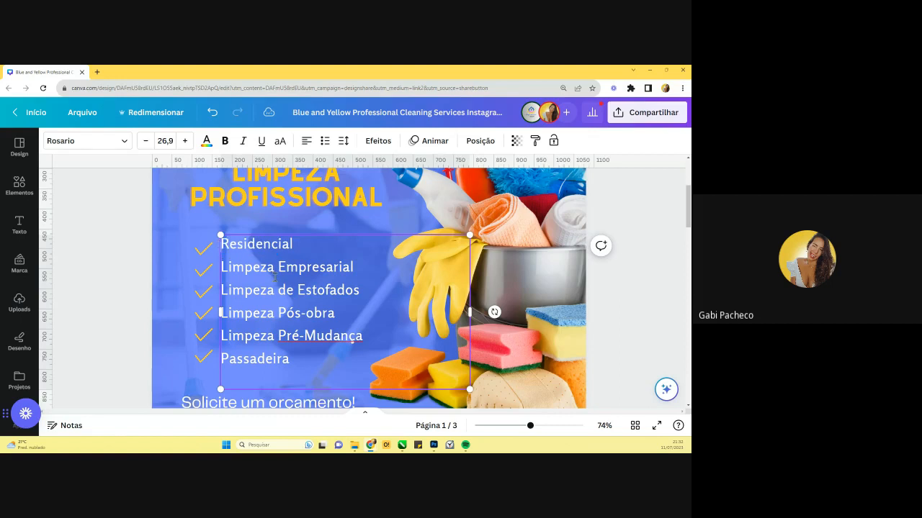
left_click_drag(274, 277, 220, 267)
key("BackSpace")
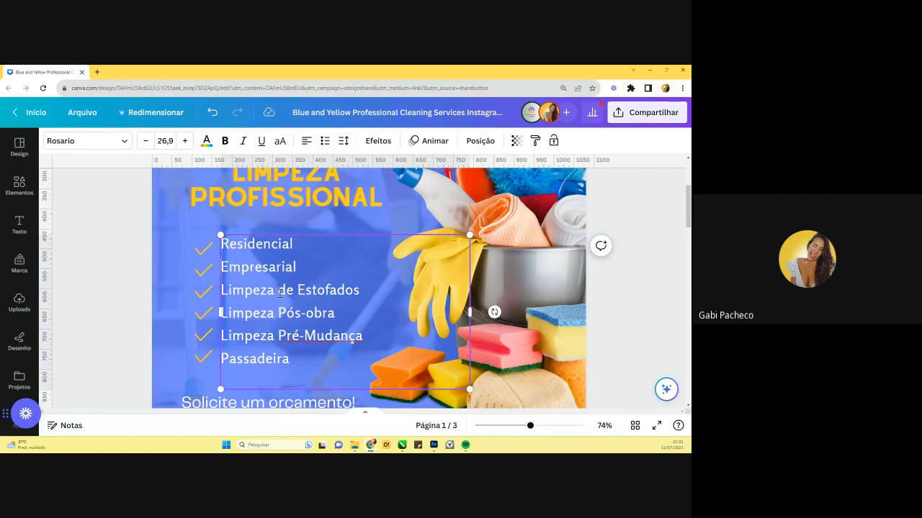
- Shorten the next three services in the list to "Estofados", "Pós-obra" and "Pré-Mudança" by deleting their "Limpeza" wording
left_click_drag(279, 294, 223, 291)
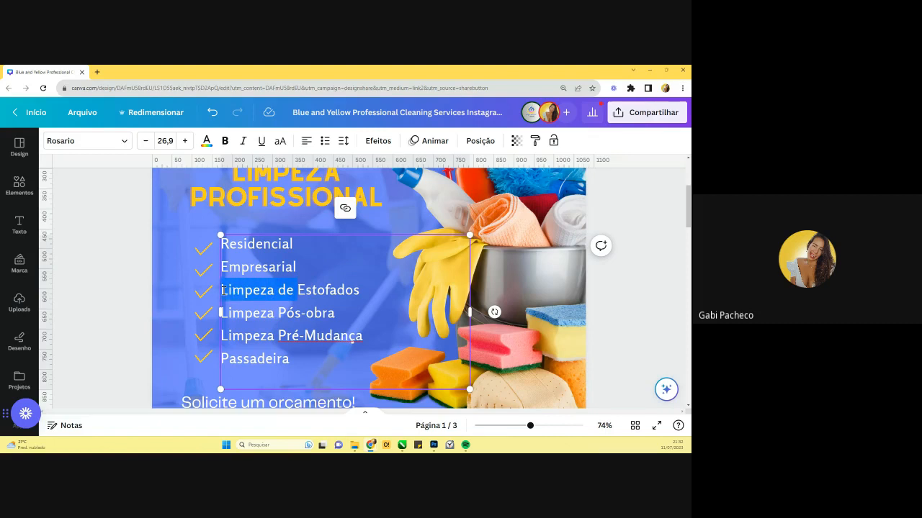
key("BackSpace")
left_click_drag(278, 313, 221, 313)
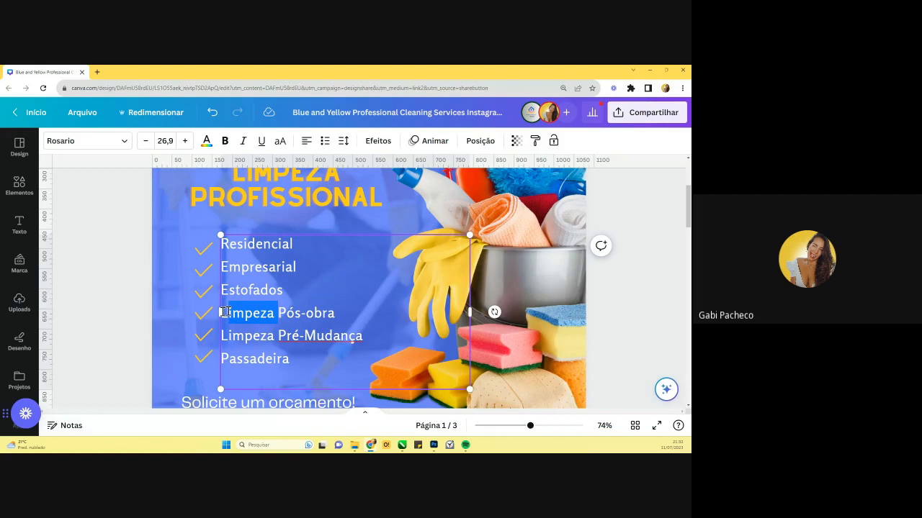
key("BackSpace")
left_click_drag(277, 335, 221, 337)
key("BackSpace")
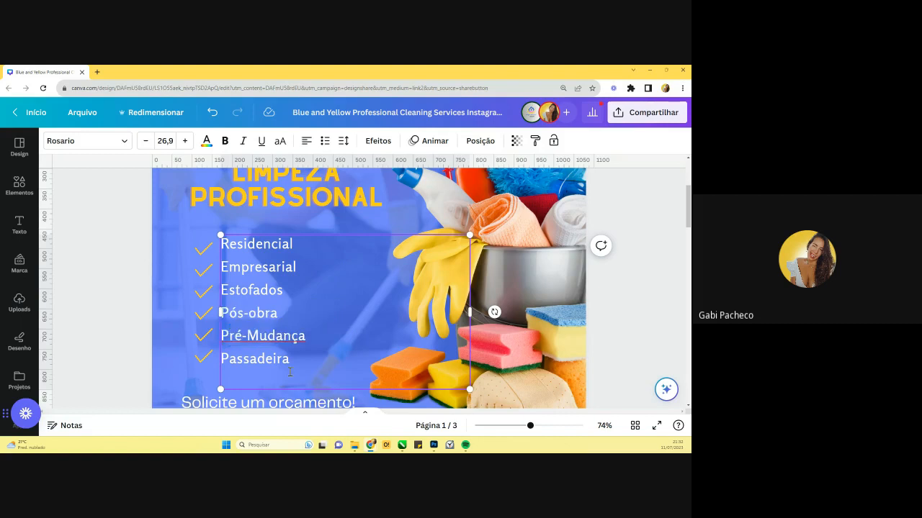
- Copy "Passadeira" and delete it from the services list, then move its check mark down to just above "Solicite um orçamento!"
left_click(92, 312)
double_click(251, 360)
key("ctrl+c")
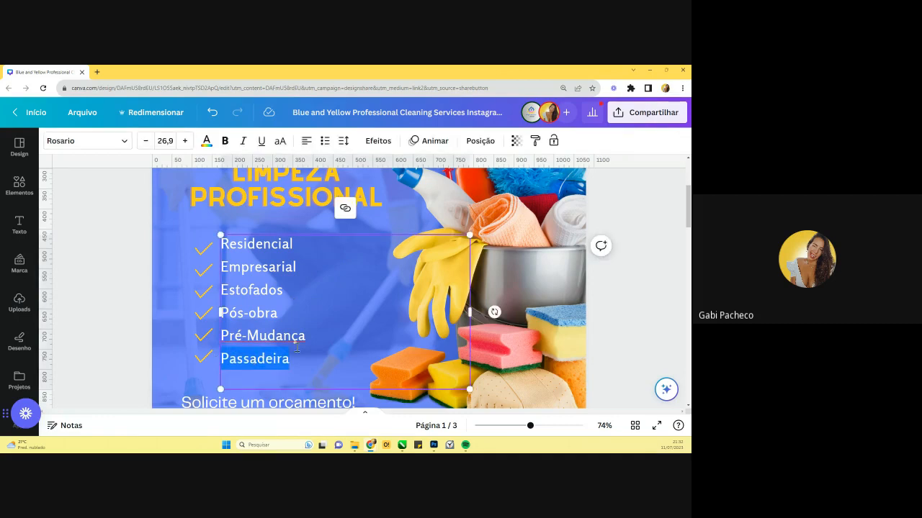
key("BackSpace")
left_click(202, 358)
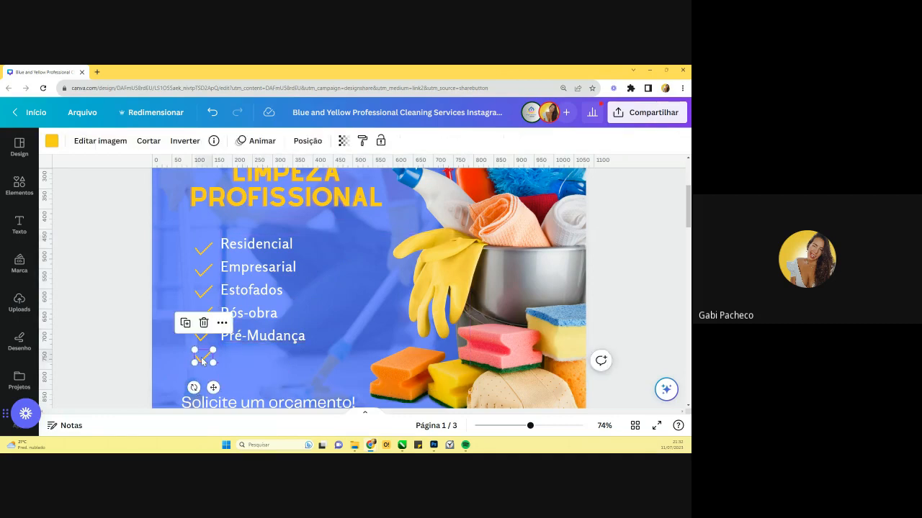
left_click_drag(202, 357, 203, 383)
scroll(354, 235, "down", 1)
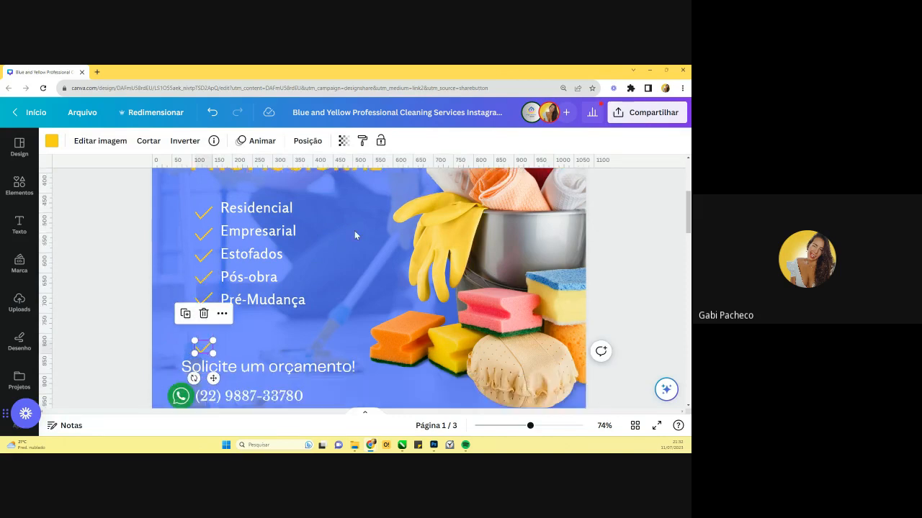
- Paste "Passadeira" as a separate text and place it beside the lowered check mark, left-aligned with the services list
key("ctrl+v")
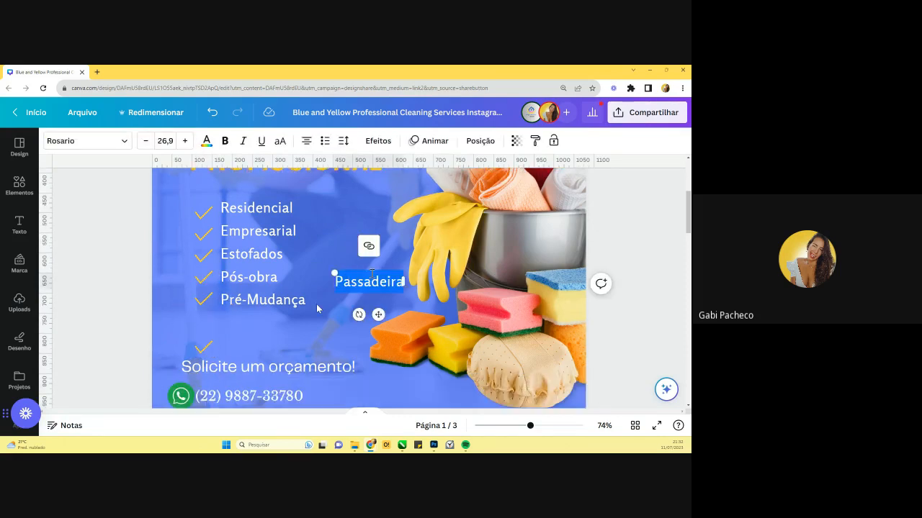
left_click_drag(352, 284, 257, 335)
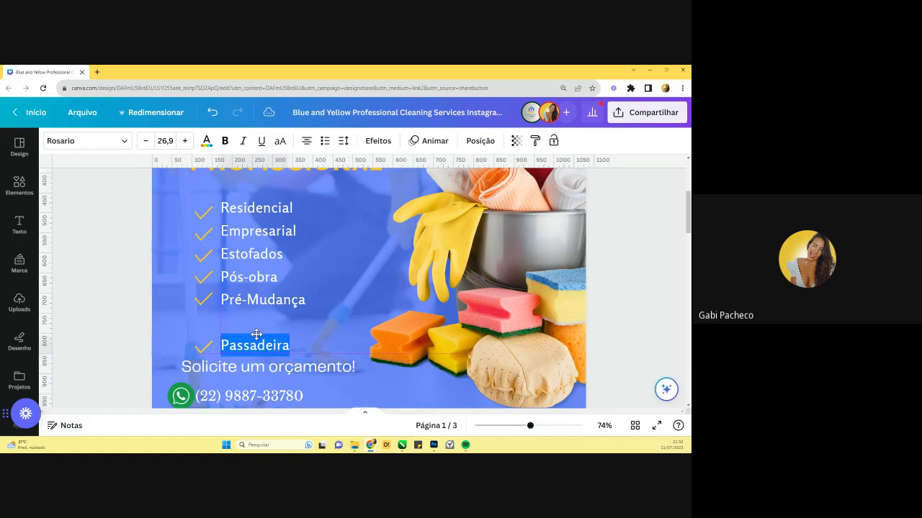
left_click(254, 314)
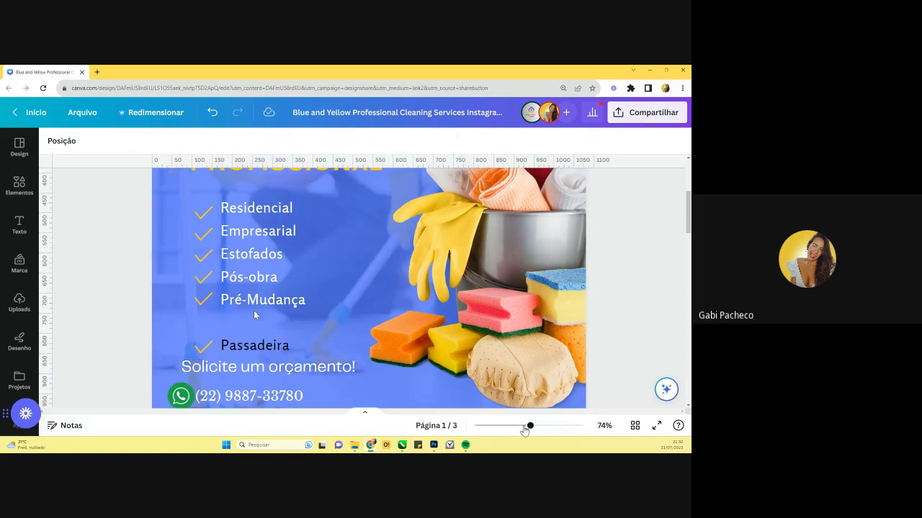
left_click_drag(525, 430, 510, 429)
scroll(286, 220, "up", 1)
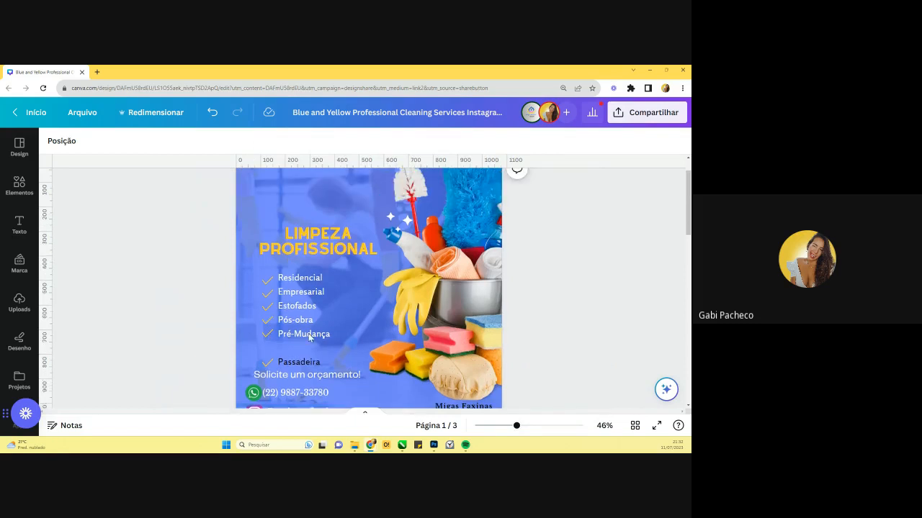
scroll(308, 333, "down", 10)
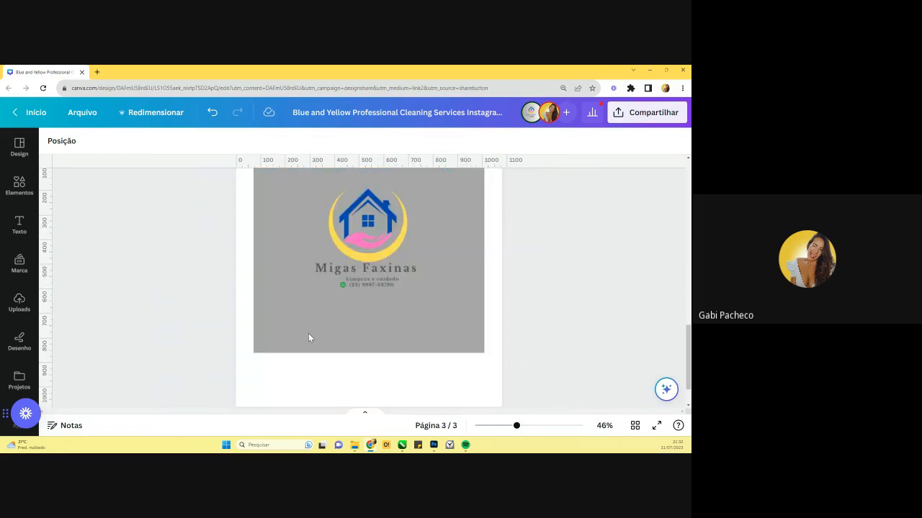
scroll(384, 303, "up", 2)
left_click(390, 309)
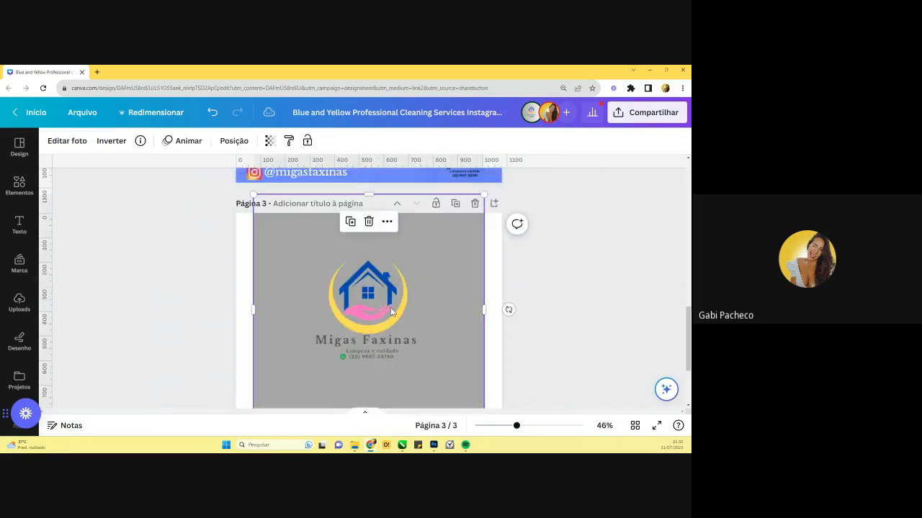
left_click(77, 142)
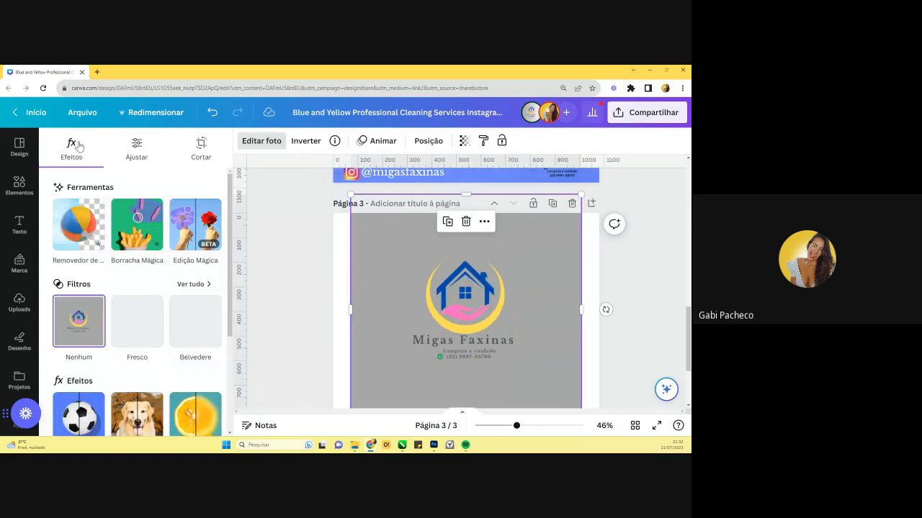
left_click(379, 256)
- Fill the page 3 background with the yellow #FFDE55 sampled from the crescent in the Migas Faxinas logo
left_click(247, 259)
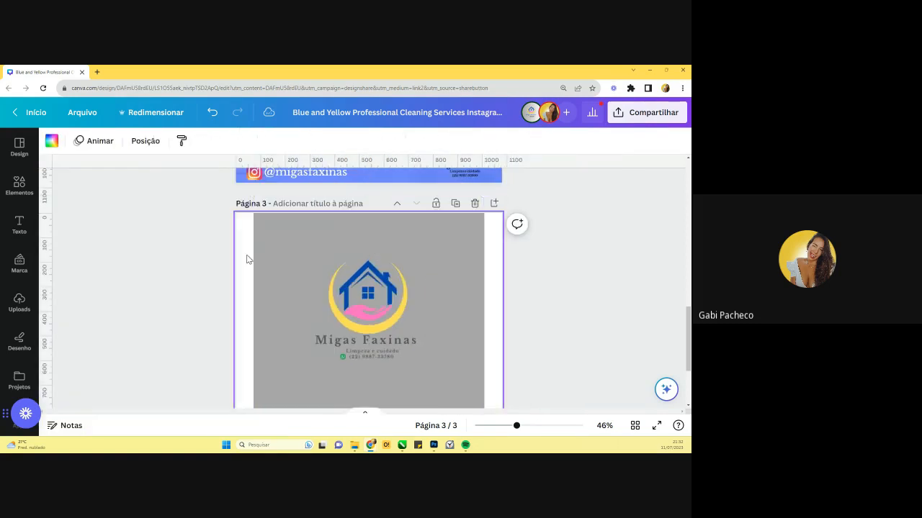
left_click(51, 141)
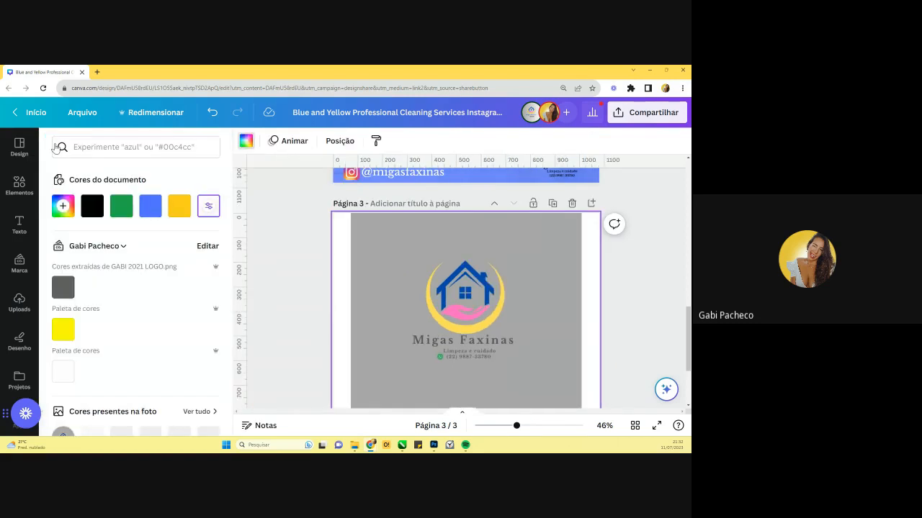
scroll(114, 335, "down", 1)
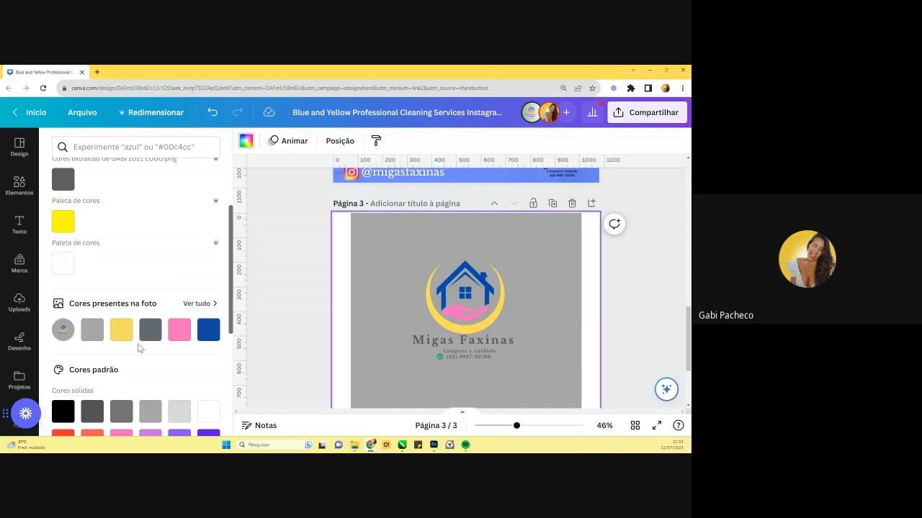
scroll(109, 269, "up", 3)
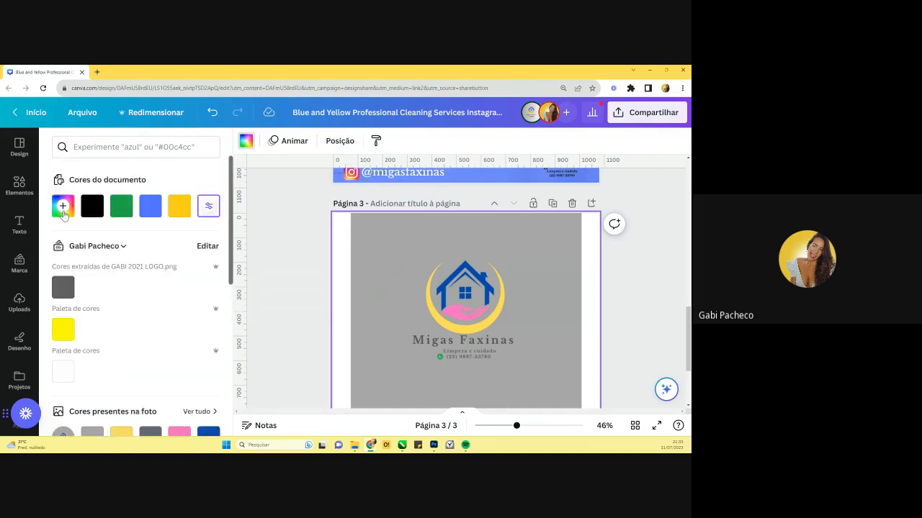
left_click(63, 206)
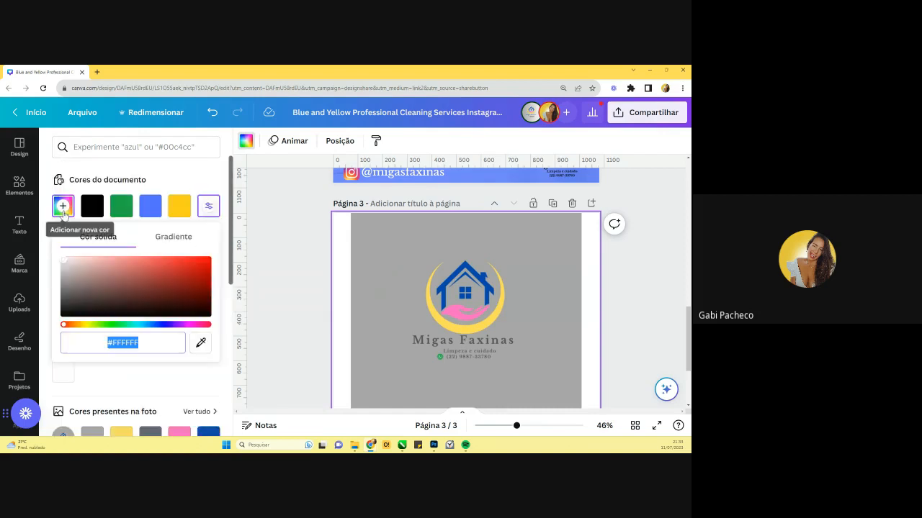
left_click(199, 342)
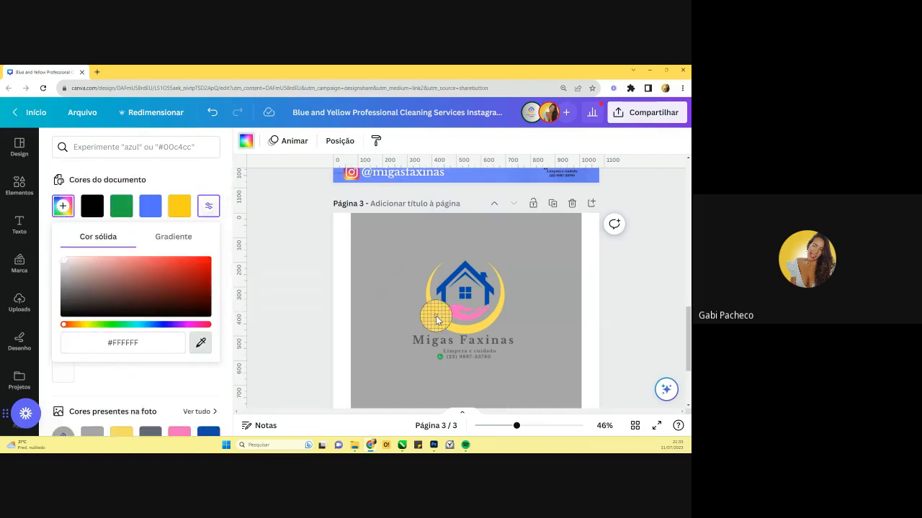
left_click(436, 318)
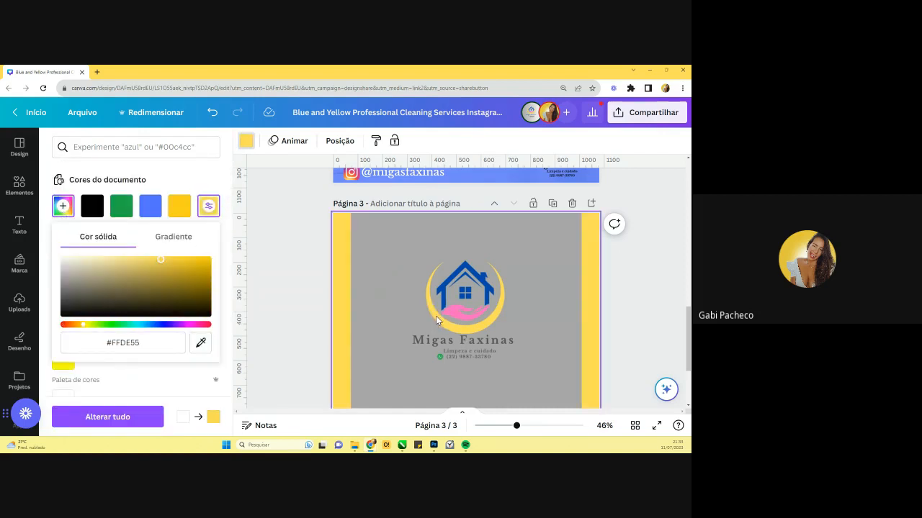
left_click(257, 359)
scroll(278, 331, "up", 2)
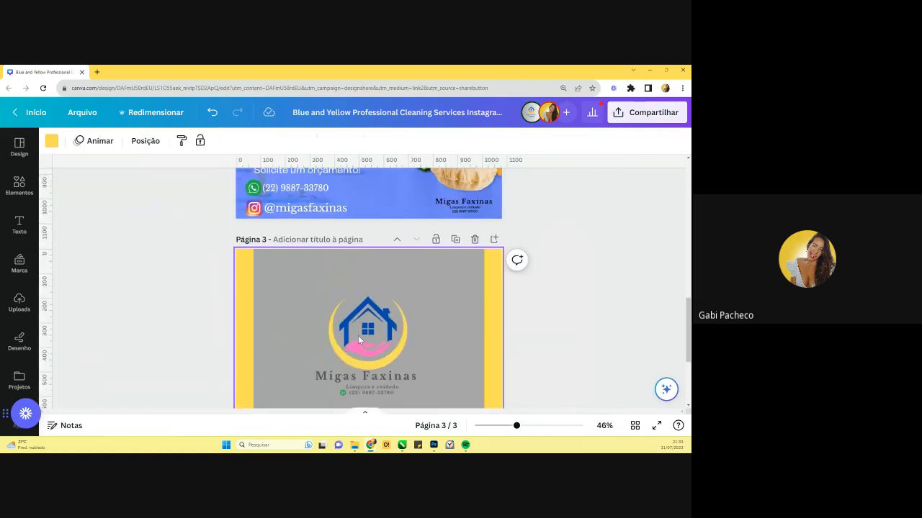
scroll(358, 339, "down", 1)
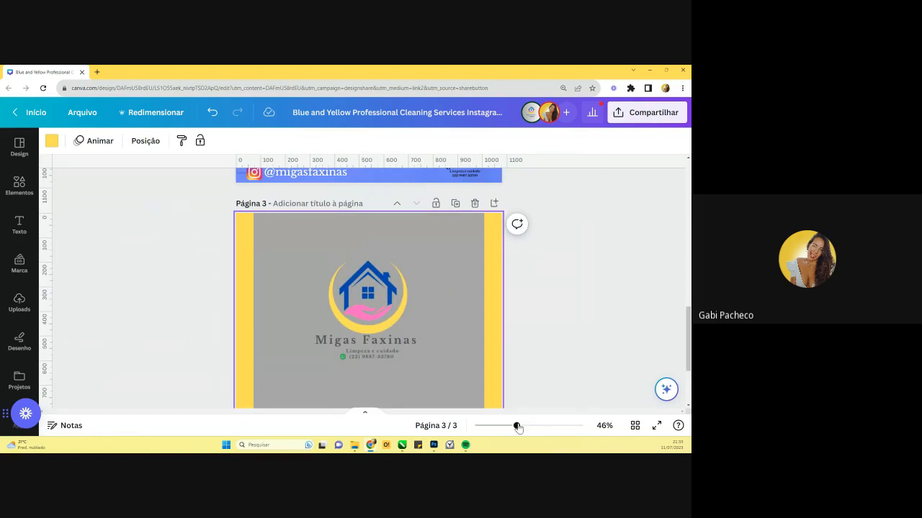
left_click_drag(518, 428, 522, 429)
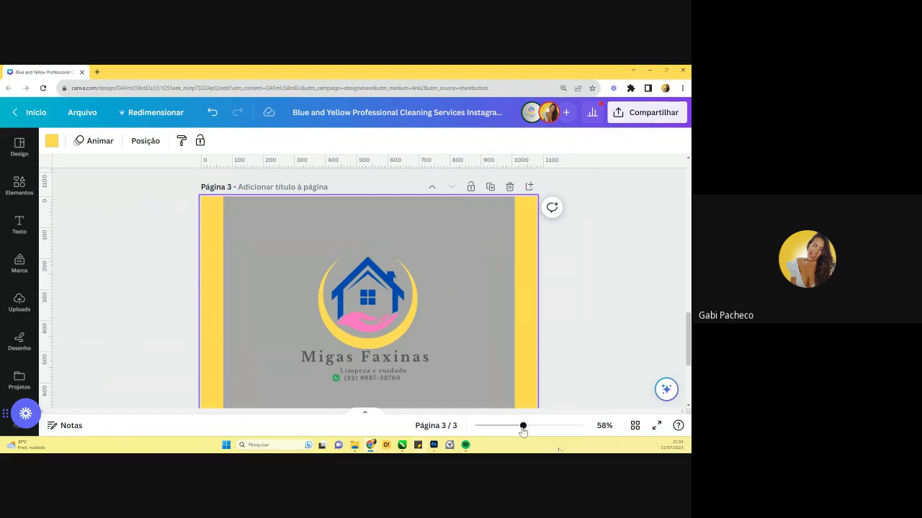
left_click_drag(523, 429, 507, 431)
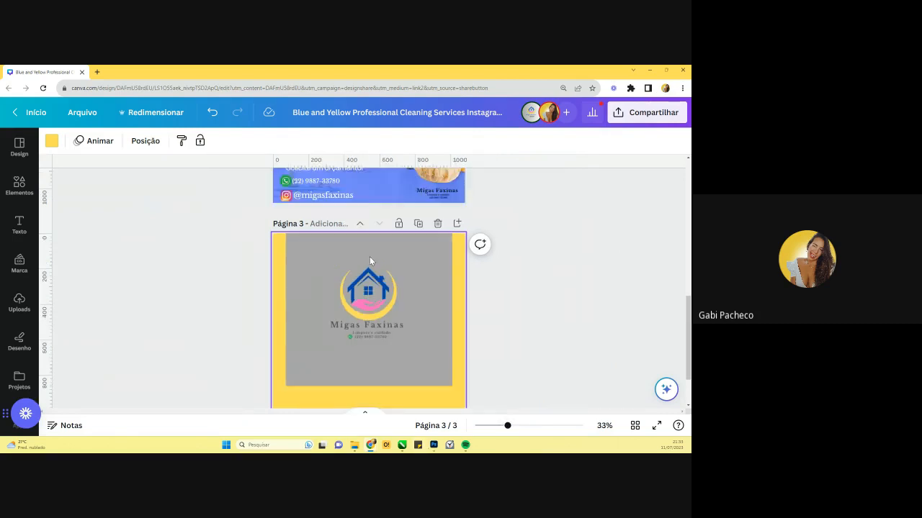
- Delete the faded background photo from the duplicated cleaning post on page 2, leaving the plain blue background
scroll(369, 256, "up", 3)
scroll(426, 377, "up", 2)
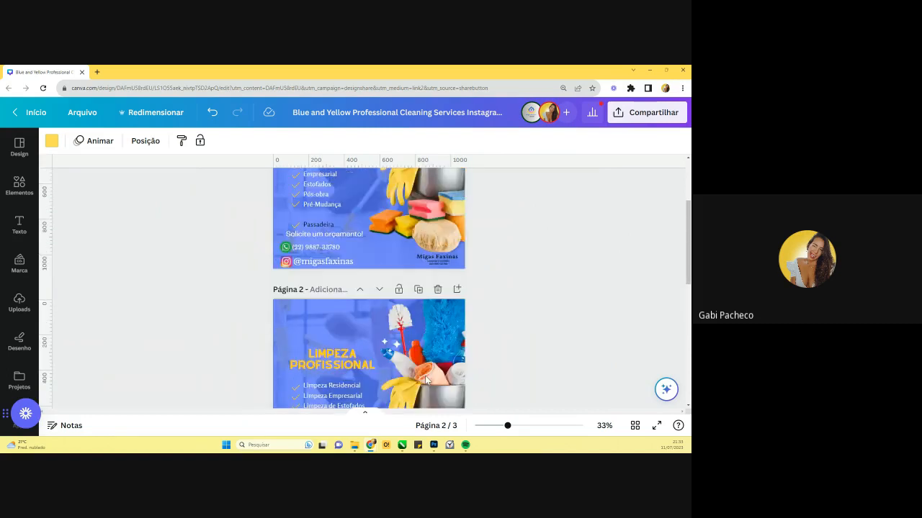
scroll(424, 375, "down", 1)
left_click(329, 263)
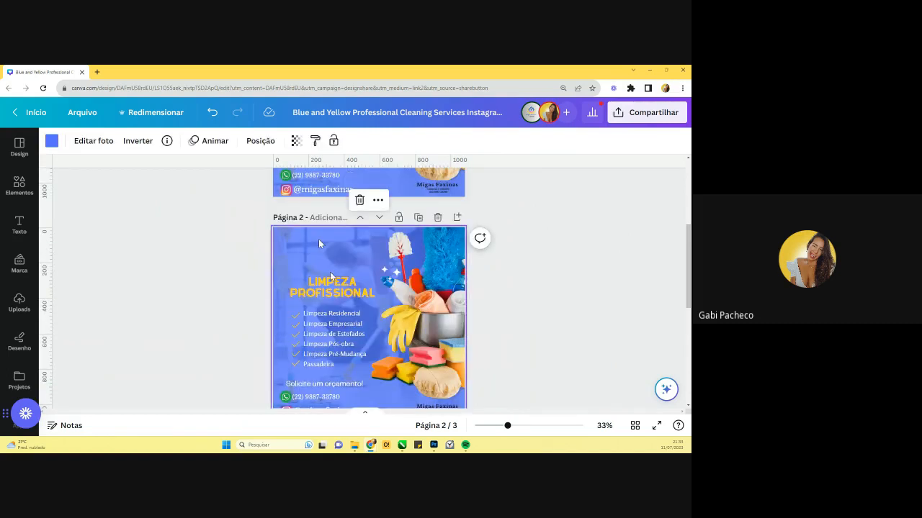
scroll(329, 271, "down", 1)
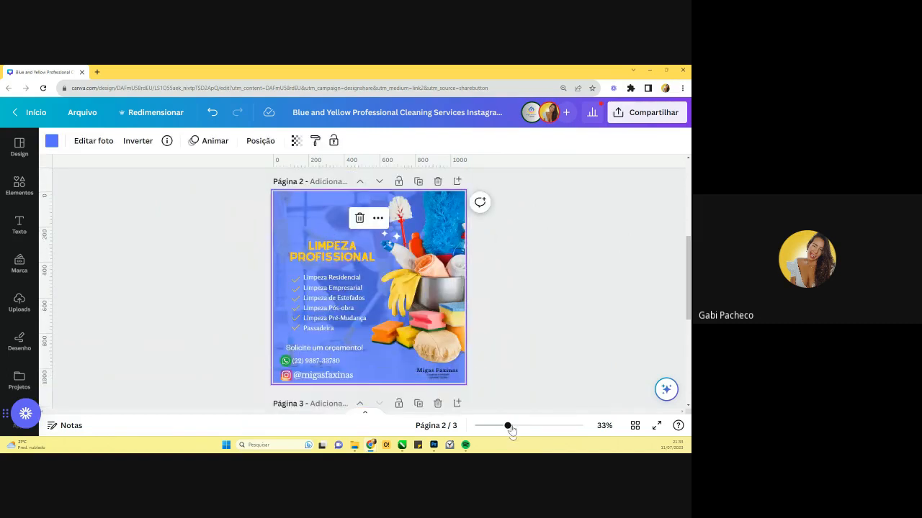
left_click_drag(508, 426, 514, 425)
key("Delete")
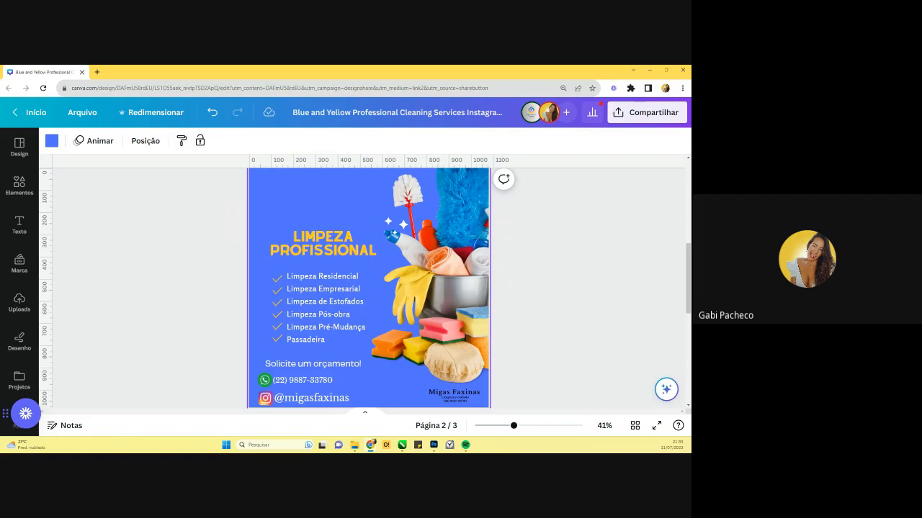
- Search the elements library for "textura" and limit the results to photos
left_click(19, 185)
left_click(146, 147)
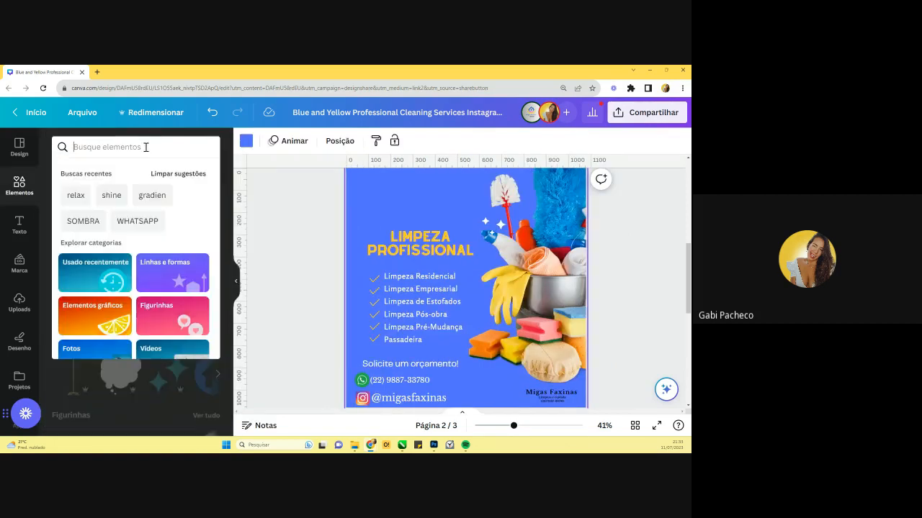
type("textura")
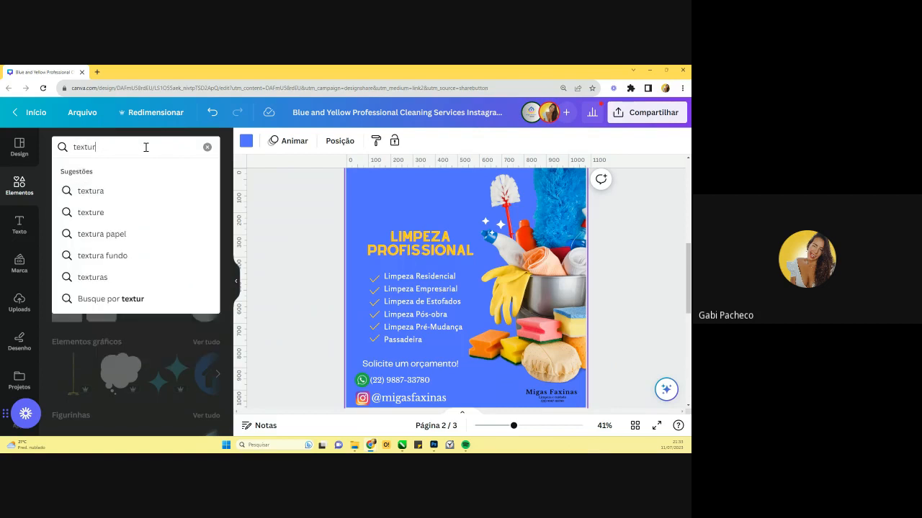
key("Return")
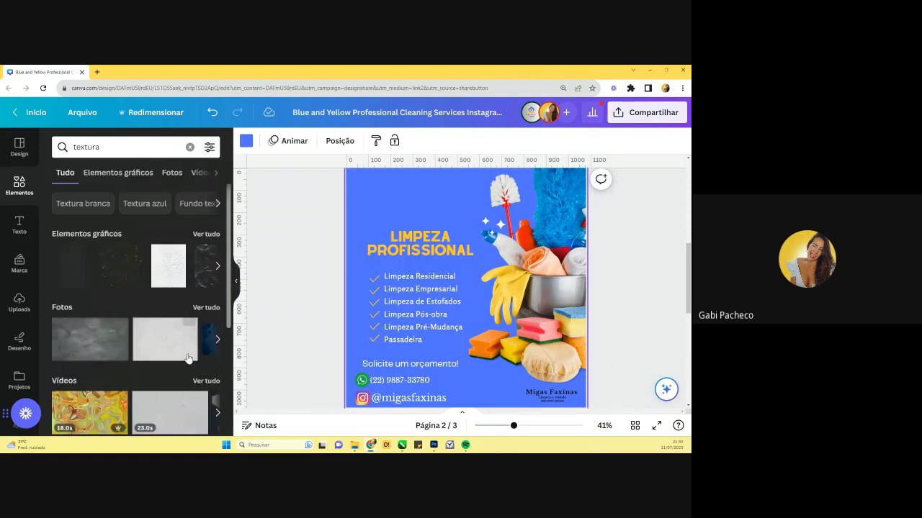
left_click(171, 173)
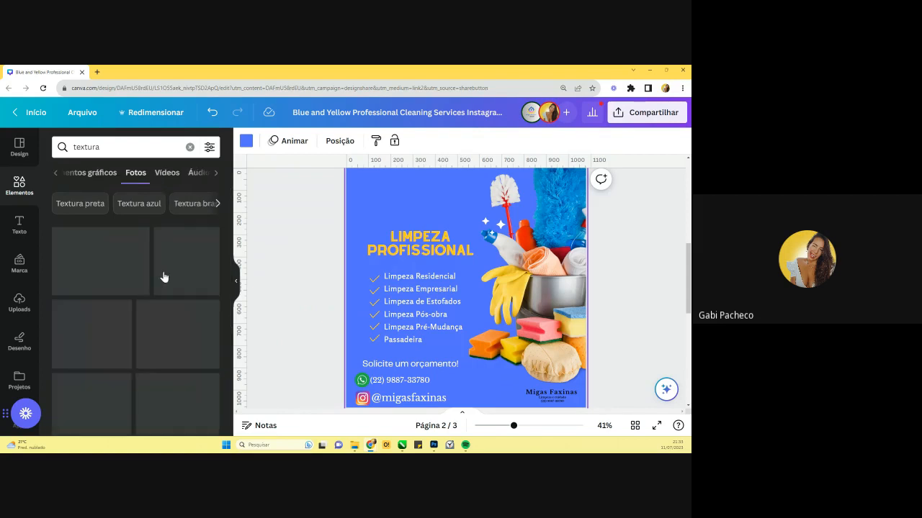
- Find the dark blue texture photo among the results and add it to the cleaning post on page 2
scroll(155, 296, "down", 2)
scroll(152, 309, "down", 2)
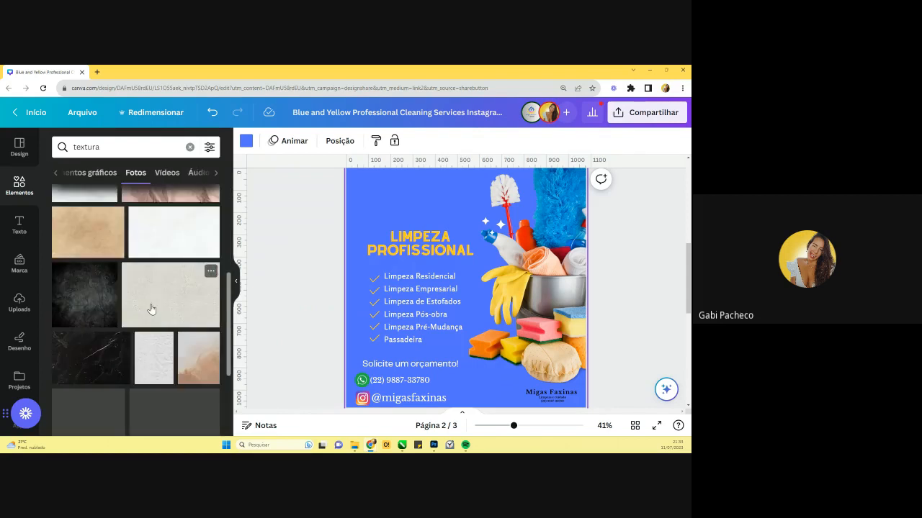
scroll(151, 309, "down", 1)
scroll(151, 309, "down", 2)
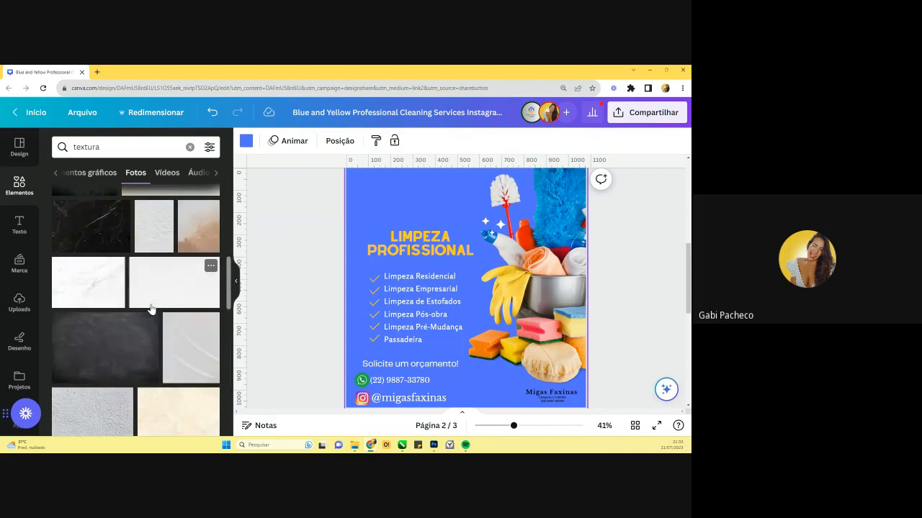
scroll(151, 309, "down", 2)
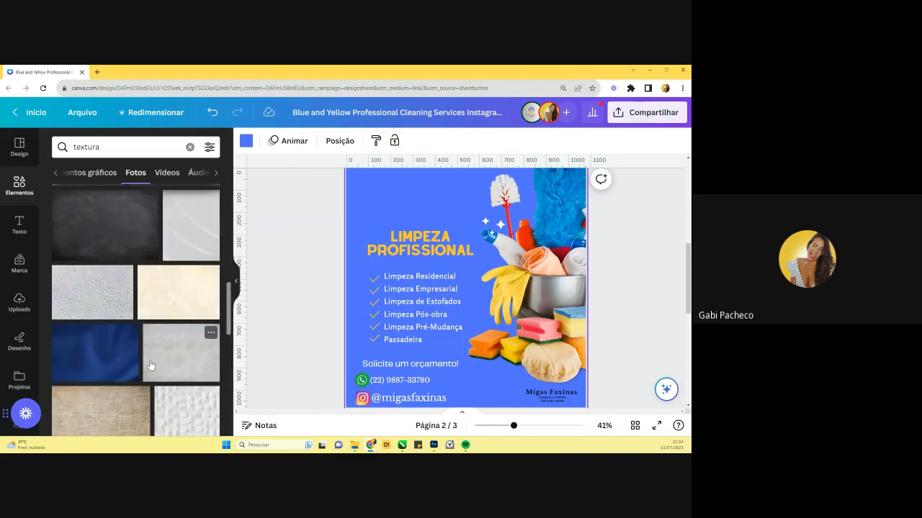
left_click(115, 354)
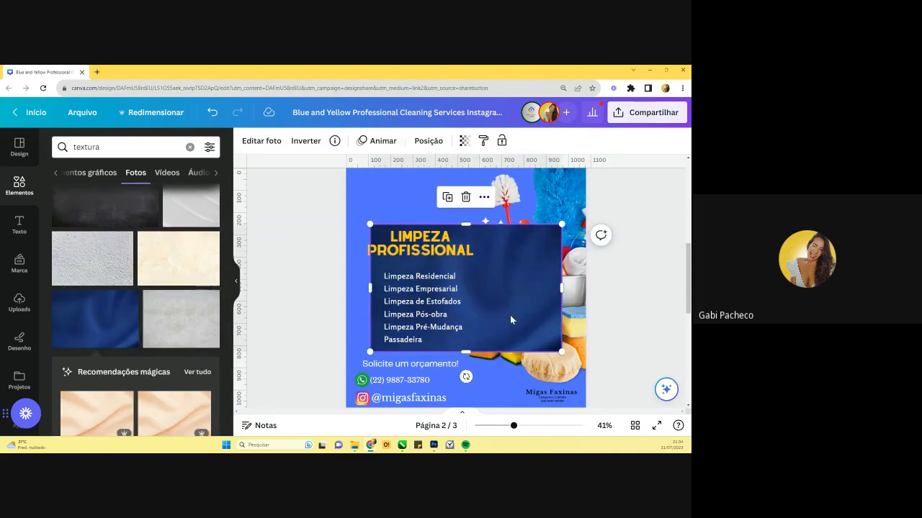
- Try to set the dark blue texture photo as the background of page 2
right_click(510, 315)
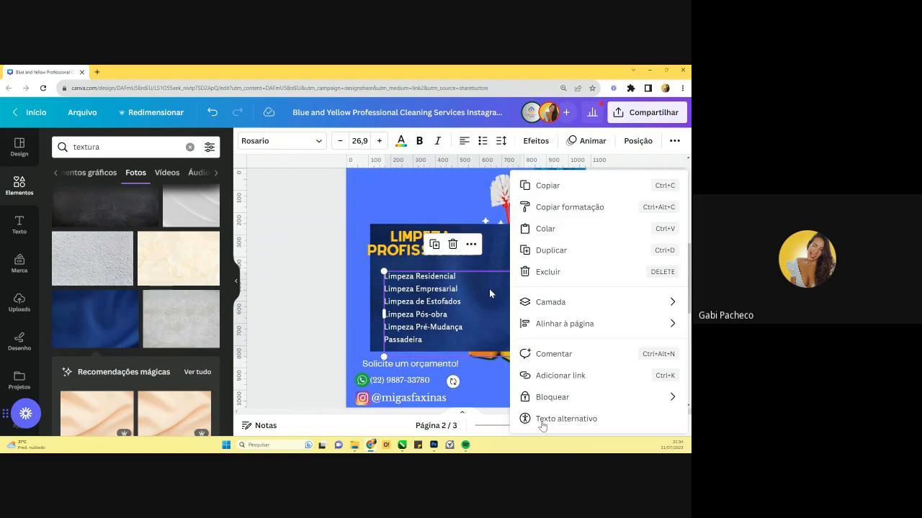
left_click(381, 236)
left_click(494, 318)
left_click(503, 332)
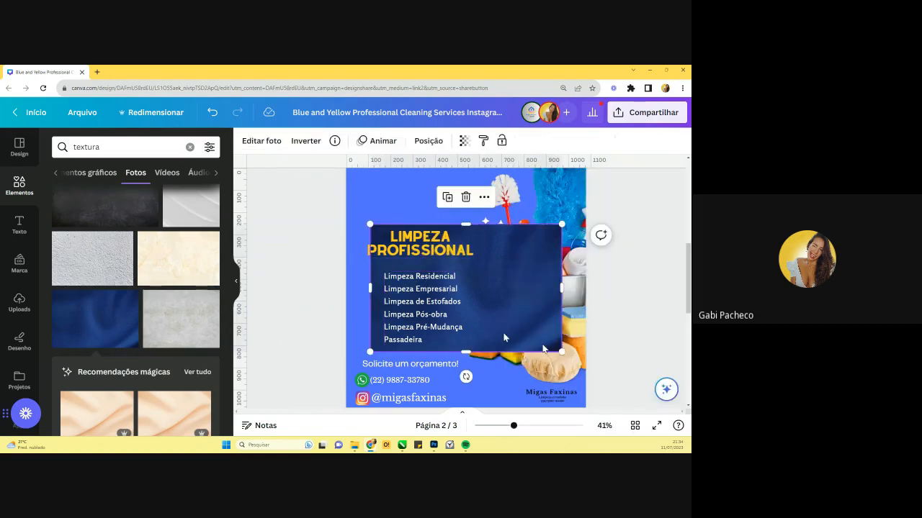
right_click(502, 332)
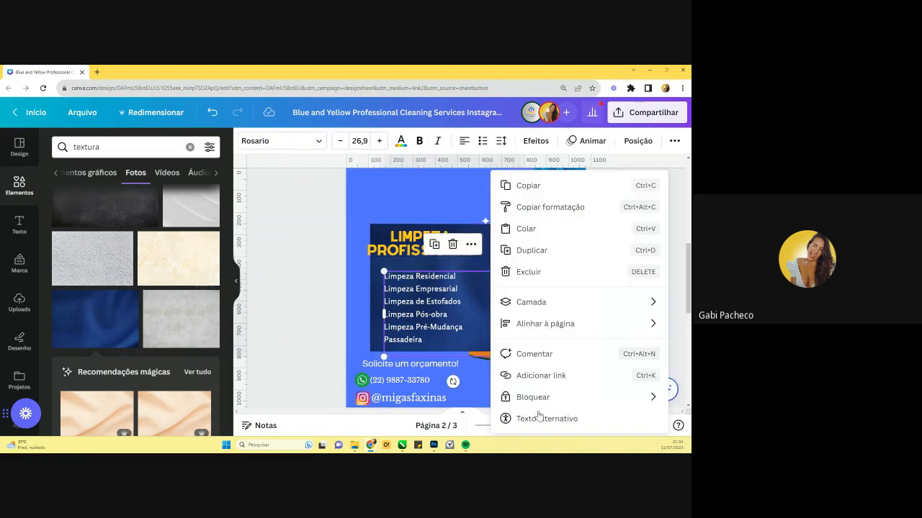
- Try the dark blue texture photo as page 2's background and undo it
scroll(538, 415, "down", 1)
scroll(657, 295, "down", 2)
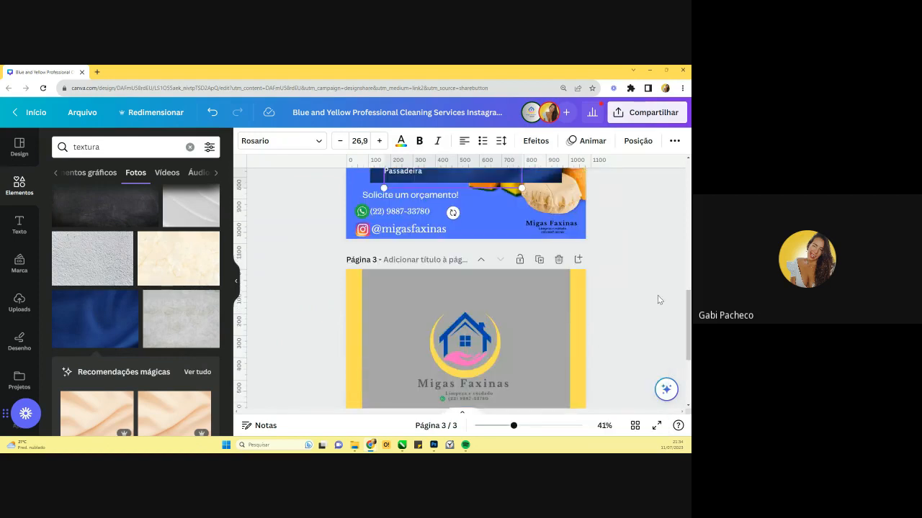
scroll(657, 295, "up", 1)
left_click(681, 88)
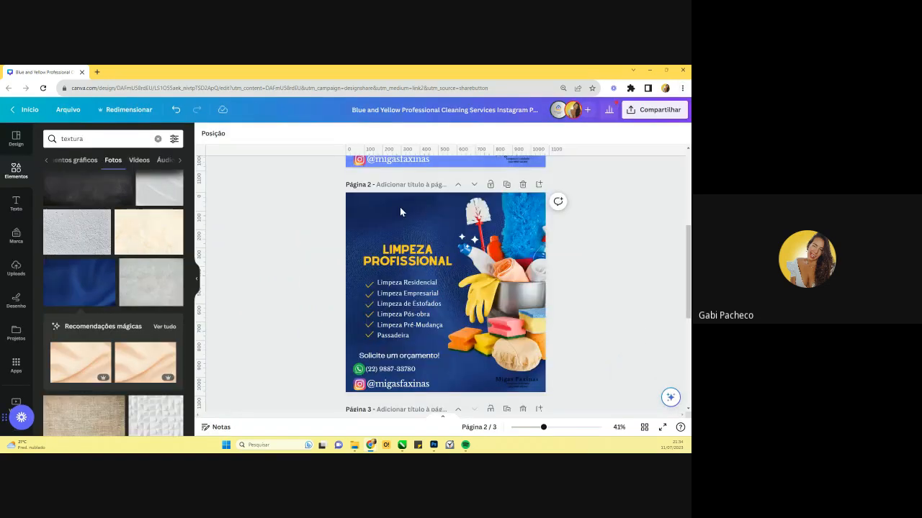
left_click(367, 212)
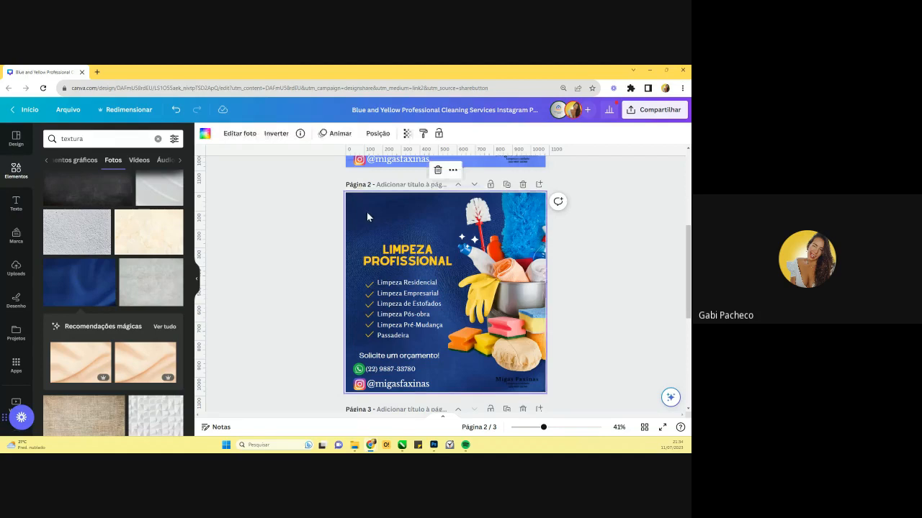
key("ctrl+z")
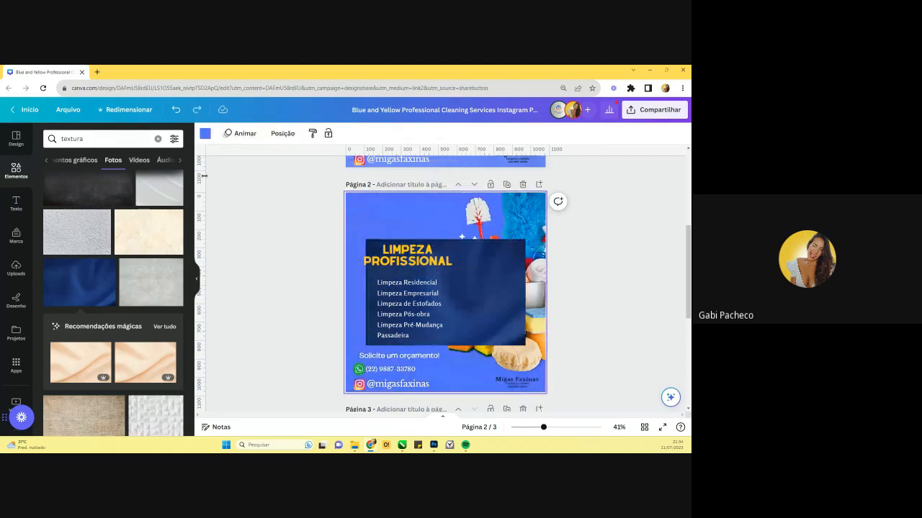
left_click(205, 134)
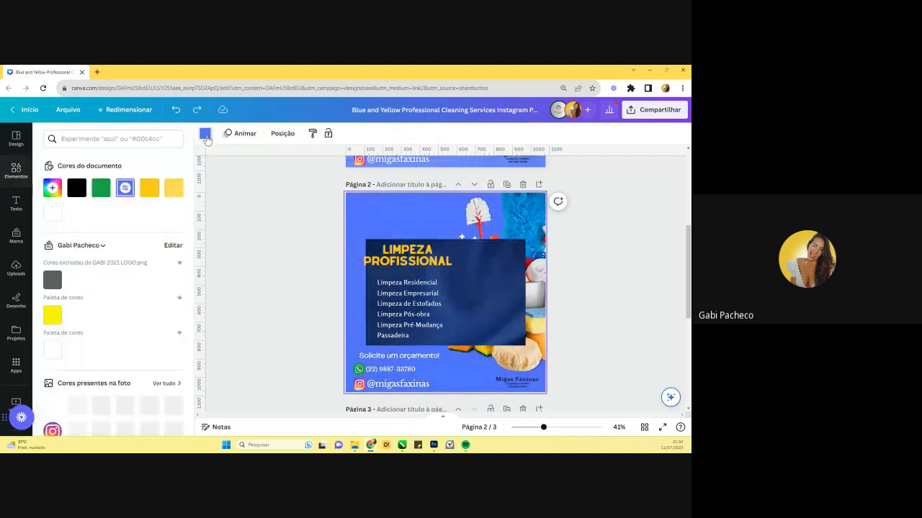
scroll(129, 423, "down", 1)
left_click(337, 339)
- Move the Migas Faxinas logo image from page 3 onto the lower part of page 2
scroll(337, 339, "down", 2)
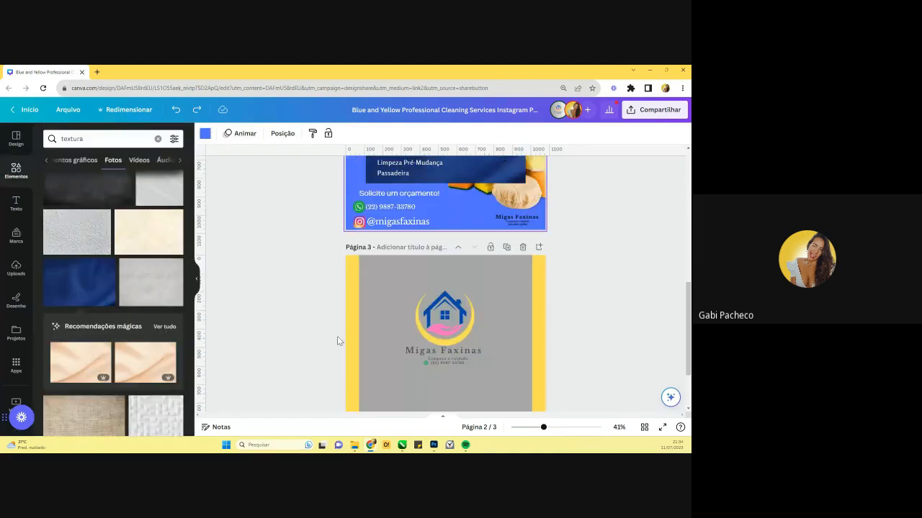
scroll(337, 339, "down", 1)
left_click(381, 324)
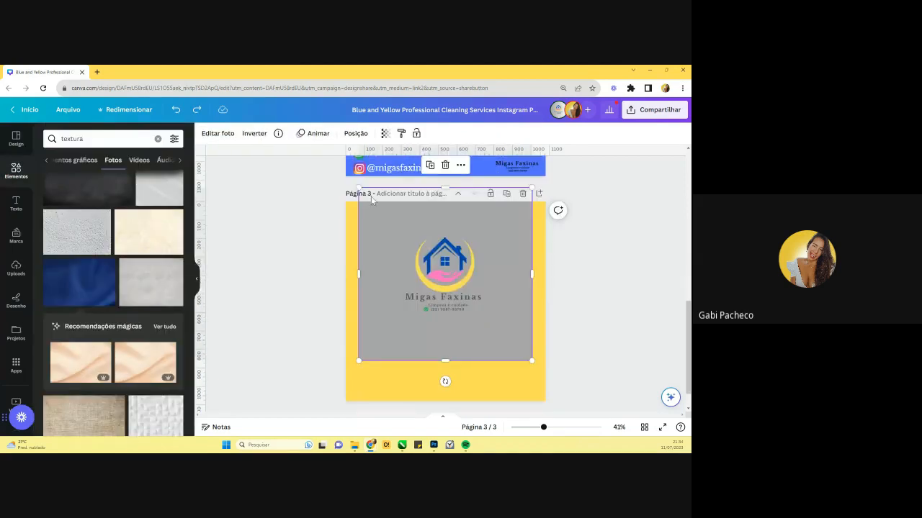
scroll(370, 196, "up", 1)
left_click_drag(430, 324, 422, 194)
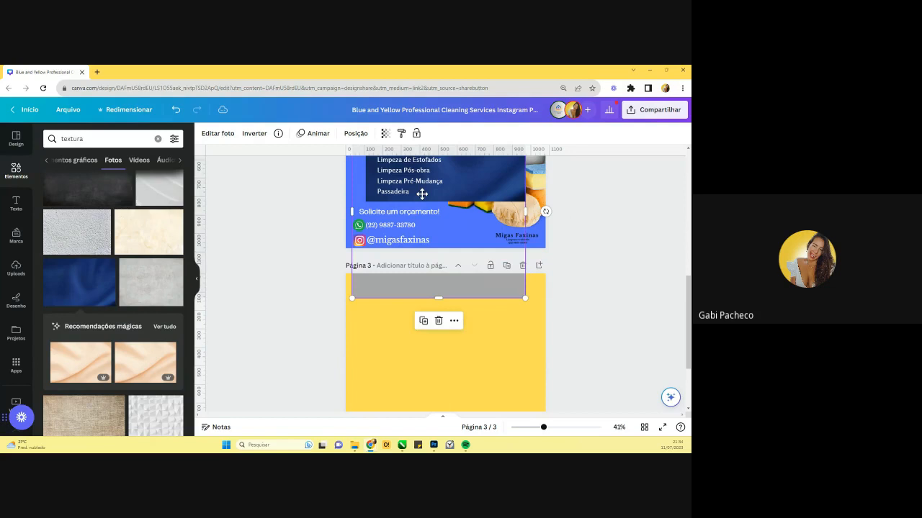
scroll(422, 194, "up", 1)
left_click_drag(438, 334, 472, 308)
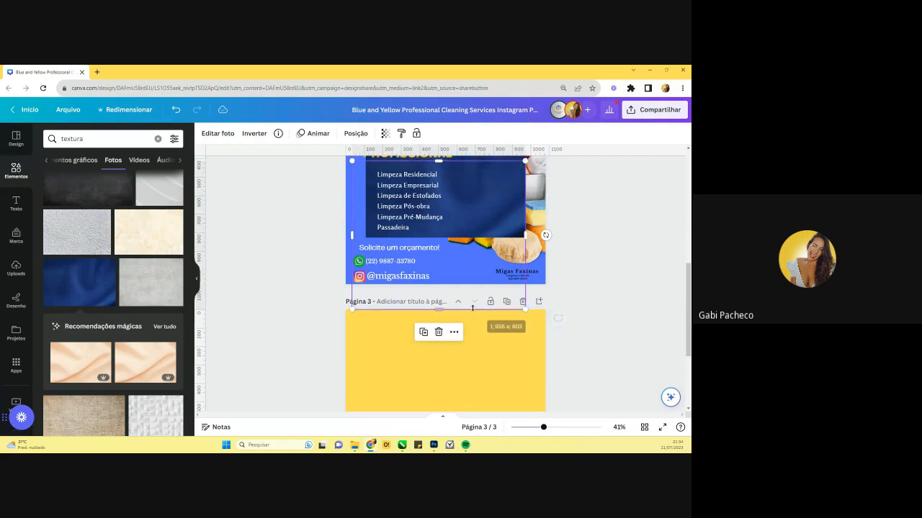
left_click_drag(465, 259, 463, 288)
scroll(463, 288, "up", 2)
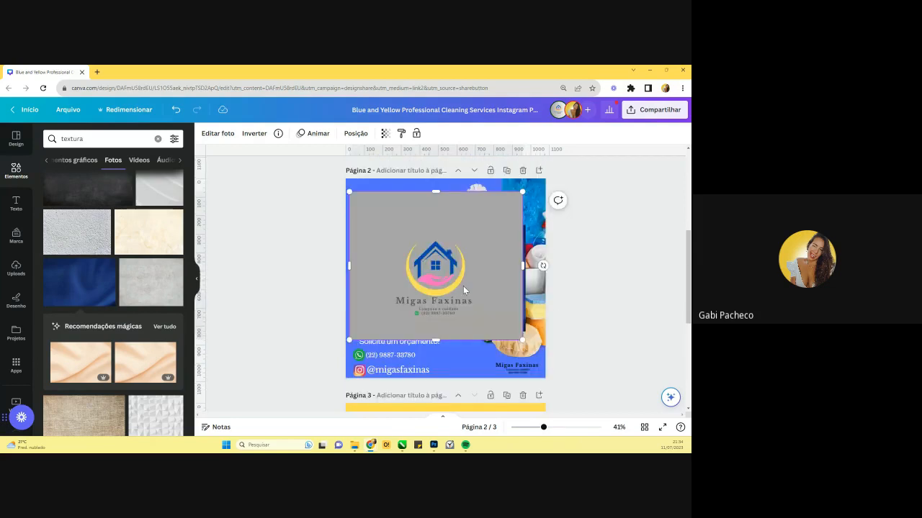
scroll(463, 286, "up", 1)
left_click_drag(392, 291, 436, 330)
- Set page 2's background colour to #0149AA by sampling the blue of the logo's house with the eyedropper
left_click(364, 207)
left_click(204, 133)
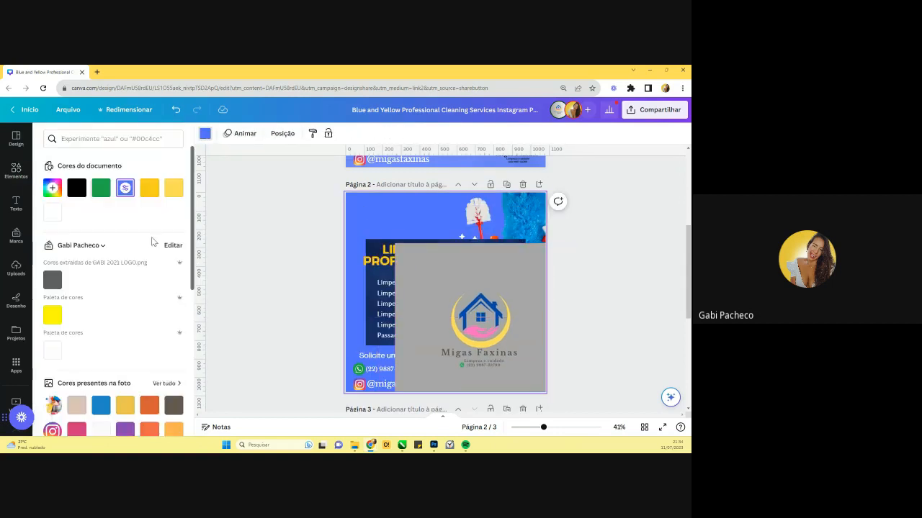
scroll(116, 287, "down", 2)
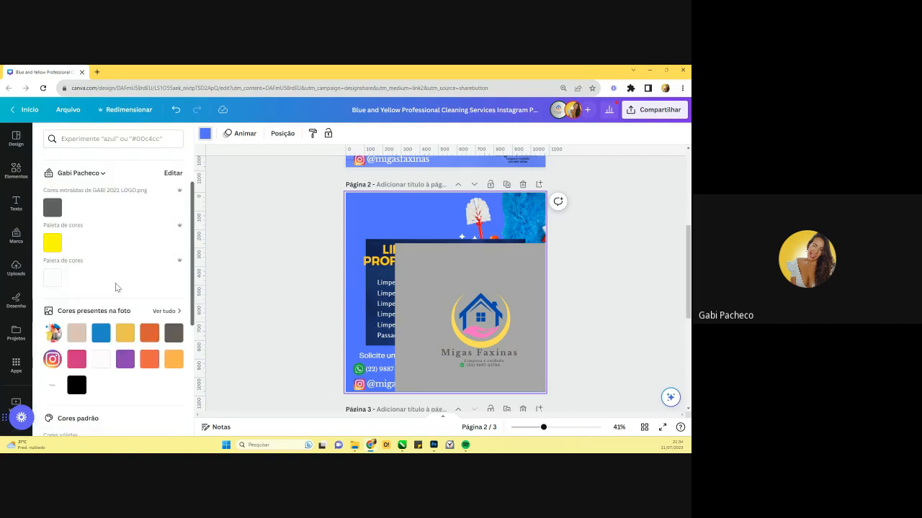
scroll(116, 287, "up", 1)
left_click(52, 164)
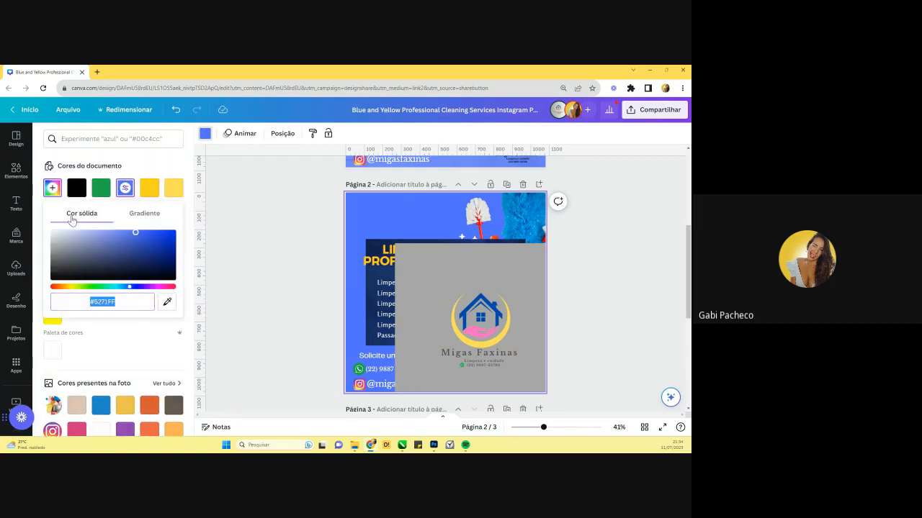
left_click(167, 303)
left_click(467, 316)
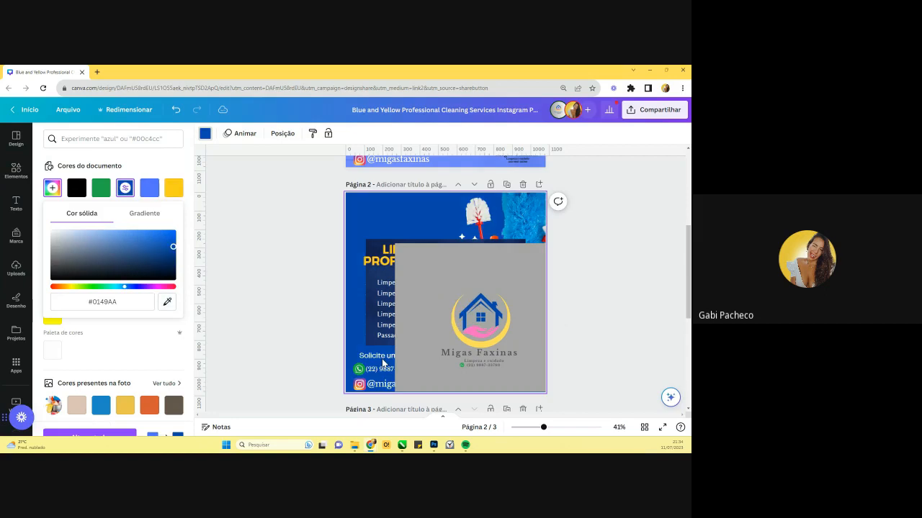
- Move the Migas Faxinas logo image from page 2 back to page 3
left_click(444, 286)
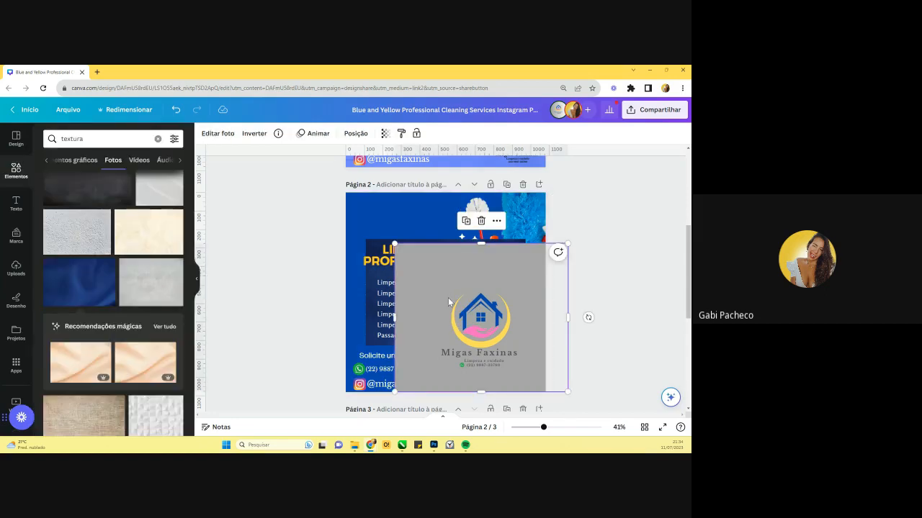
left_click_drag(447, 302, 432, 382)
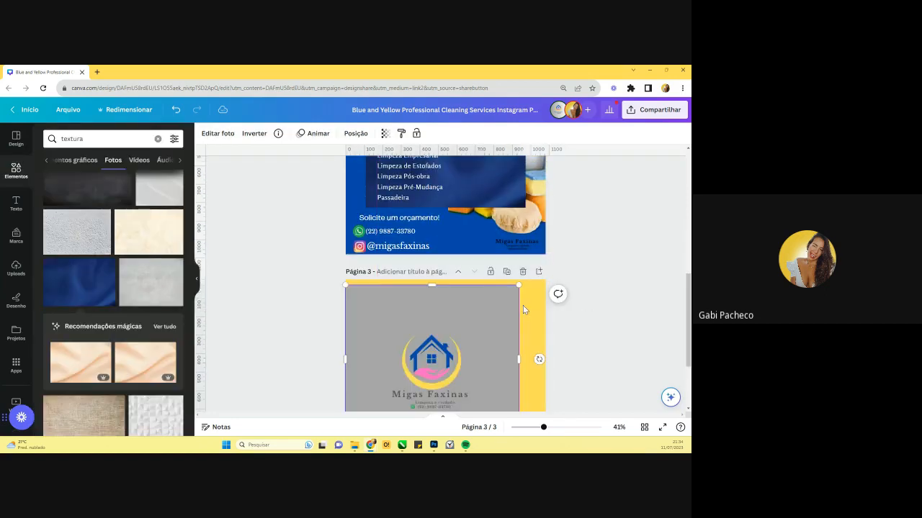
scroll(473, 284, "up", 3)
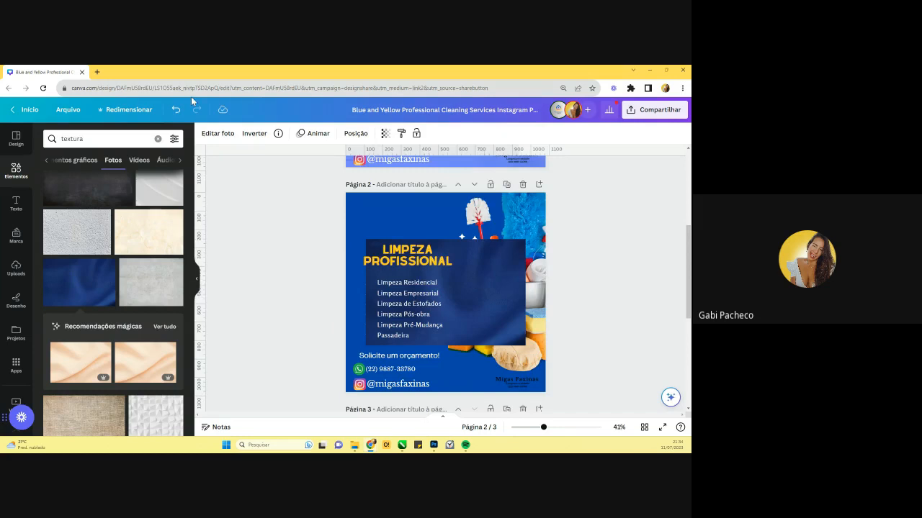
- Set the dark blue texture photo behind the services list as page 2's background
left_click(463, 288)
left_click(511, 273)
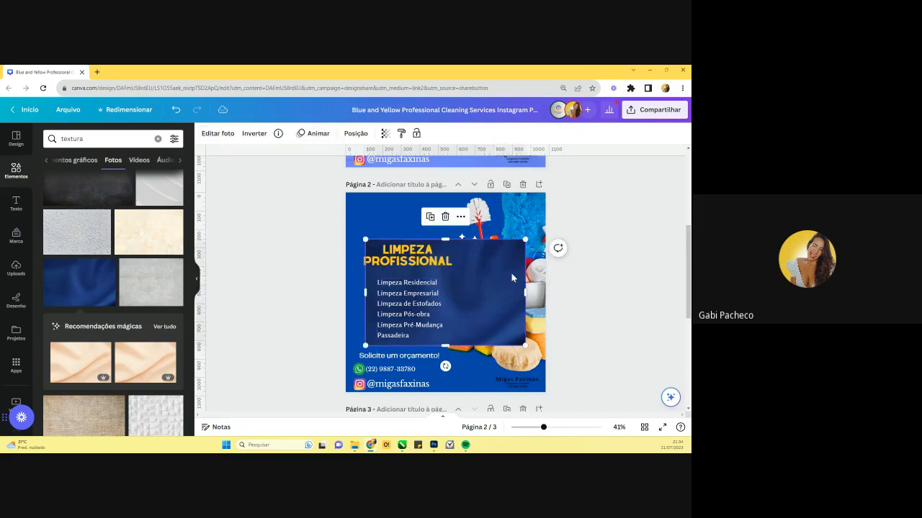
right_click(511, 272)
left_click(536, 403)
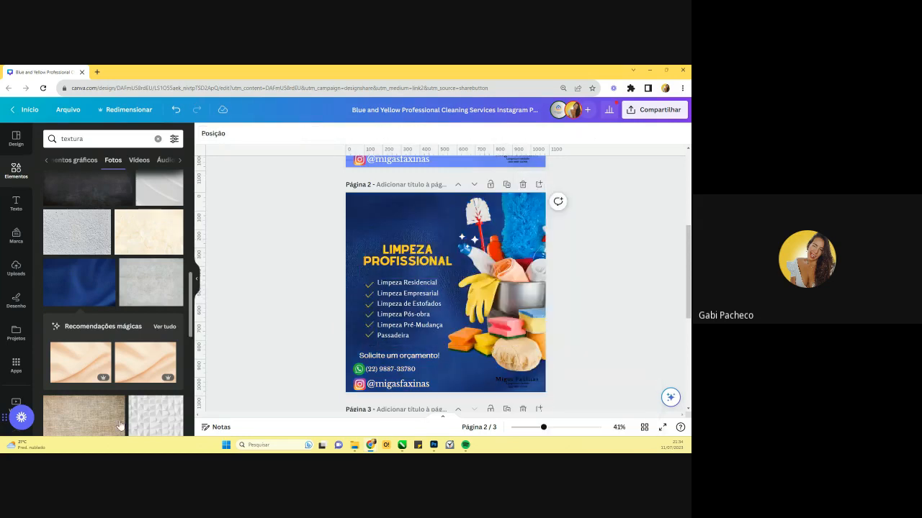
- Lower the transparency value of page 2's background photo so more of the blue background colour shows through
left_click(399, 227)
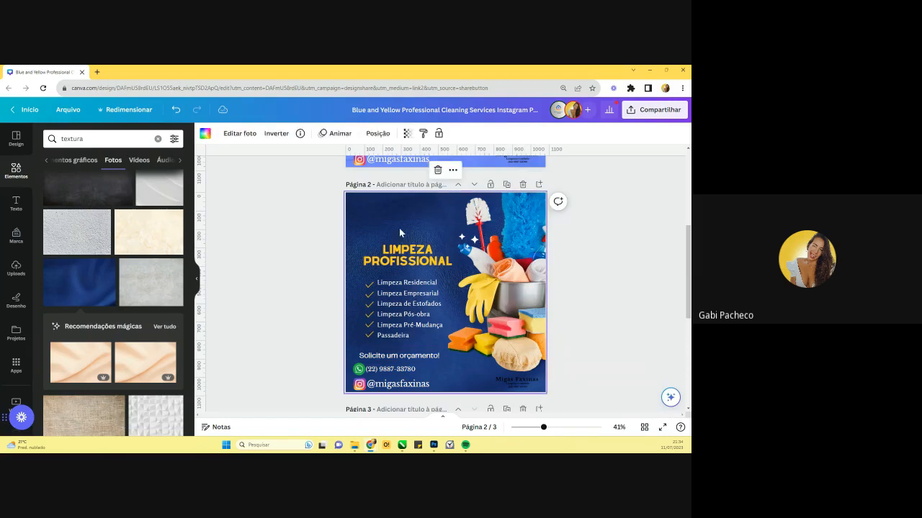
left_click(409, 135)
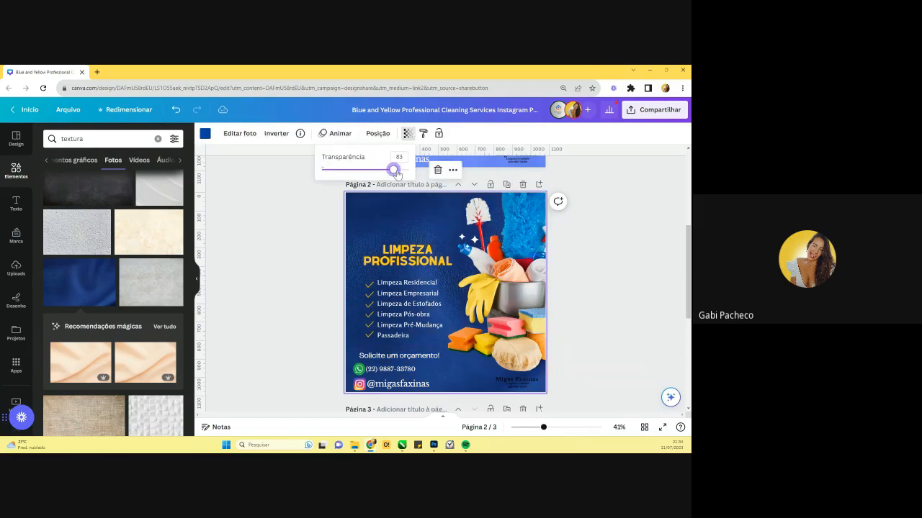
left_click_drag(394, 170, 369, 189)
left_click(549, 271)
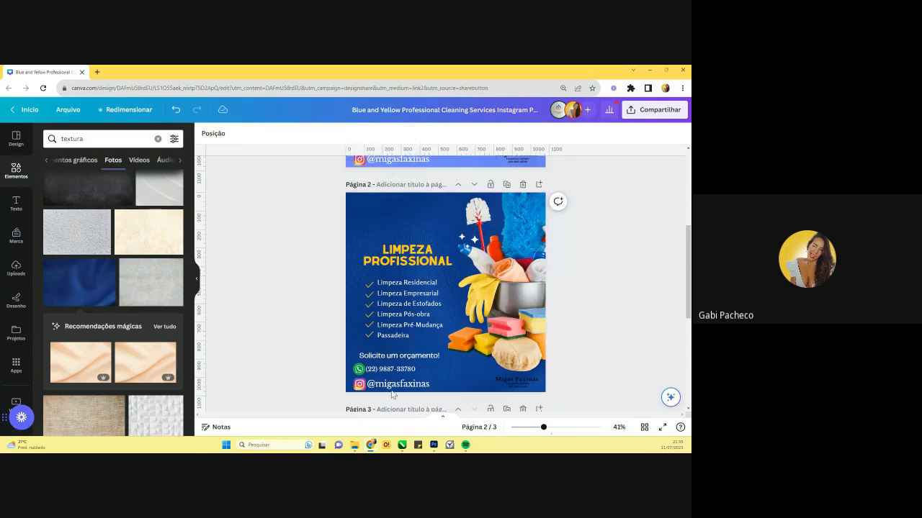
- Nudge the phone number text slightly away from the WhatsApp icon on page 2
left_click(359, 384)
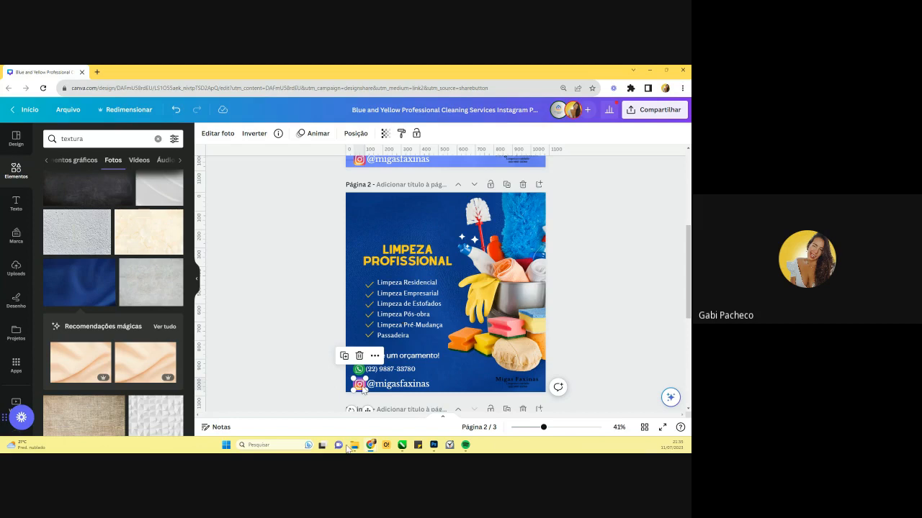
left_click(401, 368)
left_click_drag(402, 368, 404, 370)
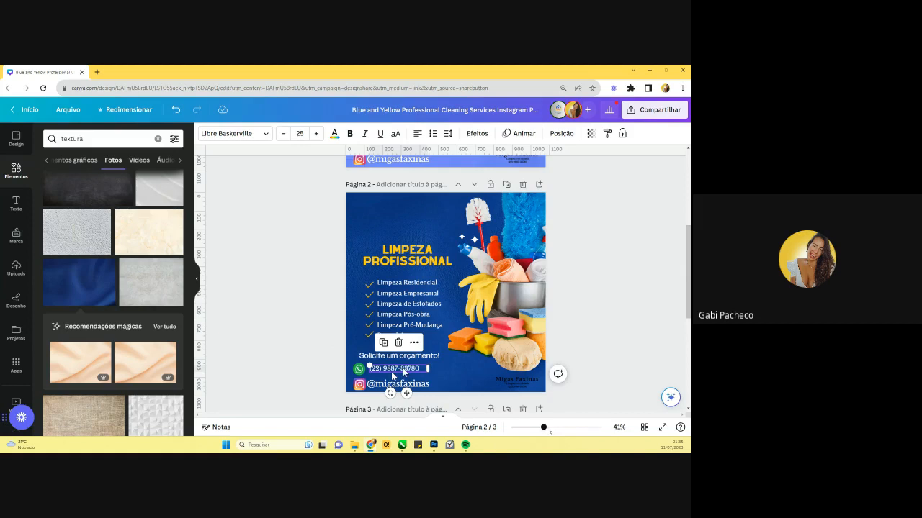
- Search the elements for "icon instagram" and limit the results to graphics
scroll(400, 370, "up", 1)
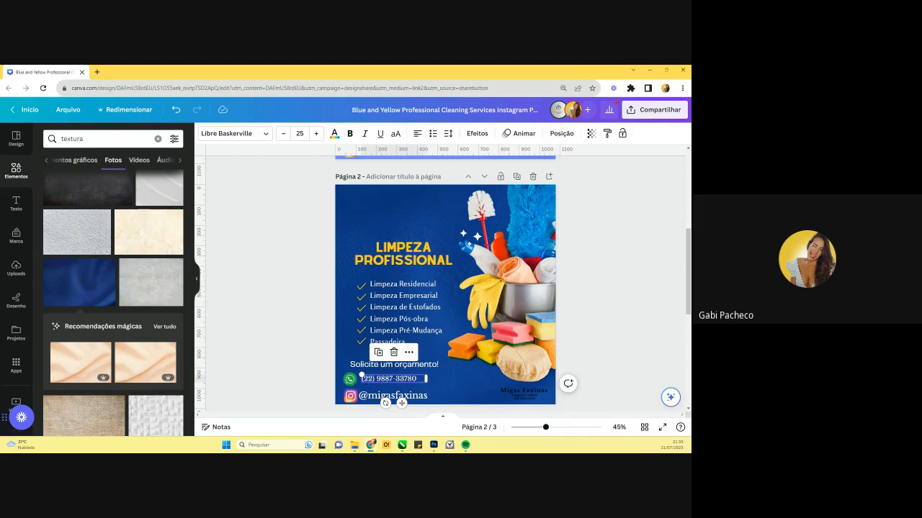
left_click_drag(547, 431, 559, 432)
scroll(251, 314, "down", 3)
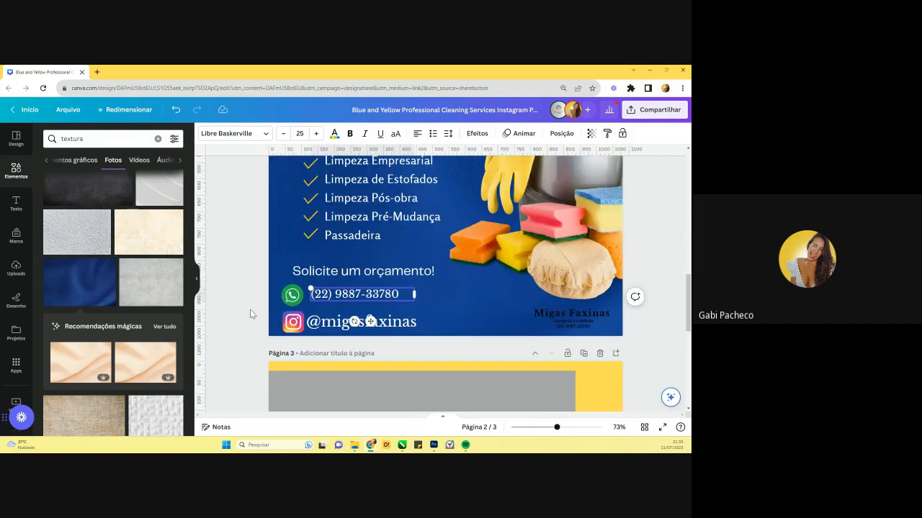
left_click(292, 295)
left_click(292, 323)
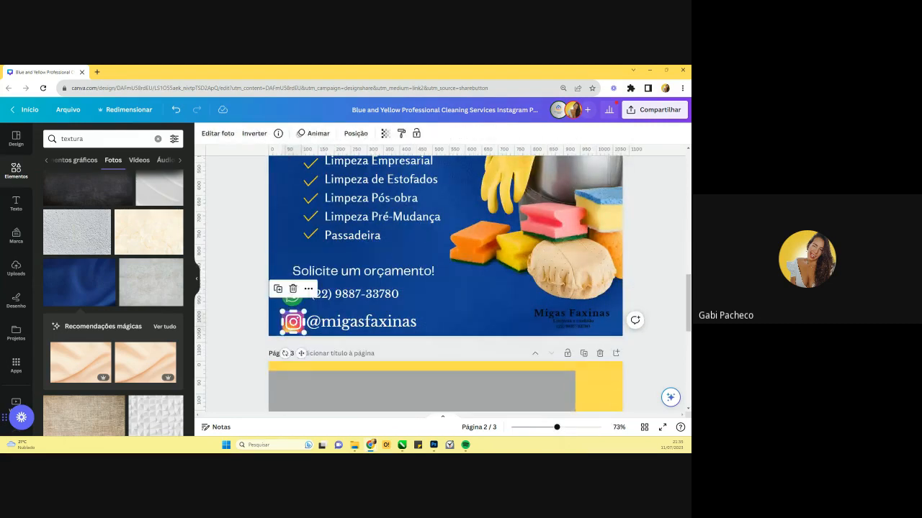
left_click(11, 172)
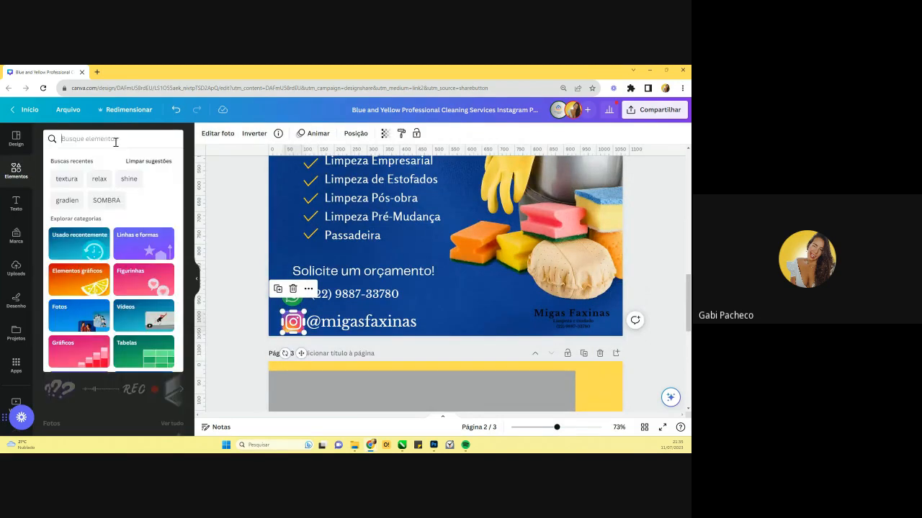
type("icon")
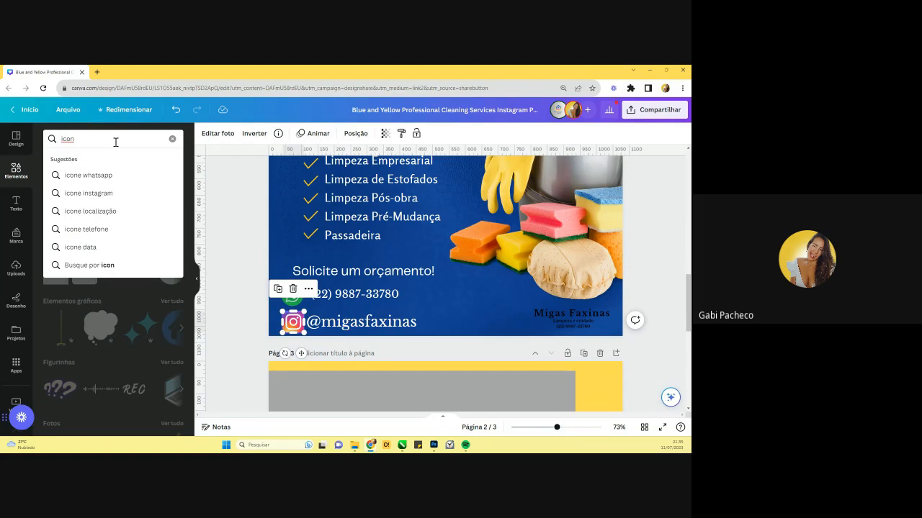
type("instagram")
key("Return")
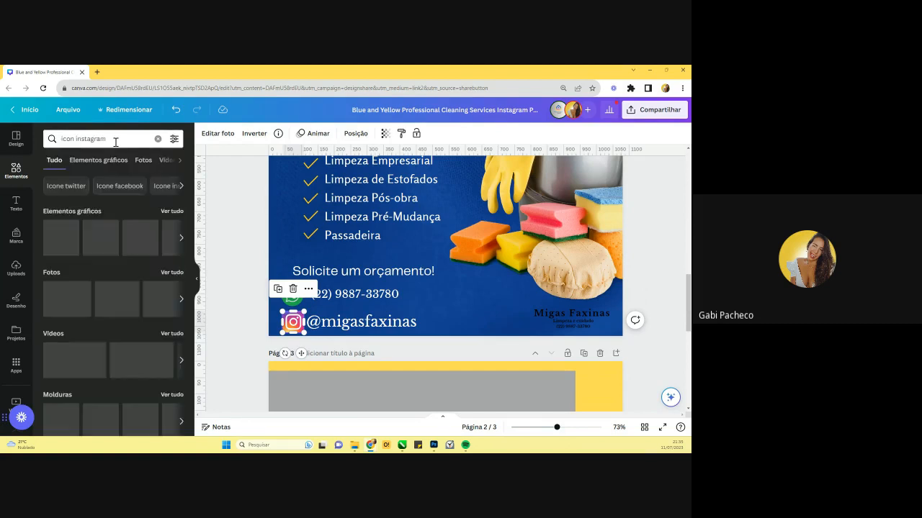
right_click(98, 167)
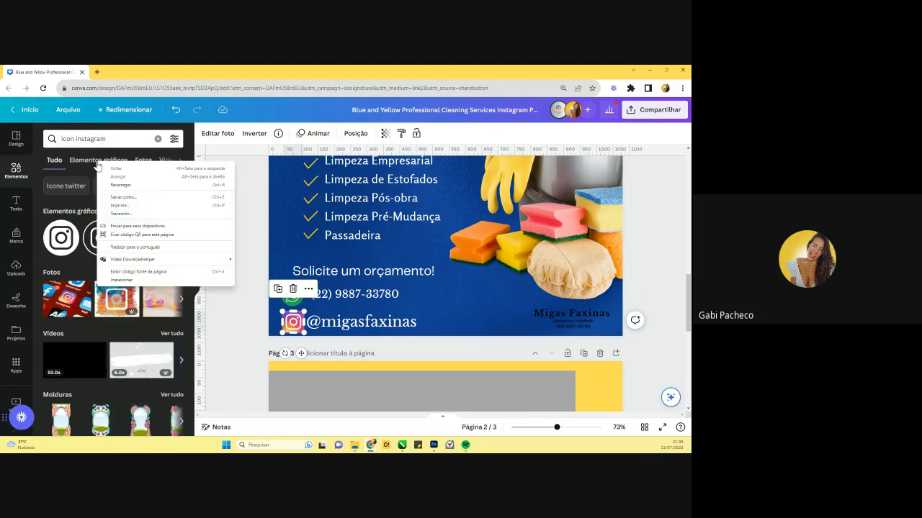
left_click(90, 165)
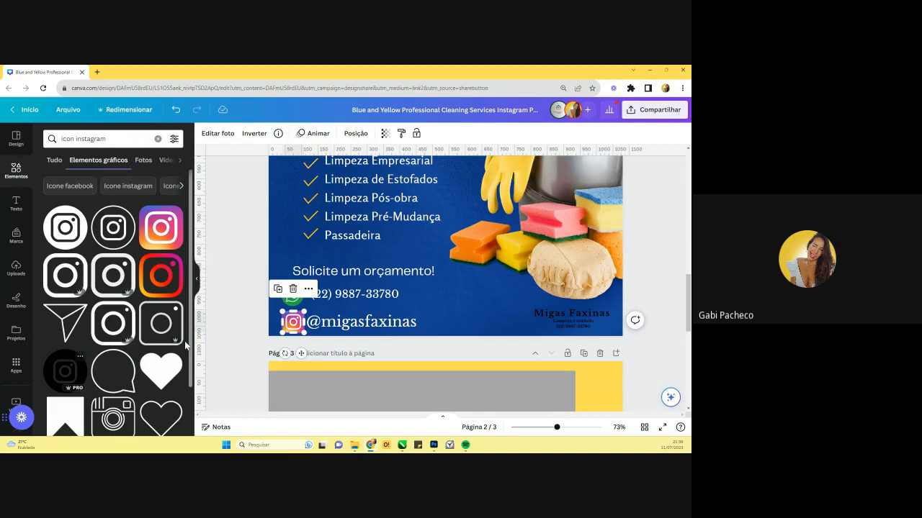
- Add the solid black round Instagram icon to page 2 and shrink it to about 82 px beside the phone number
left_click(65, 372)
left_click_drag(502, 220, 441, 185)
left_click(531, 261)
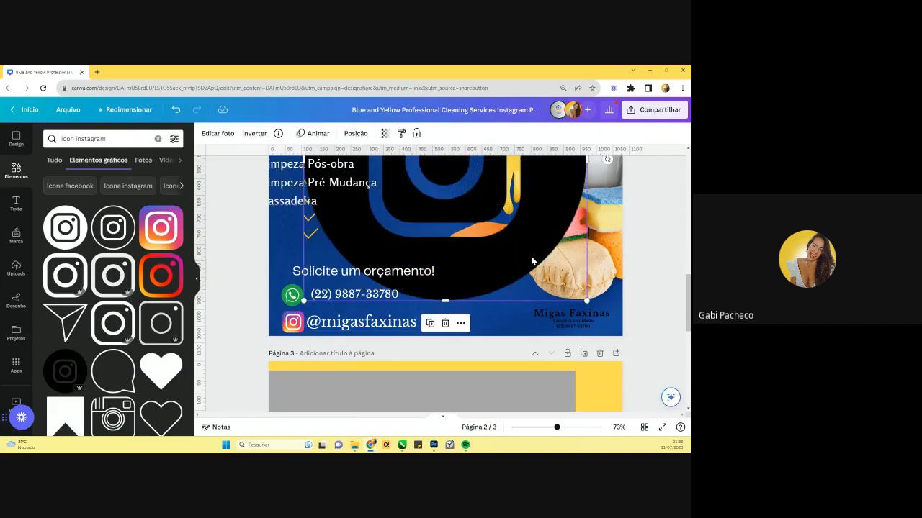
left_click_drag(531, 260, 518, 398)
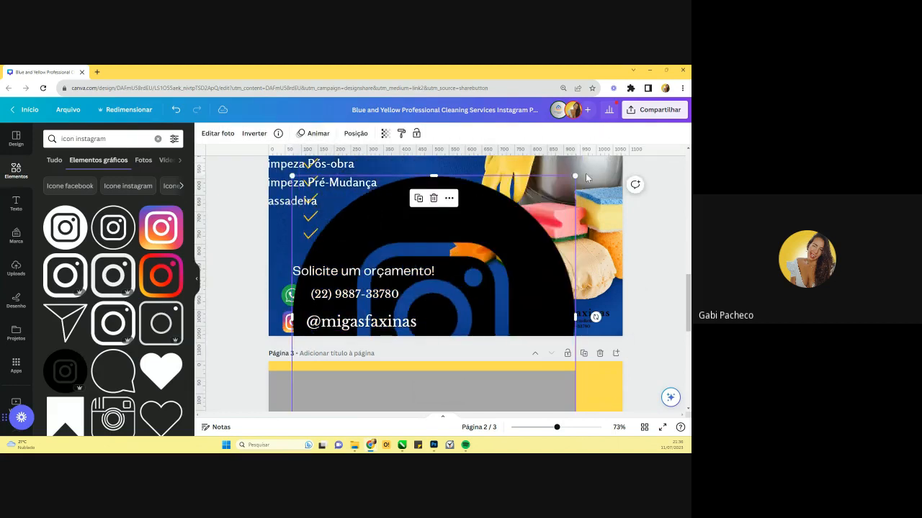
left_click_drag(574, 177, 493, 281)
left_click_drag(434, 311, 495, 236)
left_click_drag(561, 180, 475, 267)
mouse_move(461, 285)
left_mouse_down()
mouse_move(519, 227)
mouse_move(456, 285)
left_mouse_up()
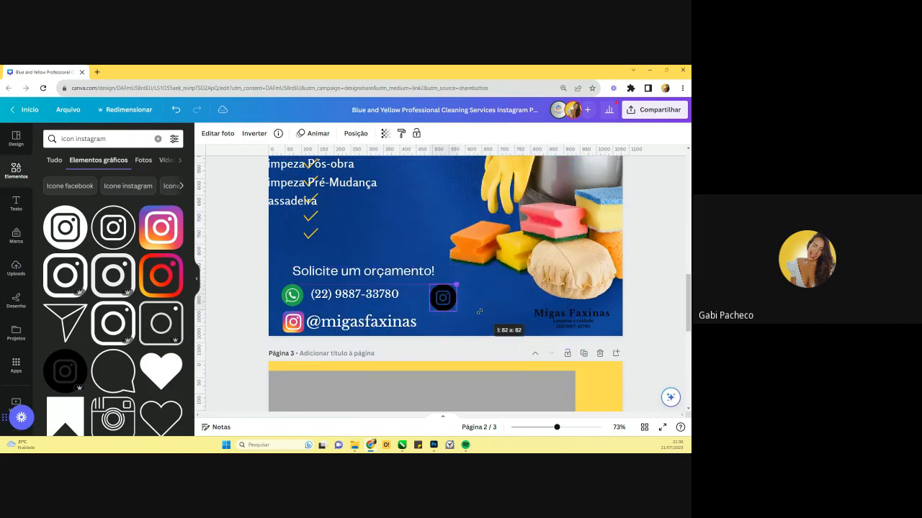
- Move the services list text back beside the yellow check marks on page 2
left_click(285, 211)
left_click_drag(286, 211, 350, 218)
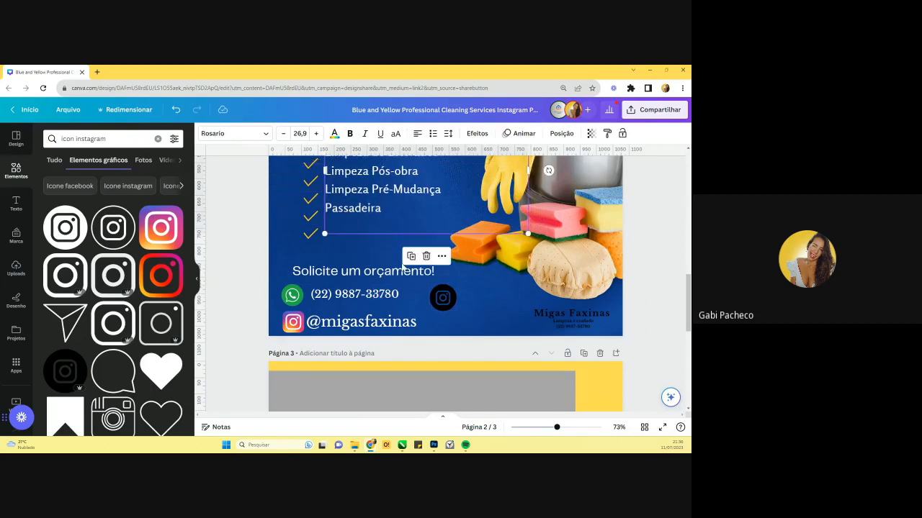
- Shrink the black round Instagram icon slightly, check its photo editing options and nudge it closer to the phone number
left_click(444, 303)
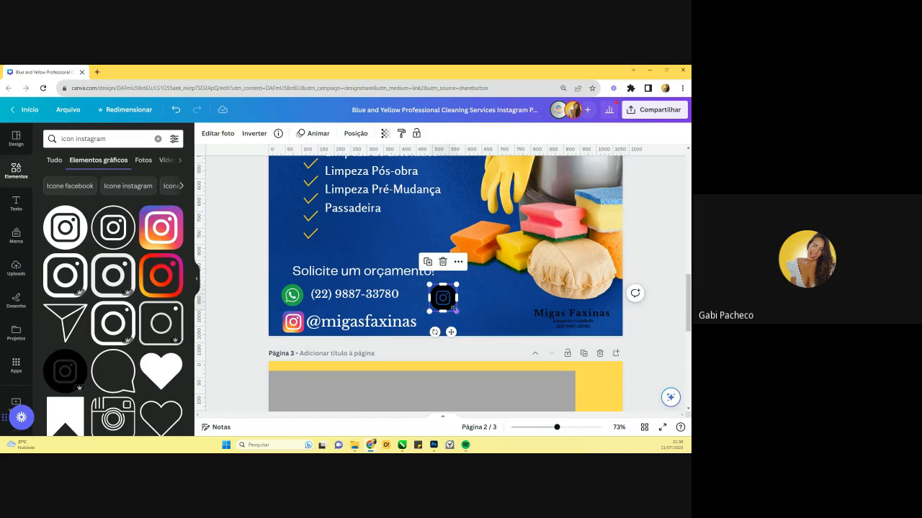
left_click_drag(454, 309, 449, 303)
scroll(324, 264, "down", 1)
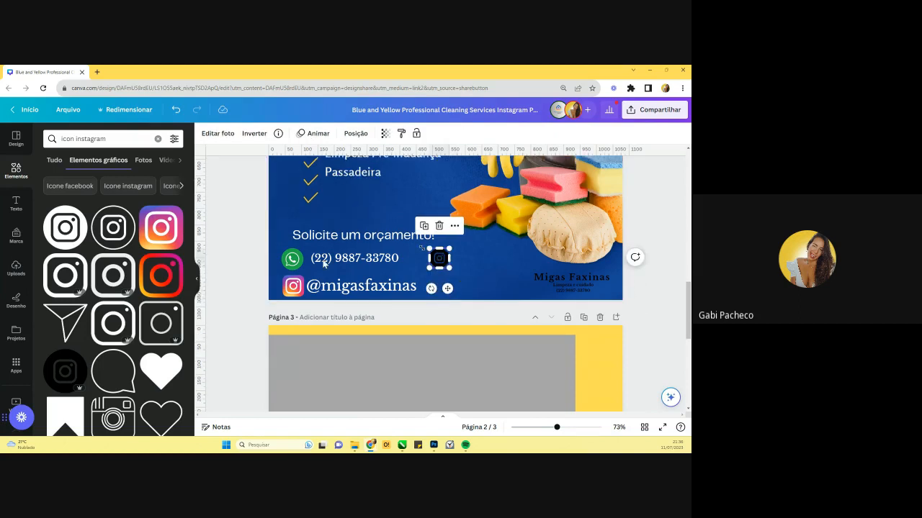
left_click(218, 134)
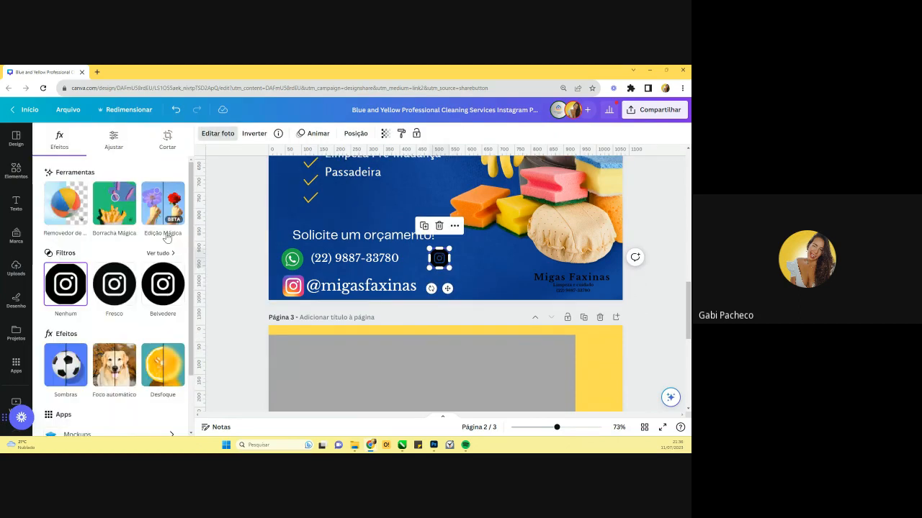
left_click(242, 235)
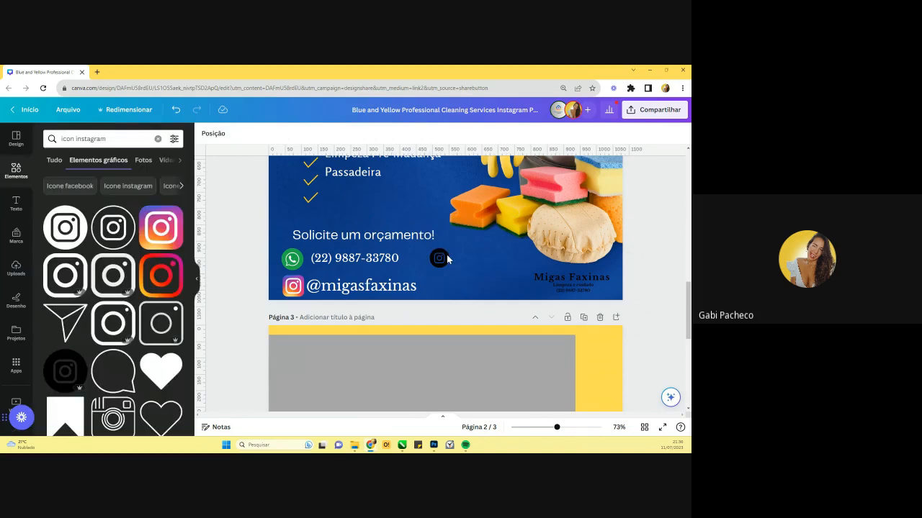
left_click(446, 257)
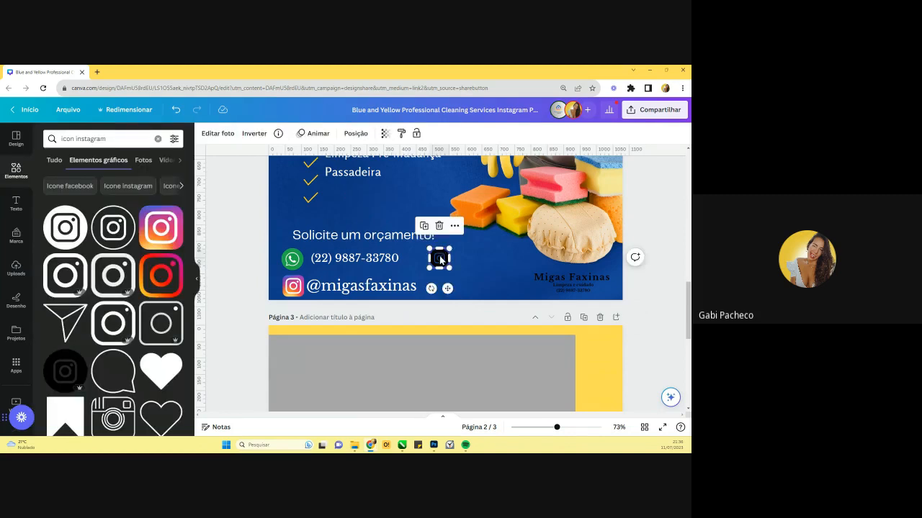
double_click(442, 258)
left_click(250, 240)
scroll(450, 281, "up", 1)
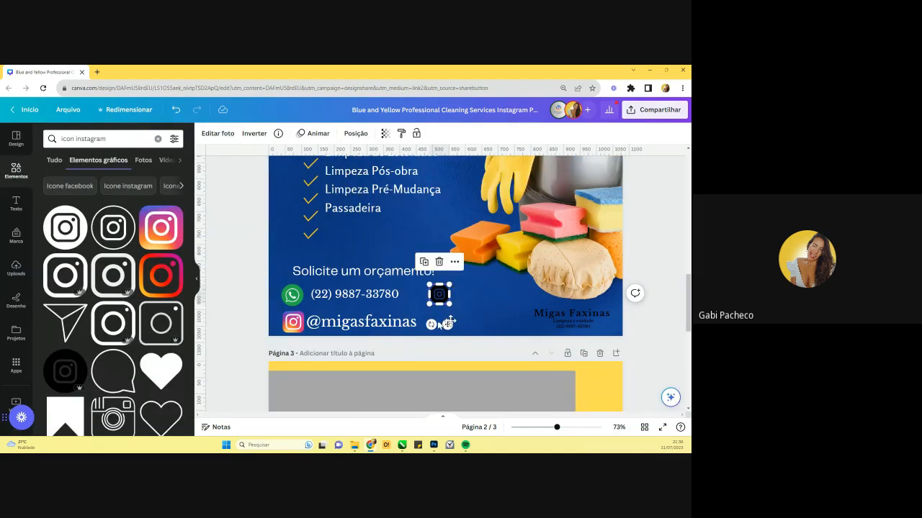
mouse_move(441, 301)
left_mouse_down()
mouse_move(454, 292)
mouse_move(426, 301)
left_mouse_up()
- Add the rounded-square outline Instagram icon and shrink it to about 116 px beside the black round icon
left_click(126, 324)
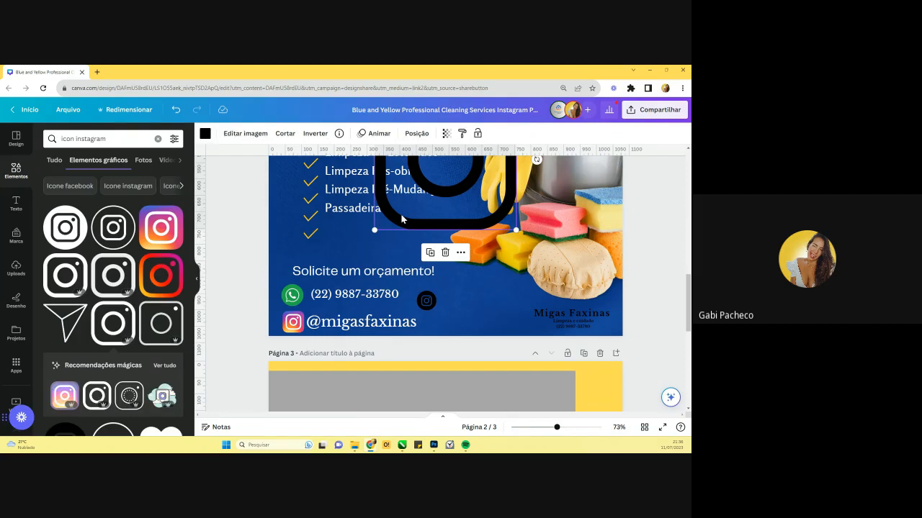
left_click_drag(402, 218, 360, 298)
left_click_drag(474, 168, 375, 269)
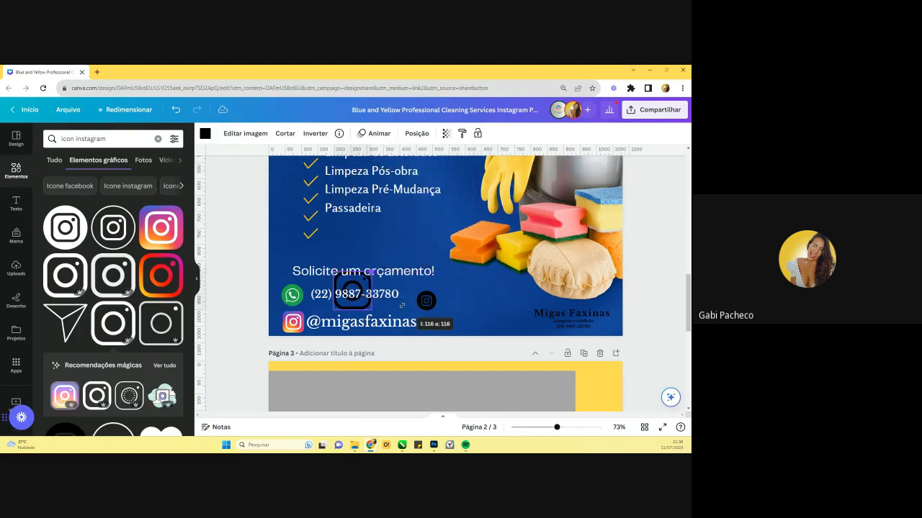
left_click_drag(358, 303, 465, 307)
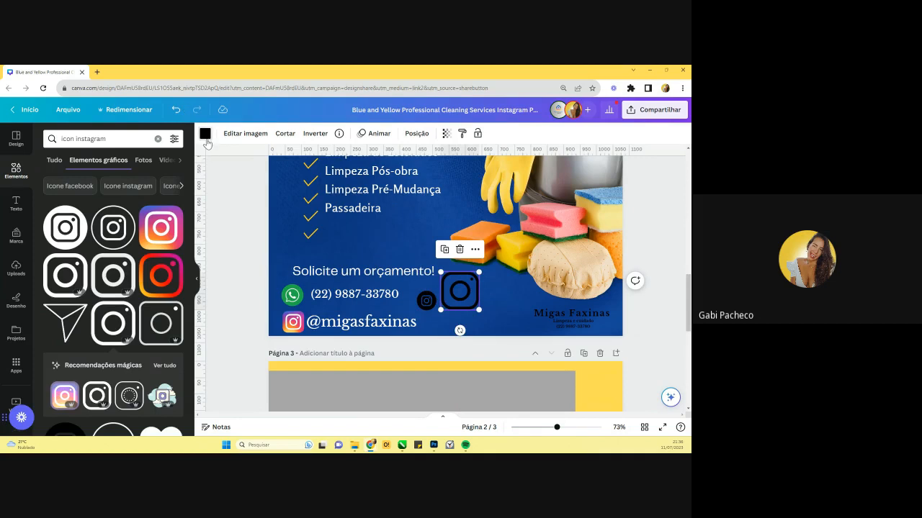
- Recolour the outline Instagram icon with the document's golden yellow and shrink it to the black icon's size
left_click(206, 135)
left_click(52, 213)
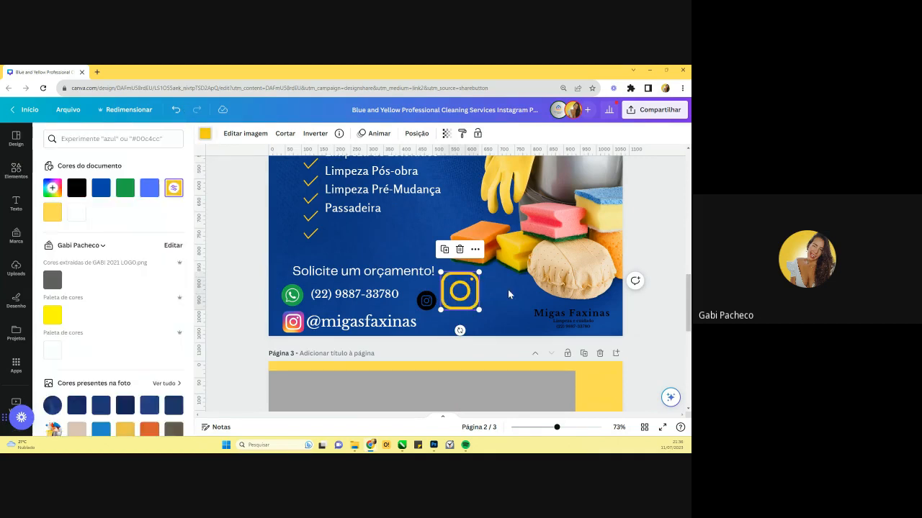
left_click_drag(480, 272, 470, 301)
- Delete the black round Instagram icon beside the phone number
left_click(425, 302)
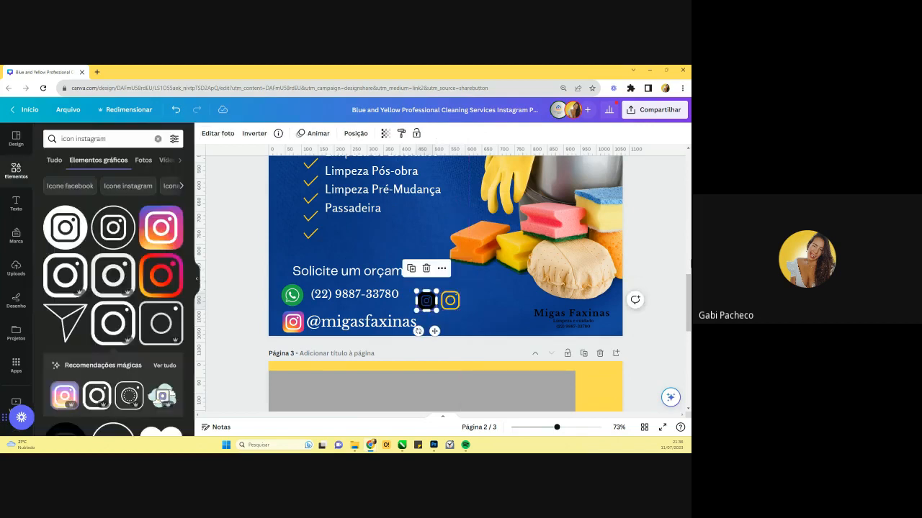
key("Delete")
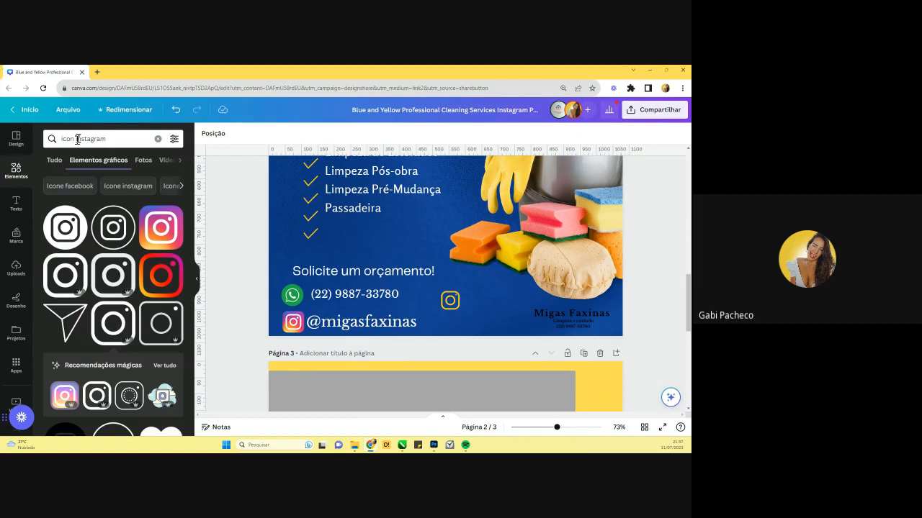
- Search the graphic elements for "icon whatsapp"
left_click_drag(77, 139, 135, 137)
type("wh")
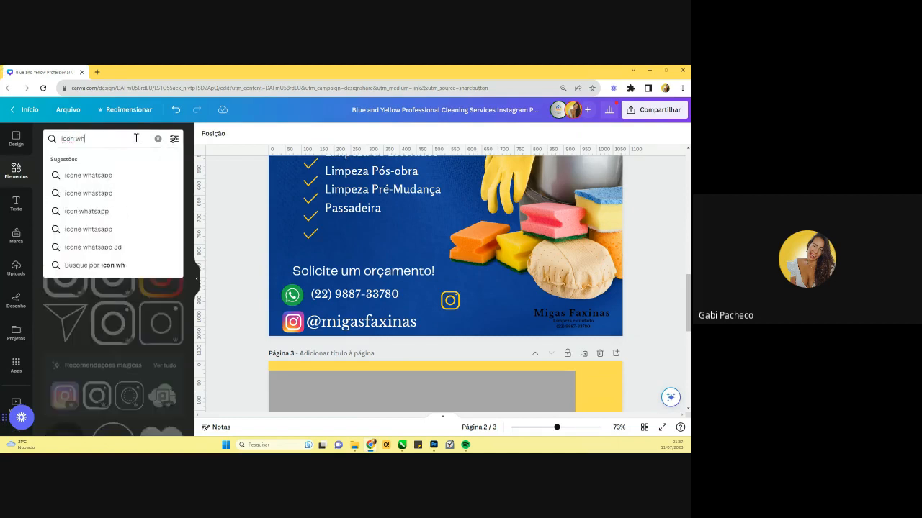
type("atsapp")
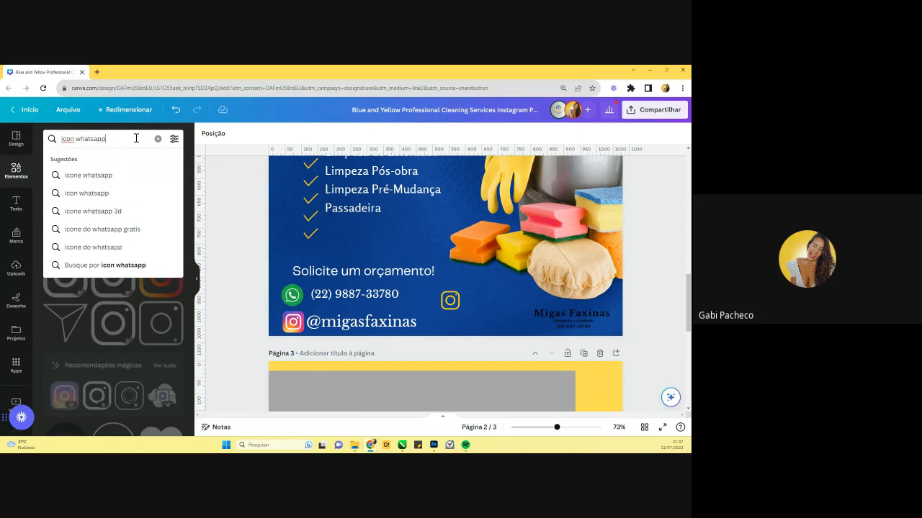
key("Return")
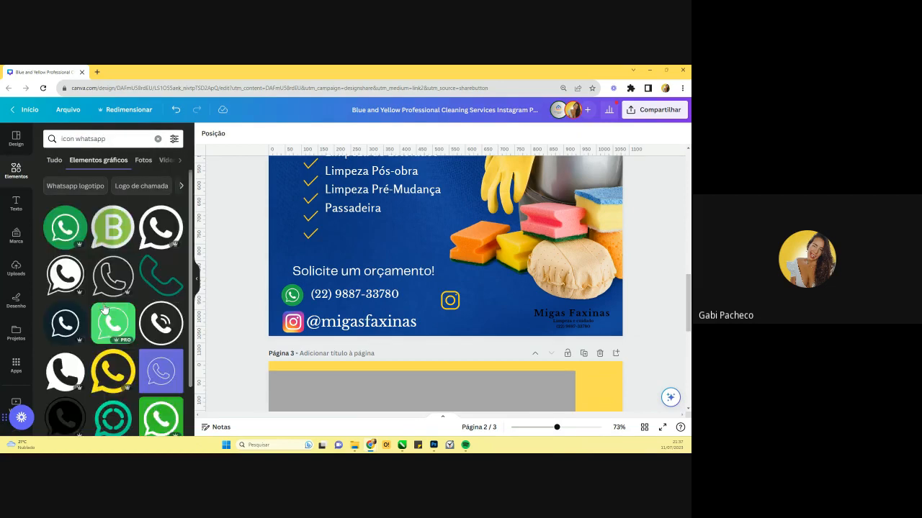
- Add the Instagram icon outlined in a circle and its matching recommended WhatsApp icon to page 2
scroll(119, 324, "down", 2)
scroll(119, 323, "down", 2)
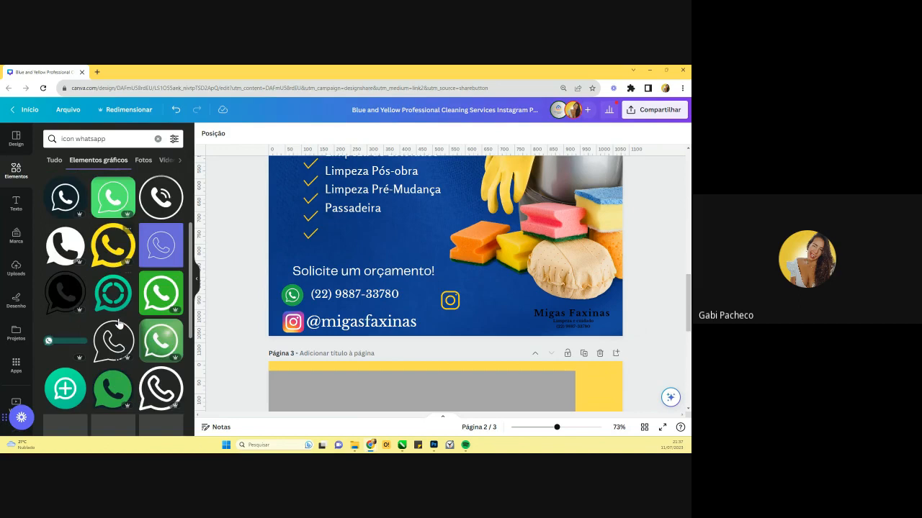
scroll(120, 323, "down", 1)
scroll(120, 324, "down", 5)
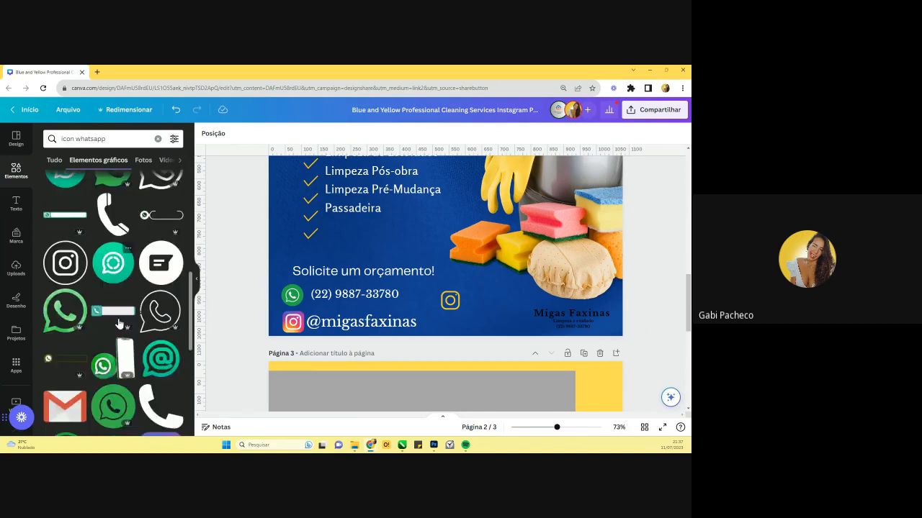
scroll(119, 324, "down", 2)
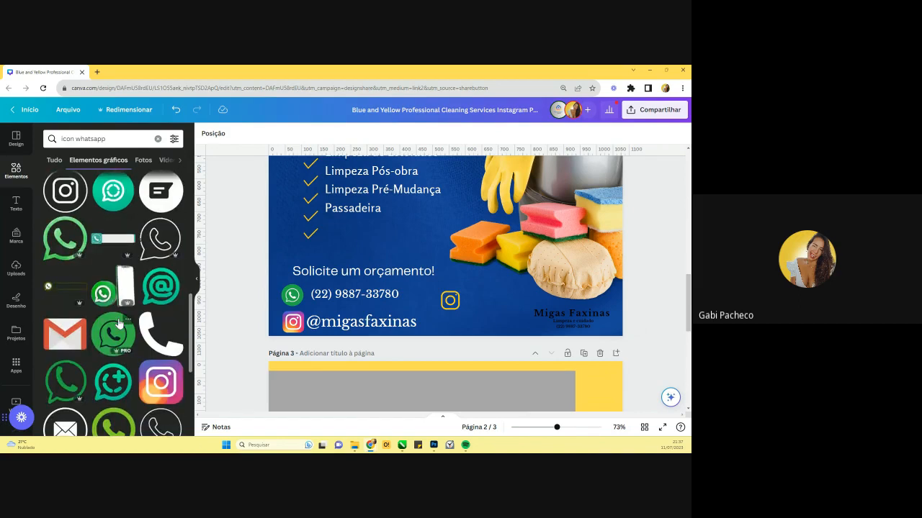
scroll(120, 324, "up", 1)
scroll(120, 323, "up", 2)
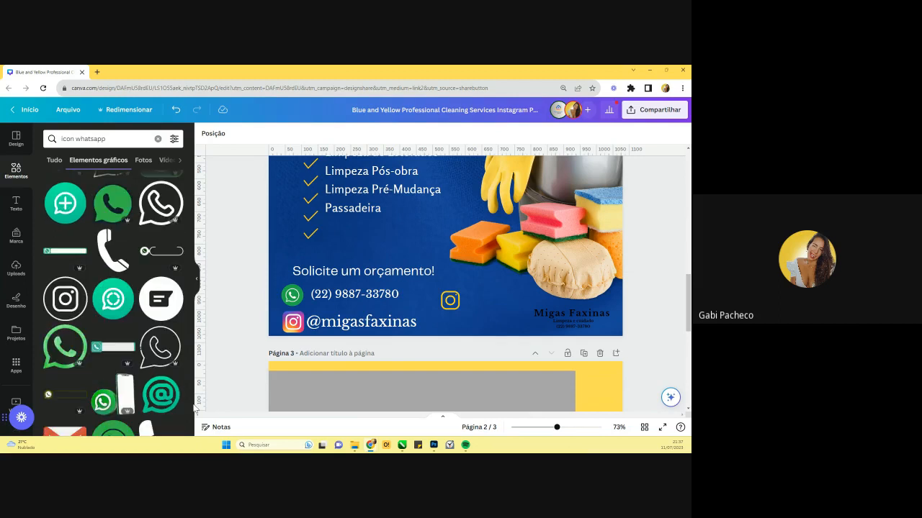
left_click(80, 310)
left_click_drag(435, 219, 403, 269)
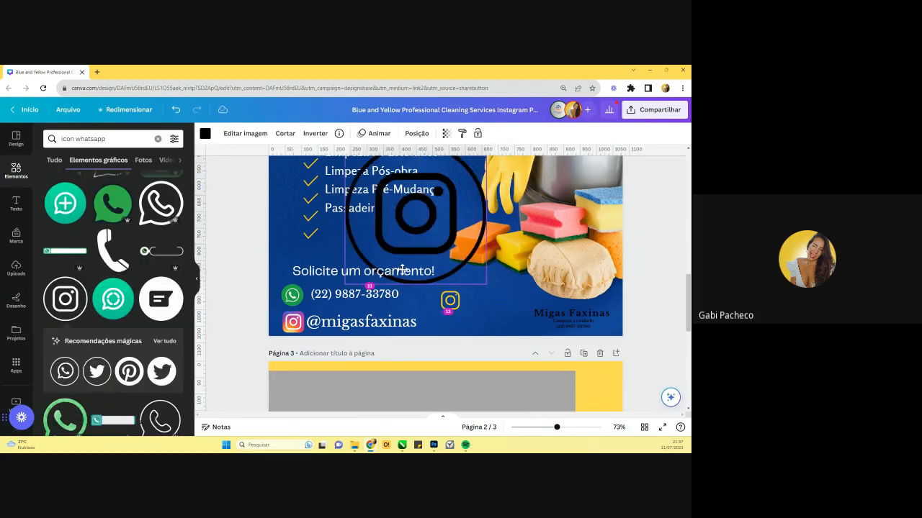
left_click(69, 366)
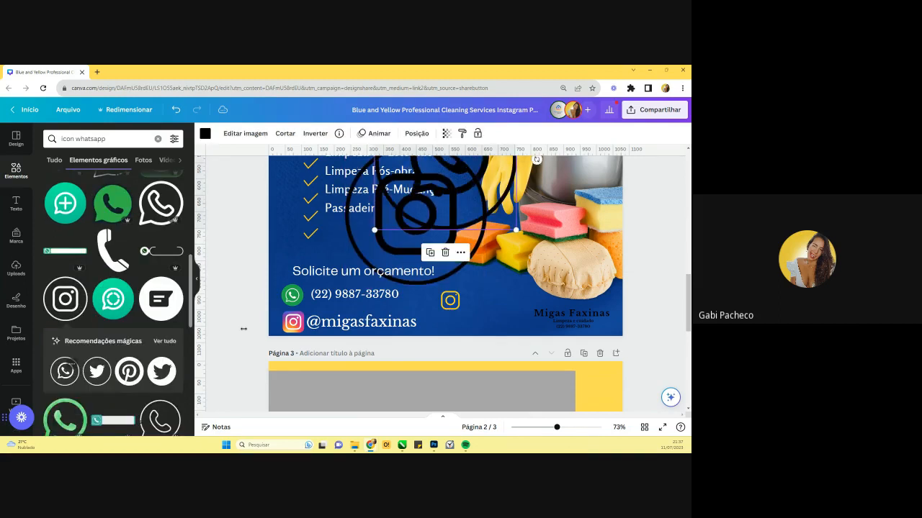
- Replace the yellow Instagram icon with the two circled outline icons, shrunk to about 52 px side by side near the Instagram handle
left_click(453, 306)
left_click_drag(458, 202, 509, 322)
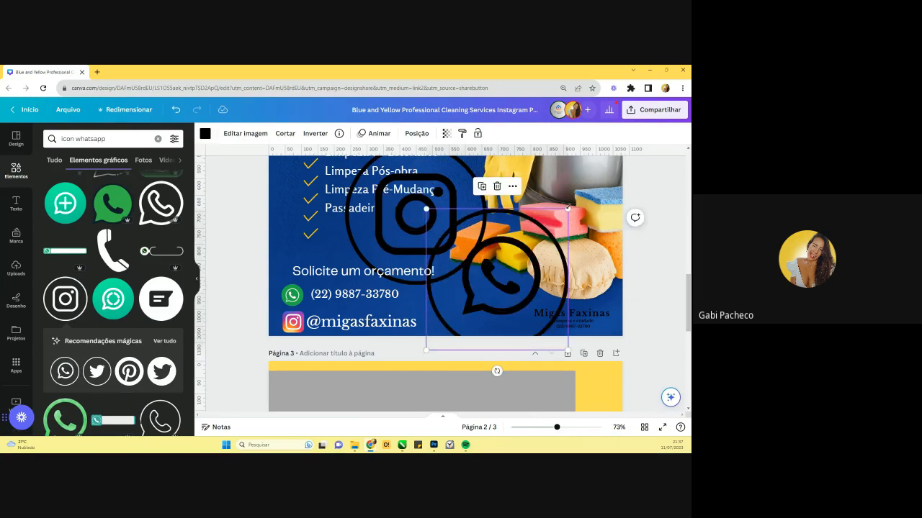
left_click_drag(568, 209, 455, 315)
left_click_drag(460, 262, 518, 290)
left_click_drag(545, 170, 468, 321)
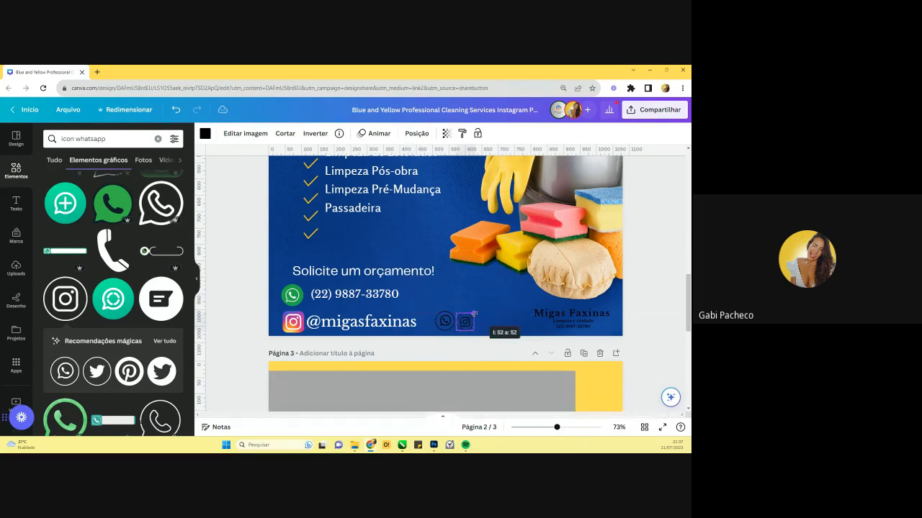
left_click(446, 328)
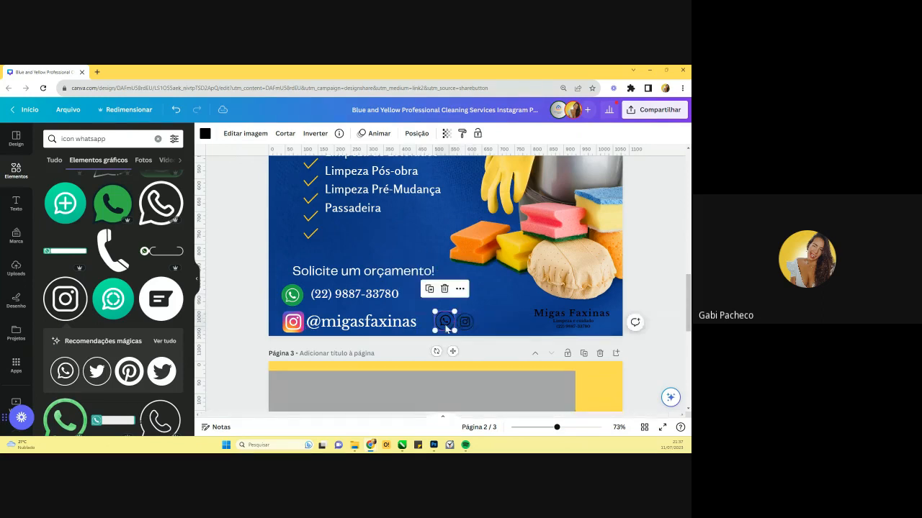
left_click_drag(434, 311, 436, 312)
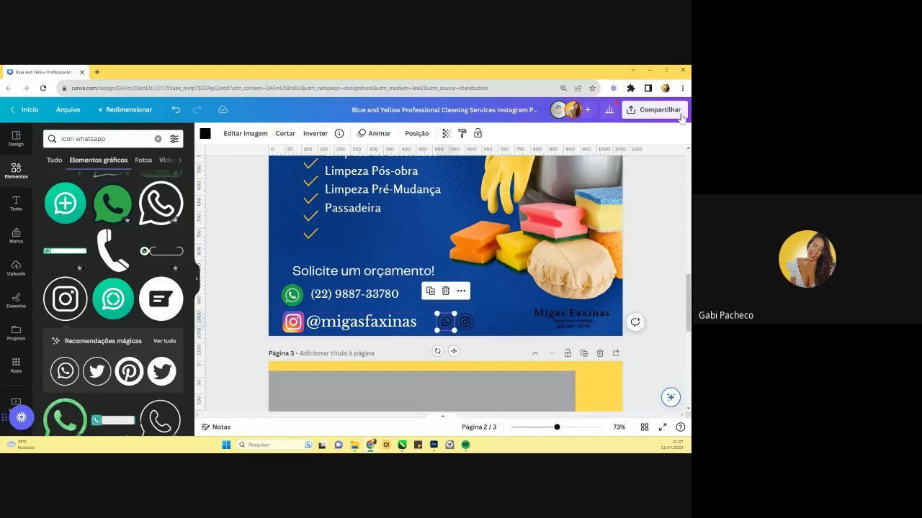
- Recolour the small circled Instagram icon beside the Instagram handle white
left_click(682, 88)
left_click(660, 175)
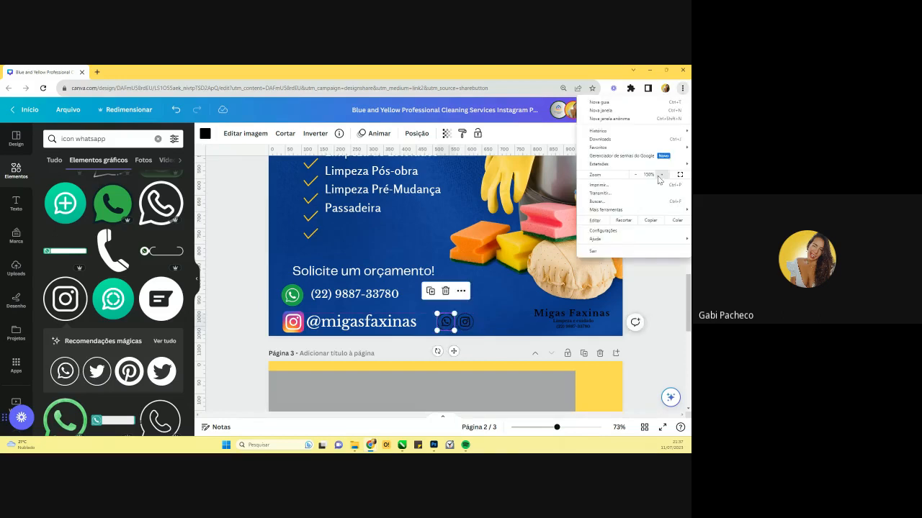
left_click(544, 327)
left_click(512, 296)
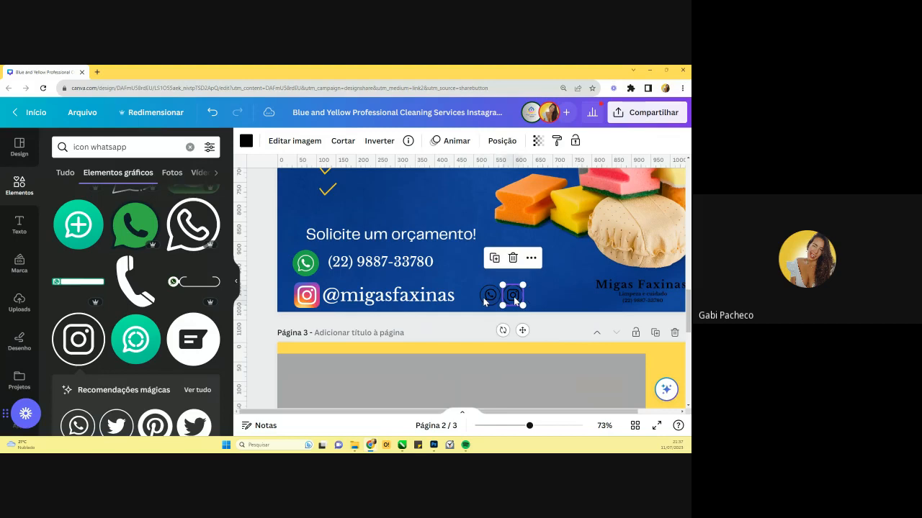
left_click(459, 294)
left_click(498, 297)
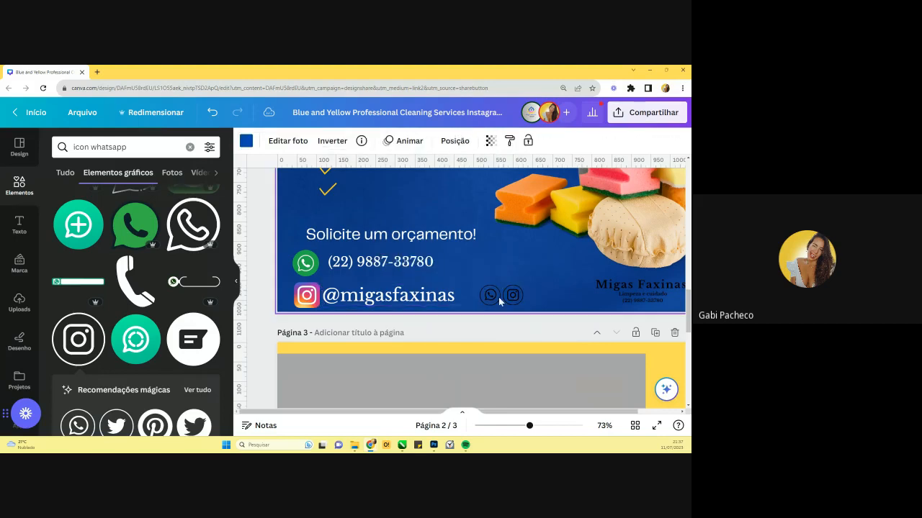
left_click_drag(498, 296, 512, 323)
left_click(514, 296)
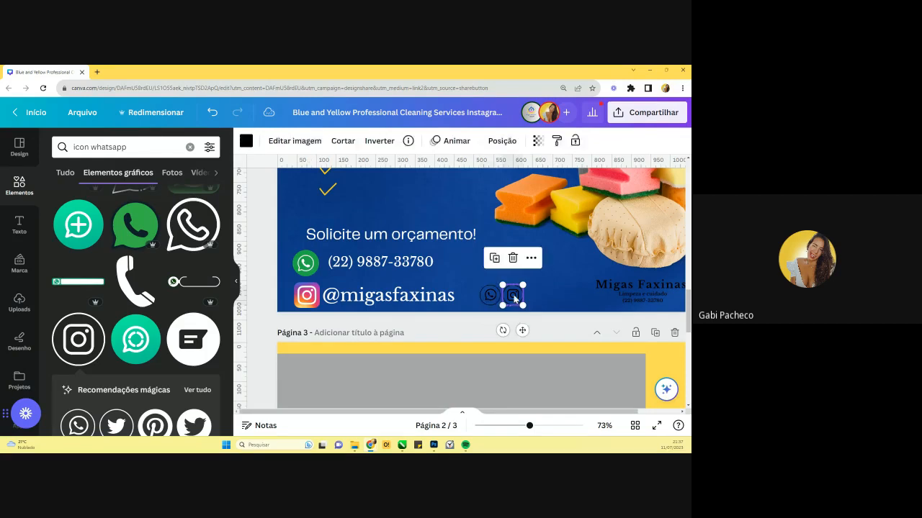
left_click(246, 140)
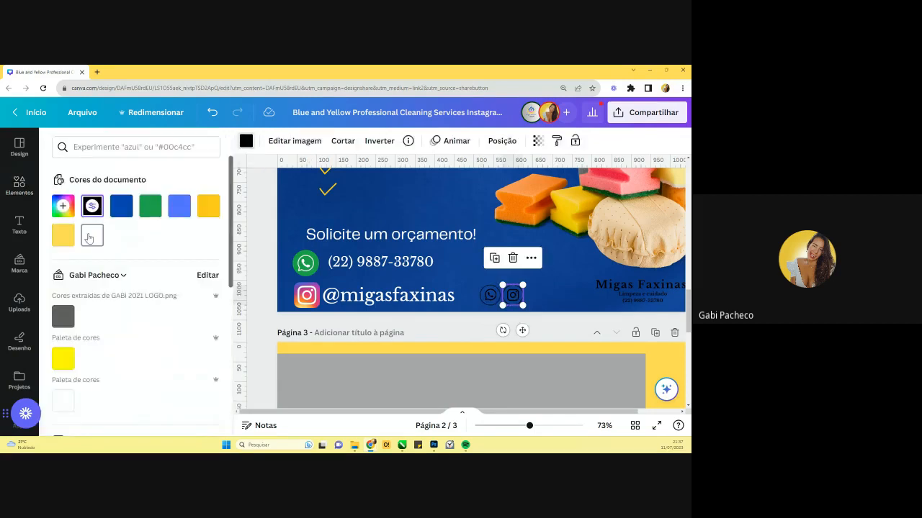
left_click(89, 237)
- Recolour the small circled WhatsApp icon beside the Instagram handle in the document's golden yellow
left_click(490, 295)
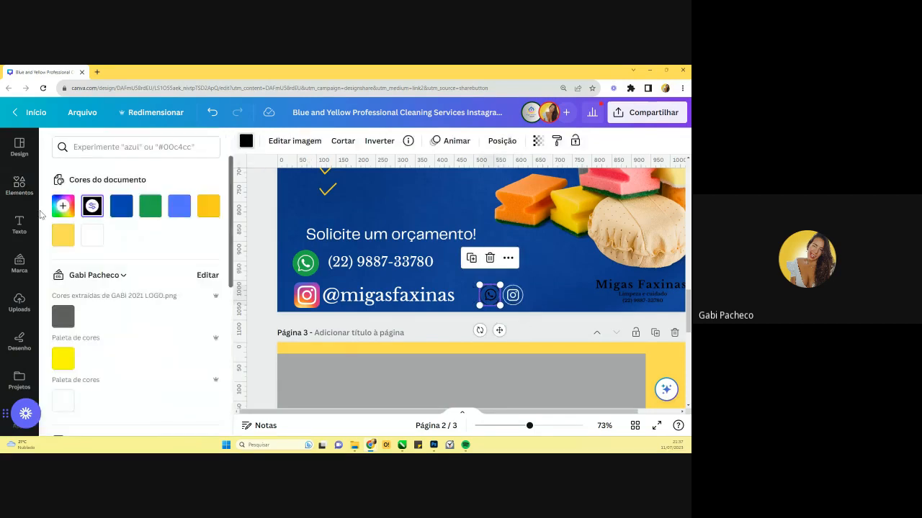
left_click(92, 235)
left_click(209, 206)
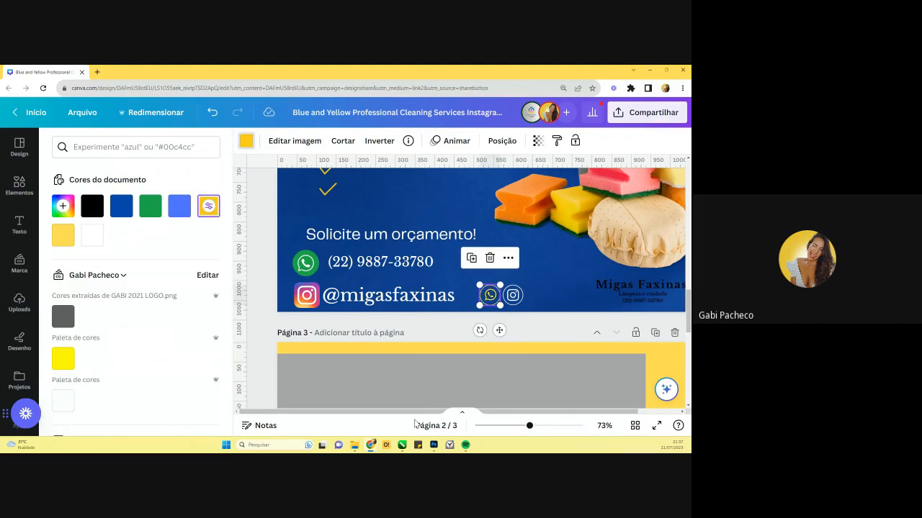
- Recolour the small circled Instagram icon pink #FF65C3, sampled from the hand in the Migas Faxinas logo on page 3
scroll(461, 346, "down", 4)
scroll(516, 269, "up", 3)
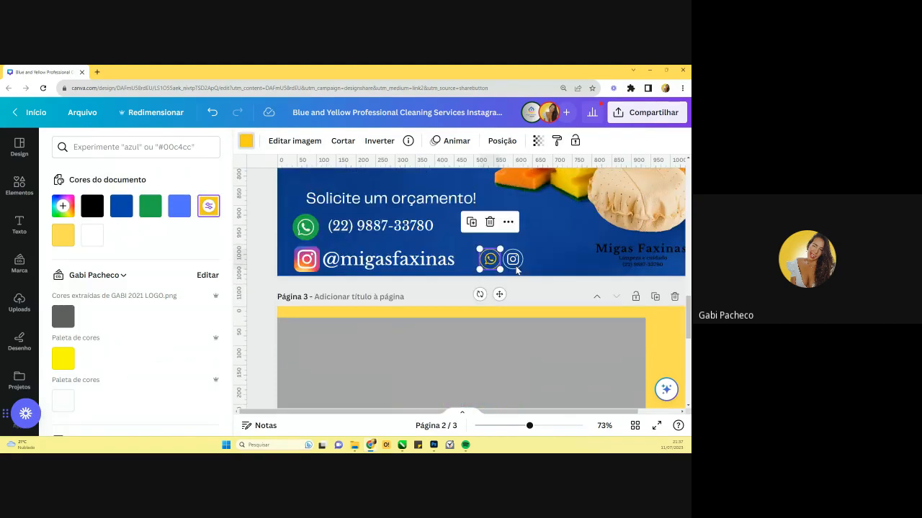
left_click(514, 263)
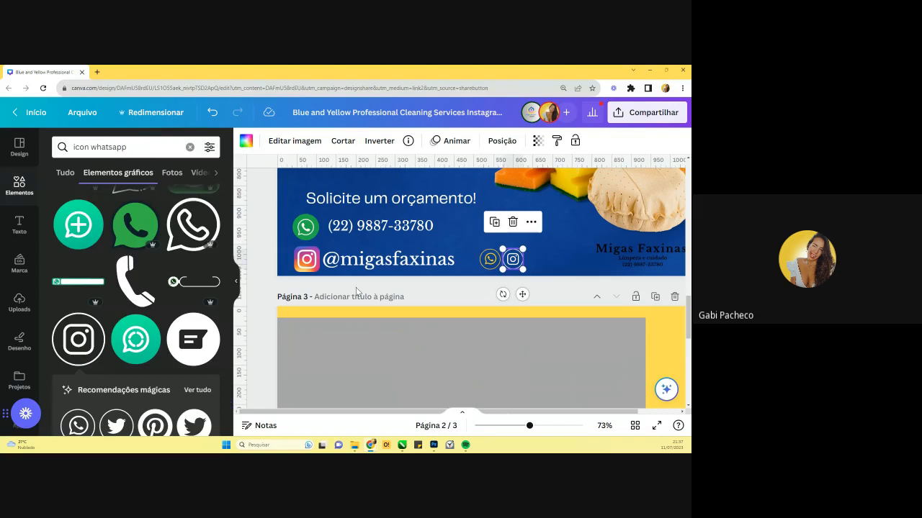
scroll(430, 349, "down", 4)
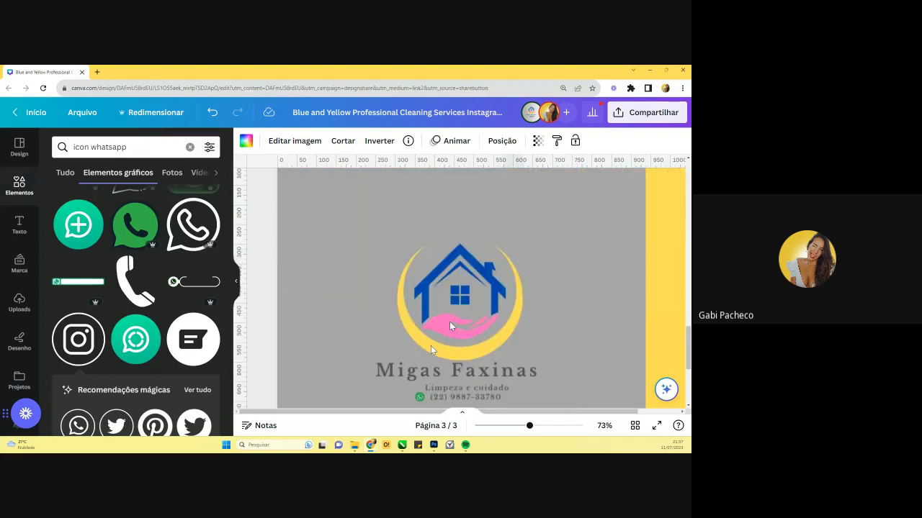
left_click(246, 142)
left_click(62, 239)
double_click(91, 235)
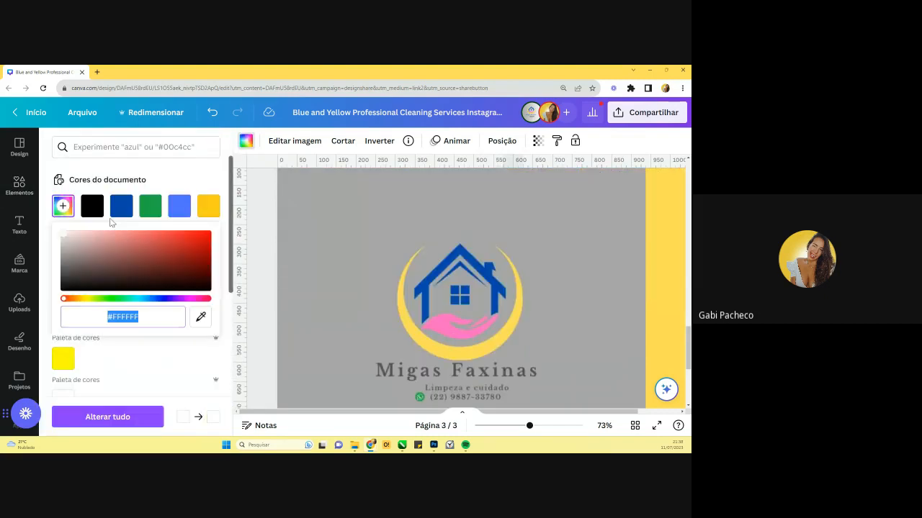
left_click(201, 316)
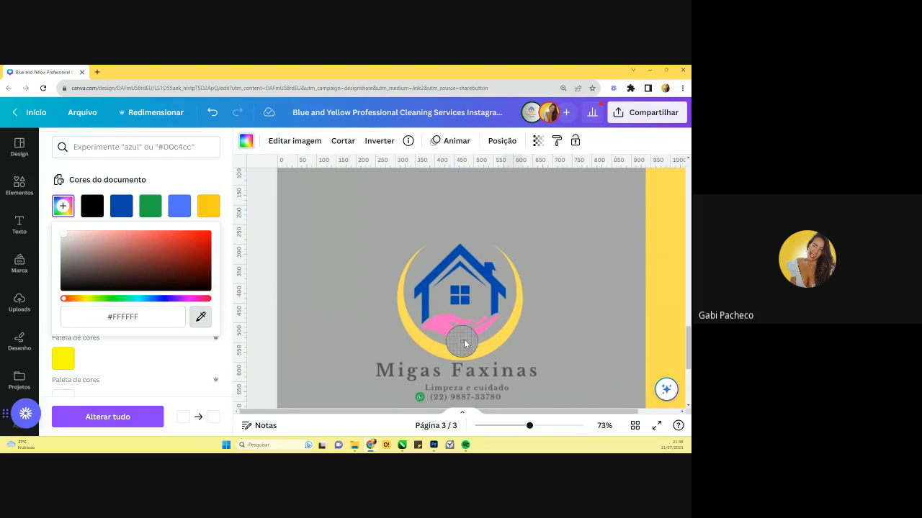
left_click(464, 344)
scroll(440, 323, "up", 5)
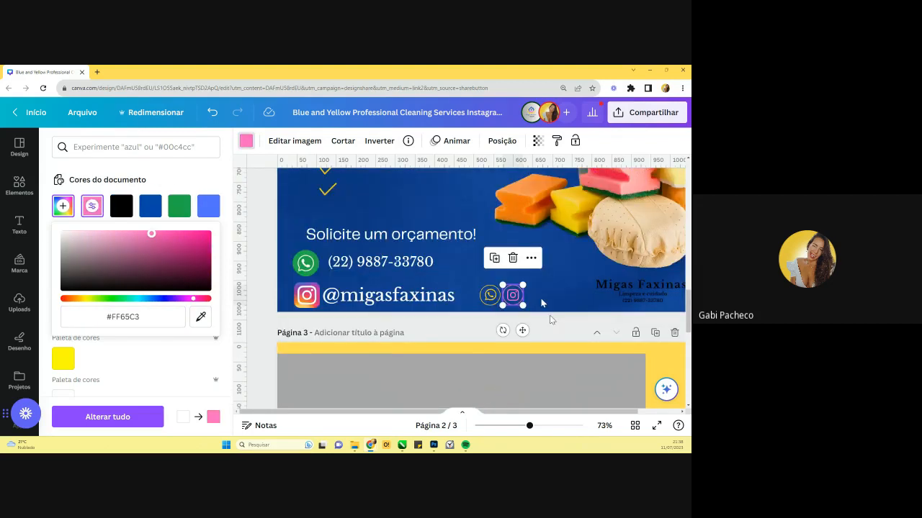
left_click(549, 319)
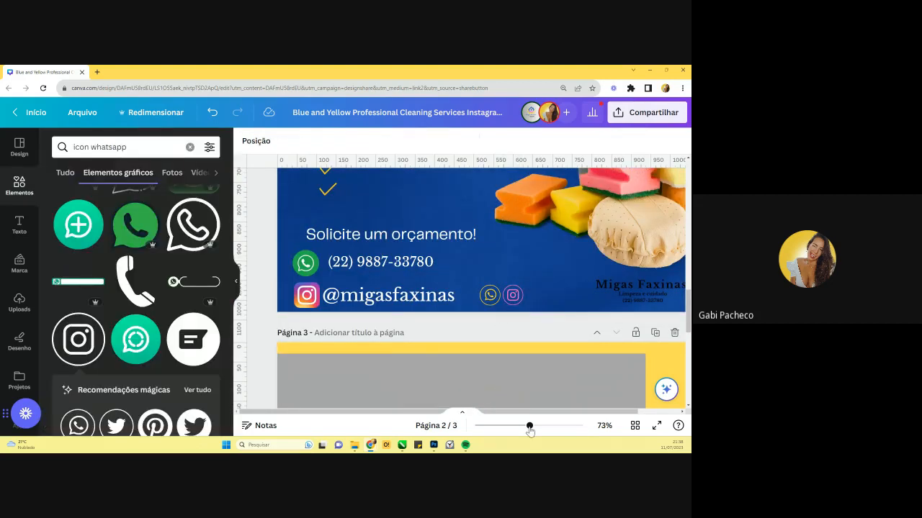
- Delete the green WhatsApp and gradient Instagram icons and move the two circled outline icons into their places beside the phone number and handle
left_click_drag(529, 425, 512, 426)
scroll(523, 333, "up", 2)
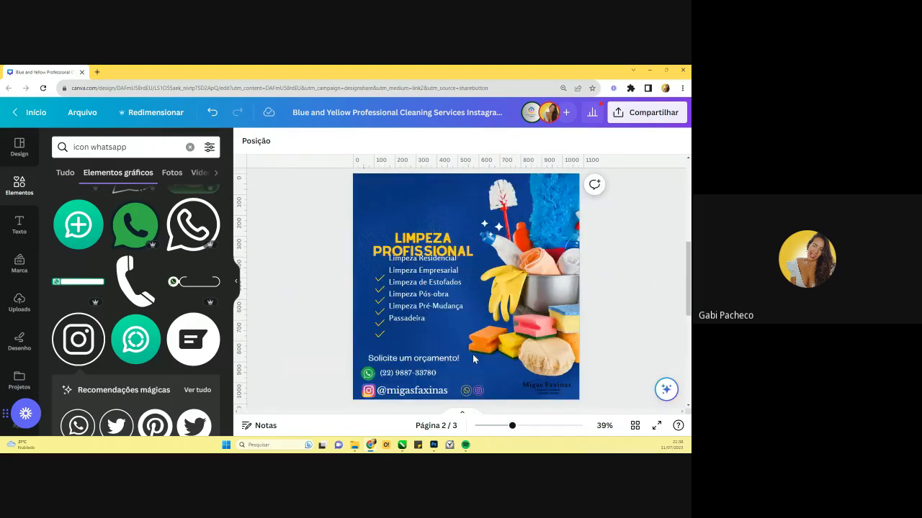
left_click_drag(514, 427, 530, 426)
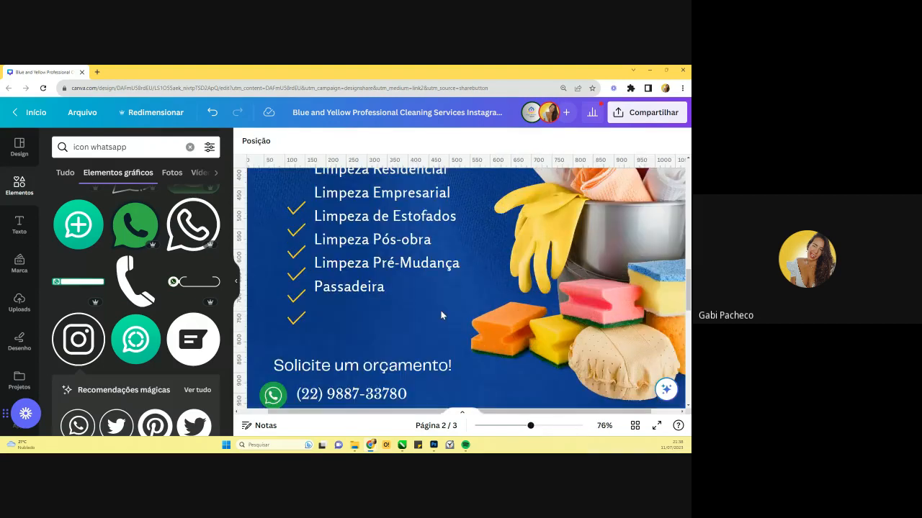
scroll(441, 311, "down", 2)
left_click(274, 290)
key("Delete")
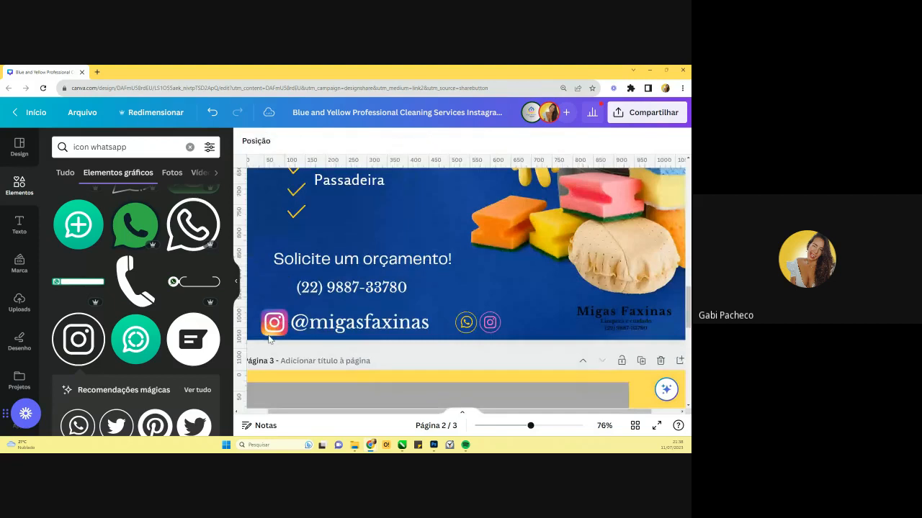
left_click(271, 333)
key("Delete")
left_click_drag(476, 325, 288, 289)
left_click_drag(490, 322, 291, 324)
- Remove the @ from the migasfaxinas handle and shift the text to sit just beside the circled Instagram icon
double_click(317, 326)
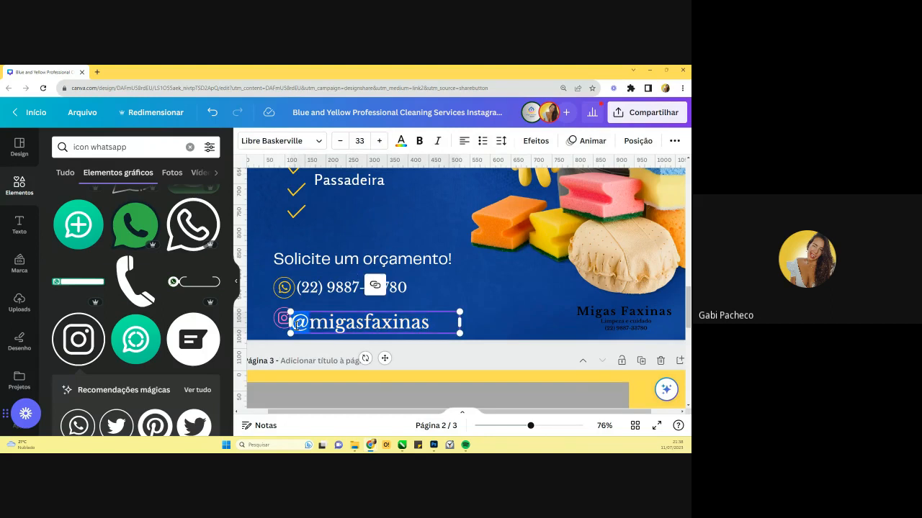
key("BackSpace")
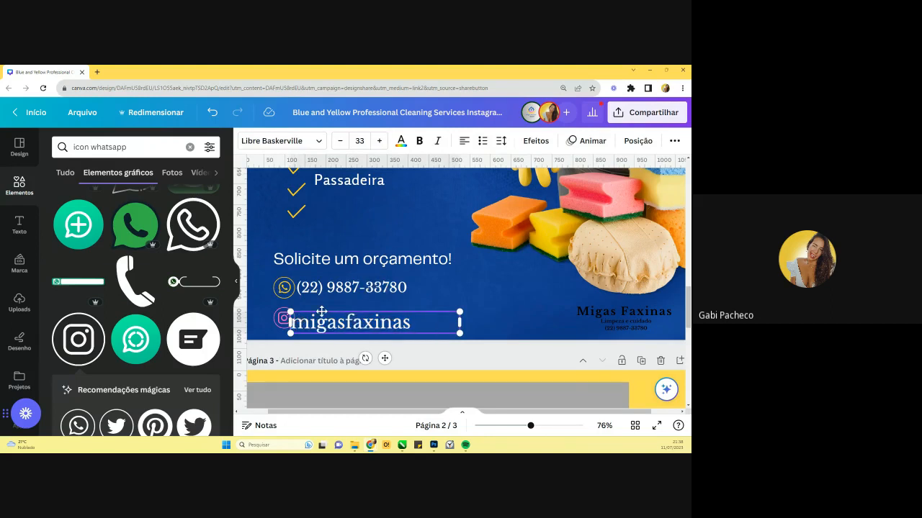
left_click_drag(321, 311, 330, 309)
left_click(293, 352)
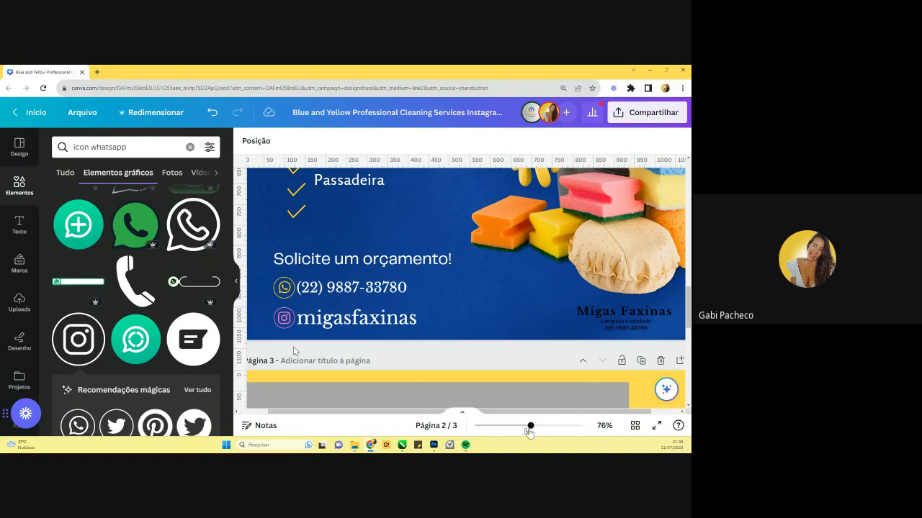
- Recolour the circled Instagram icon beside the handle golden yellow to match the WhatsApp icon
left_click_drag(530, 426, 521, 426)
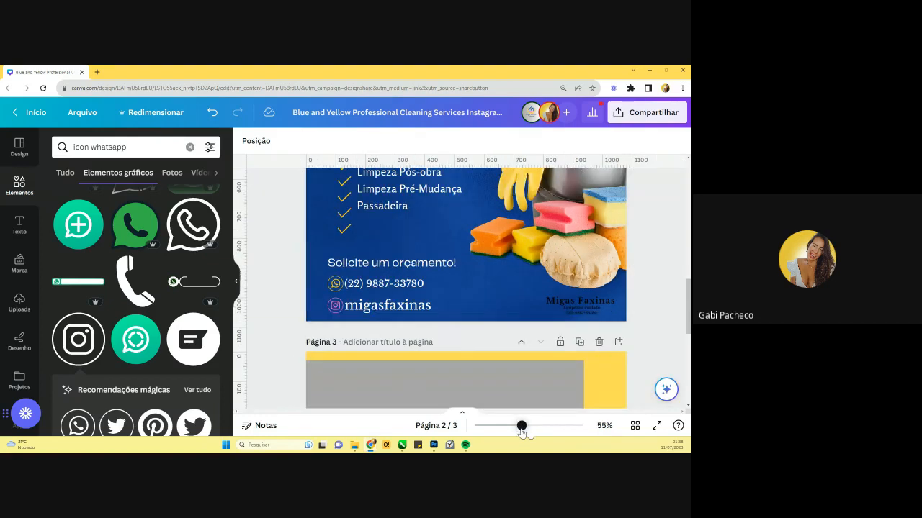
scroll(118, 290, "up", 2)
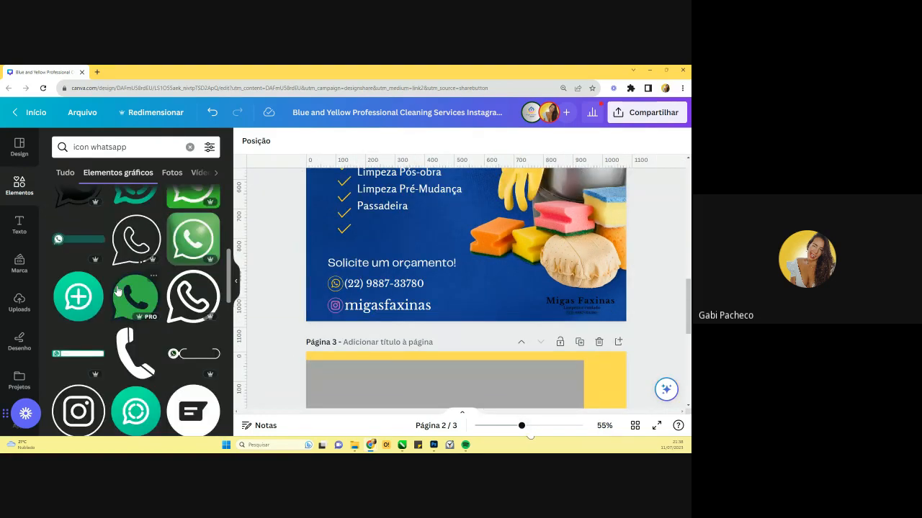
scroll(118, 290, "up", 2)
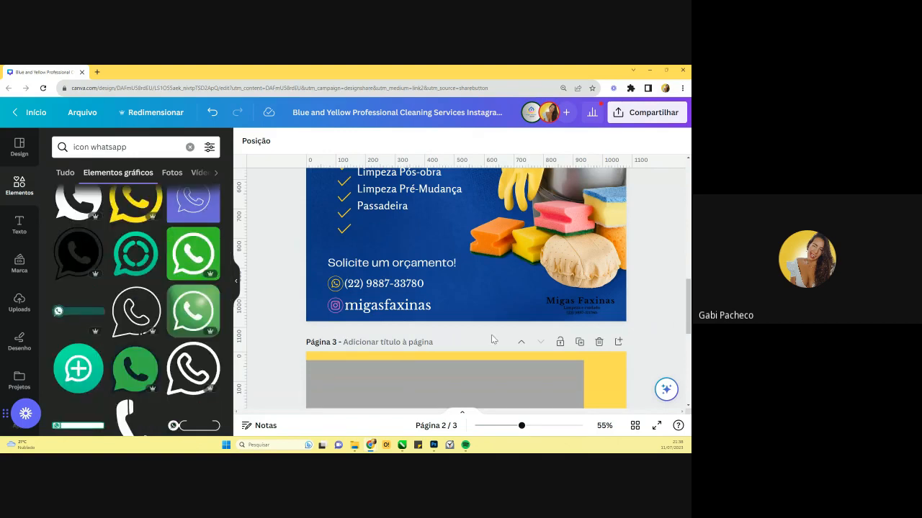
scroll(491, 334, "up", 1)
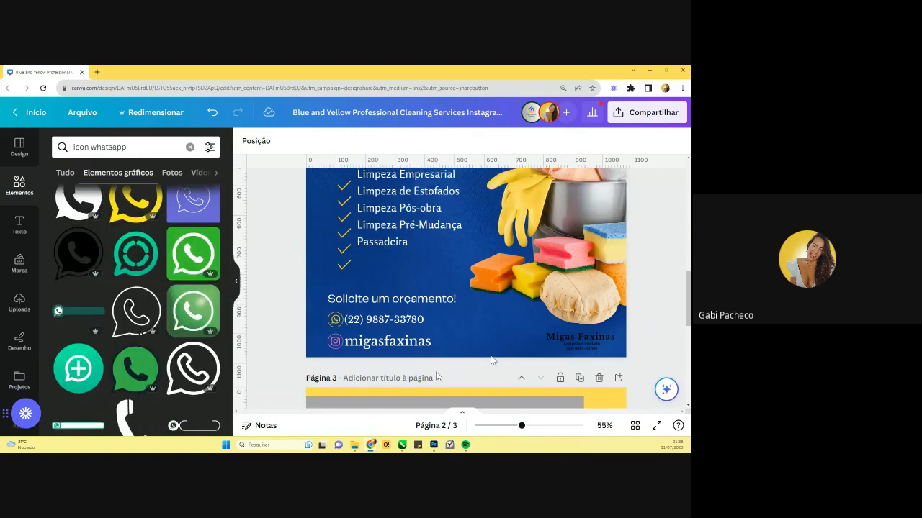
left_click(335, 321)
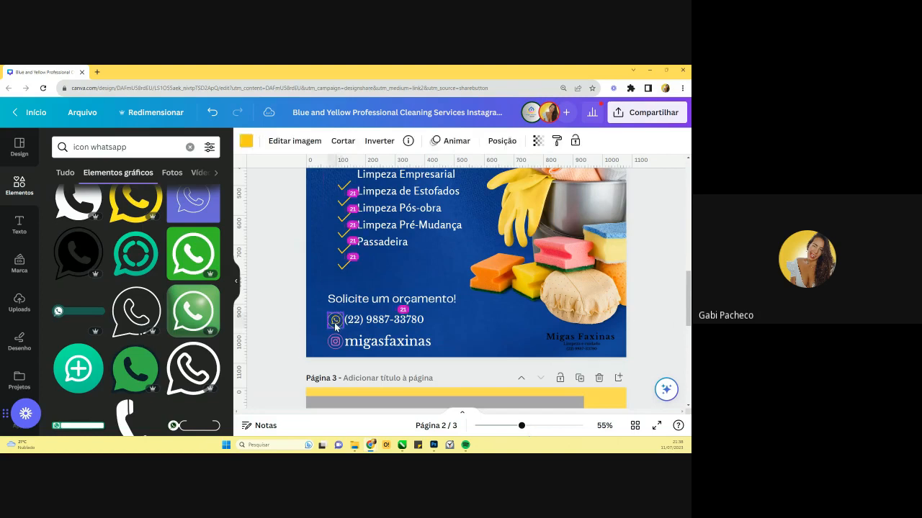
left_click(298, 345)
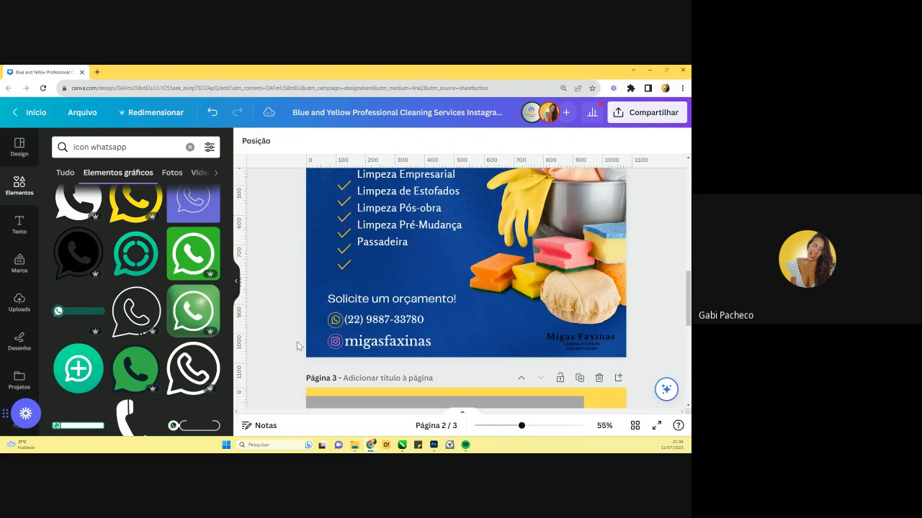
left_click(340, 346)
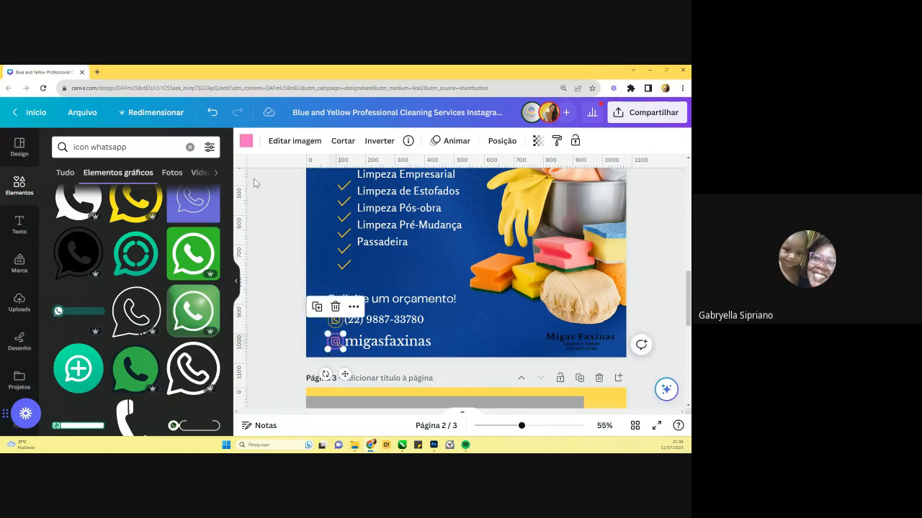
left_click(246, 141)
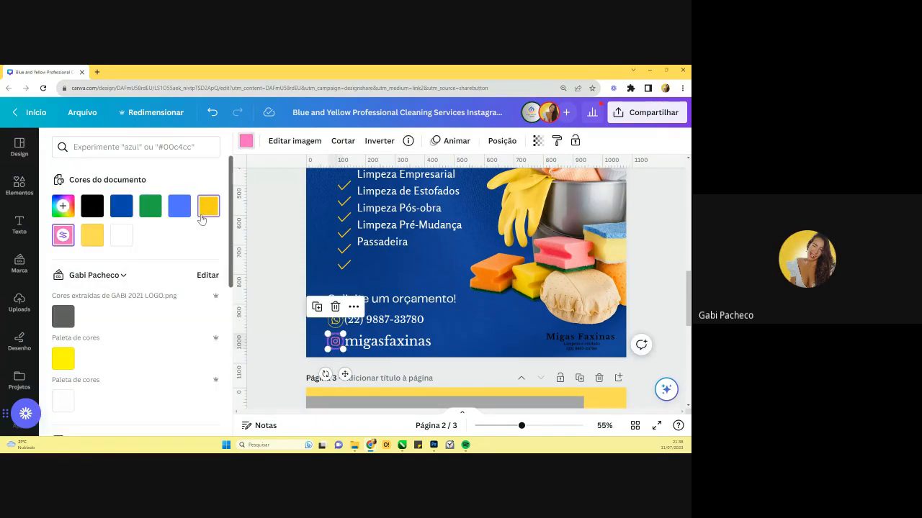
left_click(204, 215)
left_click(300, 336)
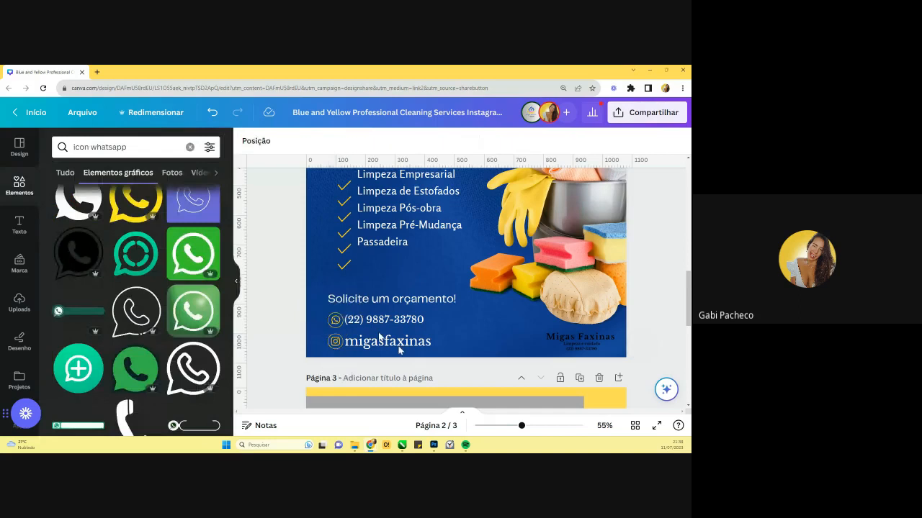
- Move the "Solicite um orçamento!" text slightly up and left above the contact lines, trying an enlargement of it and undoing that
scroll(466, 325, "down", 3)
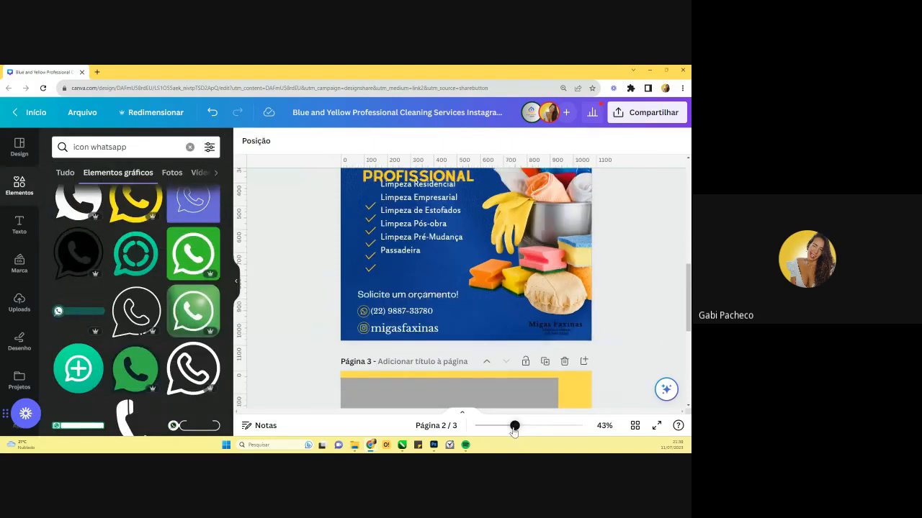
scroll(467, 325, "down", 1)
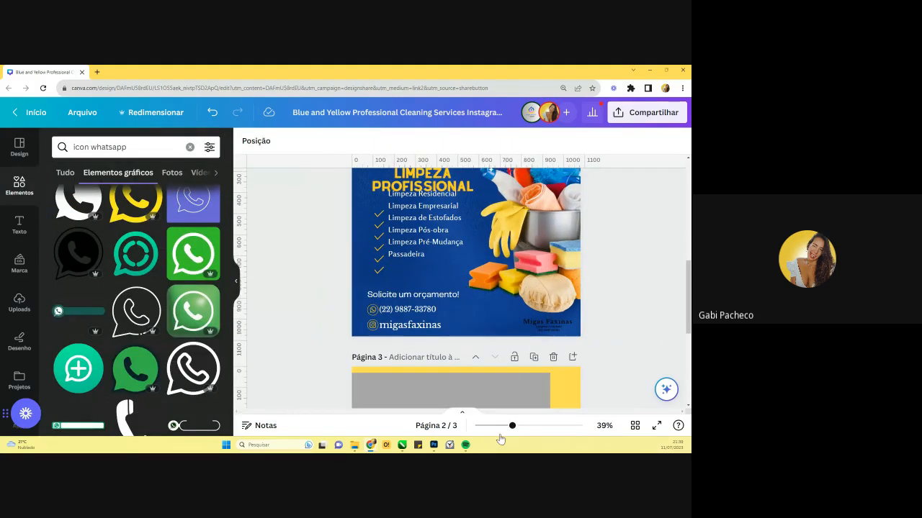
left_click(523, 425)
left_click_drag(523, 426, 524, 425)
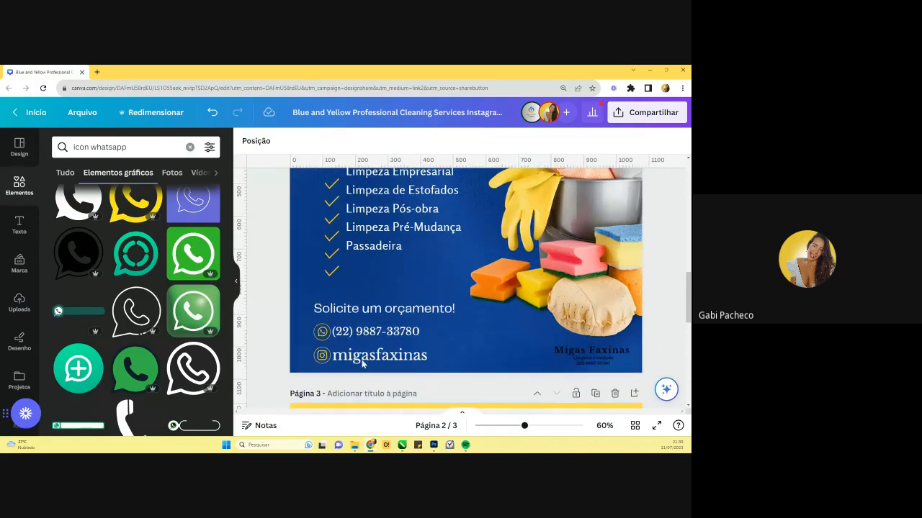
left_click(365, 359)
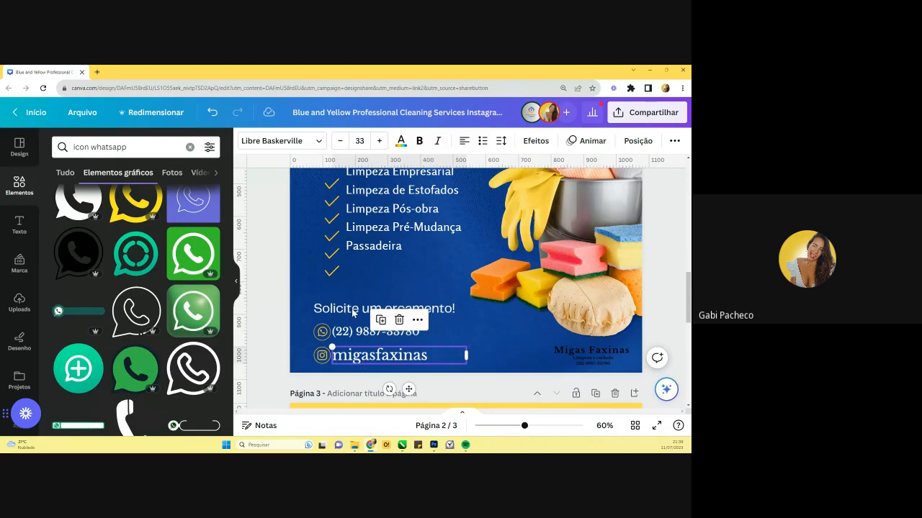
left_click(395, 314)
left_click_drag(395, 315, 385, 308)
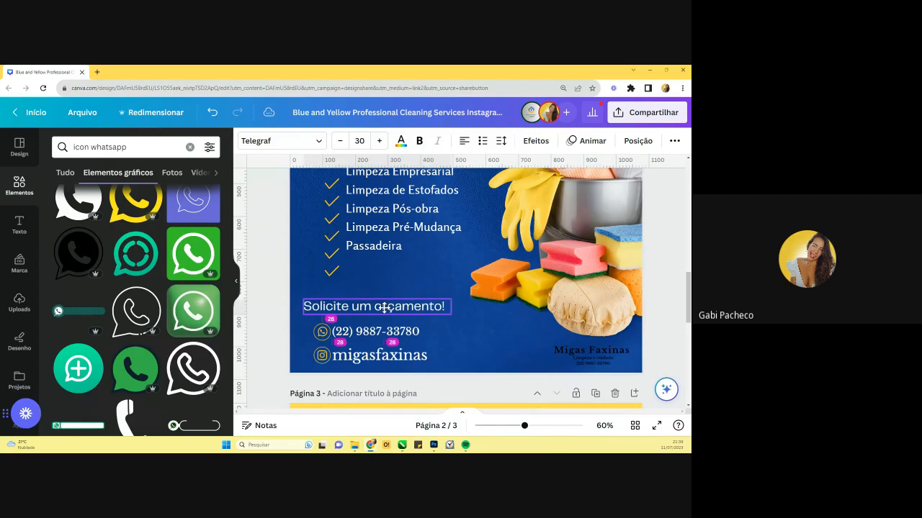
left_click_drag(451, 300, 507, 292)
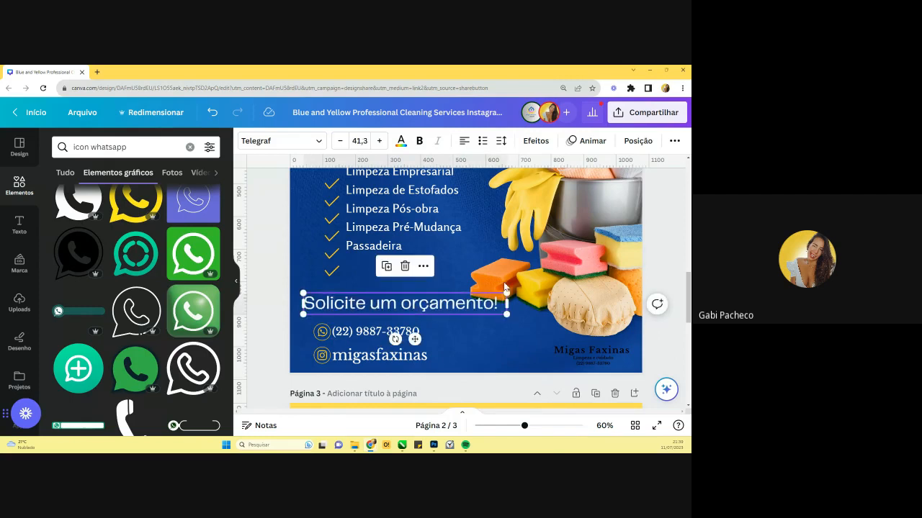
key("ctrl+z")
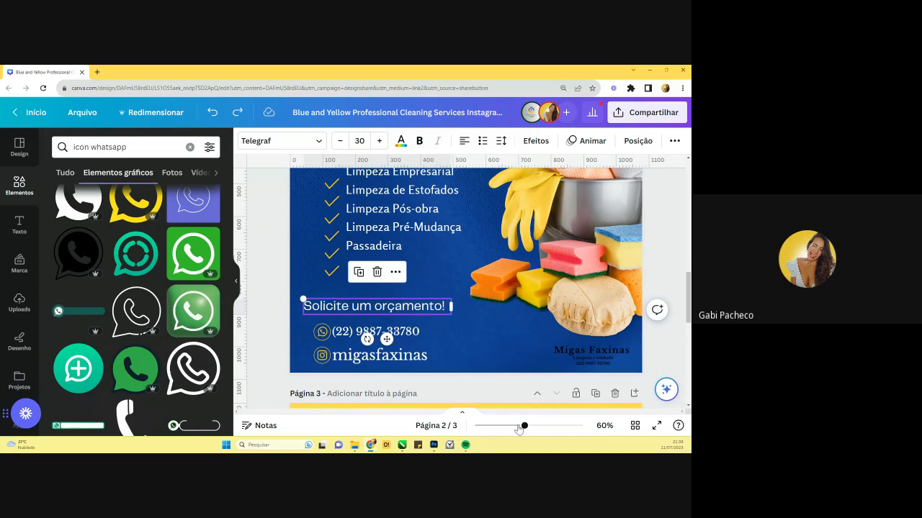
left_click_drag(520, 427, 545, 426)
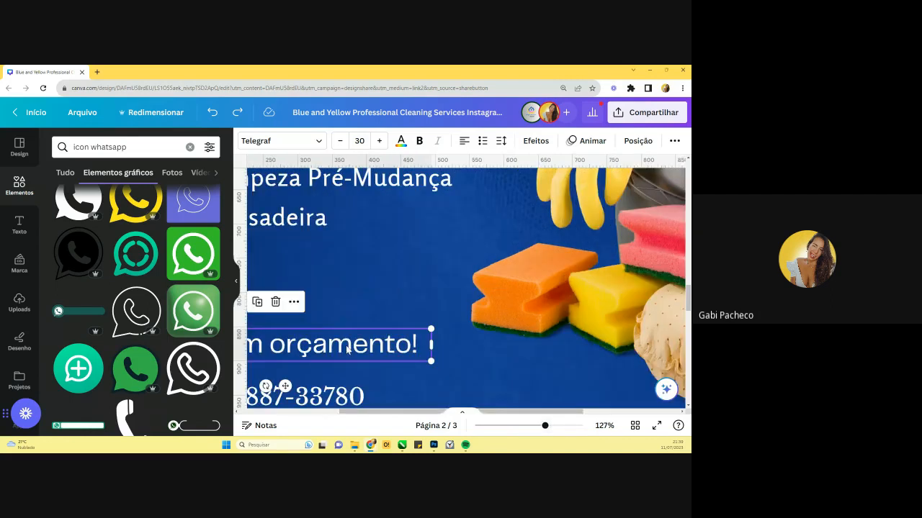
scroll(332, 360, "down", 2)
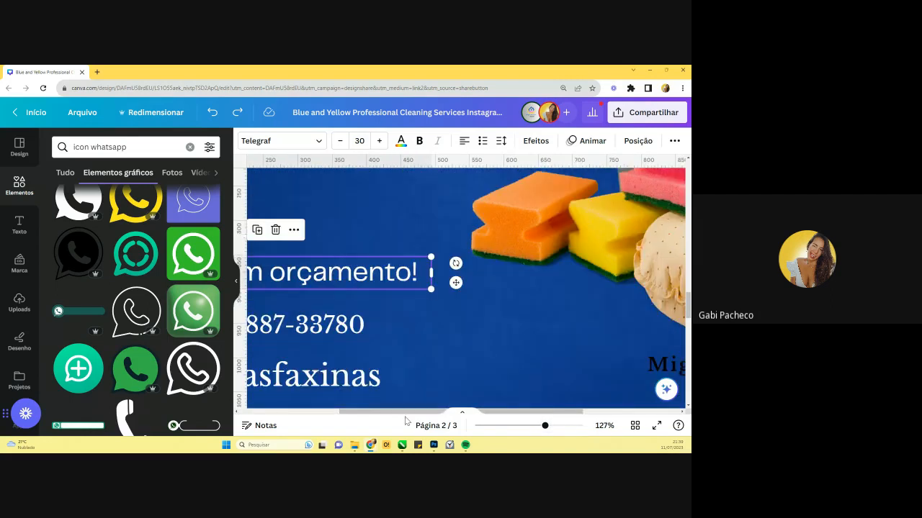
scroll(336, 382, "left", 3)
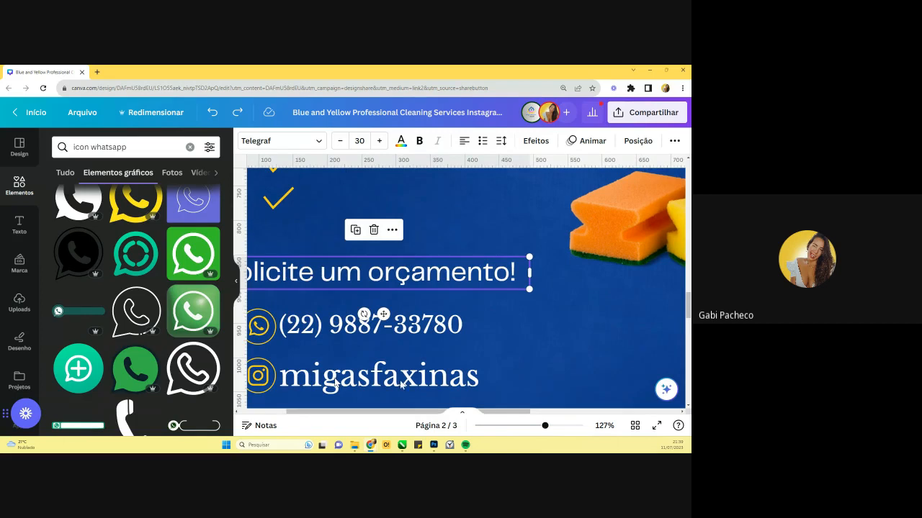
scroll(401, 385, "left", 3)
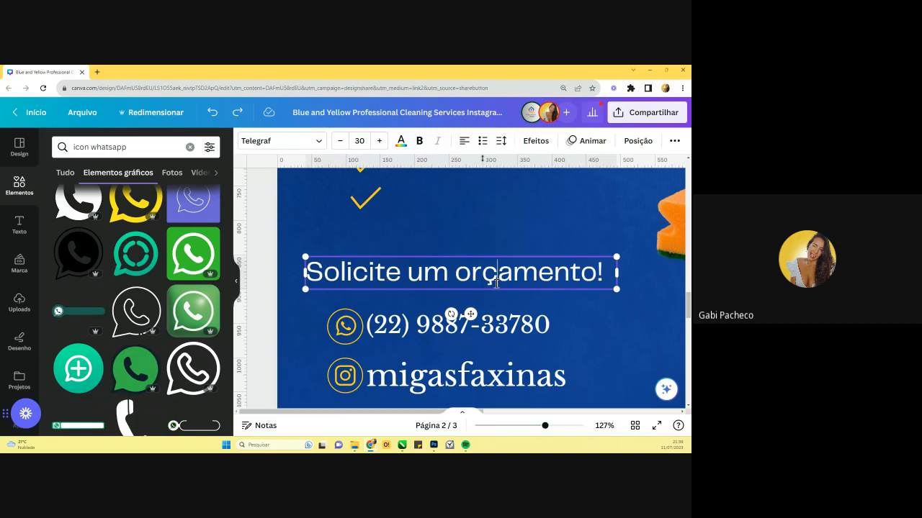
- Copy the "Solicite um orçamento!" text style onto the phone number and shrink the number to one line beside the WhatsApp icon
key("ctrl+minus")
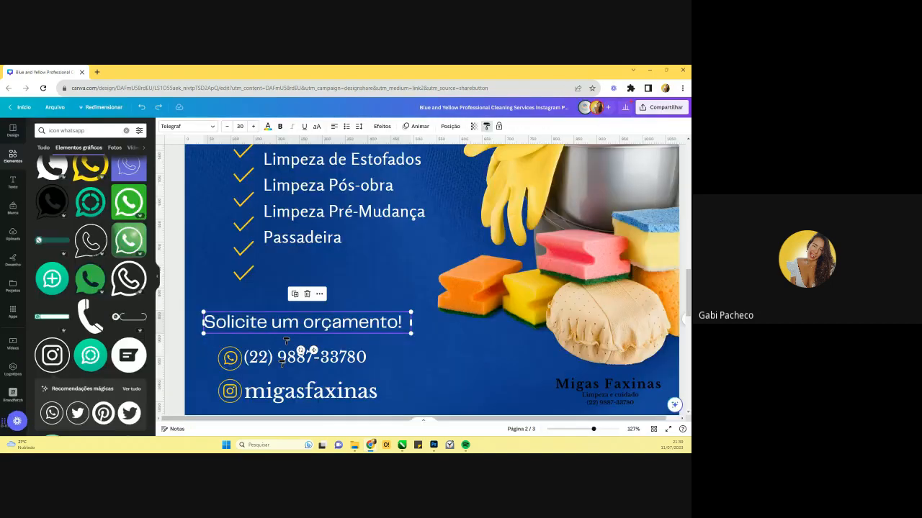
left_click(285, 357)
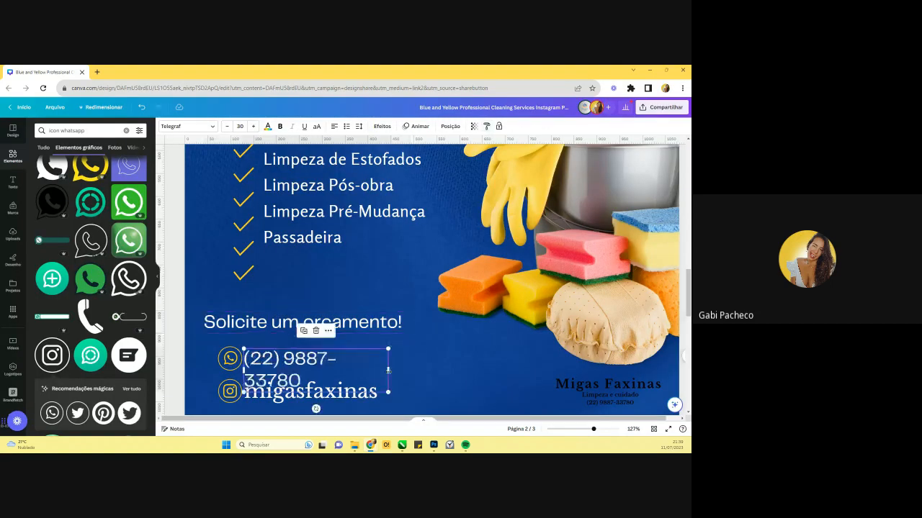
mouse_move(388, 370)
left_mouse_down()
mouse_move(438, 370)
mouse_move(370, 370)
left_mouse_up()
left_click_drag(300, 372, 298, 361)
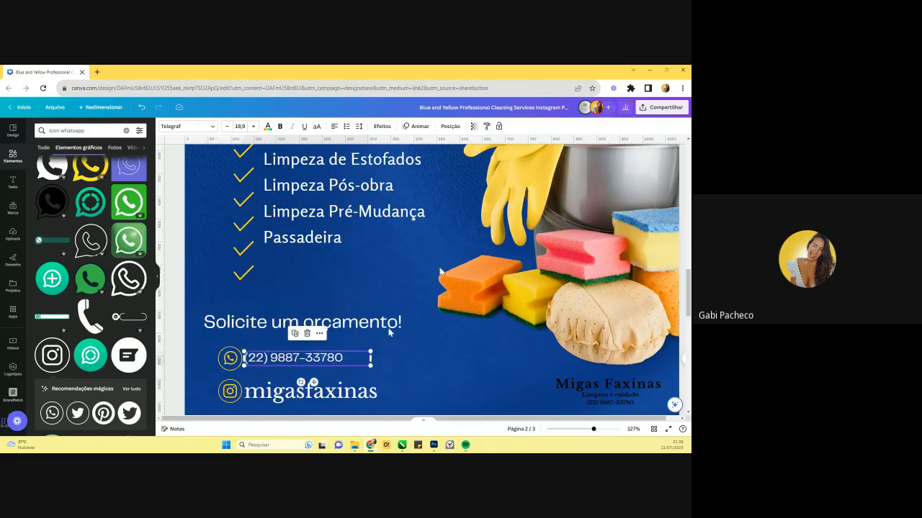
- Apply the phone number's text style to migasfaxinas, then place it beside the Instagram icon with its text box narrowed to fit
left_click(486, 126)
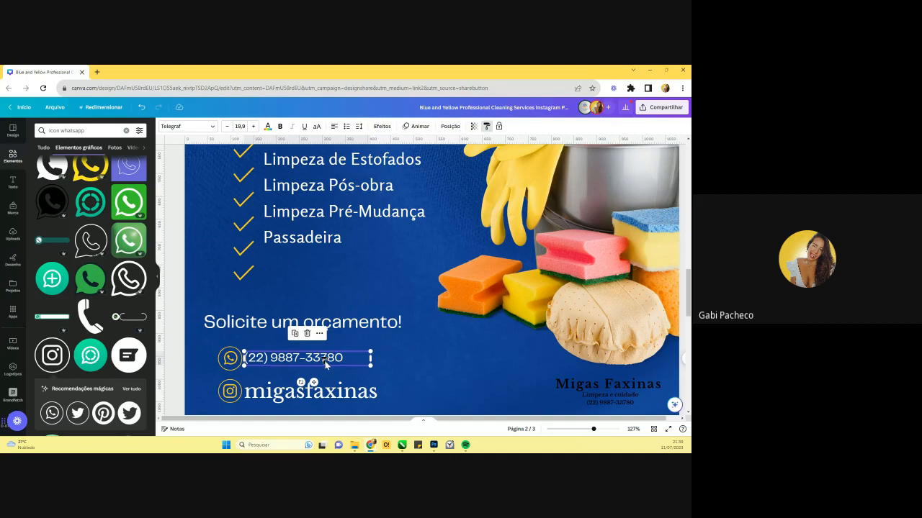
left_click(307, 390)
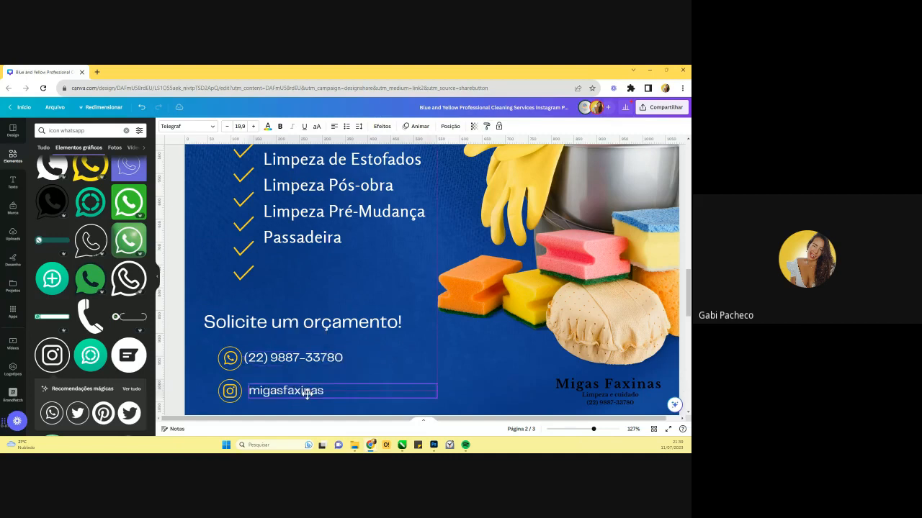
left_click_drag(308, 394, 305, 393)
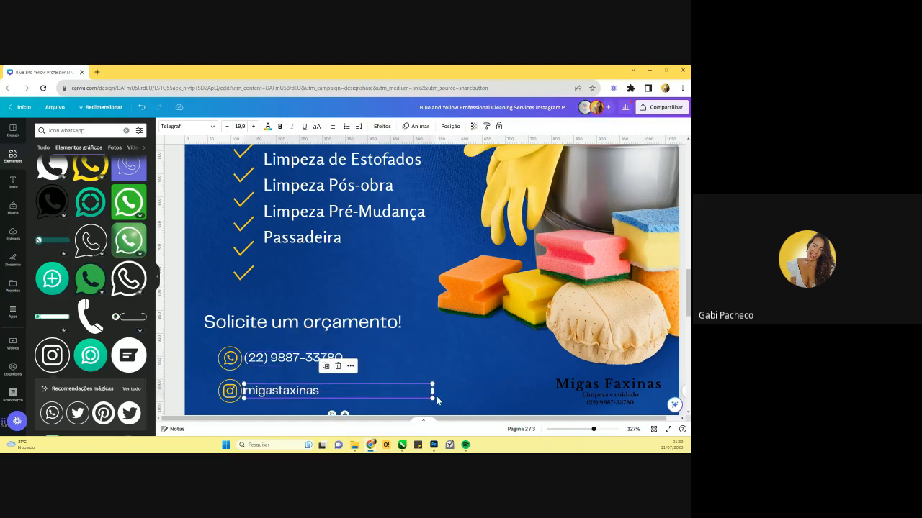
left_click_drag(432, 393, 323, 391)
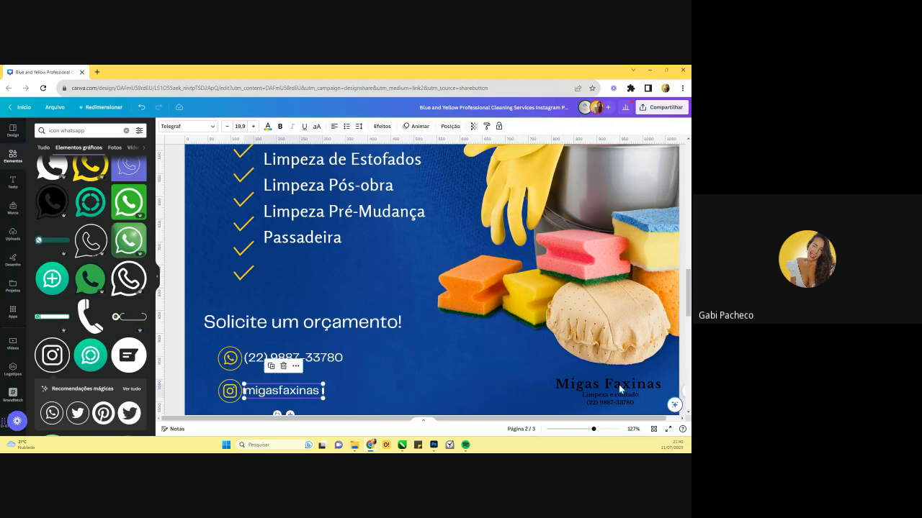
- Shift the LIMPEZA PROFISSIONAL heading up clear of the service list and give it the list's text style
left_click(621, 390)
left_click(330, 240)
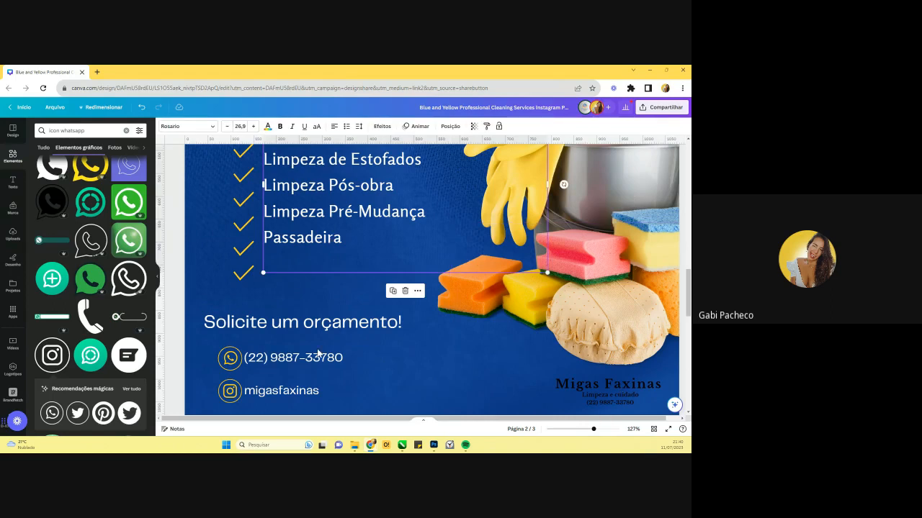
scroll(338, 243, "up", 4)
left_click(338, 245)
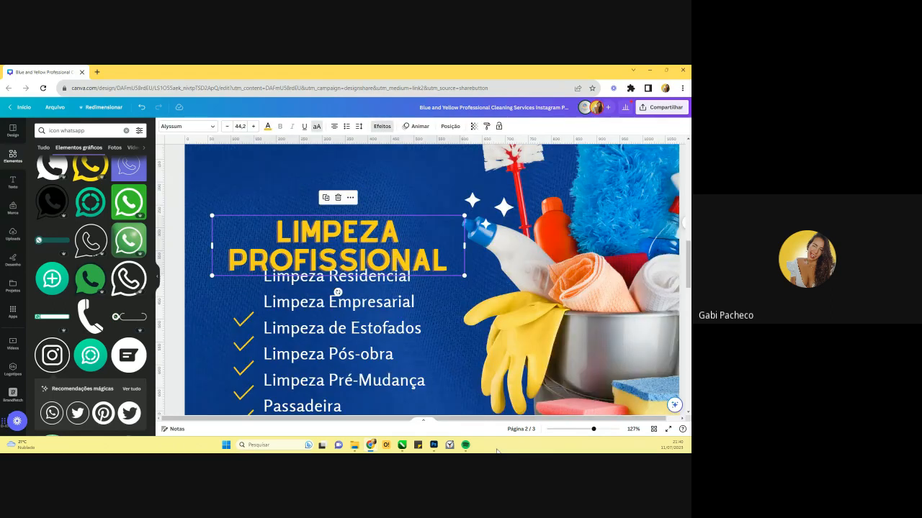
left_click_drag(594, 430, 581, 430)
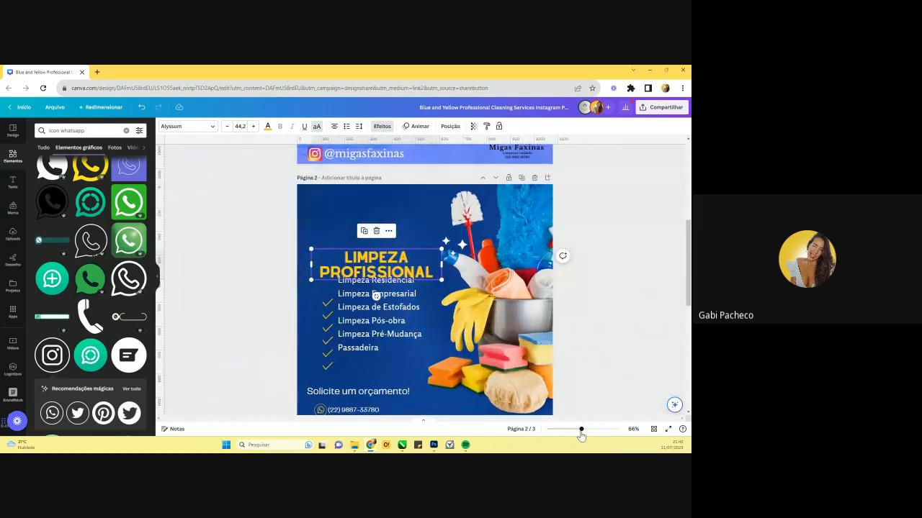
left_click(375, 391)
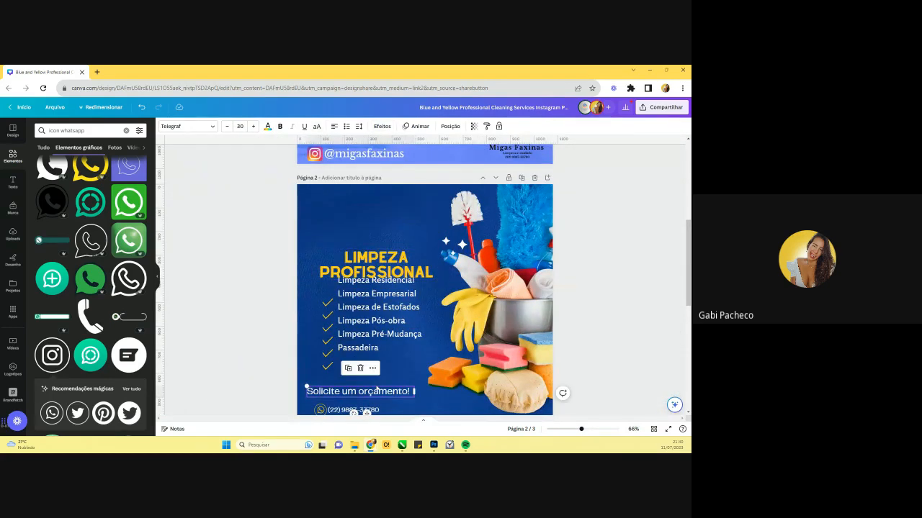
left_click(369, 319)
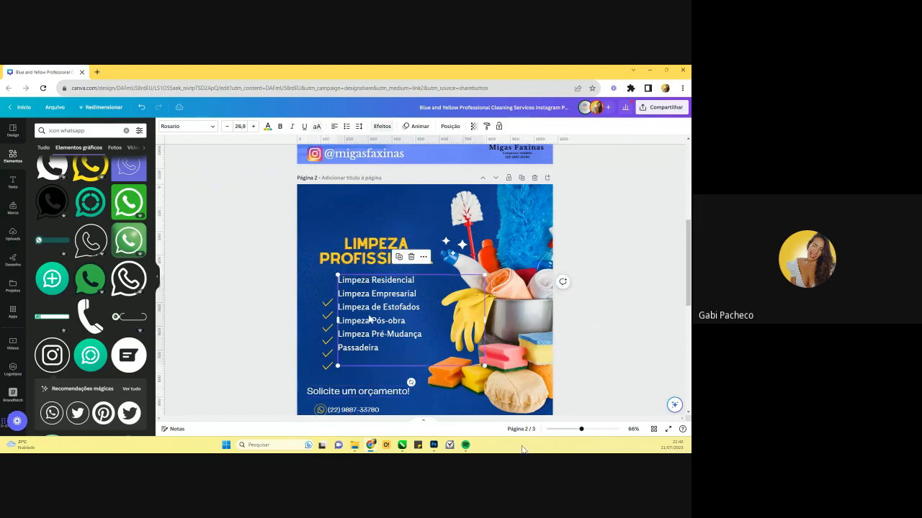
left_click(487, 126)
left_click(363, 258)
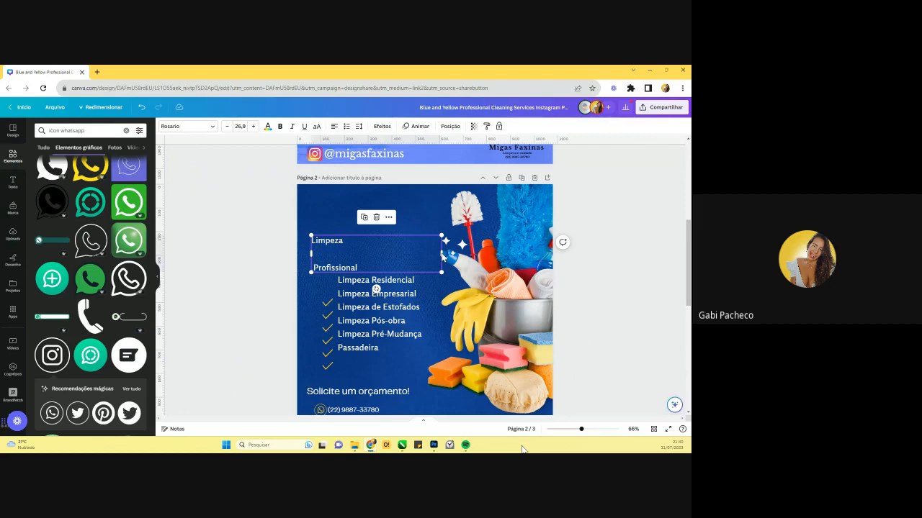
- Join the heading "Limpeza Profissional" onto a single line and enlarge it to font size 52.1
left_click_drag(442, 254, 551, 254)
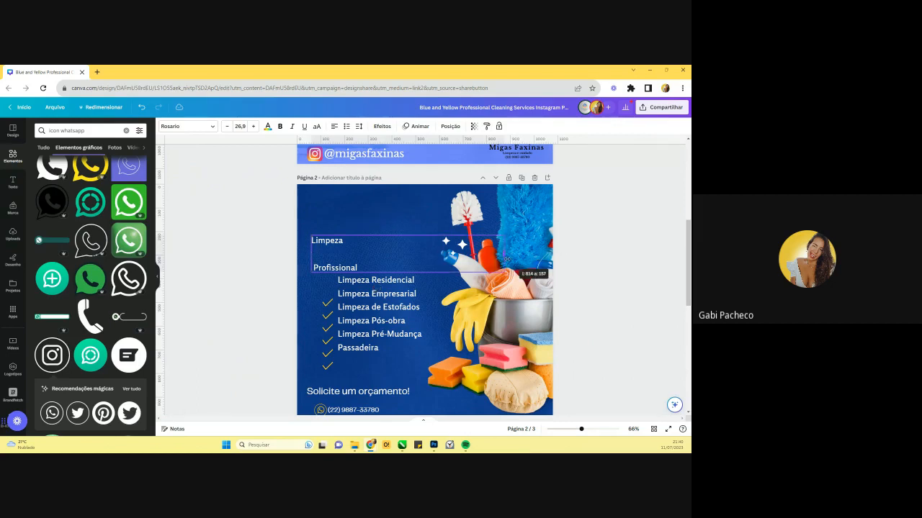
left_click(354, 241)
key("Delete")
key("Delete")
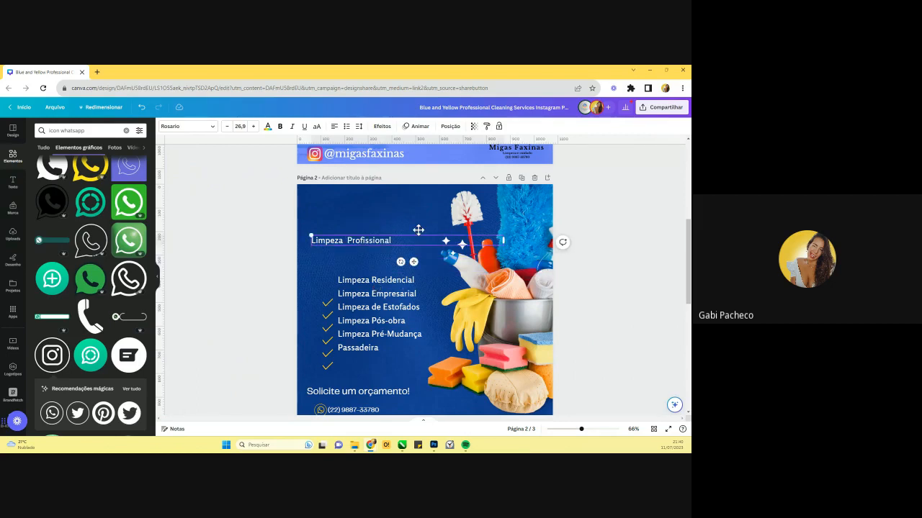
left_click_drag(442, 240, 474, 225)
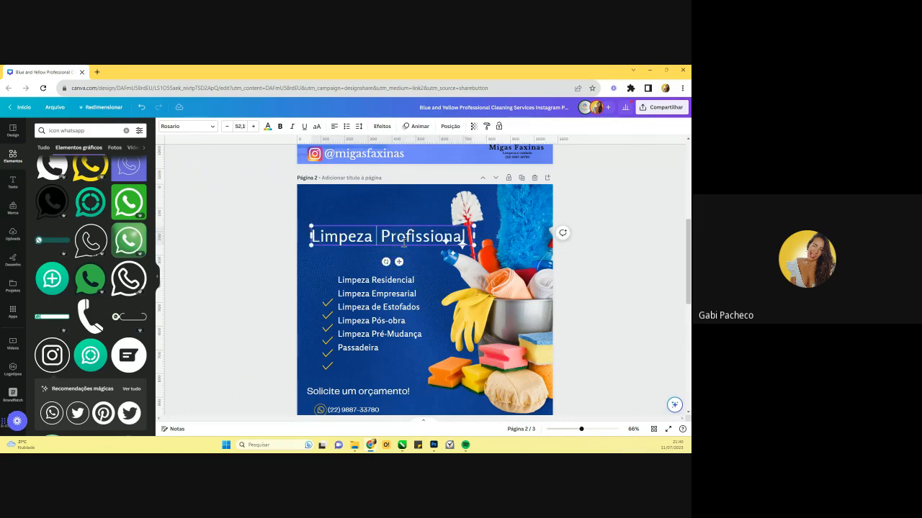
- Break the heading into two lines after "Limpeza" and tighten its line spacing
key("Return")
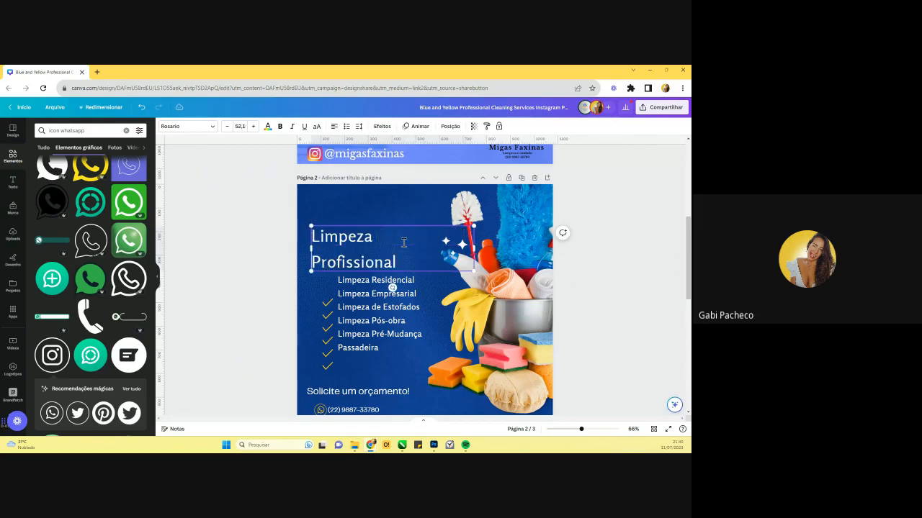
left_click(358, 126)
left_click(405, 178)
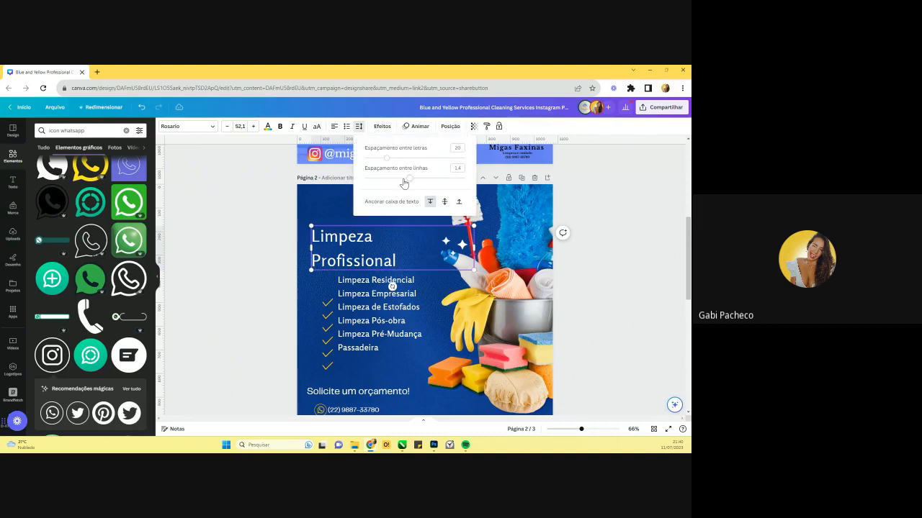
left_click_drag(404, 182, 370, 183)
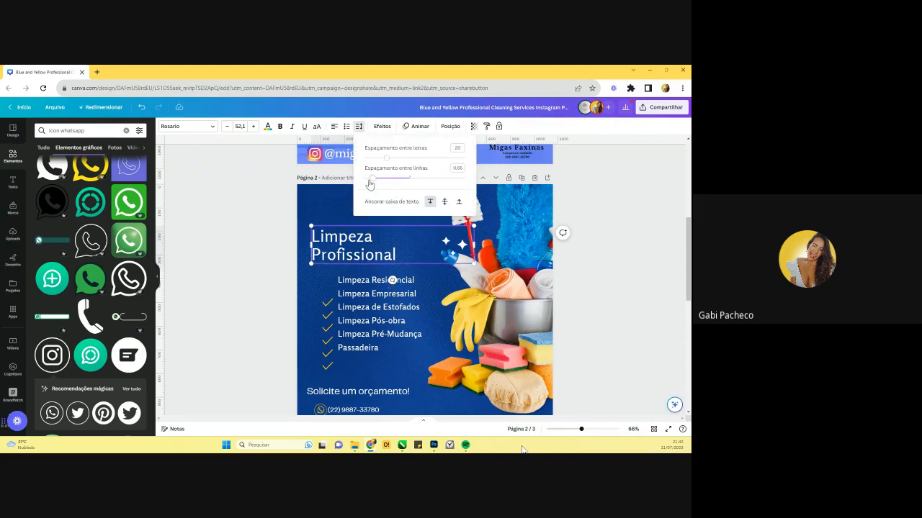
left_click(641, 278)
left_click(641, 278)
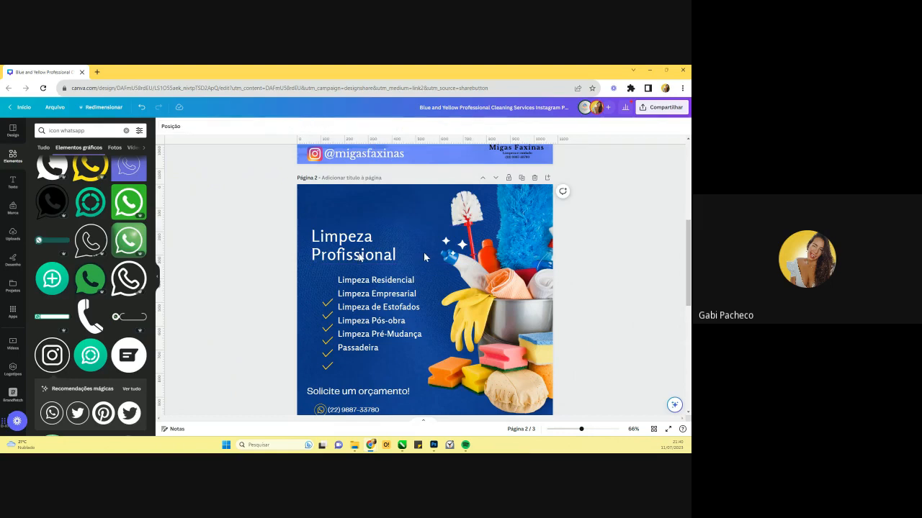
- Narrow the two-line heading's text box and enlarge the heading to fill the space above the service list
left_click(424, 257)
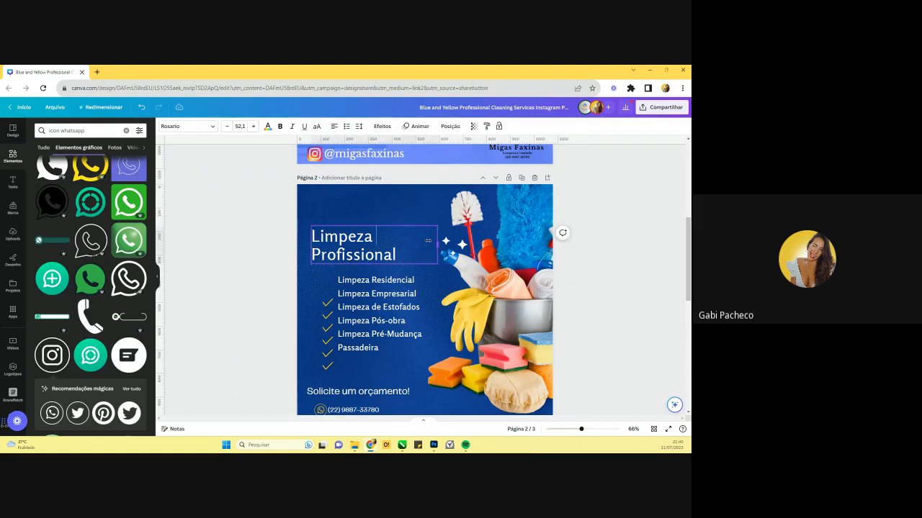
left_click_drag(437, 227, 442, 208)
left_click(616, 321)
scroll(414, 255, "down", 1)
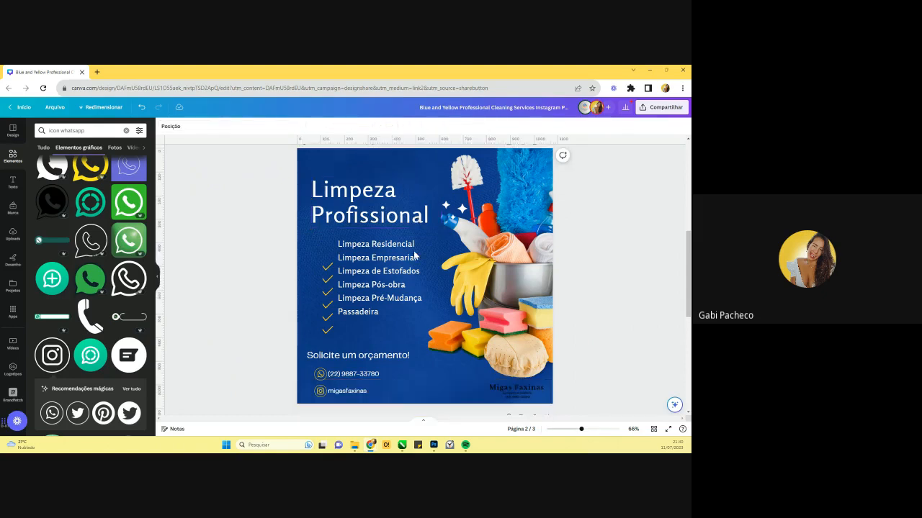
- Move the six yellow ticks up beside the service list and shift two of them out to its left
left_click_drag(278, 245, 324, 317)
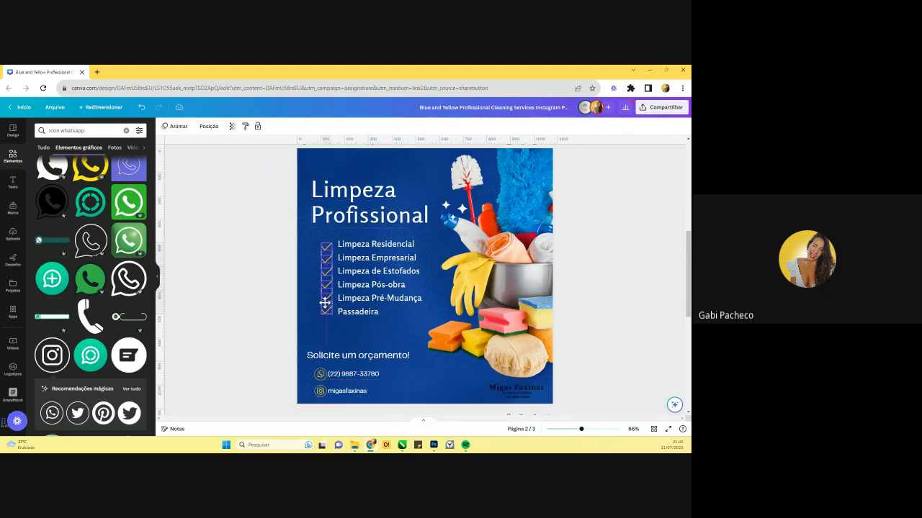
left_click(323, 319)
left_click(324, 319)
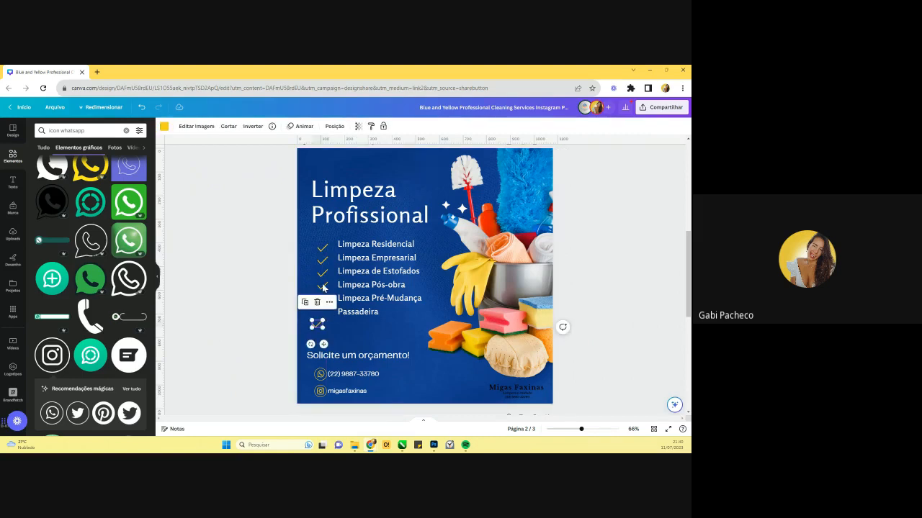
left_click_drag(323, 287, 311, 291)
- Centre-align the six yellow ticks in one column and space them equally
left_click_drag(285, 214, 325, 330)
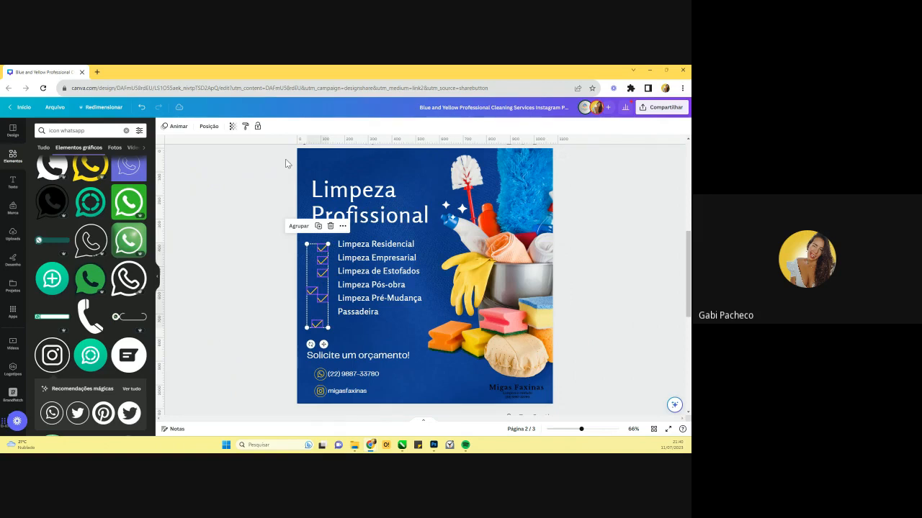
left_click(209, 126)
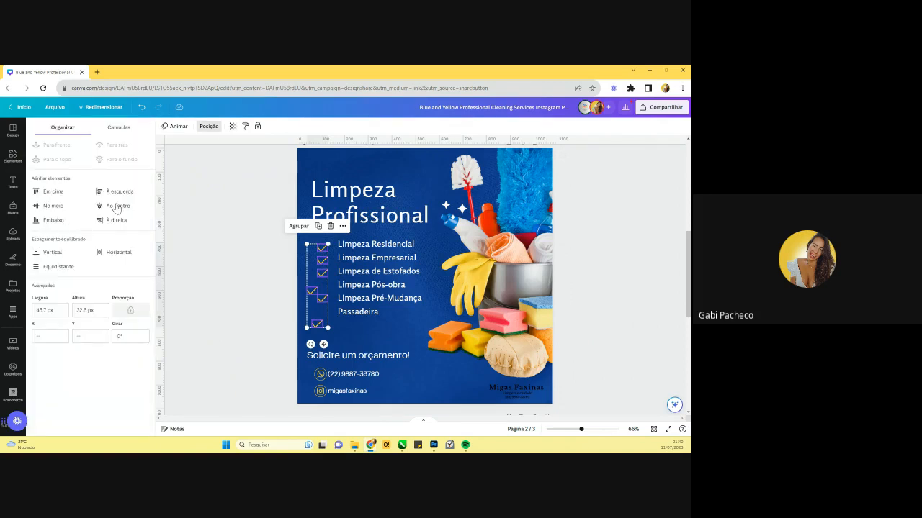
left_click(117, 206)
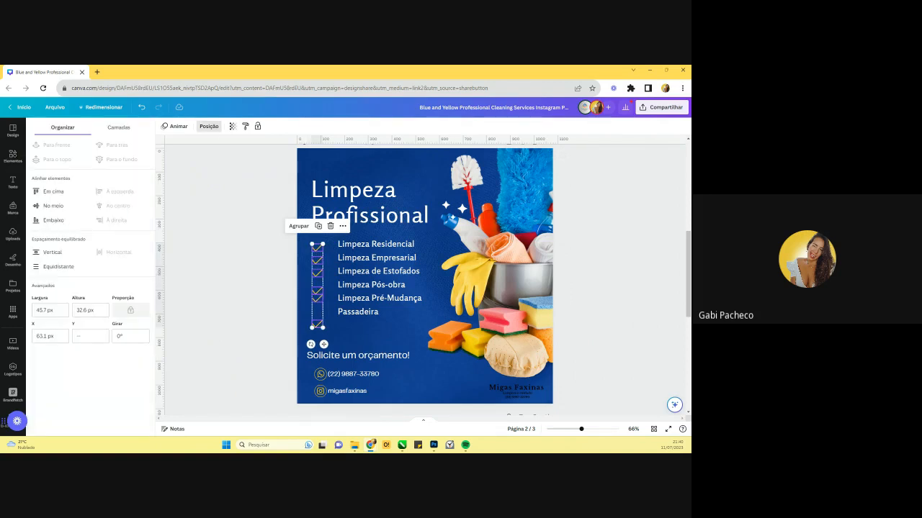
left_click(57, 269)
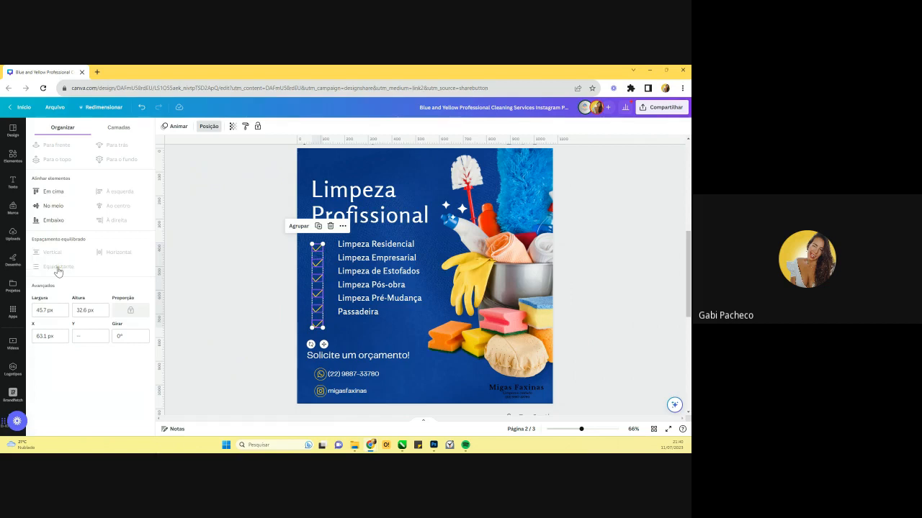
left_click(261, 329)
left_click(261, 329)
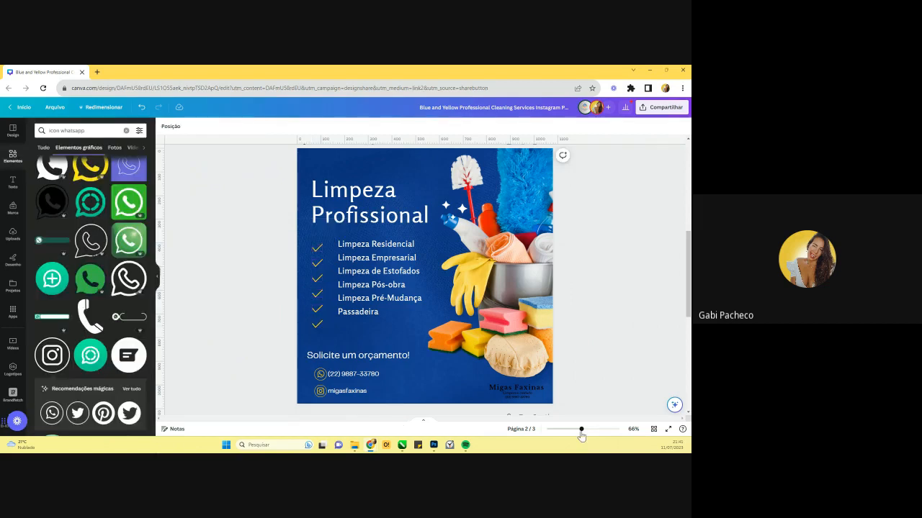
- Move the column of ticks close to the service names and scale it down slightly
left_click_drag(581, 430, 591, 430)
left_click_drag(209, 216, 273, 346)
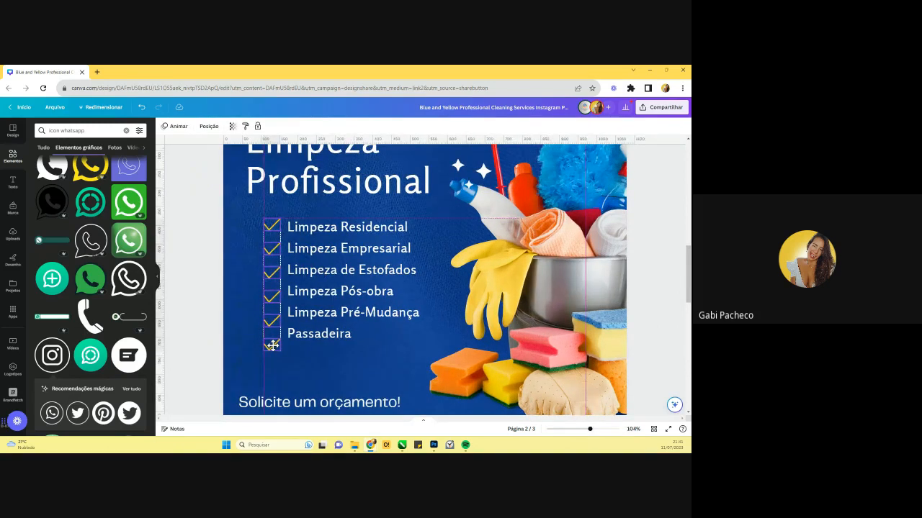
left_click_drag(263, 219, 265, 223)
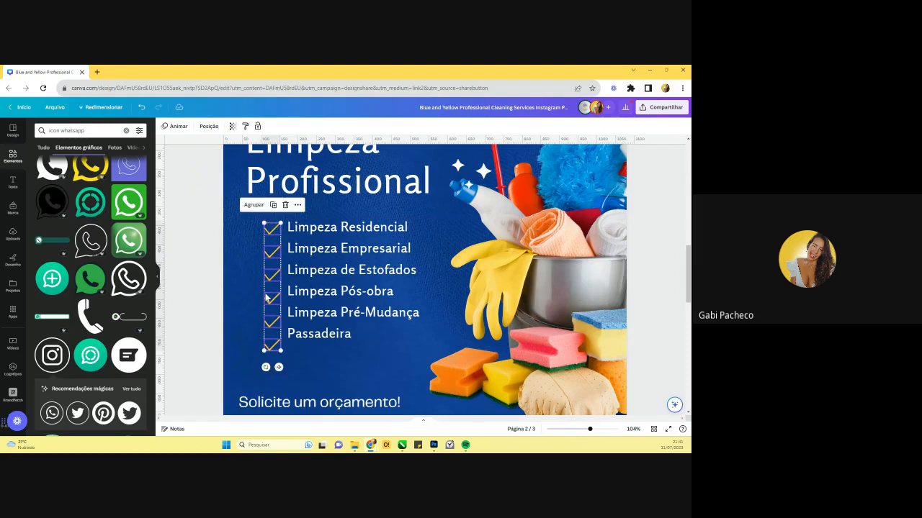
- Delete the lowest tick in the column, beside Passadeira
left_click(260, 359)
left_click(273, 346)
key("Delete")
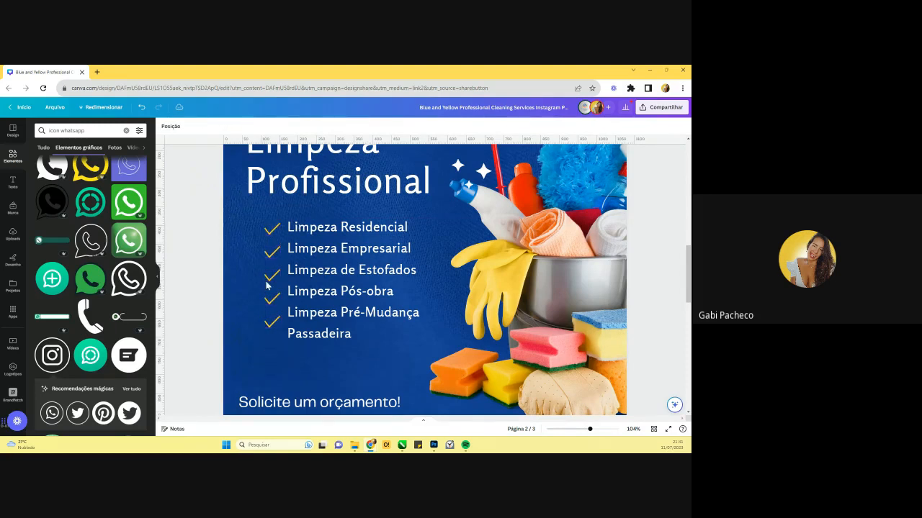
- Line up the second to fifth ticks with Limpeza Empresarial, Limpeza de Estofados, Limpeza Pós-obra and Limpeza Pré-Mudança
left_click_drag(272, 252, 273, 249)
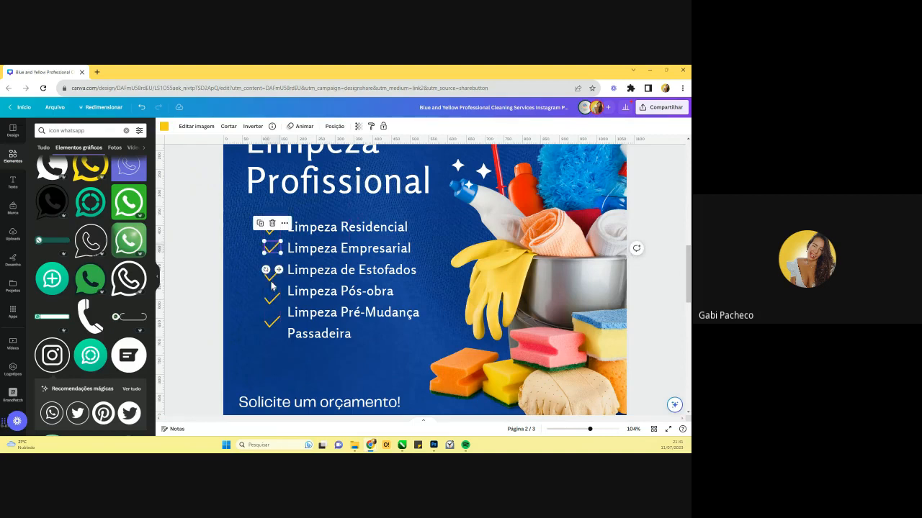
left_click_drag(271, 281, 271, 274)
left_click(272, 294)
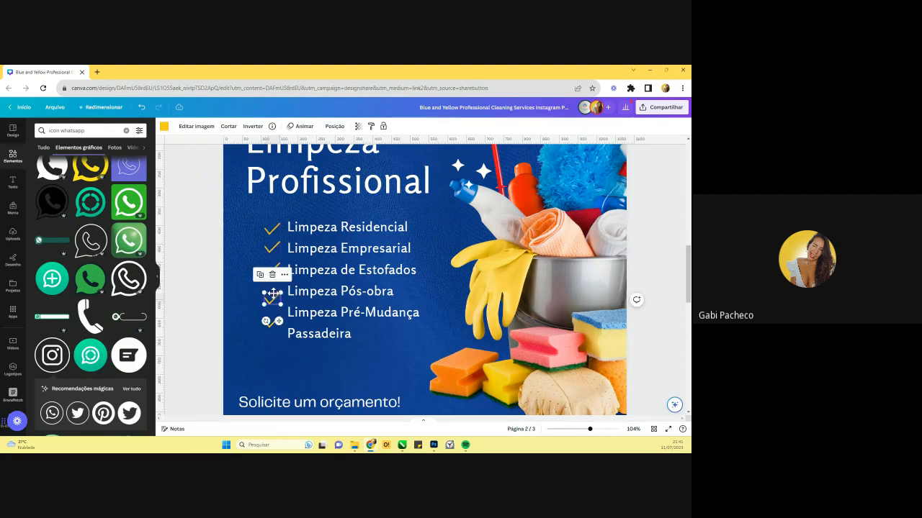
left_click_drag(272, 294, 274, 312)
left_click(318, 337)
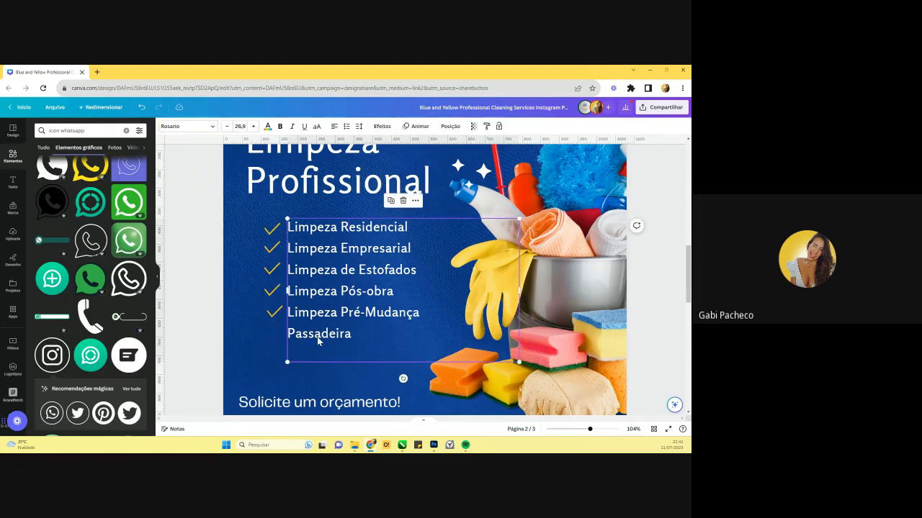
- Insert a blank line between Limpeza Pré-Mudança and Passadeira in the service list
double_click(317, 336)
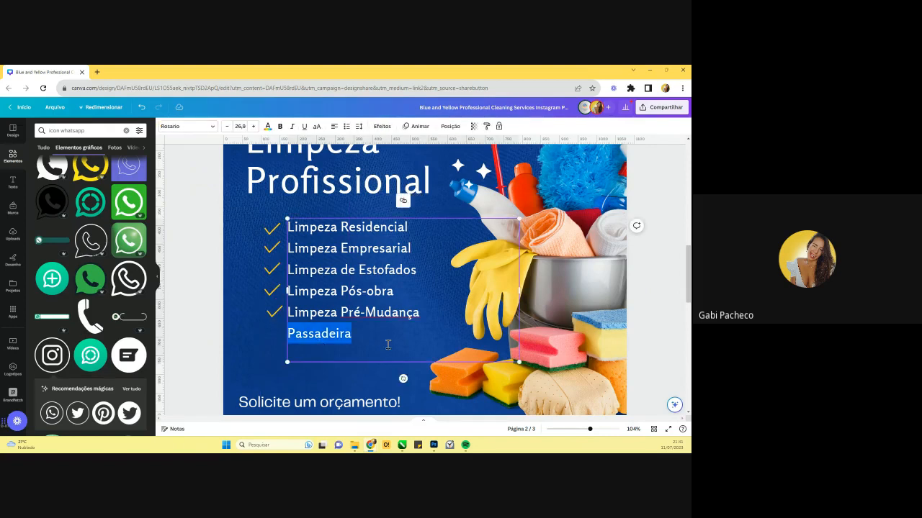
key("BackSpace")
key("Return")
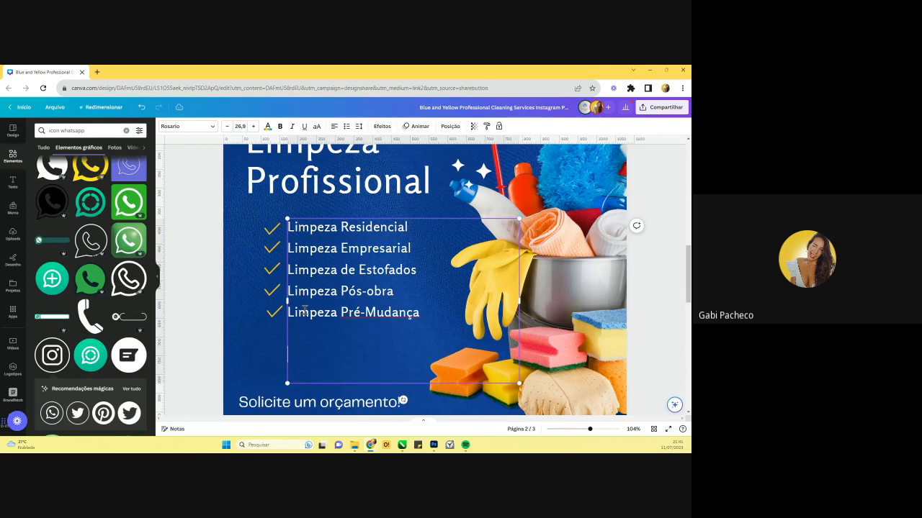
type("Passadeira")
left_click(206, 313)
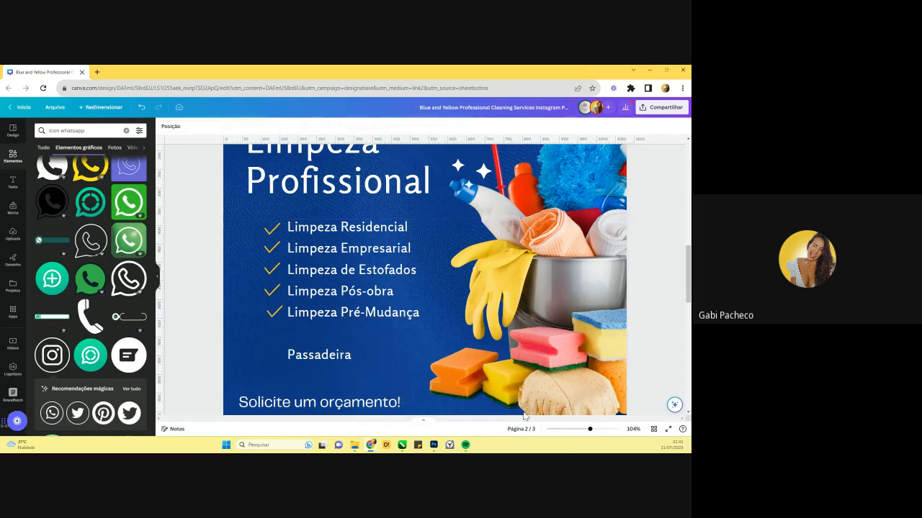
- Enlarge the cleaning-products photo slightly on page 2
left_click_drag(590, 430, 581, 429)
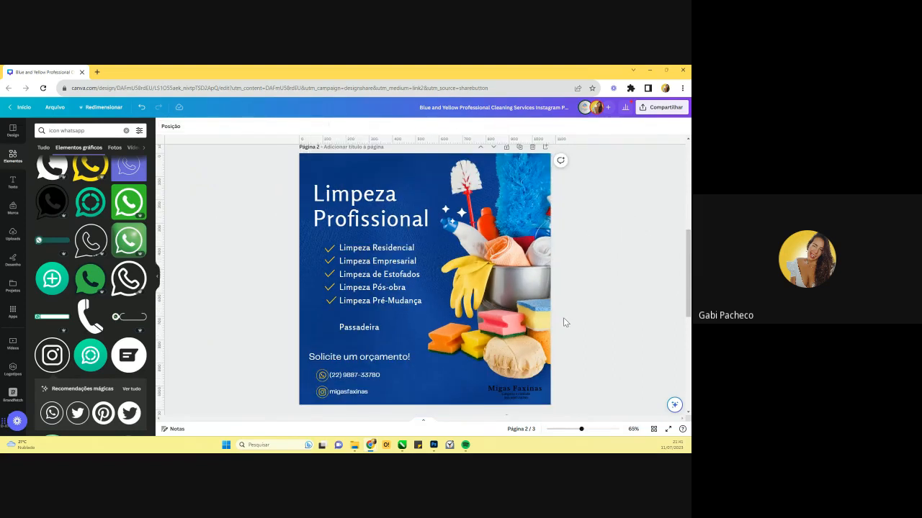
left_click(540, 309)
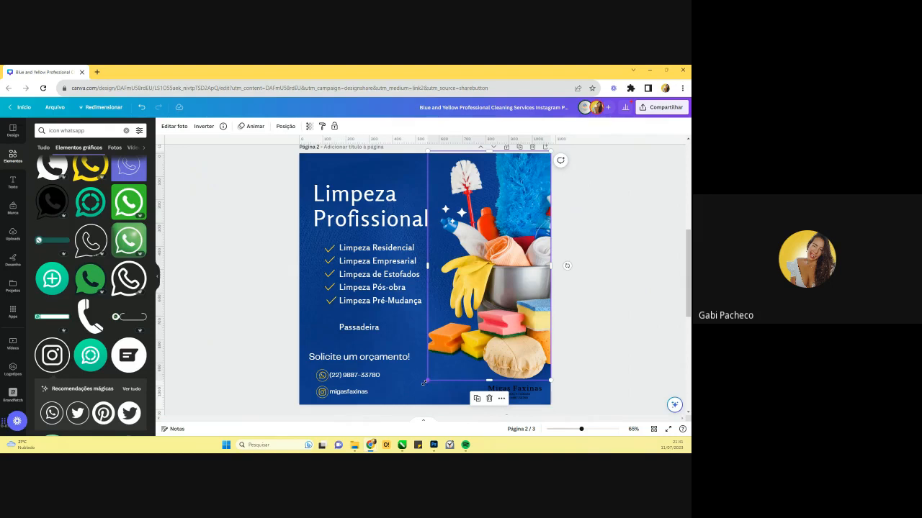
left_click_drag(427, 380, 428, 388)
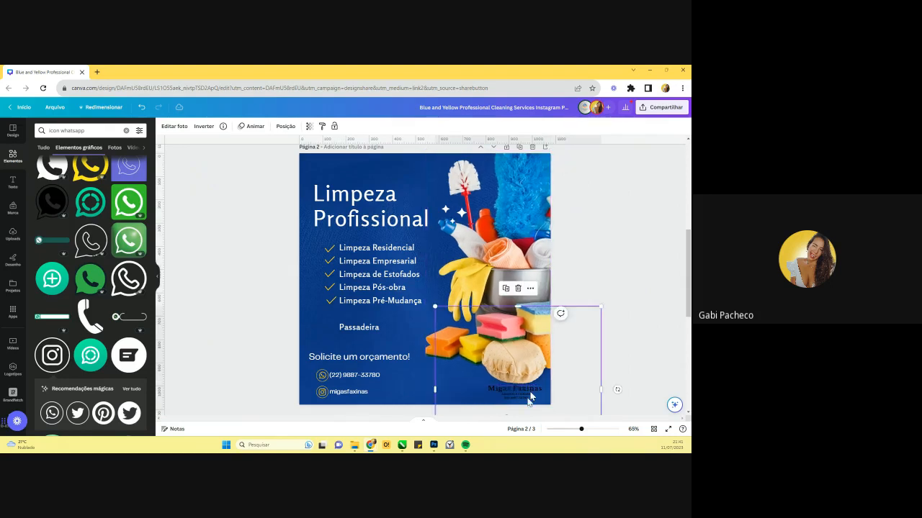
- Remove the black Migas Faxinas logo from page 2
left_click_drag(529, 398, 358, 172)
left_click_drag(581, 429, 603, 429)
scroll(345, 265, "up", 4)
left_click_drag(240, 244, 329, 257)
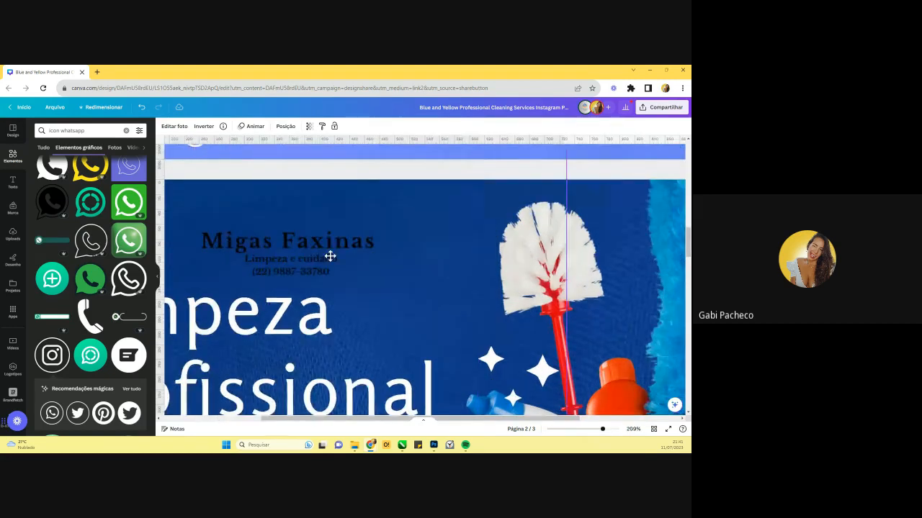
left_click_drag(602, 429, 574, 429)
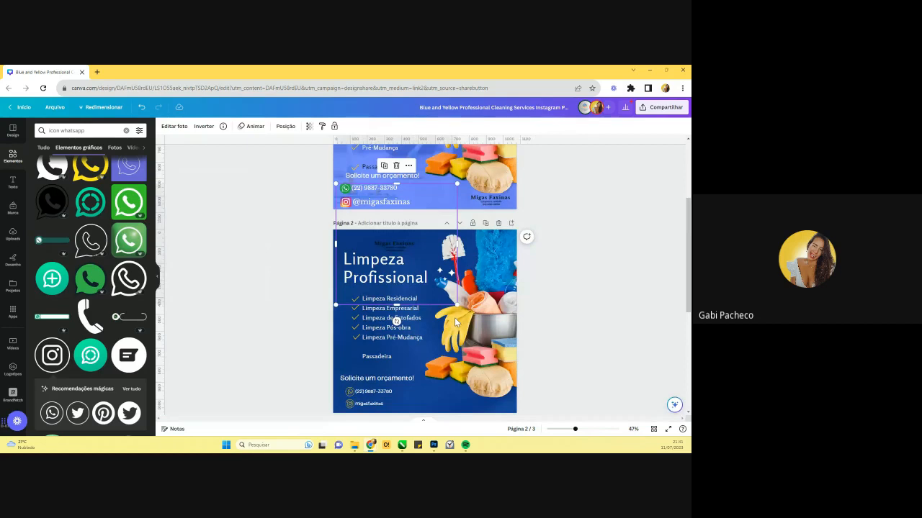
key("Delete")
scroll(382, 255, "down", 1)
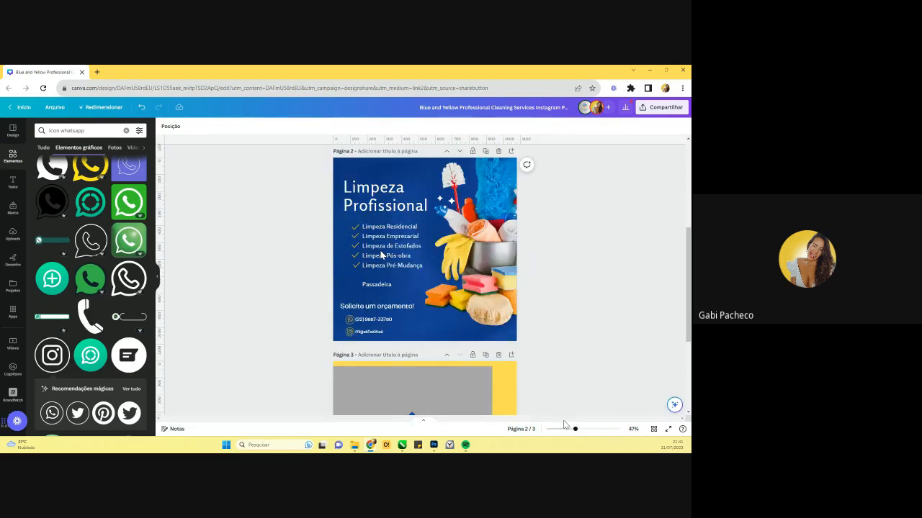
- Scale up the cleaning-products photo until its lower edge nearly reaches the bottom of the page
left_click_drag(575, 429, 579, 430)
left_click(500, 285)
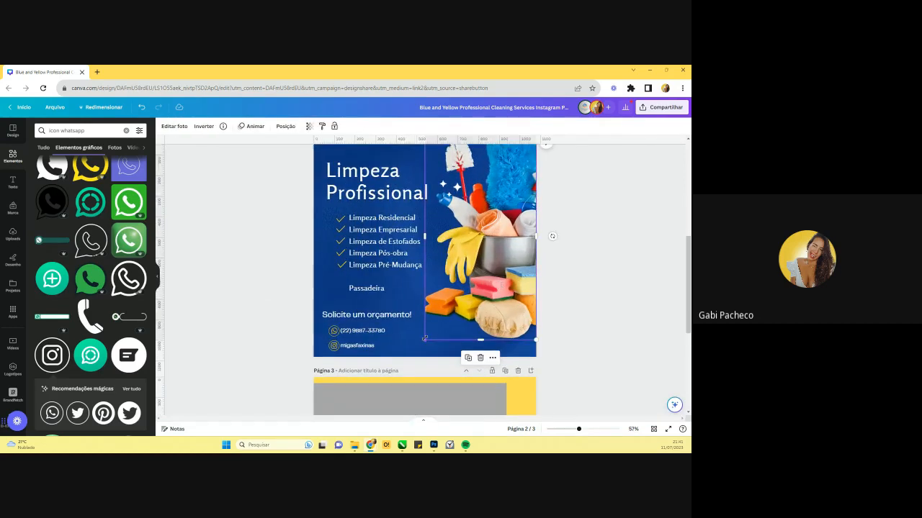
left_click_drag(425, 339, 415, 354)
left_click(566, 343)
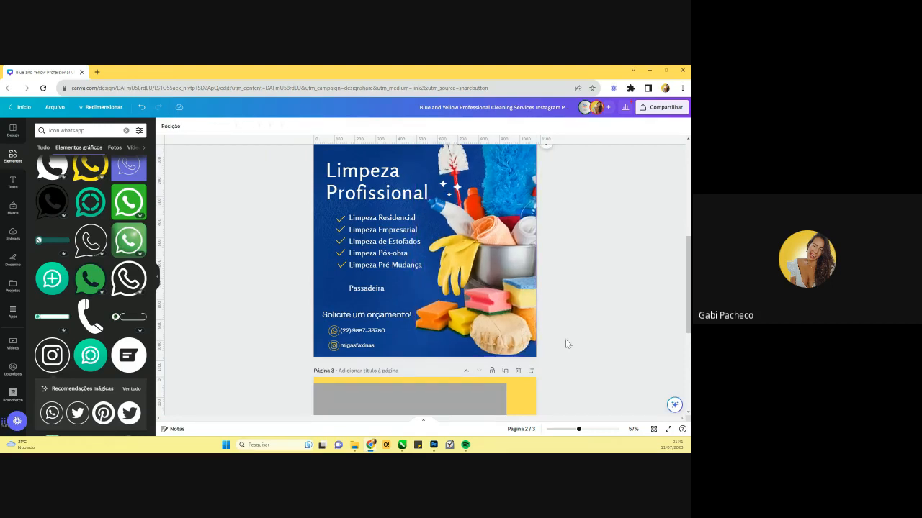
- Move the service list together with its ticks to the left so the ticks line up under the title's left edge
left_click_drag(297, 210, 374, 261)
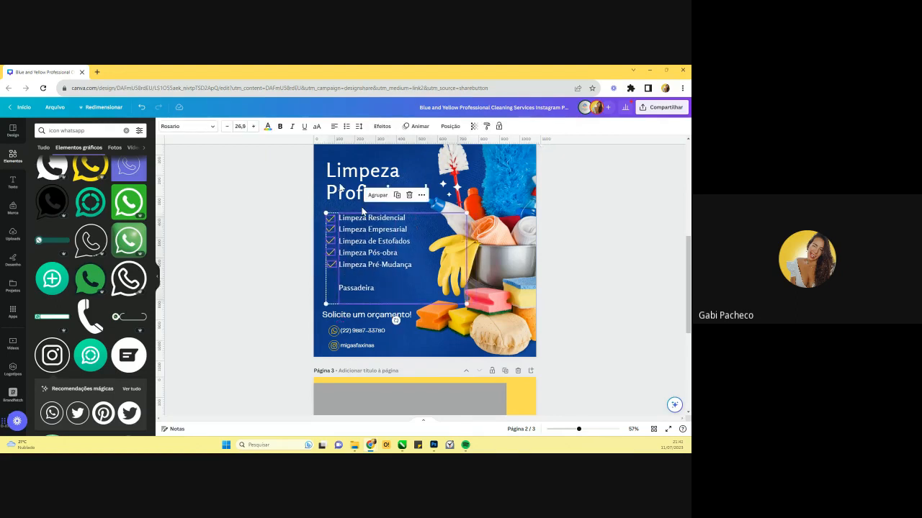
left_click_drag(577, 429, 598, 429)
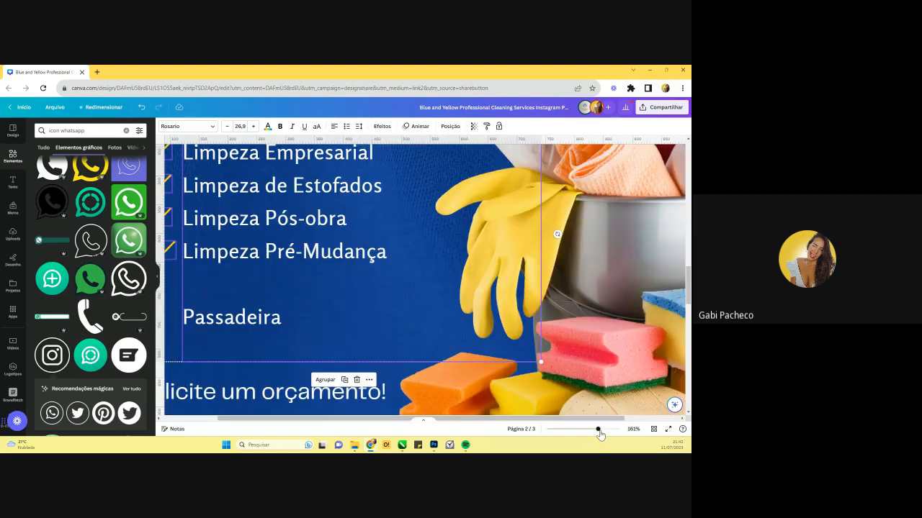
left_click_drag(508, 419, 450, 423)
scroll(287, 309, "up", 3)
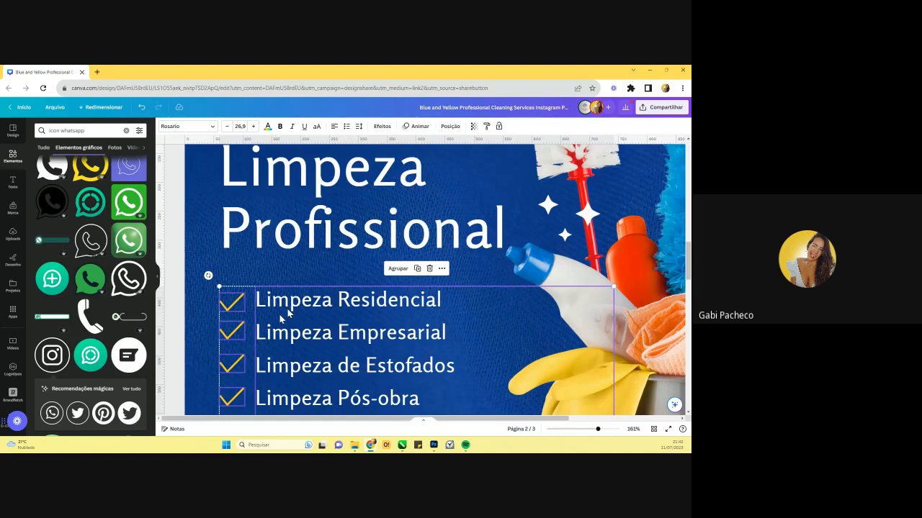
scroll(279, 315, "down", 2)
left_click(591, 429)
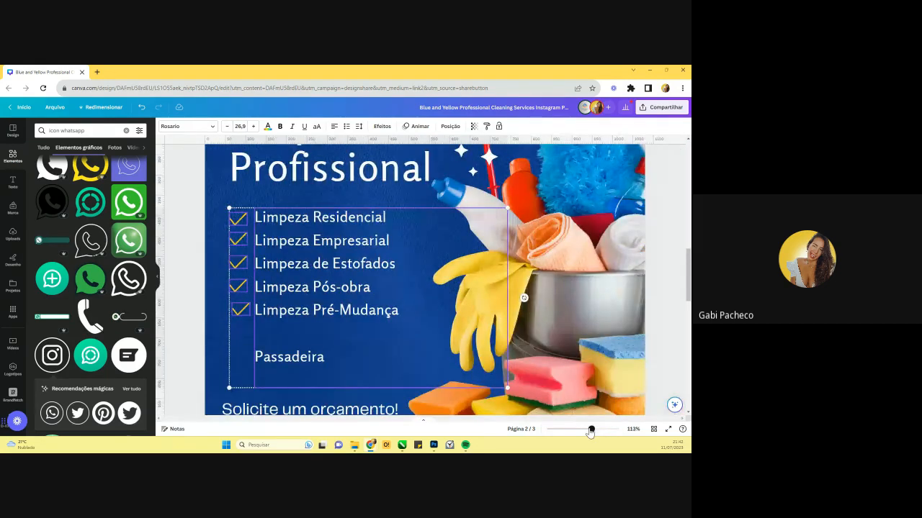
left_click_drag(590, 431, 582, 429)
- Arrange the Instagram and WhatsApp contacts side by side in one row near the bottom edge, starting near the title's left edge
left_click_drag(263, 368, 394, 396)
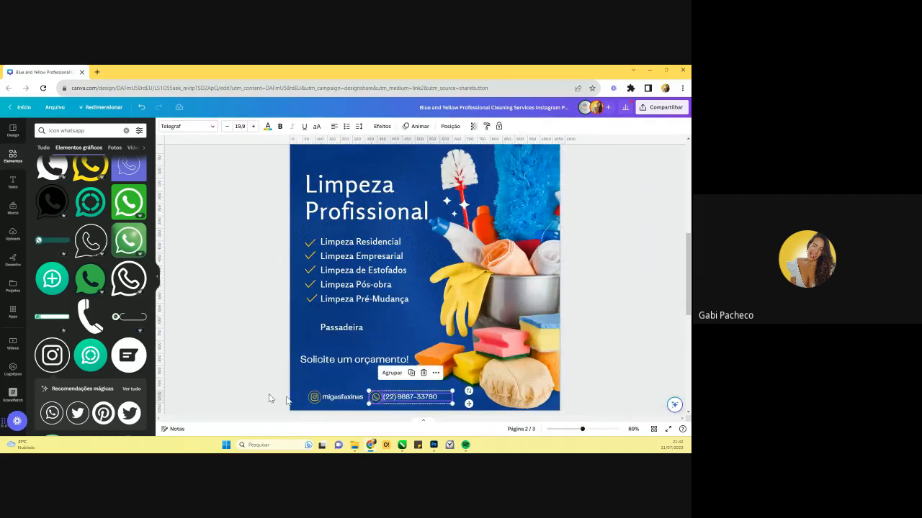
left_click_drag(269, 394, 404, 401)
left_click(617, 380)
left_click_drag(504, 324, 508, 324)
left_click(612, 360)
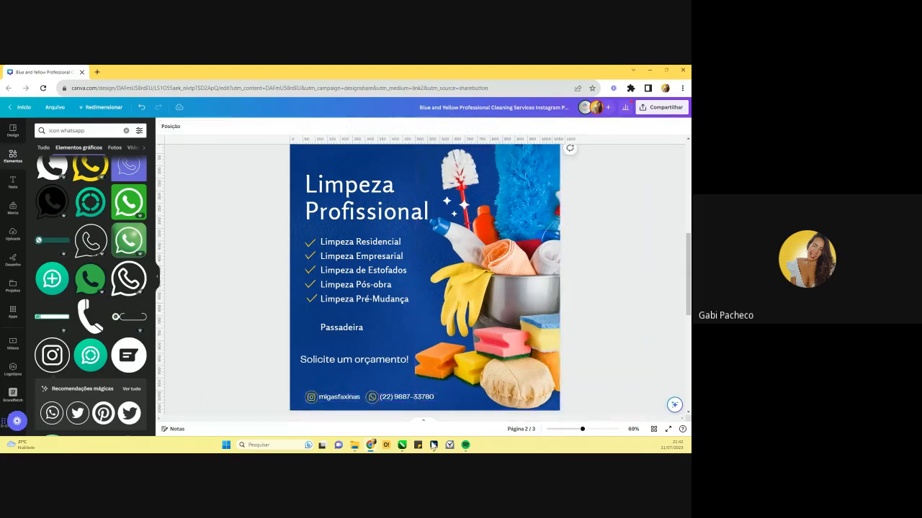
- Remove the parentheses around the area code in the WhatsApp phone number
left_click(585, 429)
scroll(435, 365, "down", 2)
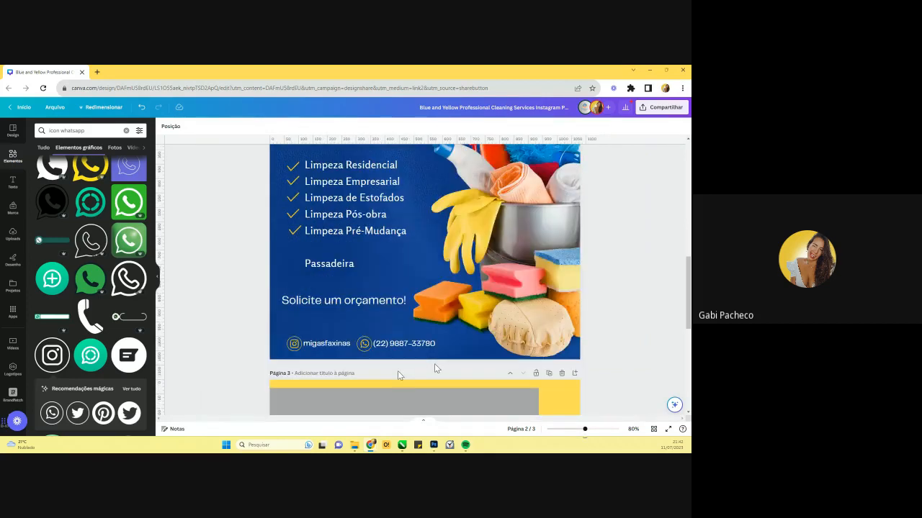
left_click_drag(584, 430, 590, 430)
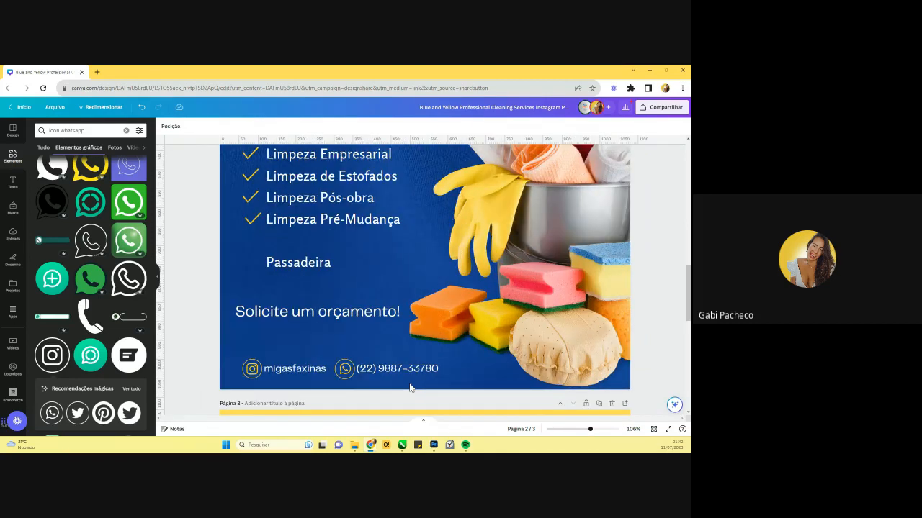
left_click(375, 369)
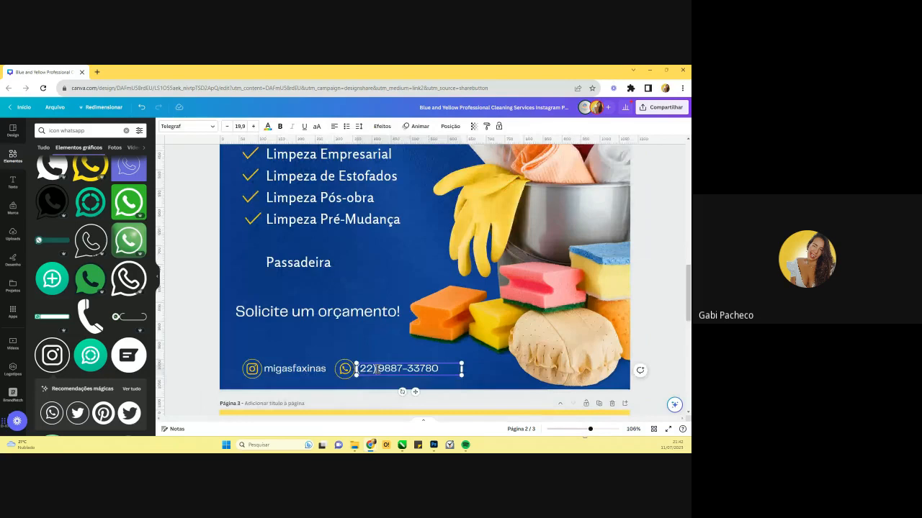
key("BackSpace")
key("Left")
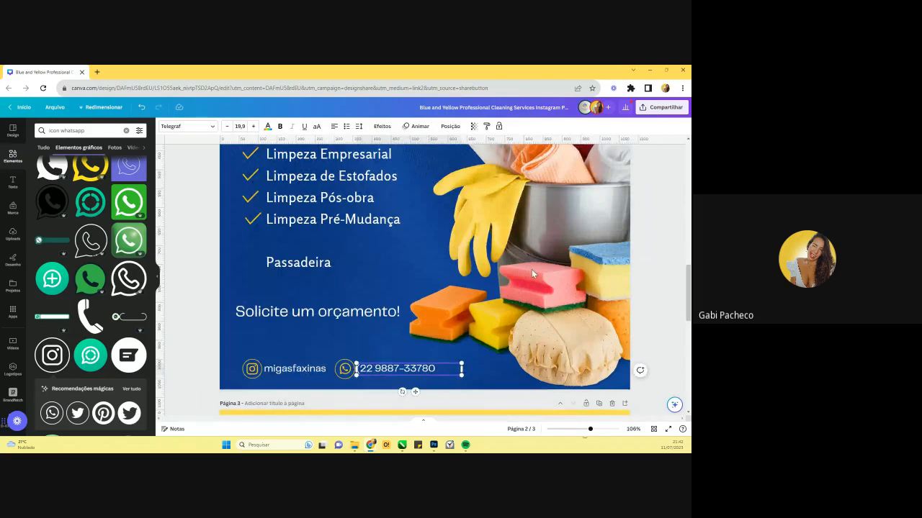
key("BackSpace")
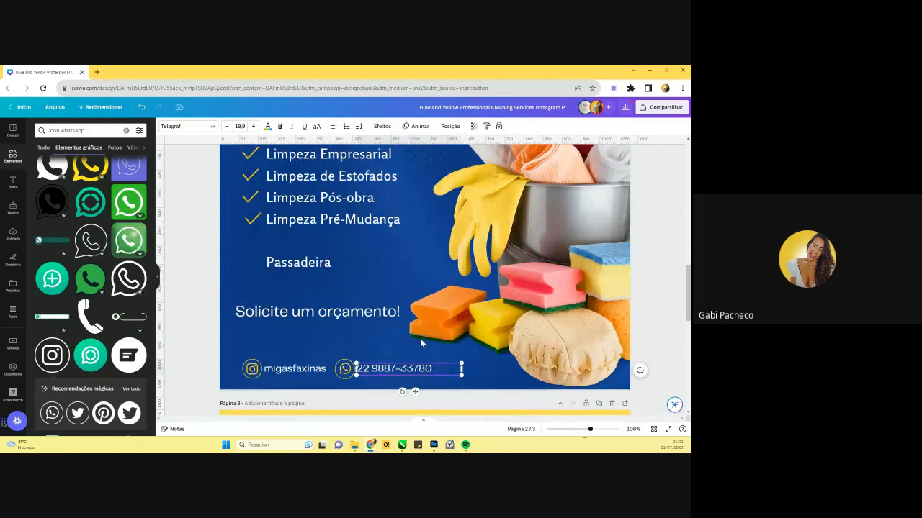
left_click(199, 352)
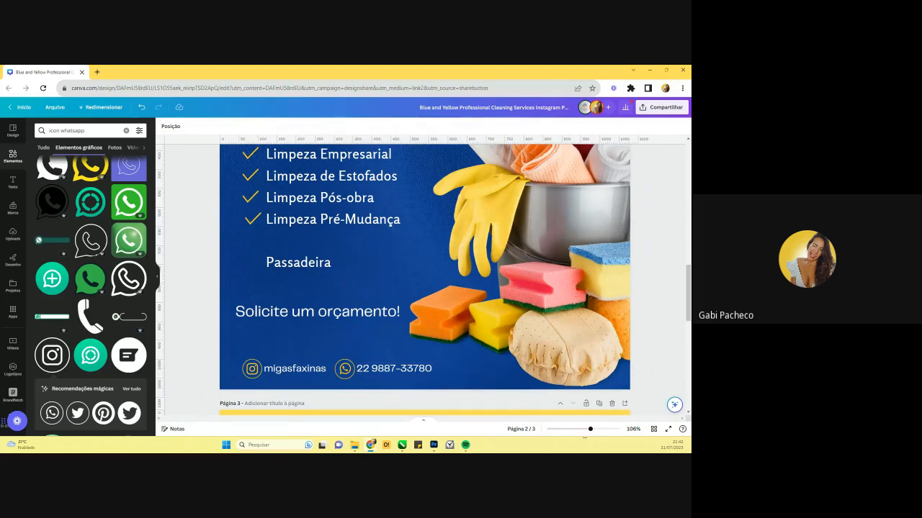
- Shift the phone number slightly away from the WhatsApp icon and narrow its text box to fit the number
left_click(371, 373)
left_click_drag(368, 375, 389, 372)
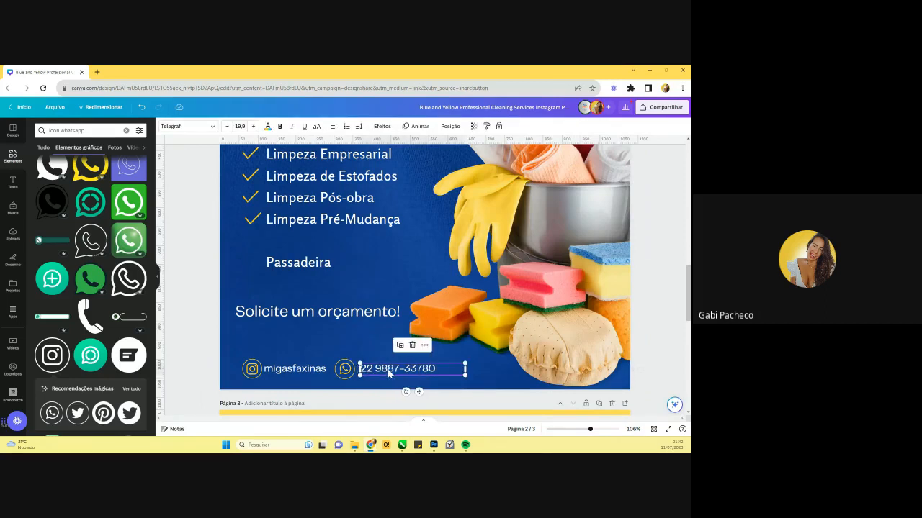
left_click_drag(465, 369, 439, 368)
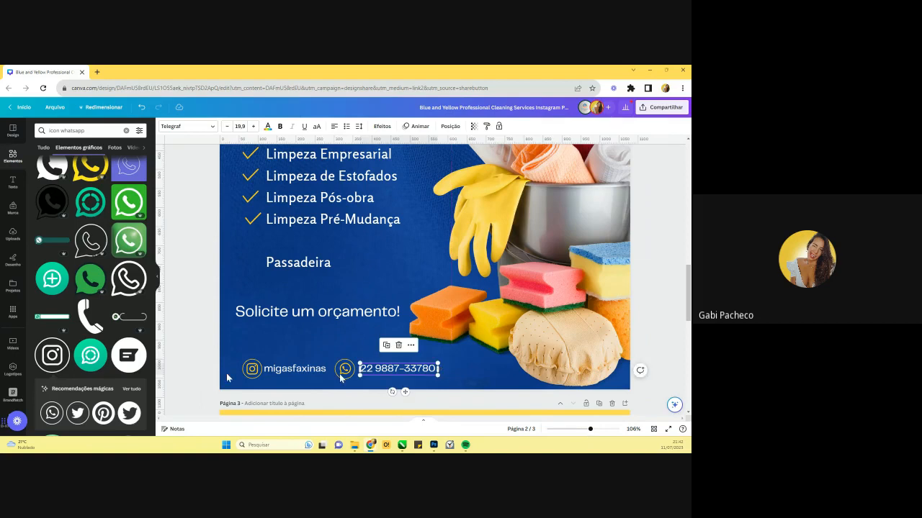
- Scale the phone number text down to size 17.5
left_click(415, 381)
left_click(432, 370)
left_click_drag(432, 370, 429, 365)
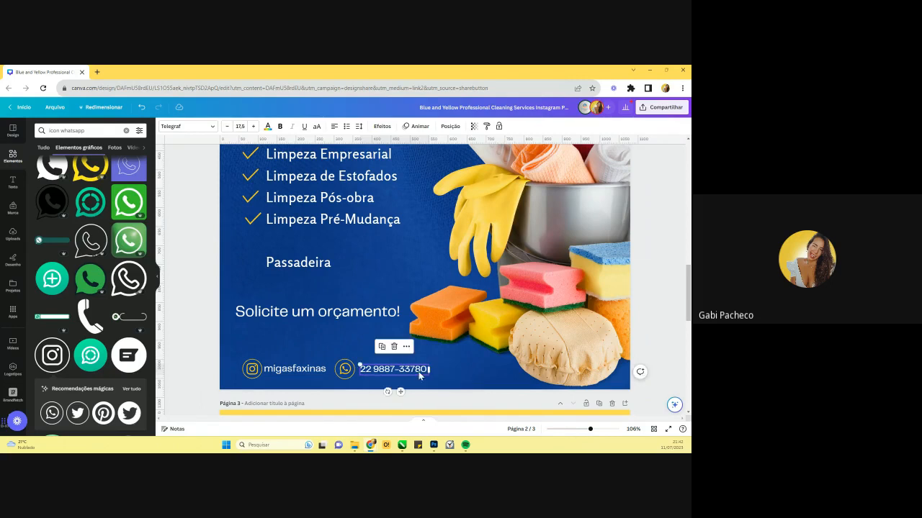
left_click(419, 372)
left_click(300, 371)
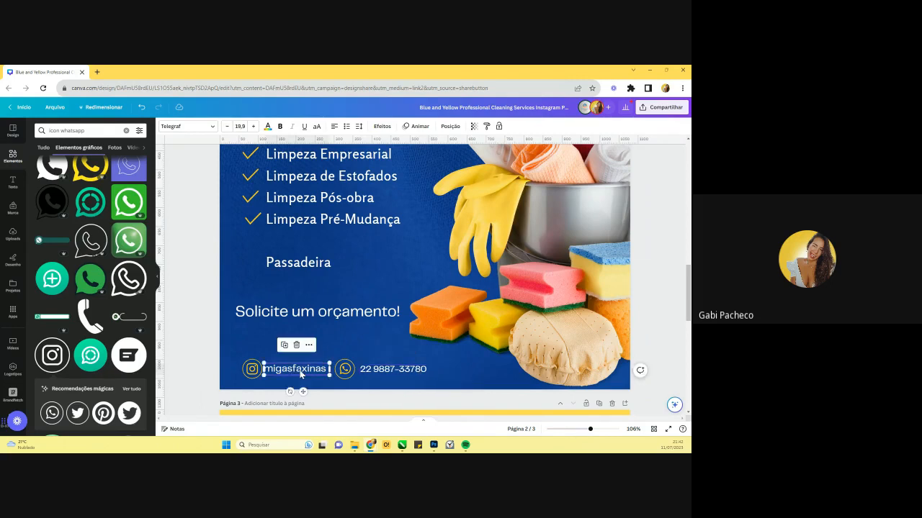
left_click(489, 399)
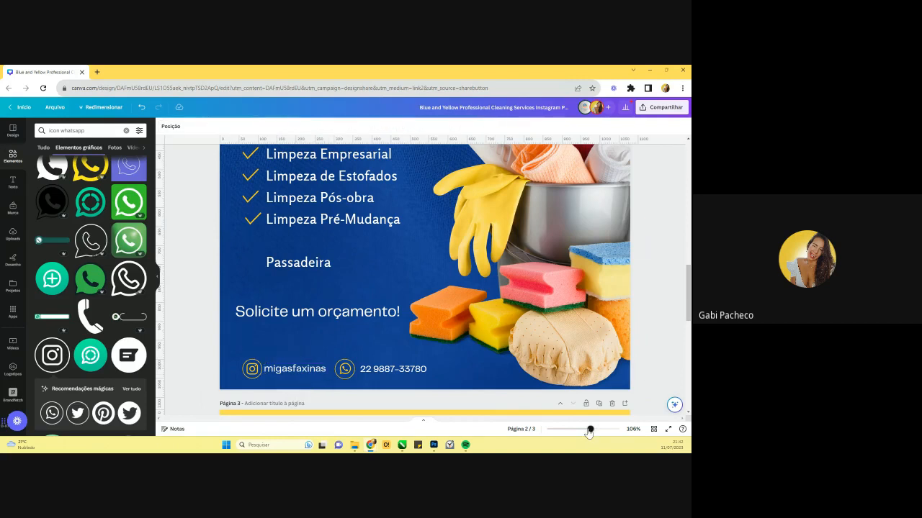
- Move the white sparkles from beside the brush handle to the end of the word Limpeza in the title
left_click_drag(590, 429, 584, 429)
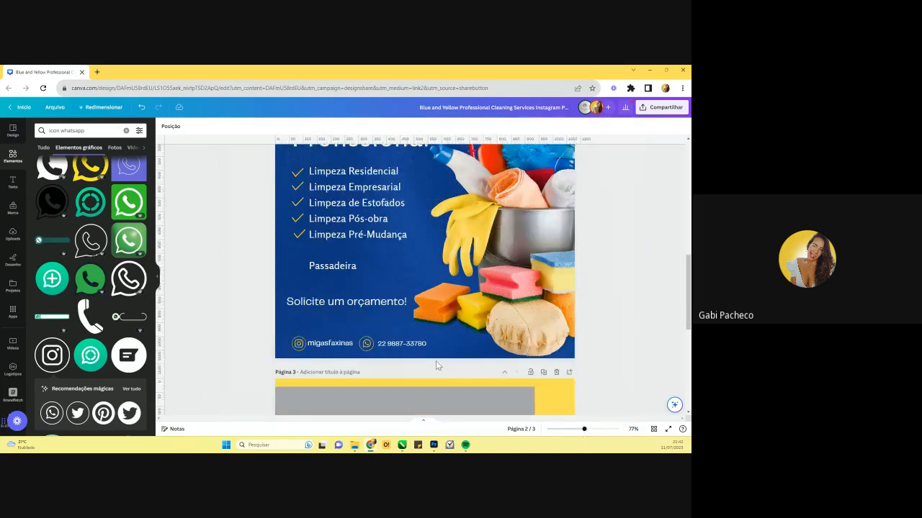
scroll(436, 361, "up", 2)
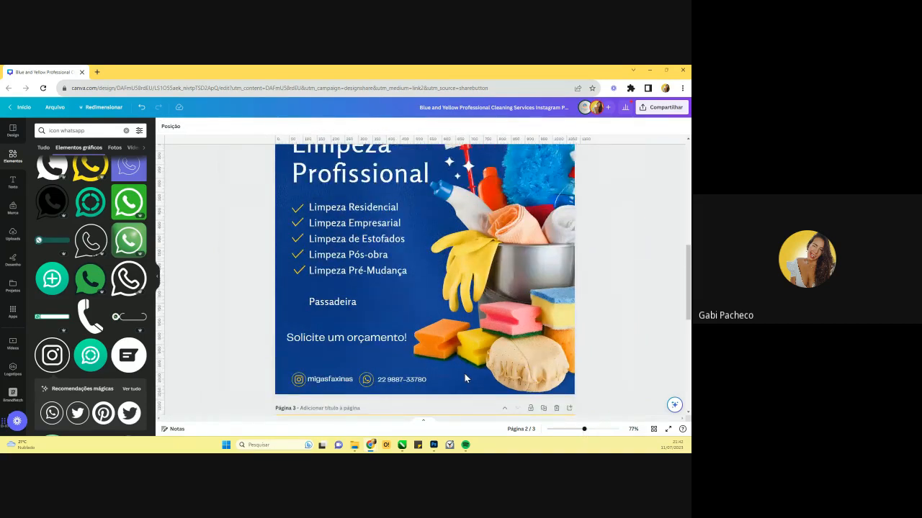
scroll(504, 260, "up", 2)
left_click(474, 276)
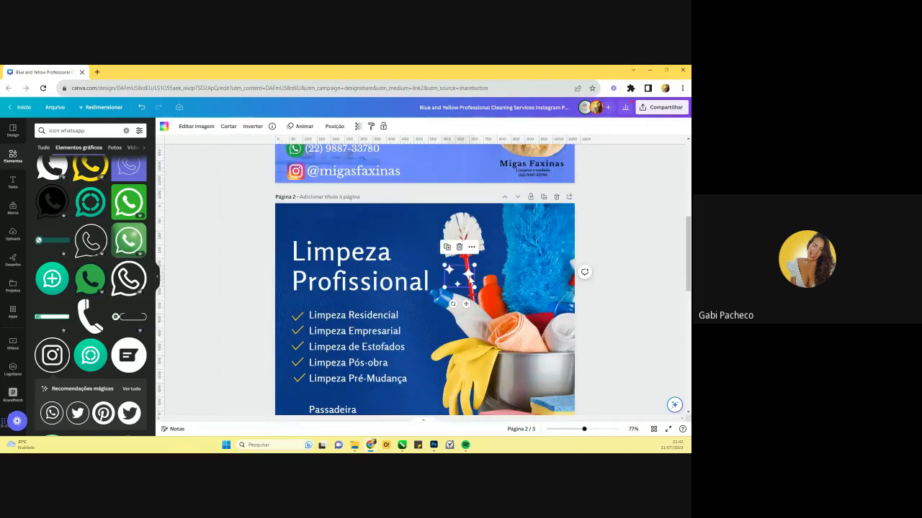
left_click_drag(461, 275, 367, 218)
- Rotate the sparkles and scale them down slightly against the last letter of Limpeza
mouse_move(393, 254)
left_mouse_down()
mouse_move(284, 244)
mouse_move(418, 273)
mouse_move(388, 249)
mouse_move(417, 262)
mouse_move(393, 263)
left_mouse_up()
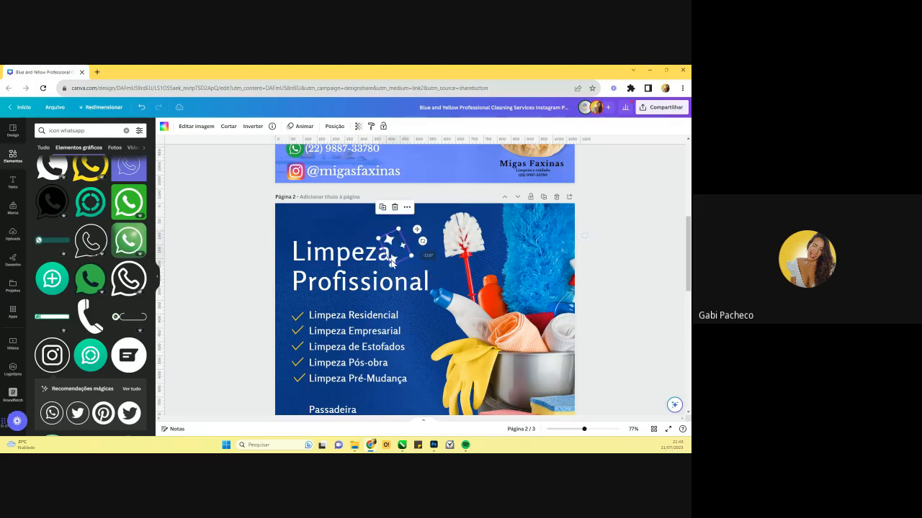
left_click_drag(417, 230, 416, 227)
left_click_drag(394, 261, 398, 244)
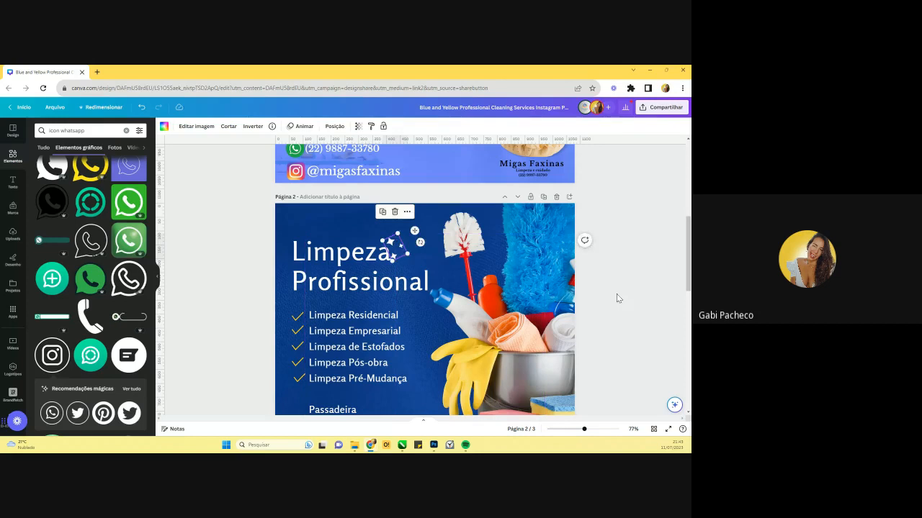
left_click(617, 295)
- Remove the blank line above Passadeira so it directly follows Limpeza Pré-Mudança in the service list
left_click_drag(583, 429, 579, 431)
scroll(336, 255, "down", 2)
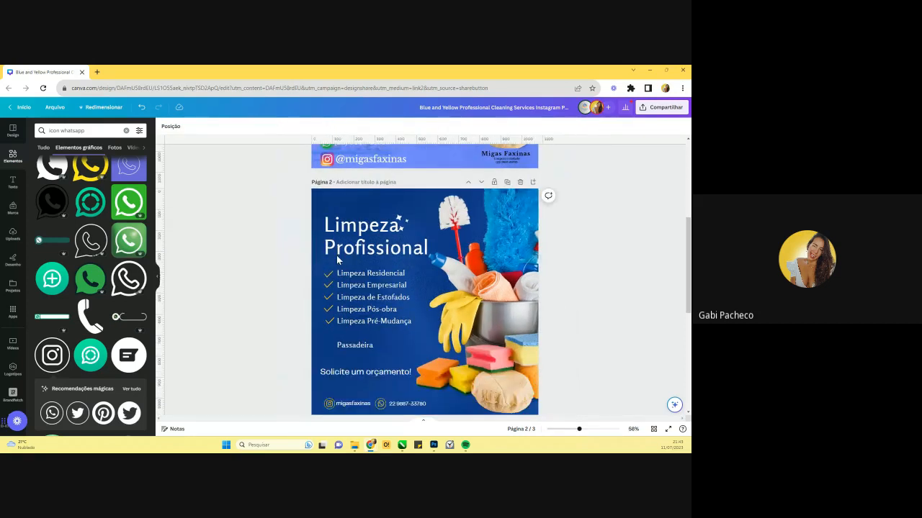
left_click(366, 333)
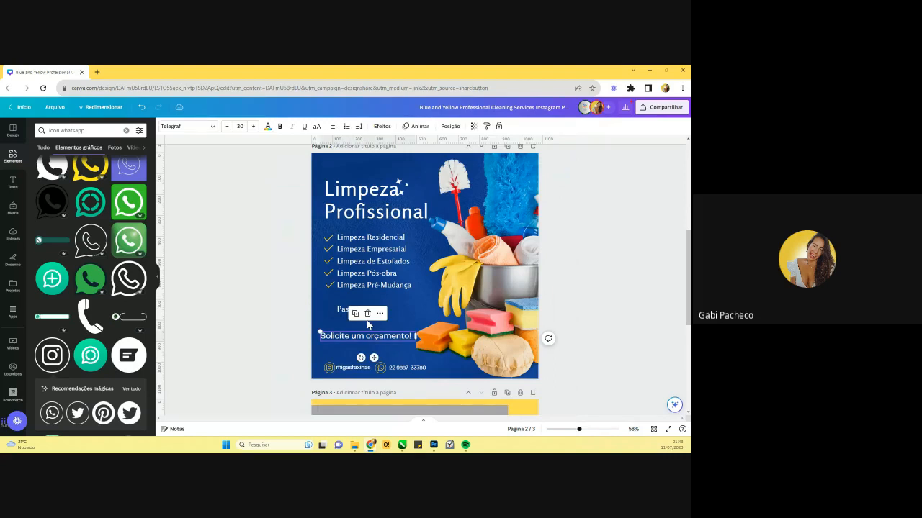
left_click(343, 308)
left_click(342, 308)
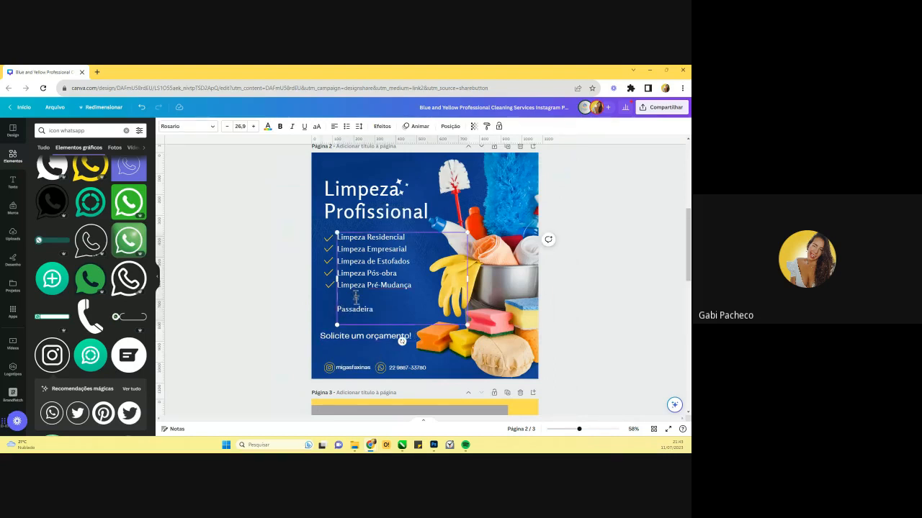
key("BackSpace")
key("Return")
key("BackSpace")
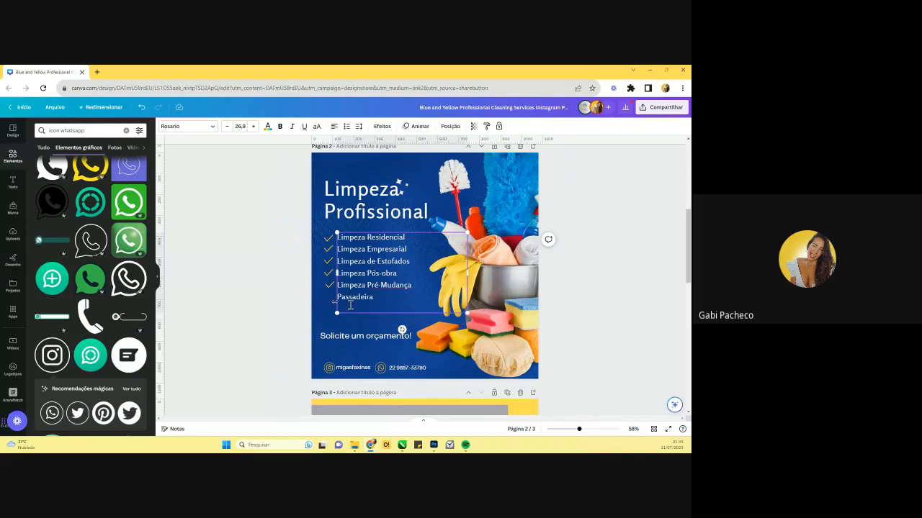
- Make the word Passadeira bold in the service list
left_click_drag(336, 274, 342, 305)
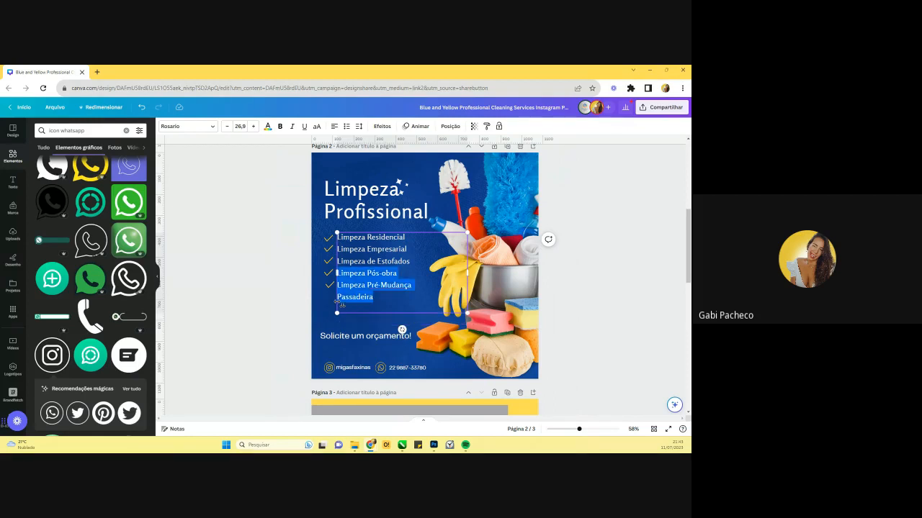
double_click(339, 305)
key("ctrl+b")
left_click(389, 304)
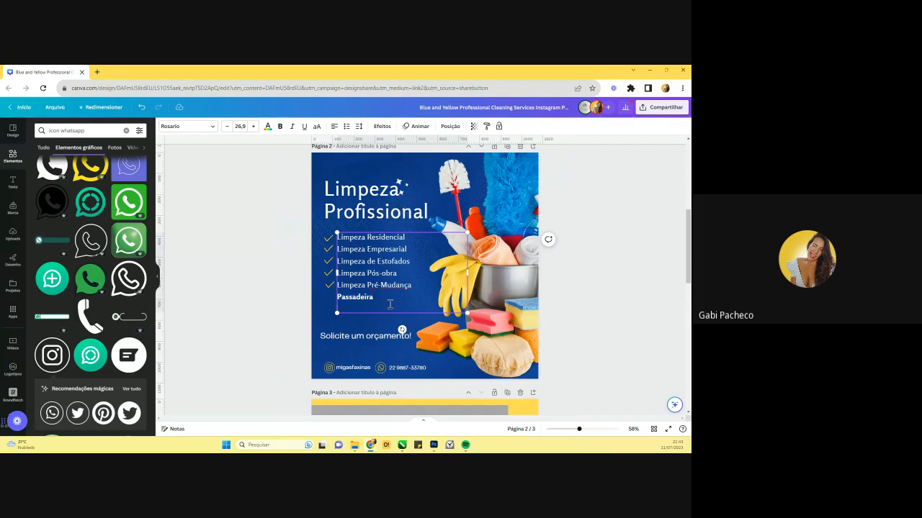
left_click_drag(578, 430, 583, 430)
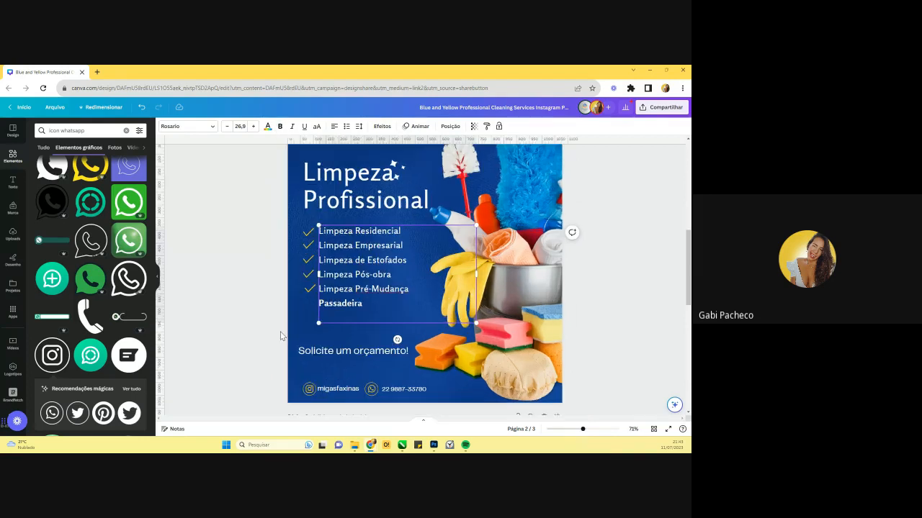
left_click(281, 336)
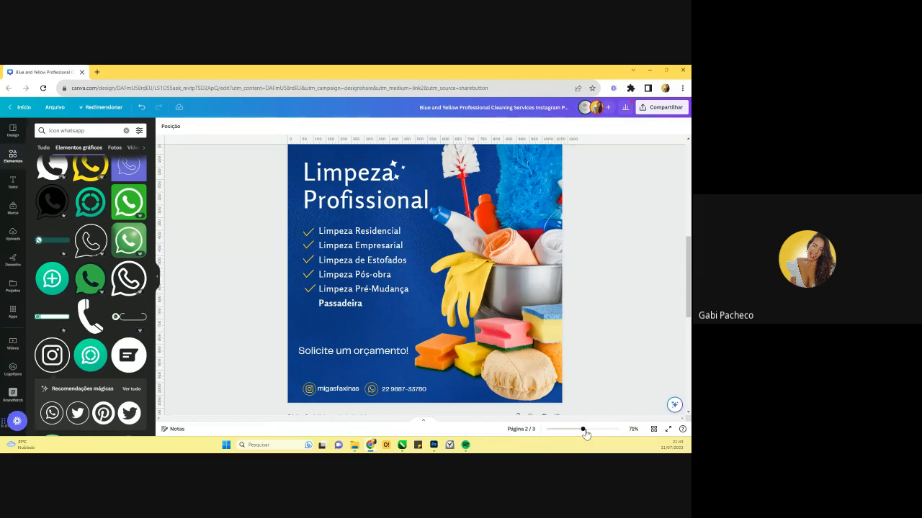
- Shorten the first three service lines to Residencial, Empresarial and Estofados by deleting their leading words
left_click_drag(584, 430, 588, 429)
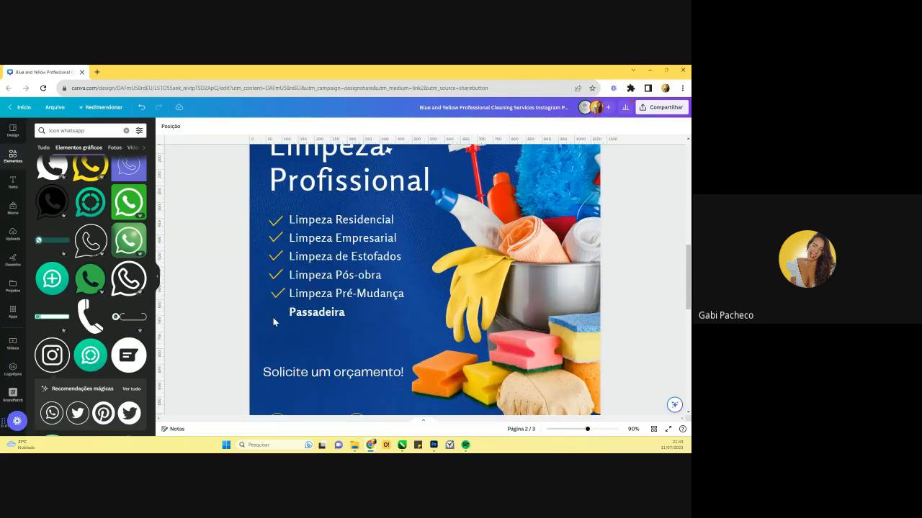
scroll(343, 301, "up", 1)
left_click(328, 284)
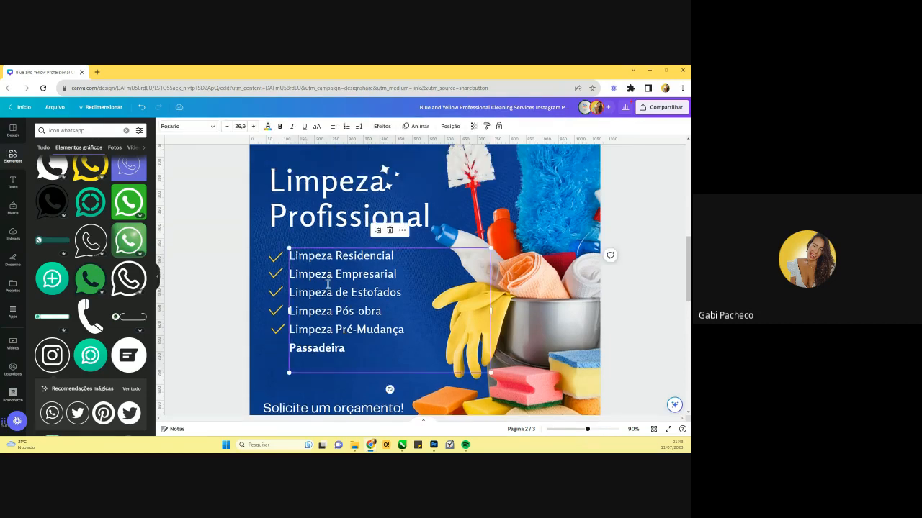
left_click_drag(336, 257, 297, 255)
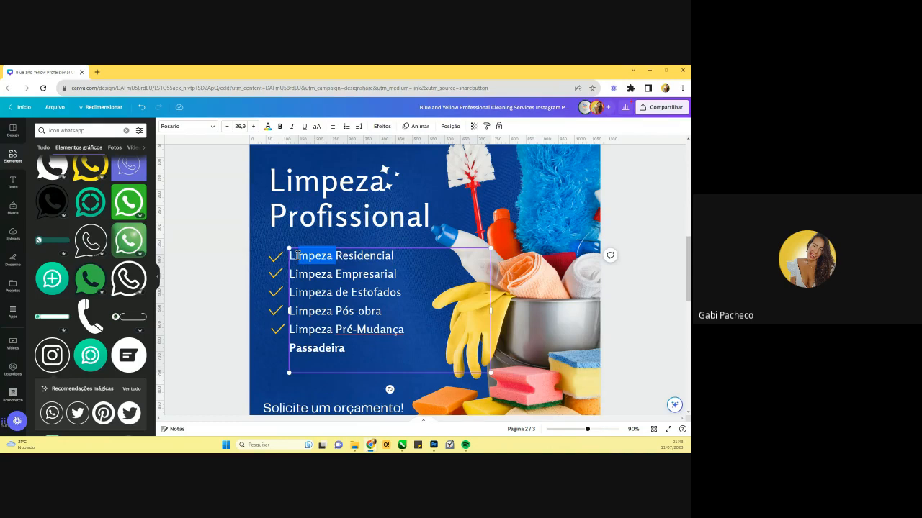
left_click_drag(297, 256, 289, 256)
key("BackSpace")
left_click_drag(335, 274, 289, 275)
key("BackSpace")
left_click_drag(355, 296, 289, 311)
key("BackSpace")
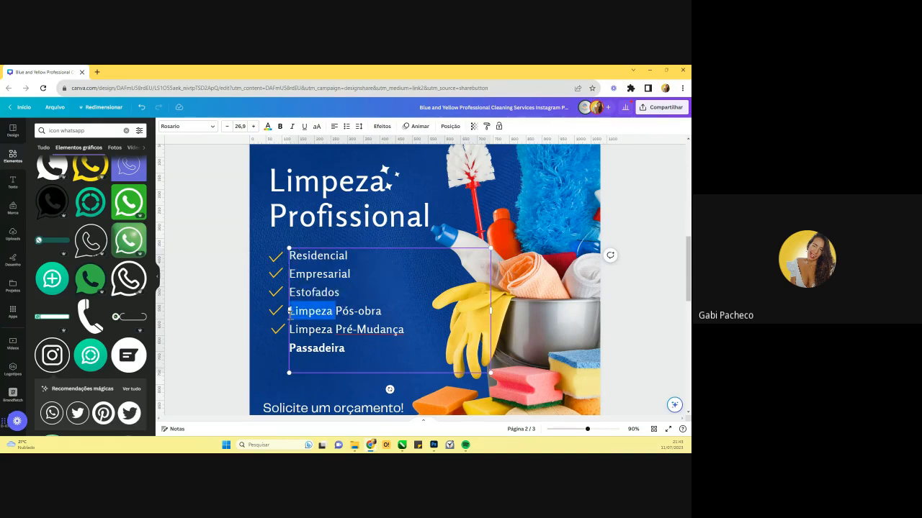
- Delete Limpeza from the Pós-obra and Pré-Mudança lines and narrow the list's text box to fit the shorter words
key("BackSpace")
left_click_drag(335, 333, 288, 333)
key("BackSpace")
left_click_drag(490, 310, 337, 321)
left_click(197, 298)
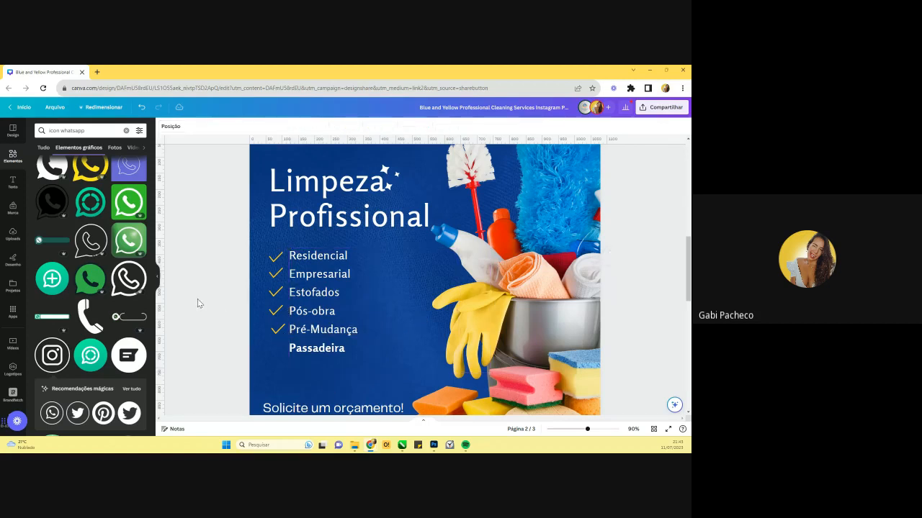
- Search the graphics for "icon ferro de passar", insert the simple outline iron and shrink it into place in front of Passadeira
double_click(62, 130)
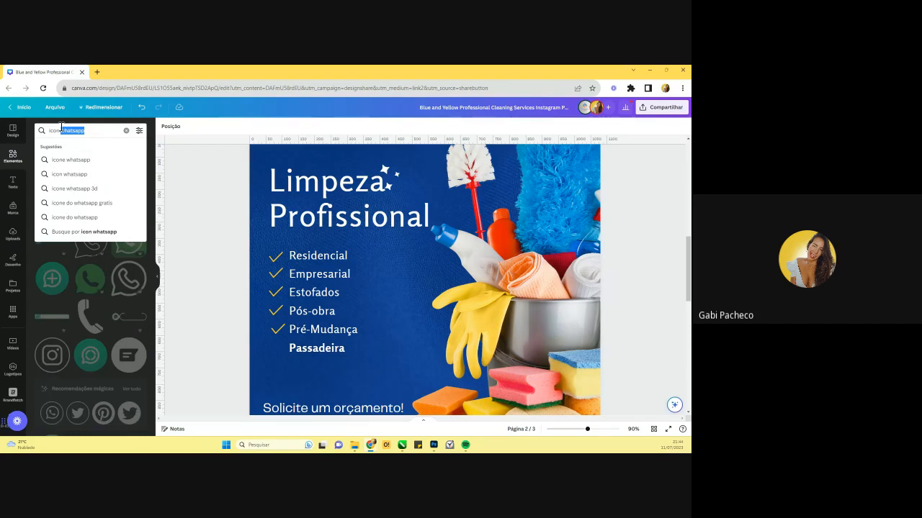
type("ferro de pas")
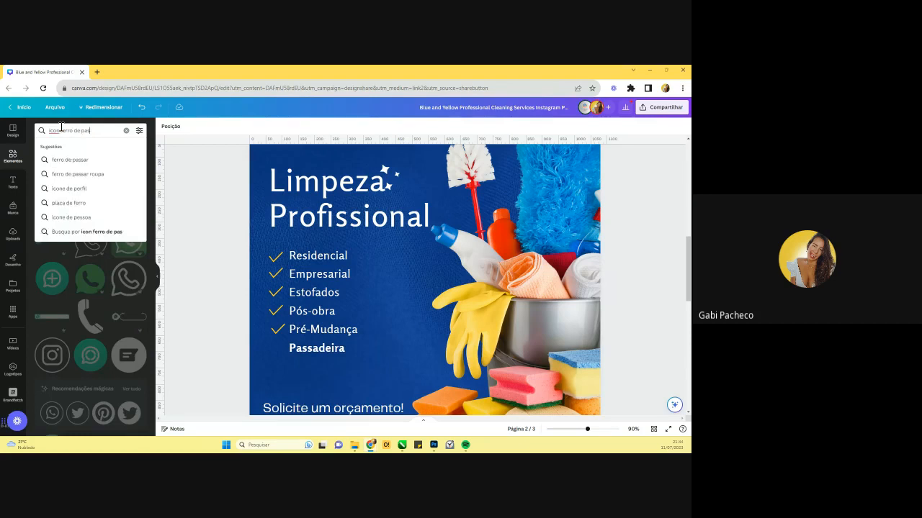
type("sar")
key("Return")
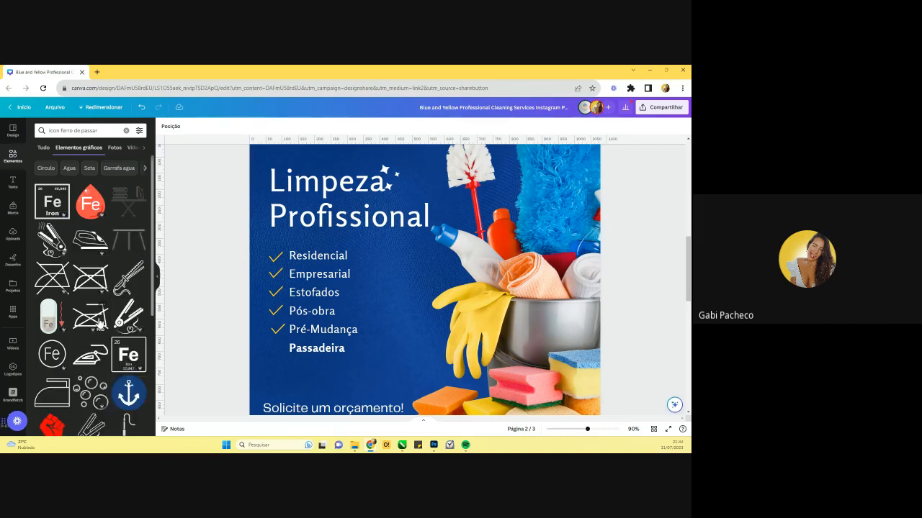
scroll(79, 345, "down", 1)
left_click(58, 370)
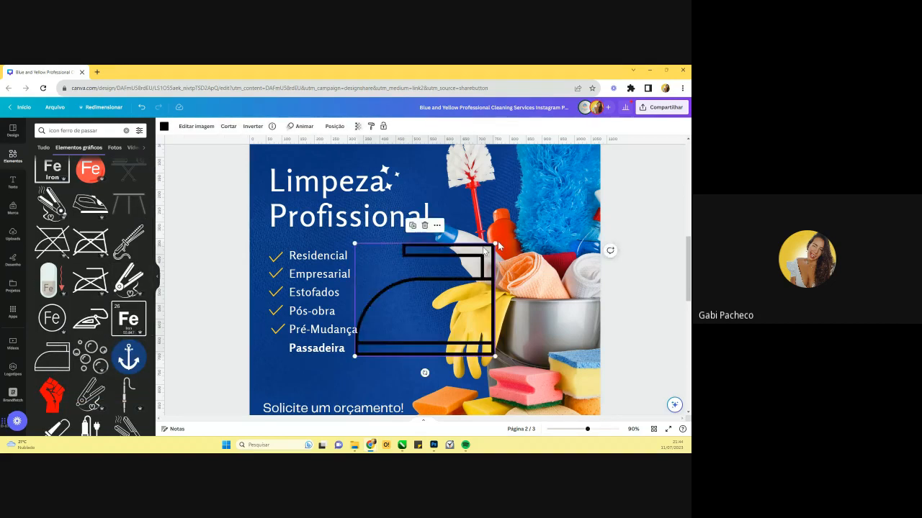
left_click_drag(498, 242, 270, 341)
- Recolor the iron icon beside Passadeira white
left_click(164, 127)
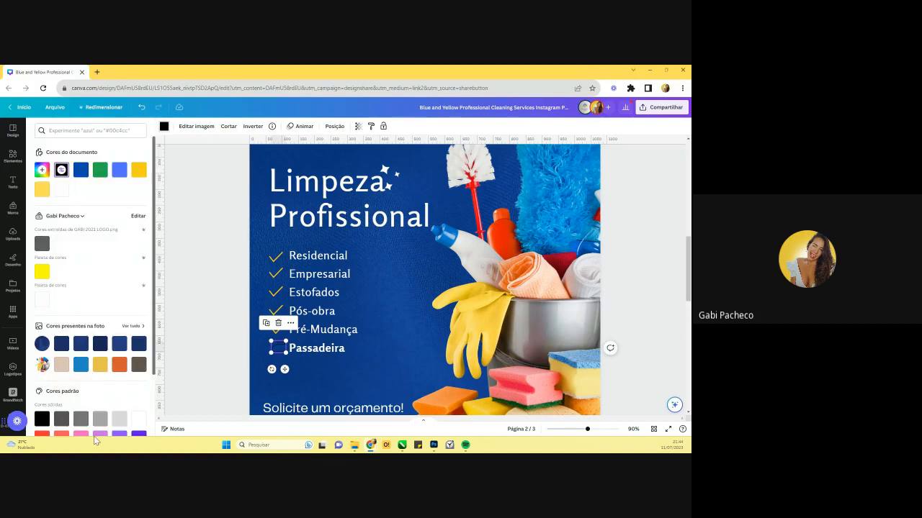
left_click(214, 353)
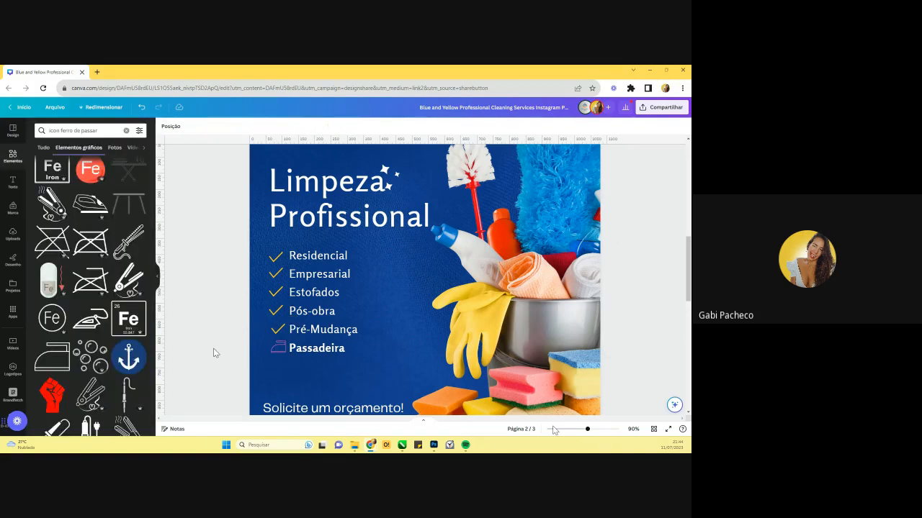
scroll(213, 351, "down", 3)
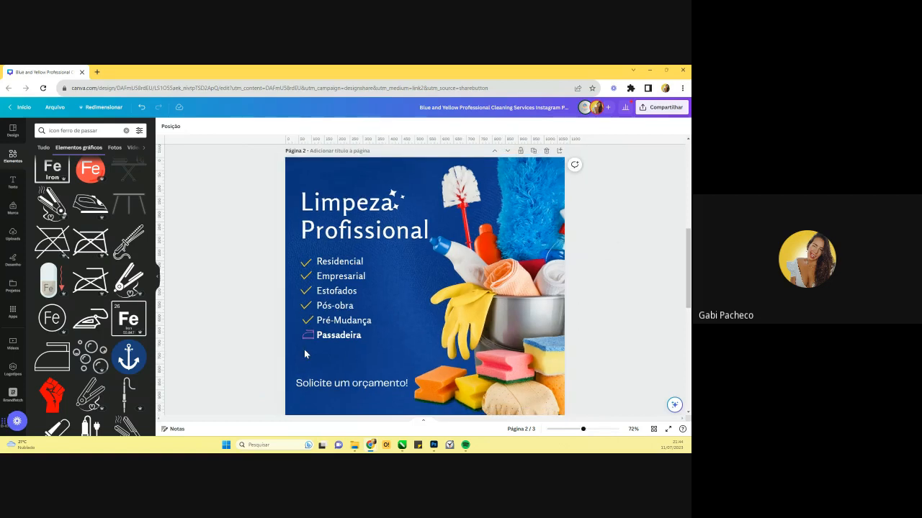
left_click(307, 334)
left_click(164, 126)
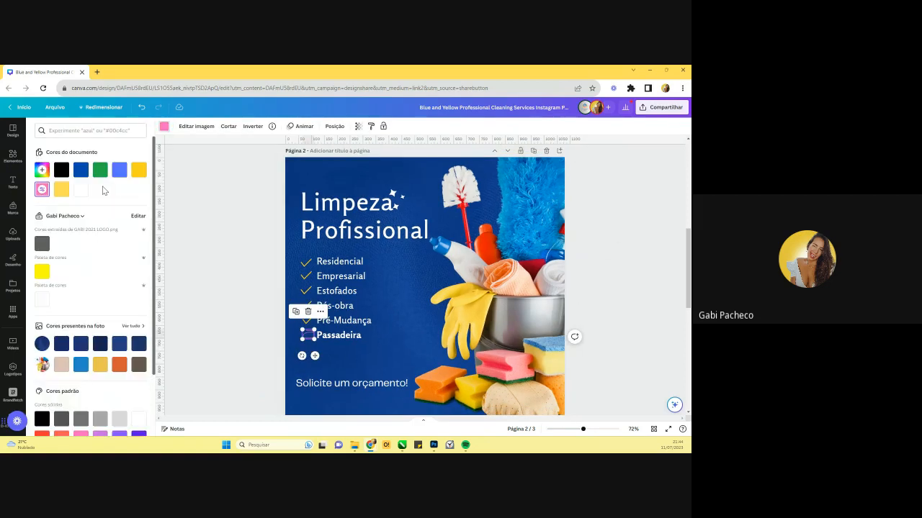
left_click(81, 190)
left_click(208, 267)
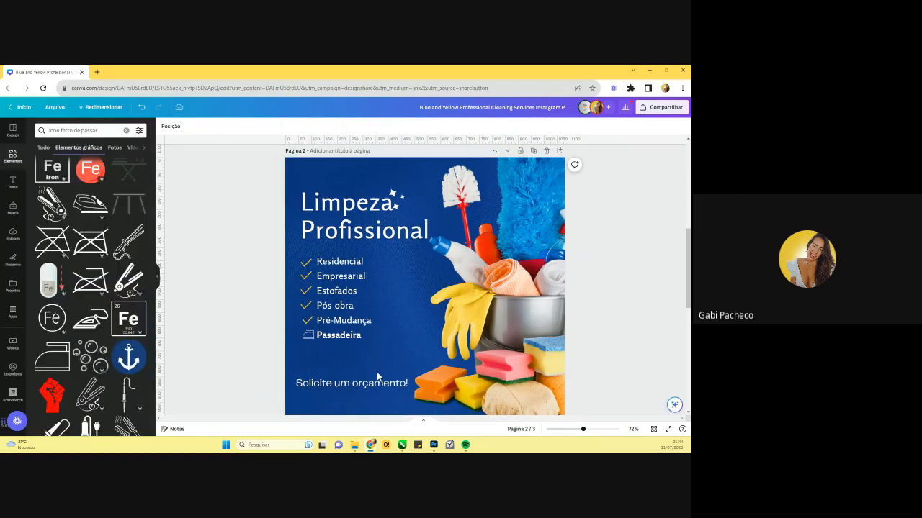
- Move the text Solicite um orçamento! up so it sits closer below Passadeira
left_click_drag(583, 429, 579, 430)
left_click_drag(328, 369, 346, 350)
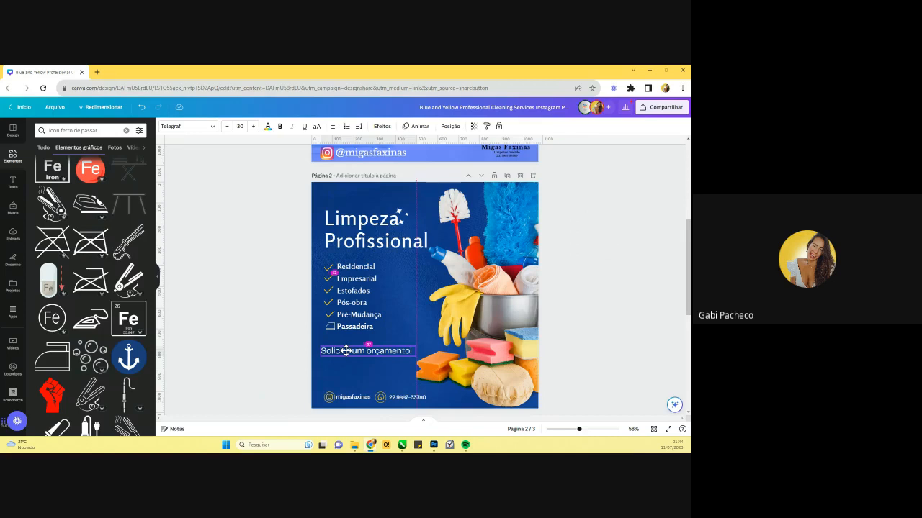
left_click_drag(346, 350, 346, 348)
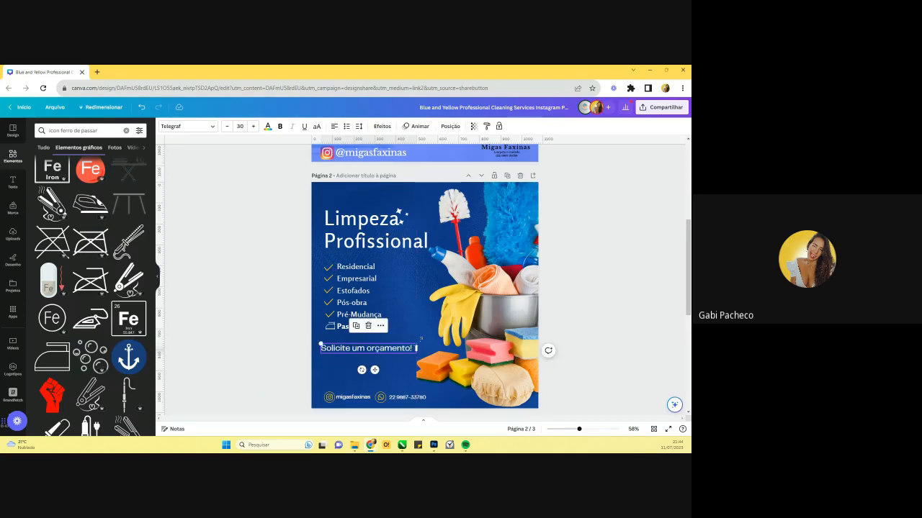
- Position a yellow square over Solicite um orçamento! and reshape it into a wide, thin bar reaching the sponges
left_click_drag(579, 429, 587, 430)
scroll(291, 265, "down", 2)
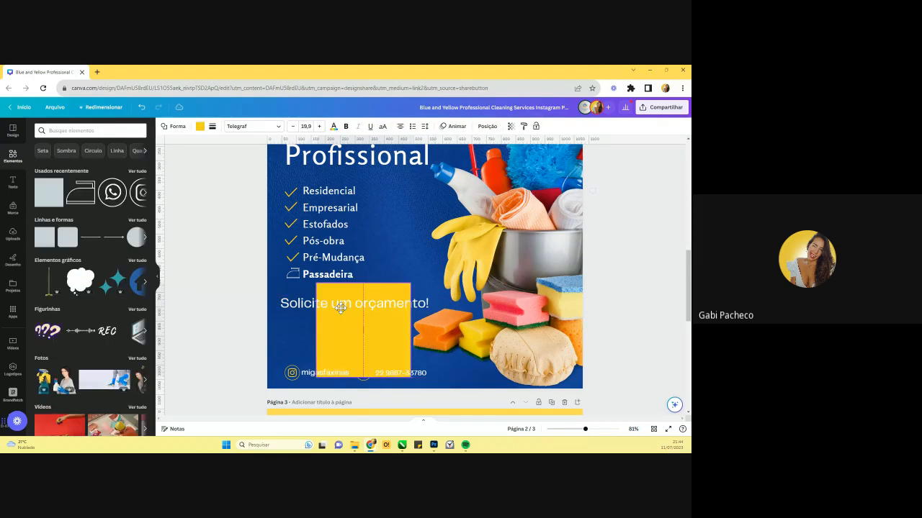
left_click_drag(340, 308, 300, 315)
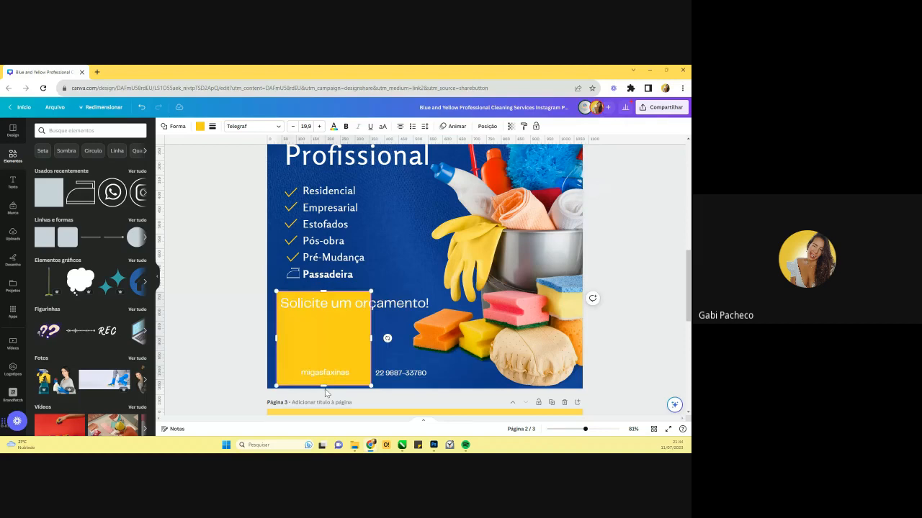
left_click_drag(325, 387, 511, 295)
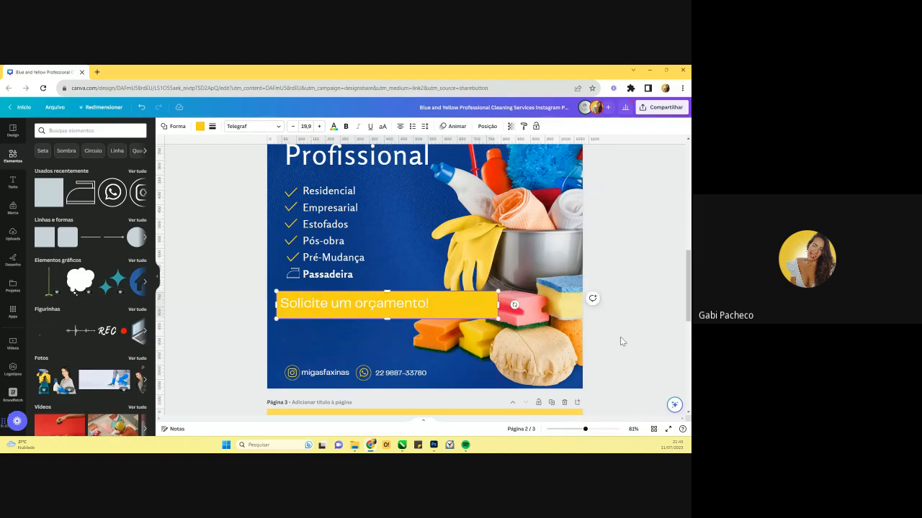
- Send the yellow bar back in the layer order, behind the cleaning-products photo
right_click(447, 303)
mouse_move(506, 334)
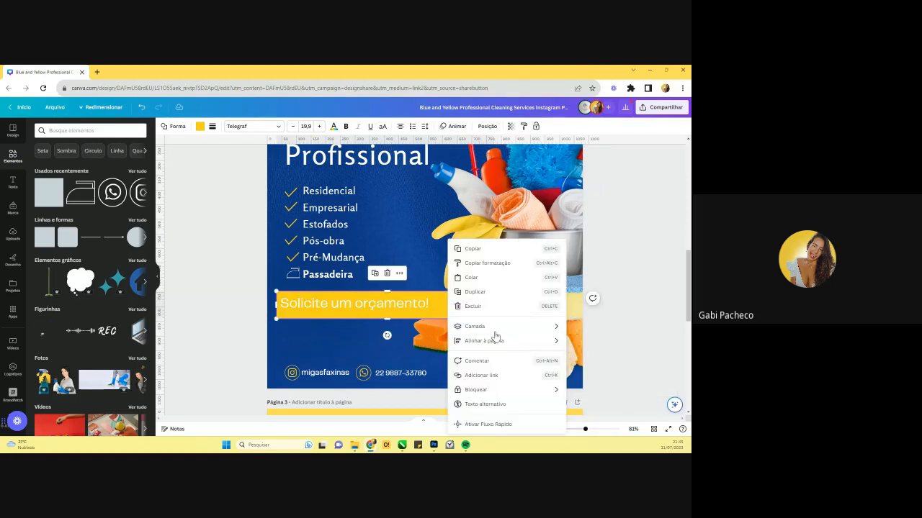
left_click(601, 373)
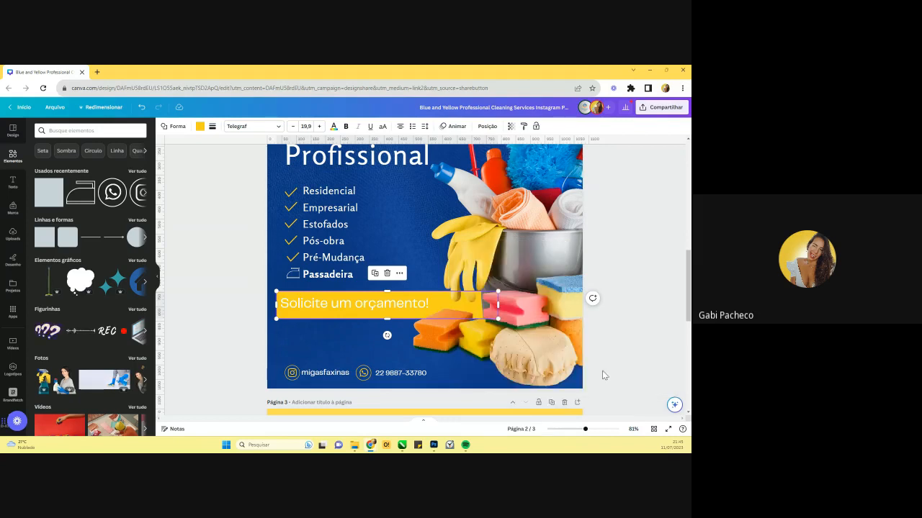
left_click(602, 371)
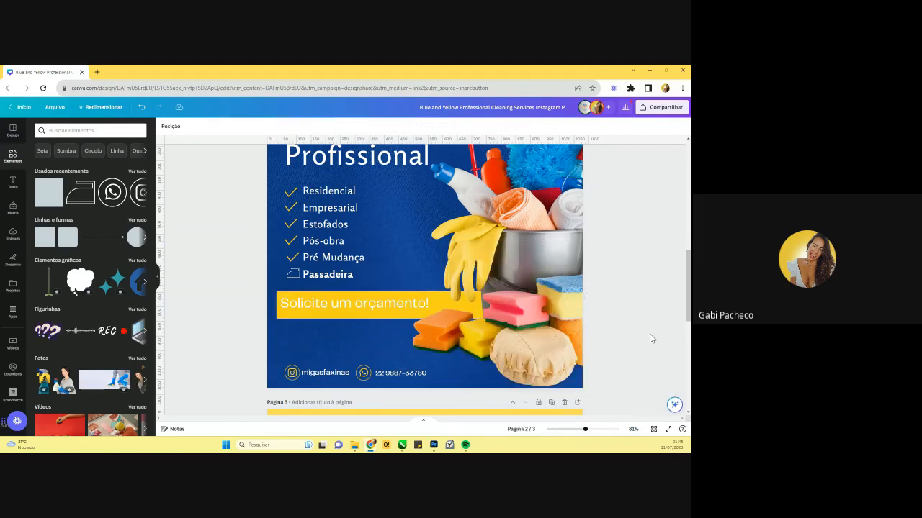
- Scale the Solicite um orçamento! text up to size 37.4 within the yellow bar
left_click(288, 316)
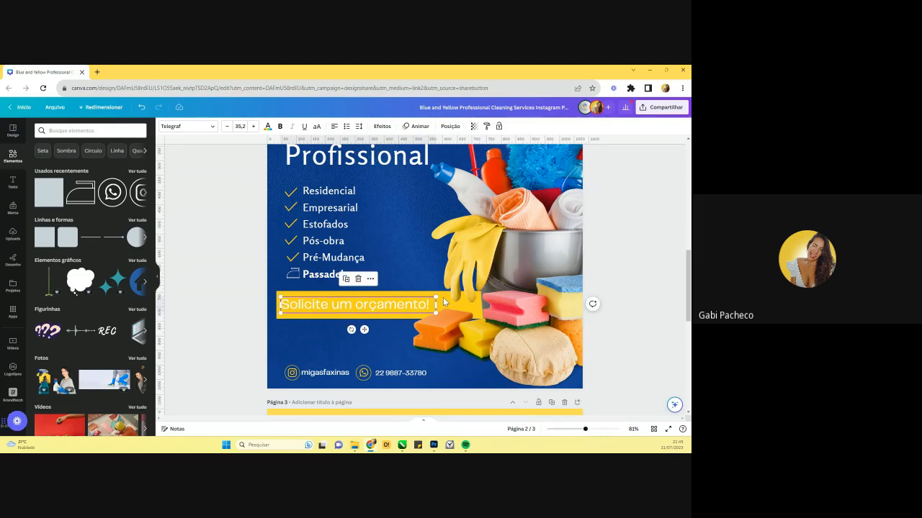
left_click_drag(436, 295, 447, 294)
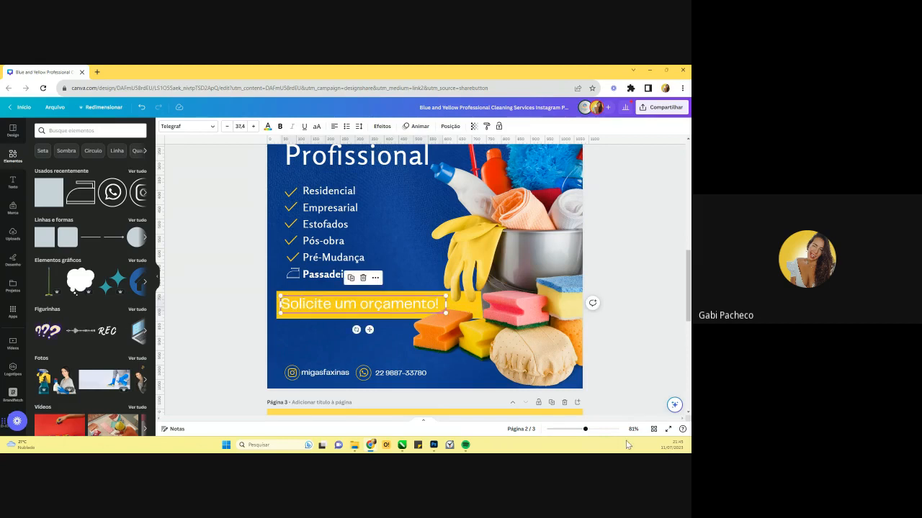
- Try a pink fill on the bar behind Solicite um orçamento! and check it against the whole page
left_click_drag(585, 429, 590, 429)
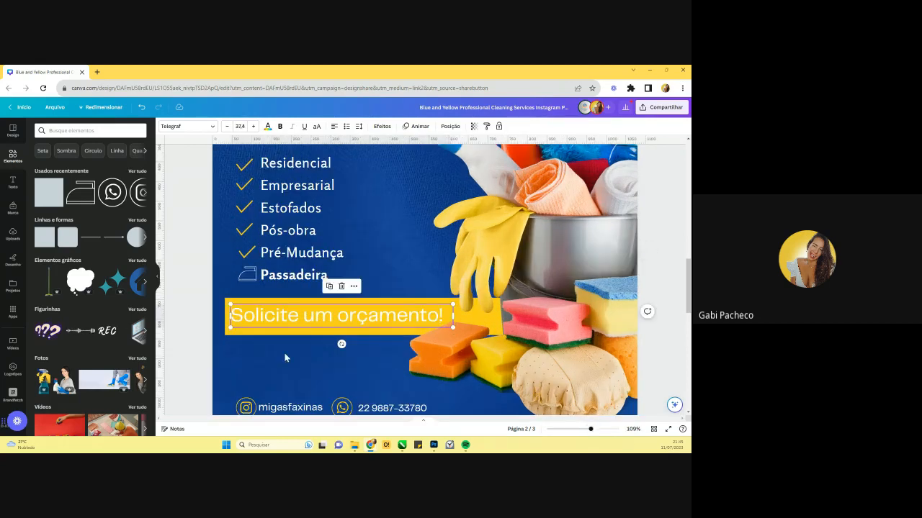
left_click(226, 328)
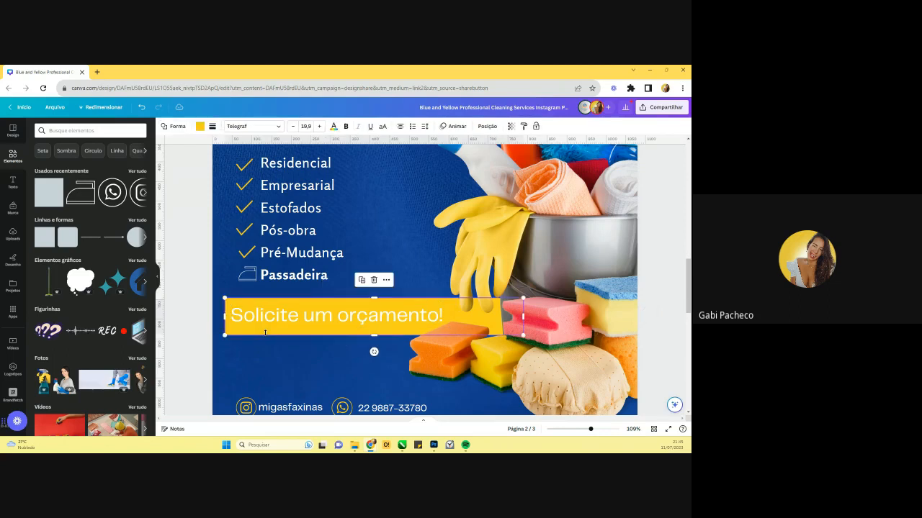
left_click(200, 126)
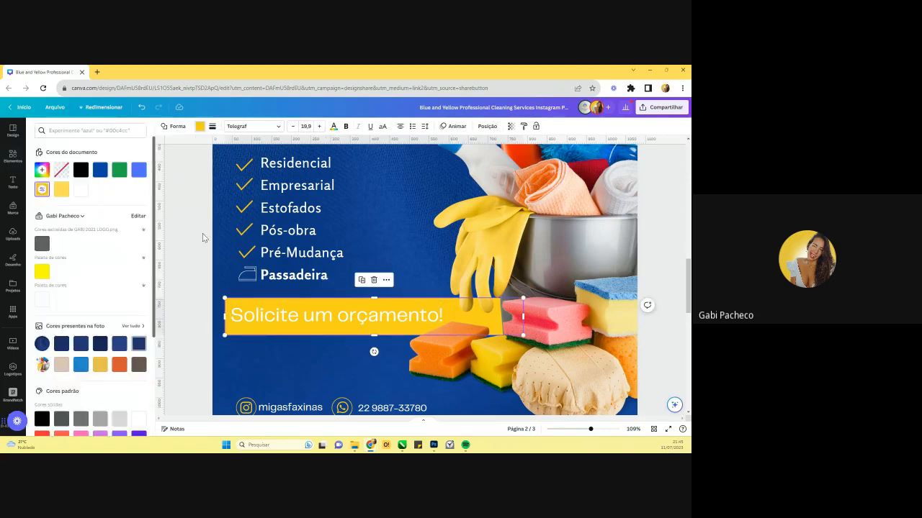
left_click(85, 433)
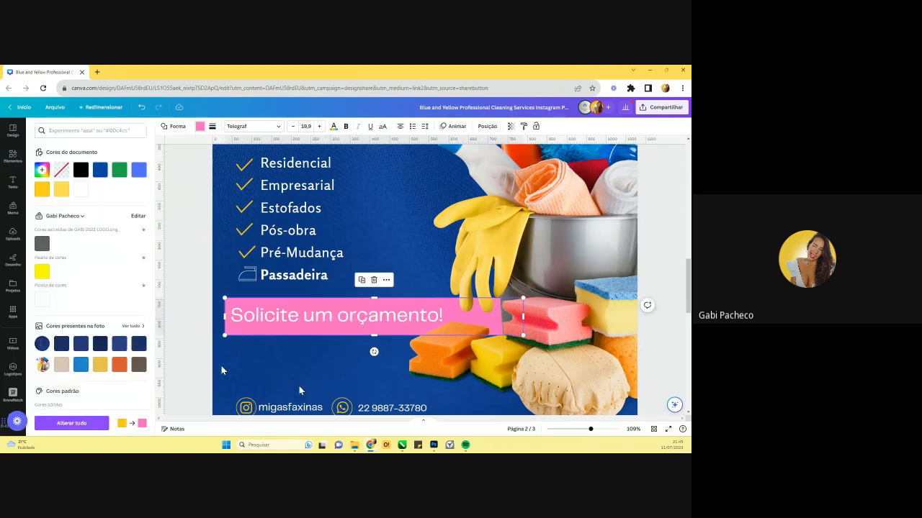
left_click(620, 433)
left_click(584, 431)
left_click_drag(584, 430, 578, 429)
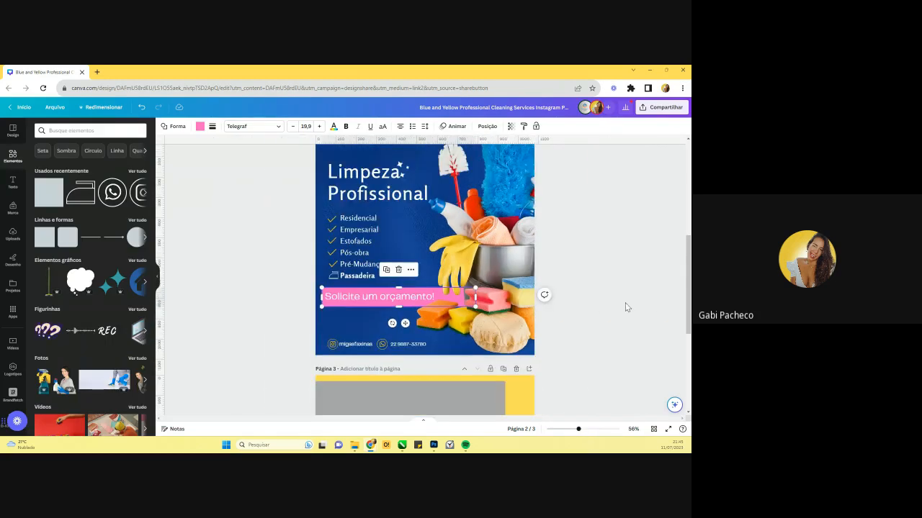
left_click(625, 308)
scroll(321, 343, "up", 1)
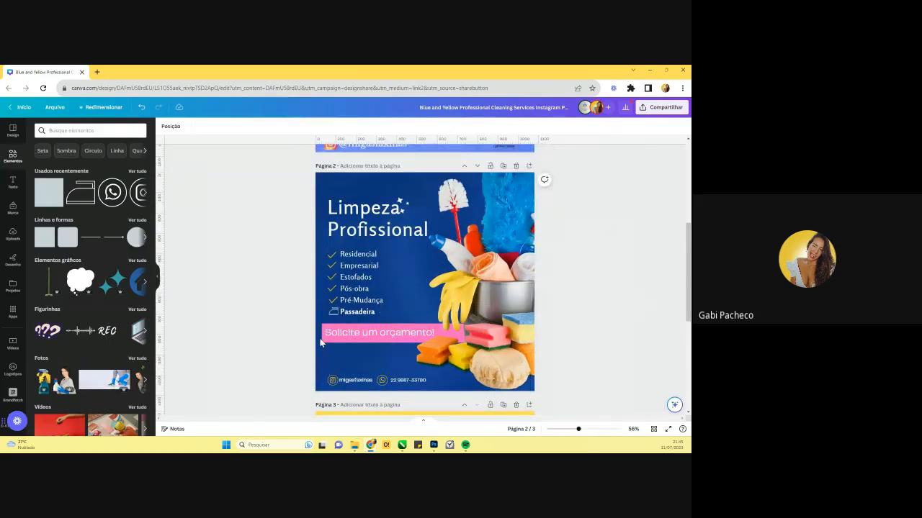
- Change the bar's fill back to the document's golden yellow
left_click(322, 341)
left_click(199, 127)
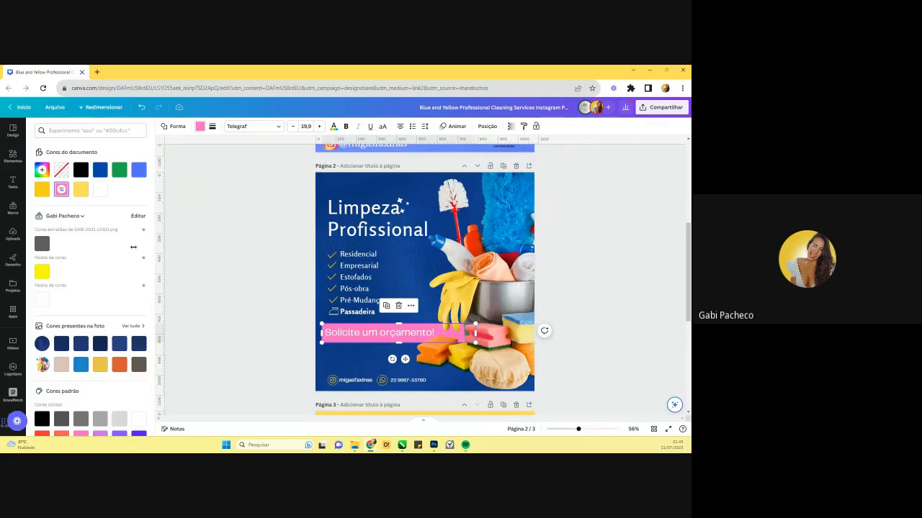
left_click(78, 190)
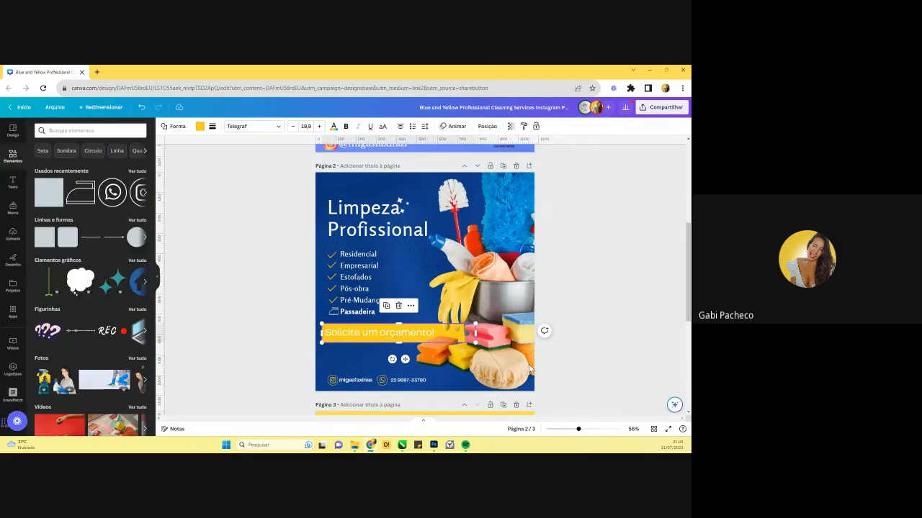
- Make the Solicite um orçamento! text dark blue and bold, widening its text box to fit one line
double_click(378, 332)
left_click(267, 126)
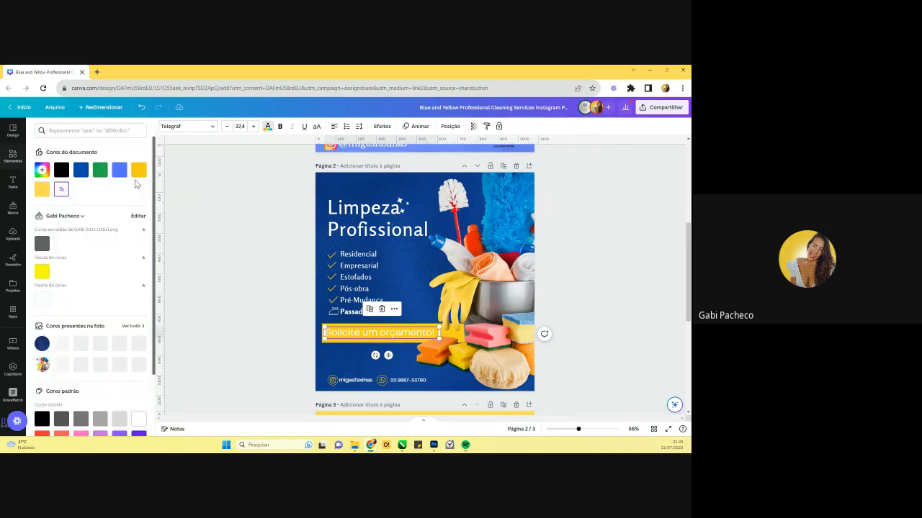
left_click(82, 171)
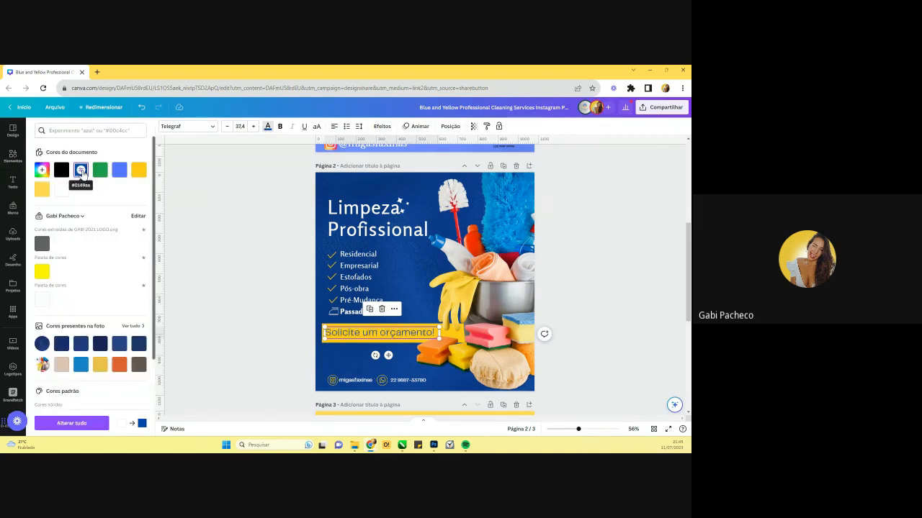
double_click(428, 332)
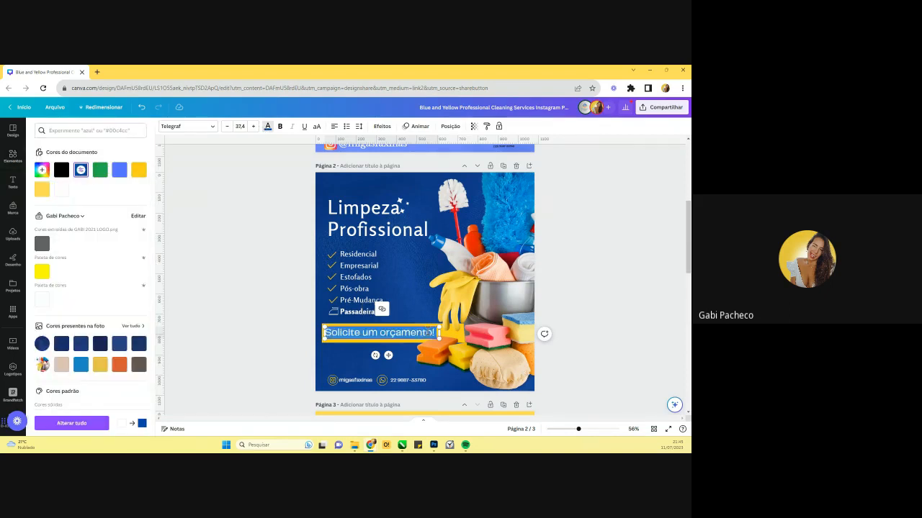
left_click(280, 127)
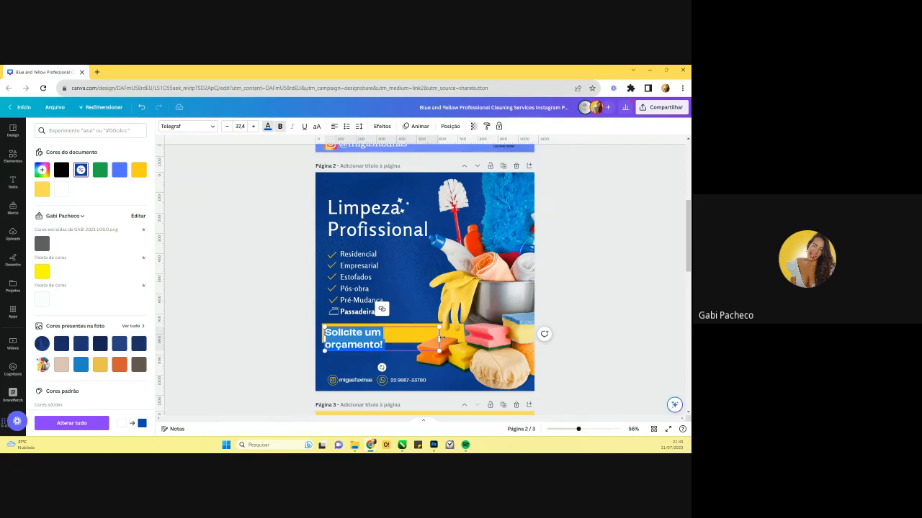
left_click_drag(440, 338, 456, 331)
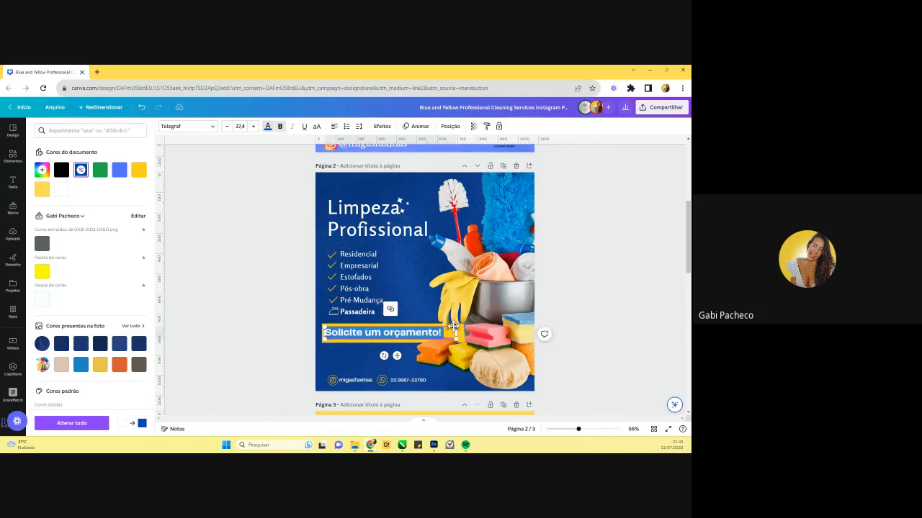
left_click(602, 348)
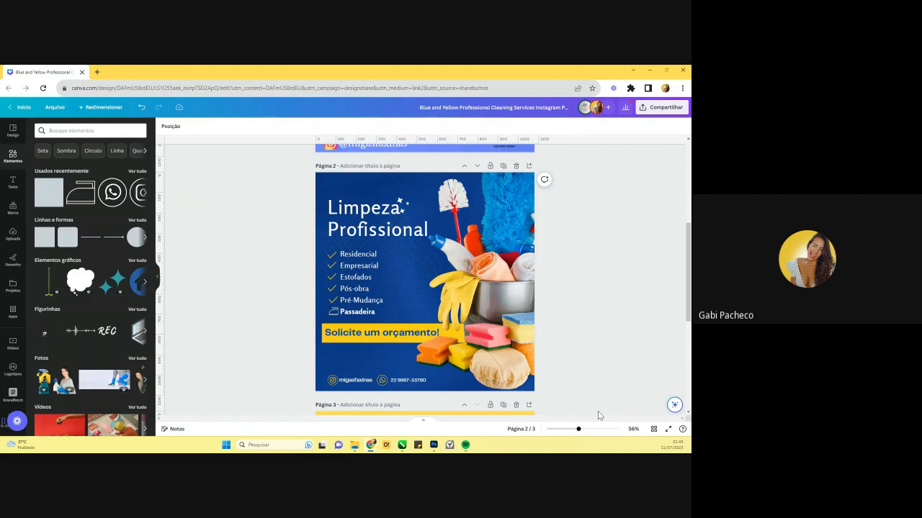
- Copy the Solicite um orçamento! text and delete both its text box and the yellow bar
left_click_drag(577, 429, 582, 431)
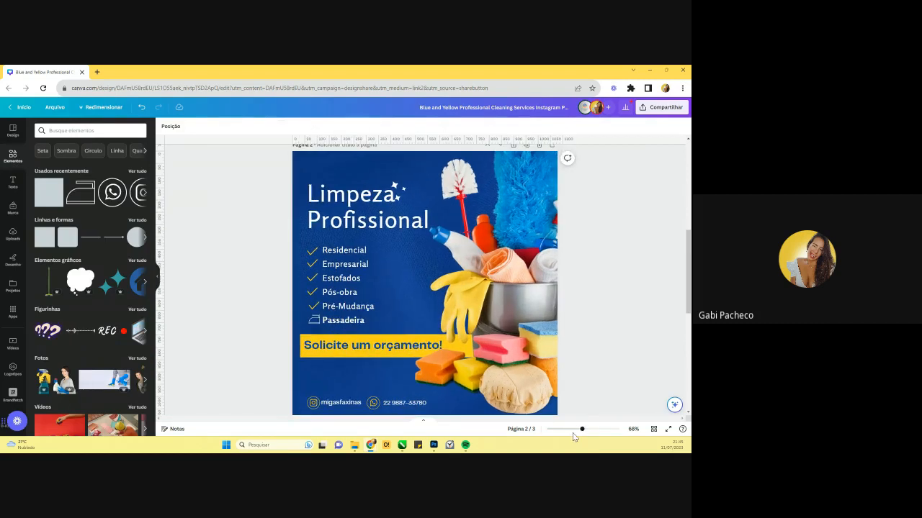
double_click(395, 349)
key("ctrl+c")
key("BackSpace")
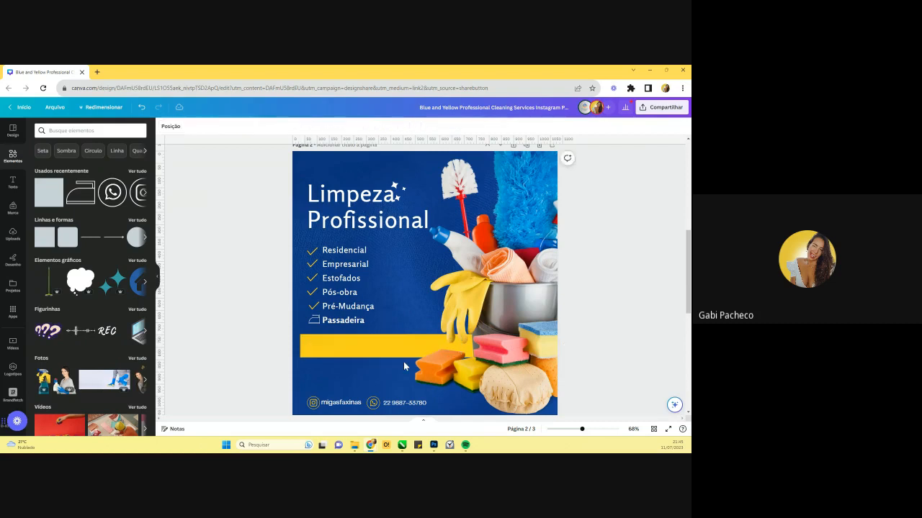
left_click(345, 356)
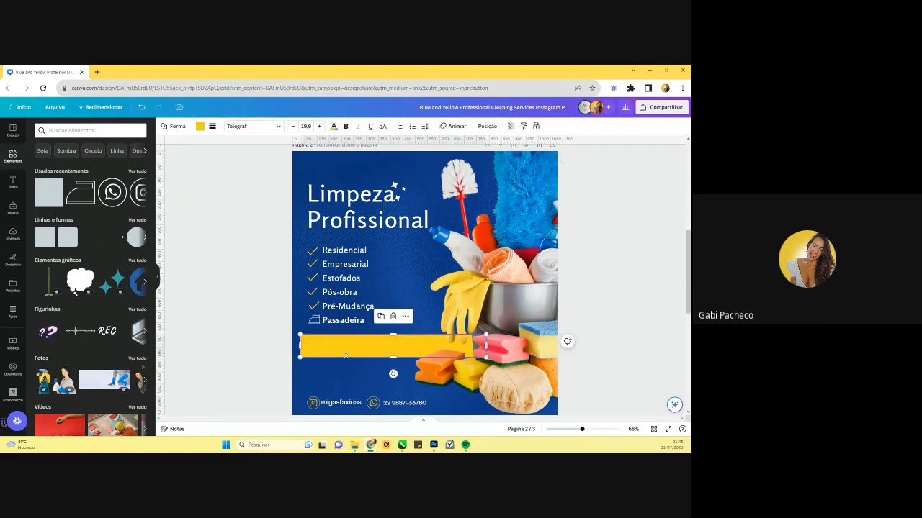
key("Delete")
- Add a new yellow square below the service list and paste Solicite um orçamento! inside it
left_click(44, 204)
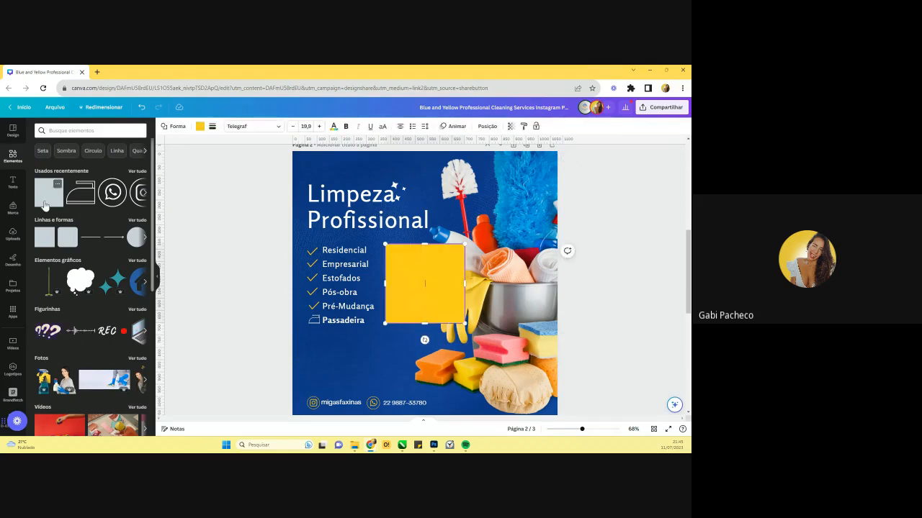
left_click_drag(422, 300, 414, 363)
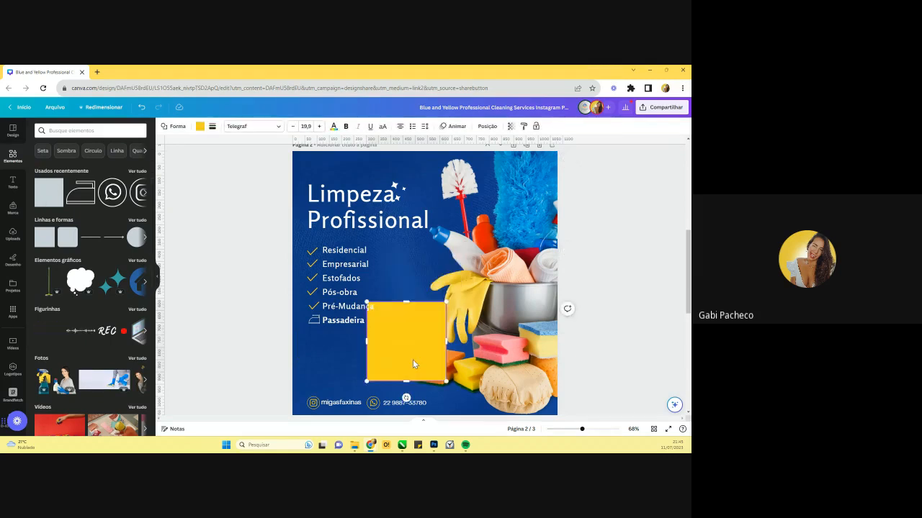
left_click_drag(581, 429, 599, 430)
scroll(389, 356, "down", 2)
scroll(386, 288, "down", 2)
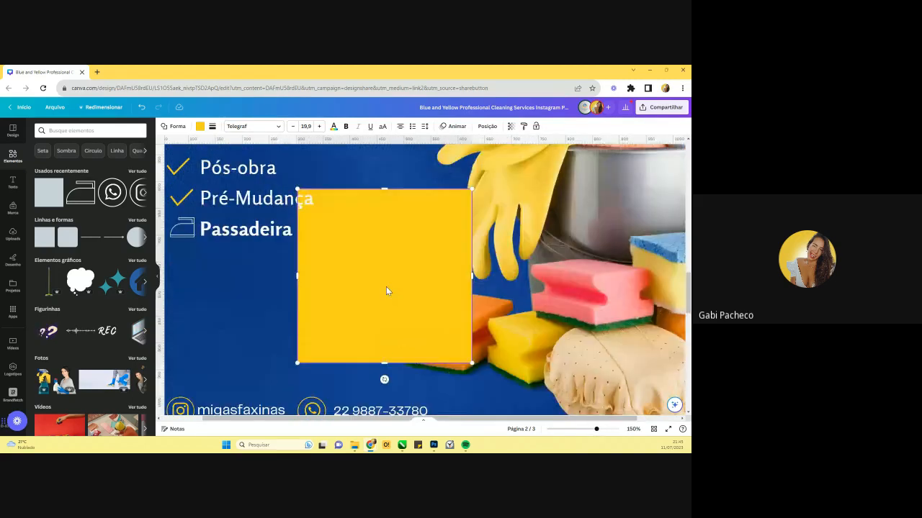
left_click_drag(386, 290, 437, 275)
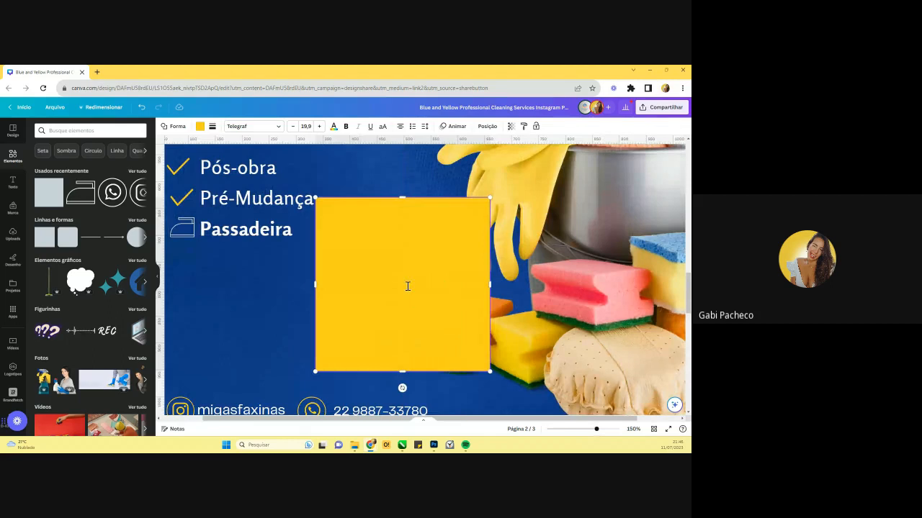
key("ctrl+v")
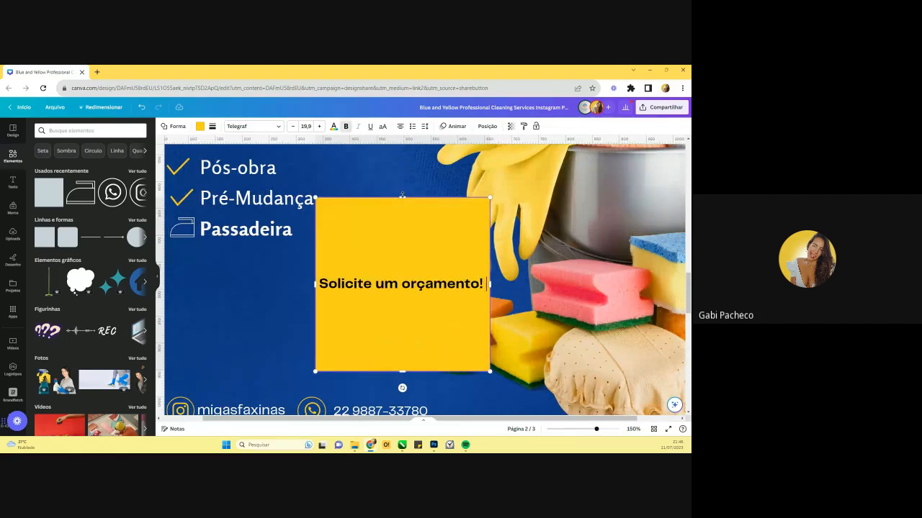
- Reshape the yellow square into a wide, thin bar below Passadeira reaching the pink sponge, and left-align its text
left_click_drag(402, 194, 402, 351)
left_click_drag(311, 360, 243, 359)
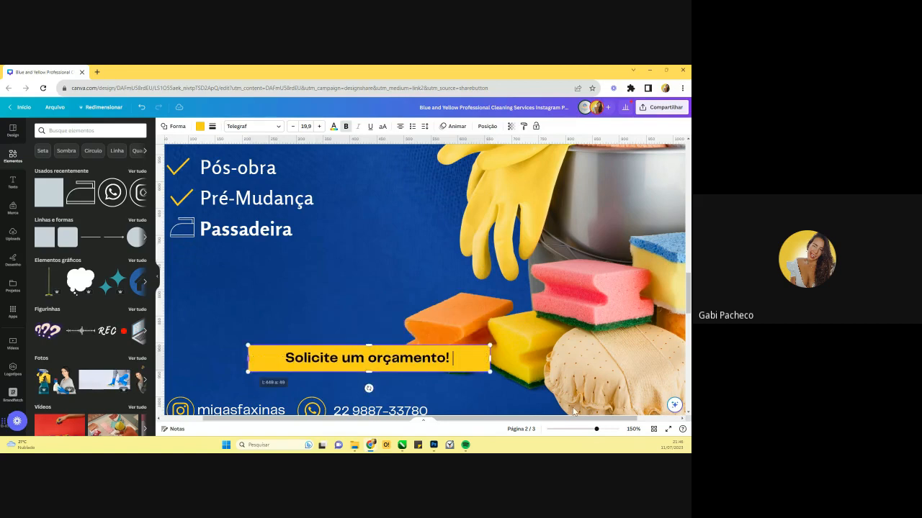
mouse_move(596, 429)
left_mouse_down()
mouse_move(575, 429)
mouse_move(587, 429)
left_mouse_up()
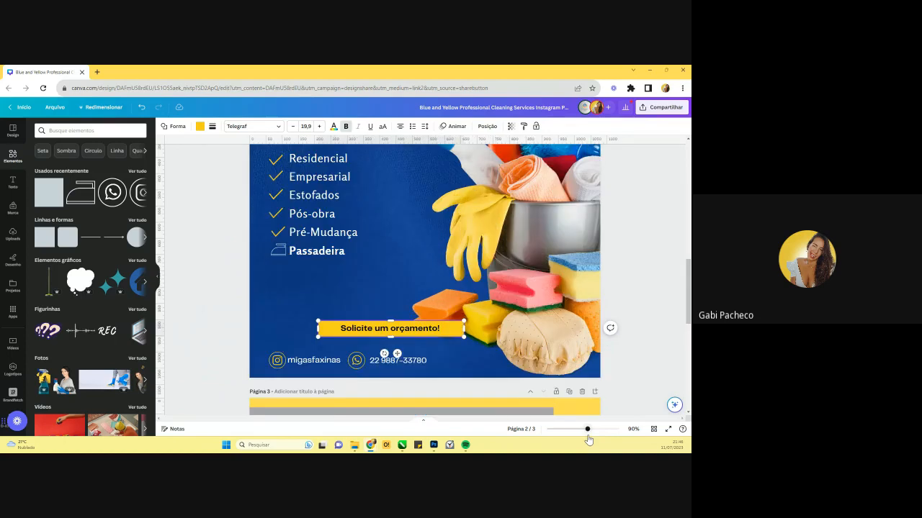
left_click_drag(464, 321, 501, 290)
left_click(643, 330)
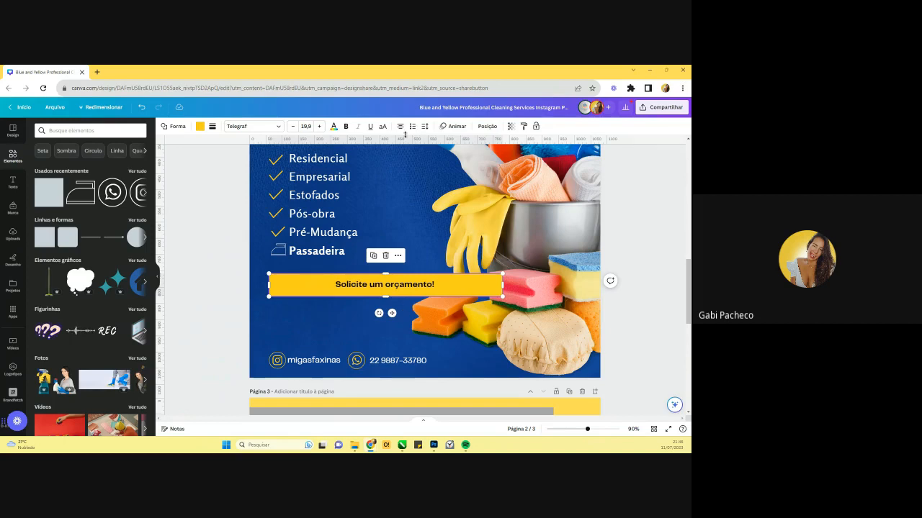
left_click(400, 126)
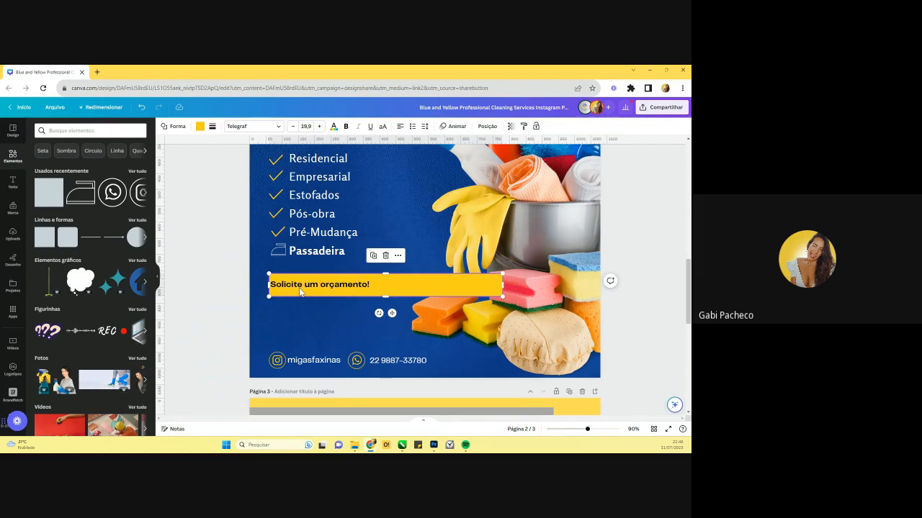
- Try indenting and centering the text within the yellow bar, and undo the changes
left_click_drag(587, 430, 594, 430)
left_click(202, 300)
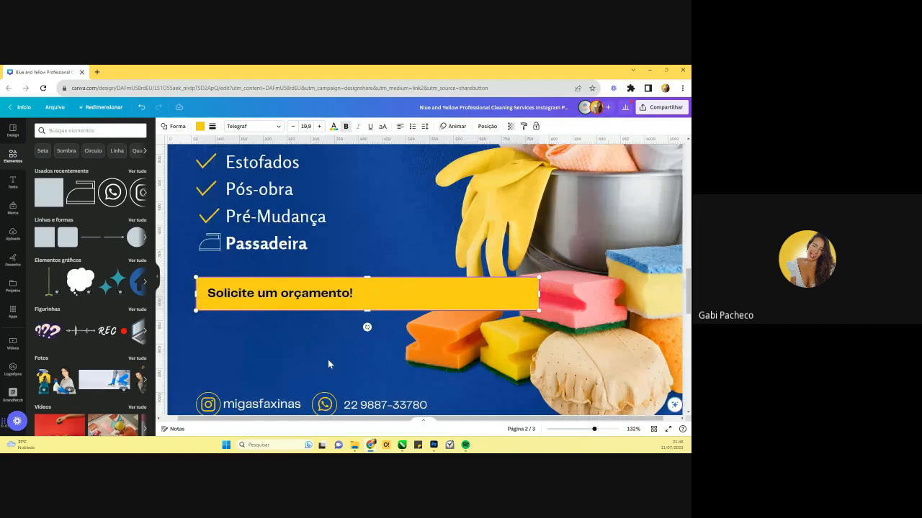
key("ctrl+shift+c")
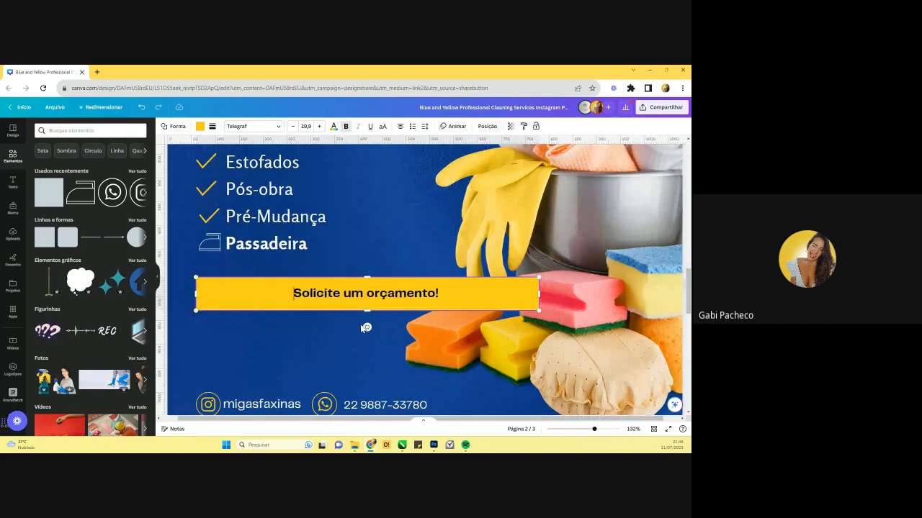
left_click(142, 107)
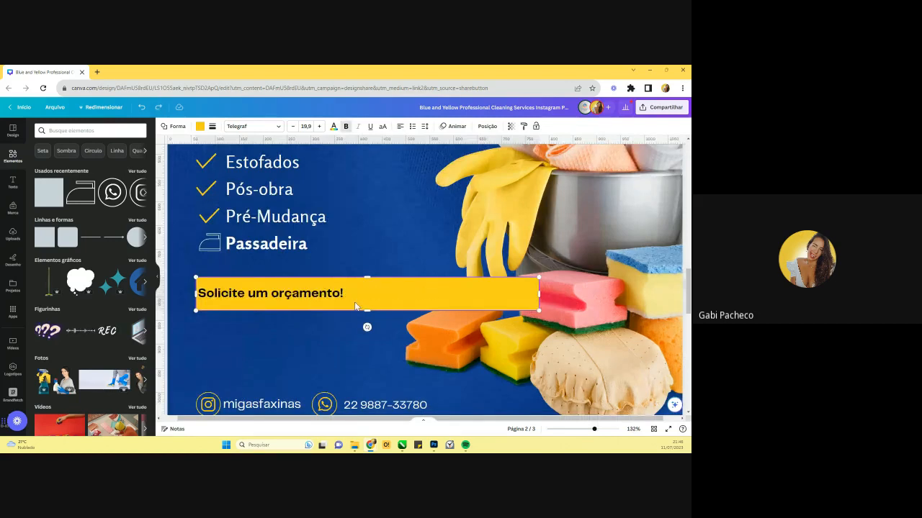
- Set the padding of the Solicite um orçamento! bar to 19 and its font size to 32
left_click(425, 127)
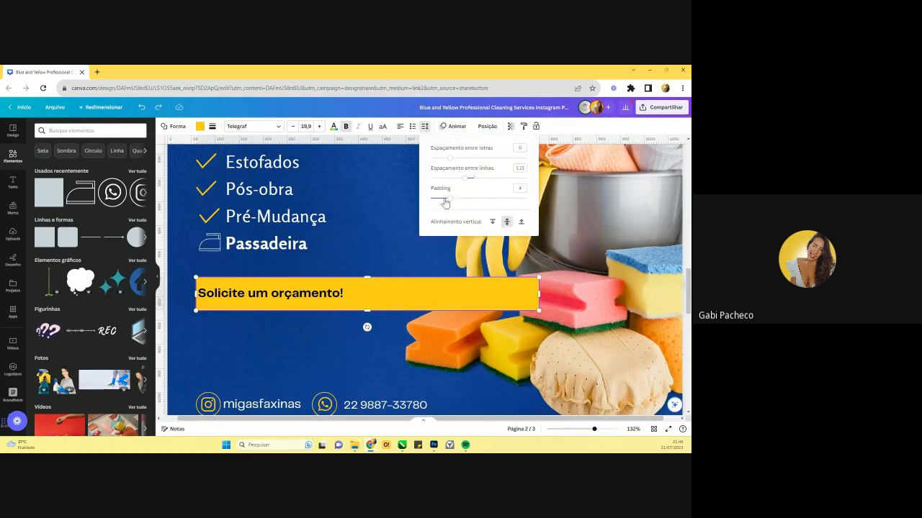
left_click_drag(450, 204, 526, 207)
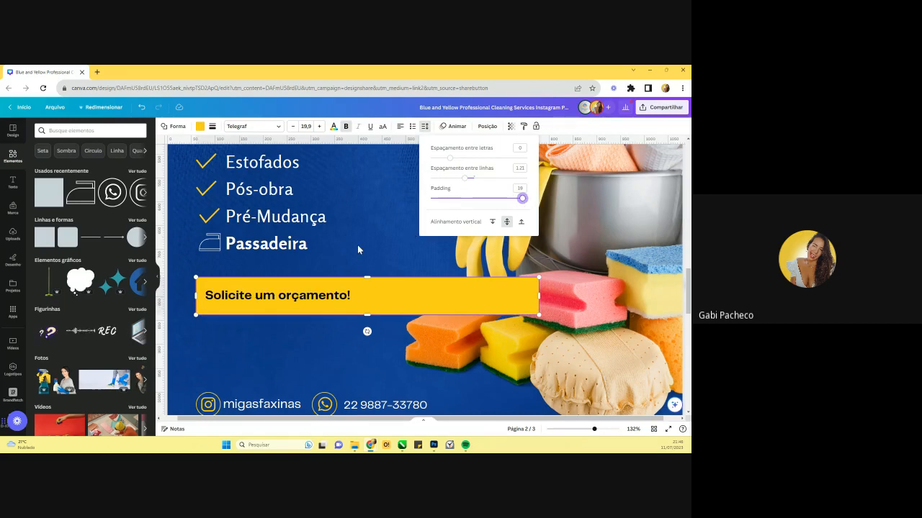
left_click(338, 290)
triple_click(338, 291)
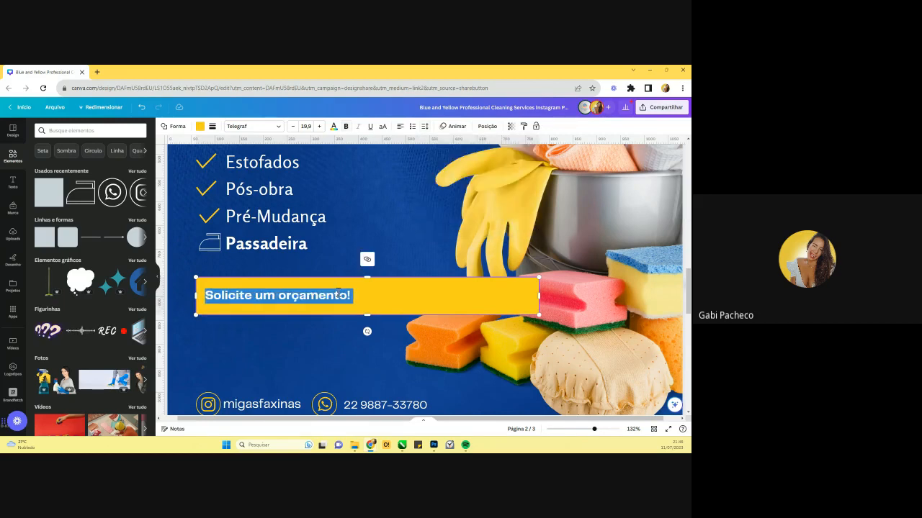
left_click(313, 127)
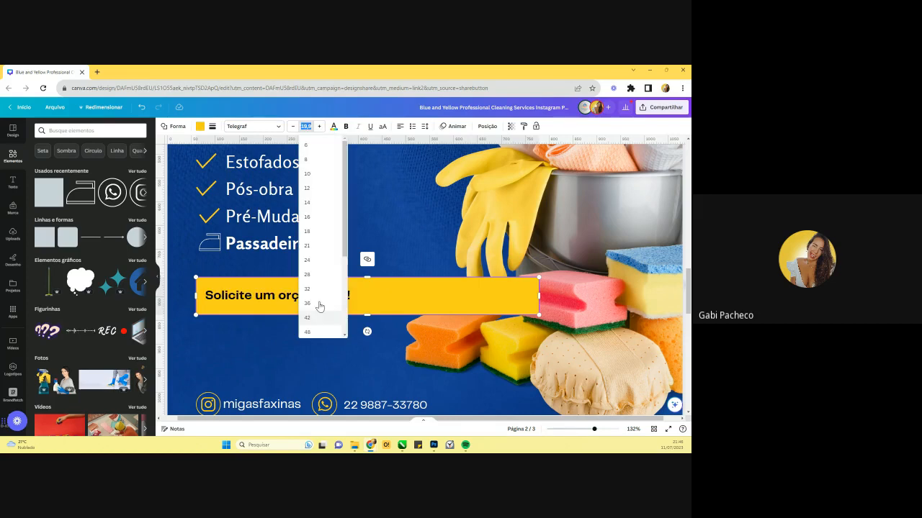
left_click(315, 290)
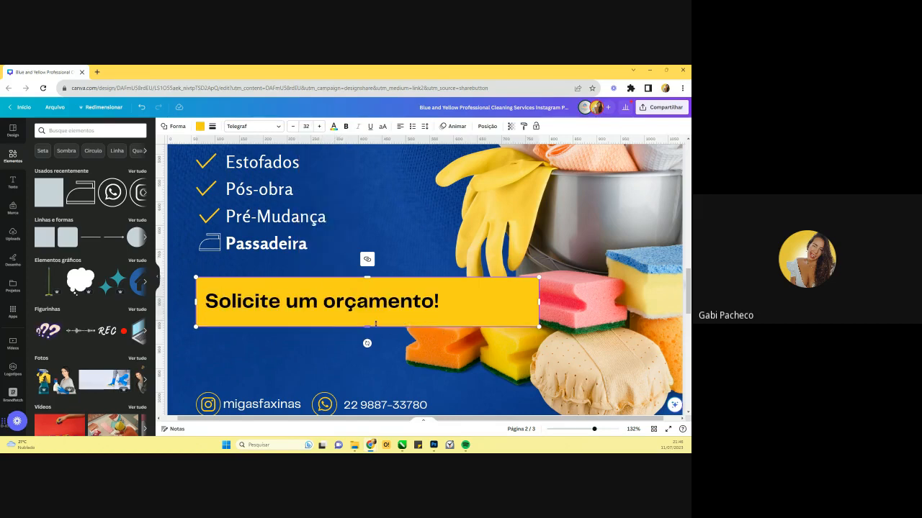
double_click(292, 303)
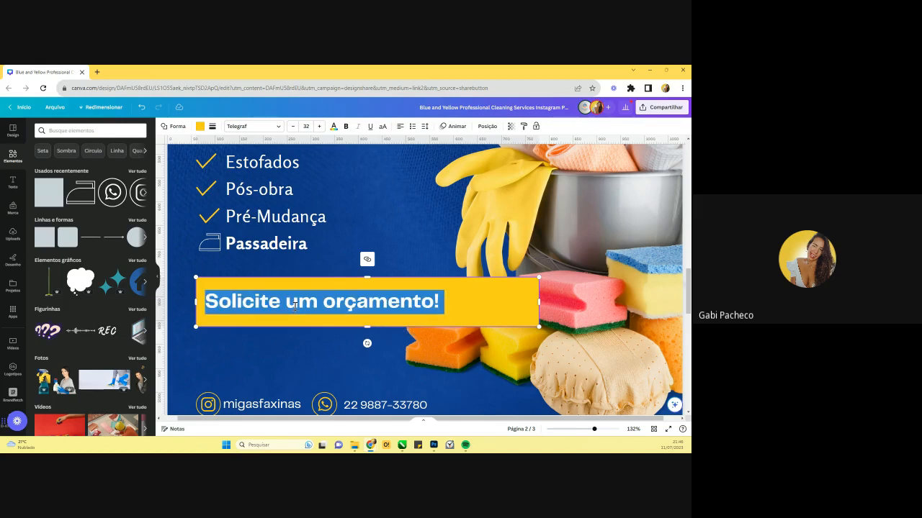
- Recolor the Solicite um orçamento! text with the document's dark blue
left_click(333, 128)
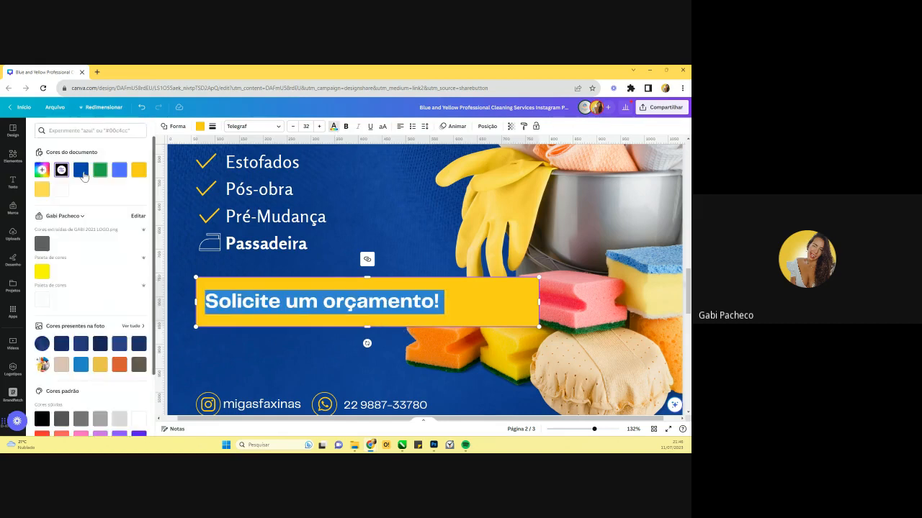
left_click(83, 175)
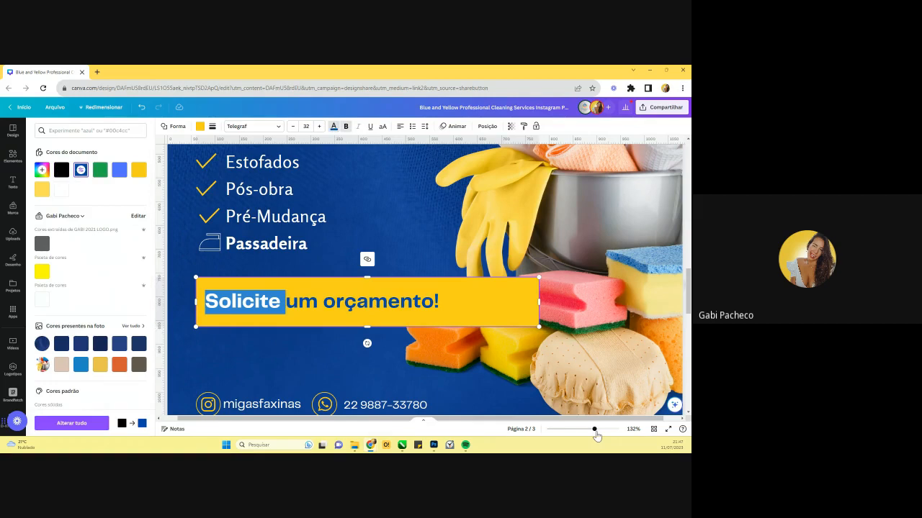
left_click(463, 293)
left_click(459, 269)
left_click(457, 288)
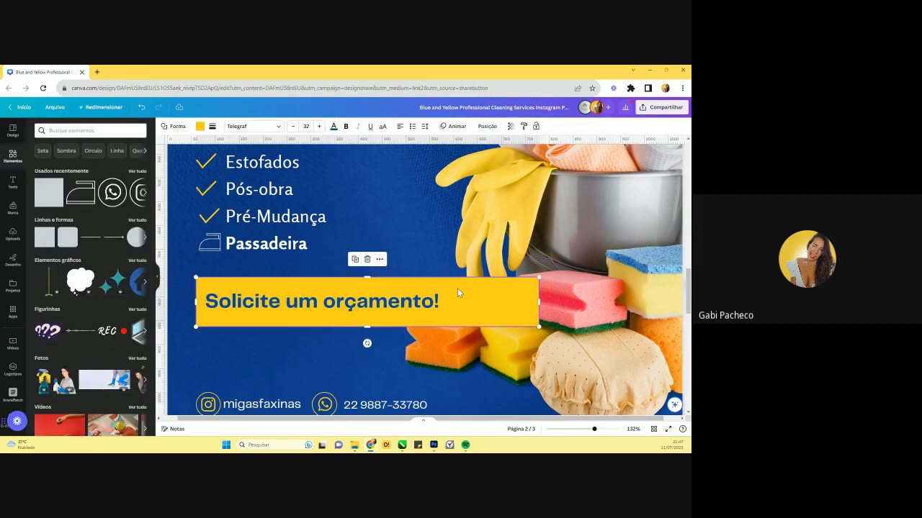
- Move the yellow Solicite um orçamento! bar back one layer so it sits behind the sponges
right_click(457, 288)
mouse_move(521, 328)
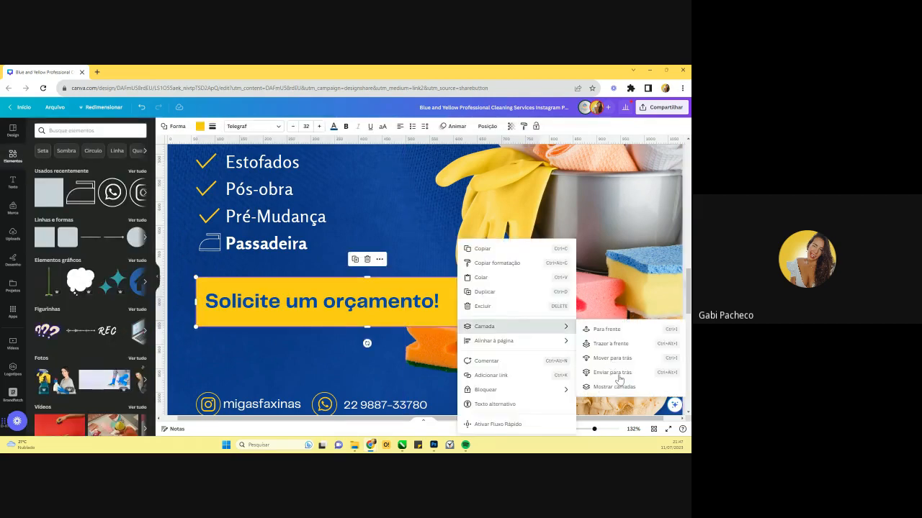
left_click(616, 358)
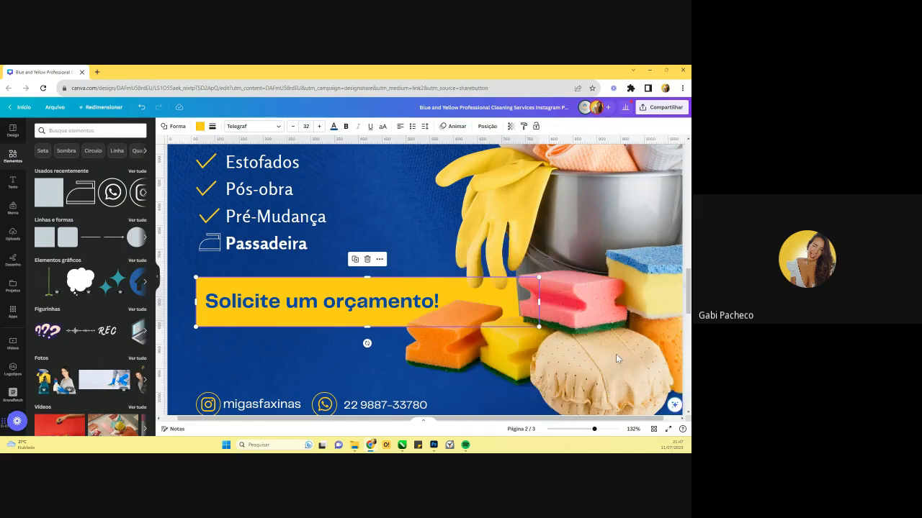
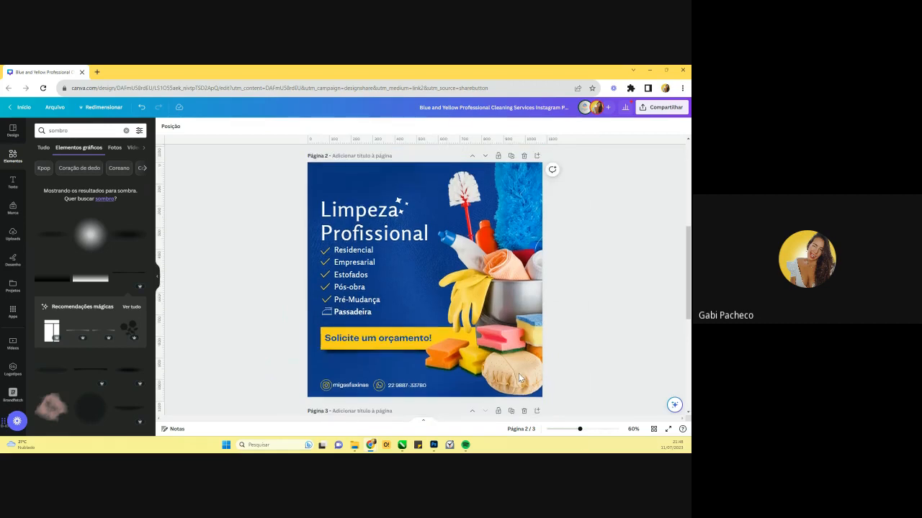
- Reposition the Migas Faxinas logo slightly on page 3 and remove its grey background
scroll(518, 375, "down", 4)
left_click(415, 380)
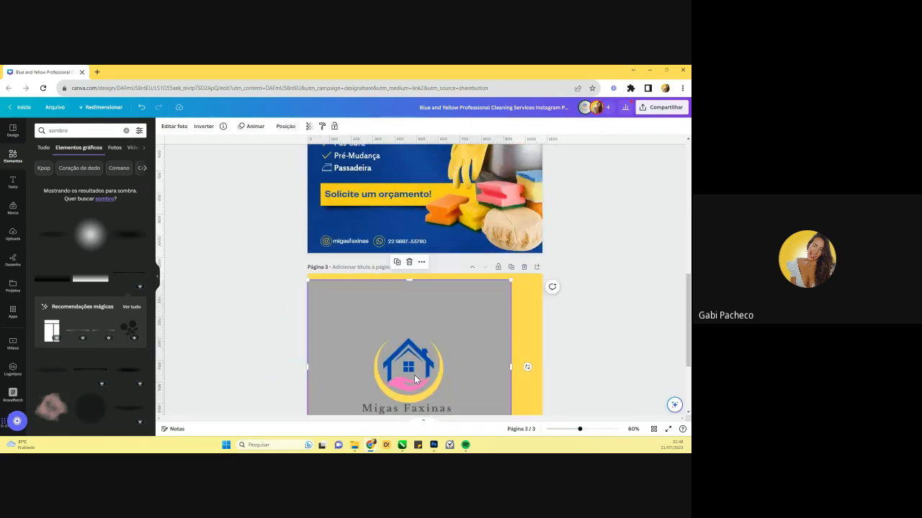
scroll(451, 373, "up", 1)
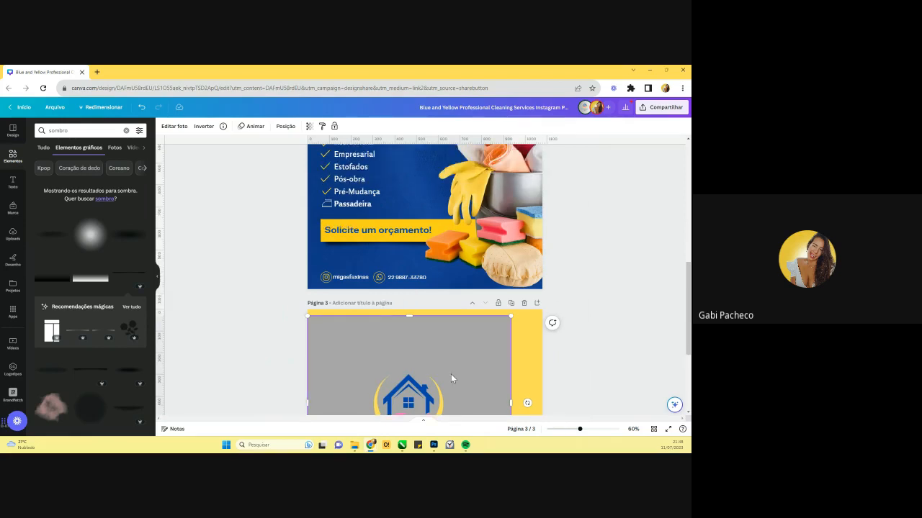
scroll(451, 374, "down", 3)
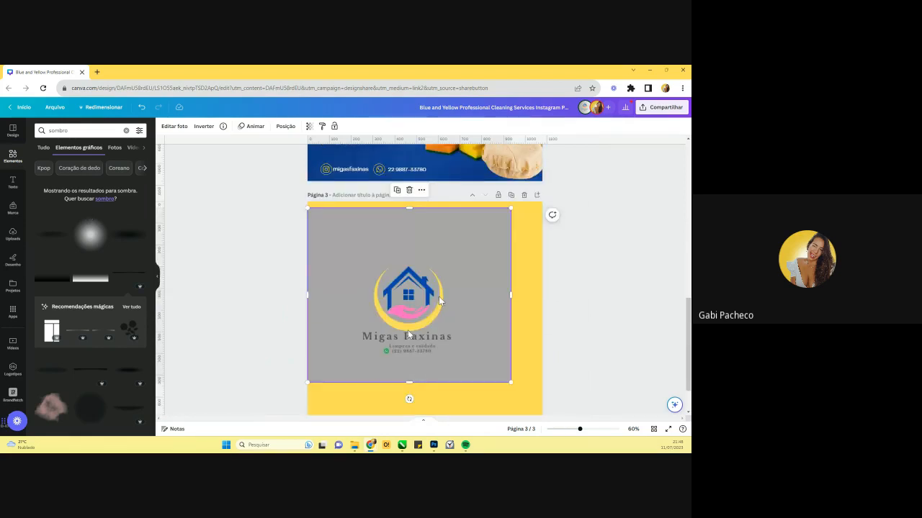
mouse_move(407, 333)
left_mouse_down()
mouse_move(425, 328)
mouse_move(415, 348)
left_mouse_up()
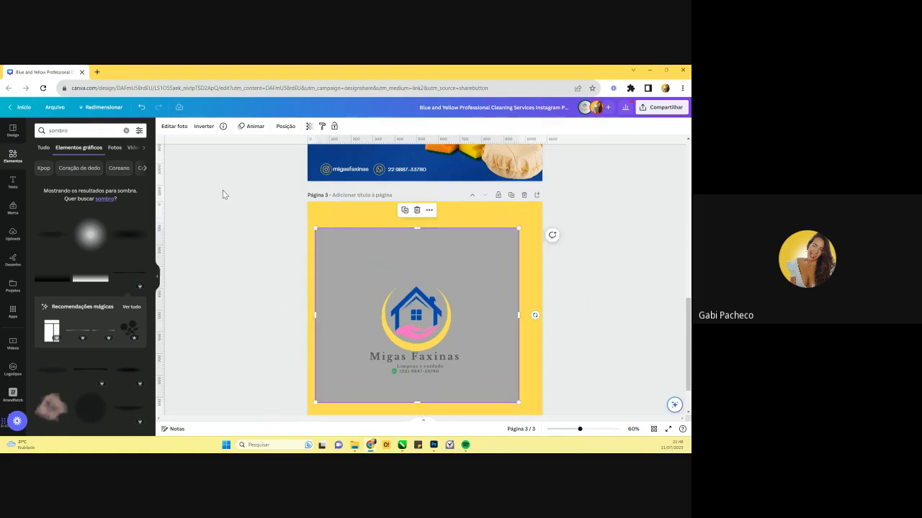
left_click(173, 126)
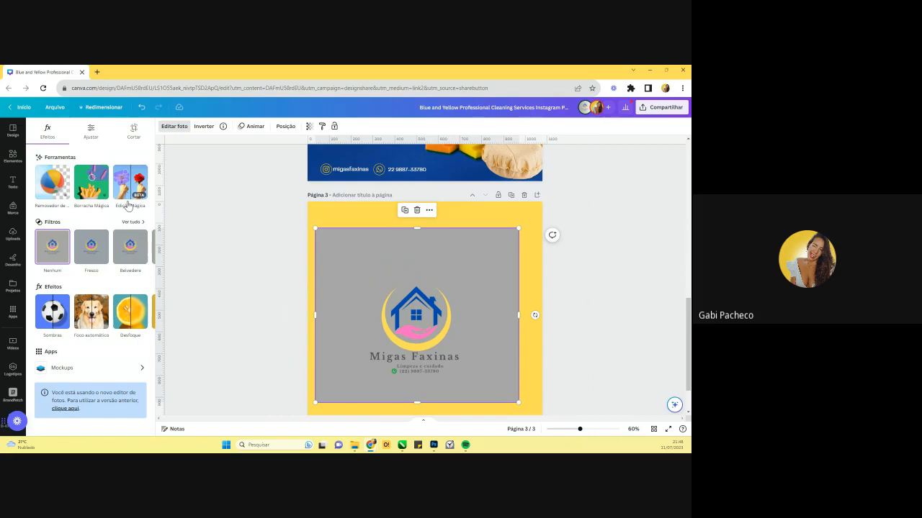
left_click(53, 188)
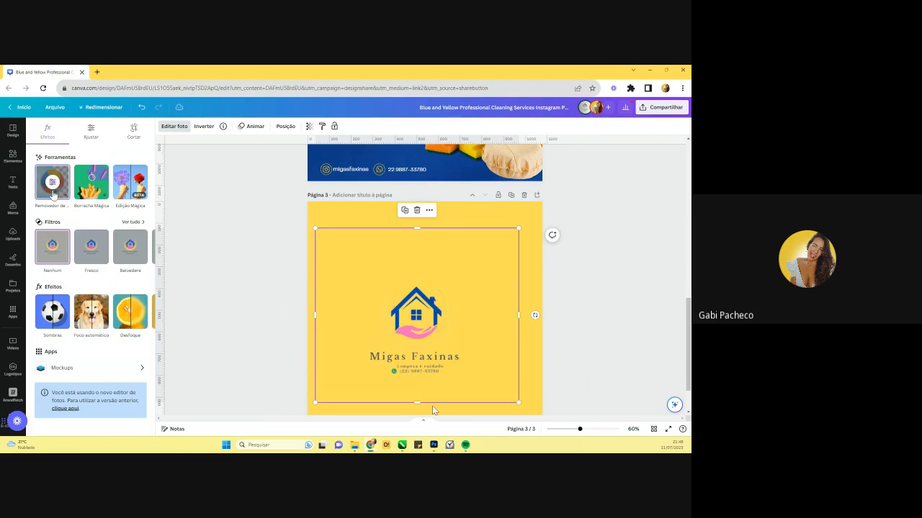
- Crop the logo image on all four sides to just the house symbol and the Migas Faxinas name
left_click_drag(580, 429, 588, 430)
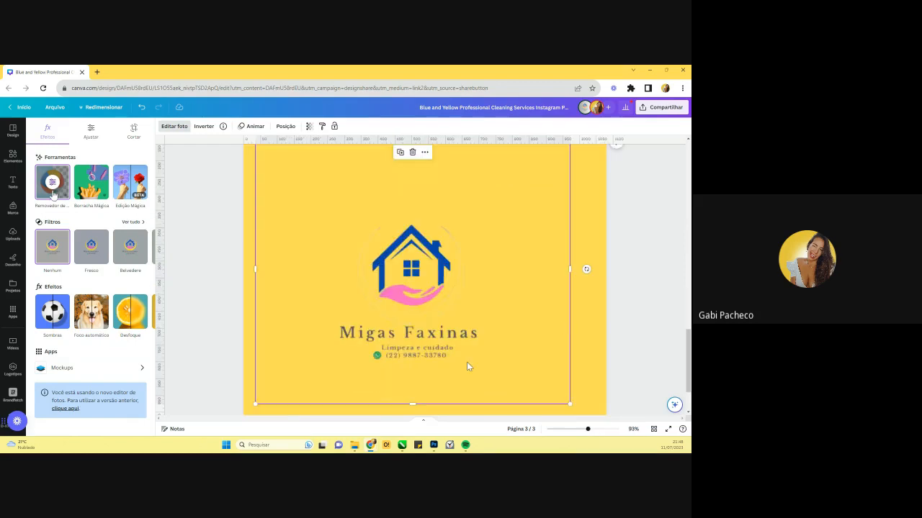
left_click_drag(412, 404, 414, 348)
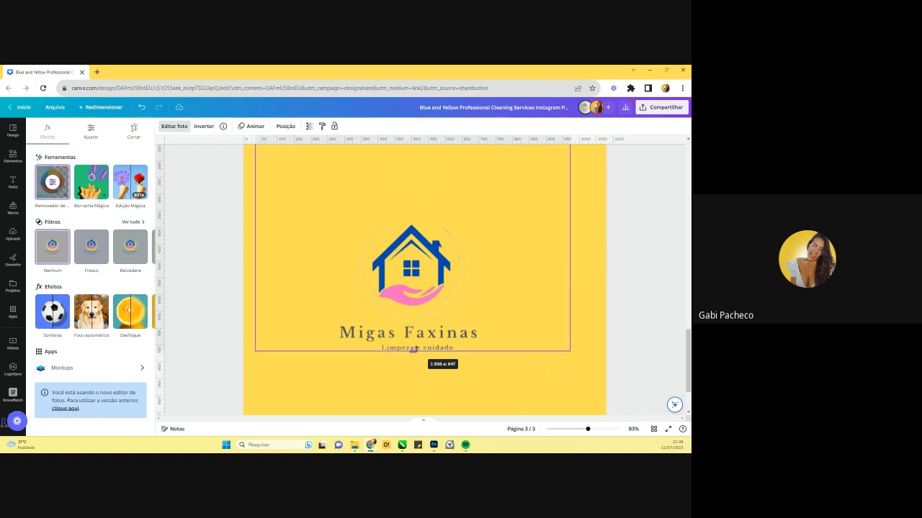
left_click_drag(414, 348, 412, 342)
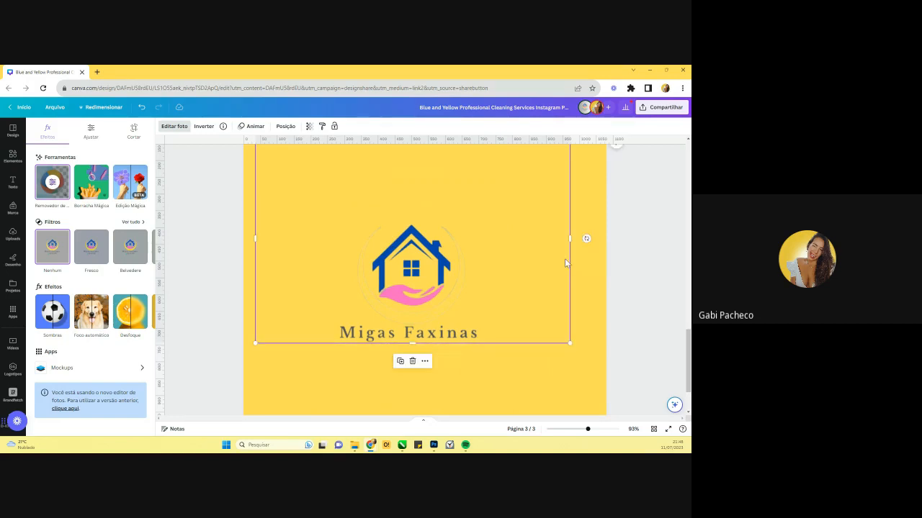
left_click_drag(570, 238, 481, 239)
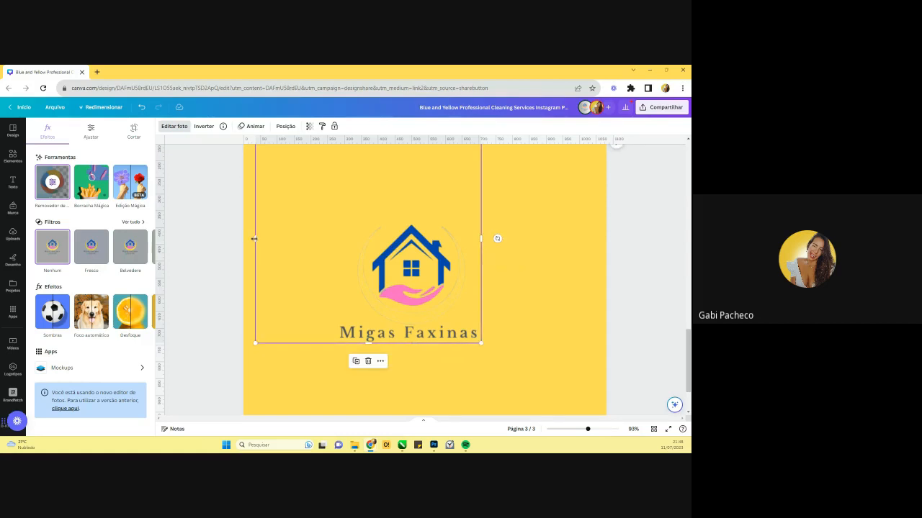
left_click_drag(254, 238, 328, 238)
scroll(416, 225, "up", 2)
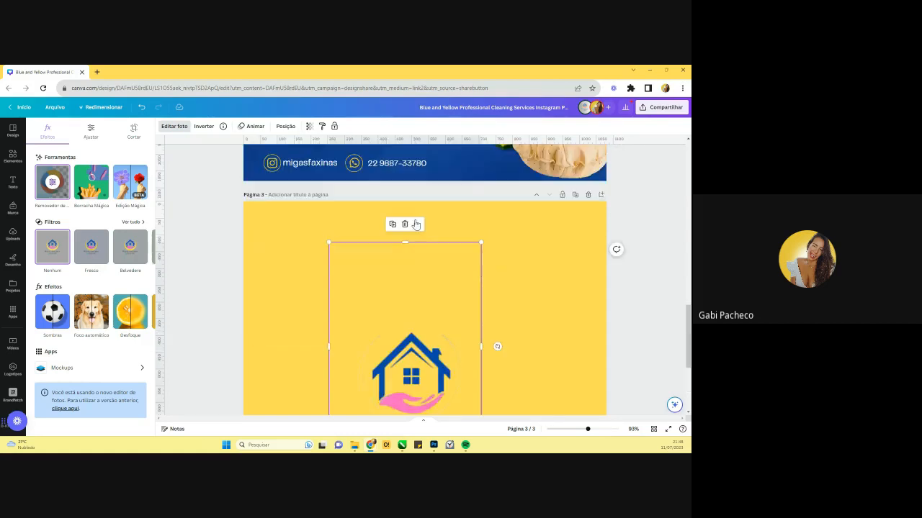
left_click_drag(404, 243, 413, 317)
- Shrink the cropped logo and move it from page 3 to page 2, beside the service list
left_click_drag(588, 429, 576, 430)
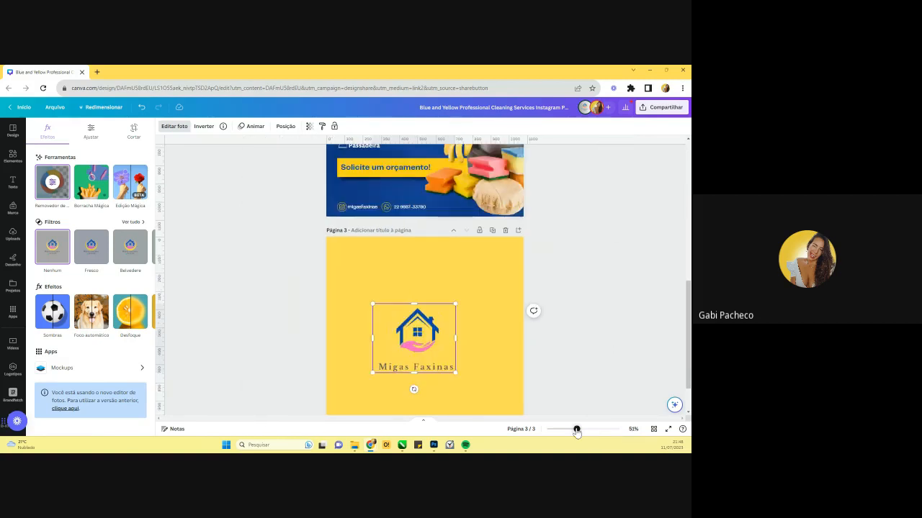
left_click_drag(455, 304, 415, 343)
left_click_drag(394, 355, 406, 184)
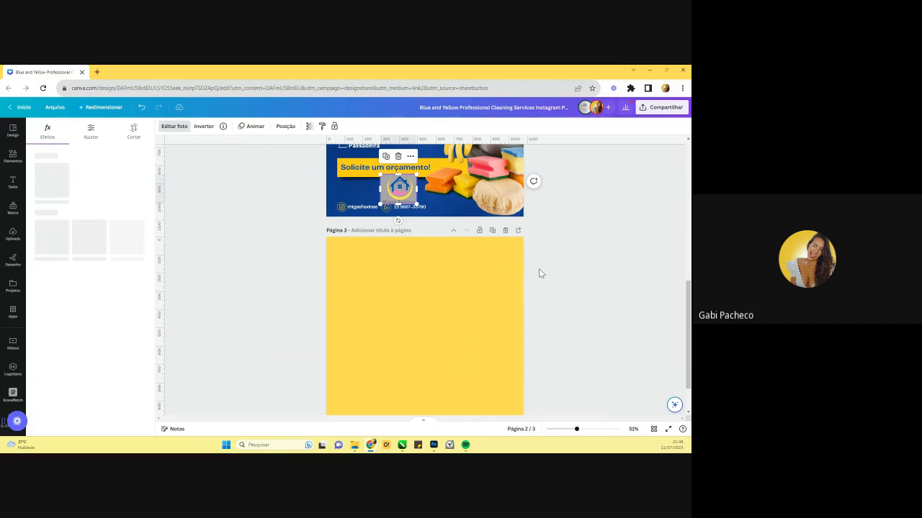
scroll(539, 273, "up", 3)
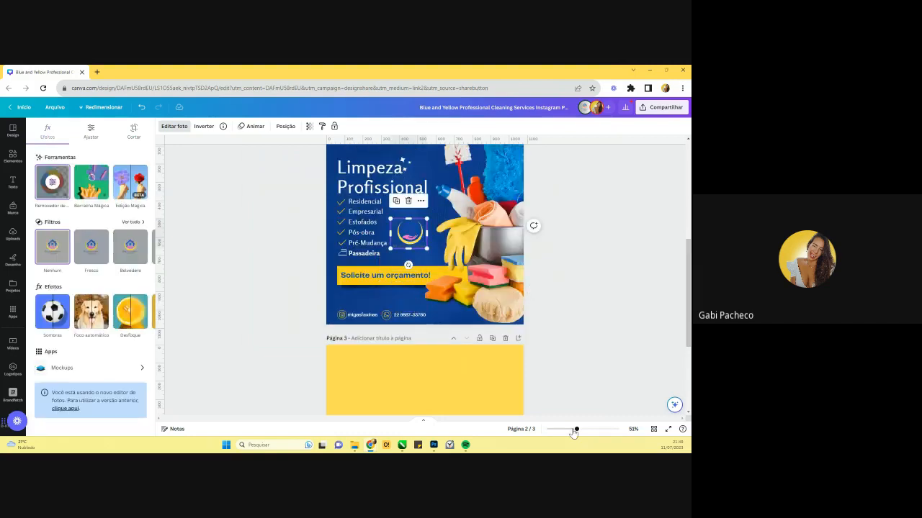
- Apply the Cereja duotone to the logo with white highlights and #FFFFFF shadows, and shrink the logo slightly
left_click_drag(575, 430, 583, 430)
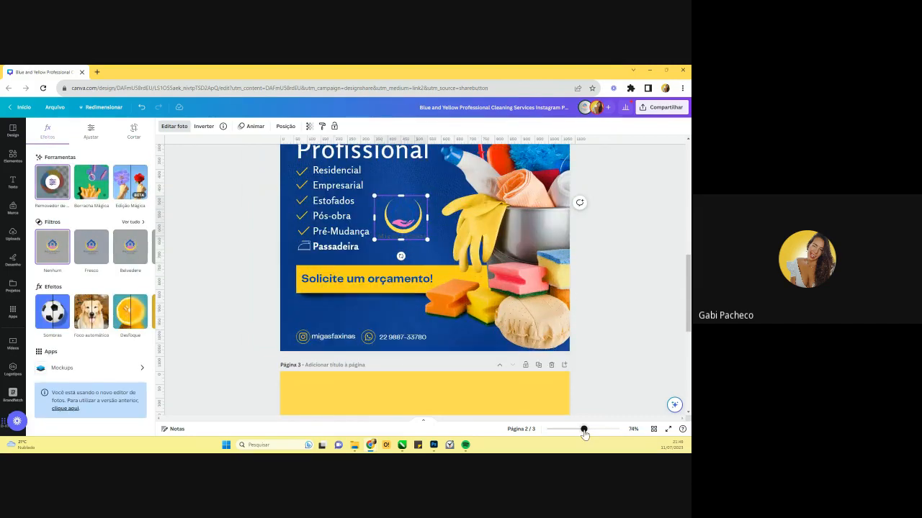
scroll(398, 274, "up", 2)
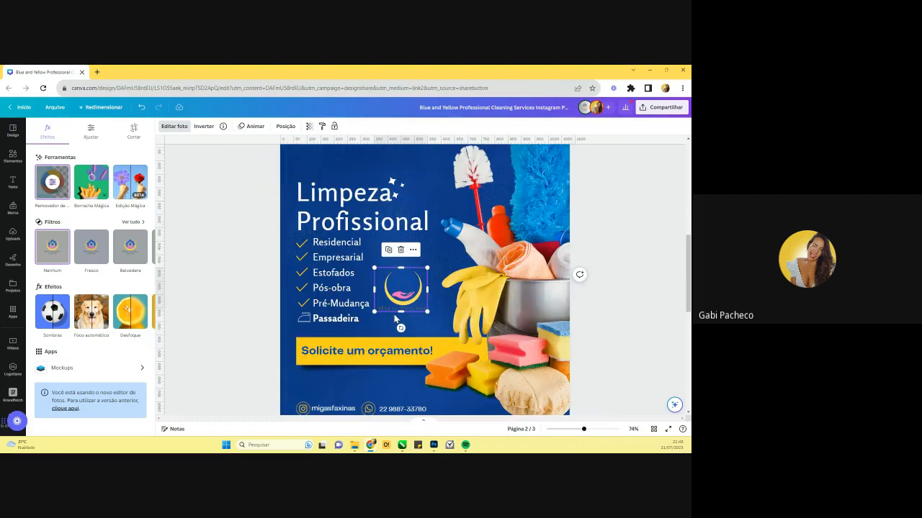
left_click(154, 325)
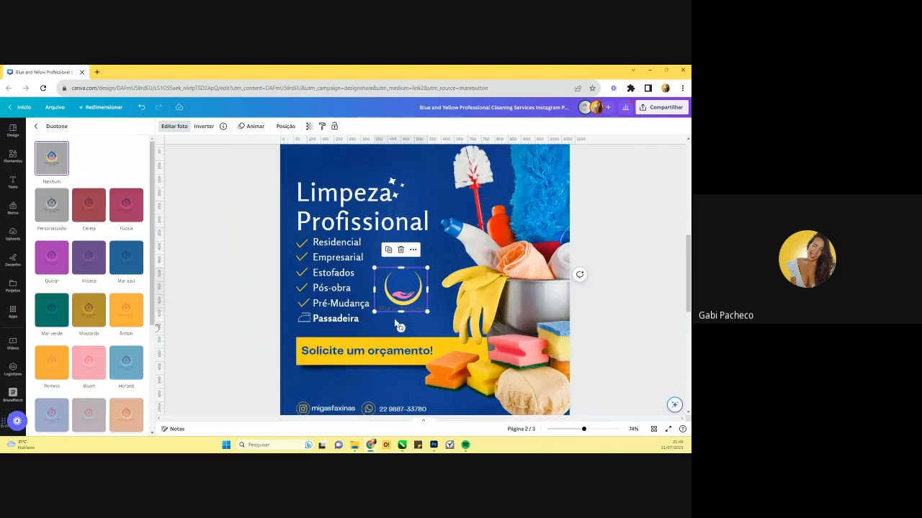
left_click(182, 128)
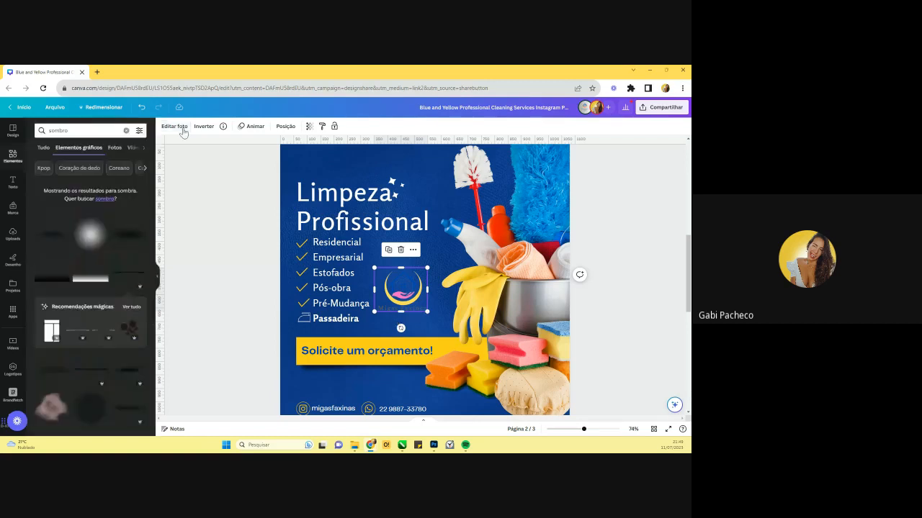
left_click(183, 129)
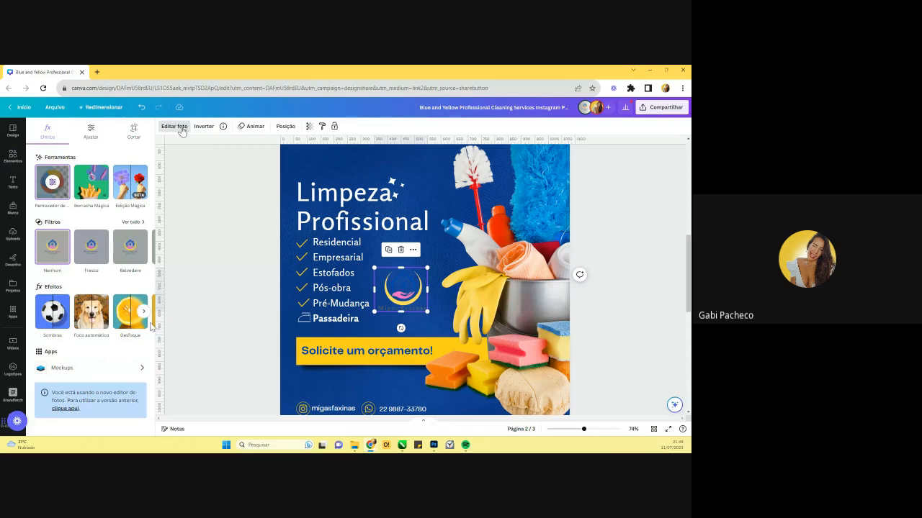
left_click(180, 127)
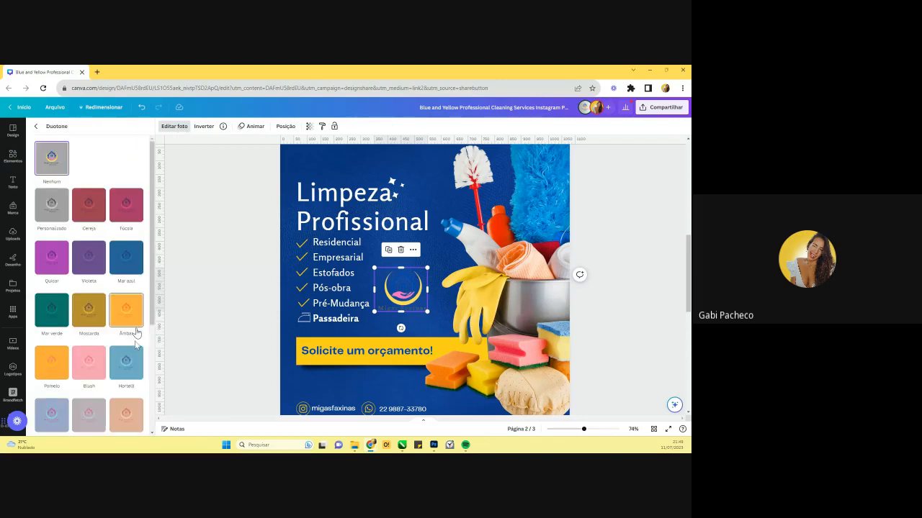
left_click(88, 208)
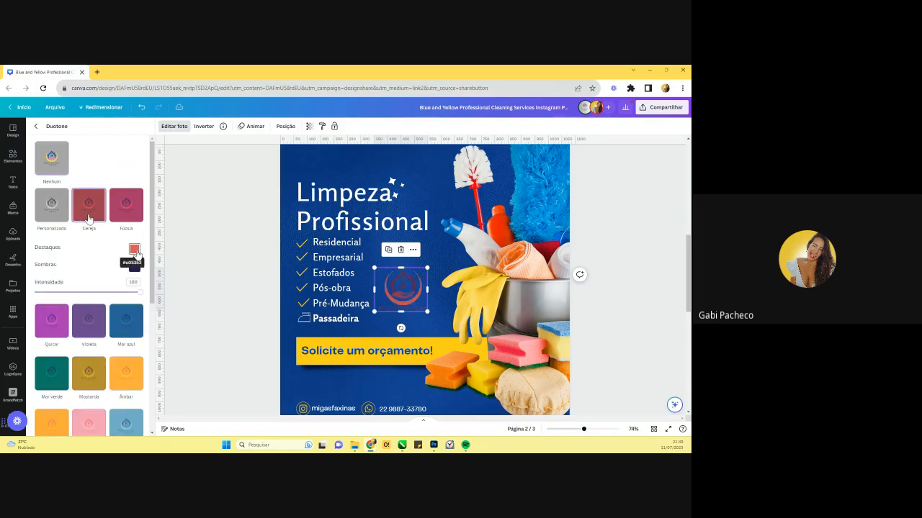
left_click(136, 252)
left_click_drag(171, 290, 108, 263)
left_click(107, 263)
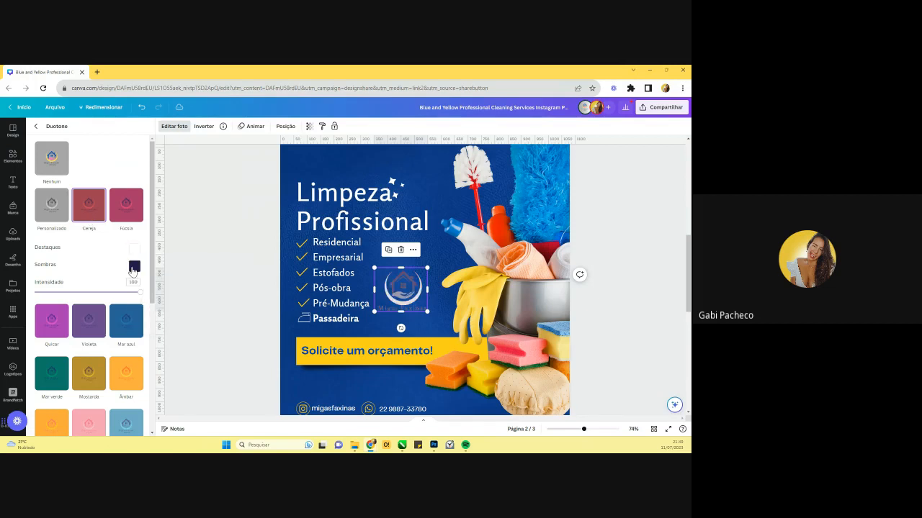
left_click(133, 268)
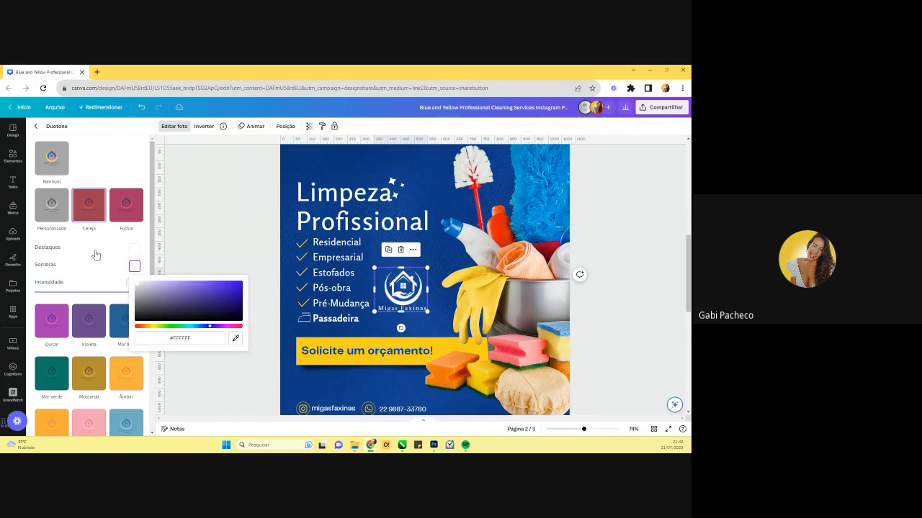
left_click_drag(428, 268, 425, 278)
left_click(616, 309)
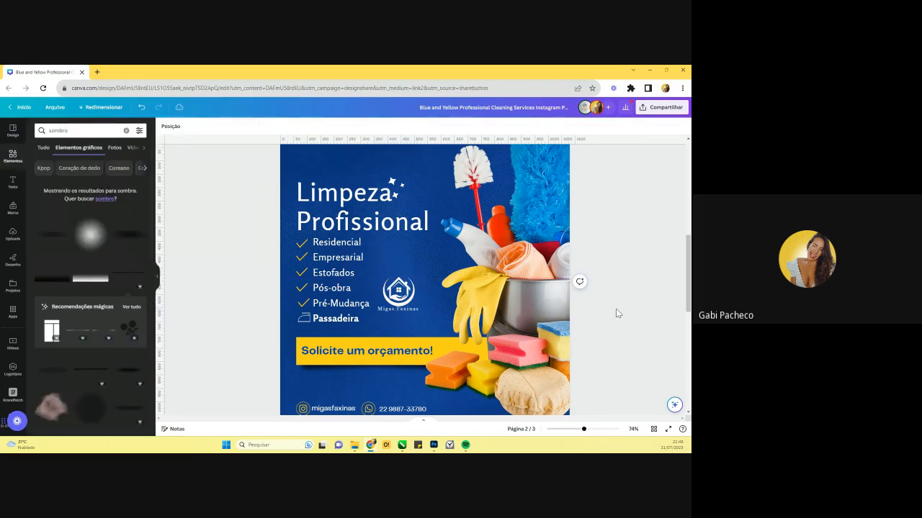
- Shift the Instagram and WhatsApp contact row to the right and place the white logo in the lower-left corner of page 2
left_click_drag(584, 430, 586, 429)
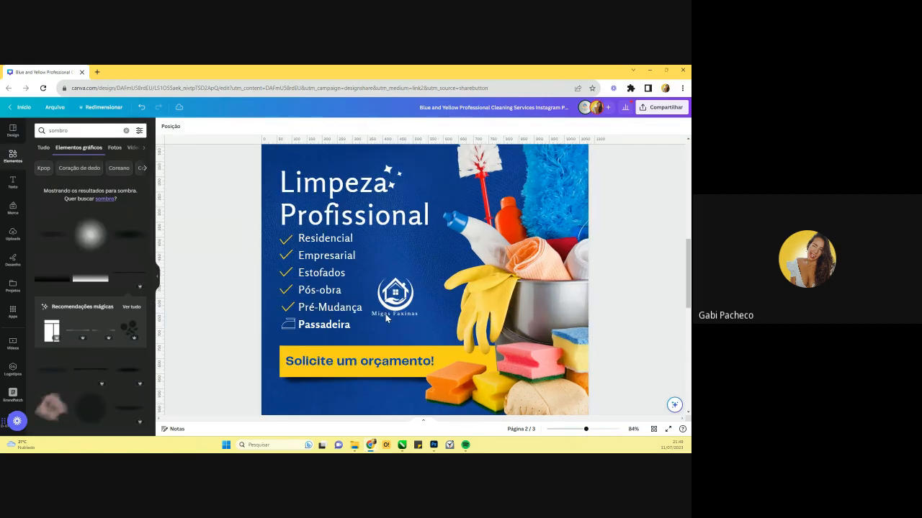
scroll(382, 310, "down", 3)
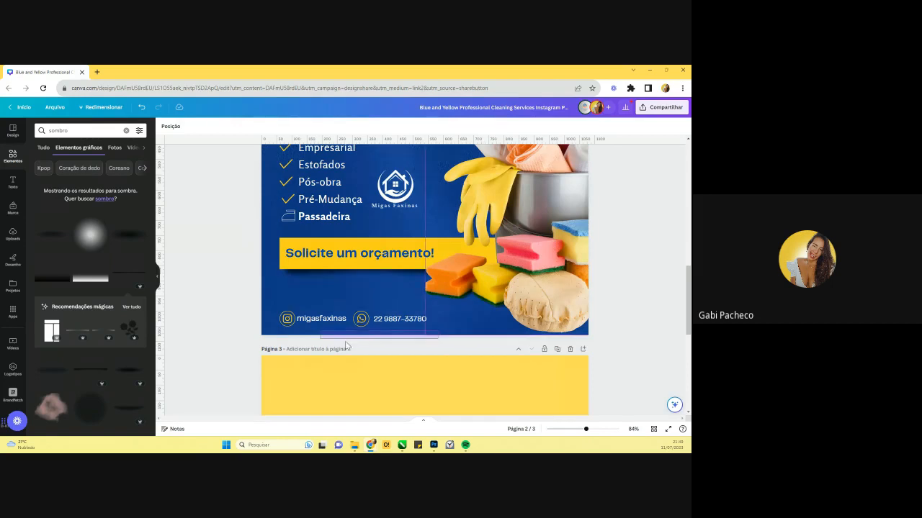
left_click_drag(232, 307, 399, 320)
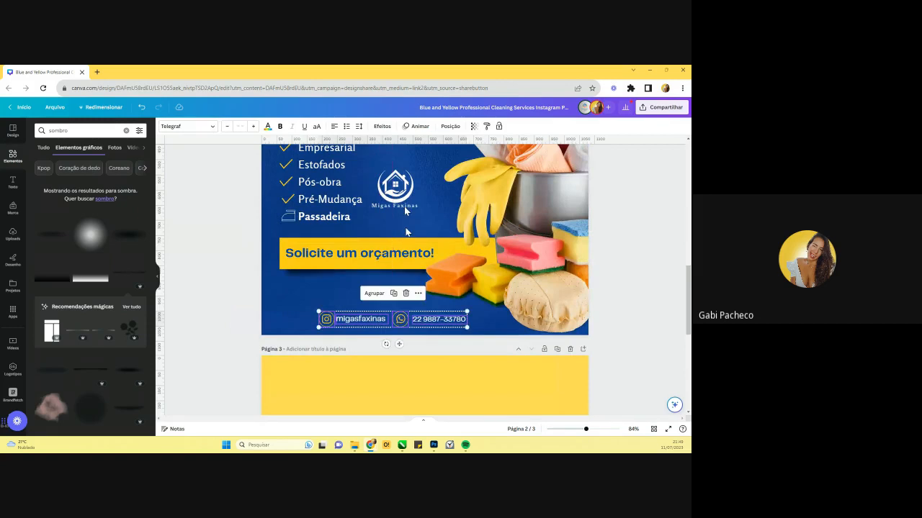
left_click_drag(405, 211, 389, 324)
left_click(359, 319)
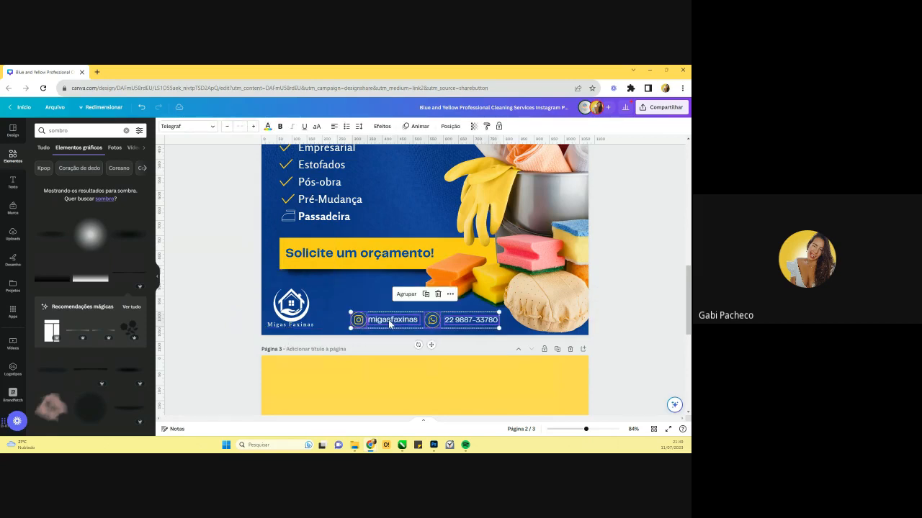
left_click(290, 305)
left_click_drag(587, 430, 595, 433)
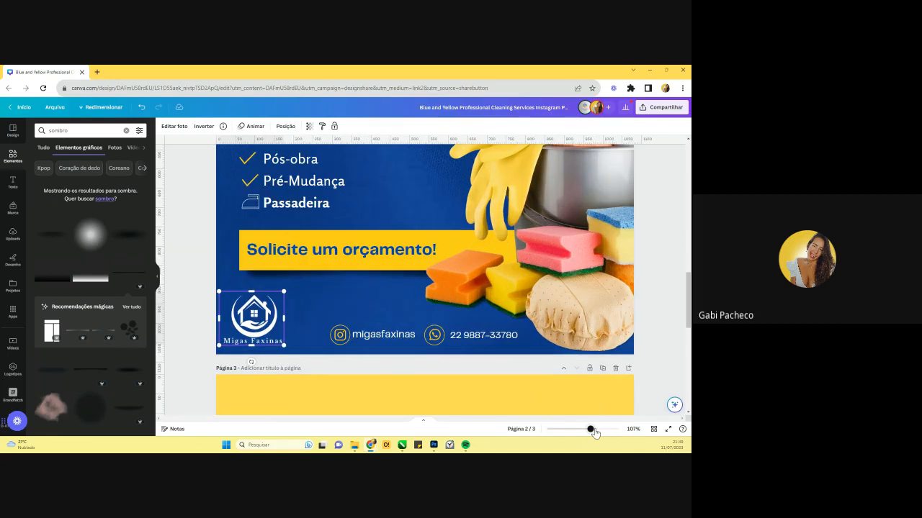
- Add a square shape to page 2 and narrow it to a thin vertical margin strip along the lower part of the page's left edge
left_click_drag(209, 346, 218, 347)
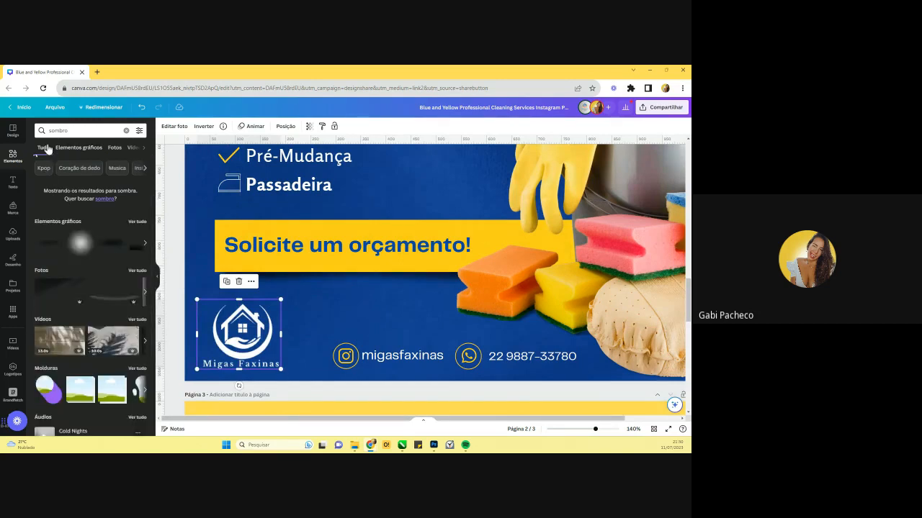
left_click(126, 133)
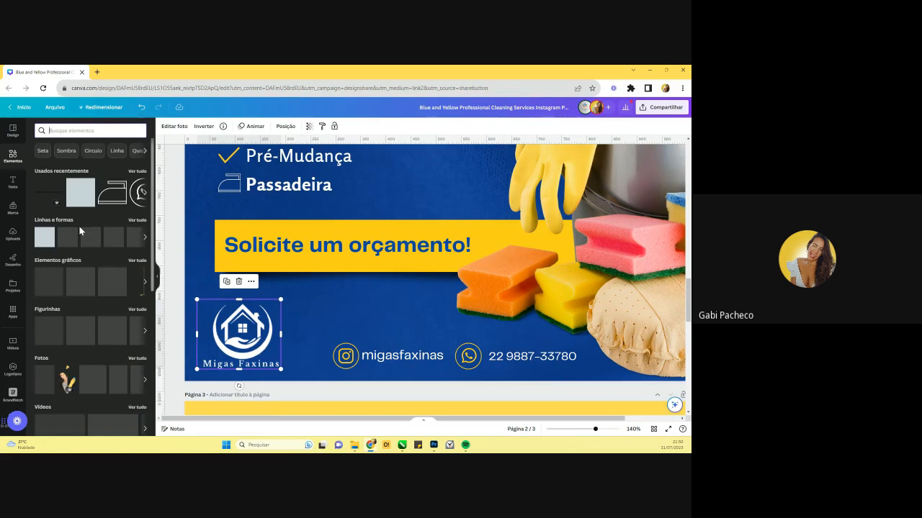
left_click(79, 226)
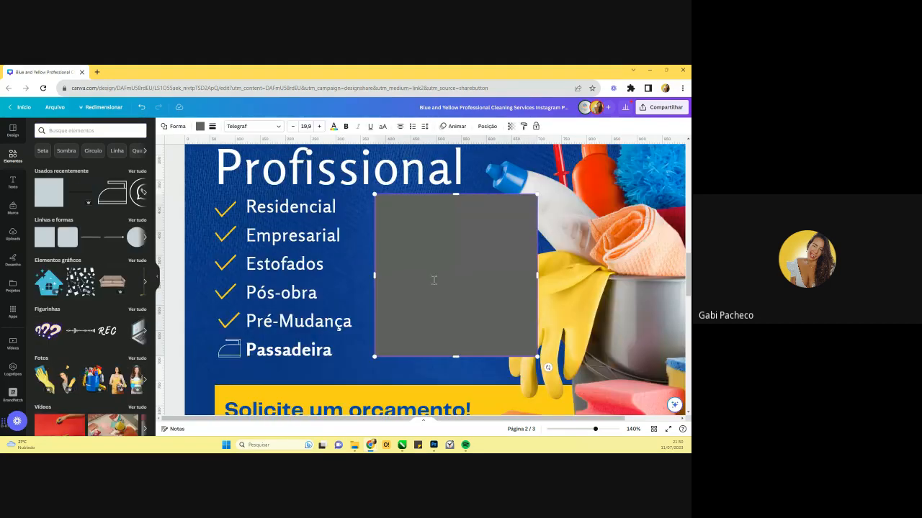
scroll(434, 280, "down", 3)
left_click_drag(414, 169, 223, 353)
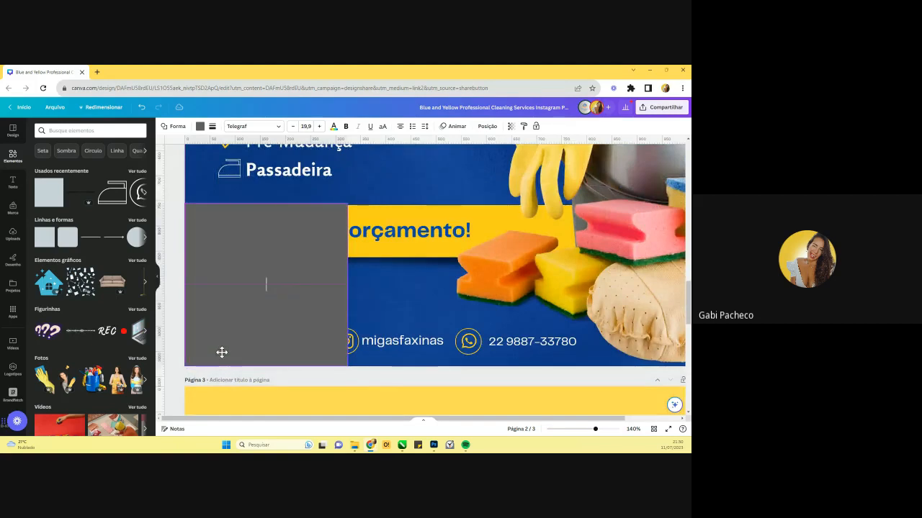
left_click_drag(340, 293, 202, 292)
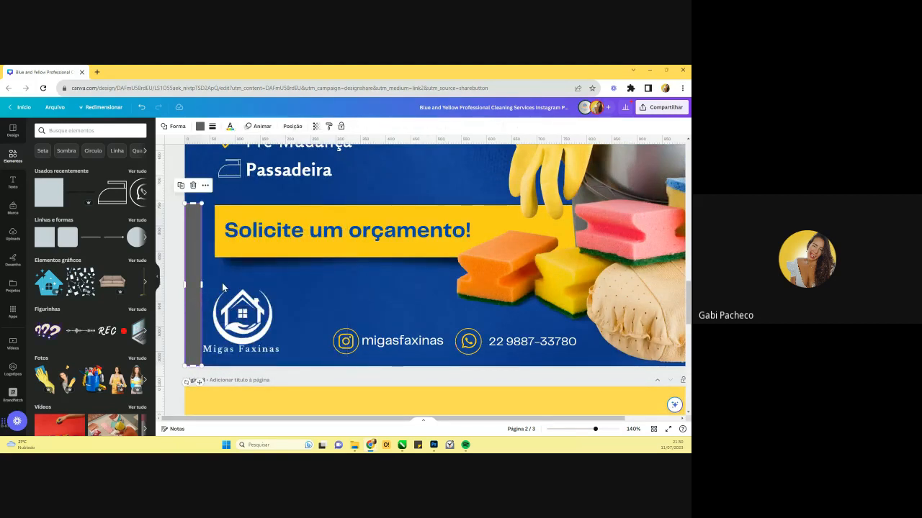
- Duplicate the grey strip, rotate the copy to horizontal and lay it along the bottom edge of page 2
left_click_drag(194, 345, 301, 320)
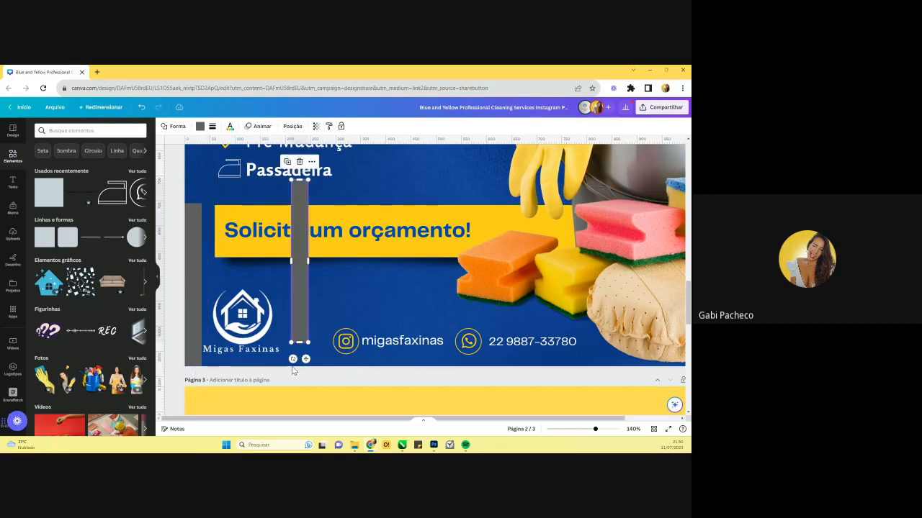
left_click_drag(292, 359, 398, 269)
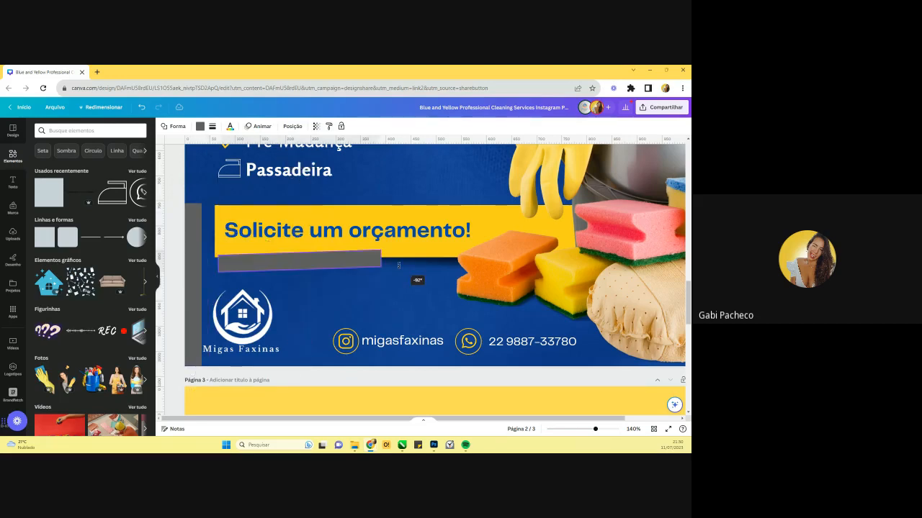
left_click_drag(332, 267, 288, 362)
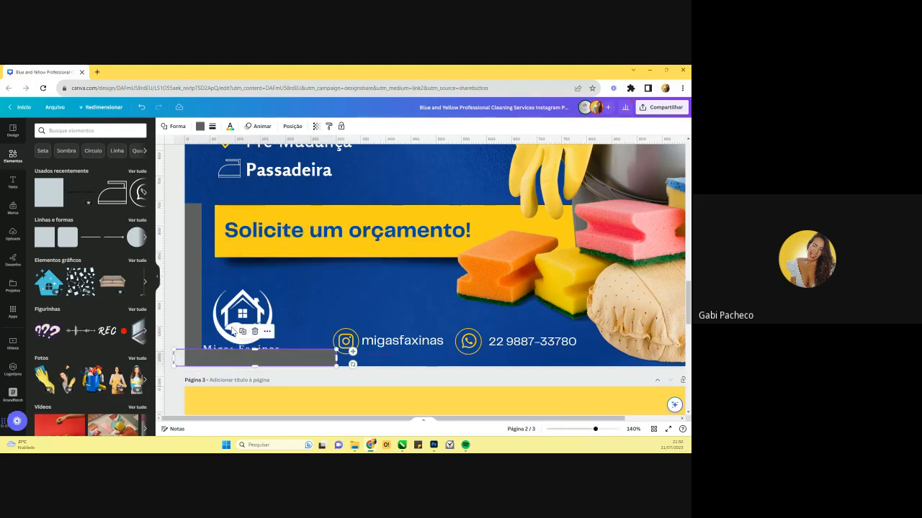
- Position the white logo against the inner corner formed by the two grey margin strips, and delete both strips
left_click(232, 330)
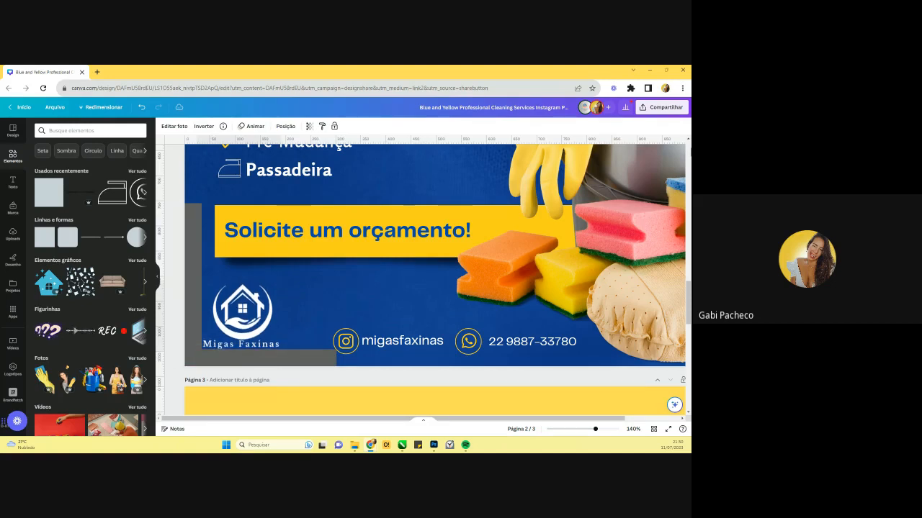
left_click_drag(242, 316, 240, 317)
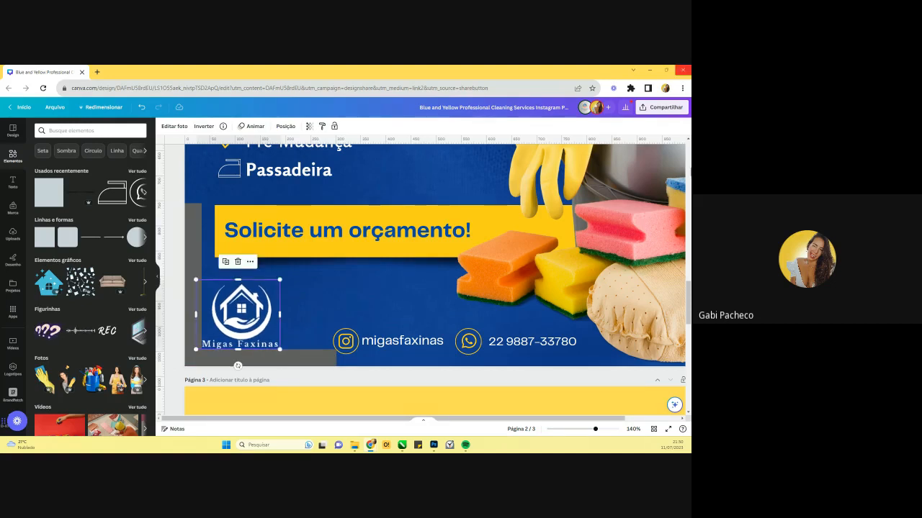
left_click(197, 251)
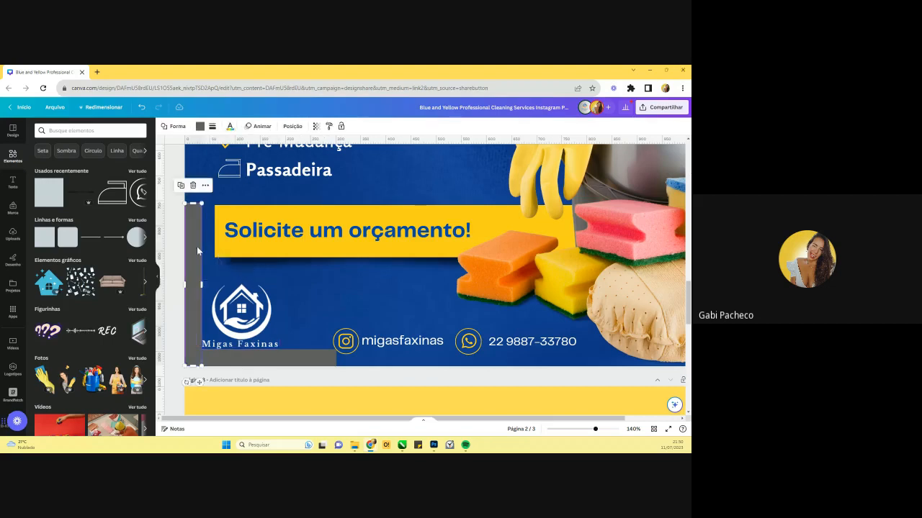
key("Delete")
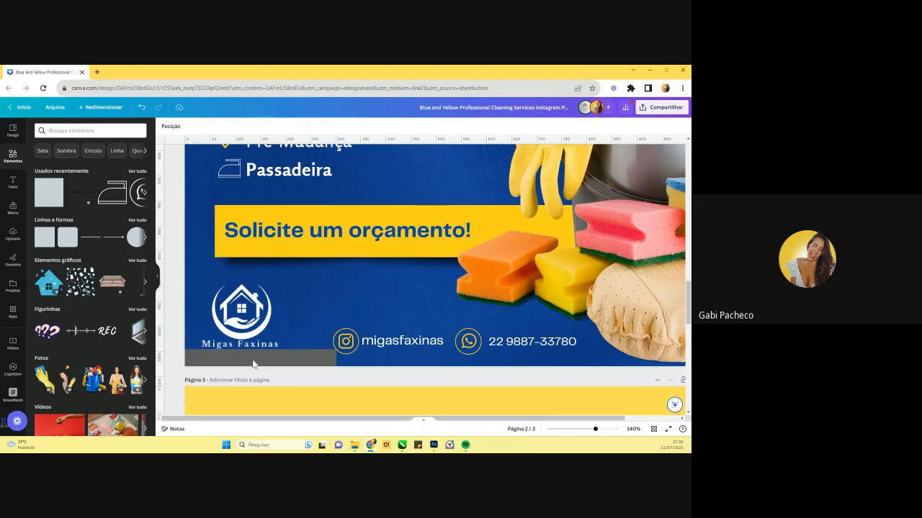
left_click_drag(595, 429, 582, 430)
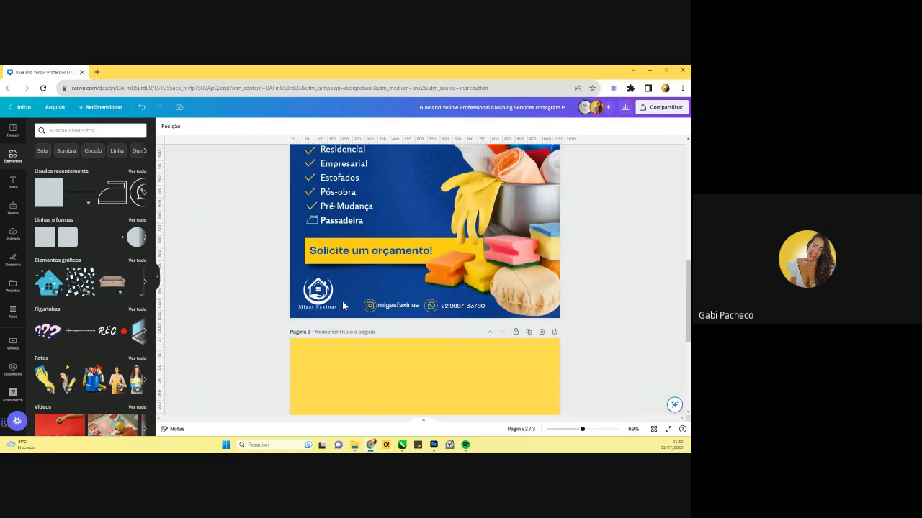
- Shrink the white logo on page 2 to about 120 × 100, keeping it in the page's lower-left corner
left_click(321, 295)
scroll(320, 295, "up", 1)
left_click_drag(337, 311, 326, 321)
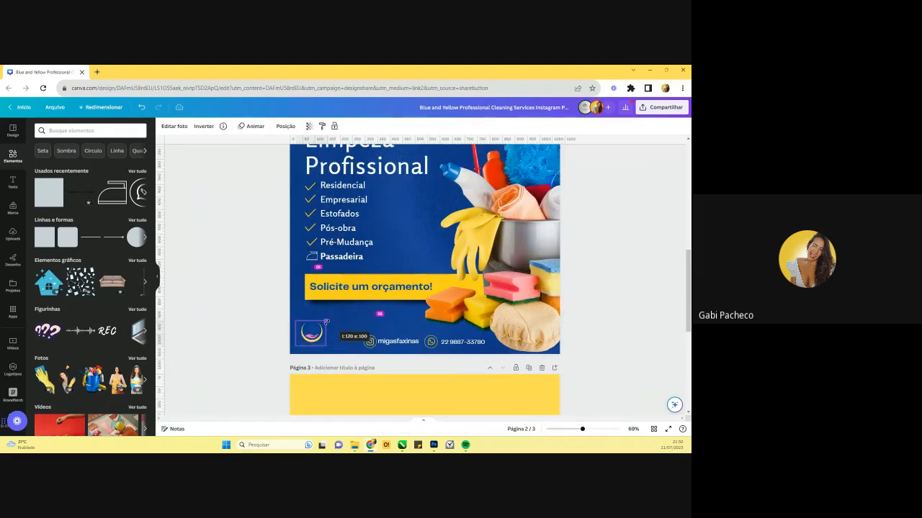
left_click(605, 332)
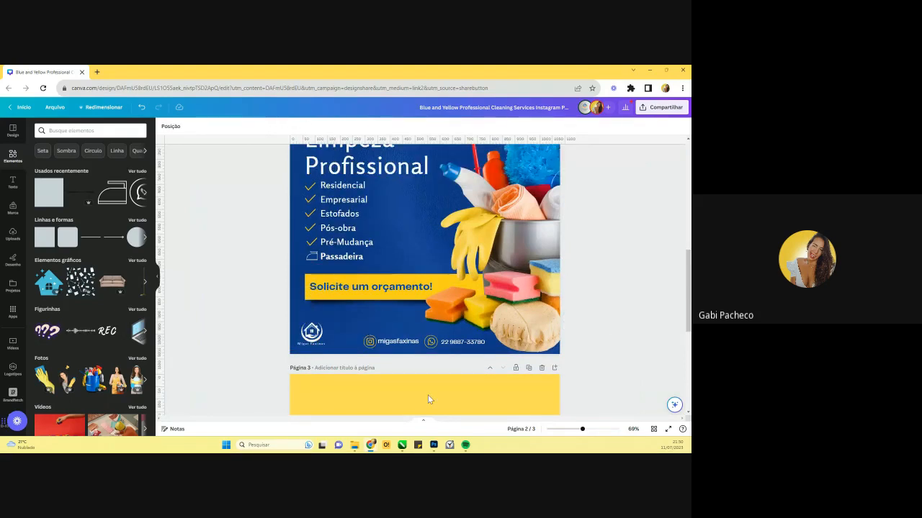
- Lock the white logo on page 2
right_click(311, 345)
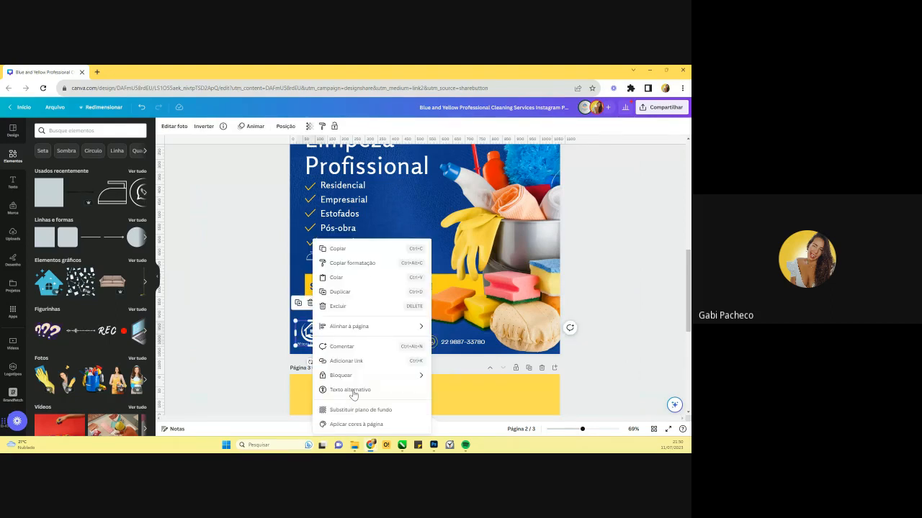
mouse_move(357, 379)
left_click(459, 378)
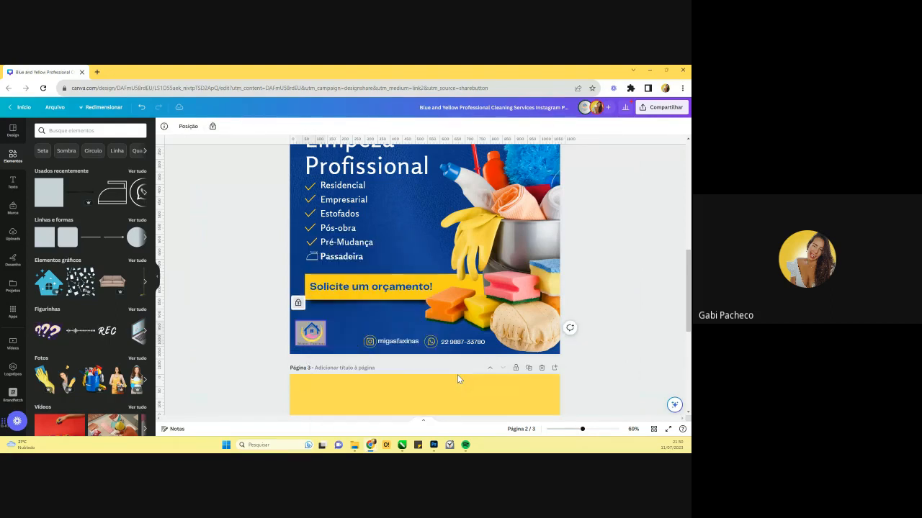
left_click(457, 374)
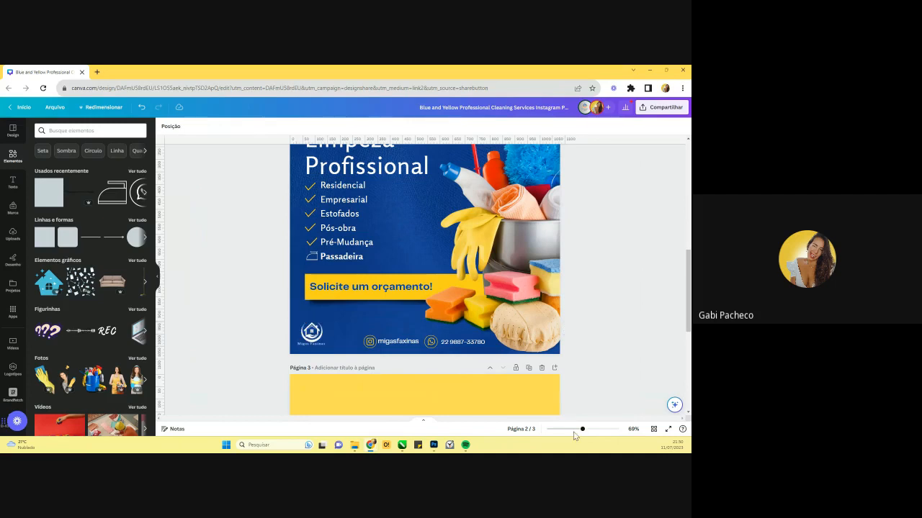
- Align the contact row's icons and texts to their vertical middle and shrink the row slightly, placing it close to the cleaning products
left_click_drag(489, 361, 428, 355)
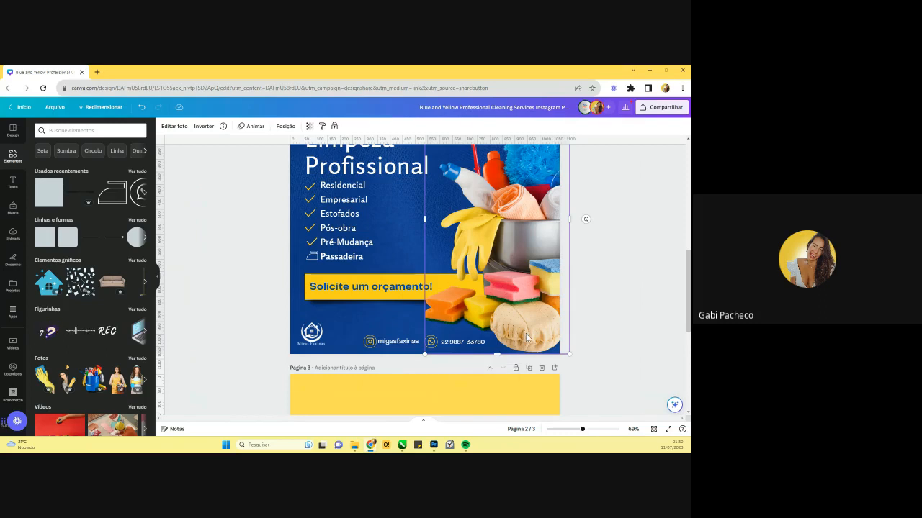
left_click(425, 347)
left_click(392, 342, "shift")
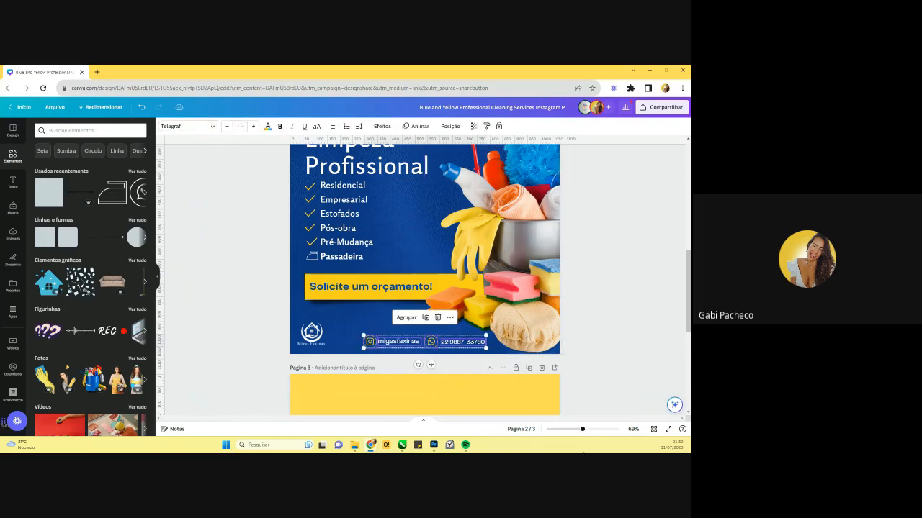
left_click_drag(583, 429, 589, 430)
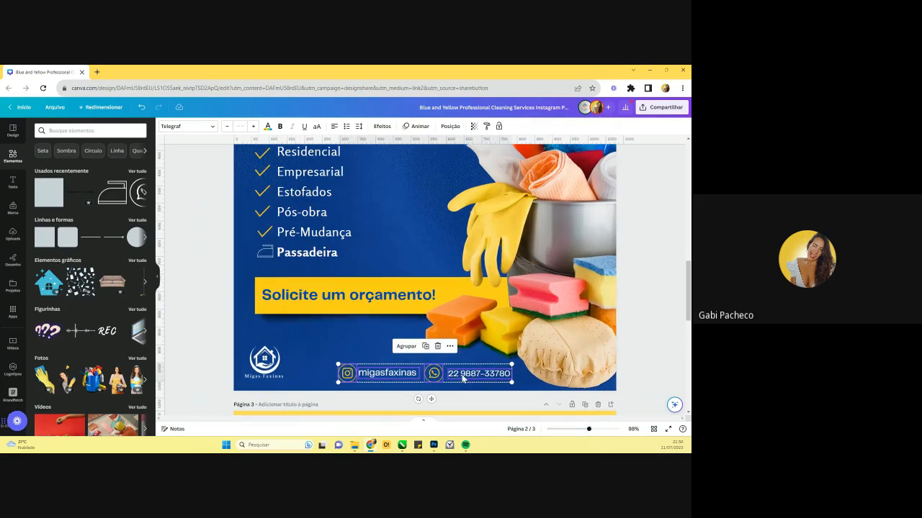
left_click_drag(463, 379, 445, 373)
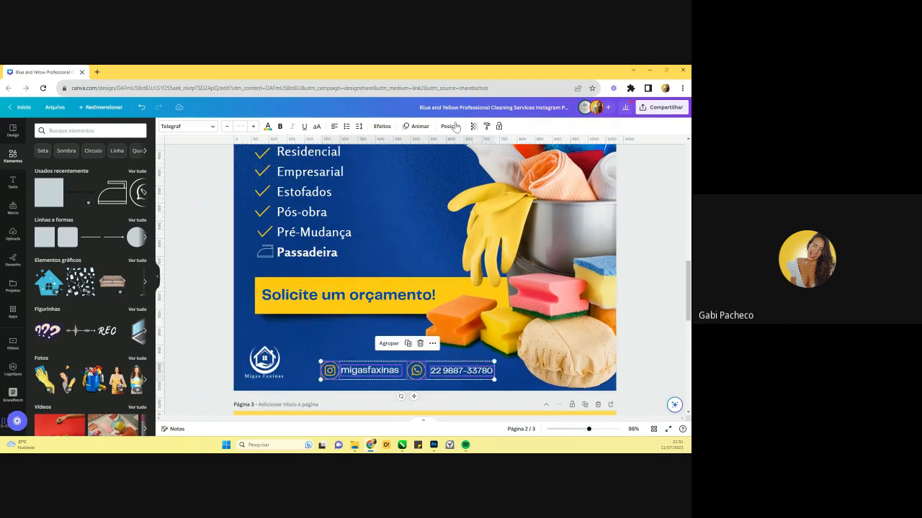
left_click(450, 126)
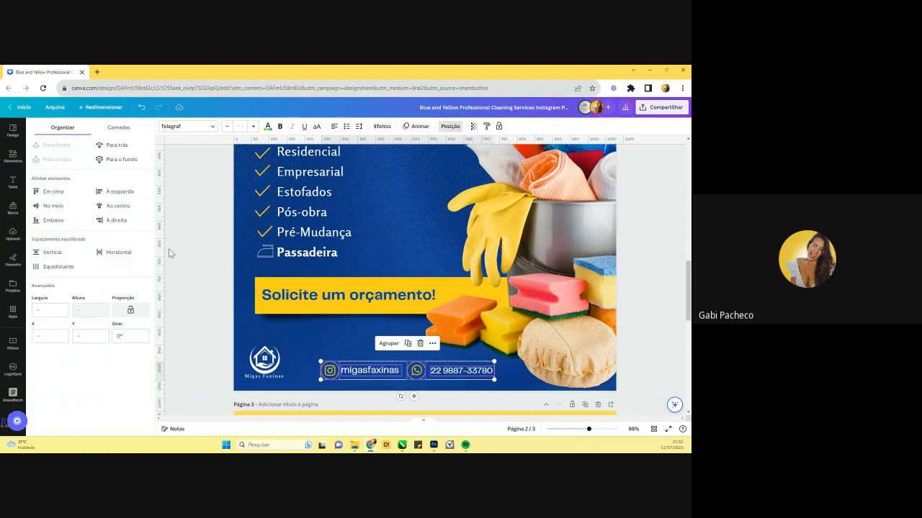
left_click(59, 211)
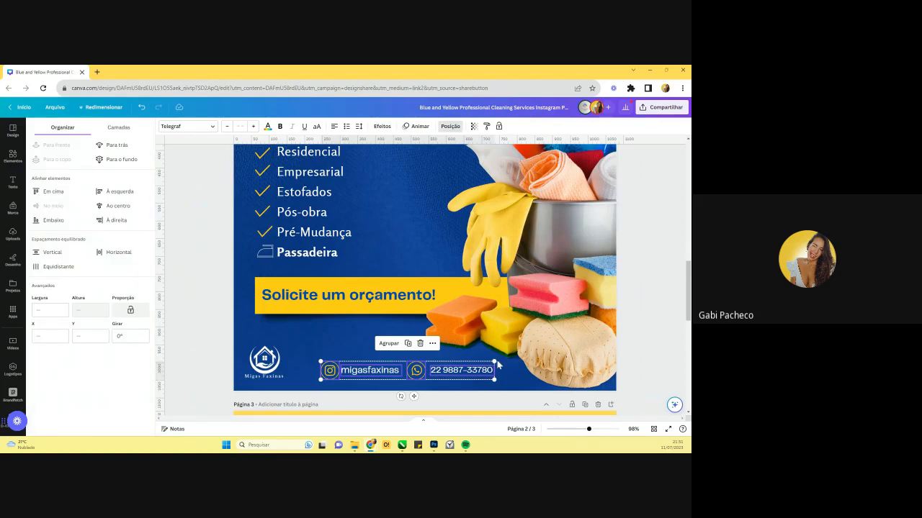
mouse_move(496, 362)
left_mouse_down()
mouse_move(478, 363)
mouse_move(509, 373)
mouse_move(469, 376)
mouse_move(500, 371)
left_mouse_up()
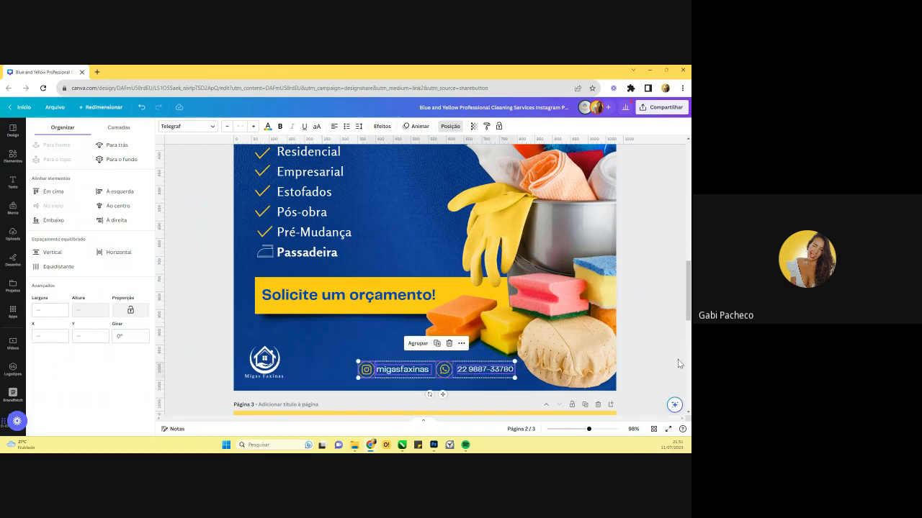
left_click(678, 363)
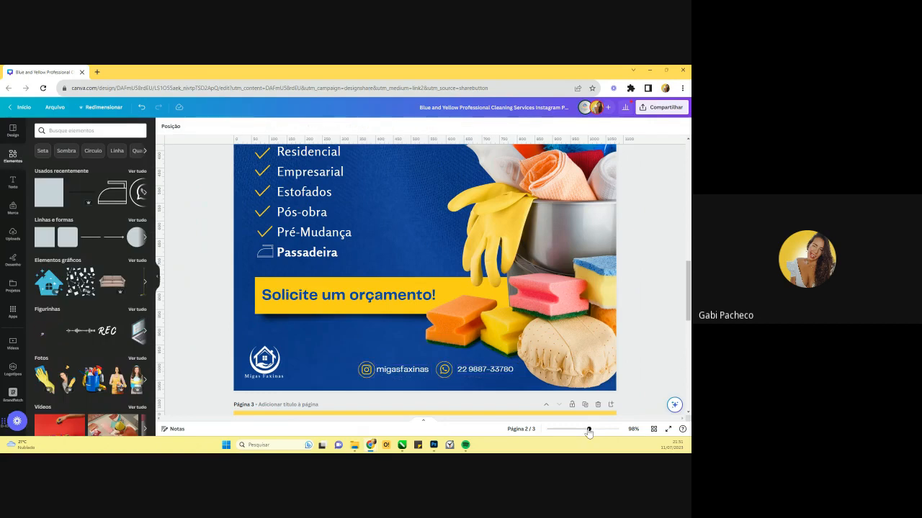
- Compare the original post on page 1 with the redesigned page 2, checking the title, service list, quote text and contact details
left_click_drag(588, 430, 571, 429)
scroll(548, 352, "up", 5)
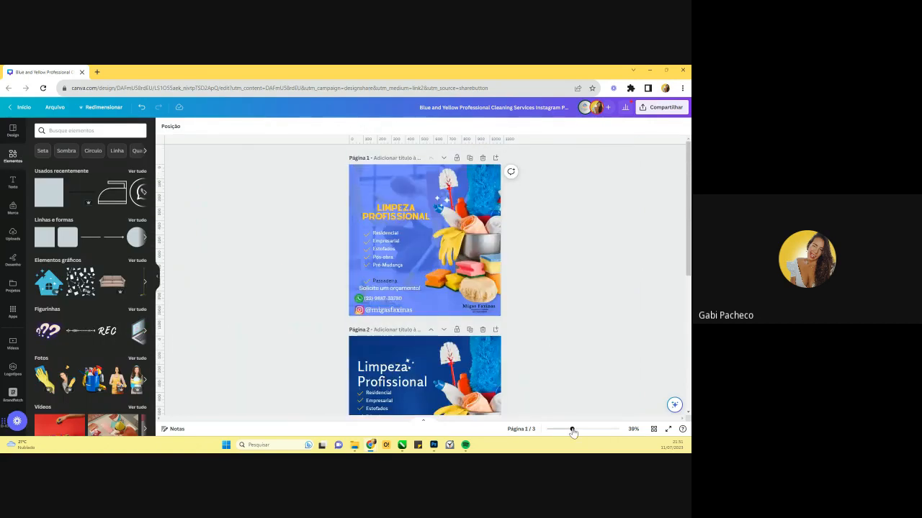
left_click_drag(573, 429, 585, 430)
scroll(580, 380, "up", 3)
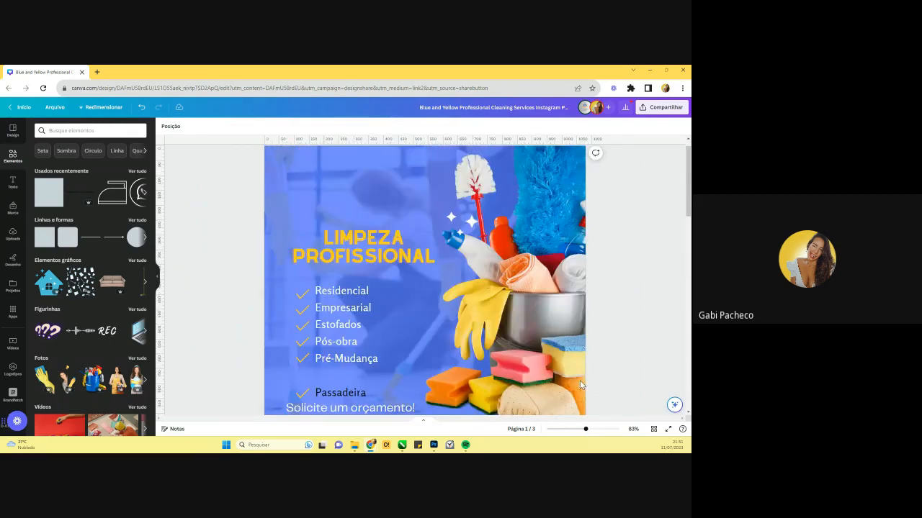
scroll(579, 380, "down", 1)
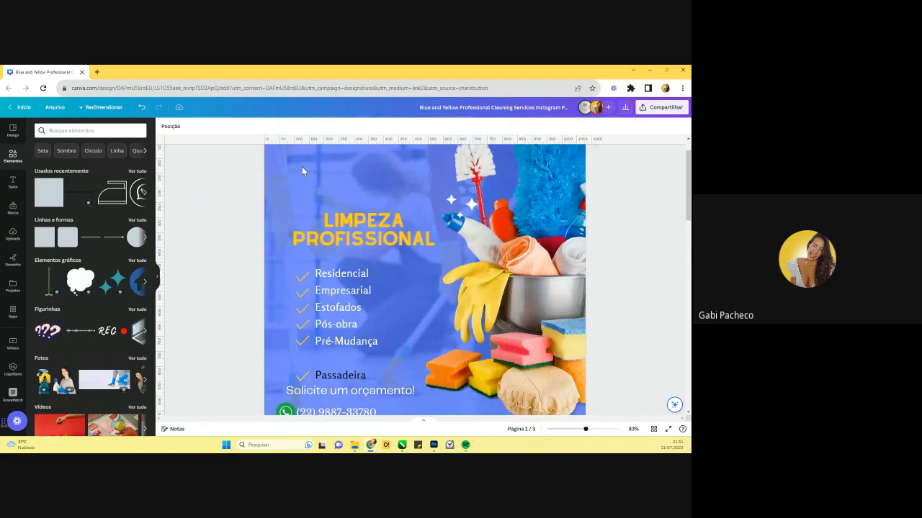
left_click(333, 242)
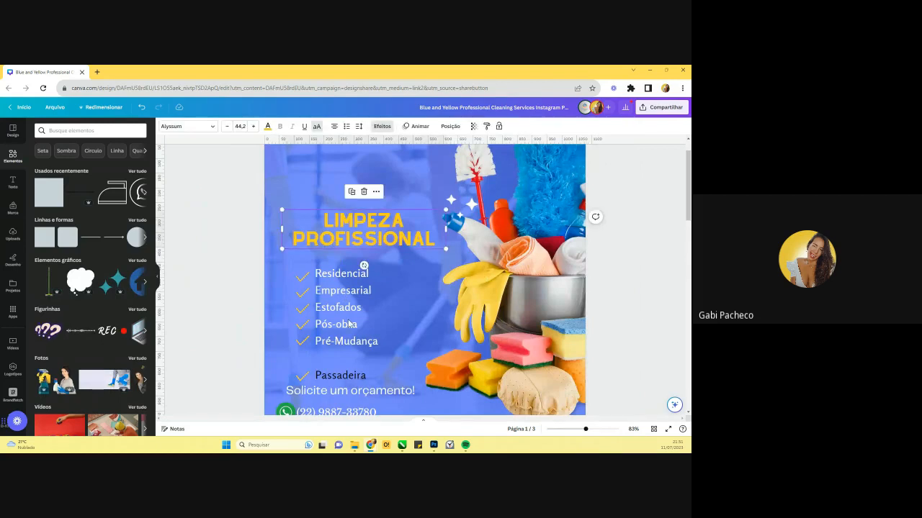
scroll(357, 292, "down", 1)
left_click(365, 257)
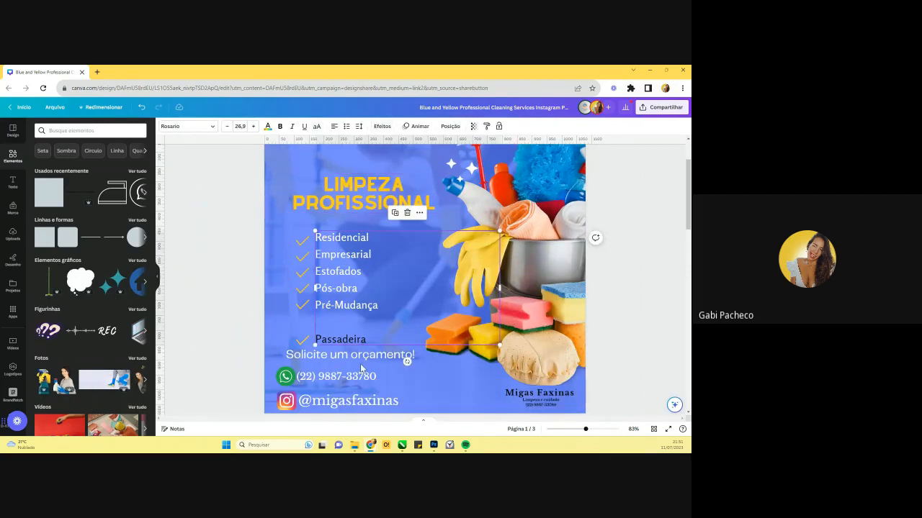
left_click(357, 355)
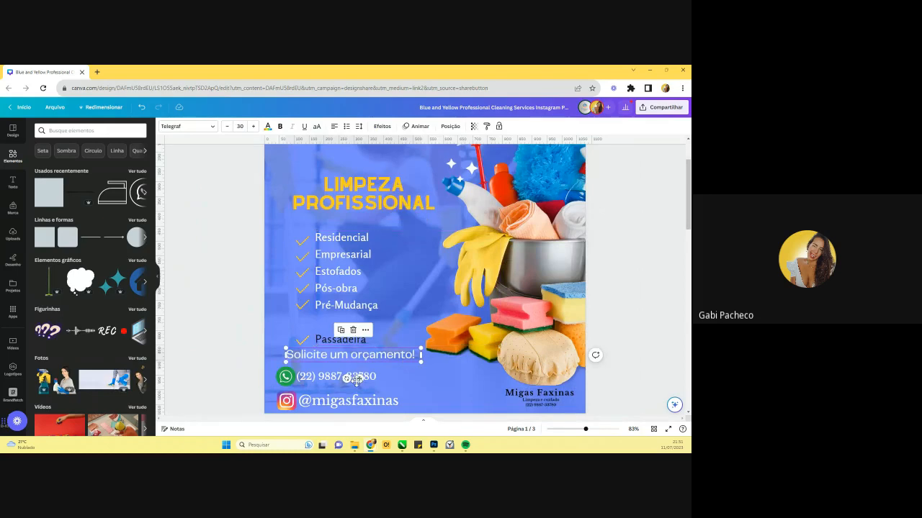
scroll(398, 274, "up", 2)
scroll(400, 303, "down", 1)
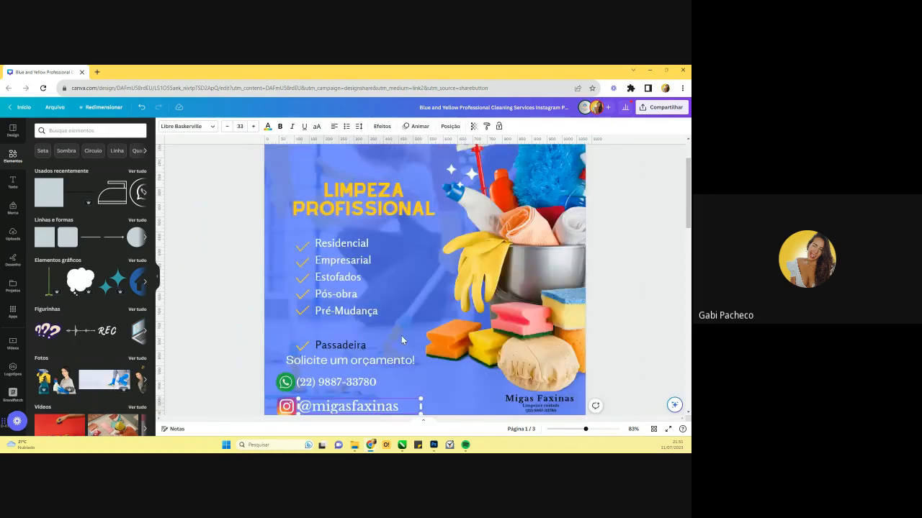
scroll(401, 336, "down", 5)
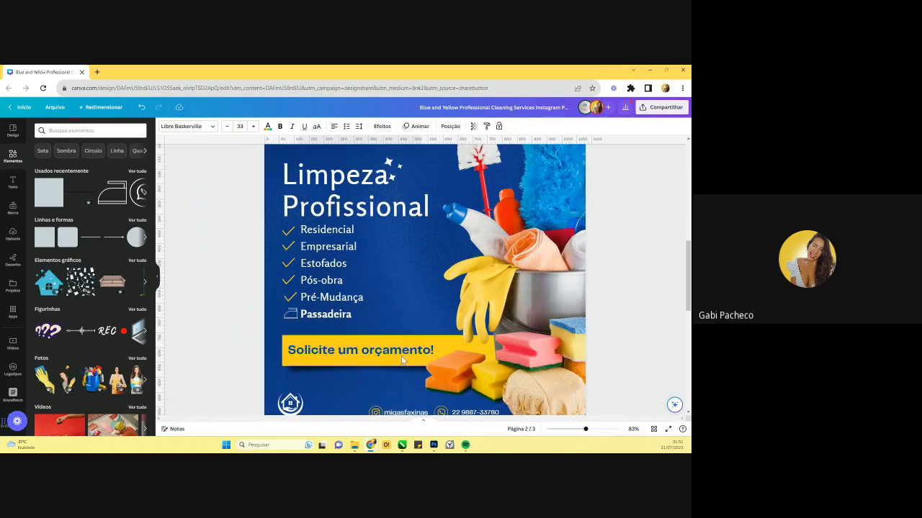
scroll(402, 360, "down", 2)
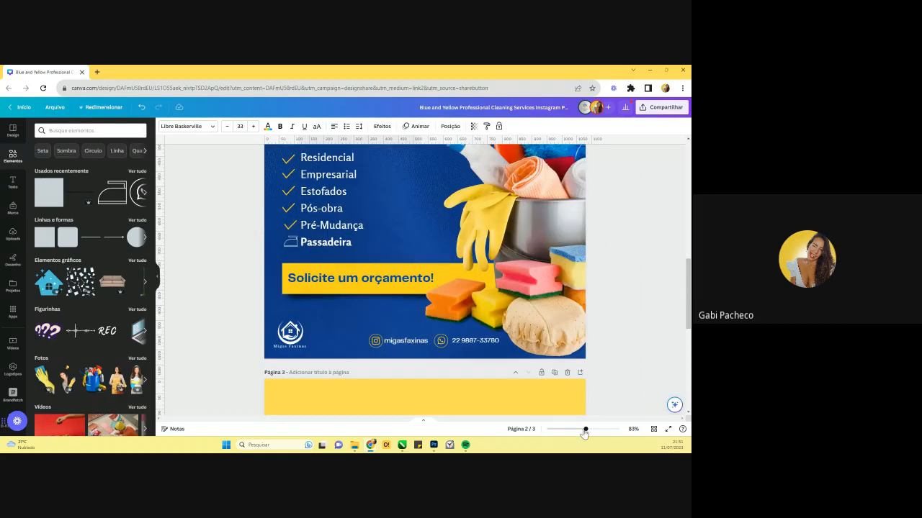
- Nudge the Instagram icon in page 2's contact row slightly away from the account handle
left_click_drag(584, 430, 579, 430)
scroll(463, 245, "up", 1)
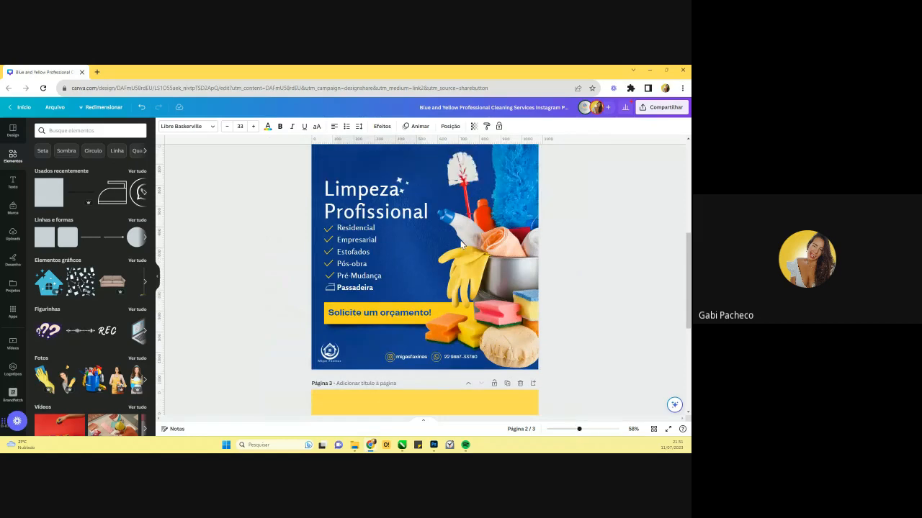
scroll(461, 245, "up", 3)
scroll(469, 297, "up", 2)
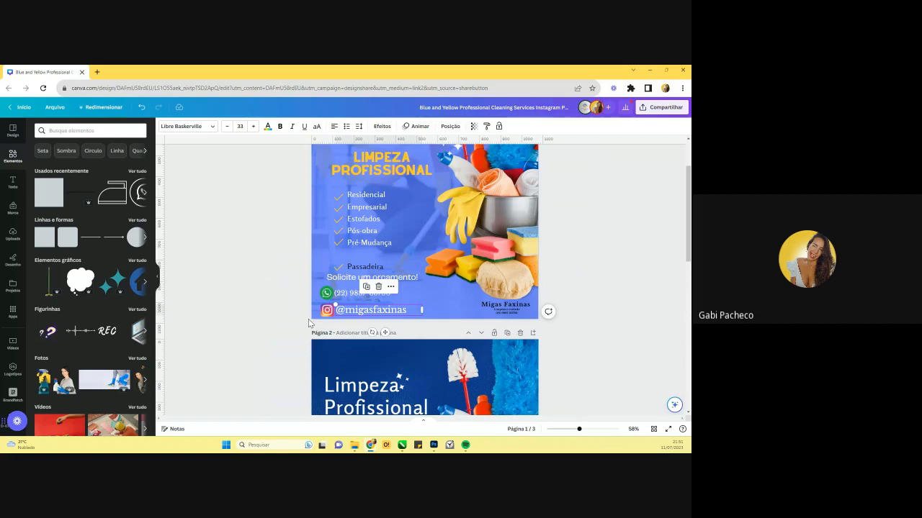
scroll(308, 319, "down", 5)
left_click(390, 373)
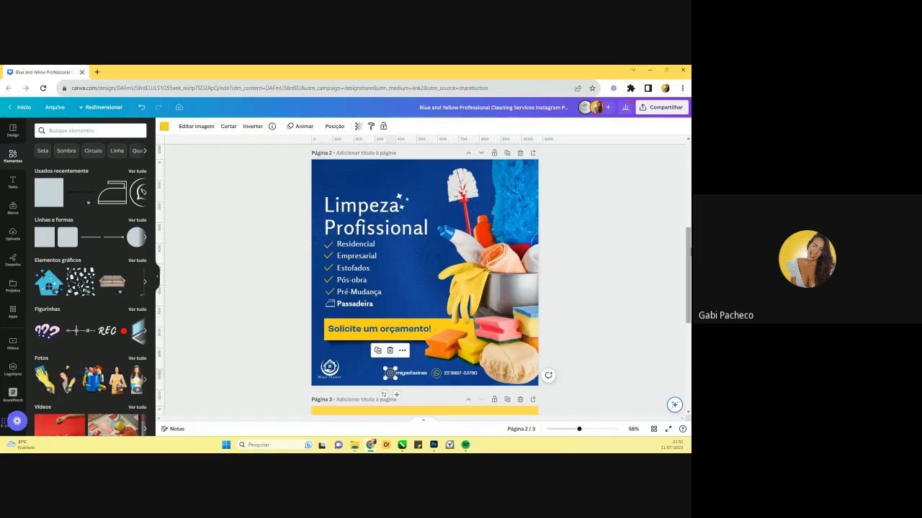
left_click(690, 251)
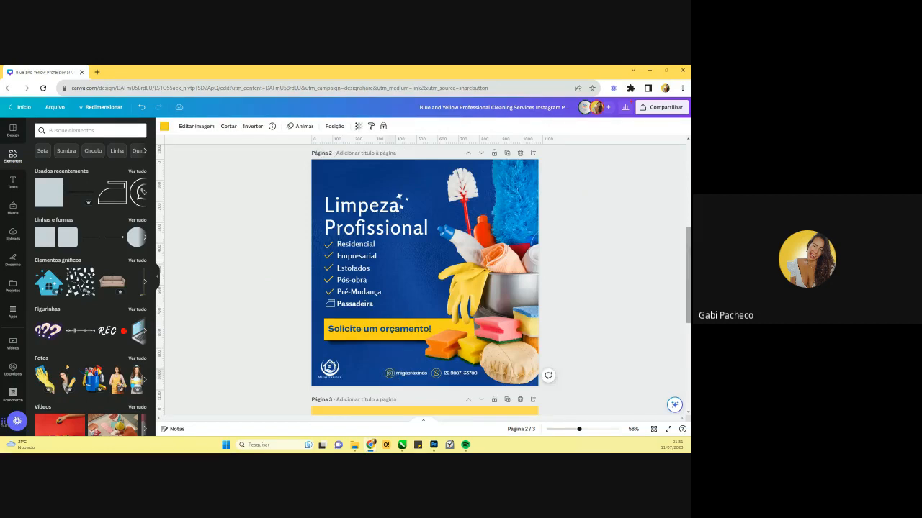
left_click(603, 380)
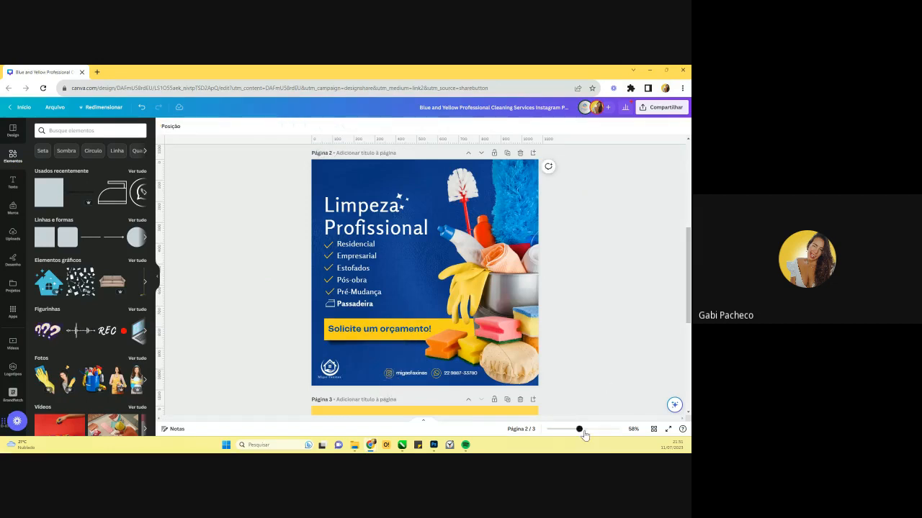
- Nudge the WhatsApp icon closer to the phone number and match the Instagram icon's gap to its handle
left_click_drag(581, 430, 588, 429)
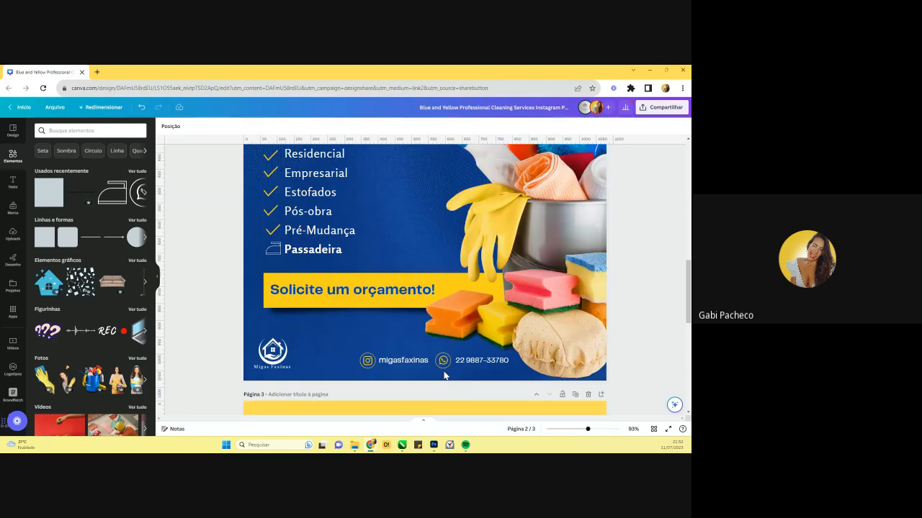
left_click(448, 360)
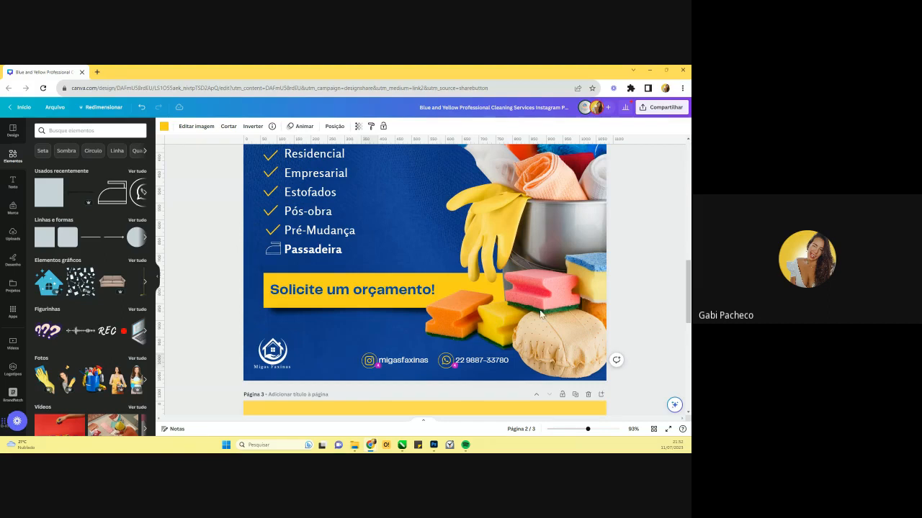
left_click(655, 337)
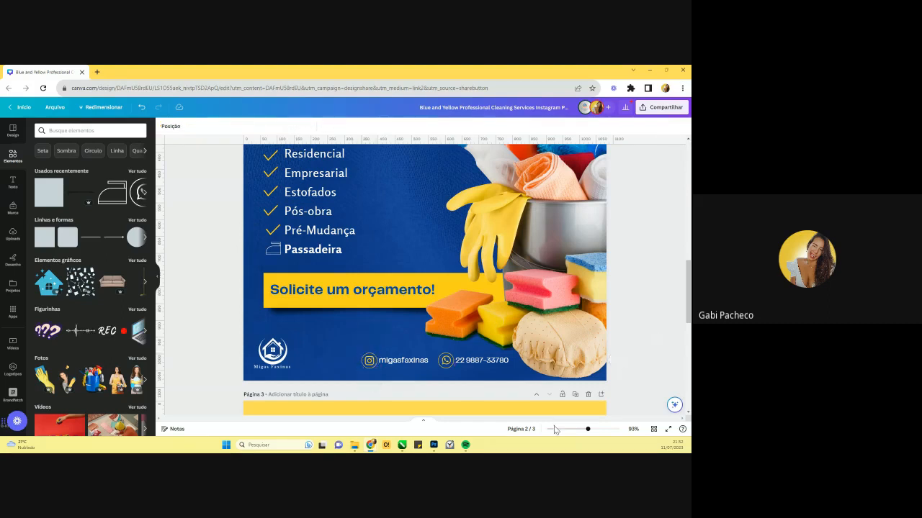
- Examine the yellow quote bar and the overall layout of page 2
left_click_drag(587, 429, 576, 429)
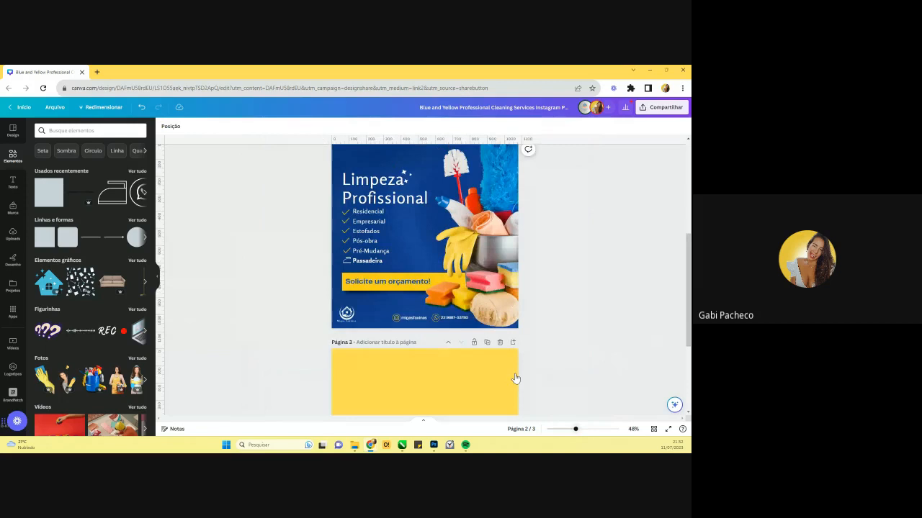
left_click(419, 278)
left_click(418, 279)
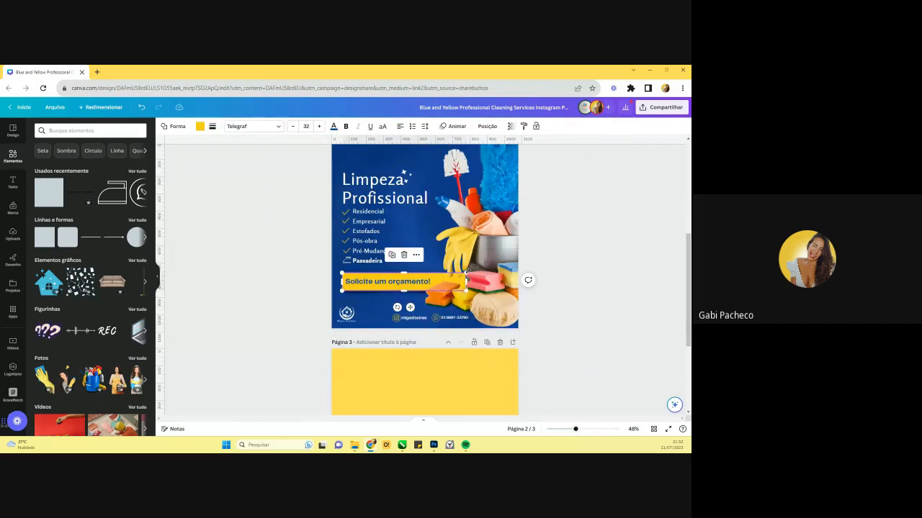
left_click_drag(467, 271, 419, 279)
left_click(574, 319)
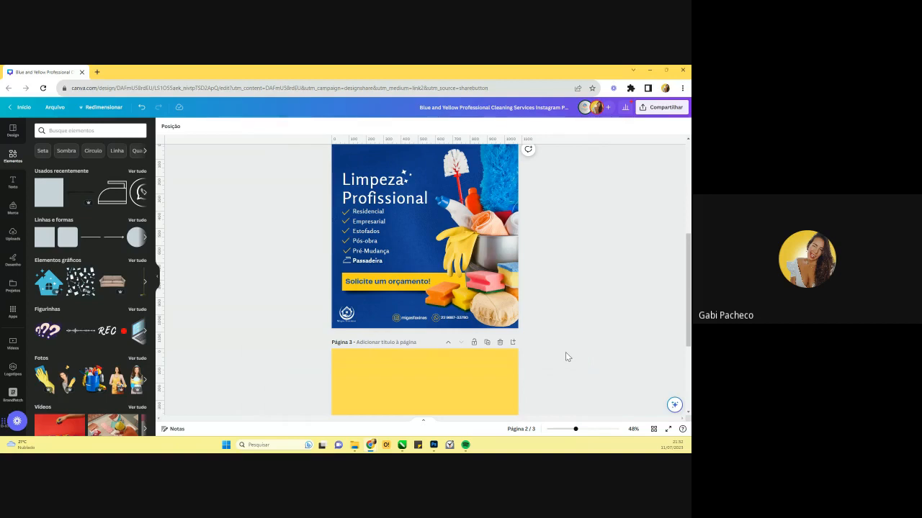
scroll(567, 358, "up", 1)
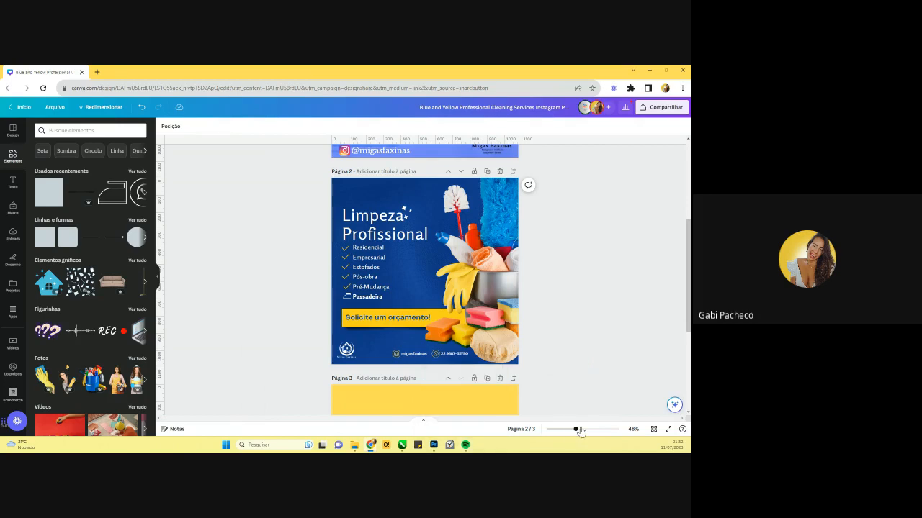
mouse_move(580, 432)
left_mouse_down()
mouse_move(571, 431)
mouse_move(581, 430)
left_mouse_up()
scroll(536, 347, "down", 2)
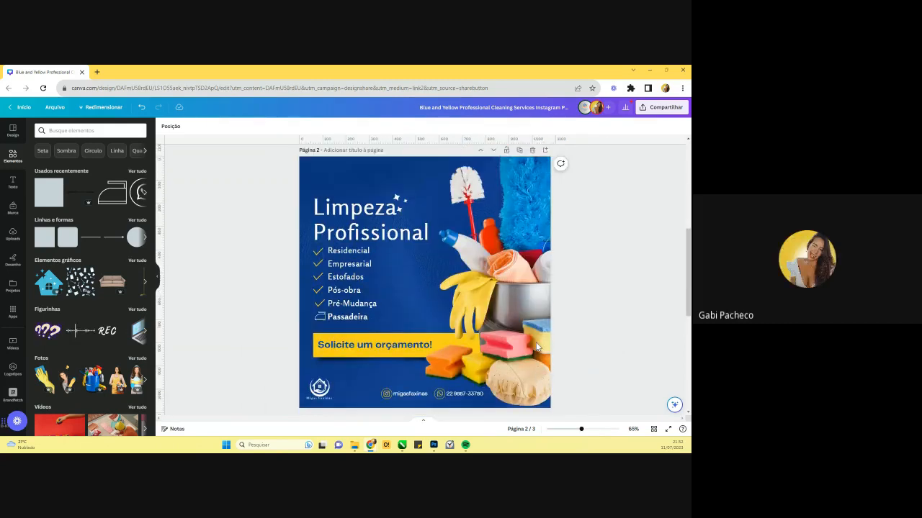
scroll(536, 347, "up", 1)
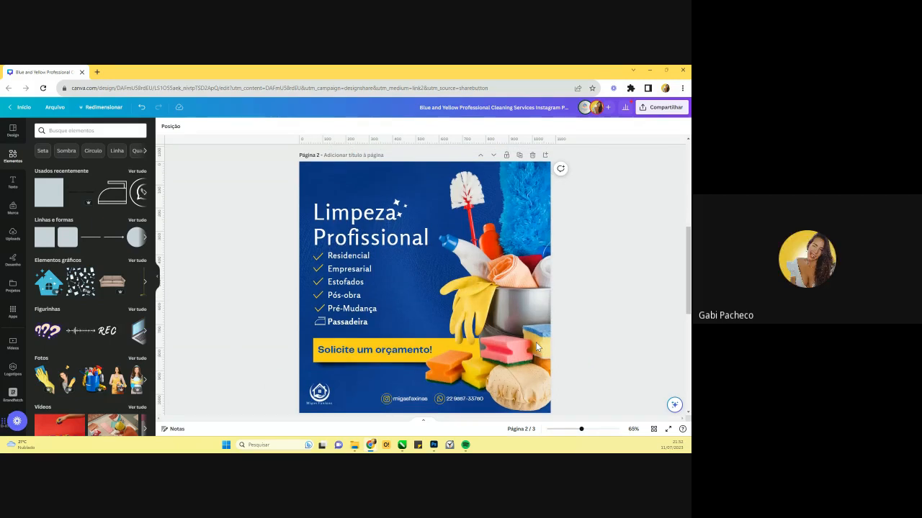
- Align the five yellow check marks of page 2's service list to their horizontal center
left_click(323, 311)
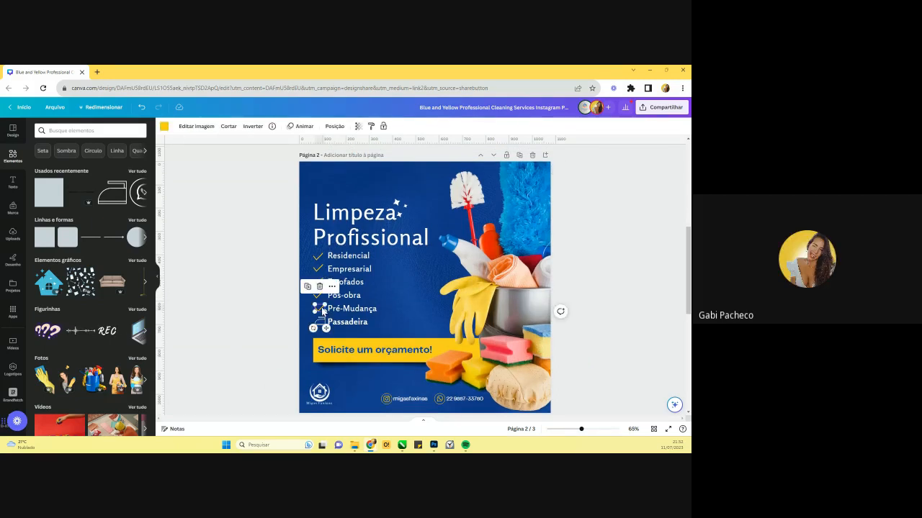
scroll(341, 279, "up", 1)
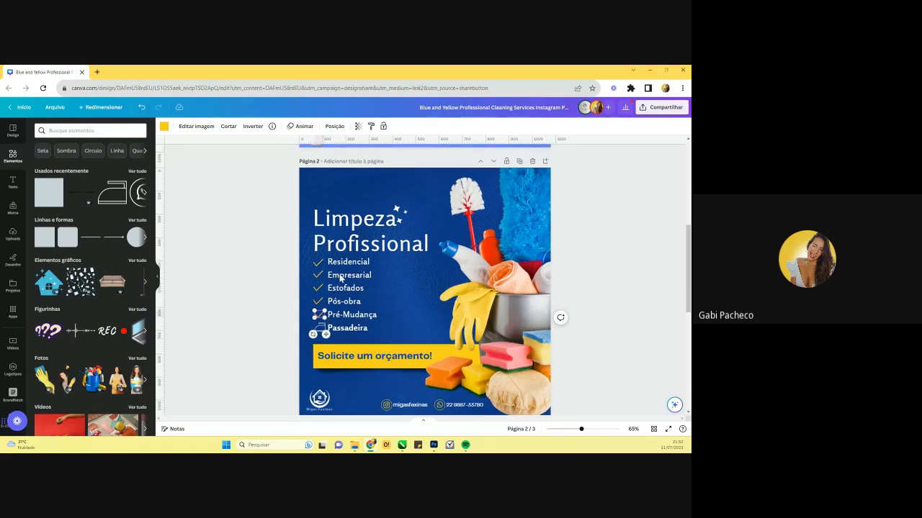
scroll(342, 279, "up", 2)
left_click_drag(288, 291, 323, 349)
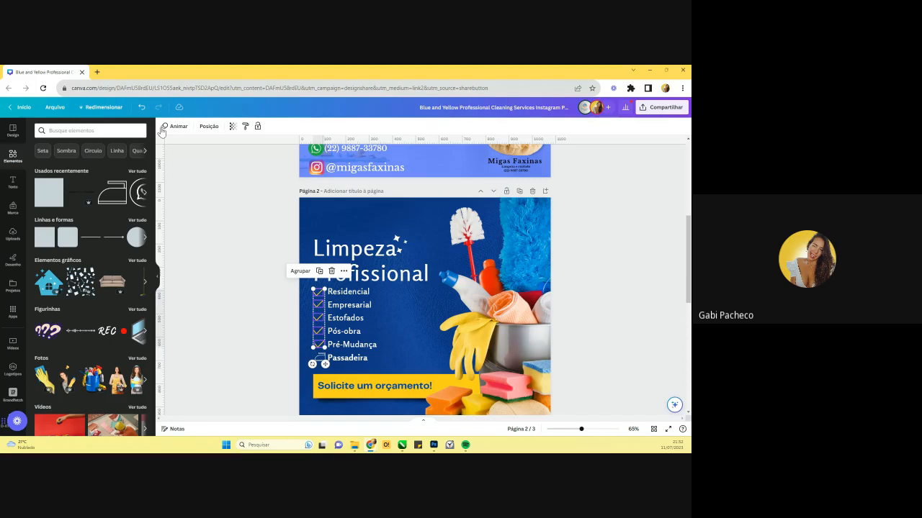
left_click(209, 126)
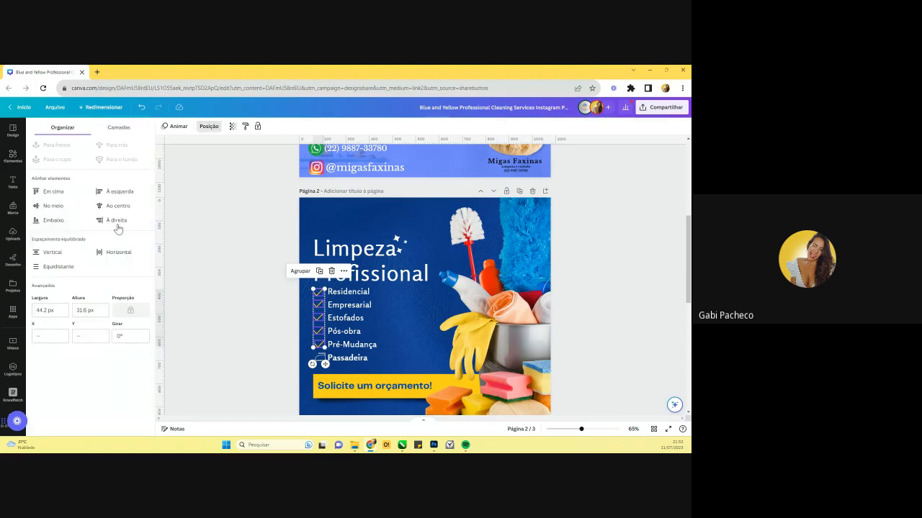
left_click(114, 208)
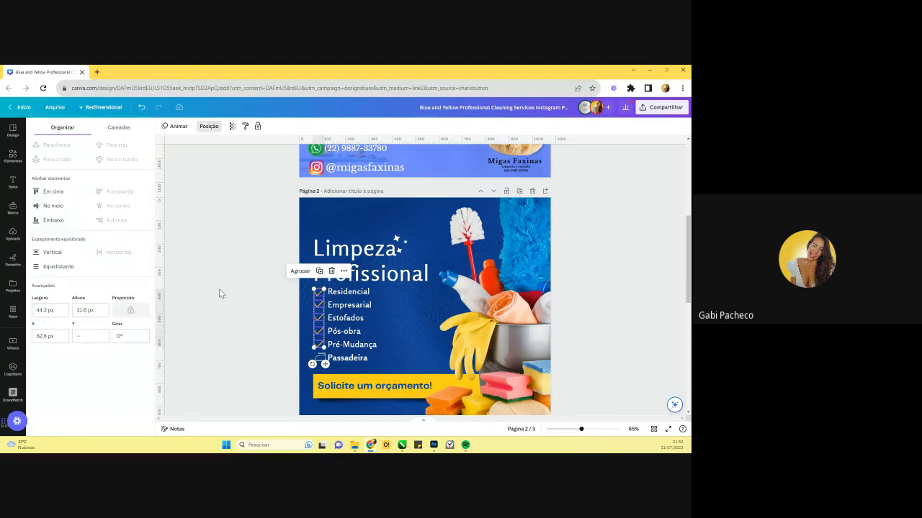
left_click(219, 289)
left_click(241, 301)
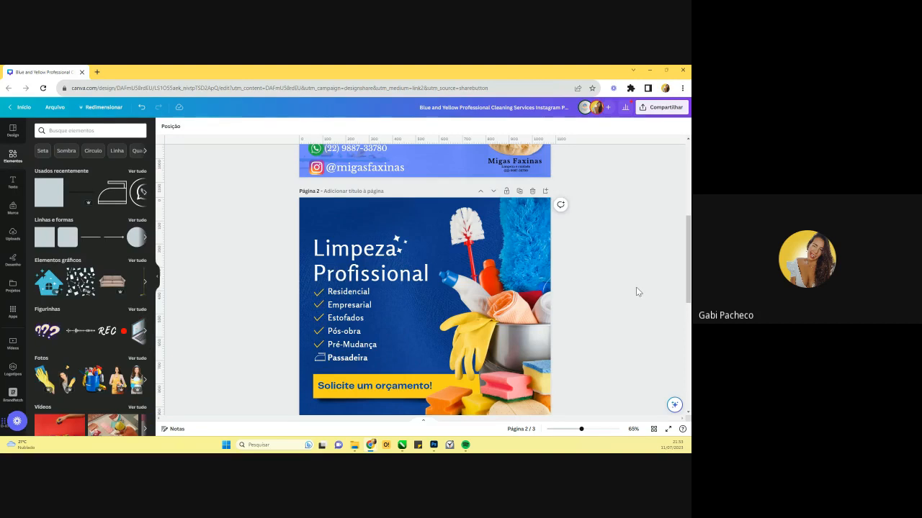
- Compare the original page 1 with the redesigned page 2, checking the title, service list and contact details
left_click_drag(582, 429, 568, 431)
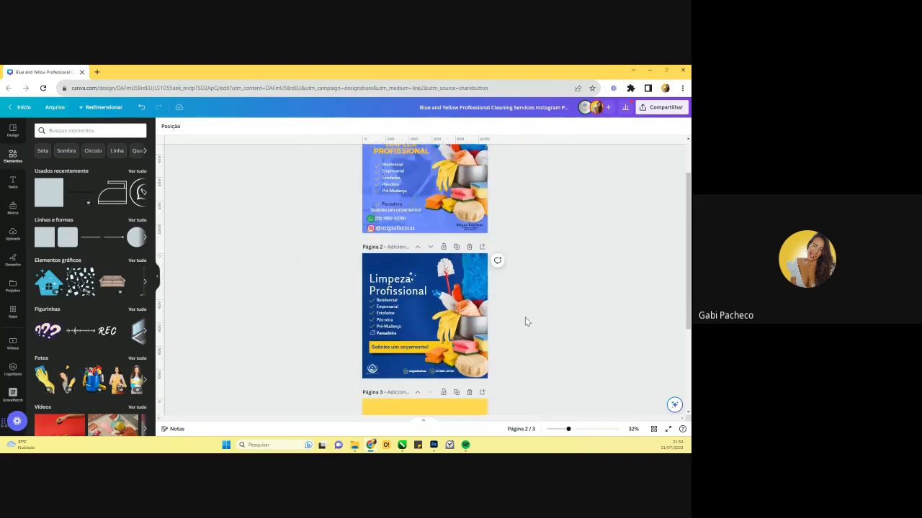
scroll(526, 322, "up", 2)
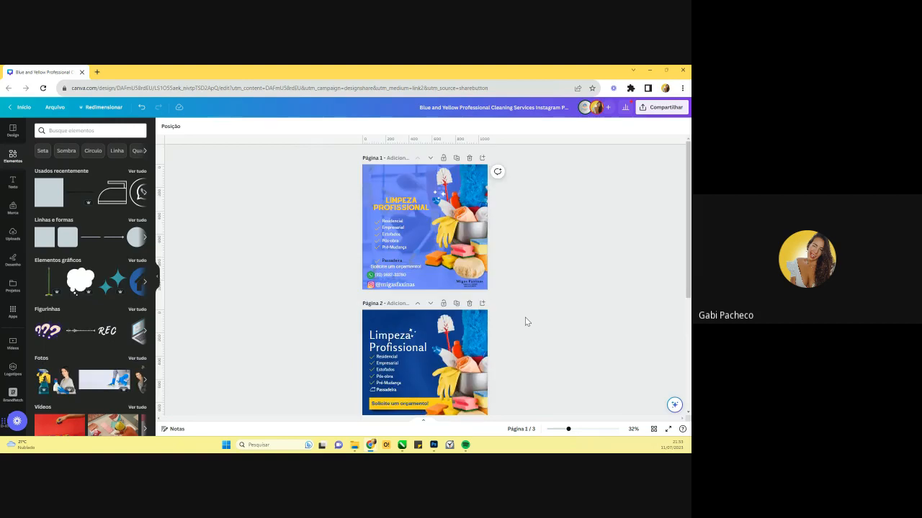
scroll(525, 322, "down", 1)
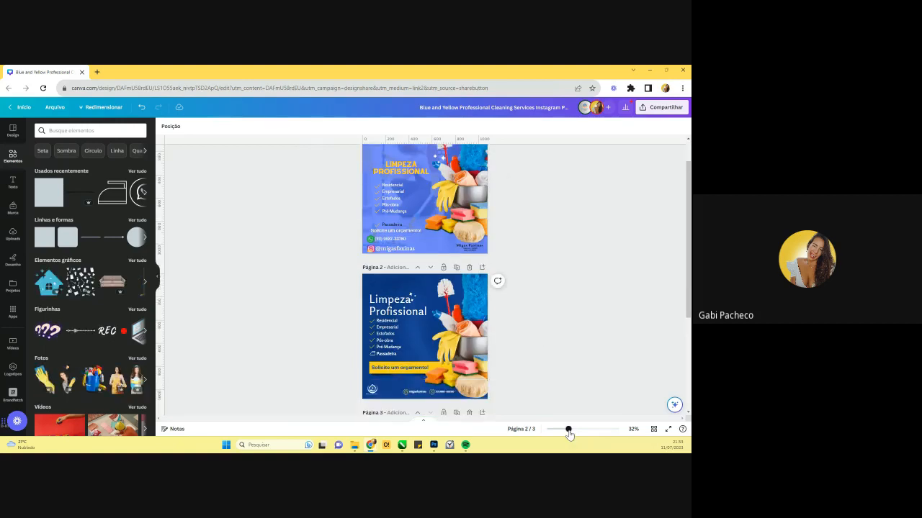
left_click_drag(568, 429, 567, 430)
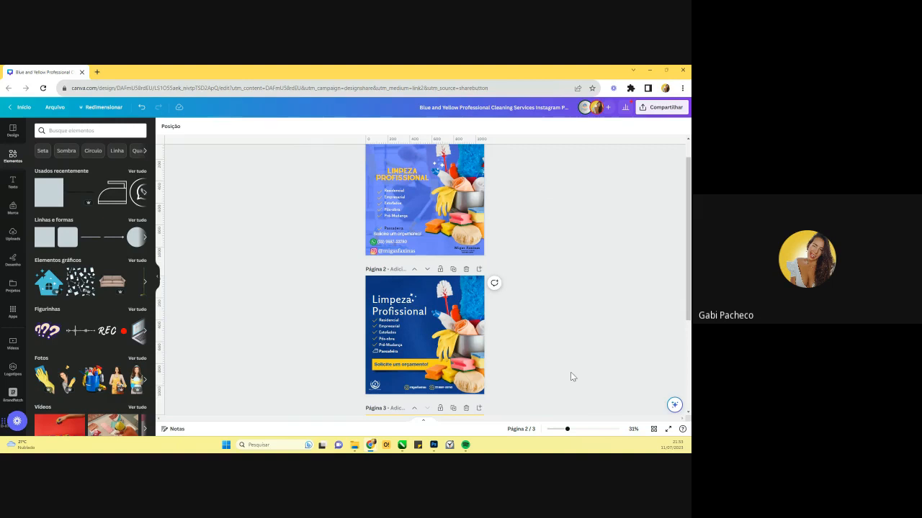
left_click_drag(689, 247, 689, 246)
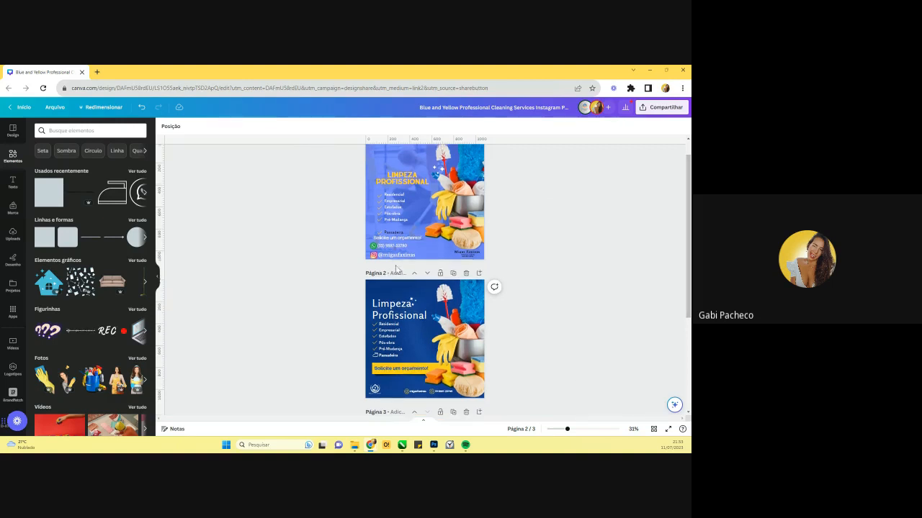
left_click(412, 179)
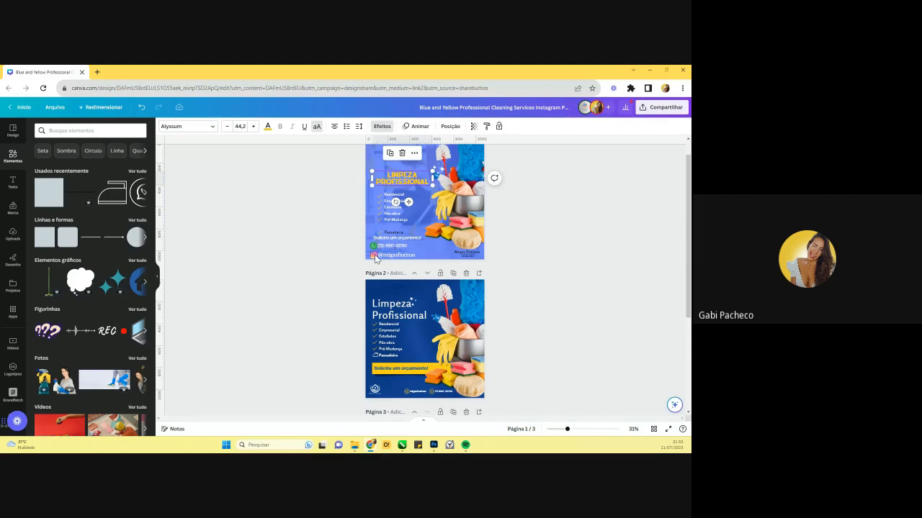
scroll(375, 261, "down", 1)
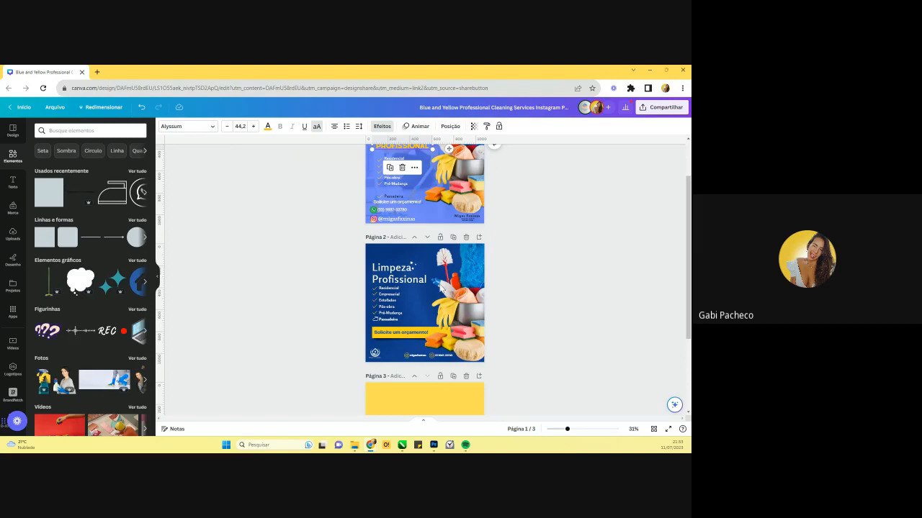
left_click(453, 237)
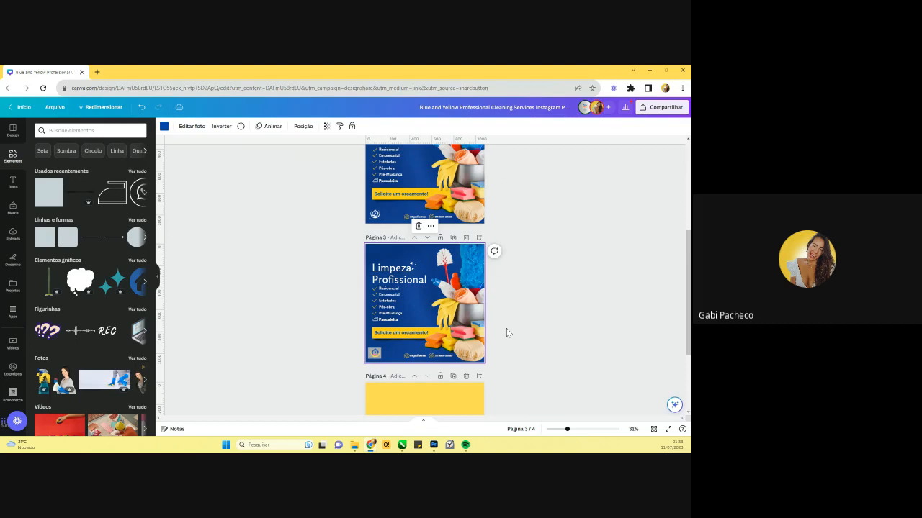
left_click(392, 273)
left_click(392, 273)
left_click(394, 274)
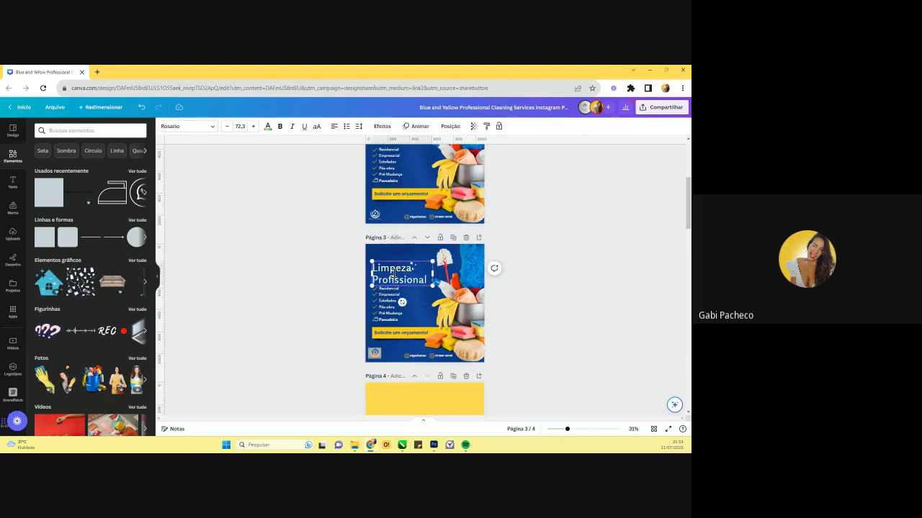
left_click_drag(427, 281, 368, 270)
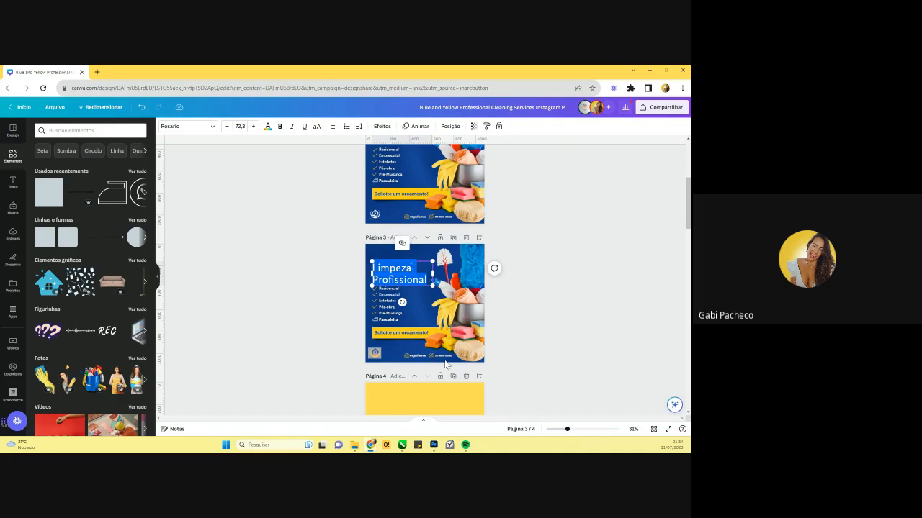
left_click(525, 374)
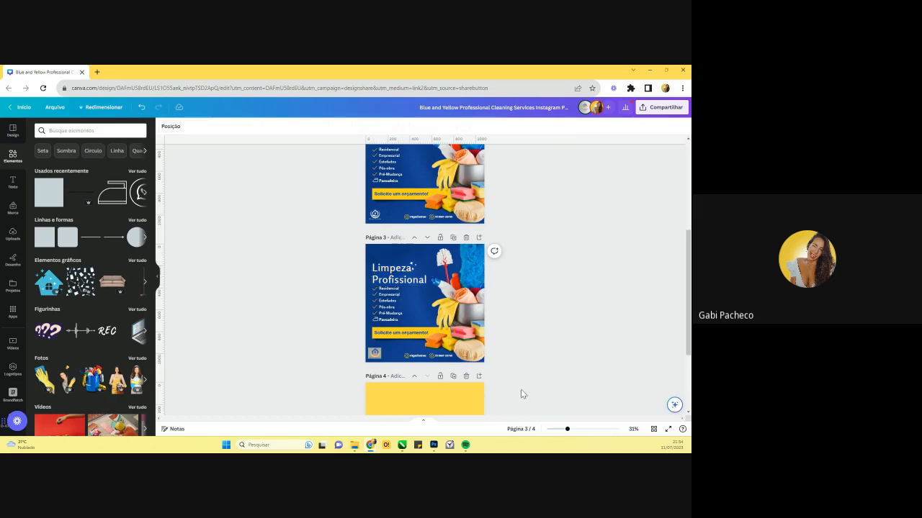
left_click(466, 238)
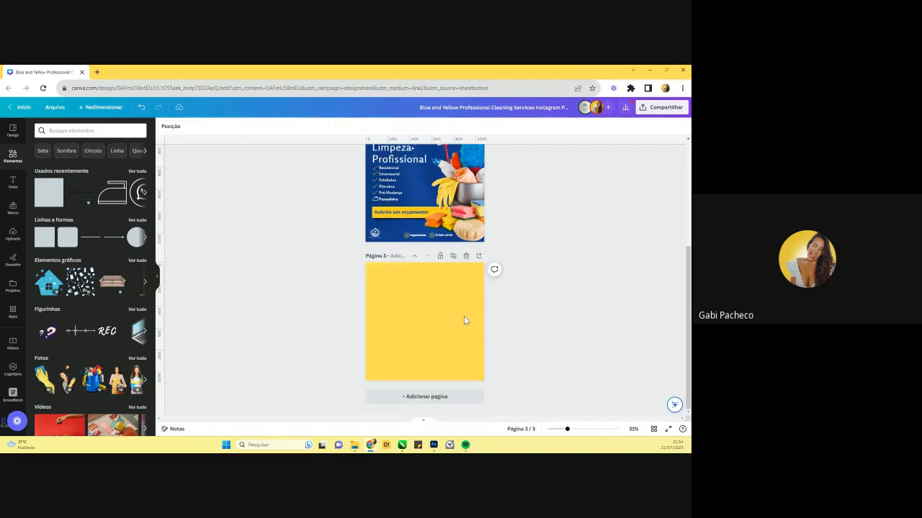
- View the original page 1 and the redesigned page 2 together at a reduced size
scroll(465, 321, "up", 1)
scroll(473, 369, "up", 2)
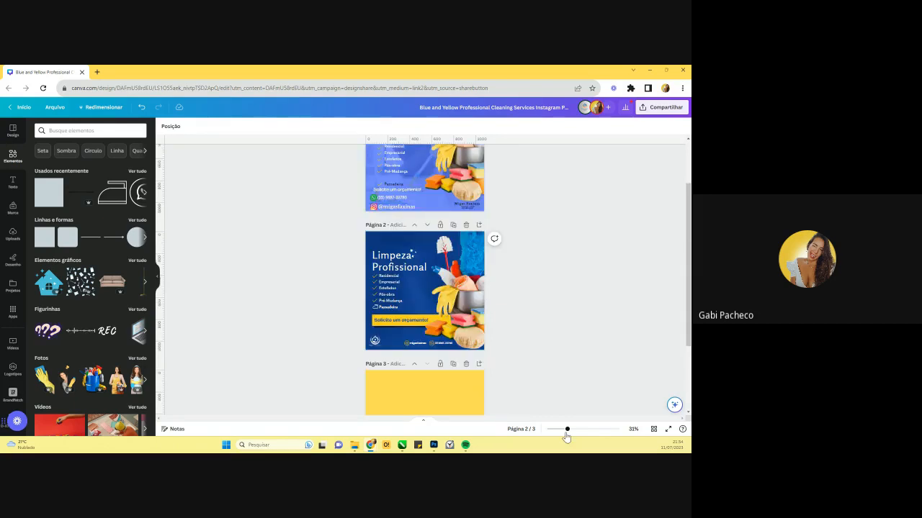
left_click_drag(565, 435, 563, 431)
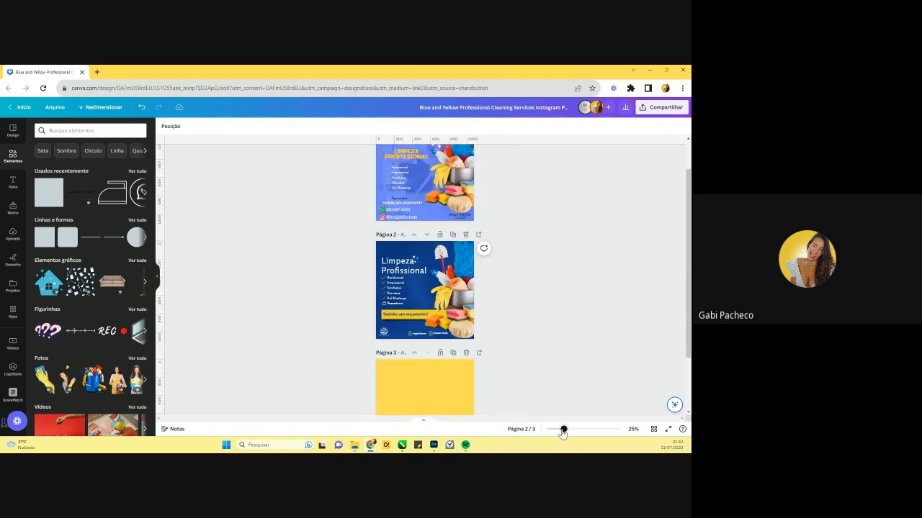
scroll(425, 280, "up", 1)
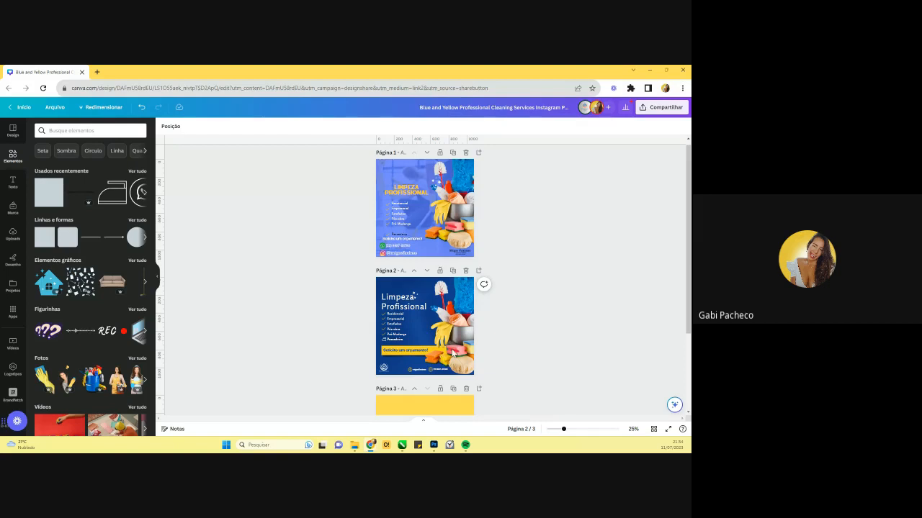
- Rename the design as "Migas Faxina", replacing the whole existing title
left_click(494, 108)
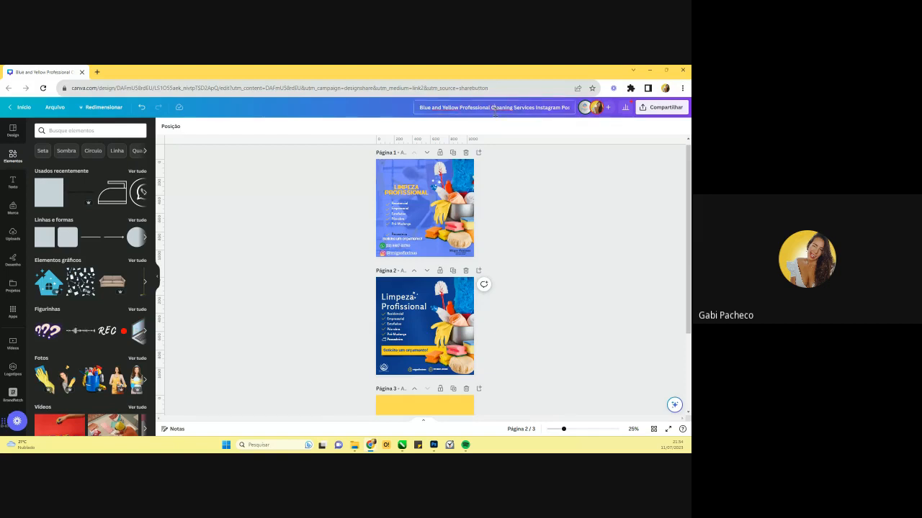
left_click_drag(570, 107, 358, 120)
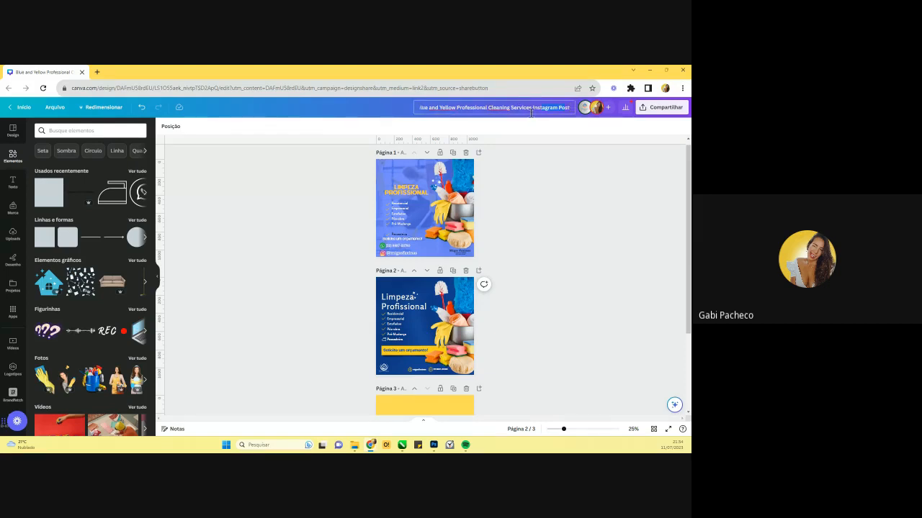
key("BackSpace")
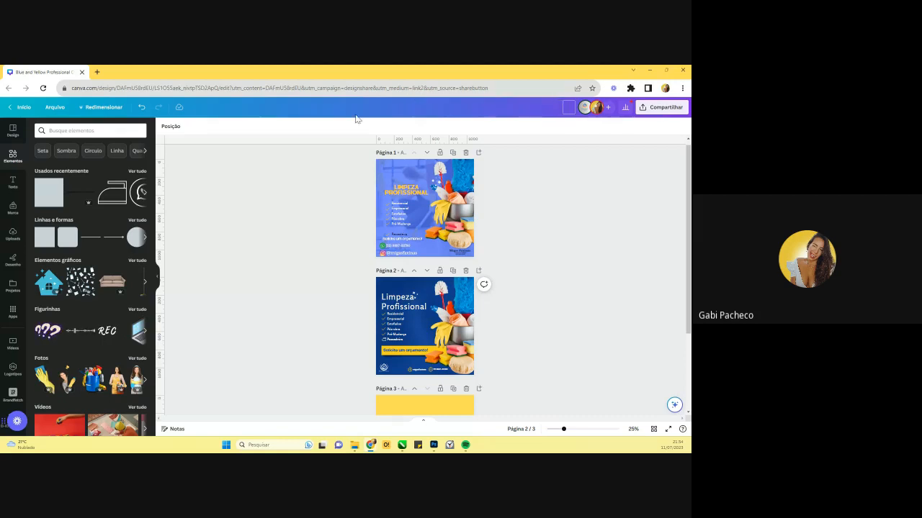
type("Migas Fax")
type("ina")
key("Return")
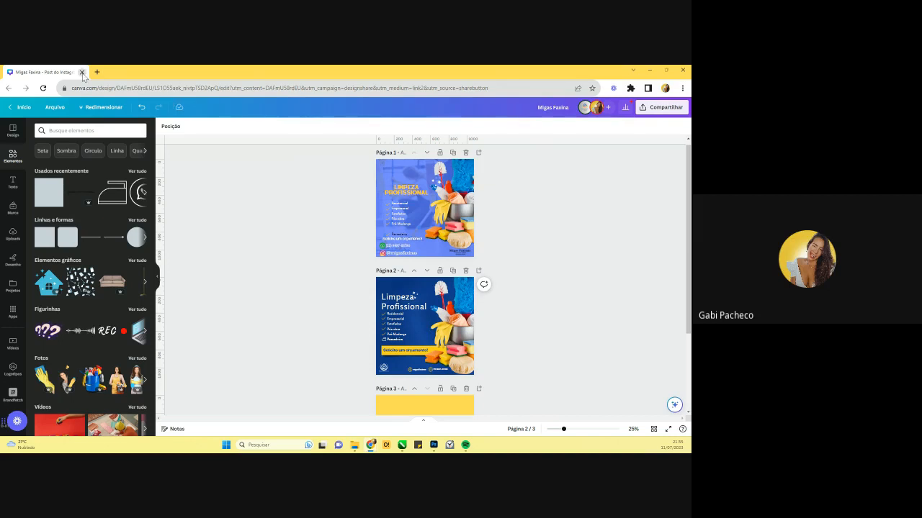
- Delete the dark blue background image of page 2 and undo the deletion
left_click(396, 293)
left_click(418, 258)
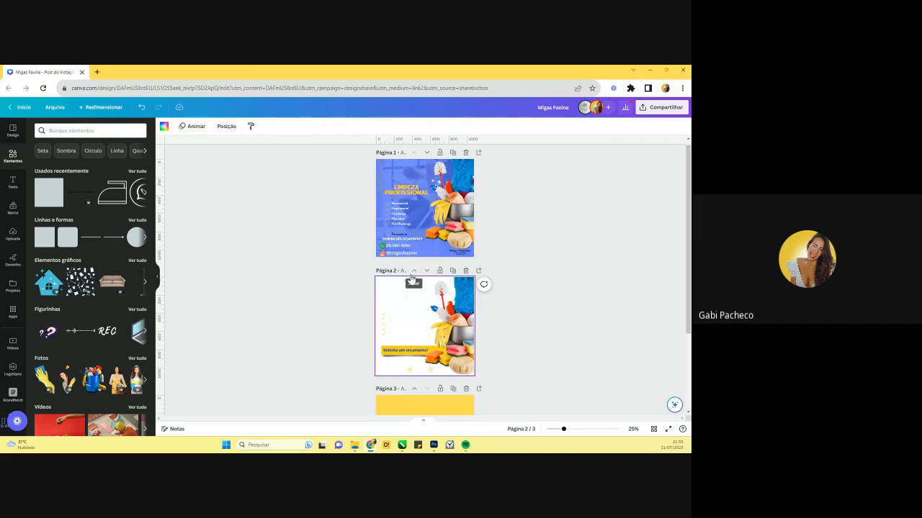
key("ctrl+z")
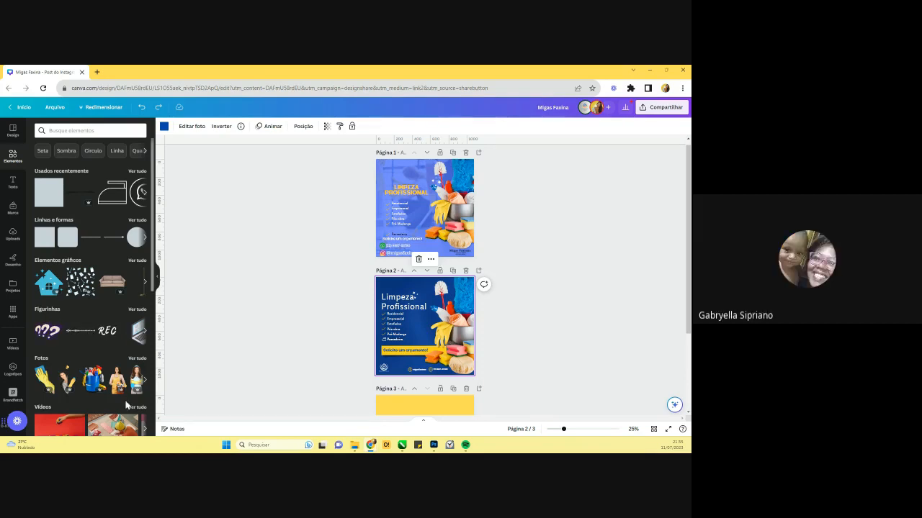
scroll(147, 361, "down", 1)
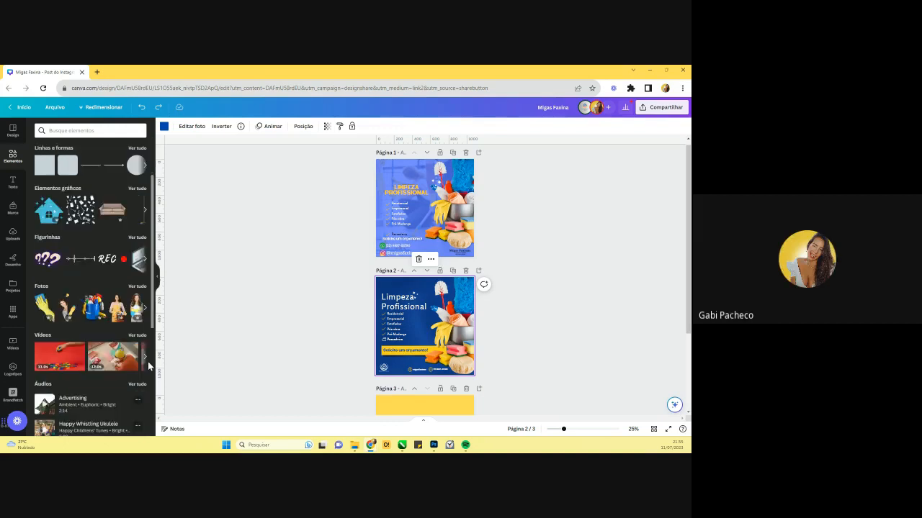